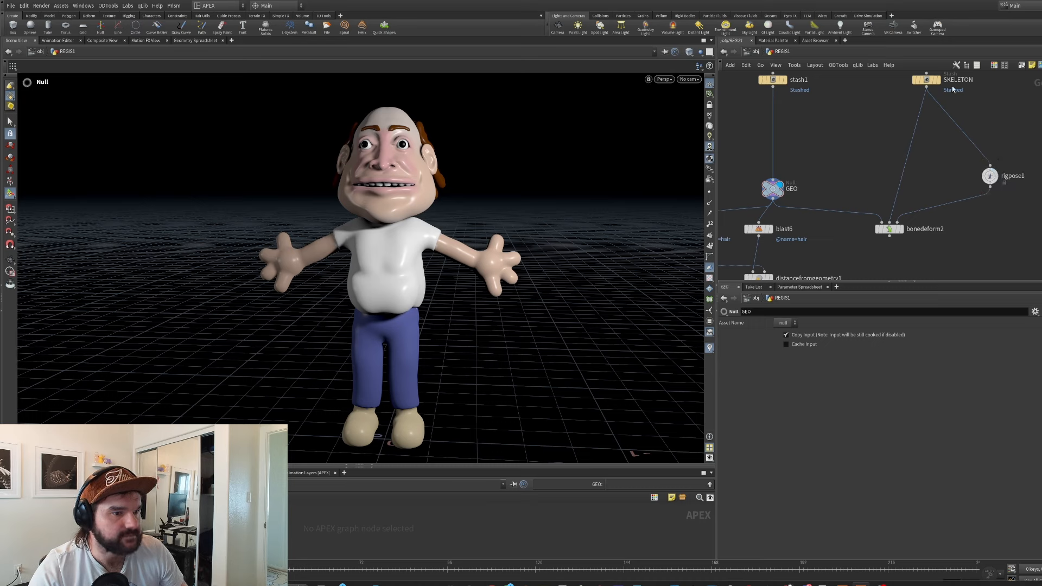
Display the SKELETON stash and the bonedeform2 result in turn.
click(937, 80)
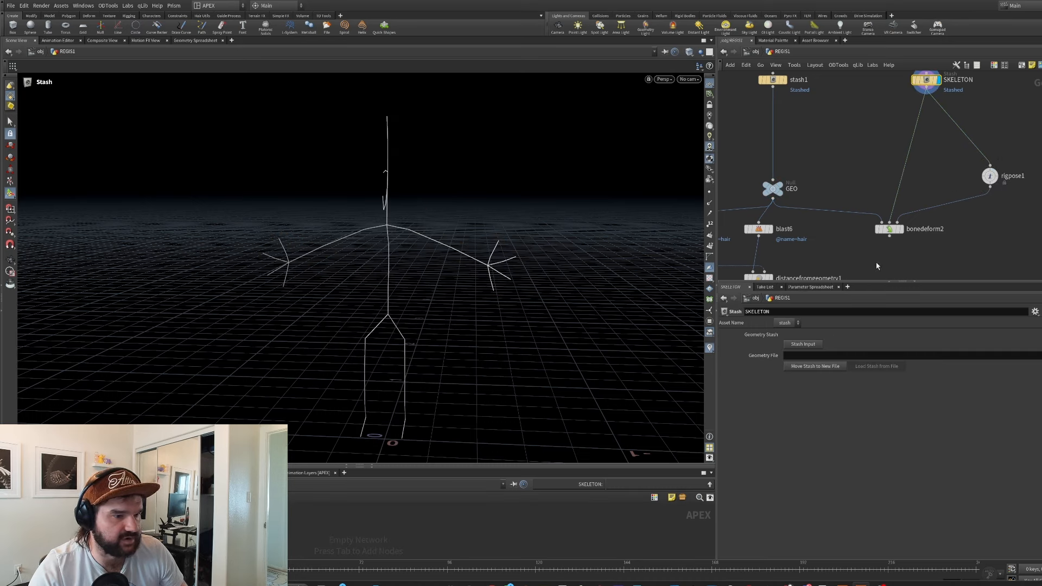
click(899, 228)
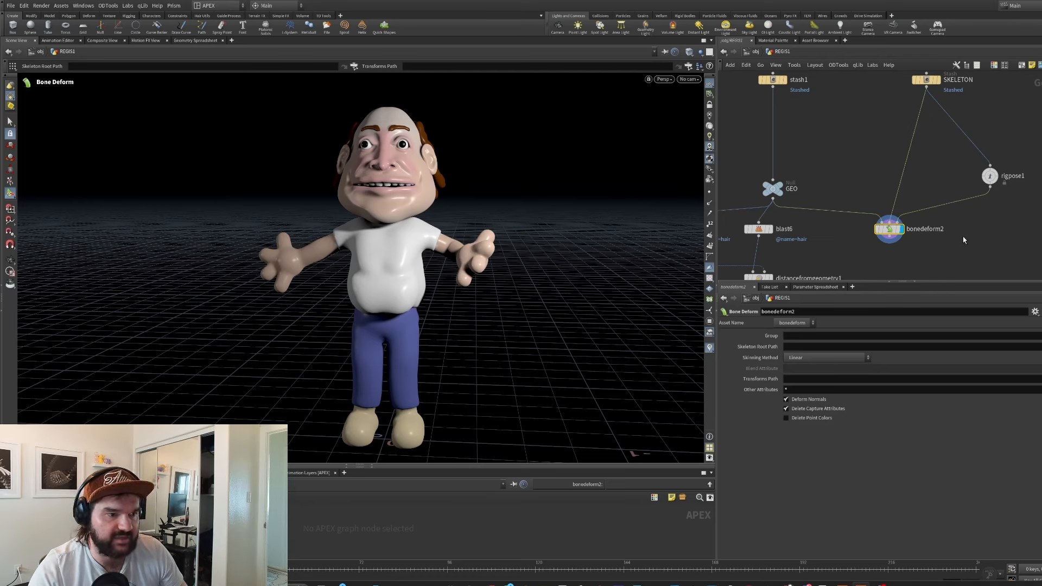
Keyframe the R_hand and adjoining arm joints in rigpose1 and rotate them into a new pose.
click(989, 175)
drag(516, 289, 446, 215)
key(k)
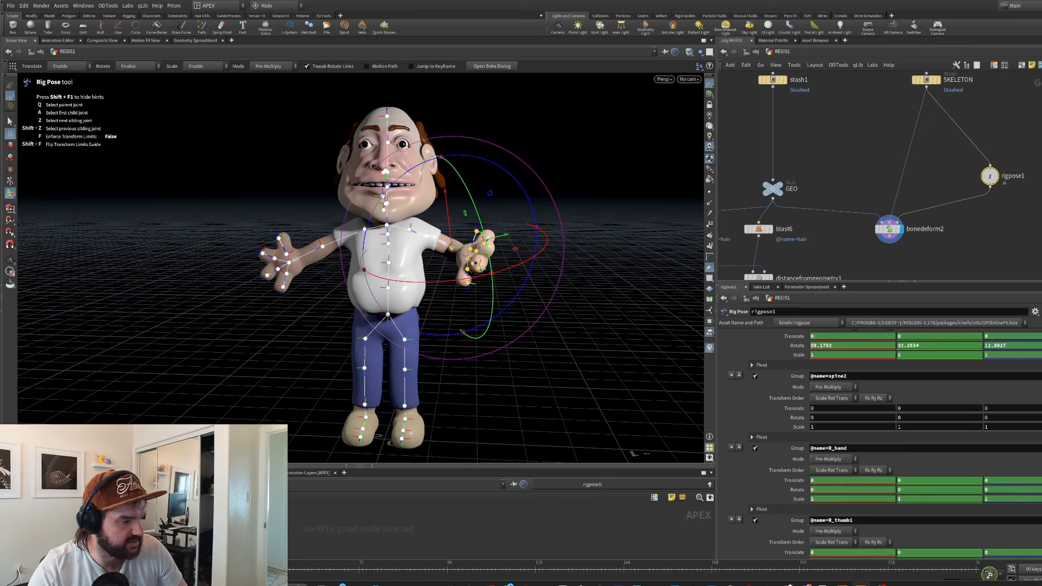
drag(485, 276, 574, 314)
drag(457, 167, 473, 186)
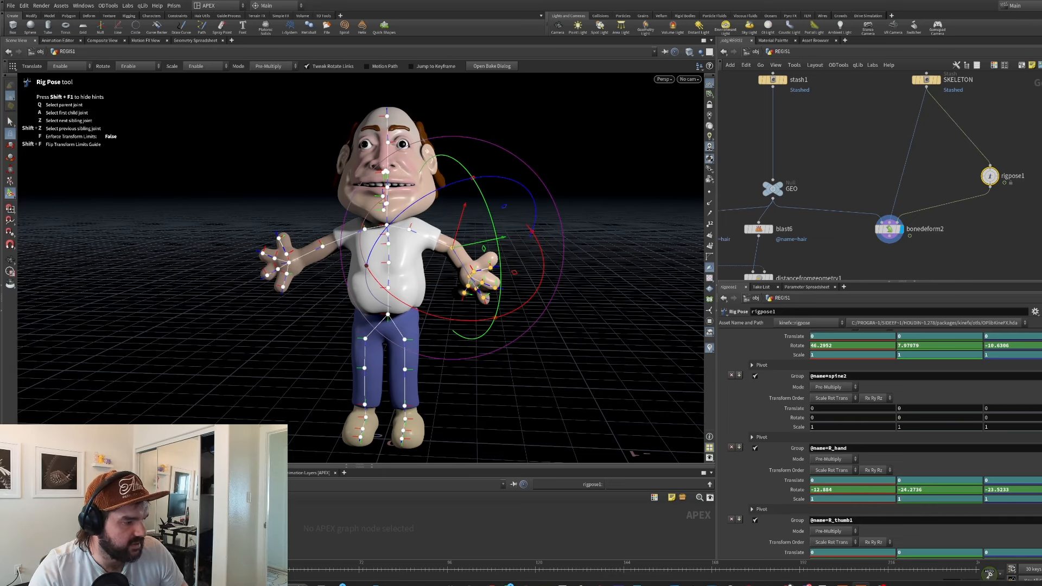
Rotate the spine and neck joints to bend the upper body sideways, and play back the animation.
drag(187, 569, 173, 570)
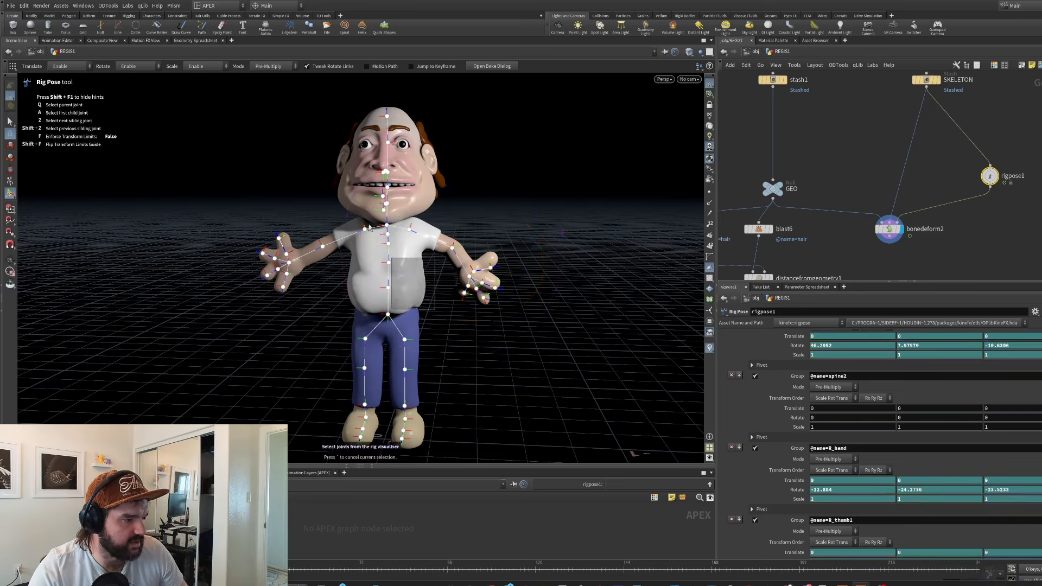
click(387, 224)
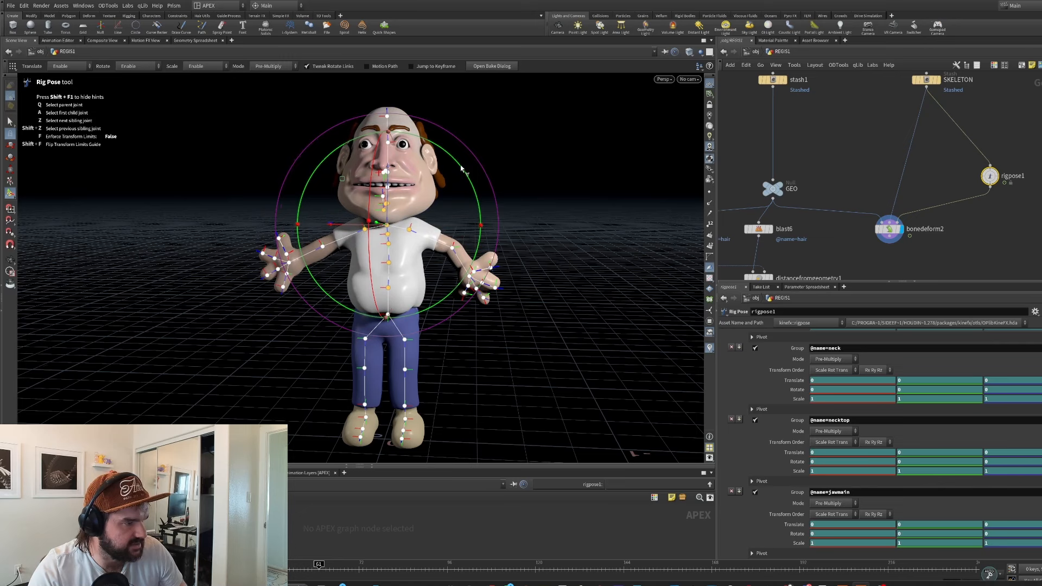
mouse_move(465, 171)
mouse_down()
mouse_move(484, 197)
mouse_move(476, 180)
mouse_up()
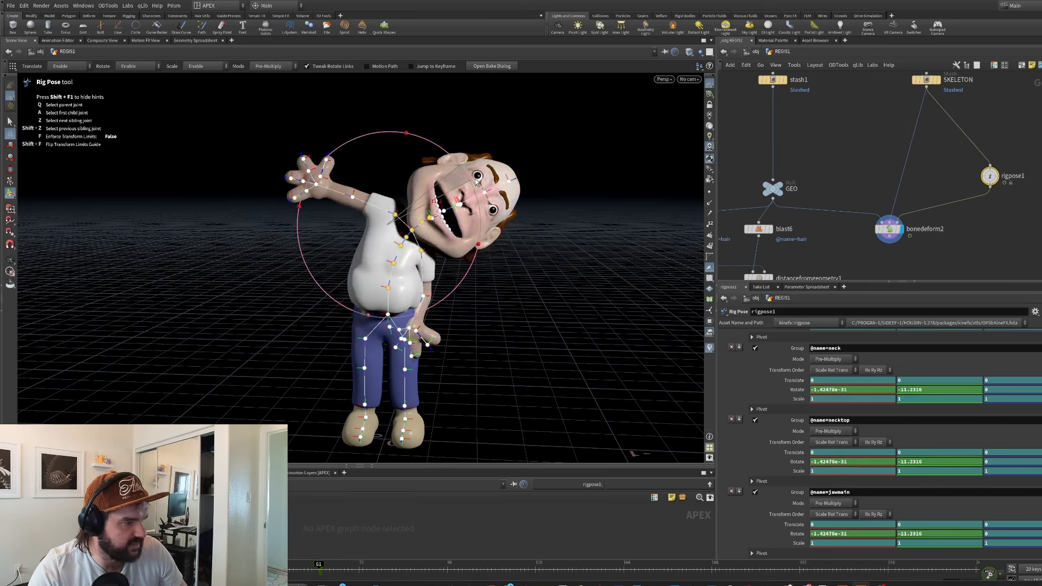
drag(319, 564, 179, 565)
key(Up)
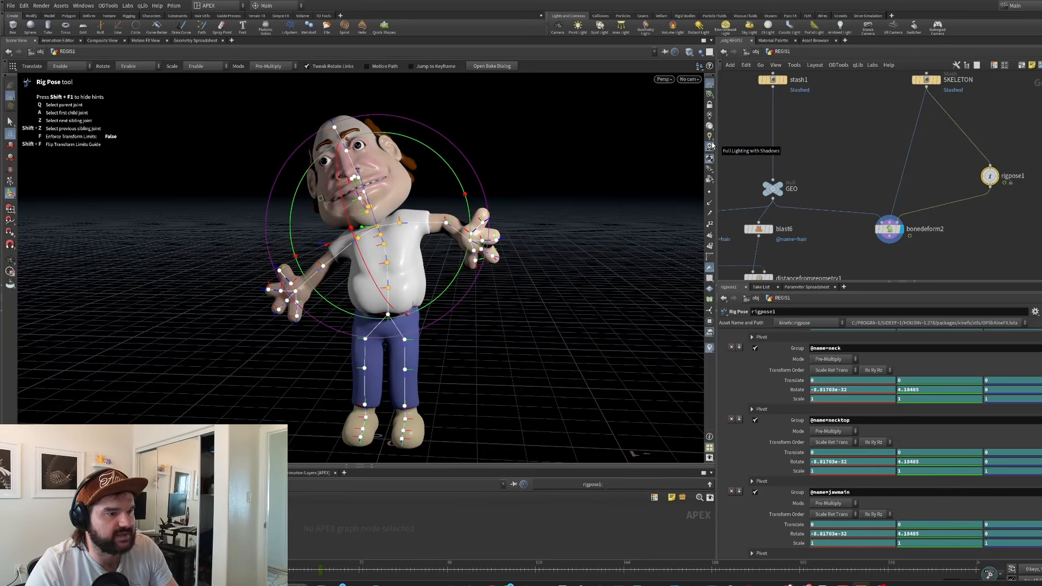
In the viewport lighting options, enable Ambient Occlusion, toggle Reflections and choose Antialiased Area Shadows.
click(542, 162)
scroll(370, 149, up, 8)
right_click(710, 147)
click(752, 260)
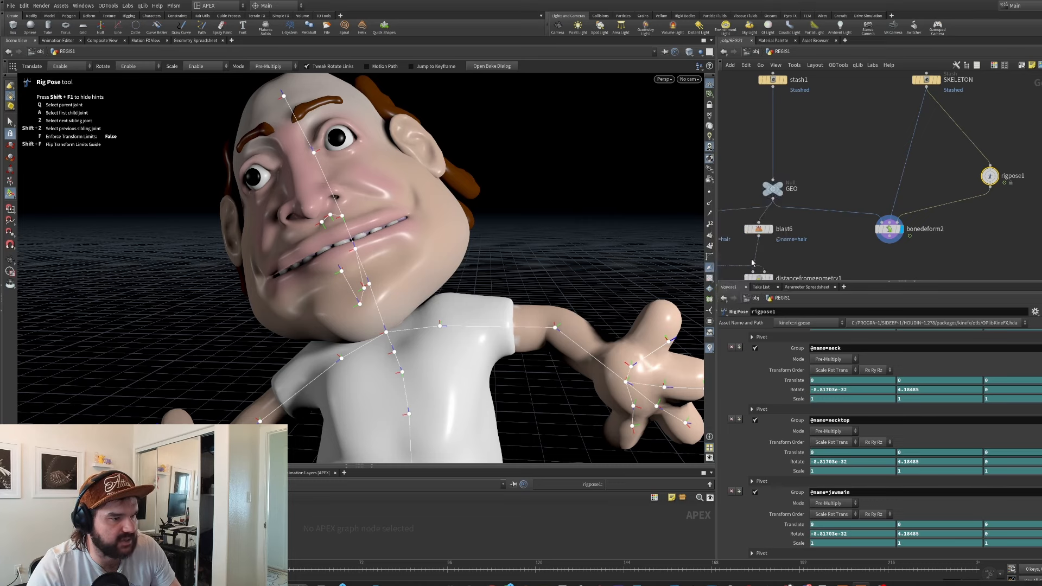
right_click(710, 154)
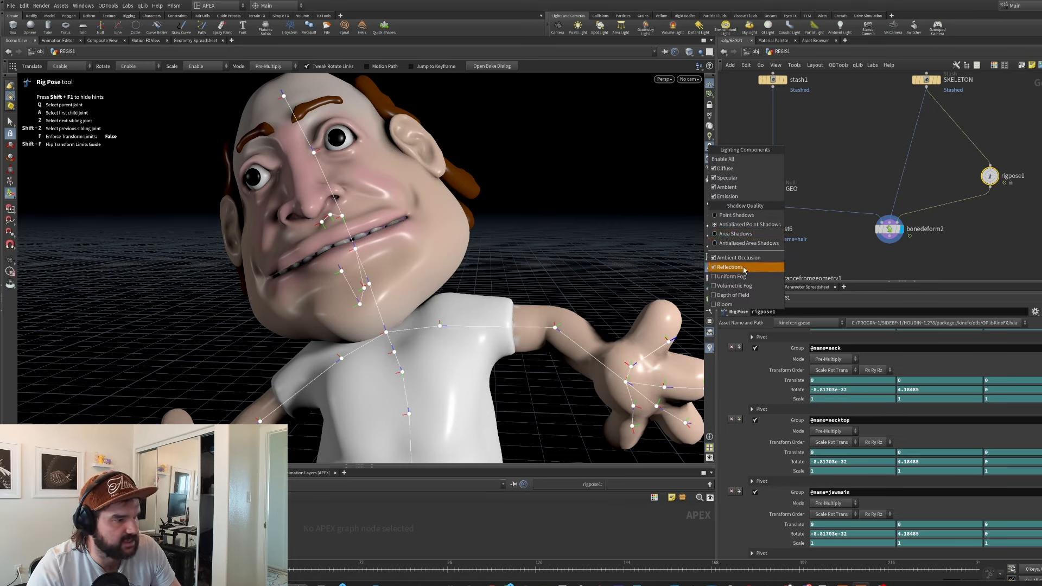
click(744, 270)
right_click(711, 149)
click(749, 246)
Save the scene file.
scroll(444, 166, down, 4)
scroll(879, 179, down, 2)
key(ctrl+s)
click(454, 307)
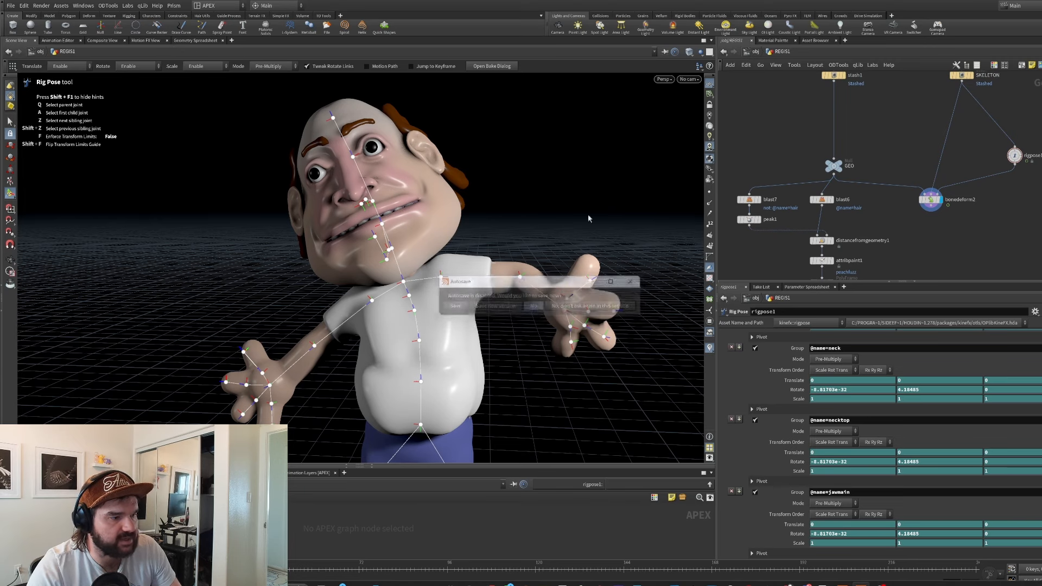
Go up to the object level, look inside the REGIS geometry network and return to the object level.
key(u)
click(830, 102)
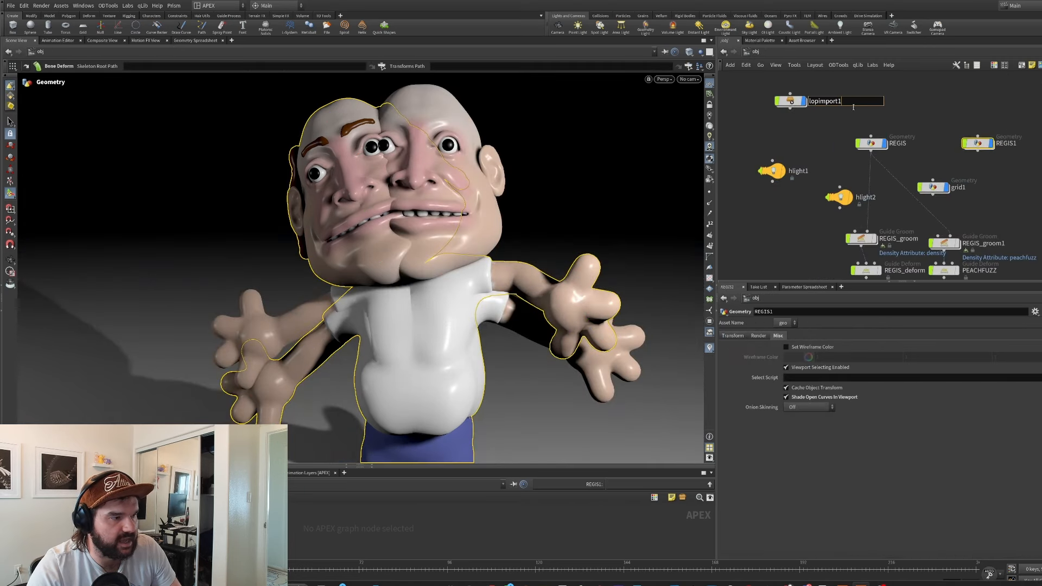
click(906, 114)
scroll(905, 113, down, 4)
scroll(904, 114, up, 3)
double_click(872, 132)
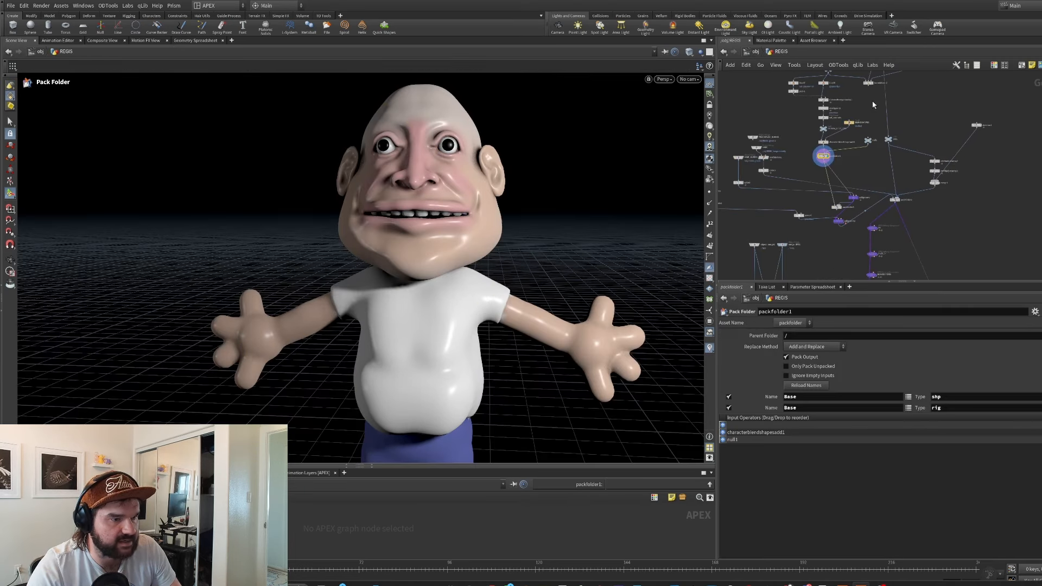
click(755, 52)
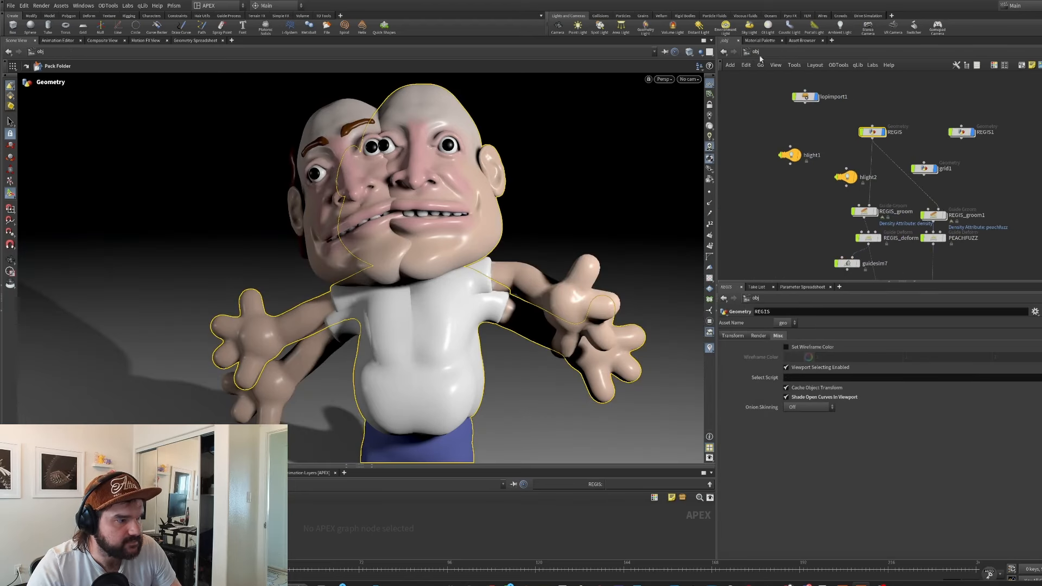
Hide the REGIS1 object and display both REGIS hair generate objects.
click(973, 132)
scroll(1001, 236, down, 1)
middle_drag(1001, 236, 982, 181)
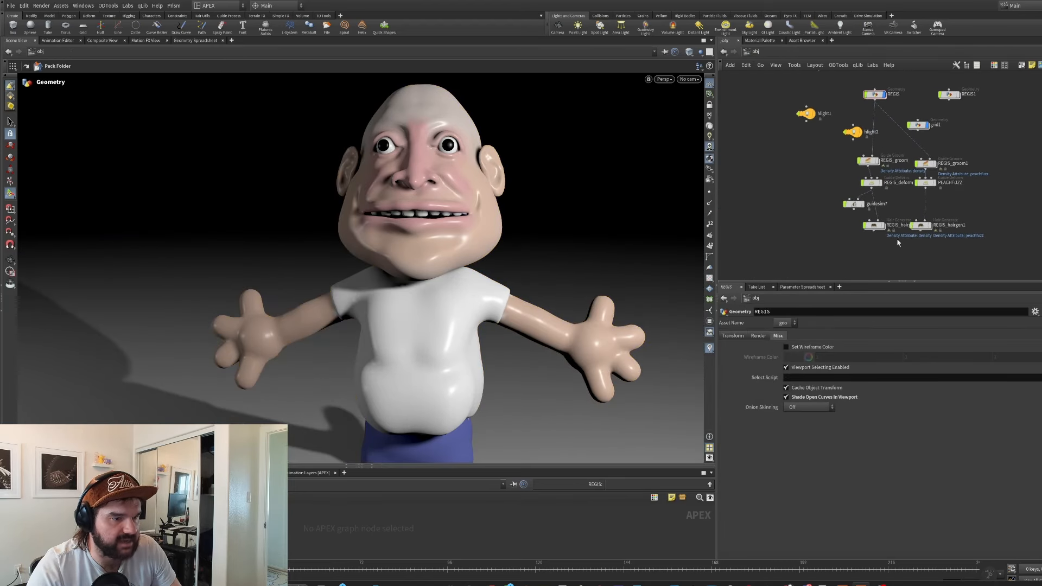
click(881, 226)
click(928, 225)
Examine the character's hair, eyebrows and facial peach fuzz up close from several angles.
key(Escape)
drag(586, 190, 547, 182)
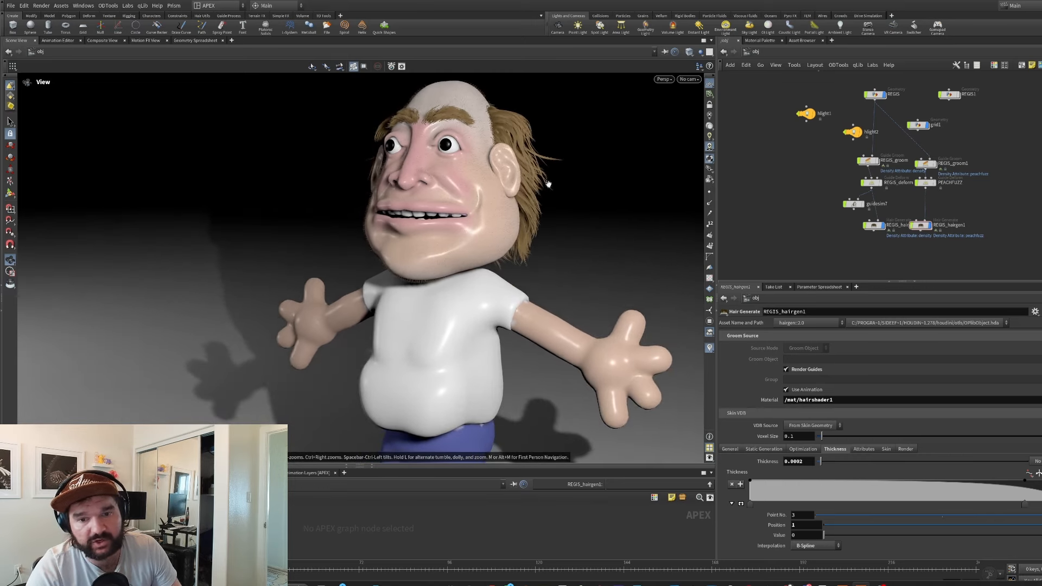
scroll(591, 144, up, 3)
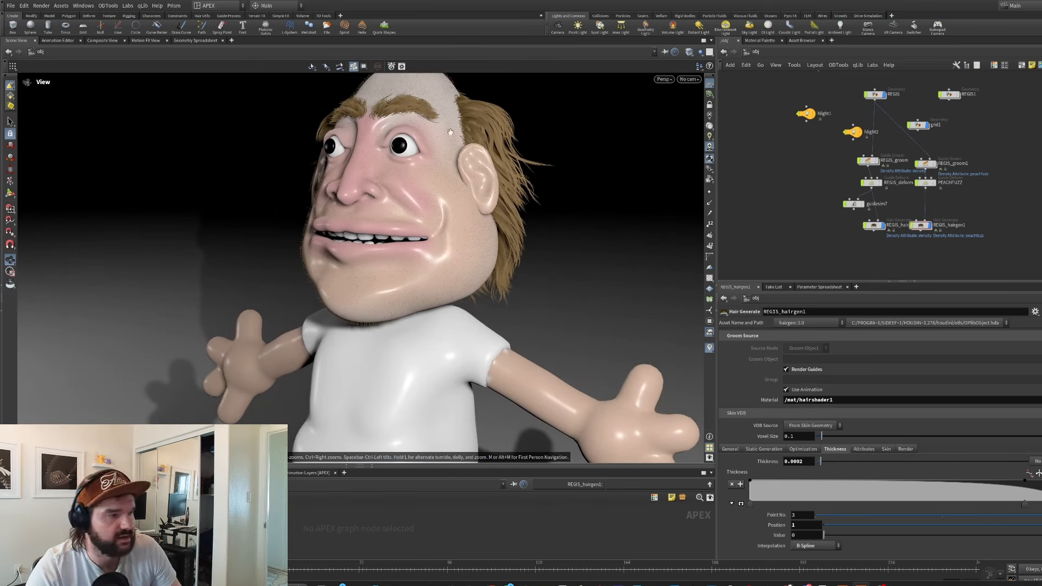
drag(434, 152, 505, 190)
right_drag(434, 163, 666, 203)
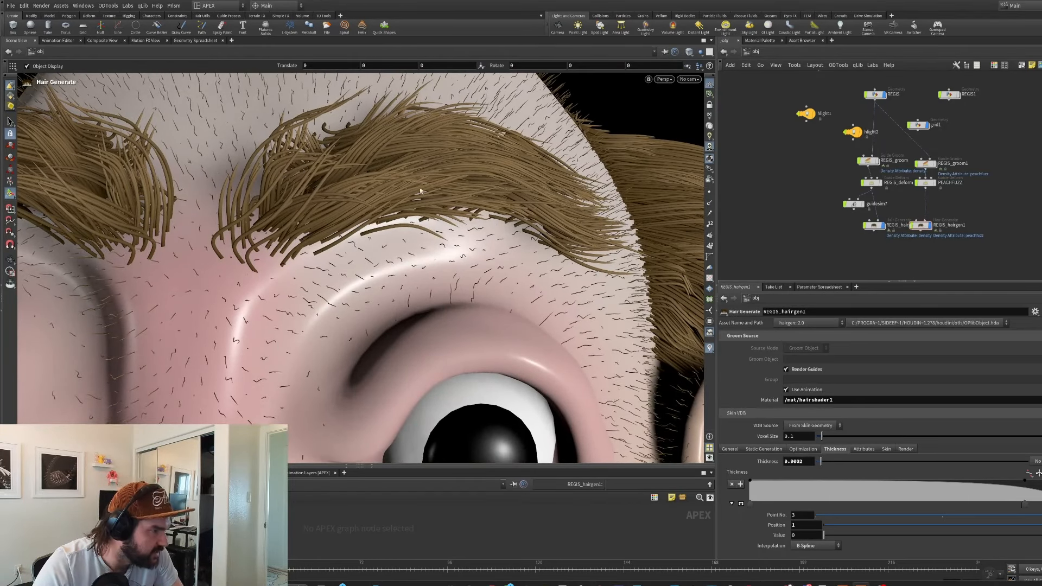
right_drag(326, 258, 260, 228)
drag(347, 173, 425, 126)
right_drag(426, 126, 282, 211)
mouse_move(397, 183)
mouse_down()
mouse_move(374, 182)
mouse_move(400, 176)
mouse_up()
Enter the REGIS1 network and display GEO, blast6, blast7 and peak1 in turn.
double_click(949, 94)
click(845, 131)
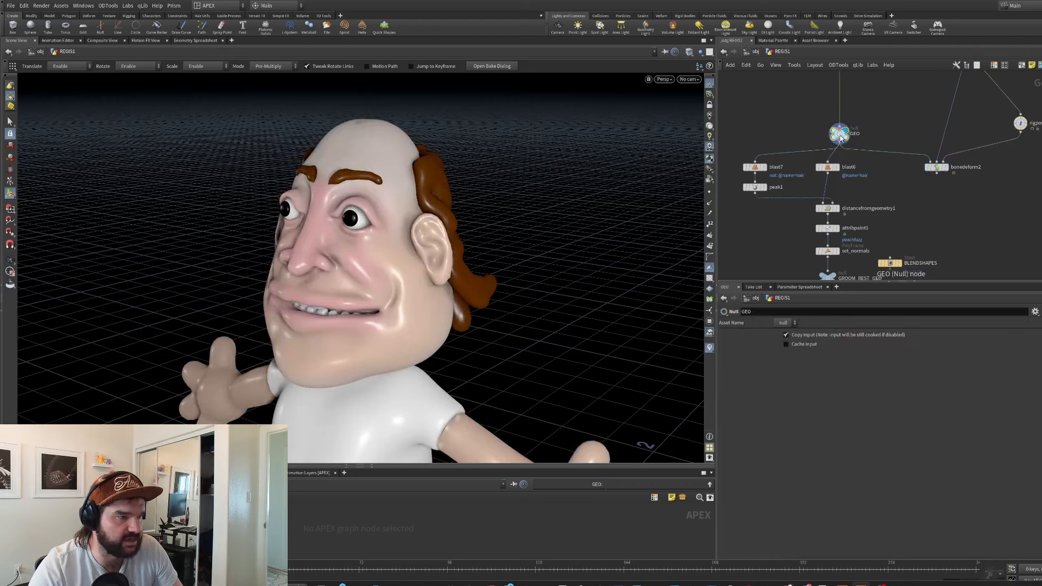
click(836, 167)
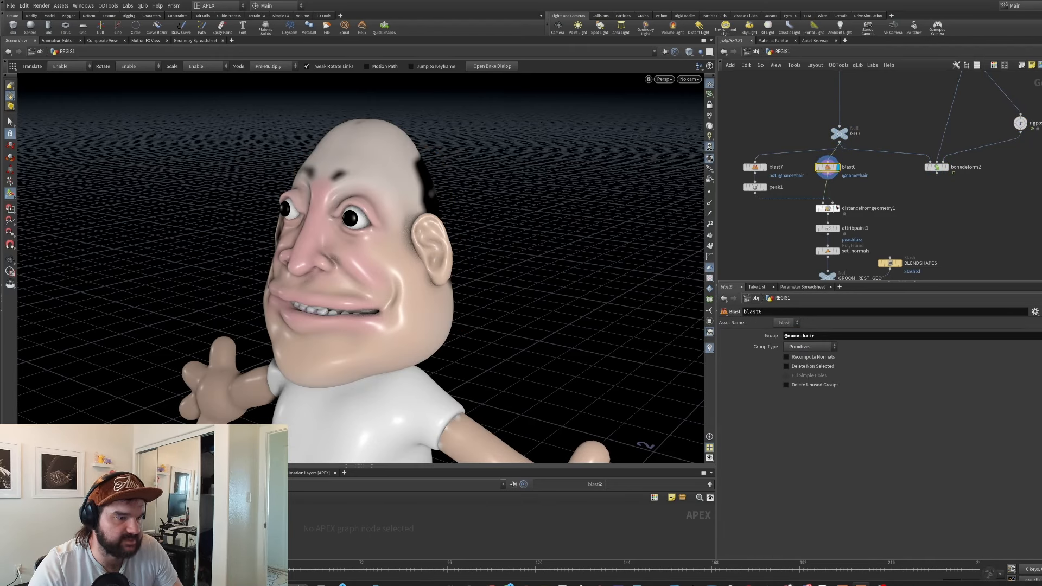
click(760, 167)
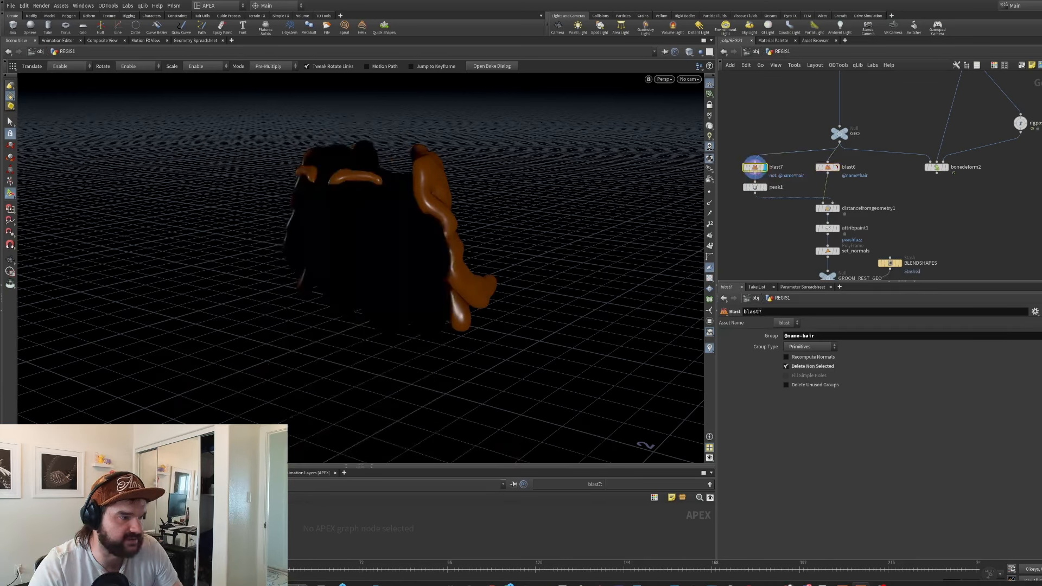
click(756, 187)
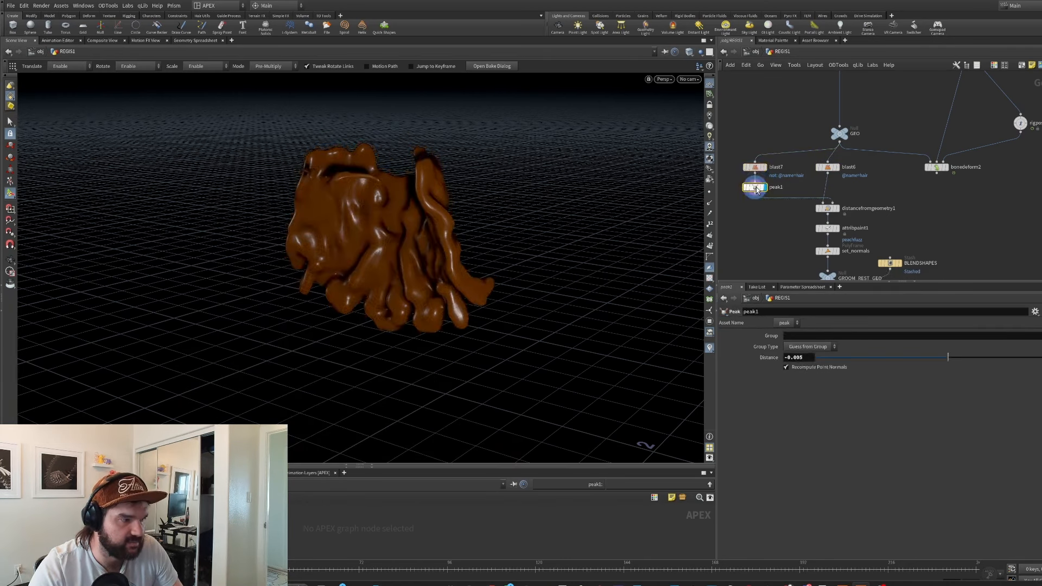
Display distancefromgeometry1 and attribpaint1, and examine the painted peachfuzz attribute around the head.
click(827, 212)
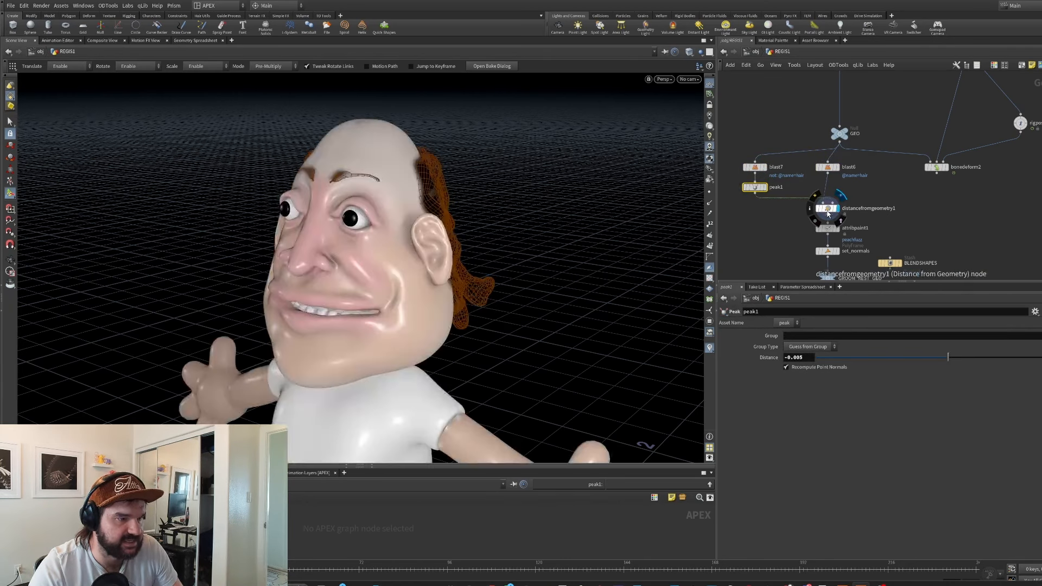
click(828, 213)
click(837, 229)
click(827, 229)
middle_drag(868, 239, 872, 193)
alt+drag(228, 282, 287, 257)
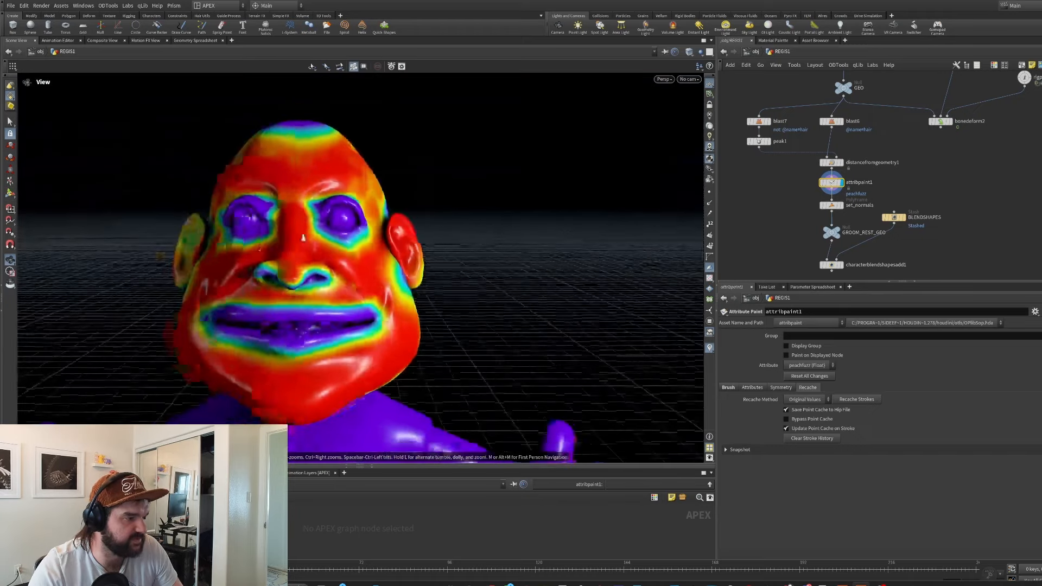
alt+right_drag(288, 258, 212, 314)
alt+drag(217, 304, 59, 293)
alt+drag(488, 238, 679, 254)
alt+right_drag(483, 261, 520, 234)
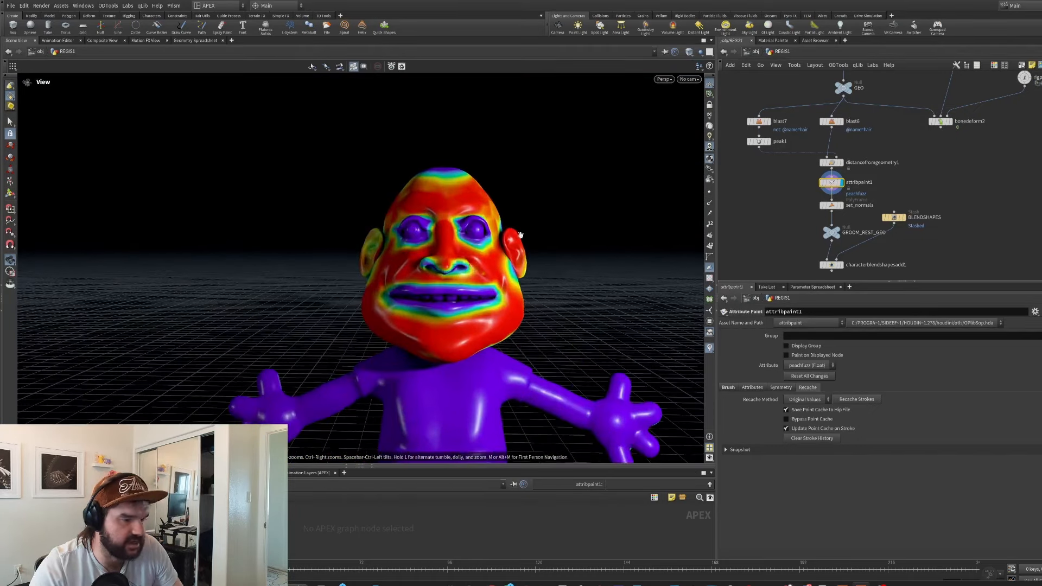
Display the GROOM_REST_GEO null.
click(837, 228)
click(831, 232)
scroll(847, 233, up, 3)
middle_drag(868, 238, 843, 176)
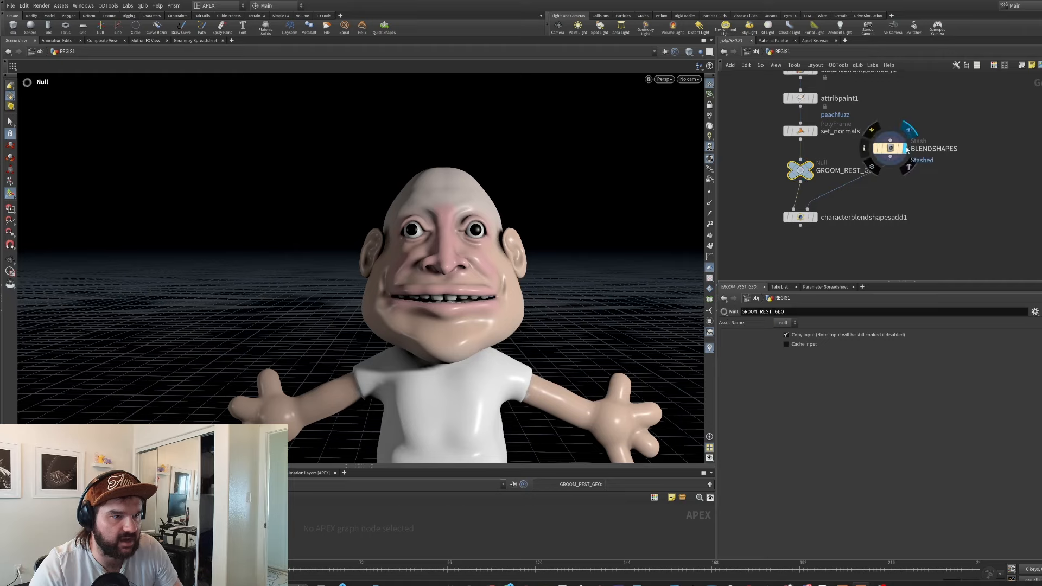
Display the BLENDSHAPES stash, shift its node slightly away from the chain and inspect its node information.
click(903, 148)
drag(890, 148, 912, 154)
alt+drag(442, 262, 347, 231)
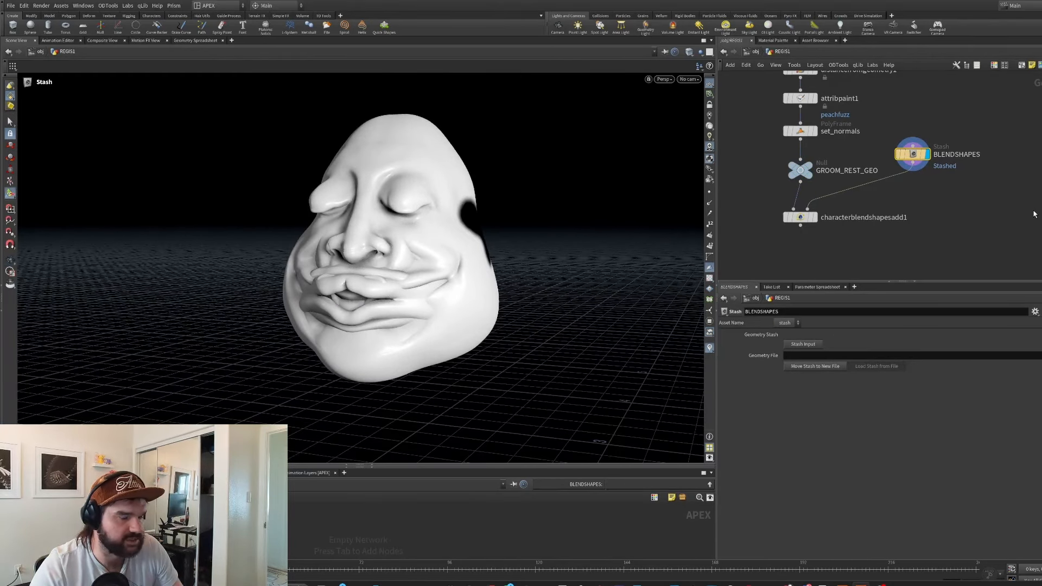
middle_click(912, 155)
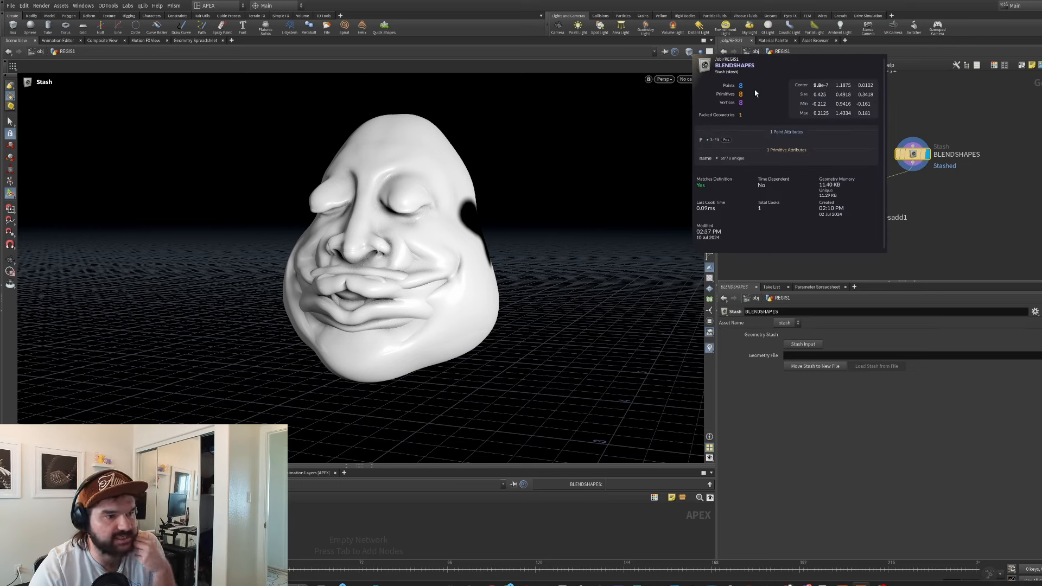
middle_drag(992, 191, 982, 203)
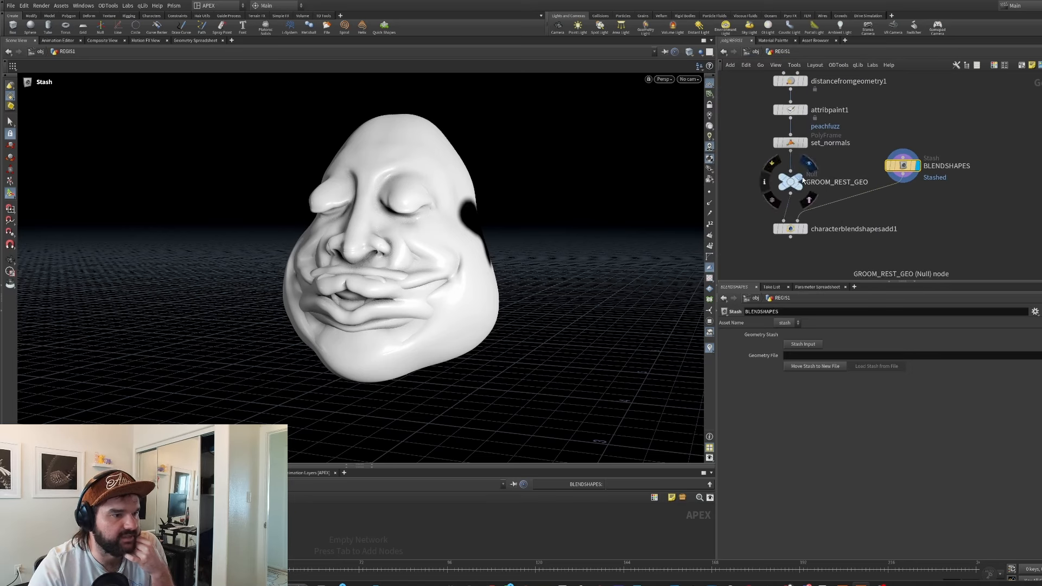
click(790, 184)
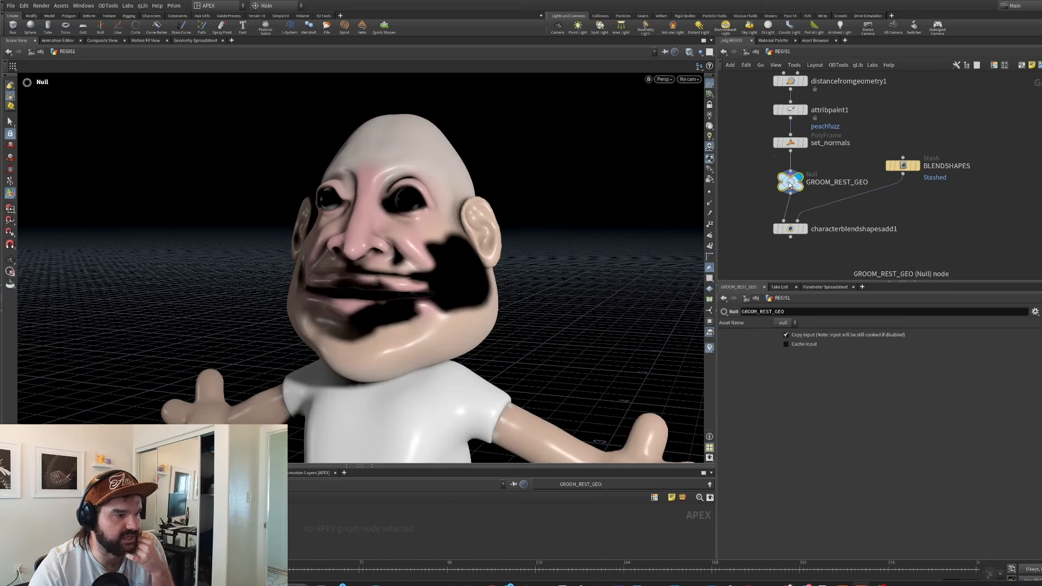
click(790, 183)
click(791, 144)
key(Tab)
text(blast)
key(Return)
text(@name=head)
click(785, 366)
middle_drag(997, 208, 934, 229)
scroll(934, 229, up, 3)
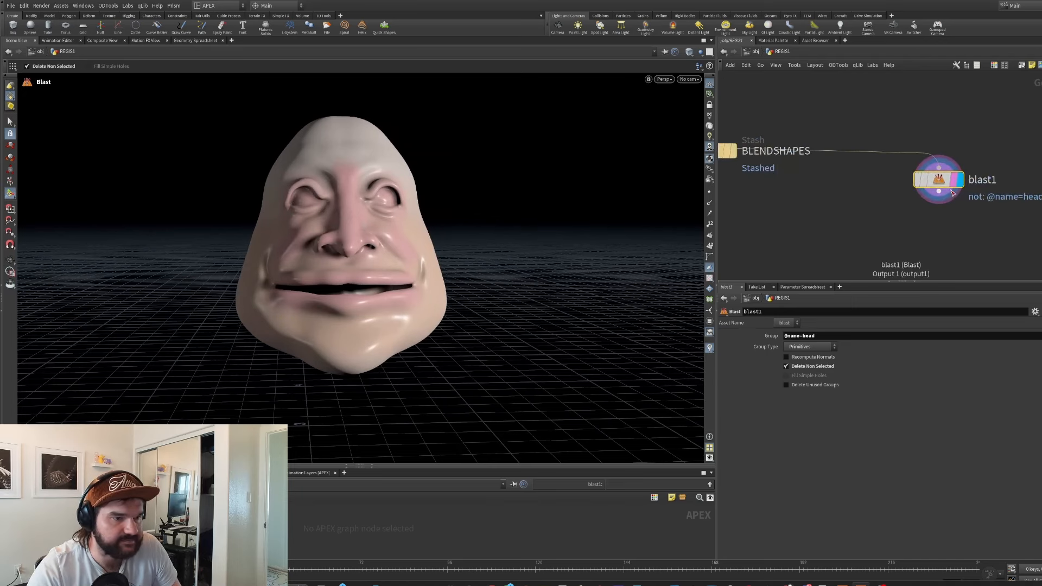
Add a Sculpt node below blast1 and connect the isolated head into it.
click(938, 242)
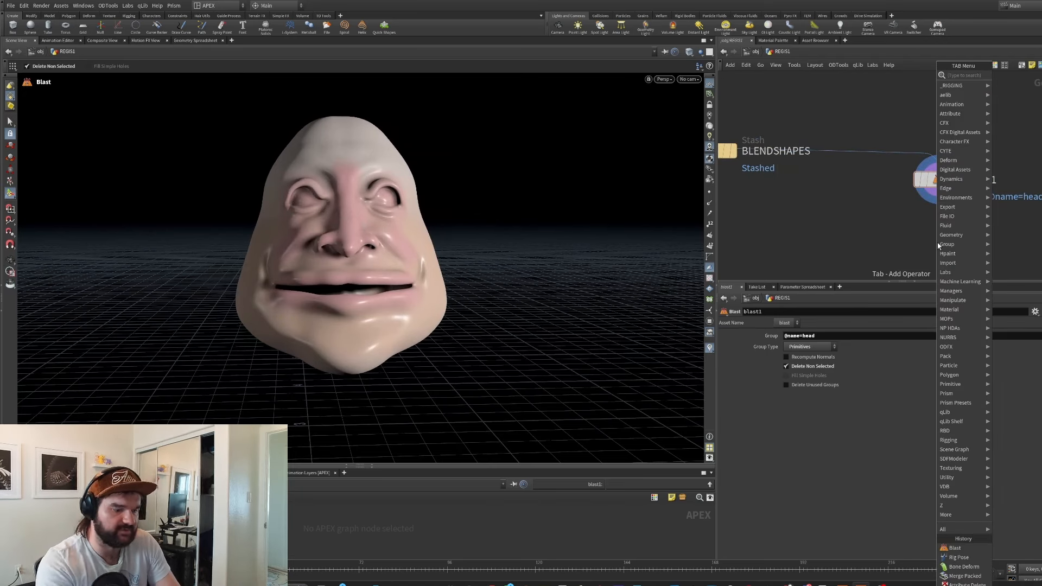
text(sculpt)
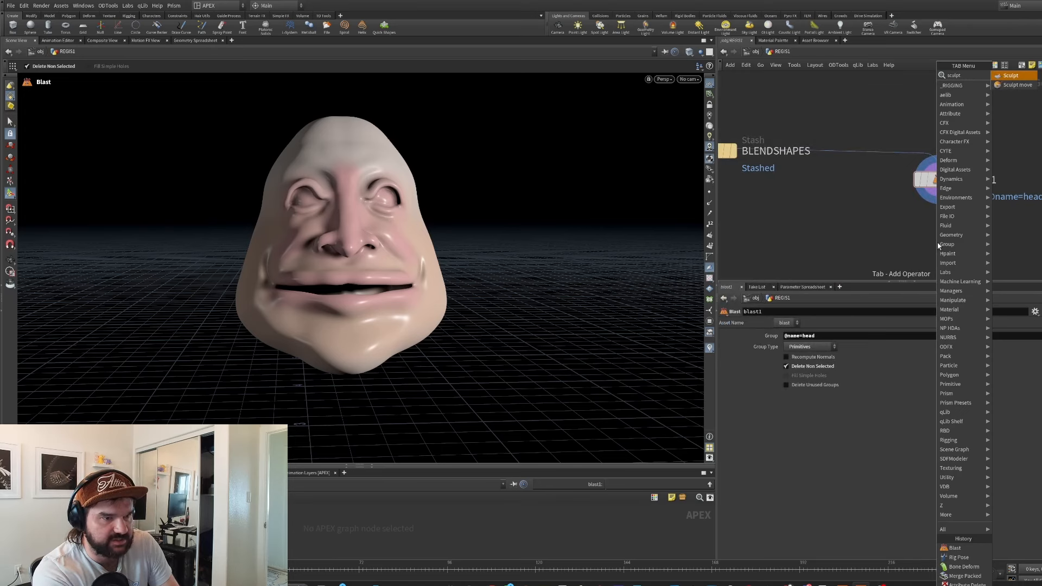
key(Return)
click(938, 242)
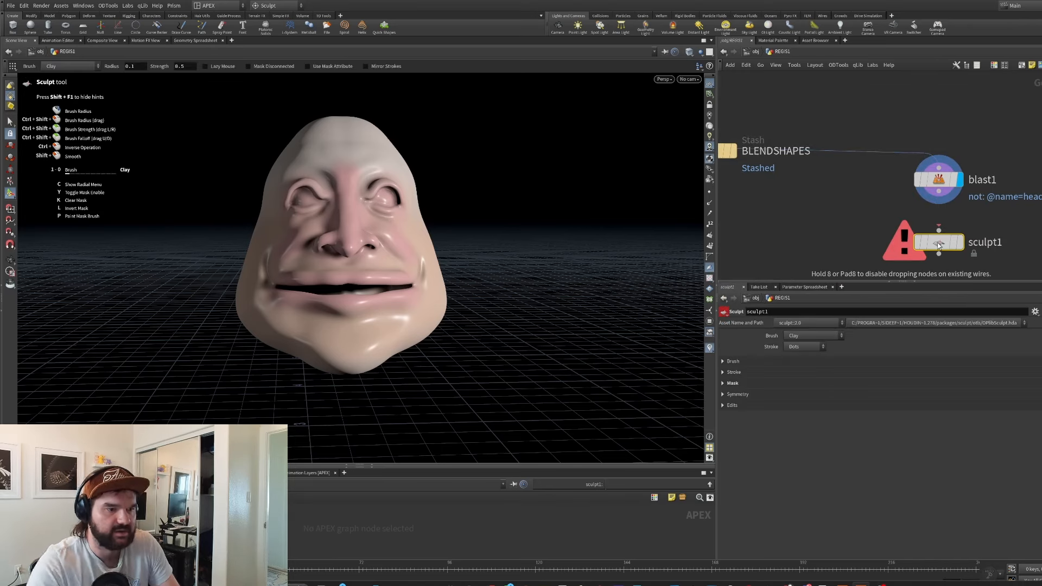
drag(944, 232, 938, 190)
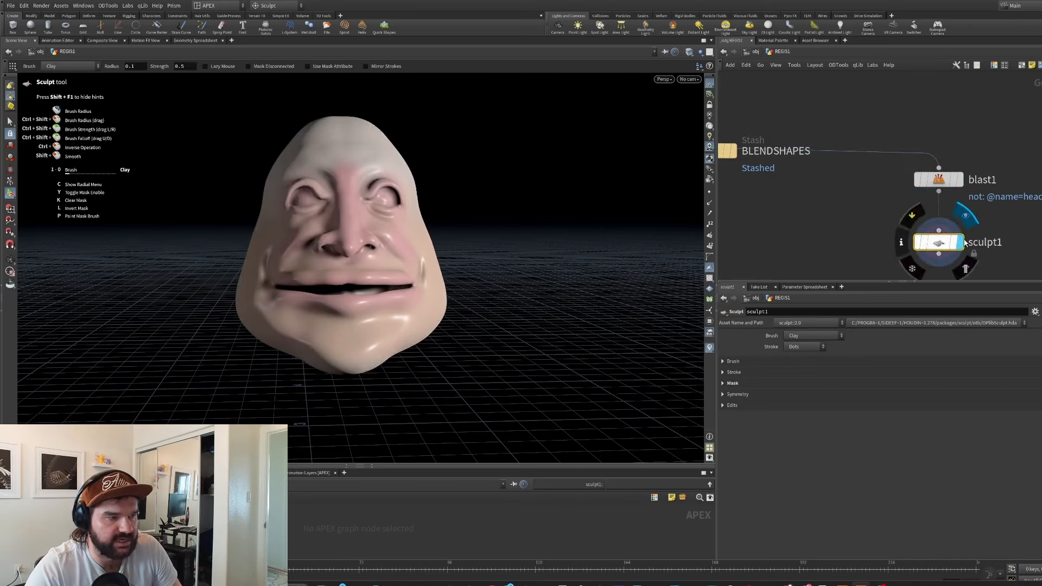
Display the sculpt1 node and activate its sculpting state with the brush set to Move.
click(960, 242)
key(Escape)
key(Return)
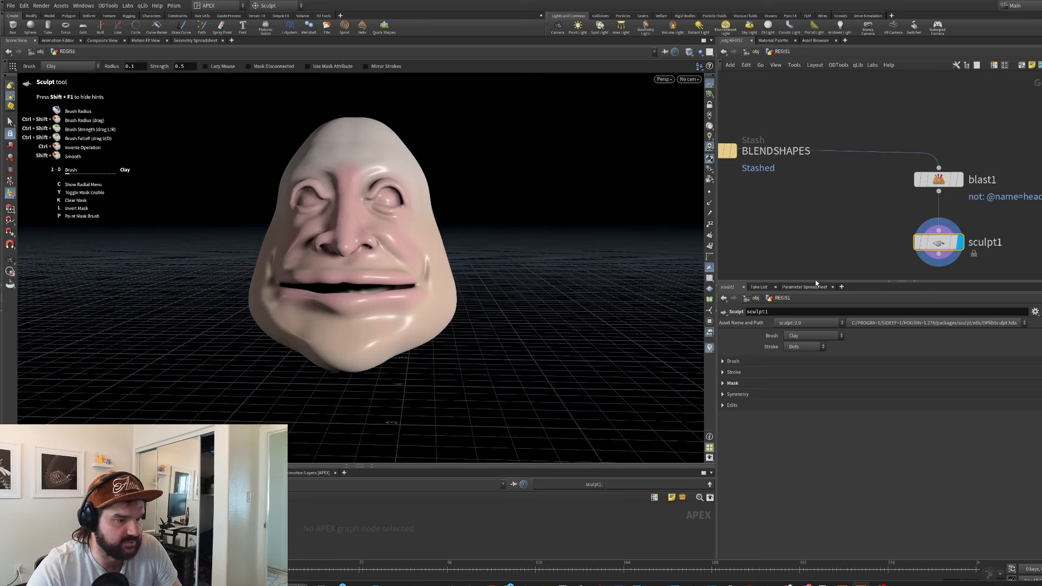
click(815, 336)
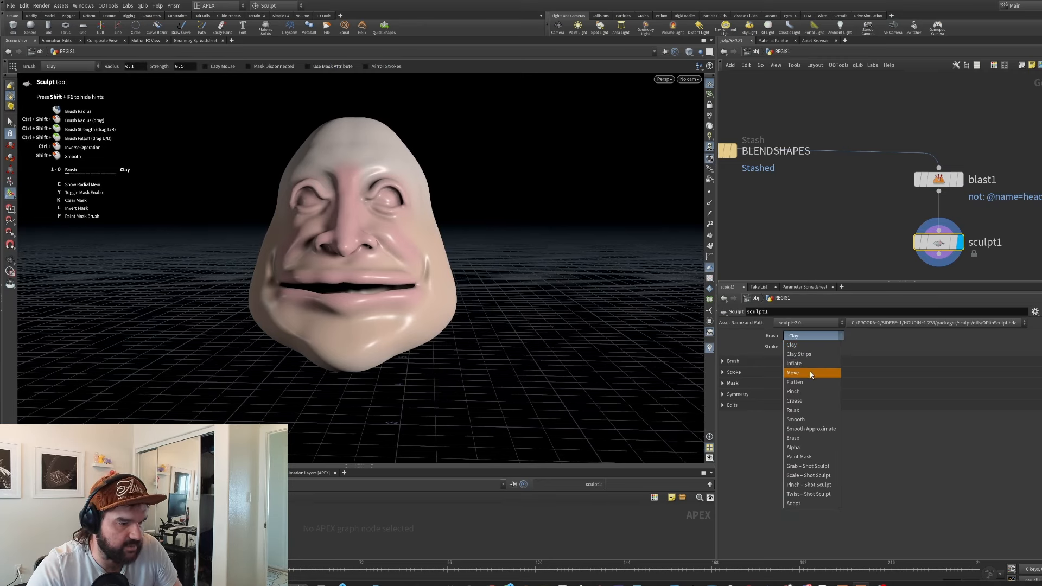
click(811, 373)
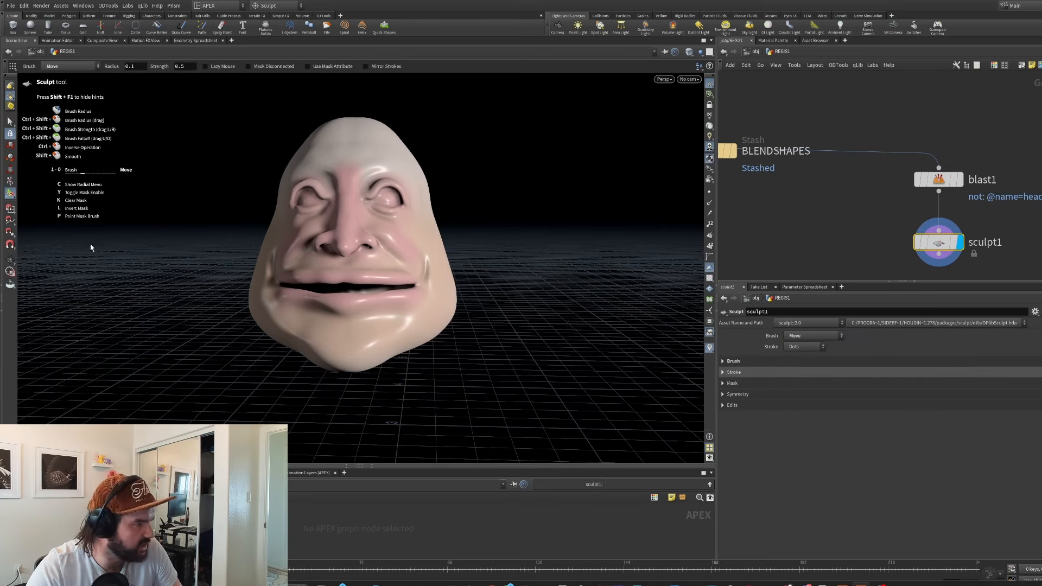
key(Escape)
key(Return)
Sculpt the mouth into a smile using the Move brush at a radius of about 0.164, raising the corners and lowering the middle.
mouse_move(344, 304)
mouse_down()
mouse_move(346, 290)
mouse_move(343, 313)
mouse_move(330, 294)
mouse_move(415, 281)
mouse_move(422, 255)
mouse_up()
drag(347, 282, 347, 300)
drag(279, 284, 271, 257)
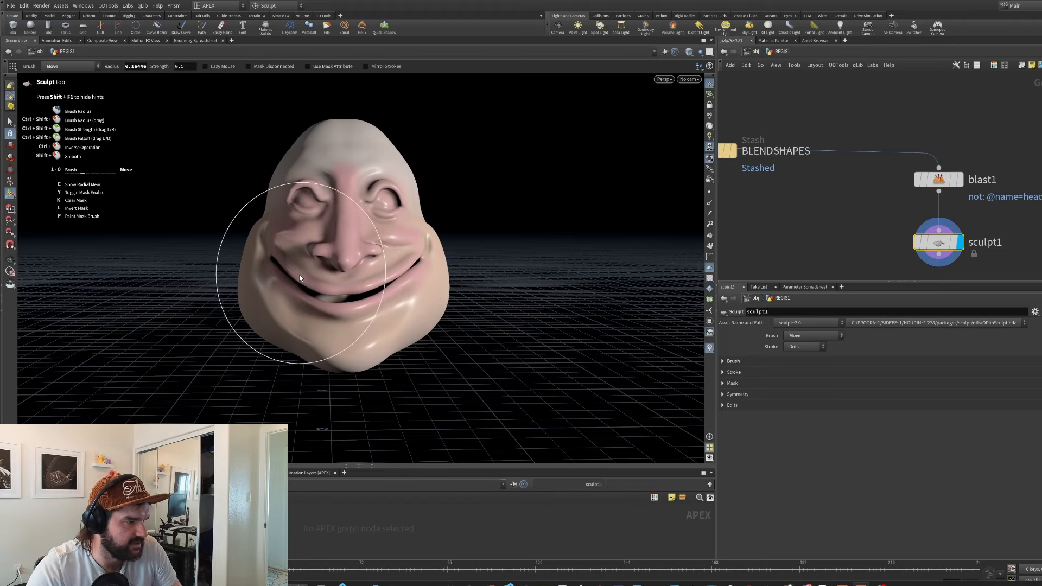
alt+drag(372, 266, 395, 297)
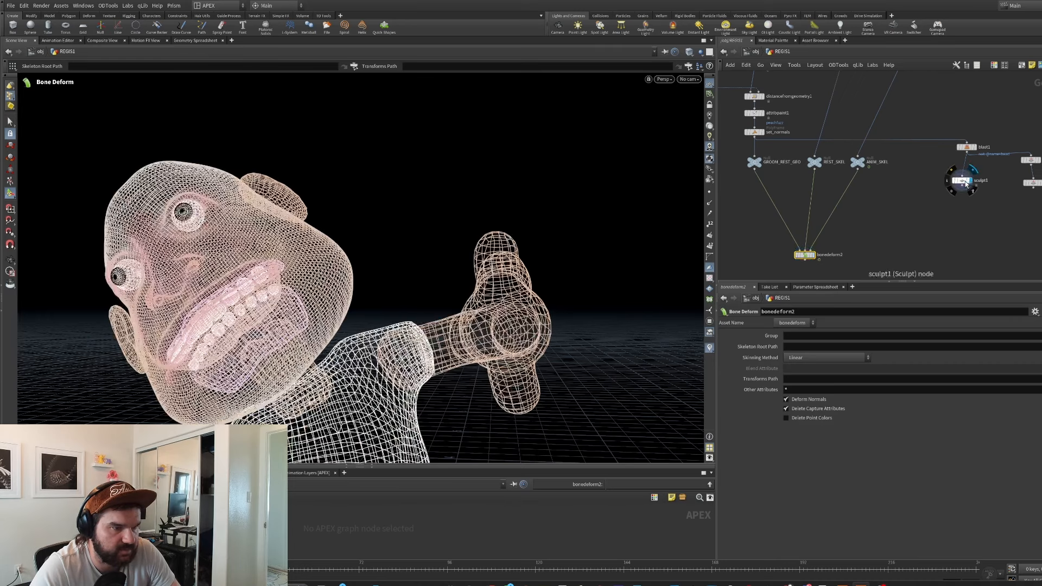
Display sculpt1 and the second Soft Transform in turn to compare the two head expressions, ending on sculpt1.
click(965, 184)
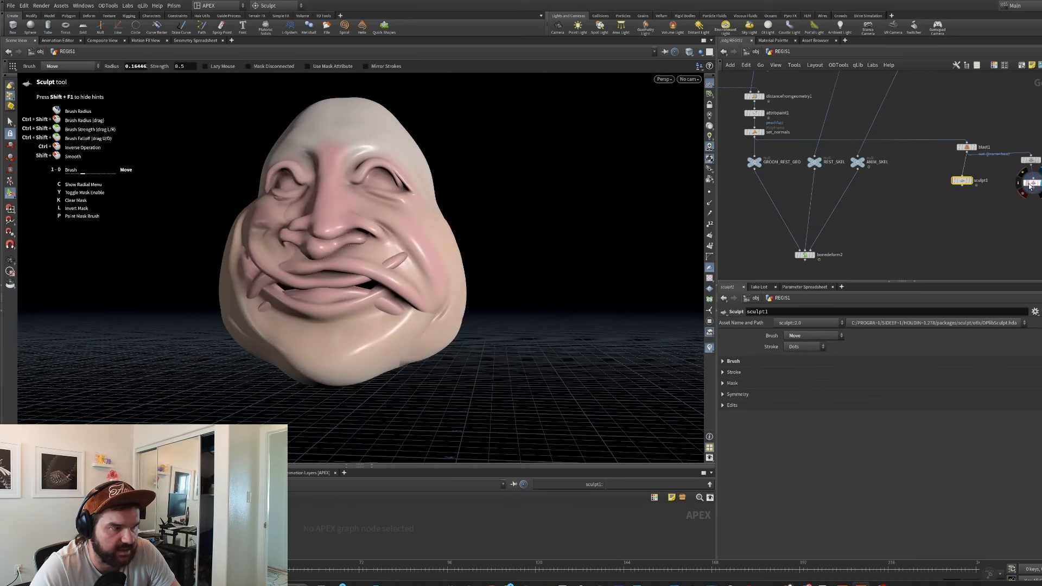
click(1030, 184)
click(970, 181)
Add an Attribute Copy node, connect GROOM_REST_GEO to its first input and sculpt1 to its second, and display it.
key(Tab)
text(attribcopy)
click(910, 221)
click(906, 216)
click(753, 172)
click(915, 216)
click(964, 188)
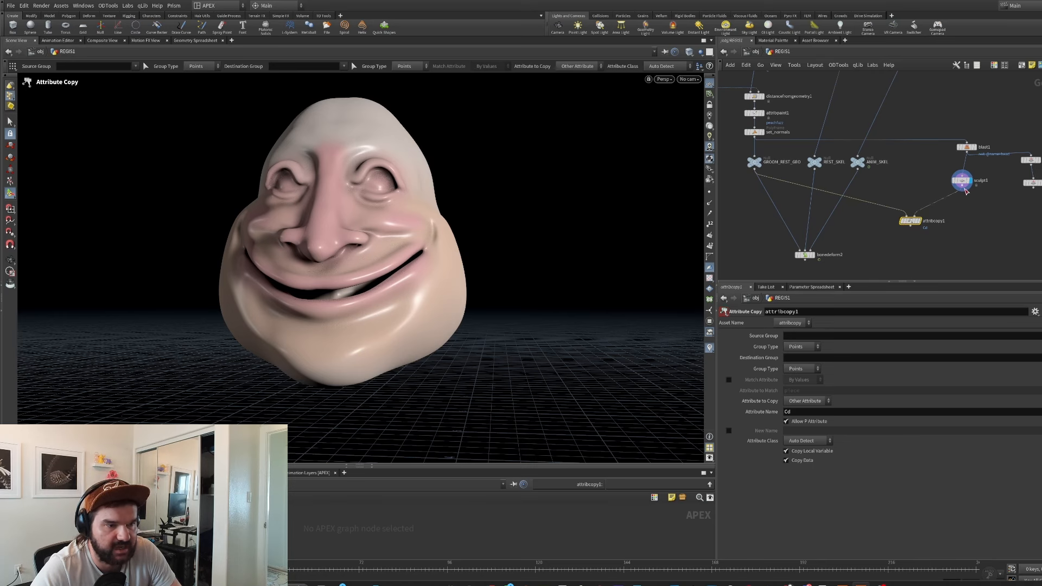
click(916, 221)
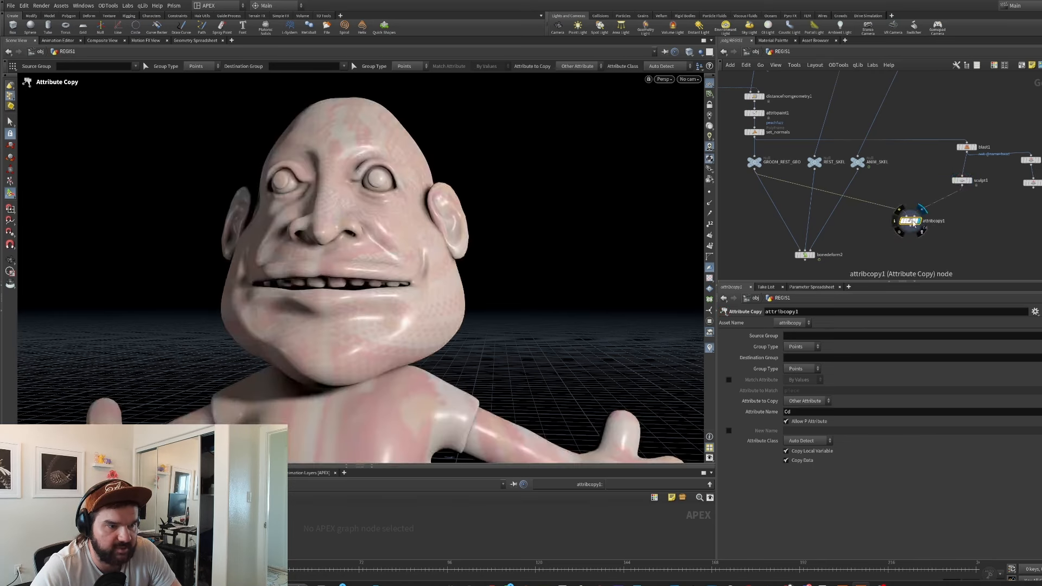
click(800, 347)
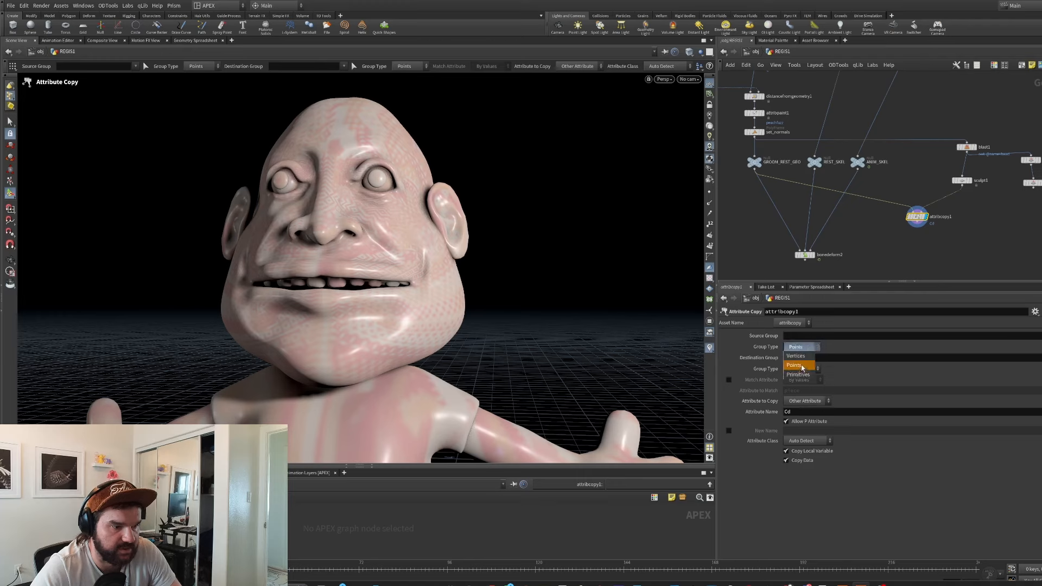
click(798, 374)
click(801, 368)
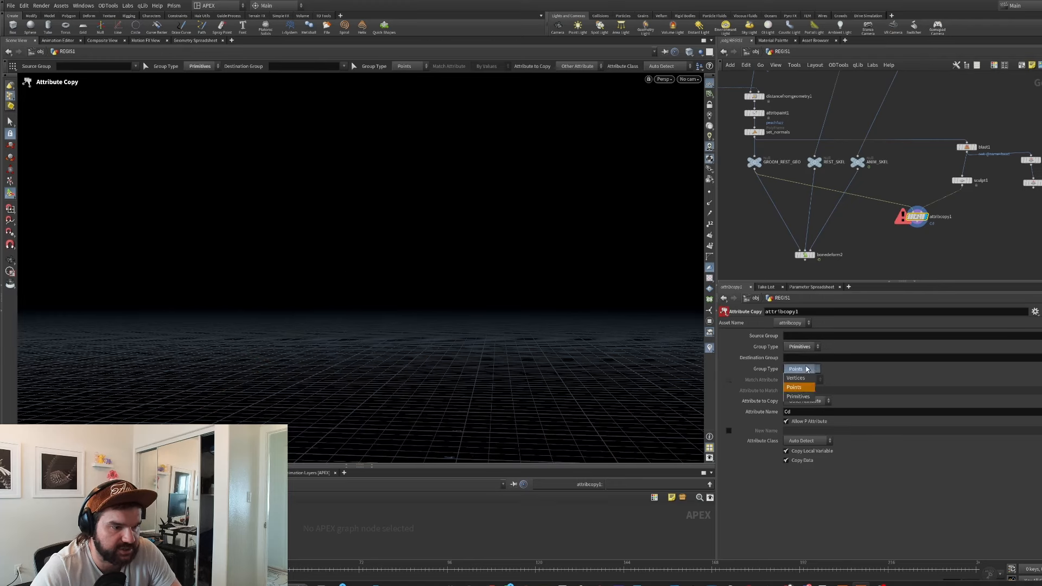
click(800, 397)
click(1040, 336)
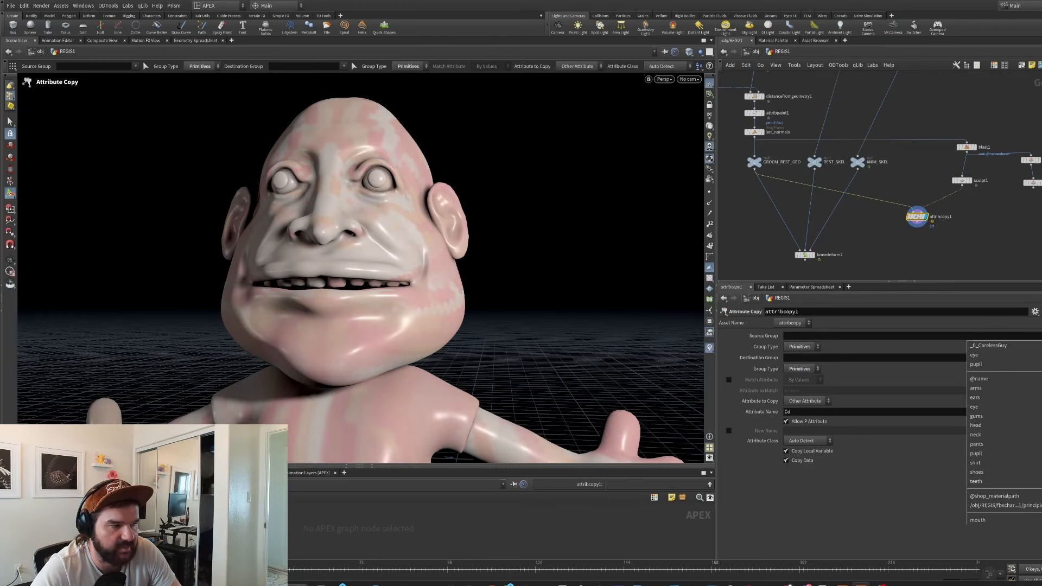
click(1018, 426)
click(1040, 357)
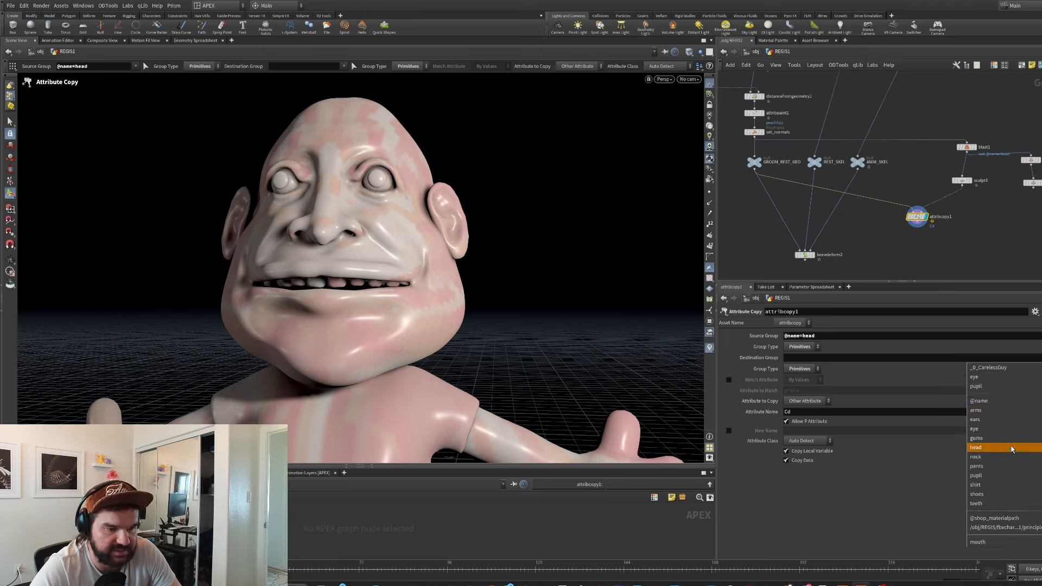
click(1010, 447)
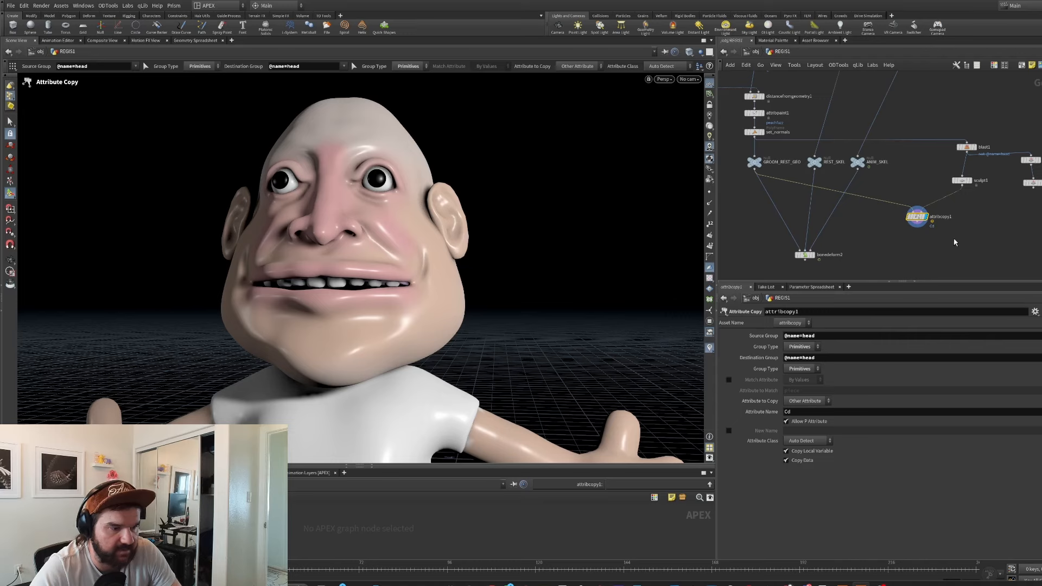
Set the Attribute Copy's attribute name to P and rename the node SMILE.
click(814, 413)
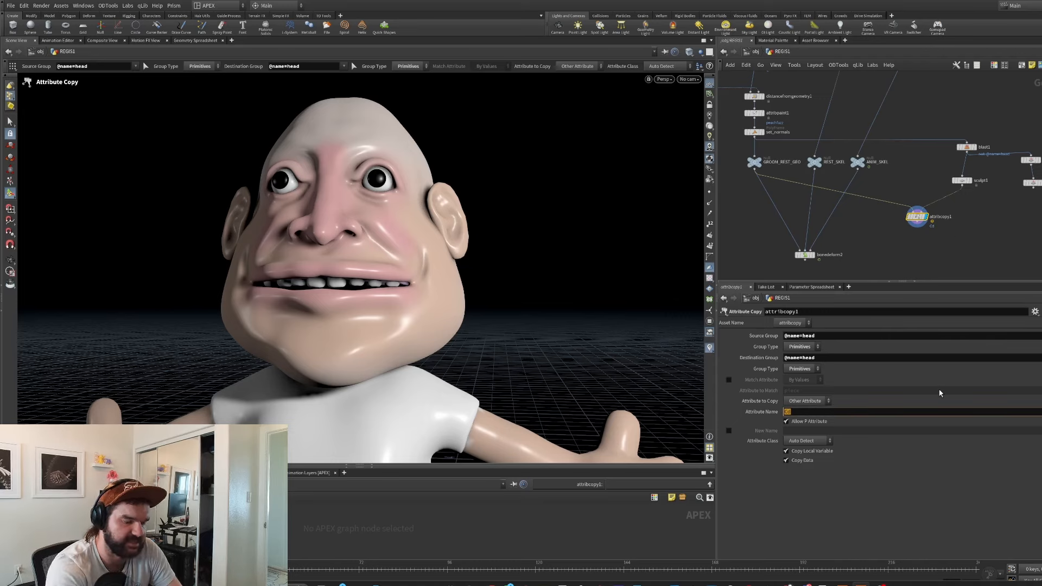
text(P)
key(Return)
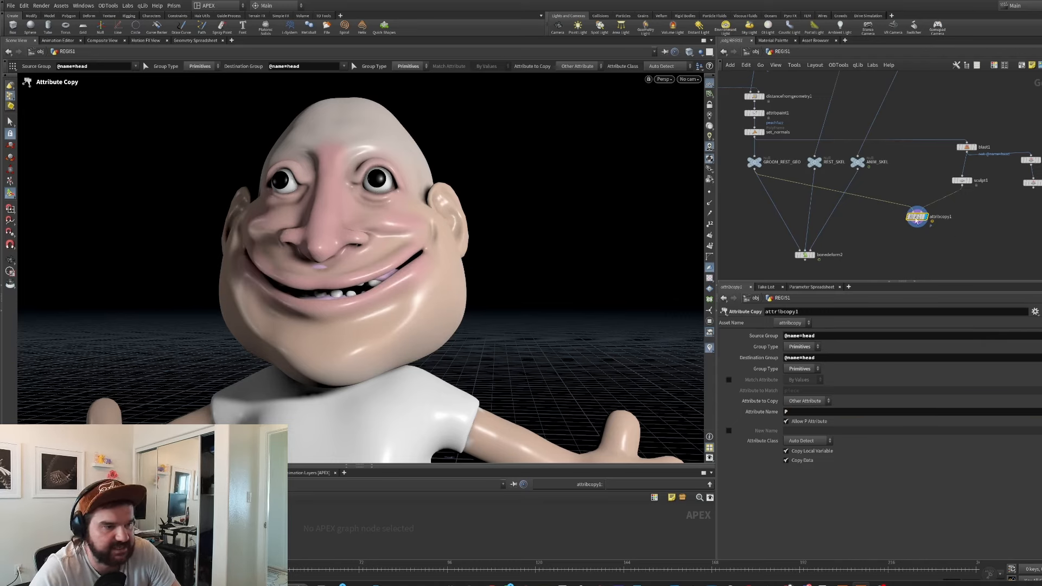
drag(939, 220, 953, 212)
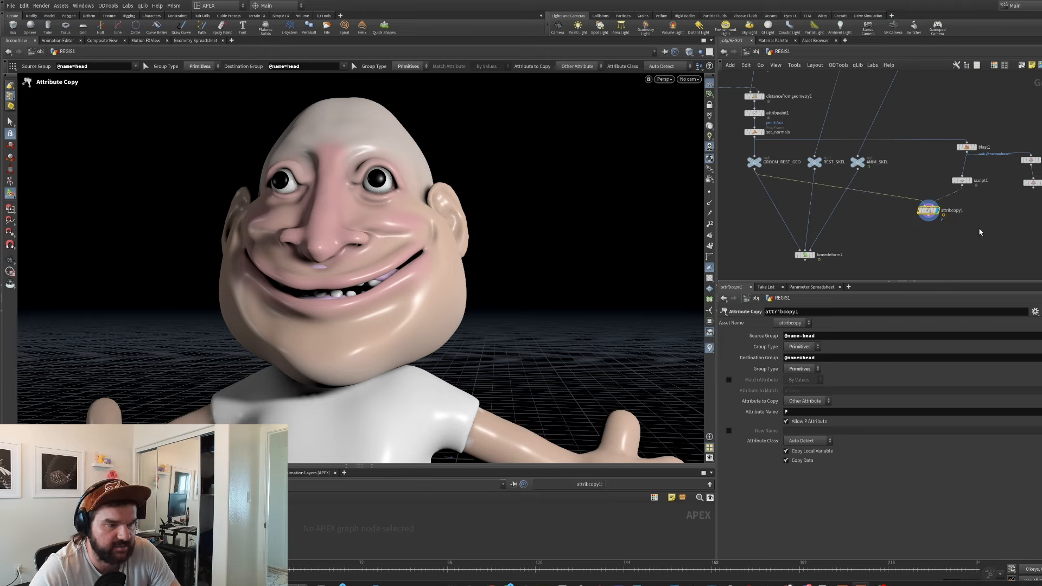
double_click(962, 211)
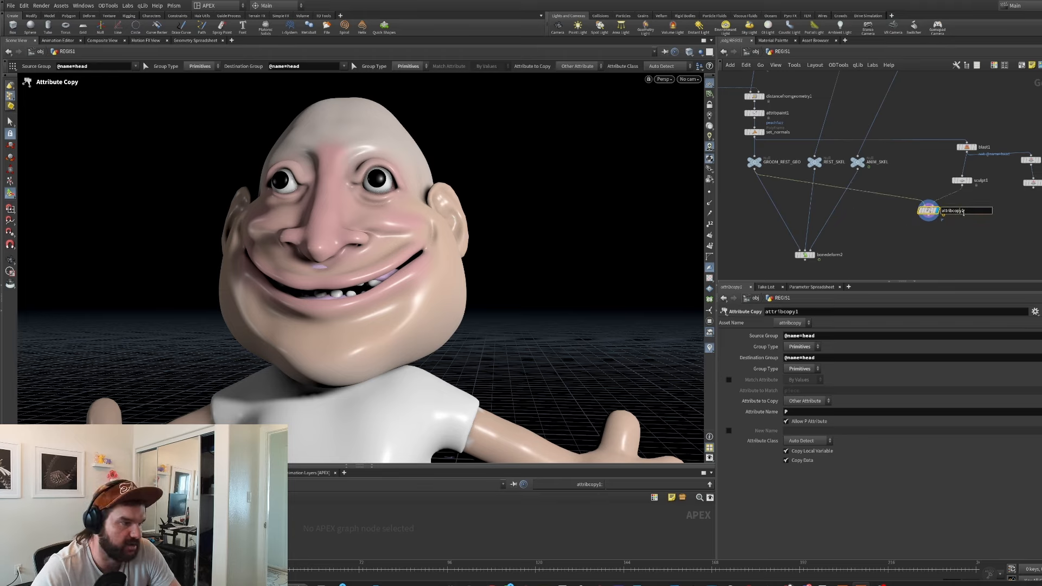
text(SMILE)
key(Return)
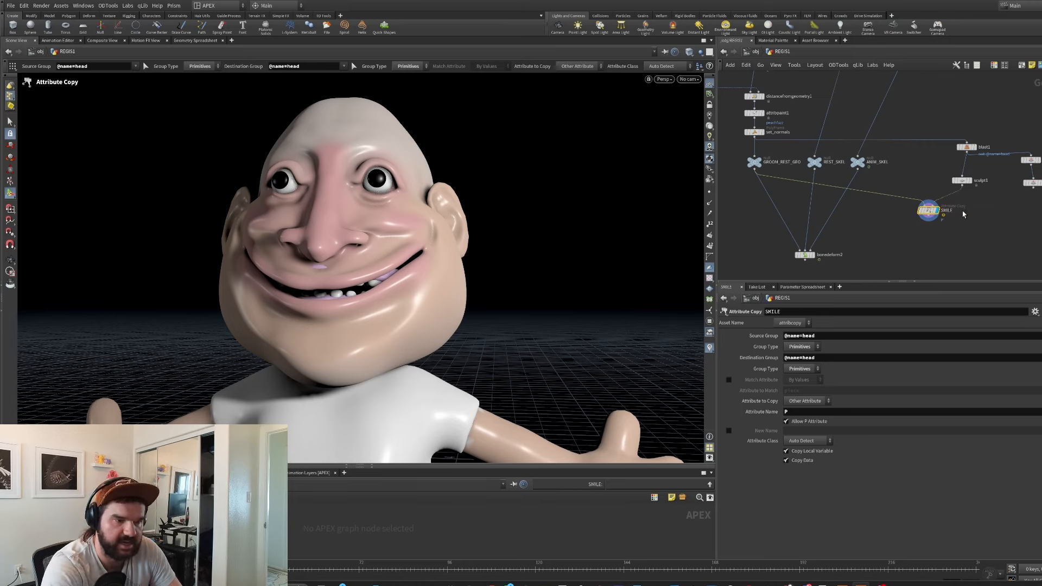
Duplicate the SMILE node below the second Soft Transform, using that head as its source, and rename the copy FROWN.
alt+drag(929, 210, 1007, 218)
double_click(1025, 216)
text(FROW)
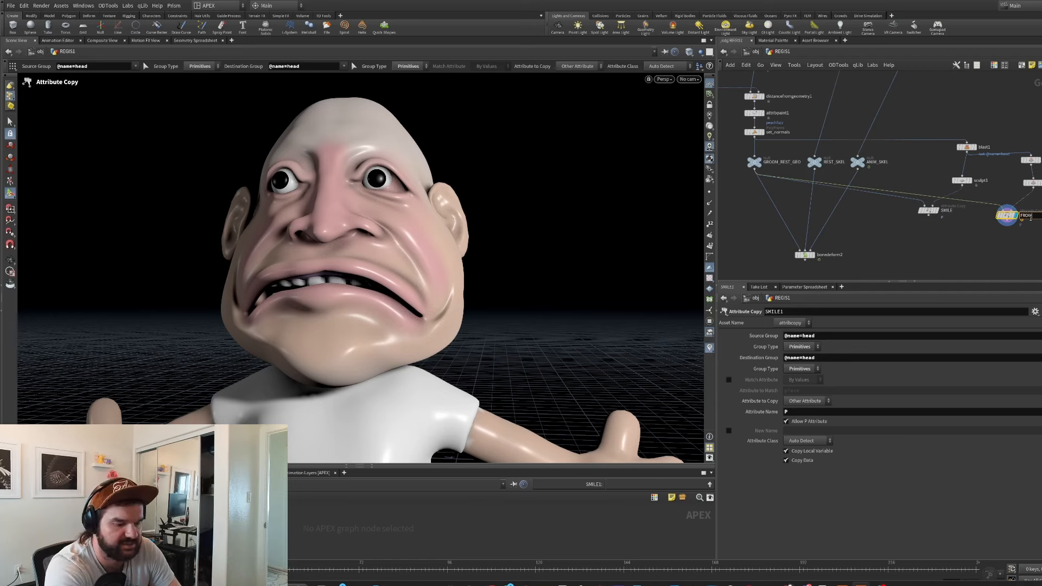
text(N)
key(Return)
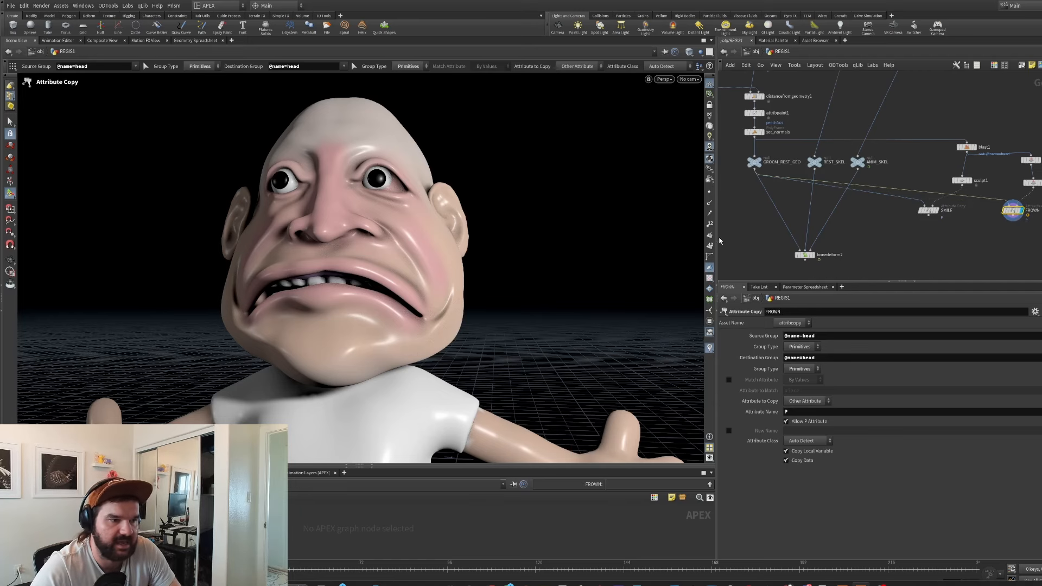
Add a Blend Shapes node and insert it between GROOM_REST_GEO and bonedeform2.
key(Tab)
text(blend)
key(Return)
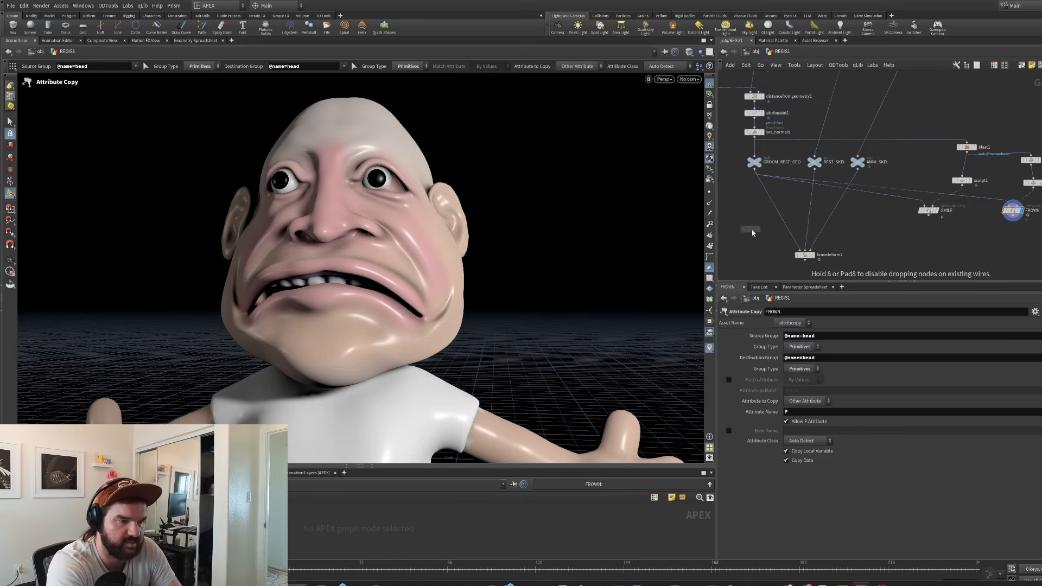
click(752, 233)
drag(752, 232, 780, 223)
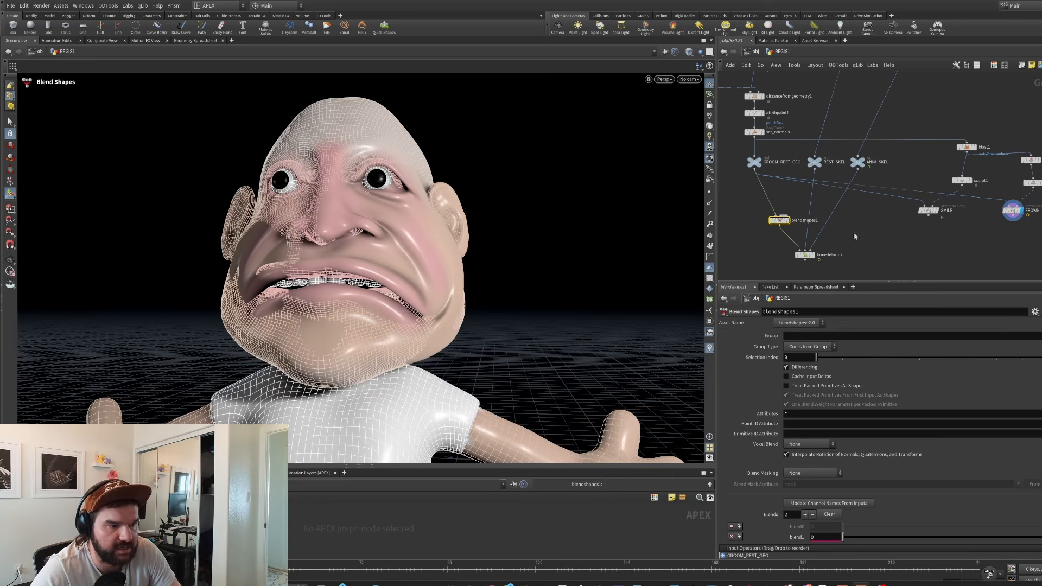
Connect SMILE and FROWN as targets into the Blend Shapes node, display it and inspect its node information.
click(928, 215)
click(780, 216)
click(1012, 219)
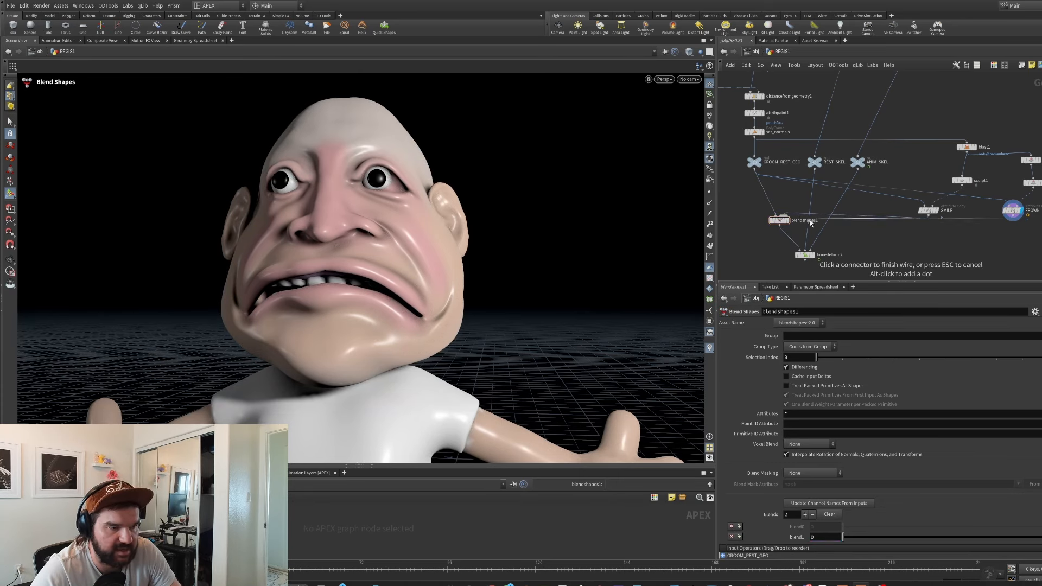
click(784, 216)
drag(779, 221, 779, 232)
click(787, 230)
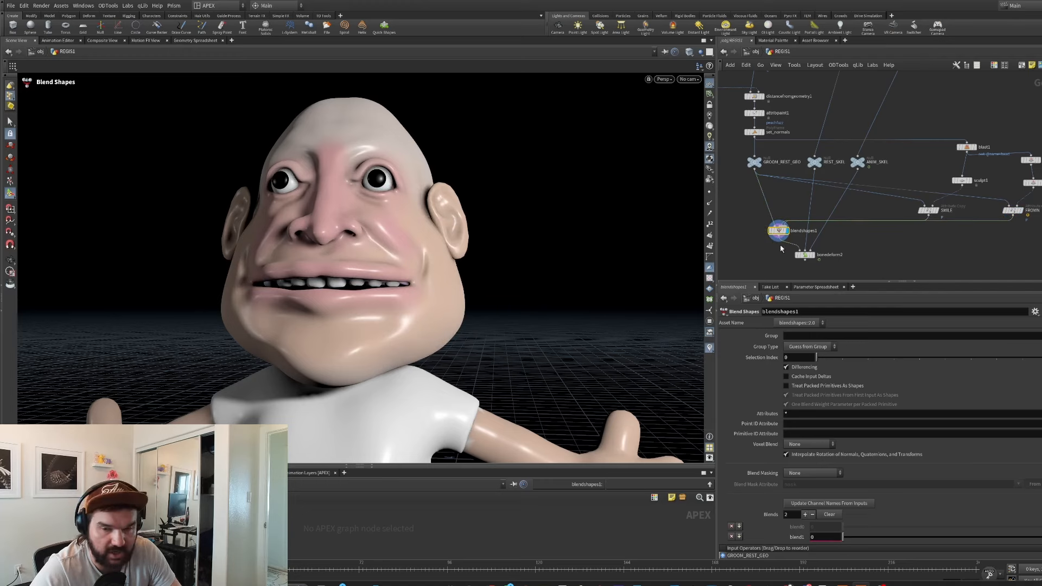
middle_click(780, 231)
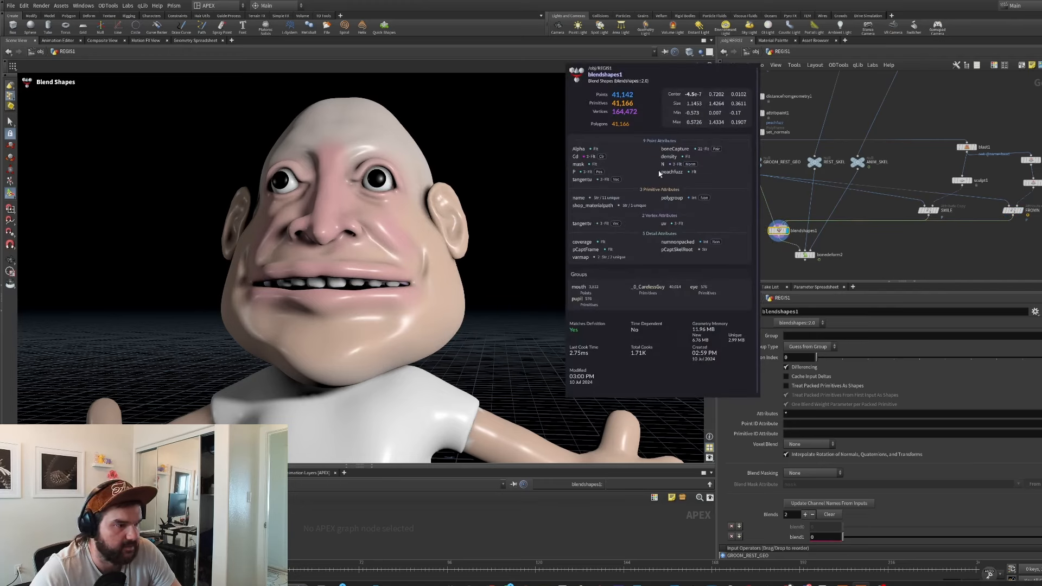
middle_click(779, 231)
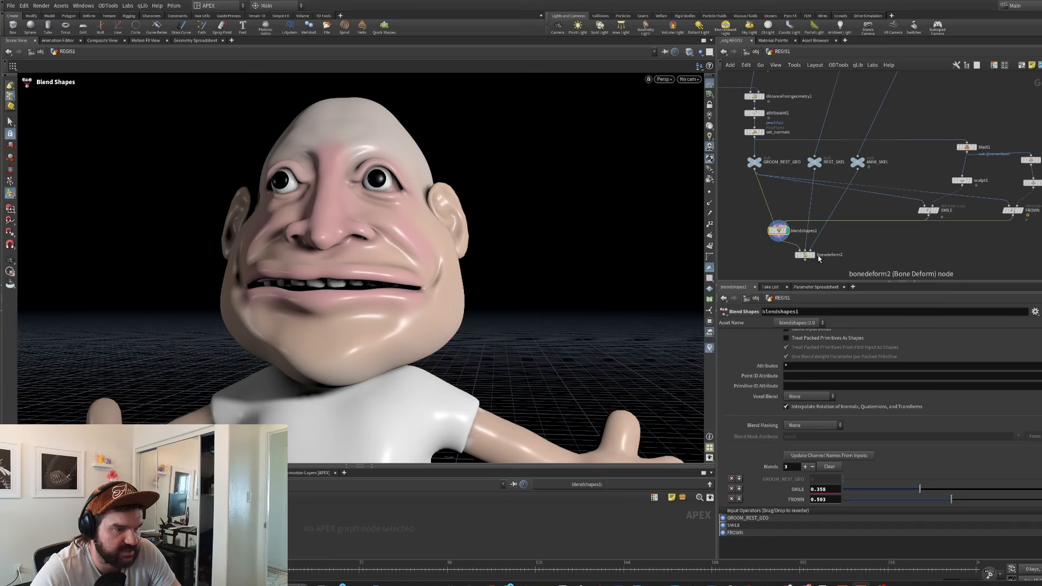
Display bonedeform2 and set the blendshapes1 weights to 0.318 for SMILE and 0.321 for FROWN.
click(810, 256)
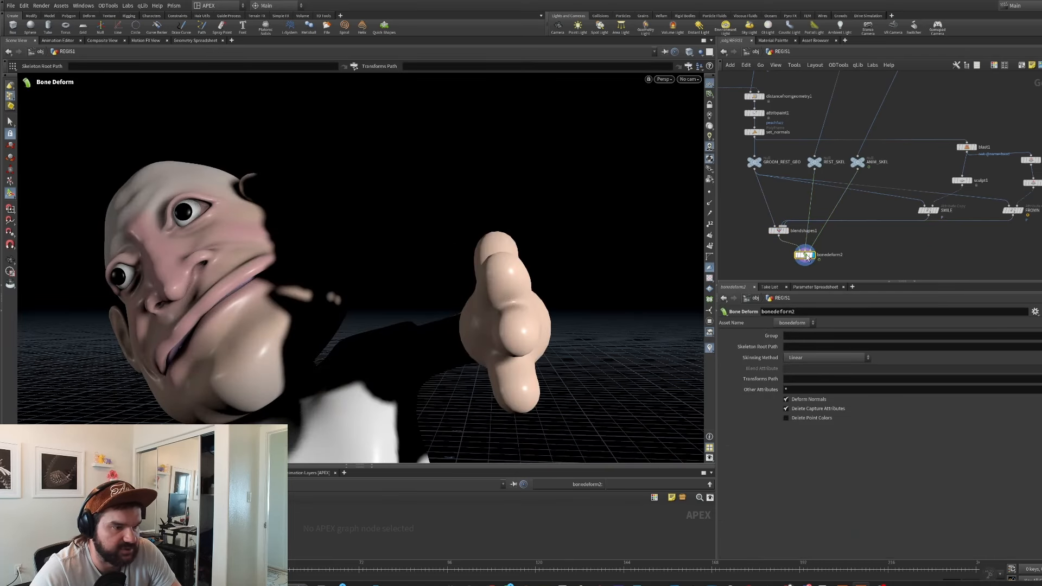
click(779, 230)
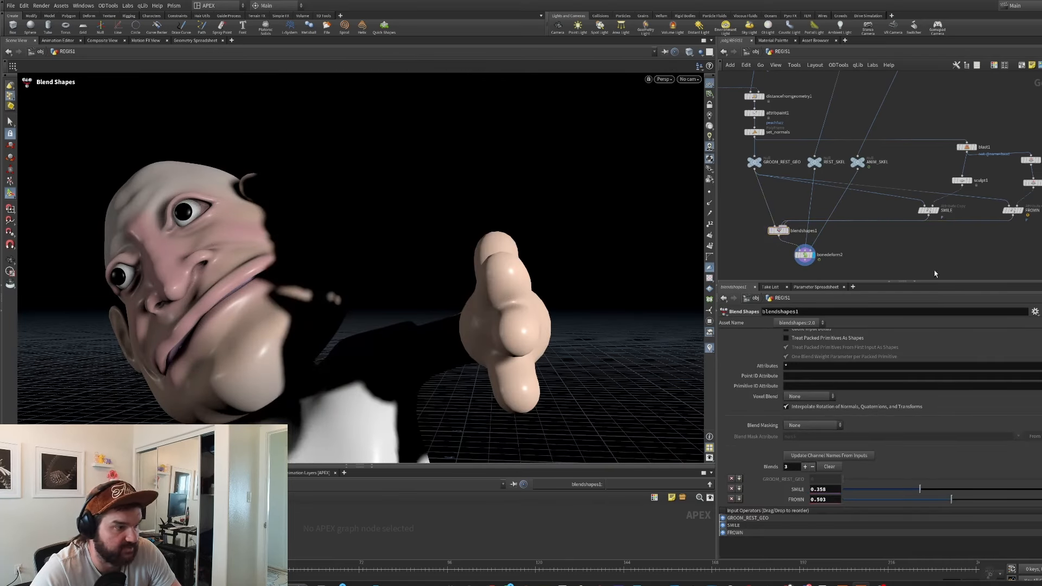
mouse_move(919, 489)
mouse_down()
mouse_move(933, 490)
mouse_move(897, 499)
mouse_move(1030, 500)
mouse_move(868, 500)
mouse_move(914, 500)
mouse_up()
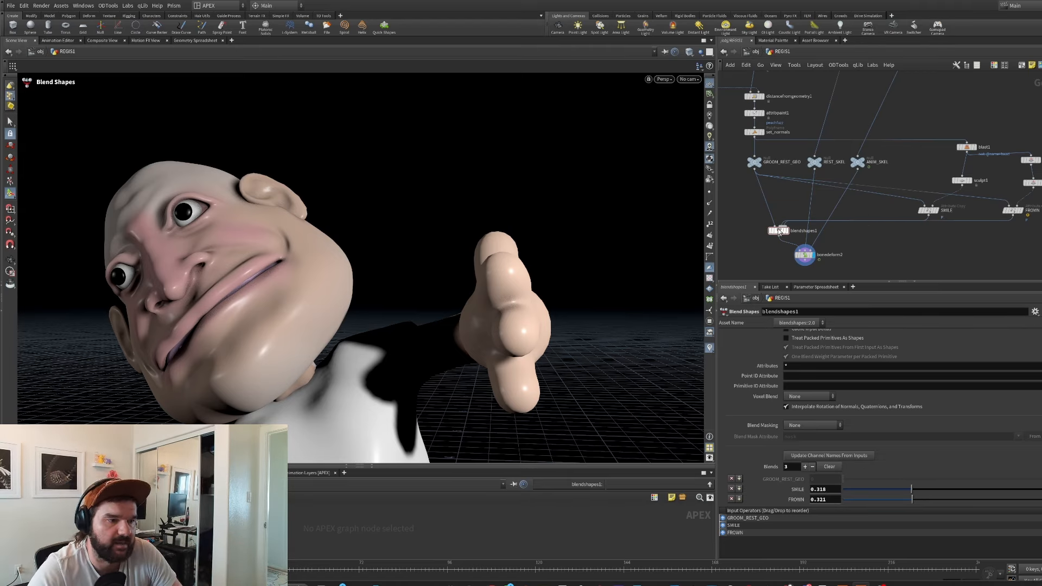
Display the blendshapes1 node instead of bonedeform2 to view the blended face in its rest pose.
drag(779, 233, 779, 234)
scroll(821, 221, down, 1)
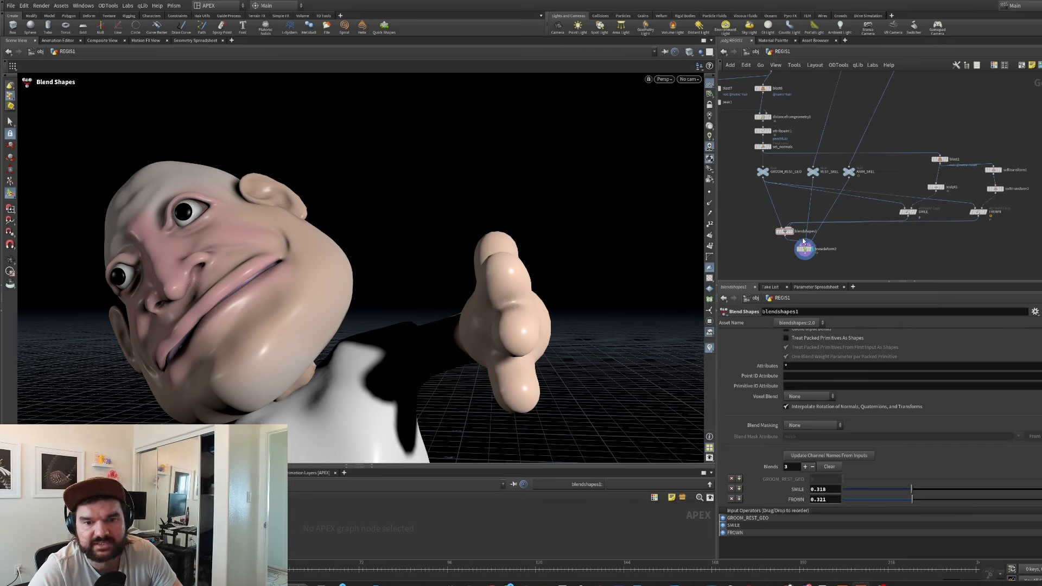
scroll(830, 246, up, 3)
middle_drag(831, 243, 850, 211)
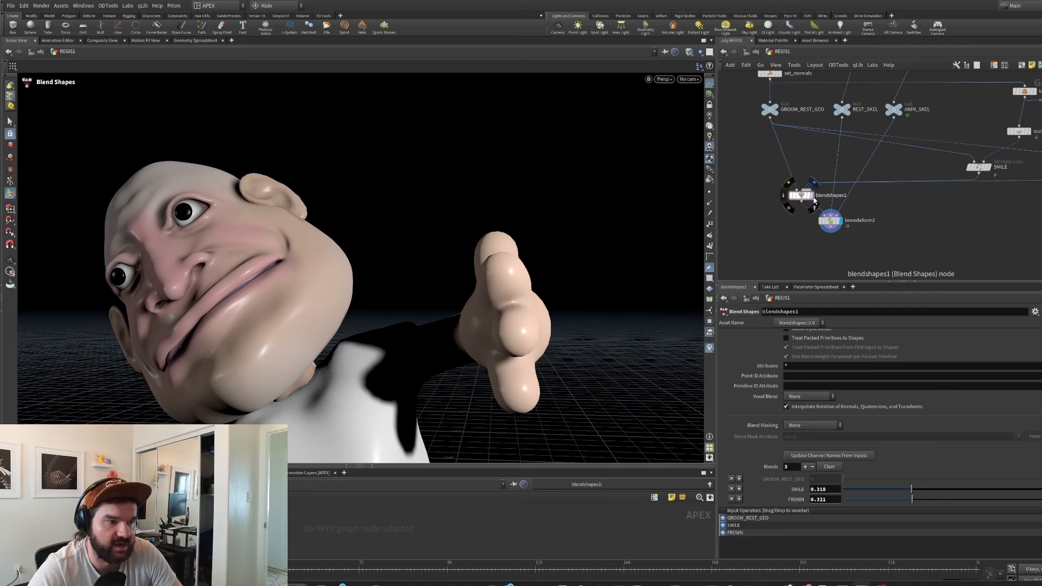
click(811, 195)
click(801, 195)
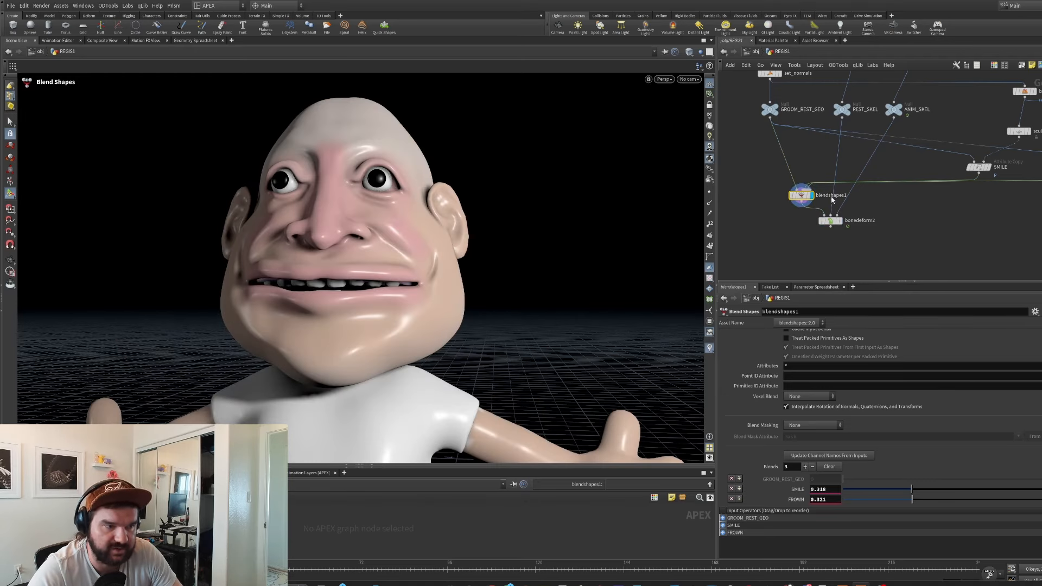
Delete the blendshapes1 node together with the SMILE and FROWN Attribute Copy nodes.
key(Delete)
scroll(879, 141, down, 3)
drag(895, 198, 1020, 169)
key(Delete)
middle_drag(940, 165, 901, 188)
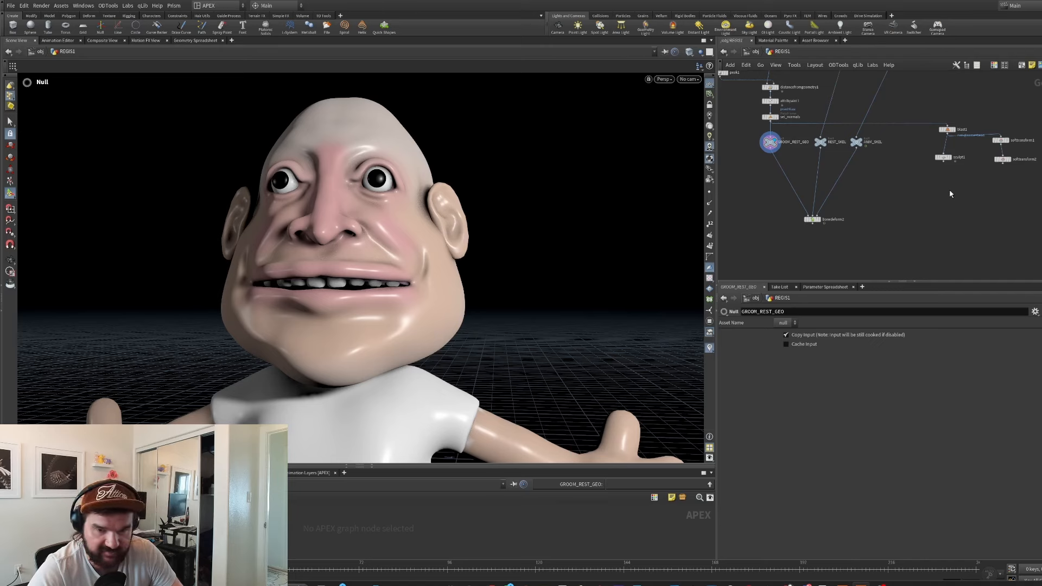
Add an Attribute Delete node that removes all point, vertex, primitive and detail attributes with the pattern *.
key(Tab)
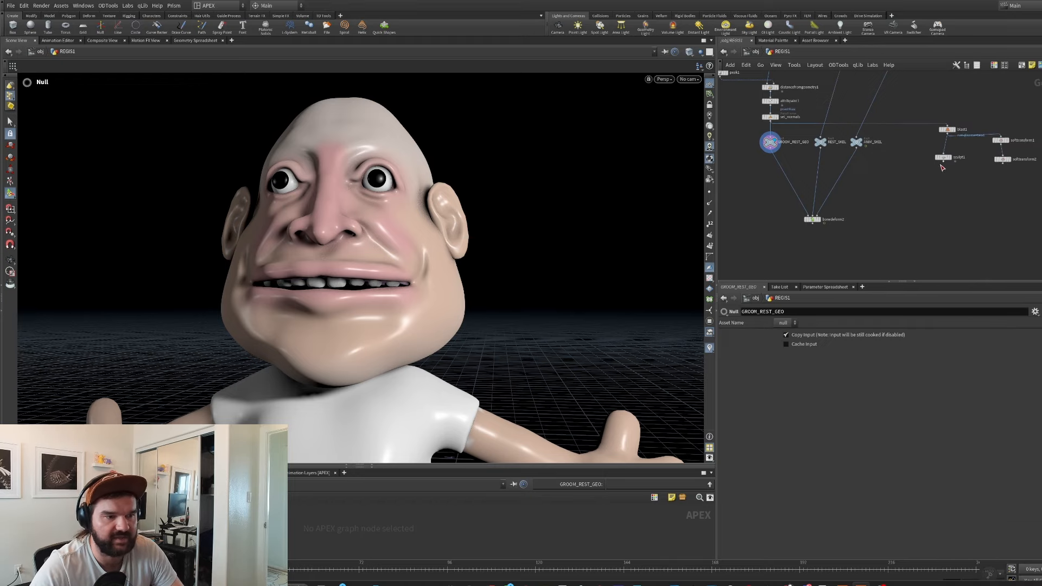
key(Tab)
text(attribut)
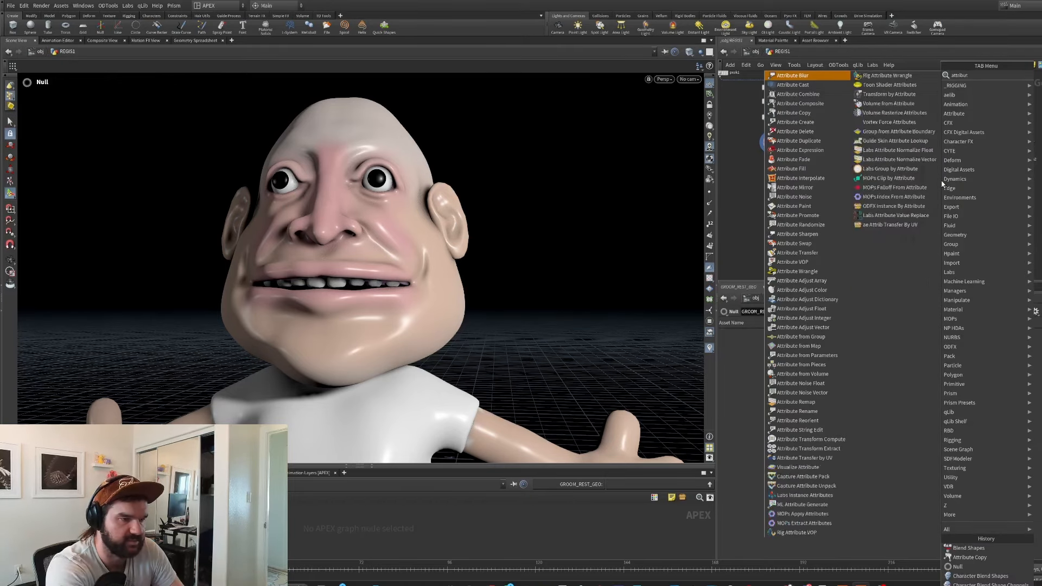
text(e del)
key(Return)
key(Return)
click(820, 354)
text(*	*	*	*)
Wire the Attribute Delete below sculpt1, place a copy below the second soft transform node, and display the copy.
click(947, 179)
mouse_move(940, 180)
mouse_down()
mouse_move(1005, 178)
mouse_move(945, 182)
mouse_up()
click(1002, 164)
click(1002, 174)
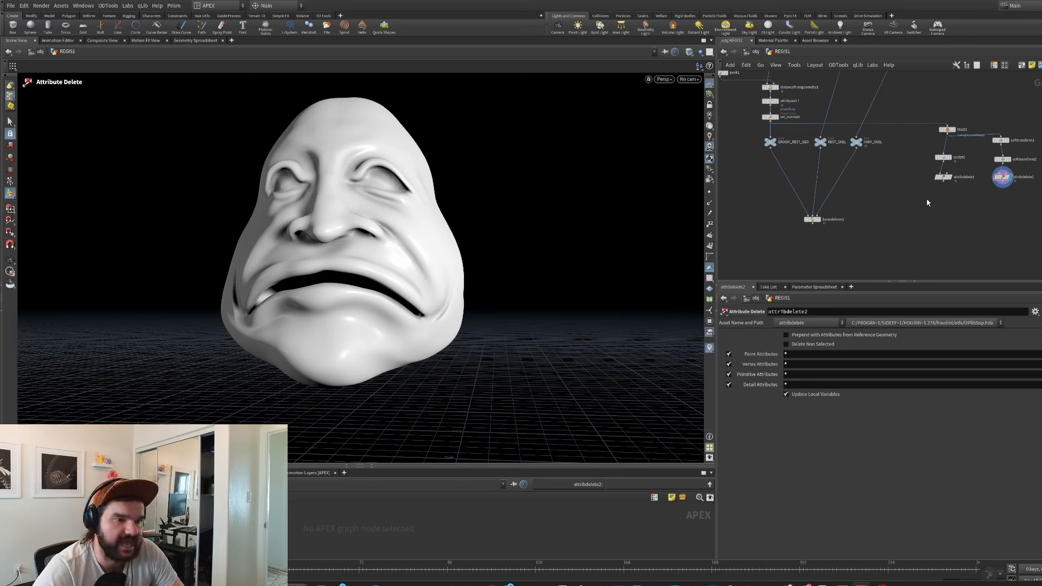
Insert a Character Blend Shapes Add node on the wire between GROOM_REST_GEO and bonedeform2.
key(Tab)
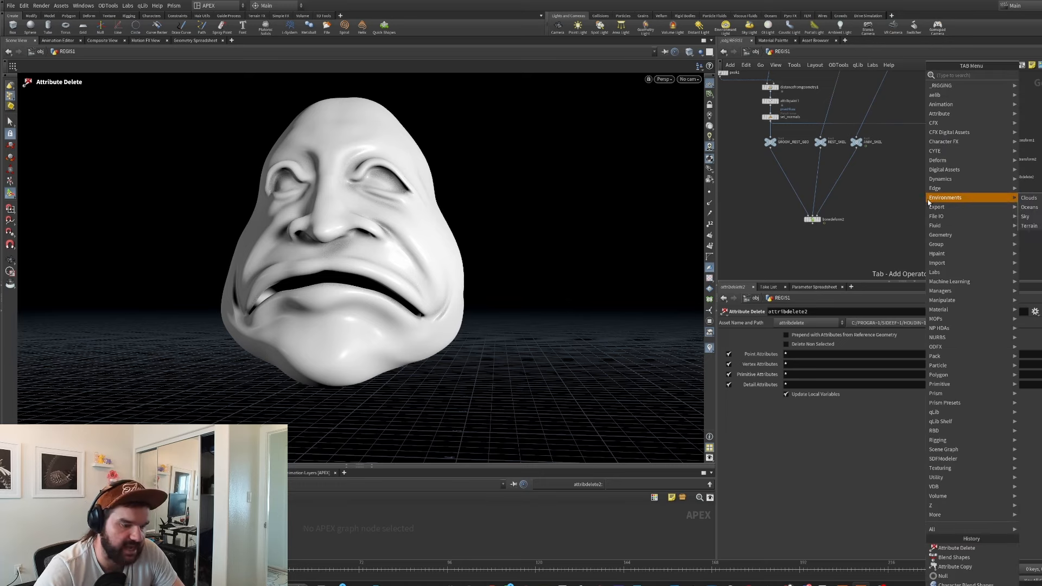
drag(911, 207, 782, 194)
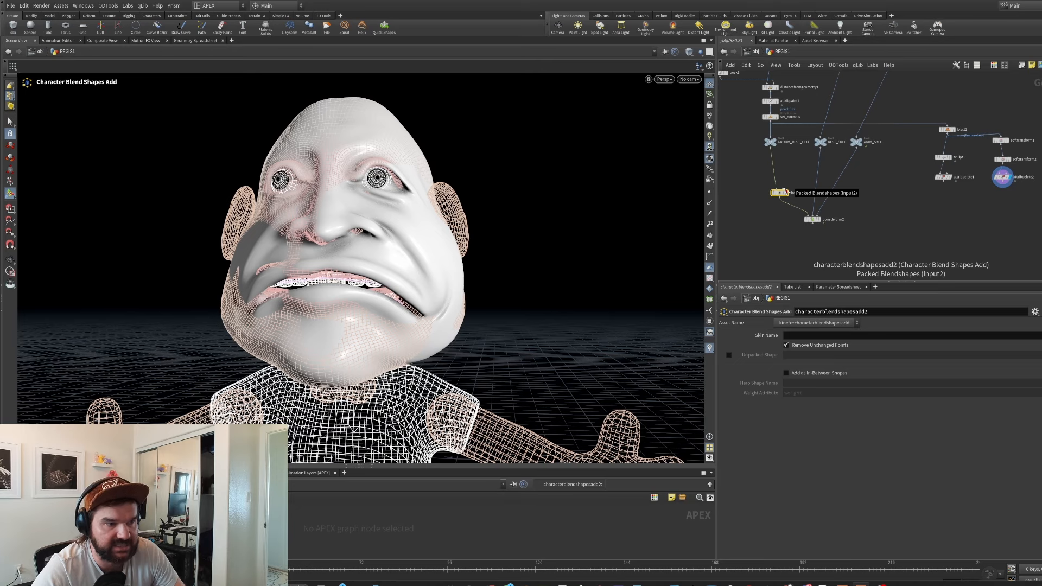
click(966, 202)
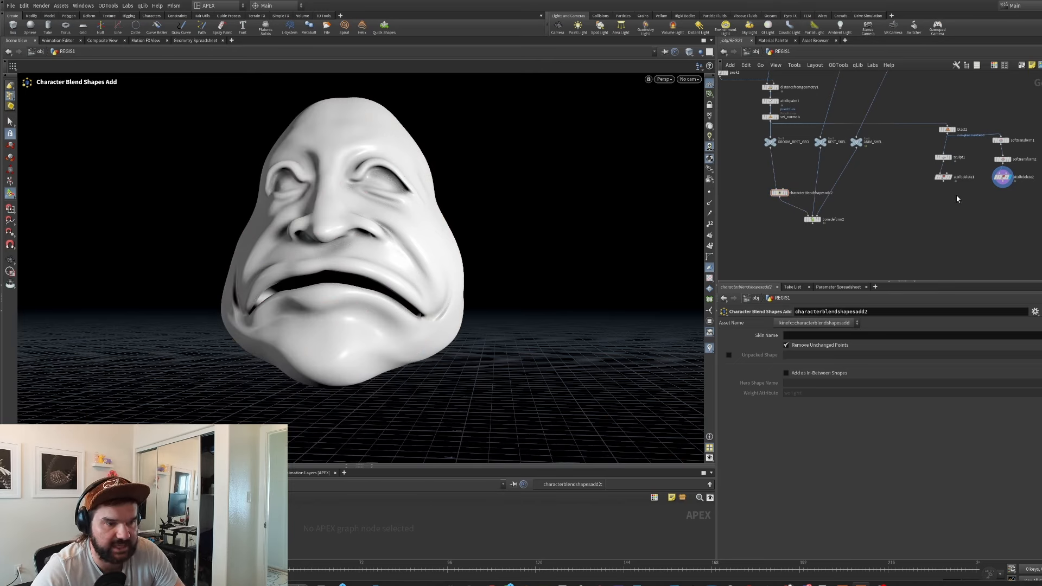
Add a Merge Packed node below the sculpted branches, connect both Attribute Delete nodes to it and display it.
scroll(963, 180, up, 4)
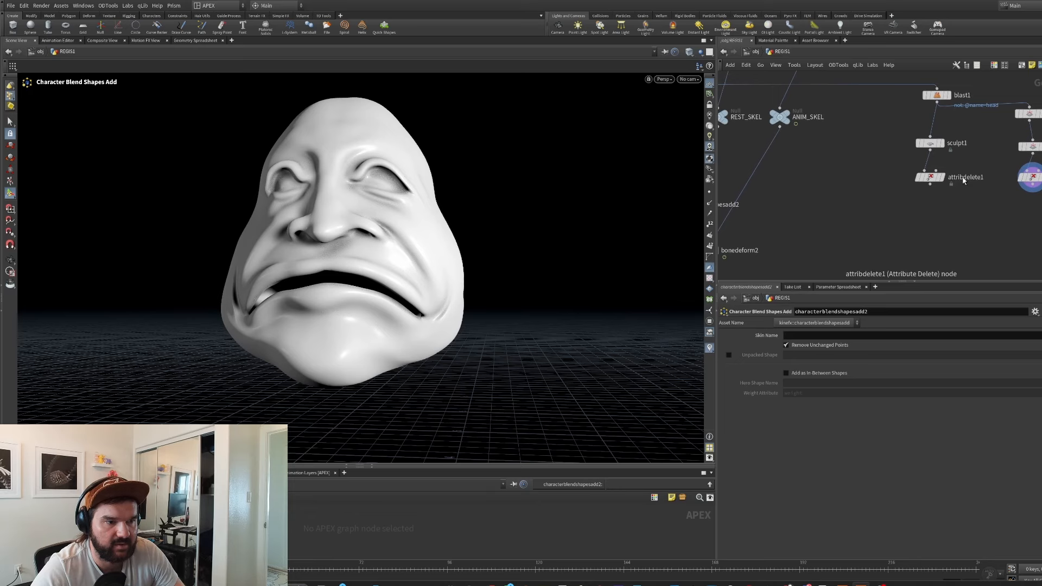
scroll(962, 181, down, 4)
key(Tab)
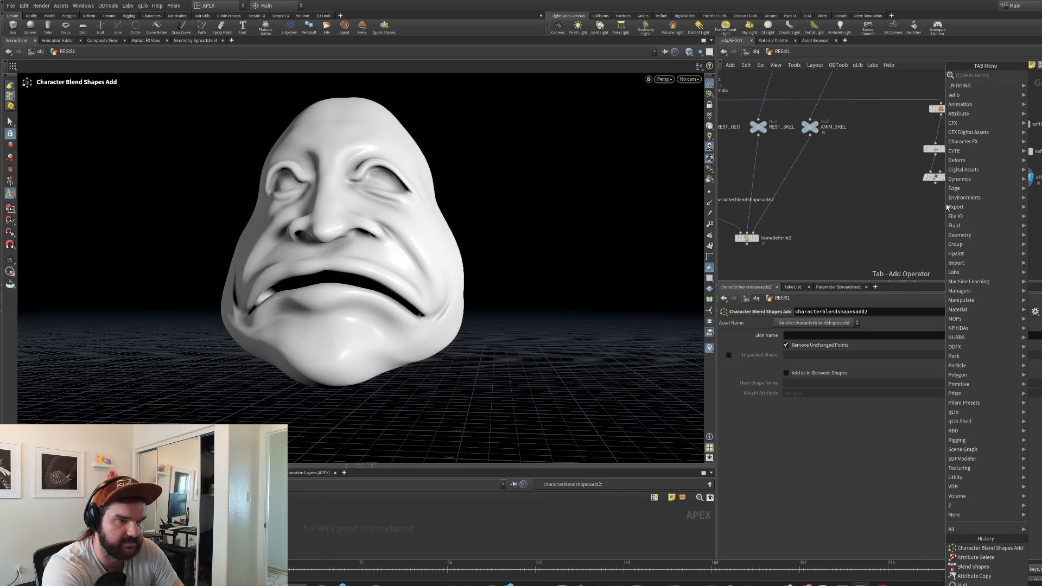
text(merge packed)
key(Return)
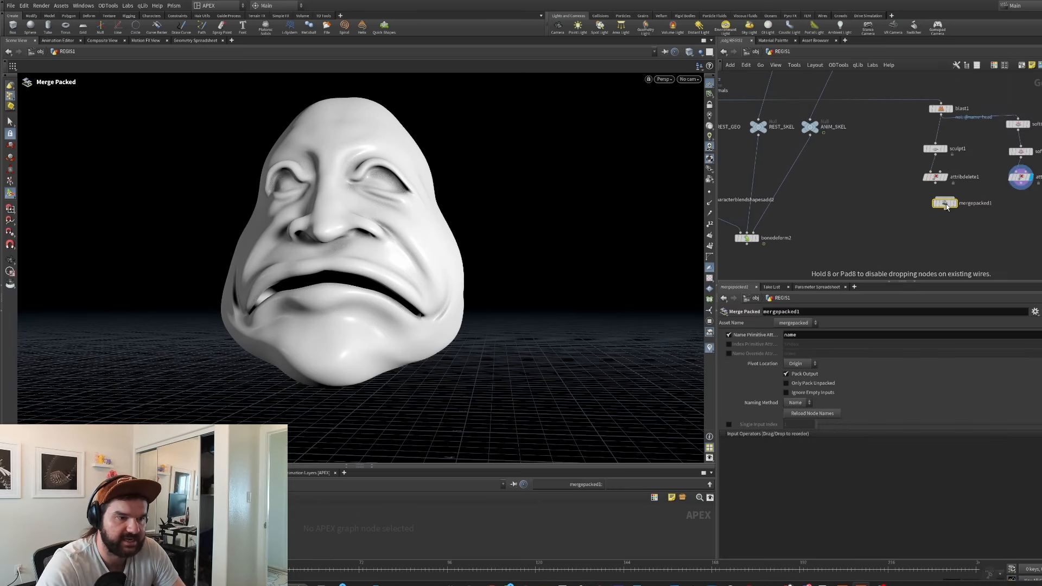
click(946, 210)
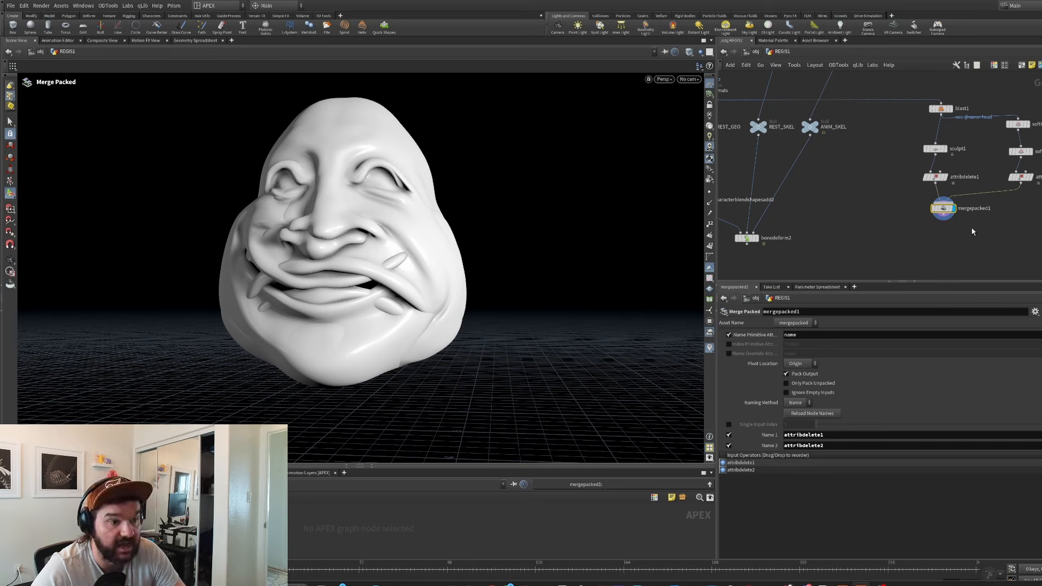
Rename the two Attribute Delete nodes SMILE and FROWN, and remove the existing Merge Packed node.
double_click(970, 177)
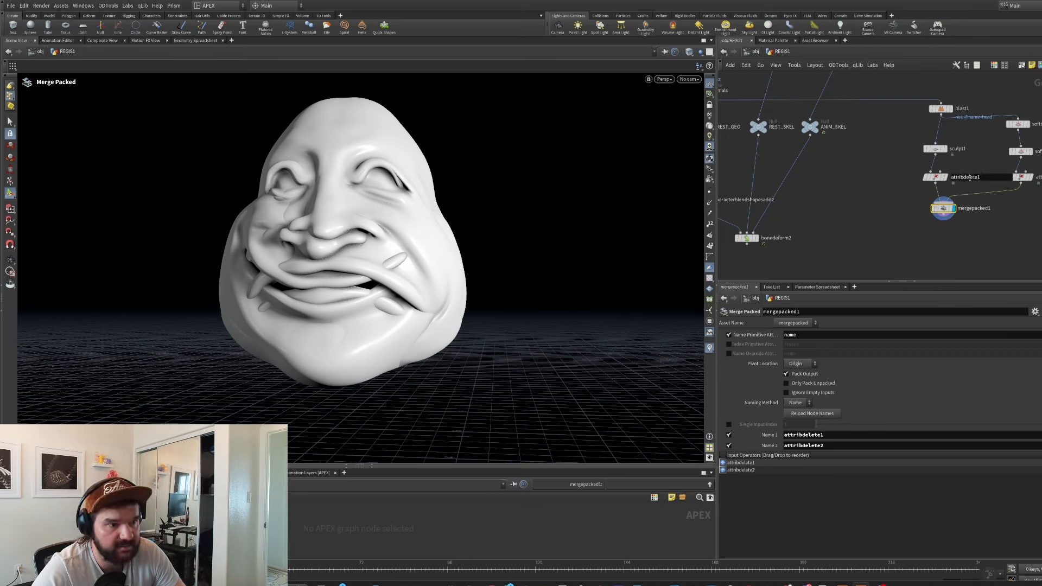
text(SMILE)
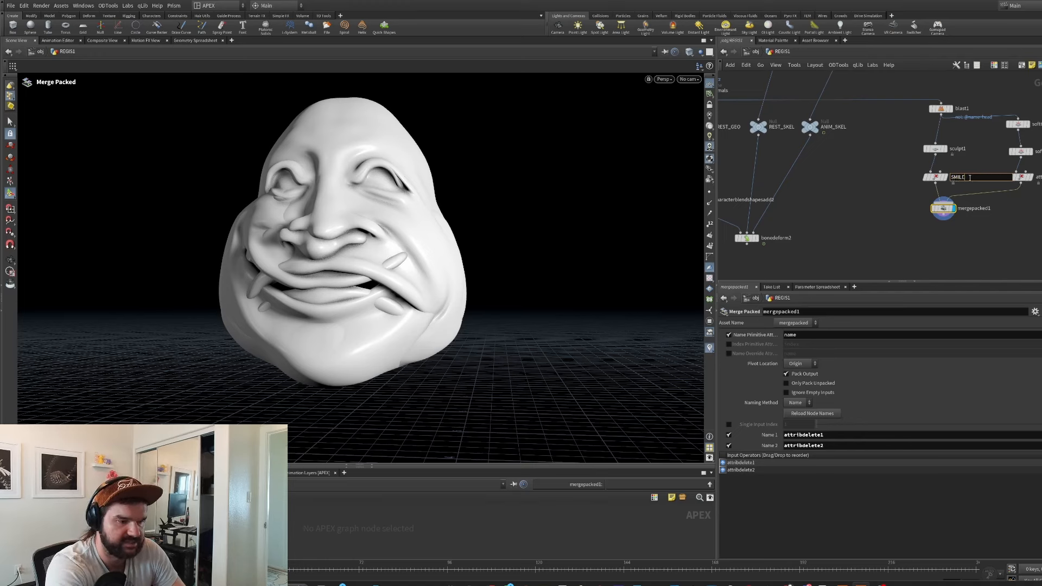
key(Return)
click(944, 177)
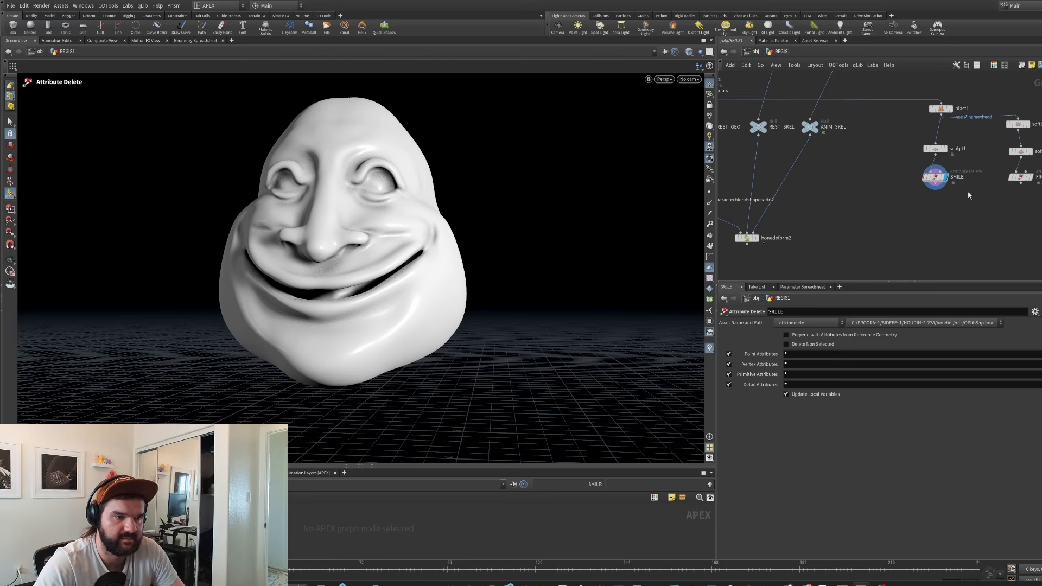
Add a new Merge Packed node, connect SMILE and FROWN to it in that order and display it.
key(Tab)
text(mergep)
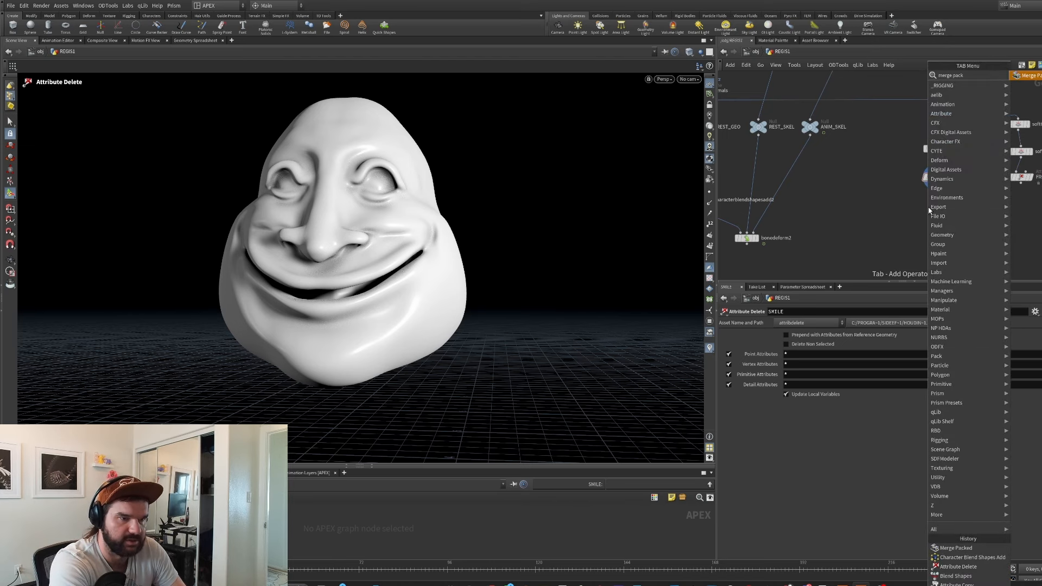
key(Return)
click(929, 210)
drag(927, 203, 935, 178)
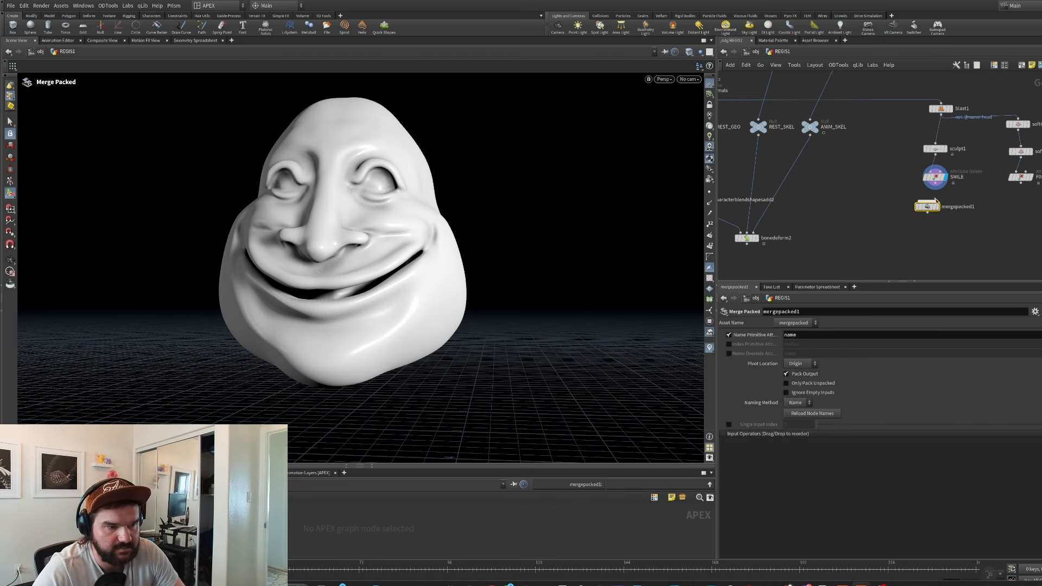
click(934, 177)
drag(1021, 183, 927, 202)
click(929, 210)
Connect the Merge Packed output to the Packed Blendshapes input of characterblendshapesadd2 and display that node.
middle_drag(930, 210, 1014, 211)
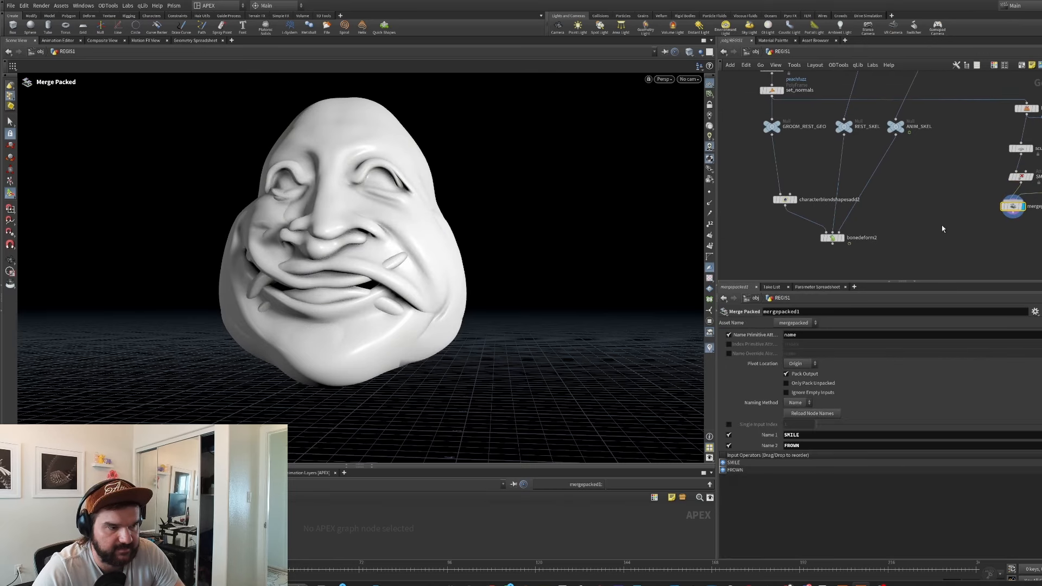
click(1014, 218)
click(802, 193)
click(798, 186)
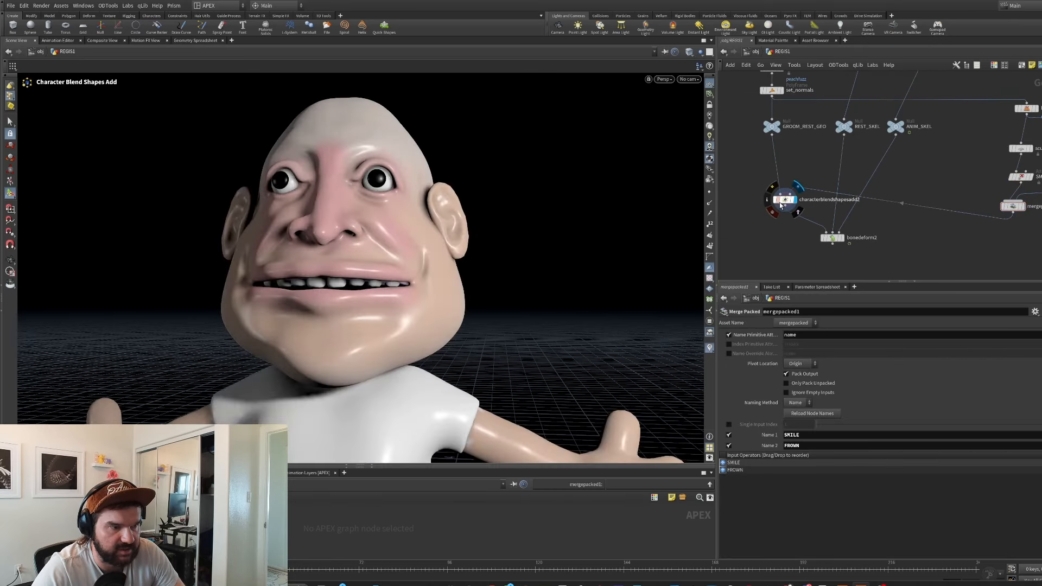
drag(787, 201, 793, 207)
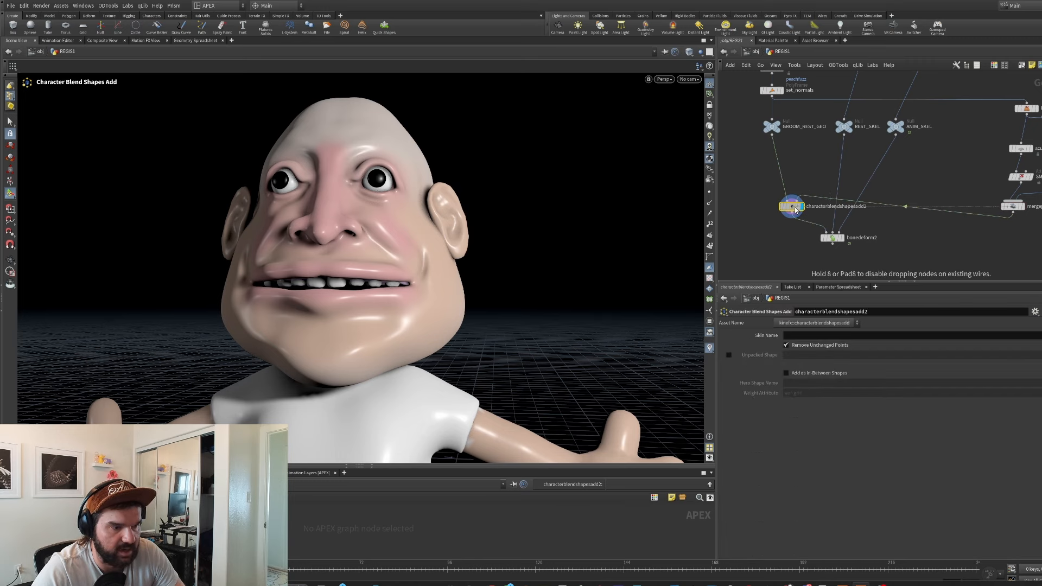
Display bonedeform2, ANIM_SKEL and characterblendshapesadd2 in turn to review the deformed character, the animated skeleton and the rest geometry.
click(772, 206)
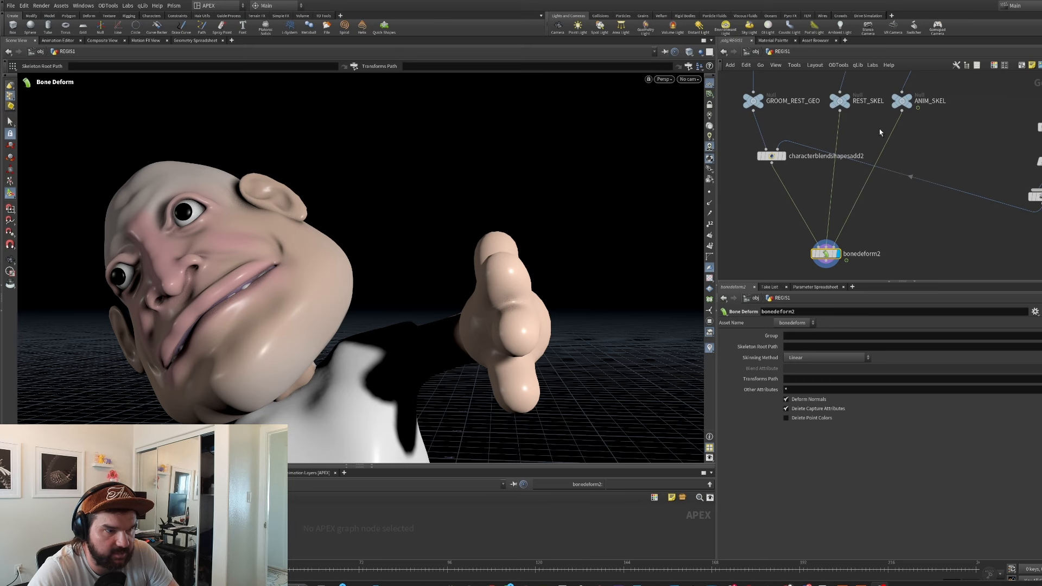
click(901, 101)
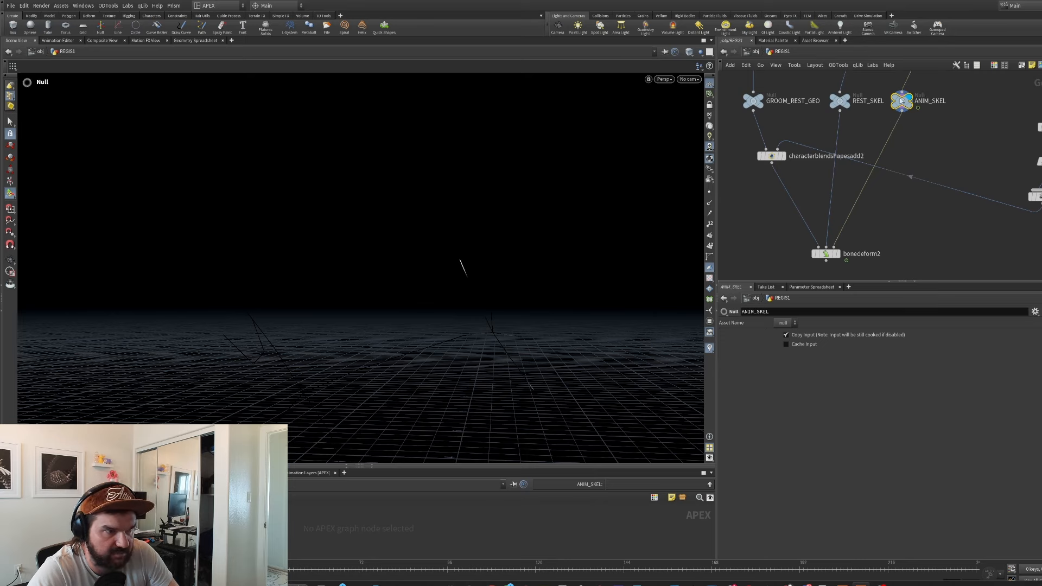
click(780, 156)
click(775, 157)
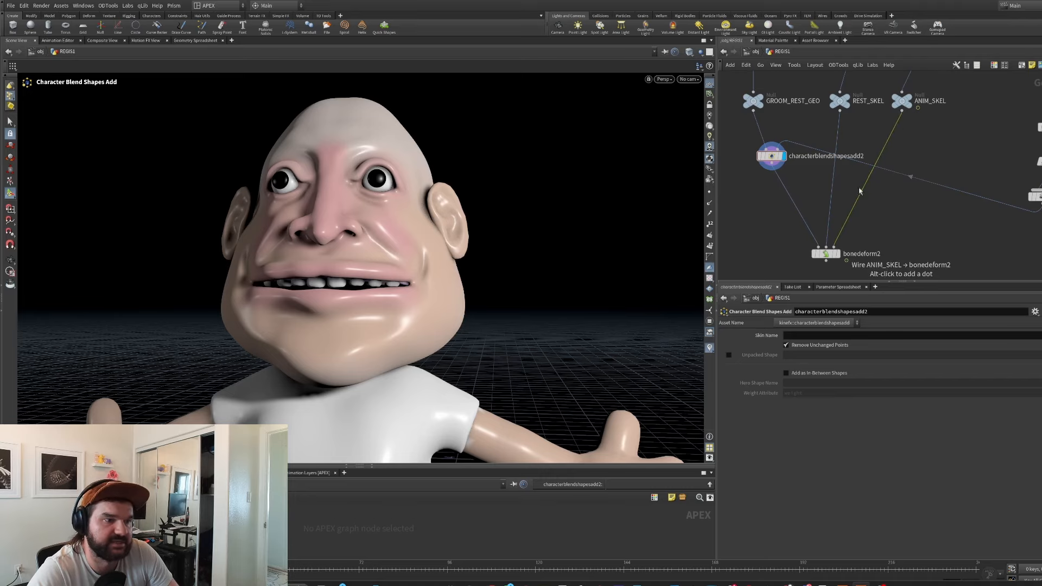
Insert a Character Blend Shape Channels node between ANIM_SKEL and bonedeform2, and feed characterblendshapesadd2 into its second input.
key(Tab)
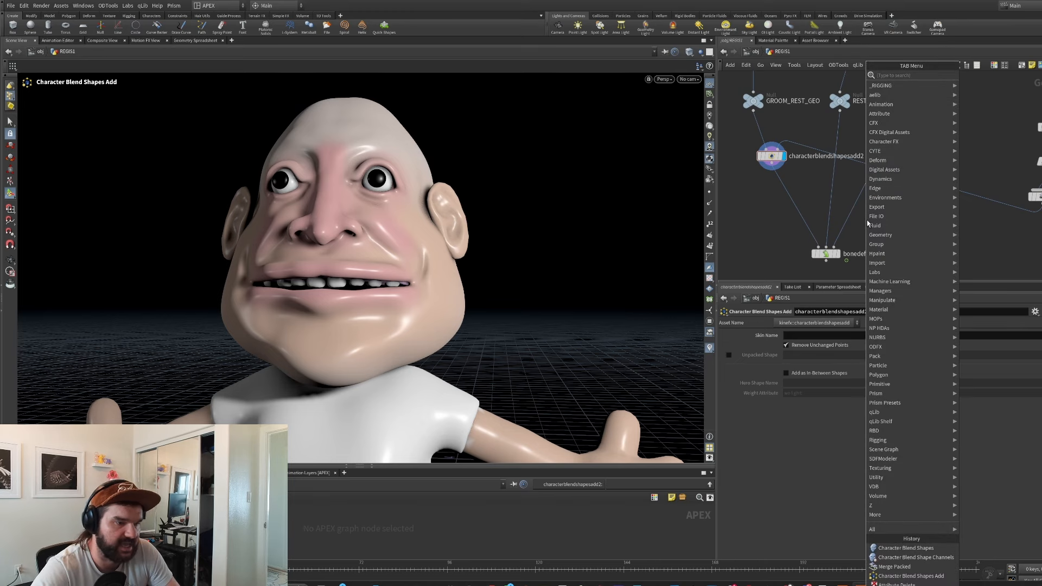
text(character blend)
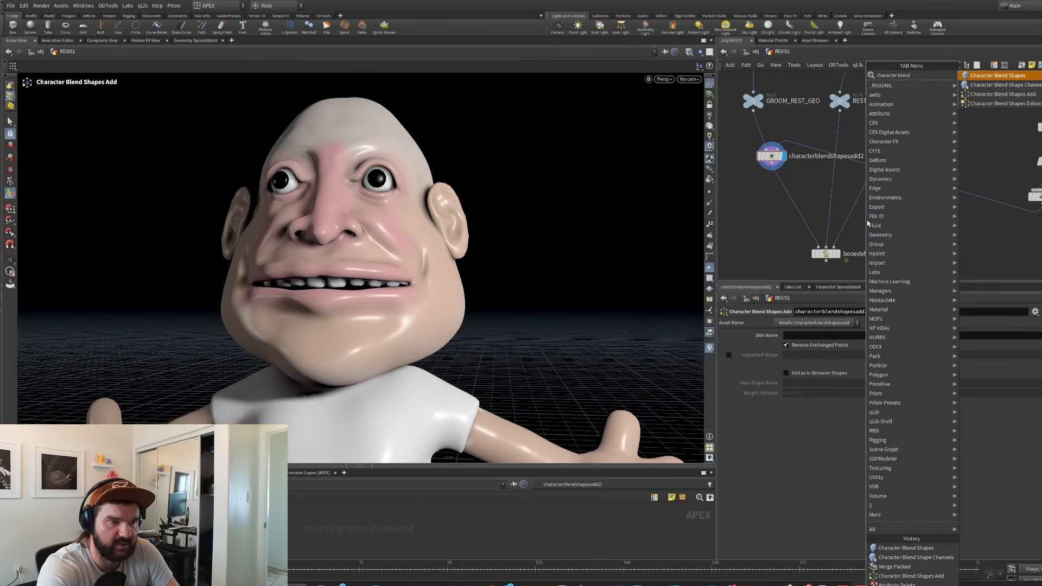
key(Down)
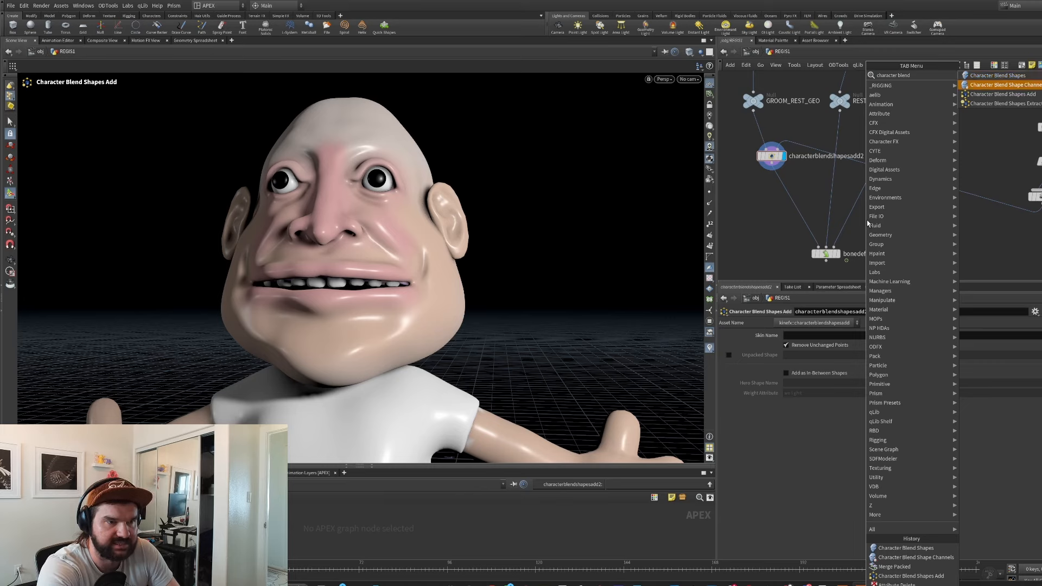
key(Return)
click(867, 221)
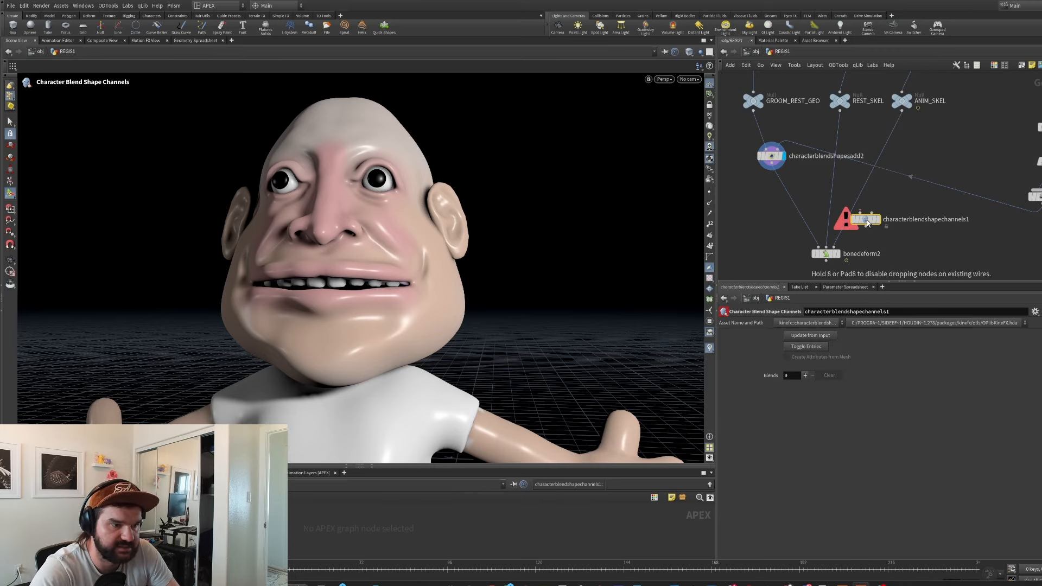
drag(865, 222, 858, 209)
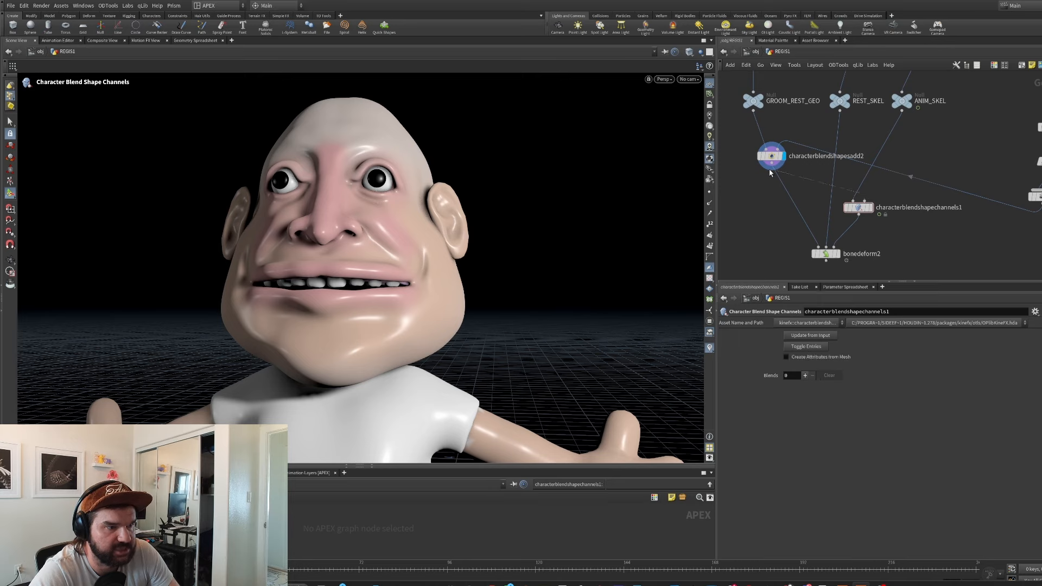
Display characterblendshapechannels1 and update its channels from the input for all blend shapes (*), with Update Values on.
click(870, 207)
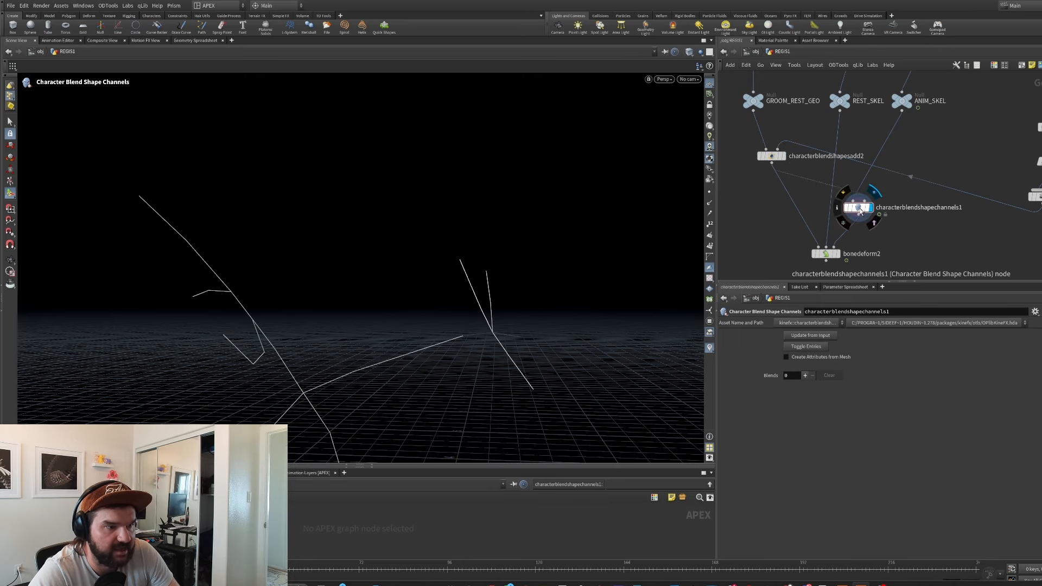
click(783, 155)
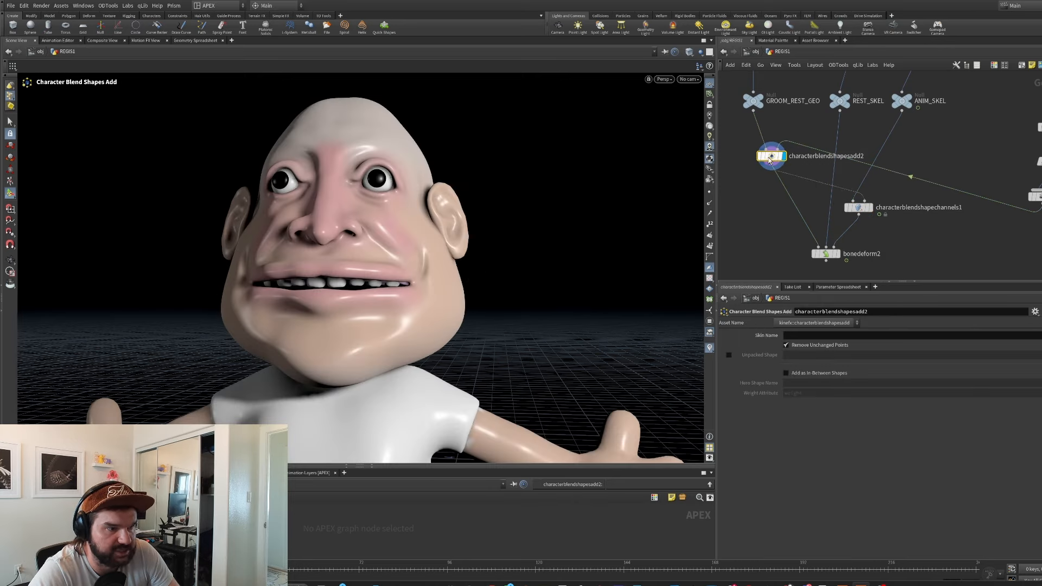
click(869, 208)
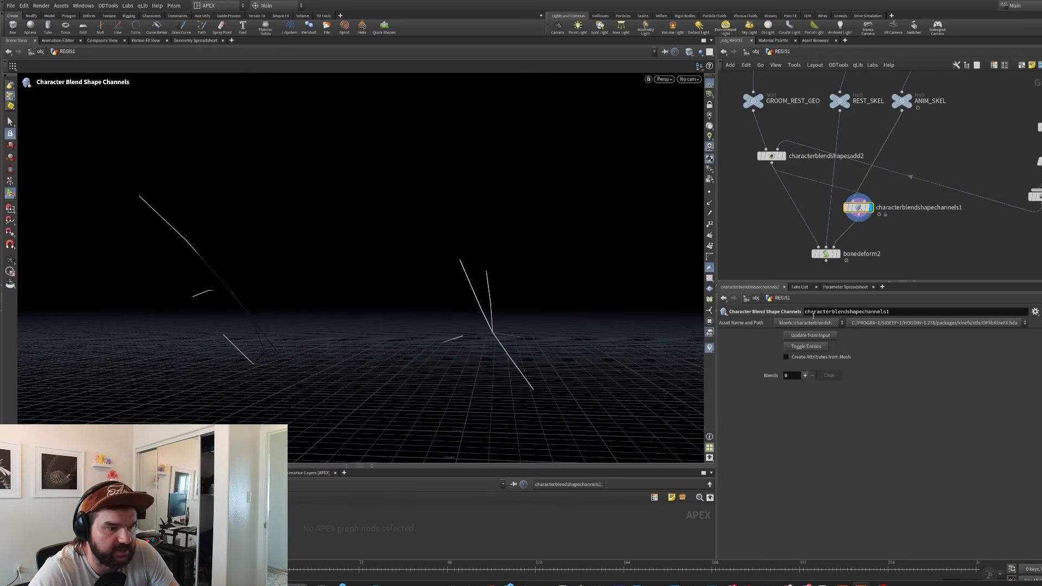
click(812, 336)
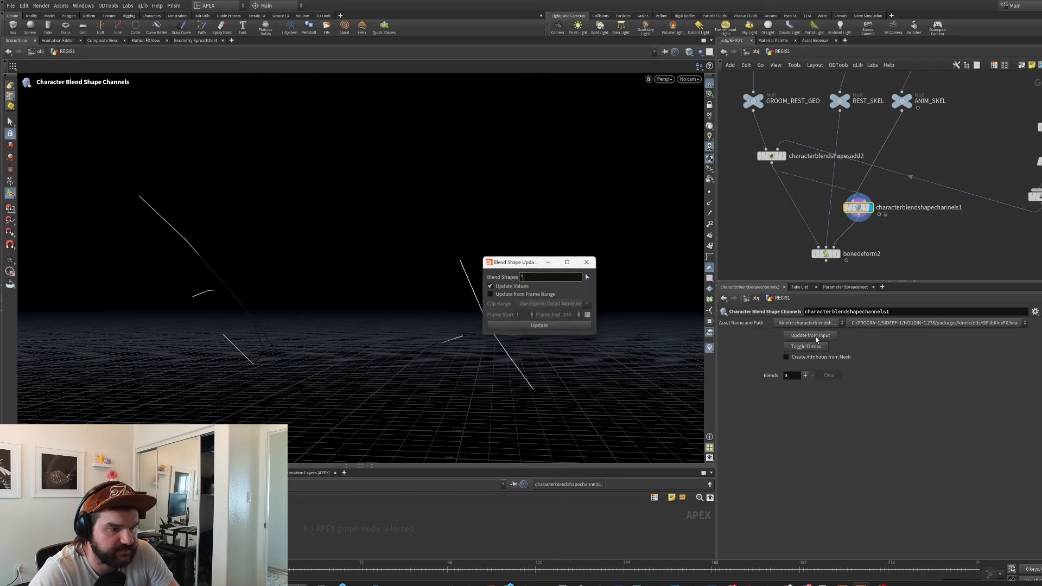
click(553, 327)
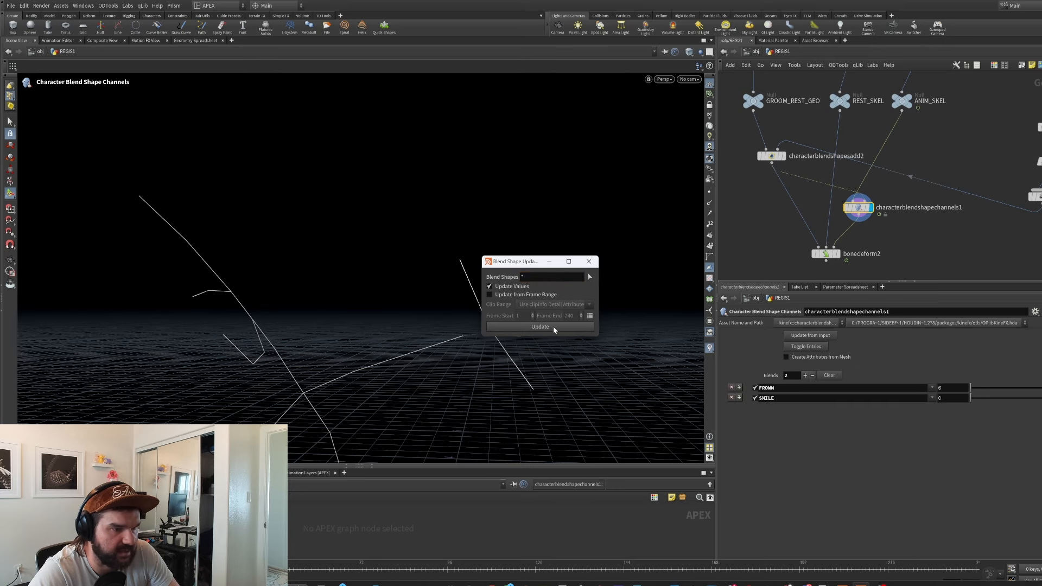
click(589, 261)
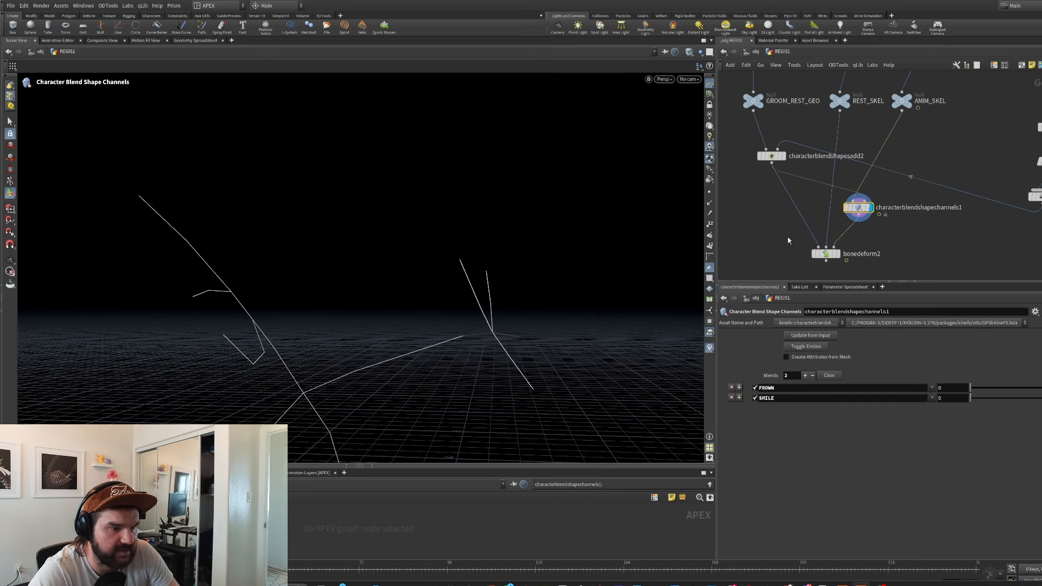
Inspect the channels node's information, scrub the FROWN weight, and compare the bonedeform2 result with the channels node's display.
middle_click(860, 210)
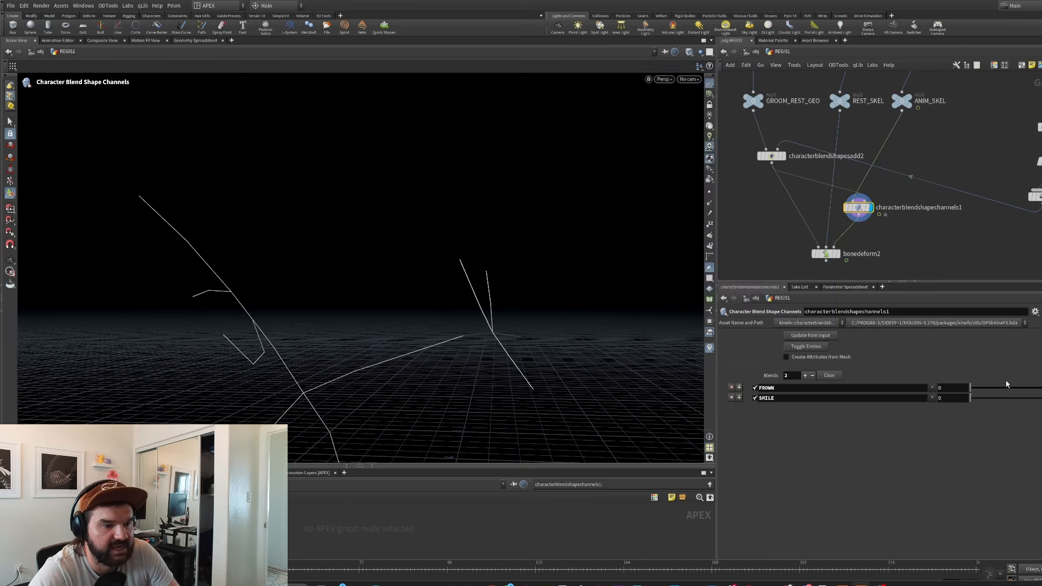
drag(1003, 388, 966, 388)
click(839, 254)
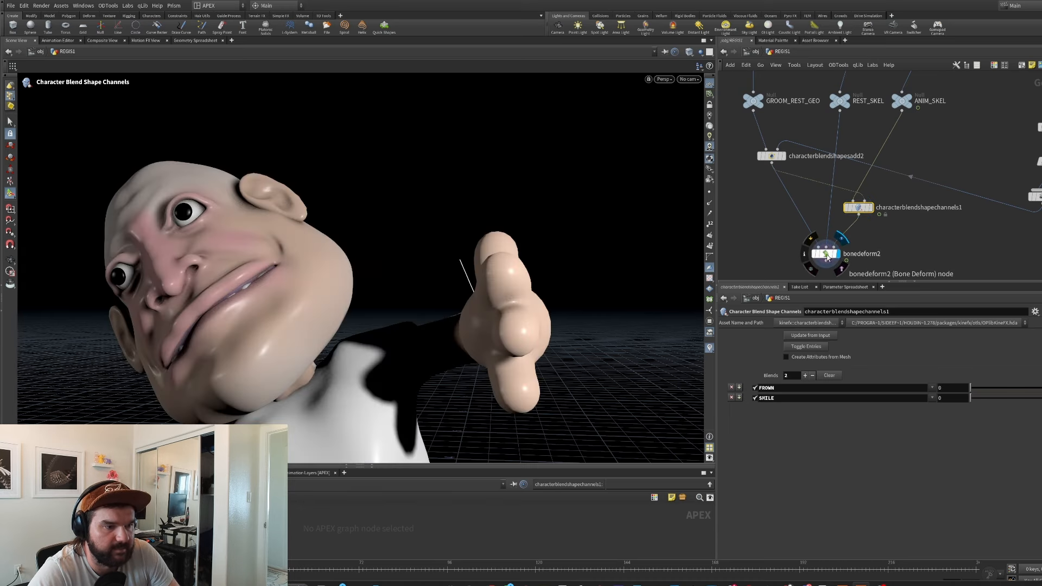
click(868, 208)
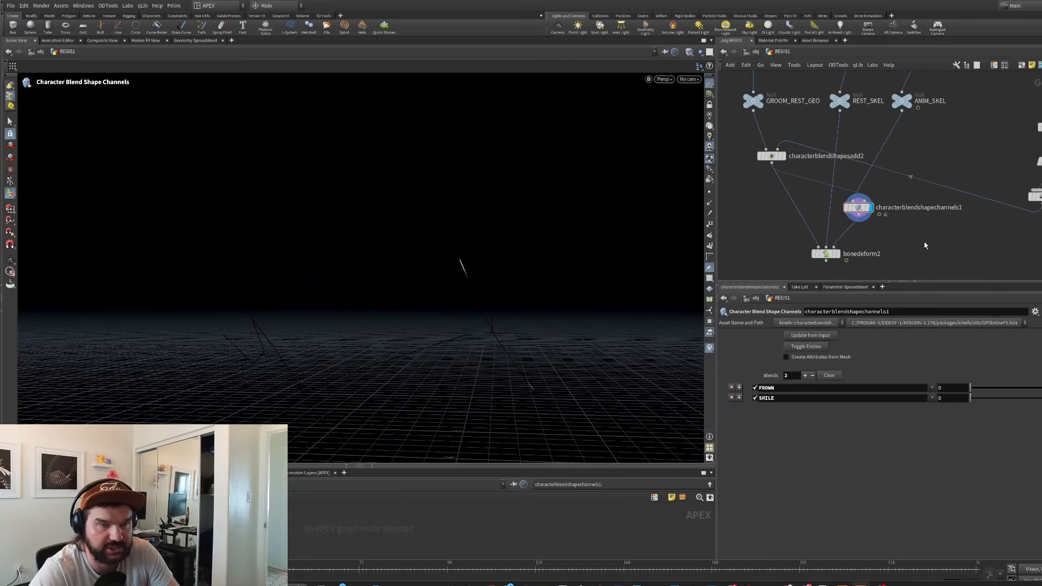
Insert and display a Character Blend Shapes node just before bonedeform2, and scrub the FROWN weight to test it.
key(Tab)
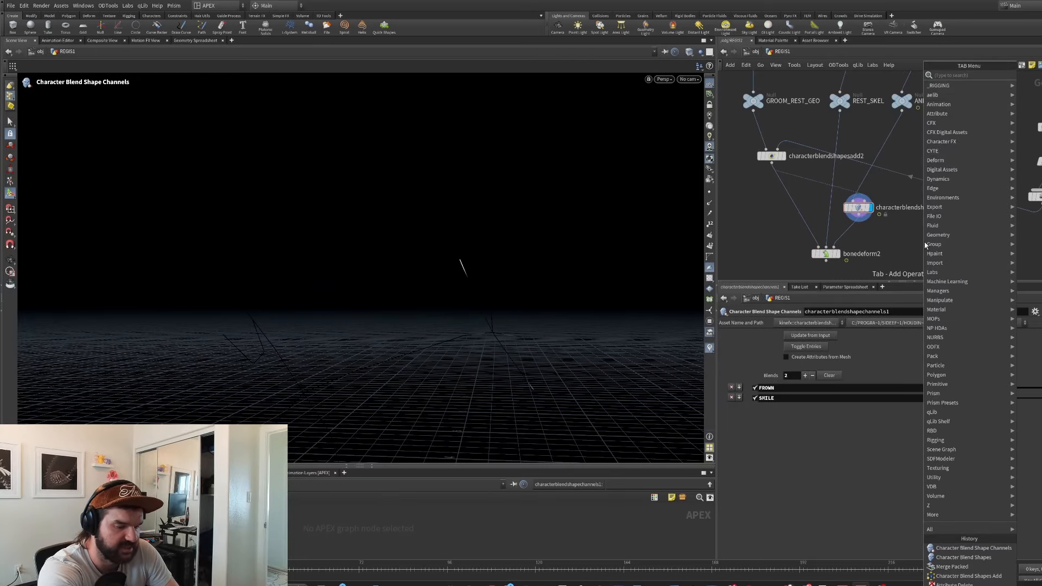
text(charac)
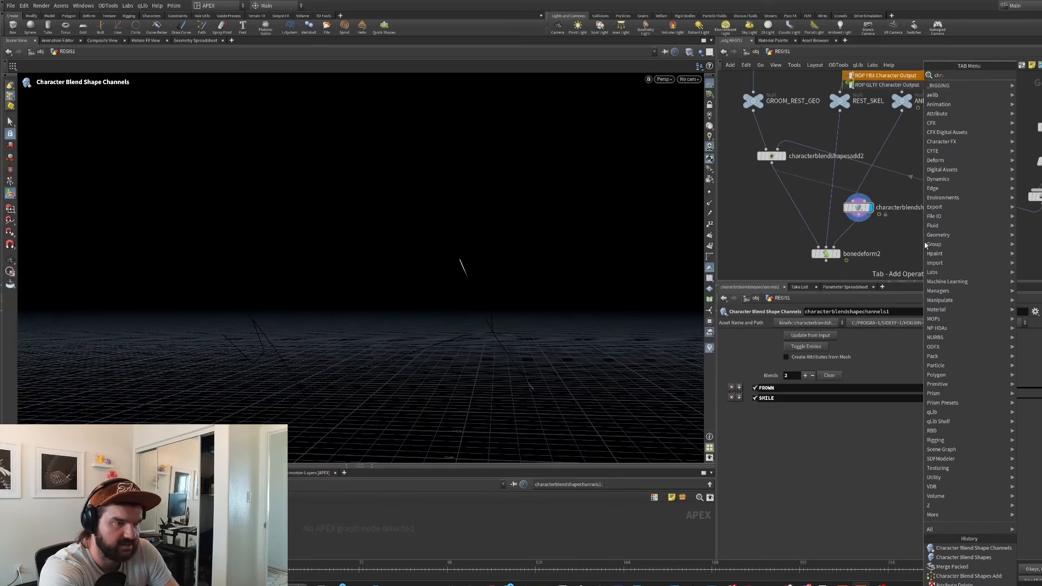
text(ter blend)
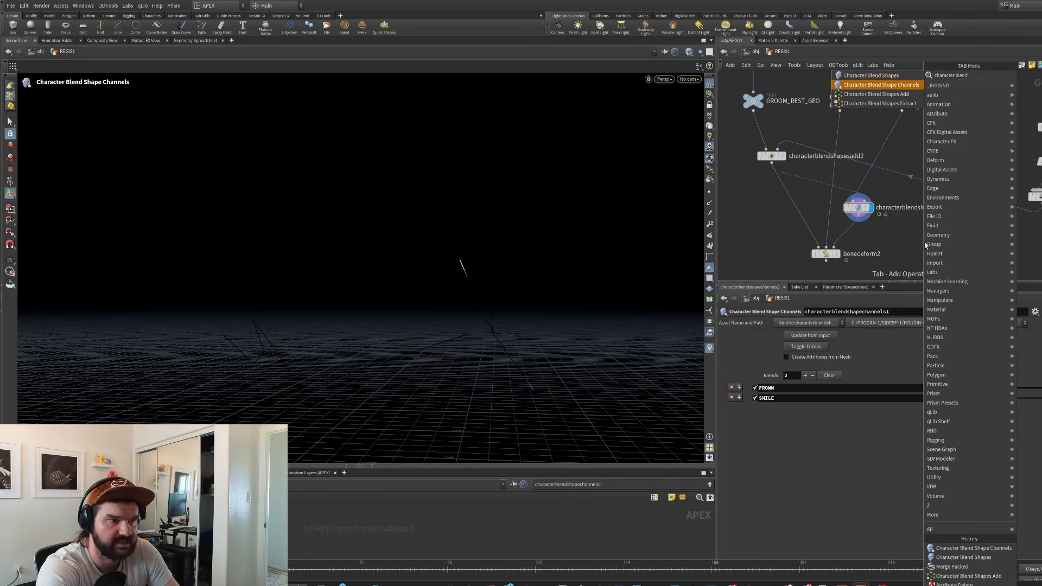
key(Up)
key(Return)
click(825, 236)
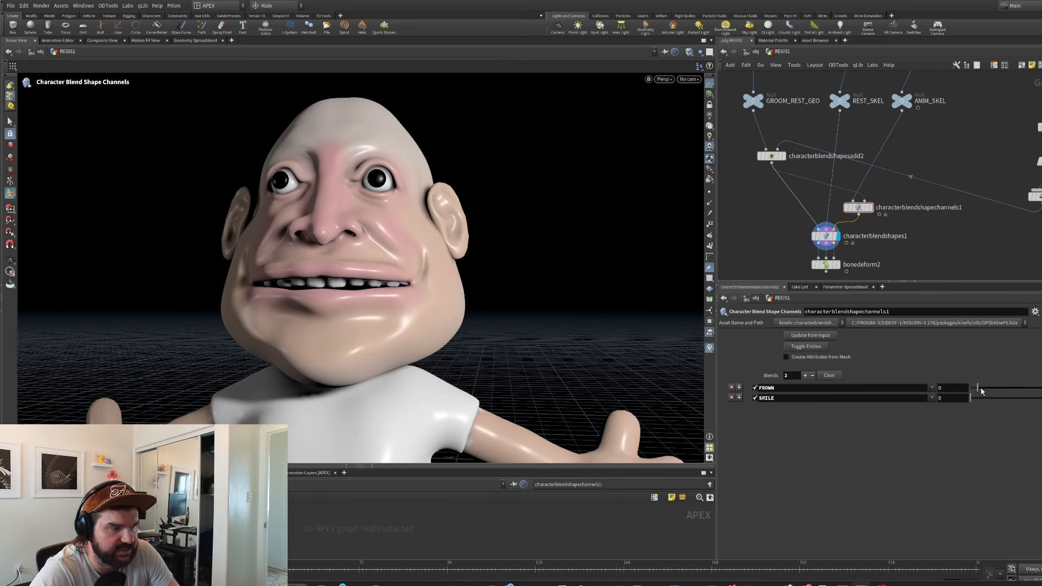
drag(972, 389, 882, 398)
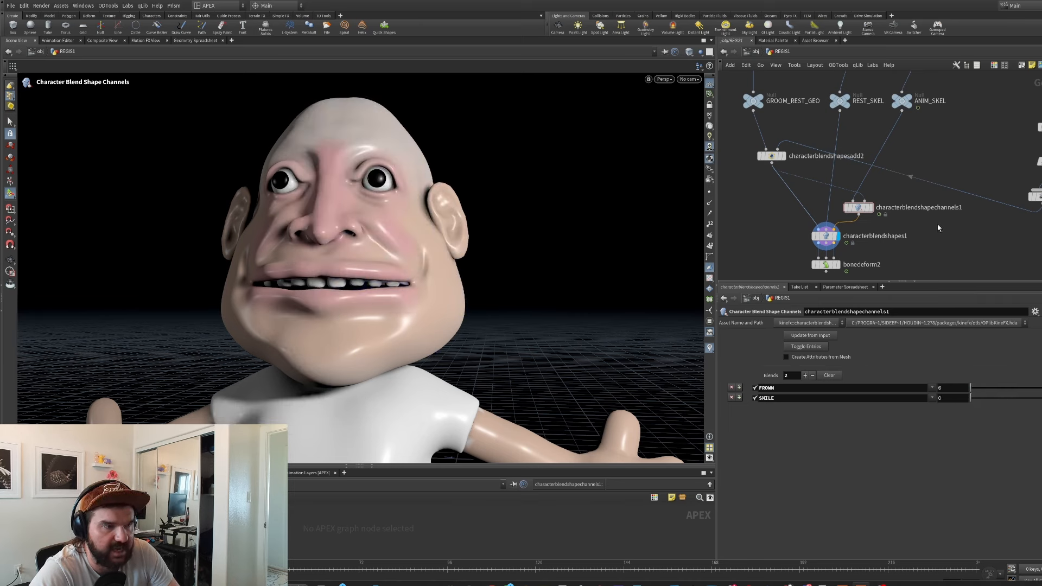
Set the Skin Name of characterblendshapesadd2 to head, and test the FROWN and SMILE weights on the channels node.
click(764, 156)
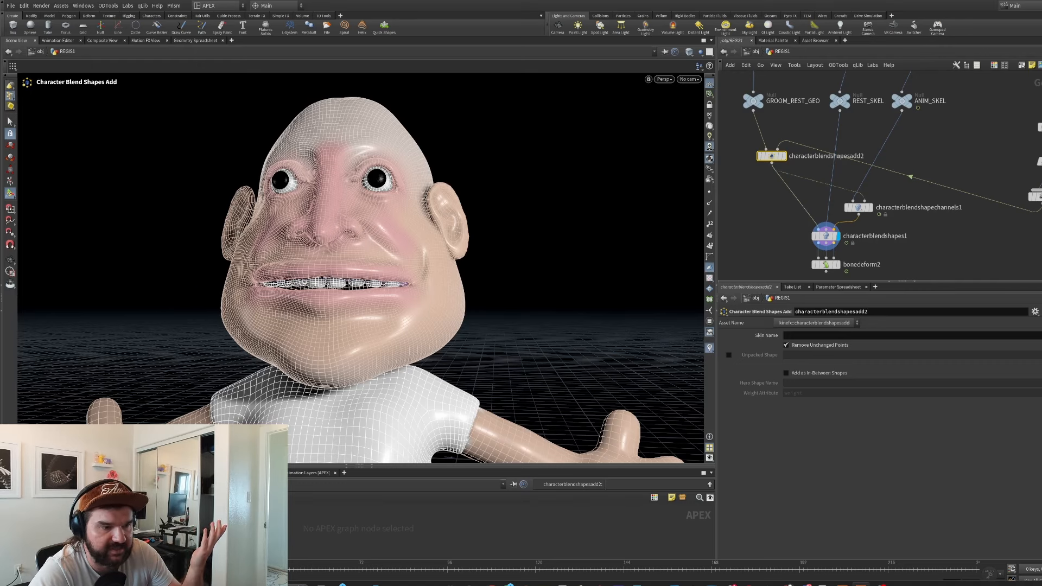
text(head)
drag(920, 223, 815, 245)
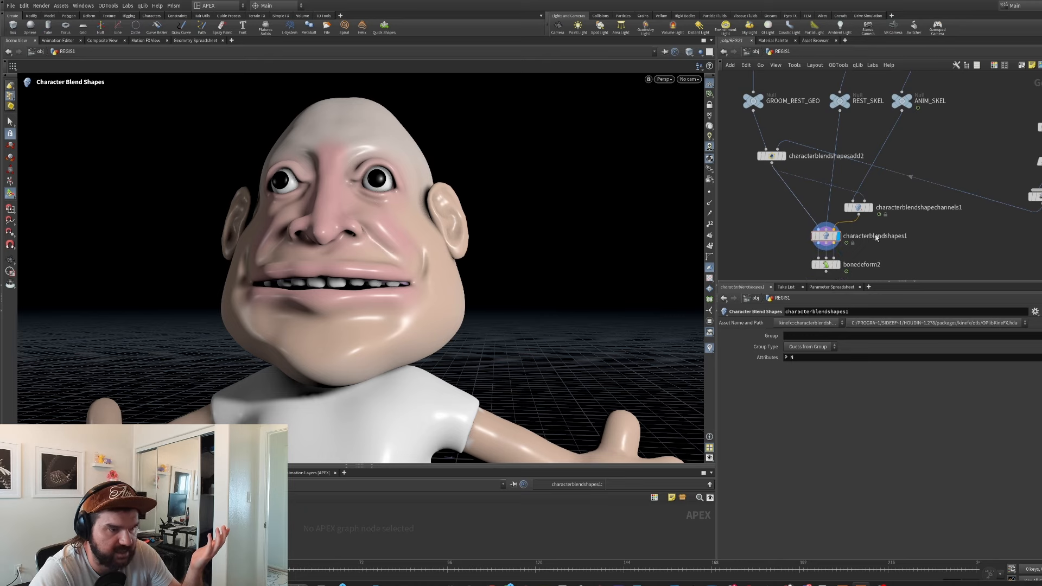
click(917, 208)
mouse_move(971, 387)
mouse_down()
mouse_move(1030, 398)
mouse_move(1007, 388)
mouse_move(963, 394)
mouse_up()
drag(1026, 398, 1041, 398)
Display bonedeform2 and mix the channel weights on the deformed character, ending with FROWN at 0.84 and SMILE at 0.421.
click(837, 264)
drag(914, 222, 844, 190)
drag(988, 386, 1016, 398)
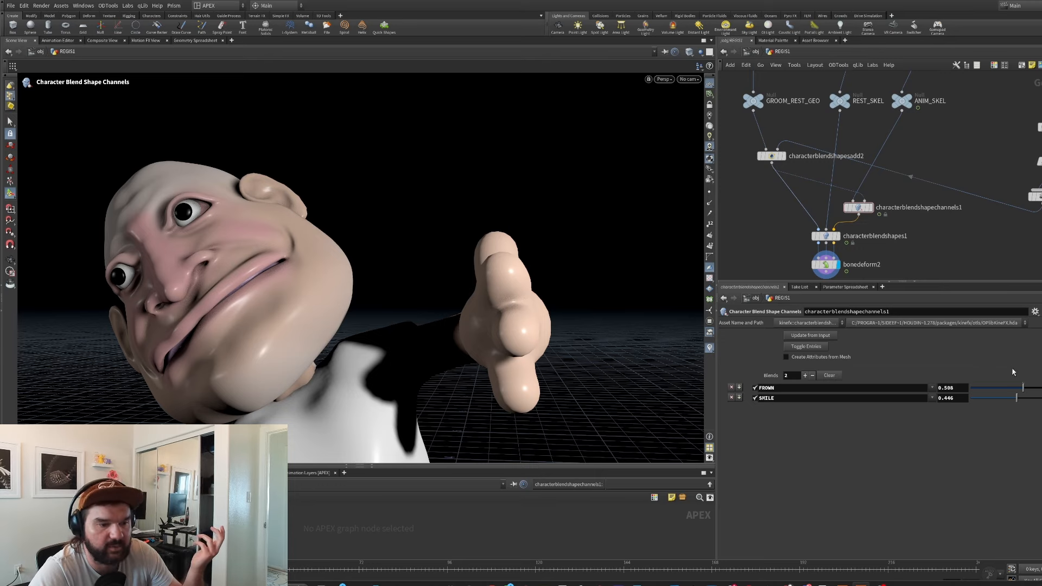
mouse_move(1023, 387)
mouse_down()
mouse_move(1004, 385)
mouse_move(1033, 382)
mouse_up()
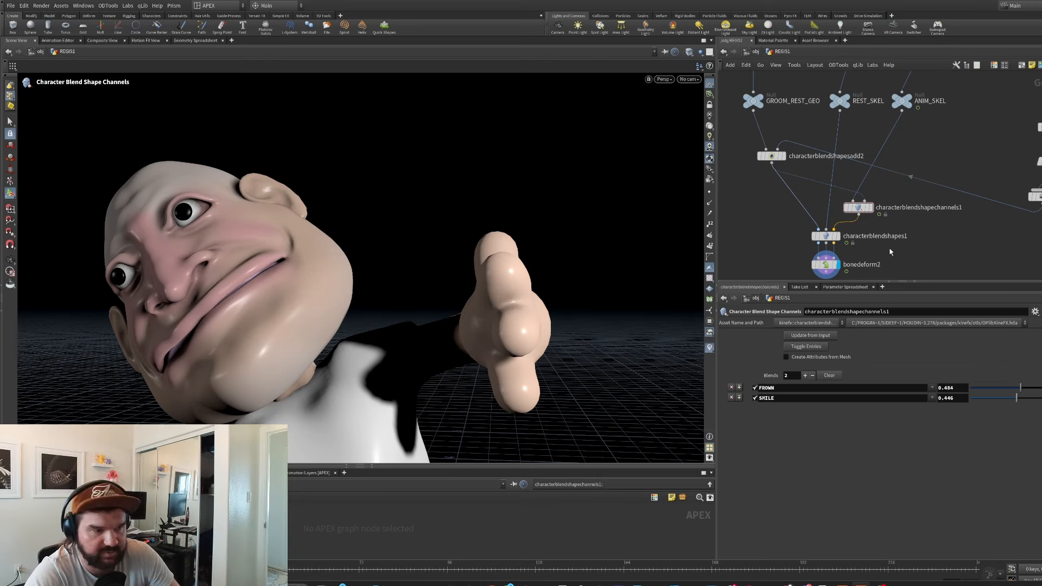
mouse_move(1018, 389)
mouse_down()
mouse_move(968, 391)
mouse_move(1041, 388)
mouse_move(1014, 398)
mouse_up()
Add a ROP FBX Character Output node beside bonedeform2.
middle_drag(751, 229, 815, 216)
key(Tab)
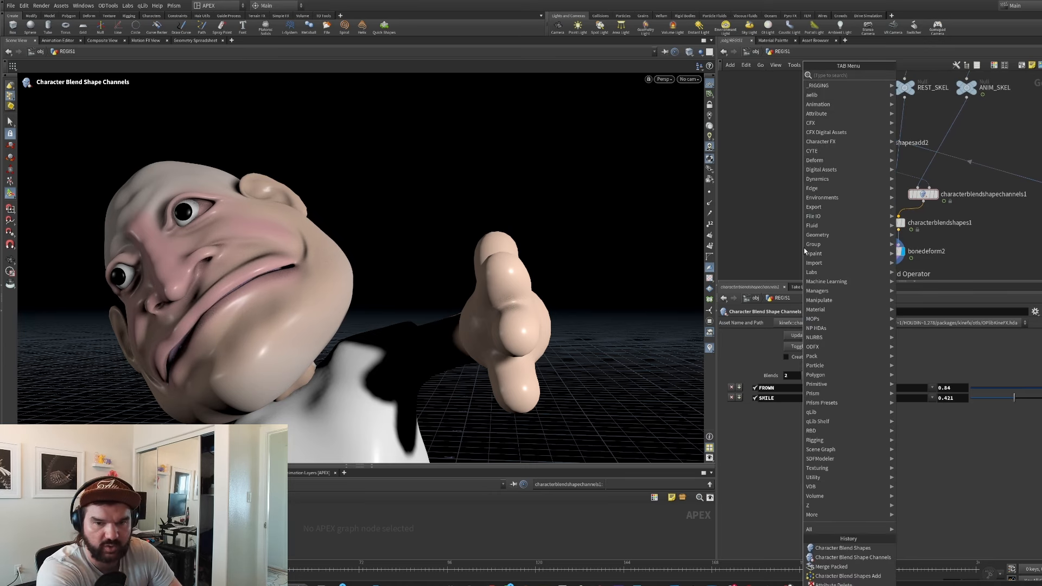
text(r)
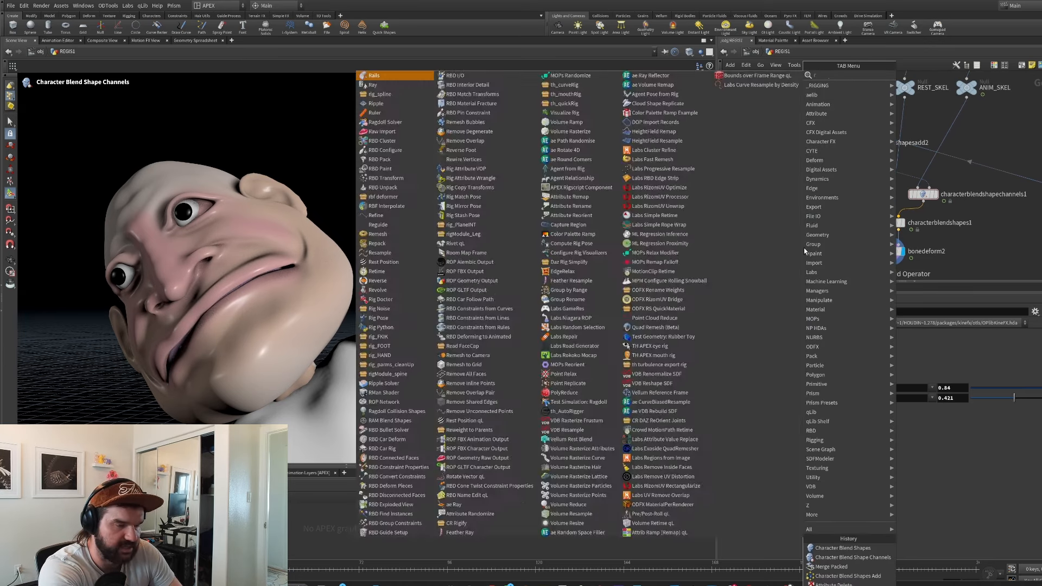
text(op fbx)
key(Down)
key(Down)
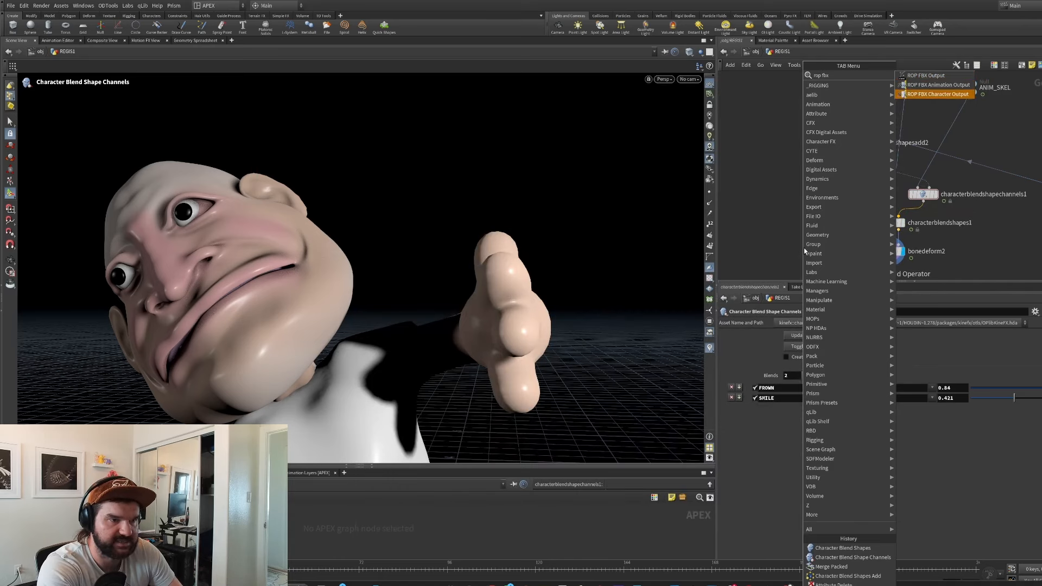
key(Return)
click(819, 260)
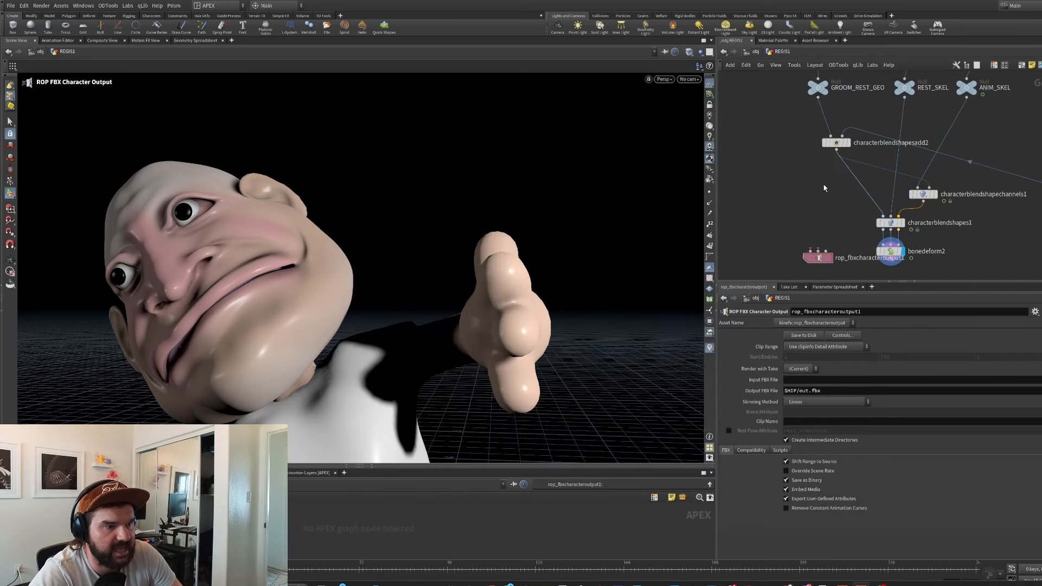
Wire characterblendshapesadd2, REST_SKEL and characterblendshapechannels1 into the FBX output node's three inputs, and open its output file name for editing.
click(837, 153)
click(810, 250)
click(818, 251)
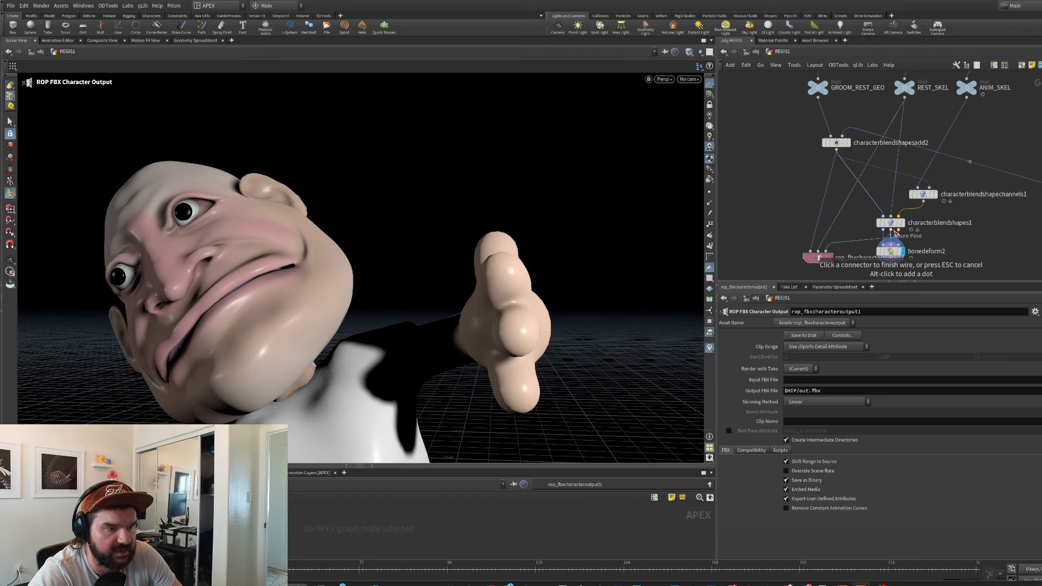
click(927, 205)
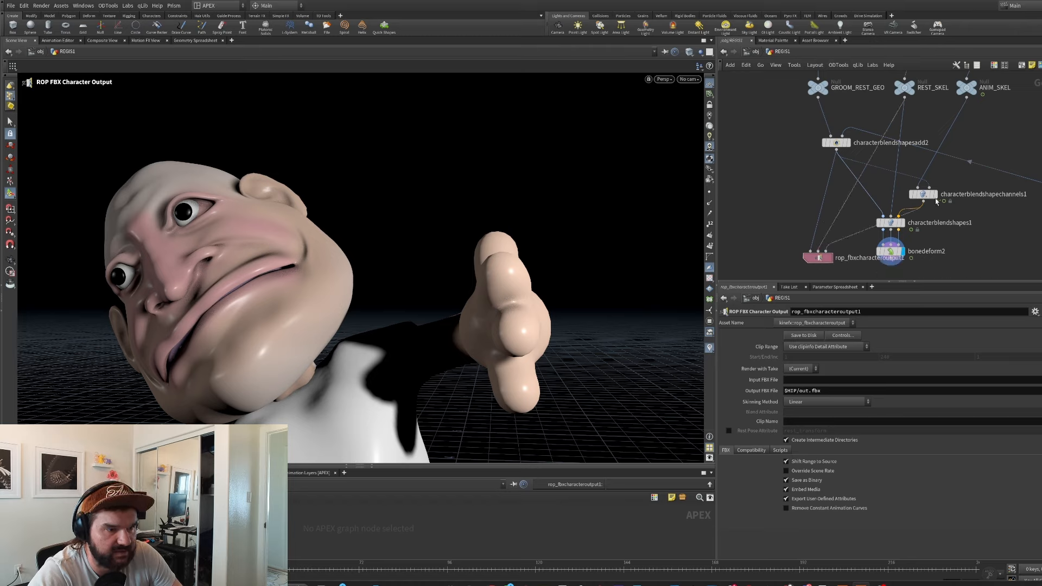
drag(929, 196, 929, 186)
middle_drag(860, 246, 860, 228)
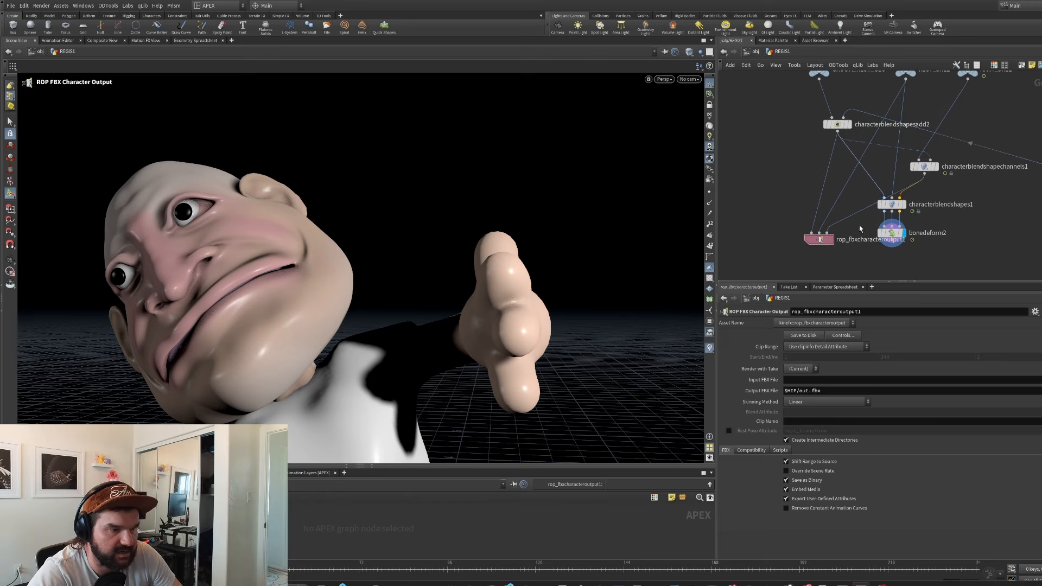
click(823, 239)
double_click(805, 391)
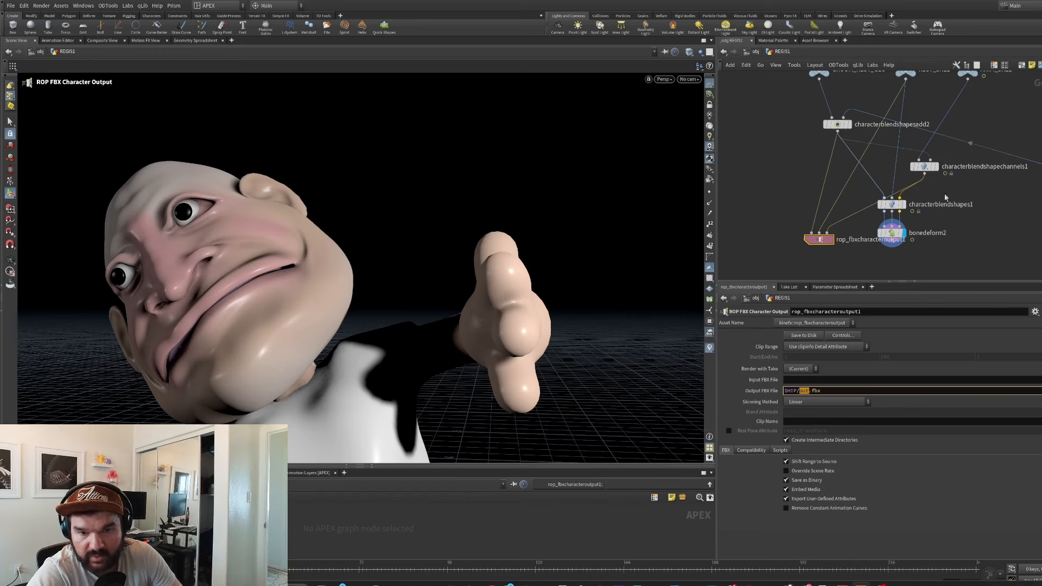
Delete the channels, blend shapes, bone deform and FBX output nodes, and move characterblendshapesadd2 further below GROOM_REST_GEO.
drag(758, 261, 962, 158)
middle_drag(968, 187, 929, 204)
drag(798, 149, 793, 209)
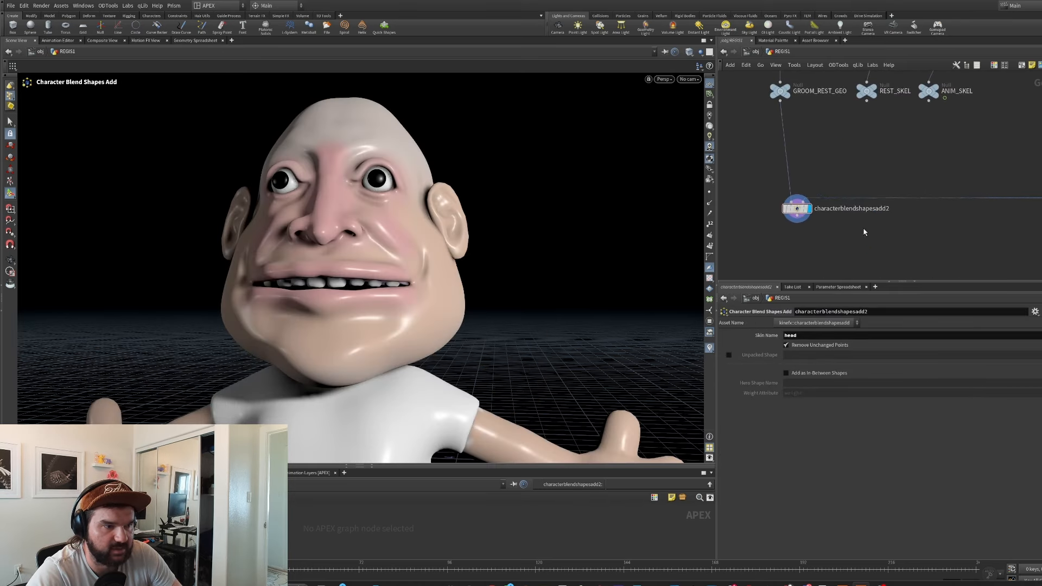
Move the BLENDSHAPES stash and characterblendshapesadd1 below characterblendshapesadd2, wire characterblendshapesadd2 into characterblendshapesadd1's first input, and display characterblendshapesadd1.
scroll(863, 227, down, 8)
scroll(819, 207, up, 4)
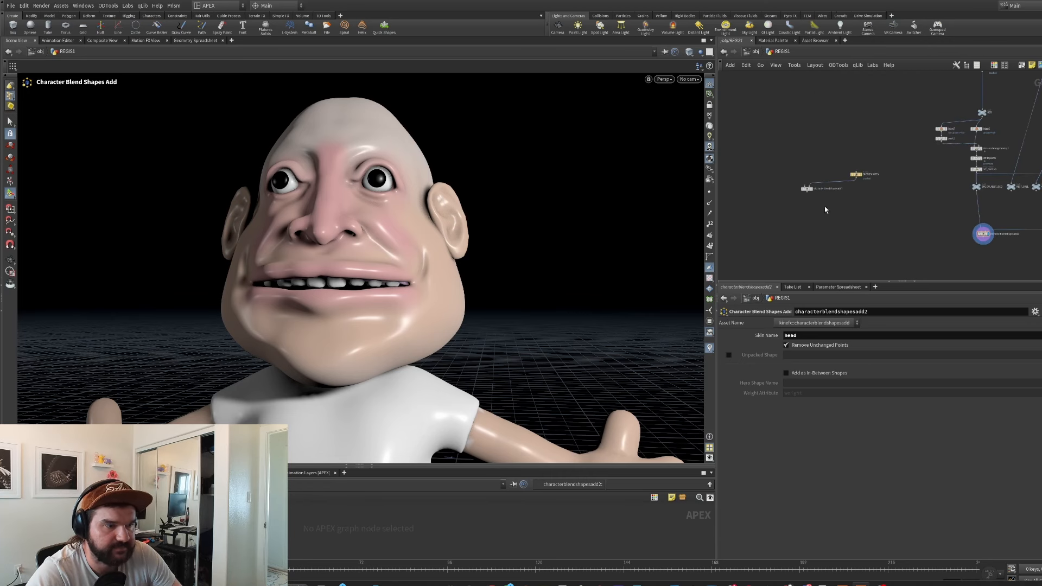
drag(877, 210, 786, 132)
drag(859, 176, 990, 204)
scroll(989, 204, up, 5)
click(907, 203)
scroll(907, 203, down, 2)
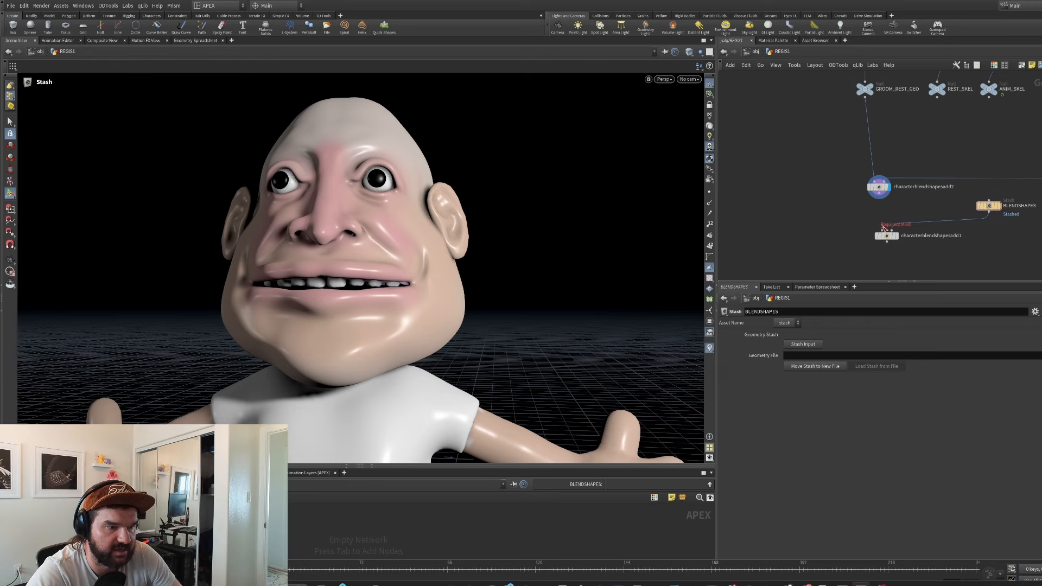
drag(882, 229, 879, 194)
click(896, 236)
click(886, 238)
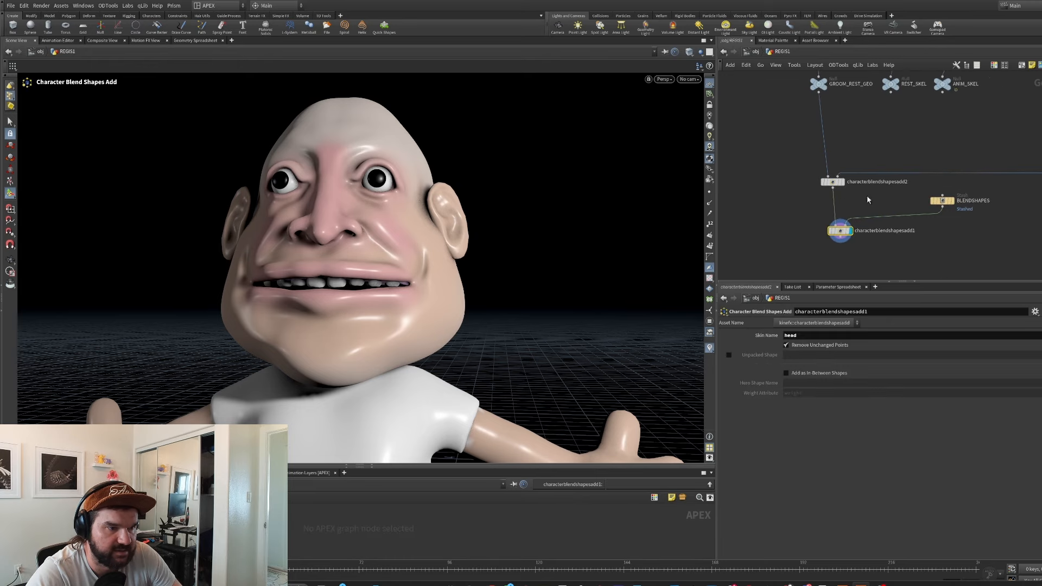
Detach characterblendshapesadd2 so GROOM_REST_GEO feeds characterblendshapesadd1 directly, and delete it together with the sculpted blendshape branch.
scroll(866, 196, down, 3)
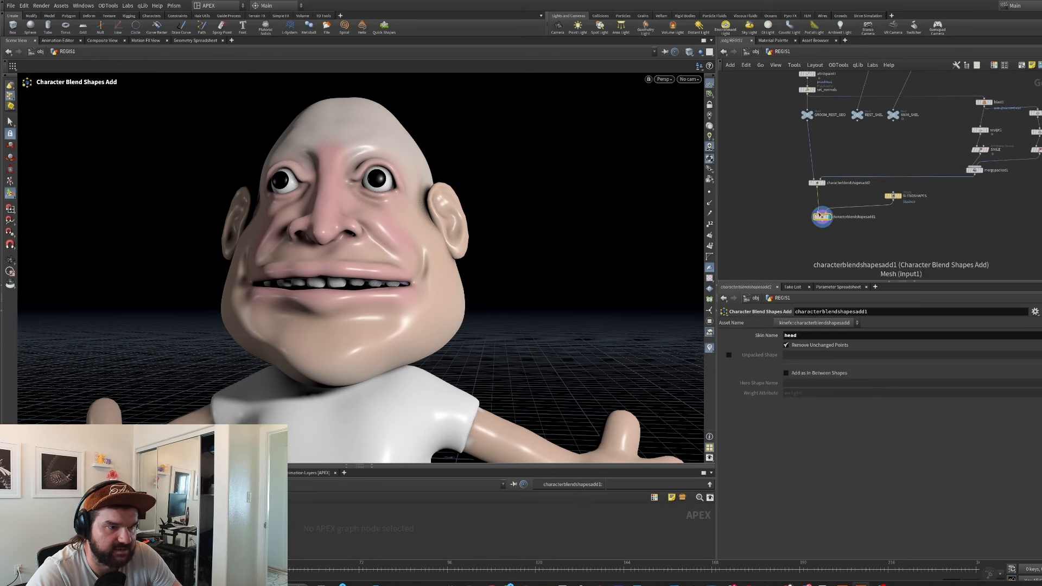
drag(817, 185, 946, 175)
drag(1041, 201, 943, 84)
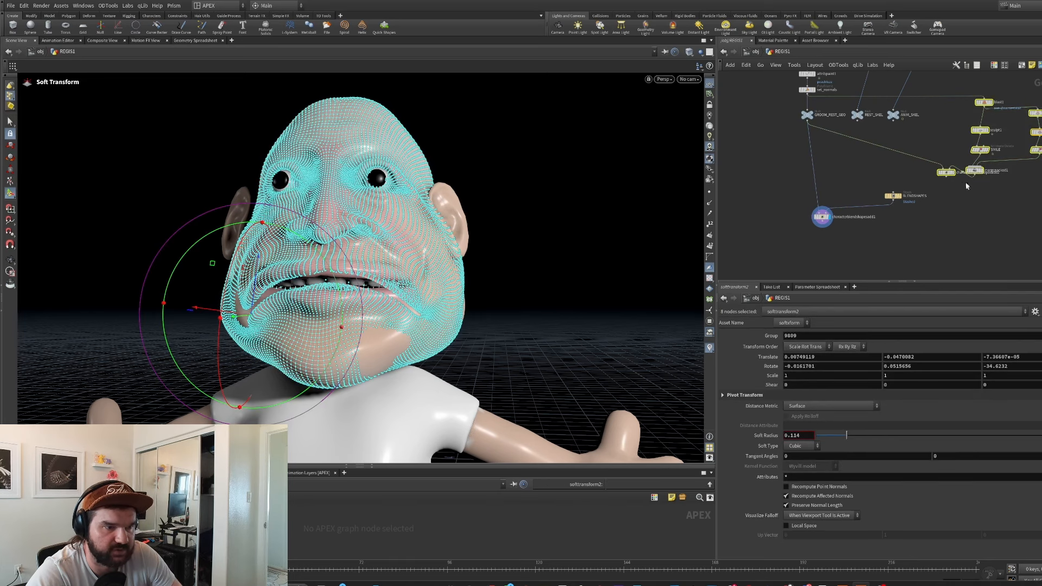
key(Delete)
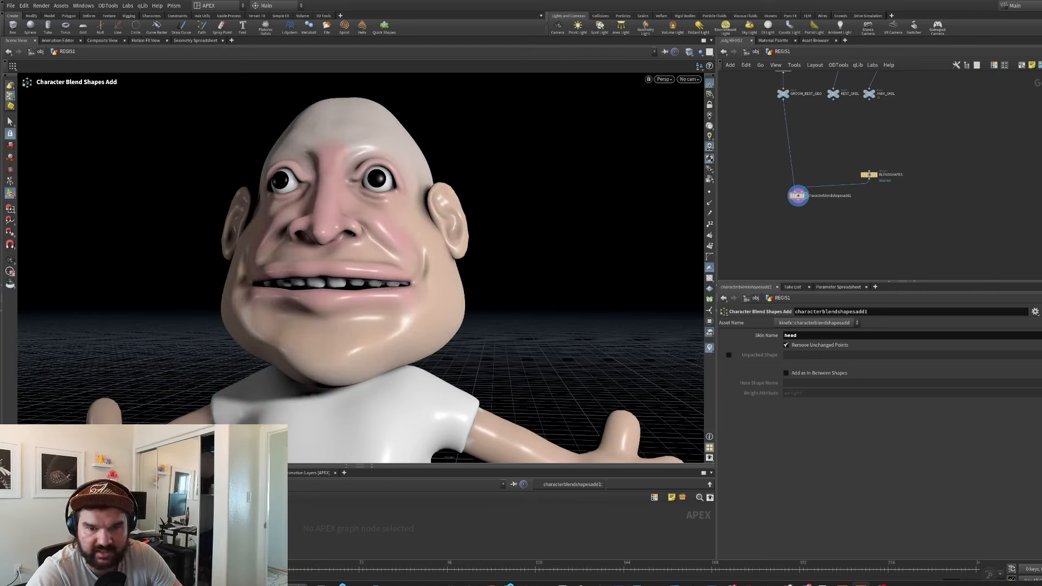
Add a Pack Folder node below characterblendshapesadd1 and wire characterblendshapesadd1 into its items input.
key(Tab)
text(p)
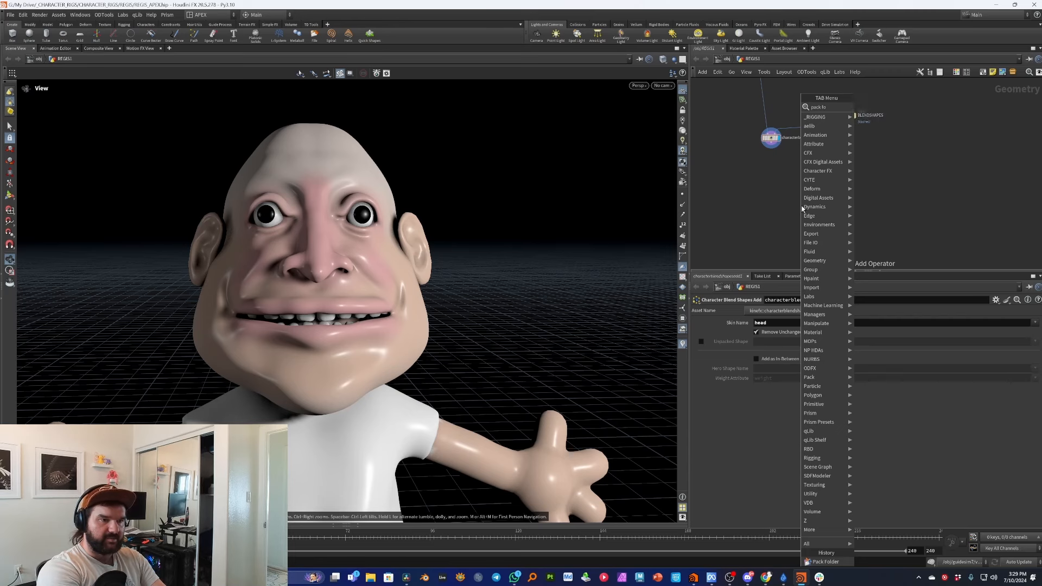
key(Return)
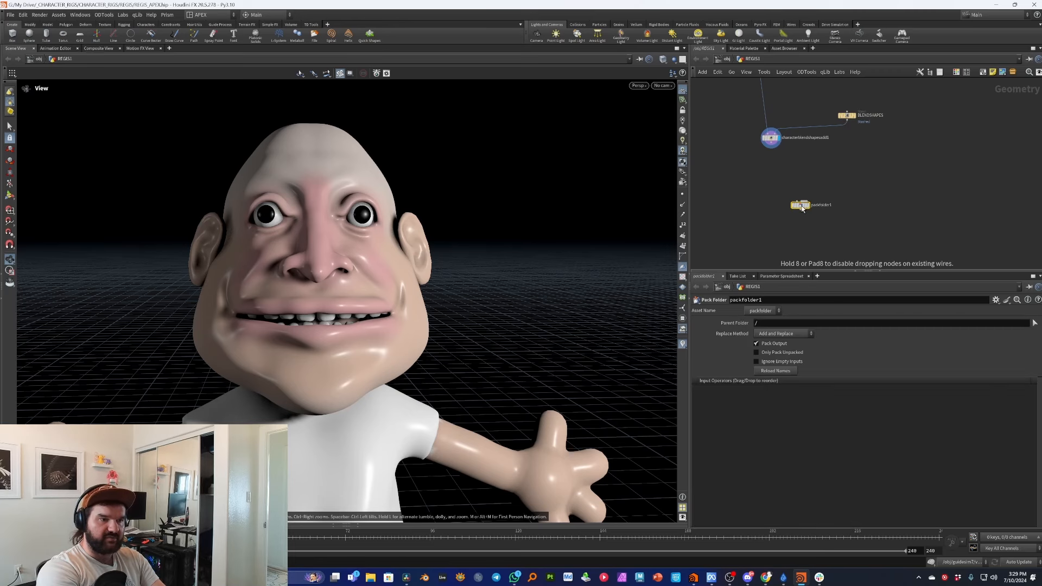
click(799, 196)
key(h)
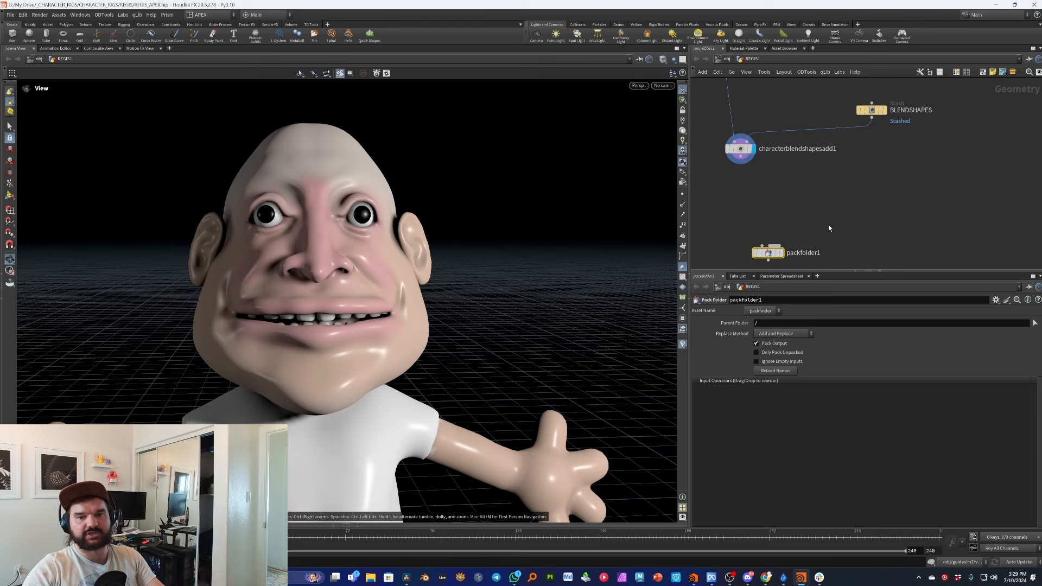
middle_drag(812, 229, 829, 238)
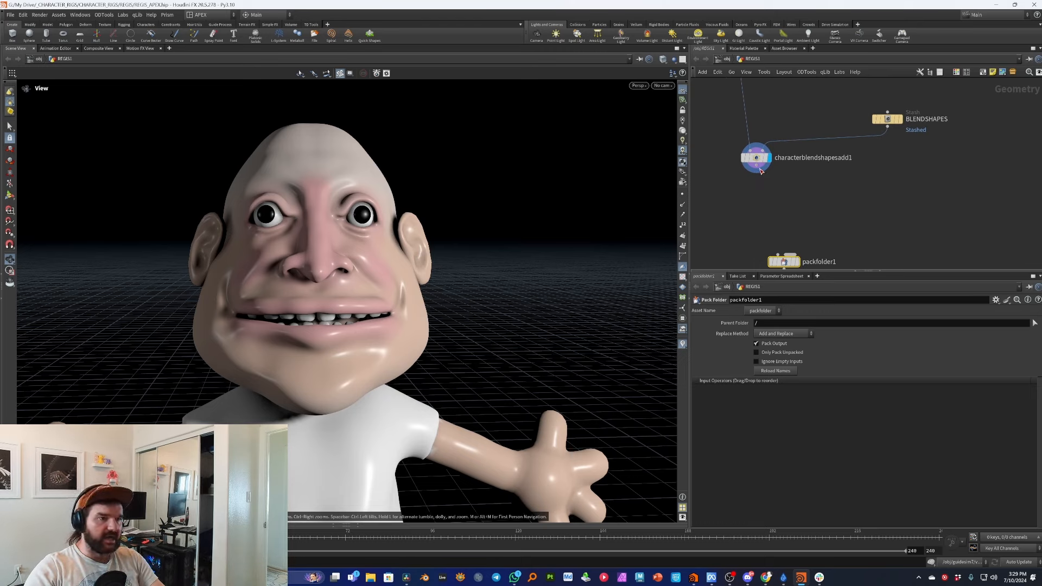
click(764, 172)
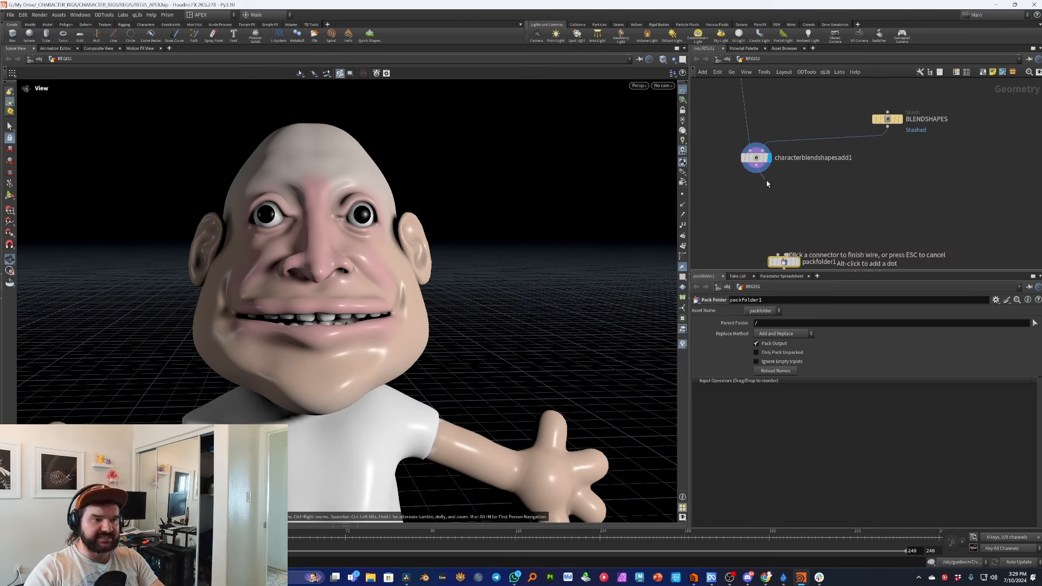
middle_drag(795, 184, 797, 148)
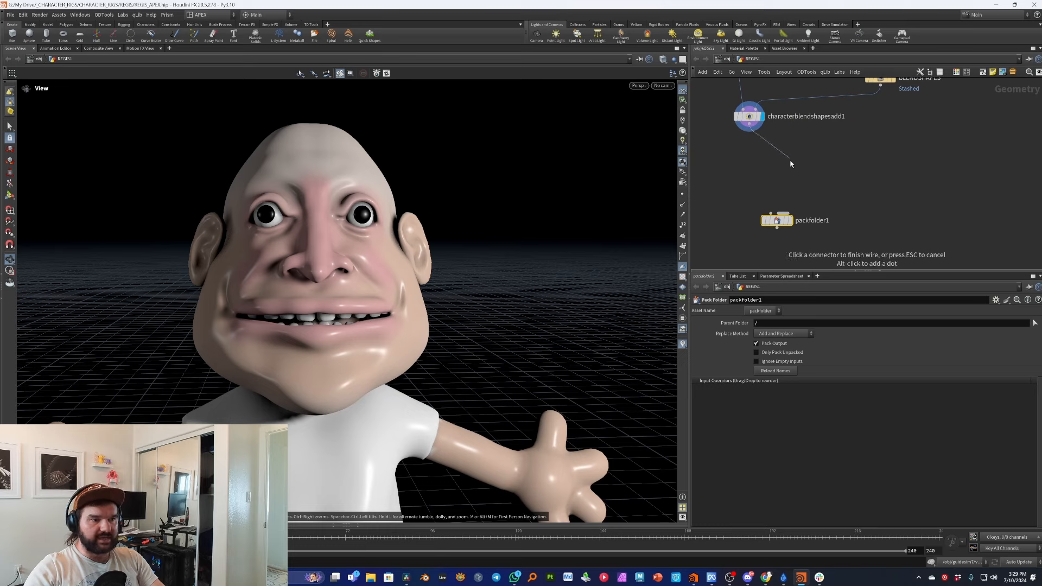
click(783, 213)
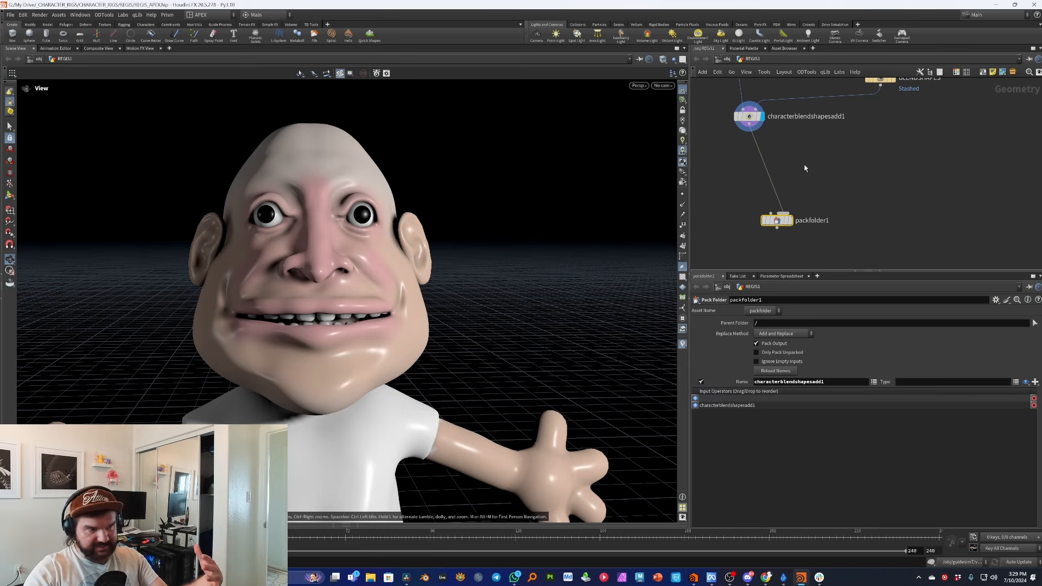
Wire REST_SKEL into packfolder1 as its second item, and place the REST_SKEL null next to characterblendshapesadd1.
middle_drag(805, 202, 802, 221)
scroll(804, 181, down, 3)
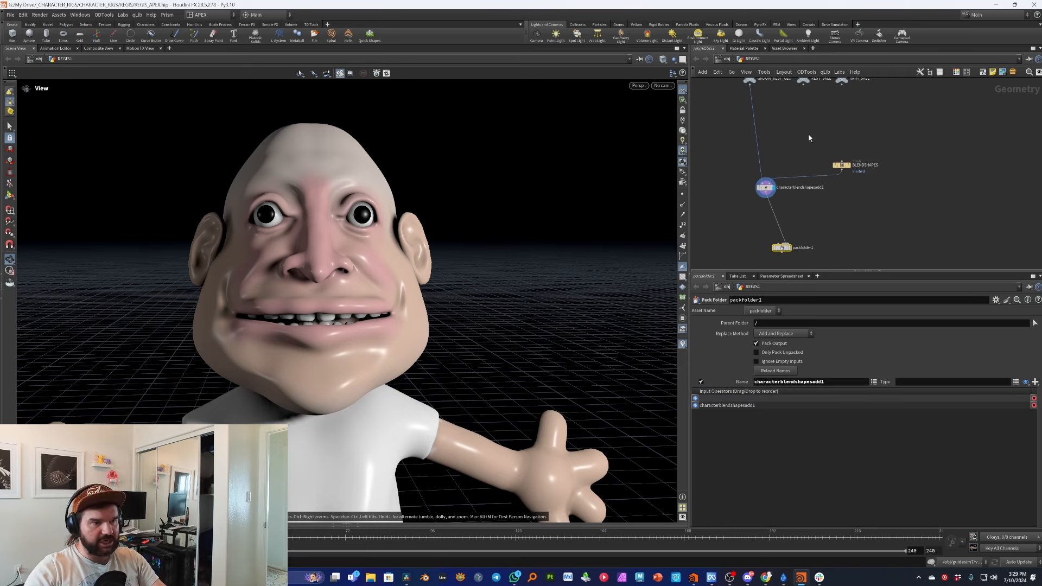
middle_drag(808, 138, 802, 166)
click(798, 115)
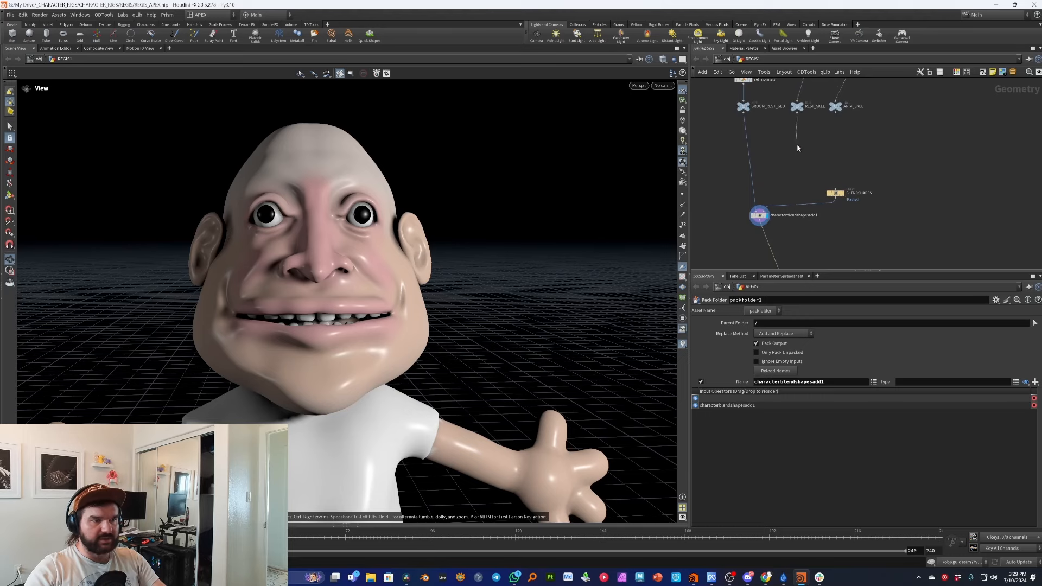
click(788, 185)
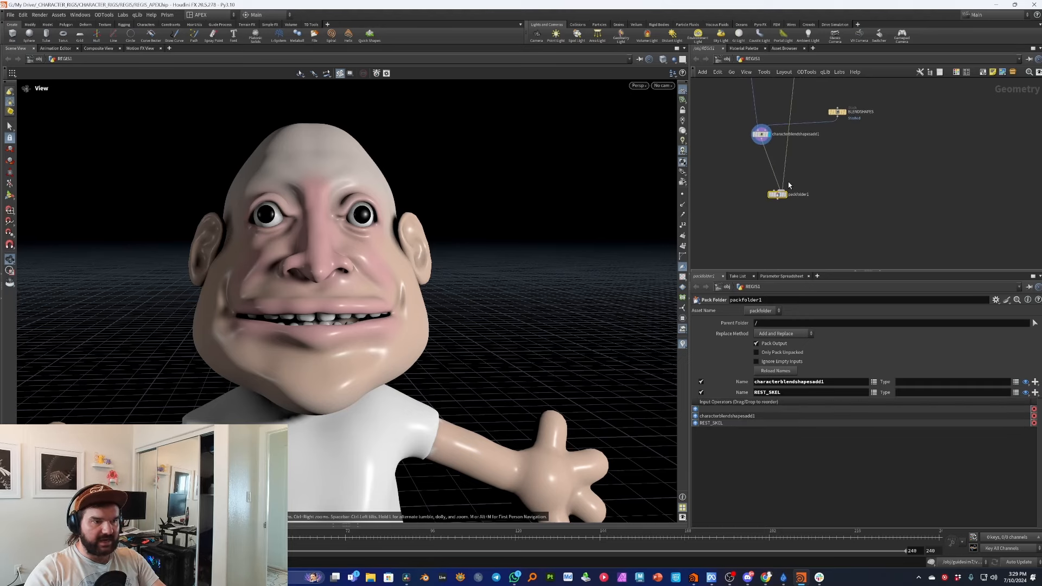
drag(844, 115, 775, 100)
scroll(825, 177, up, 4)
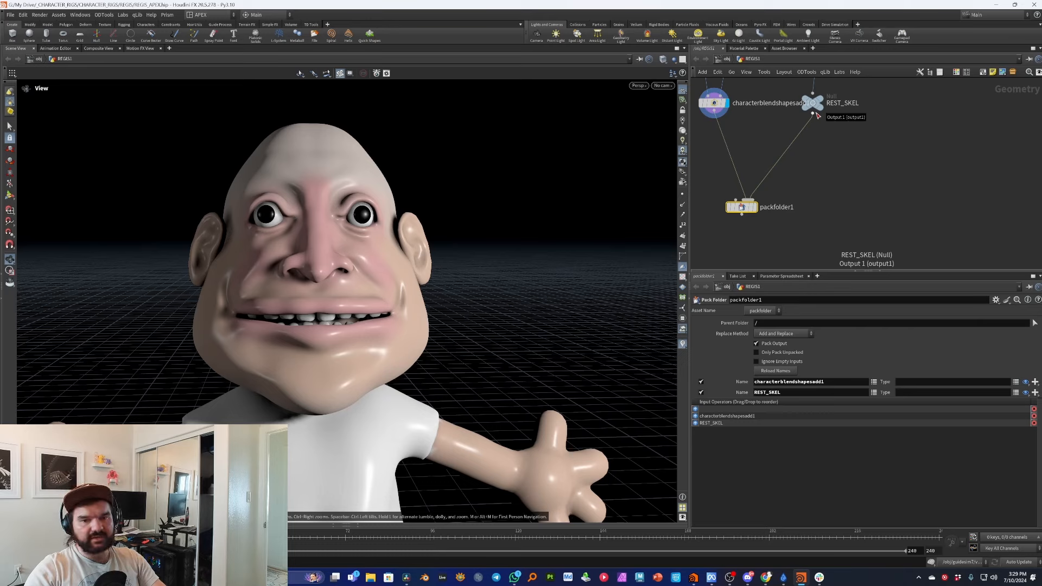
Wire REST_SKEL into packfolder1 a second time and pull the new wire aside with a network dot.
click(816, 114)
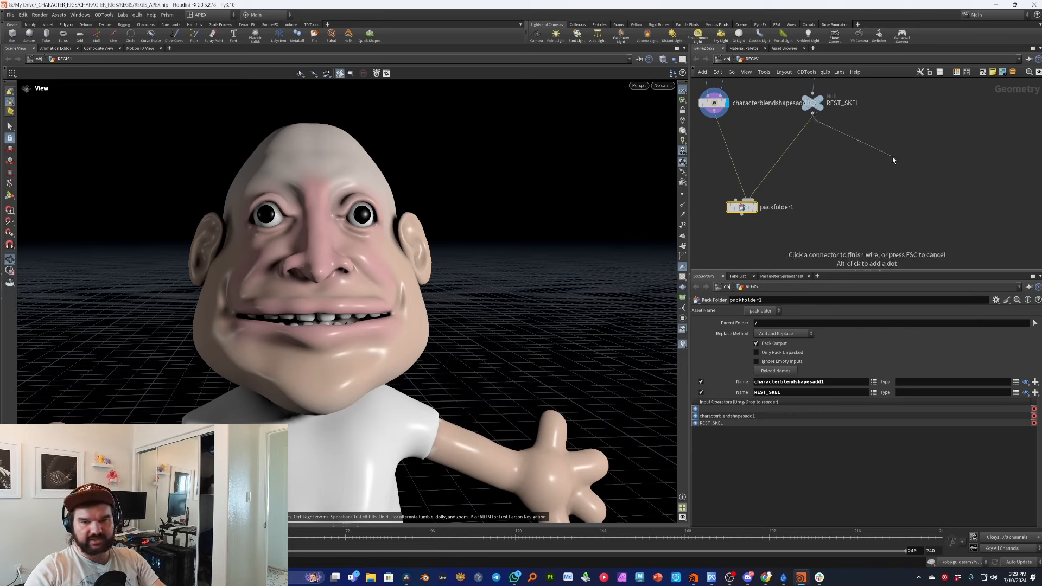
click(748, 200)
drag(812, 102, 782, 103)
alt+click(765, 165)
drag(765, 165, 831, 160)
click(883, 173)
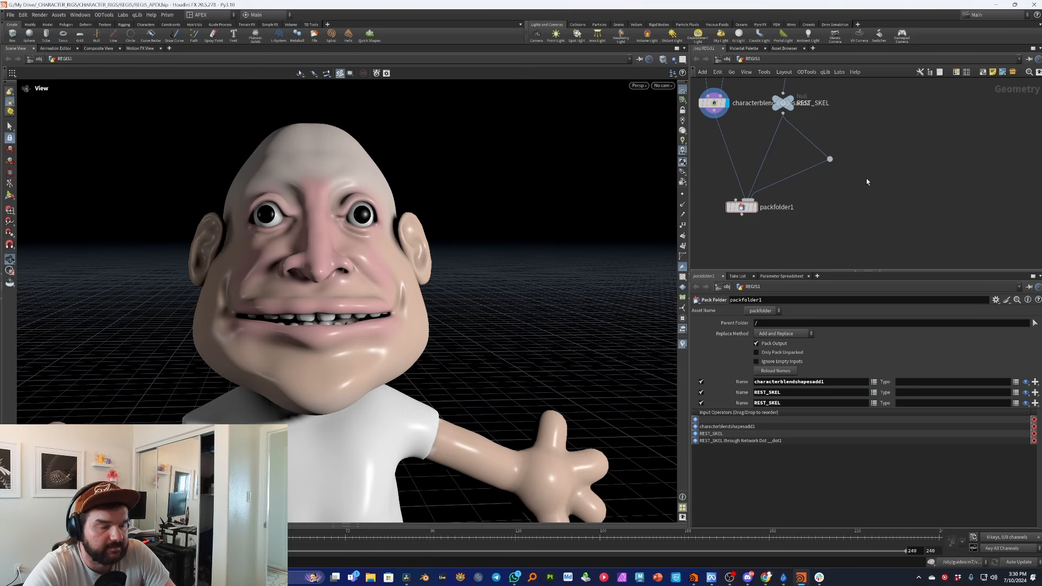
Add an Attribute Adjust Array node and insert it on the second wire between REST_SKEL and packfolder1.
key(Tab)
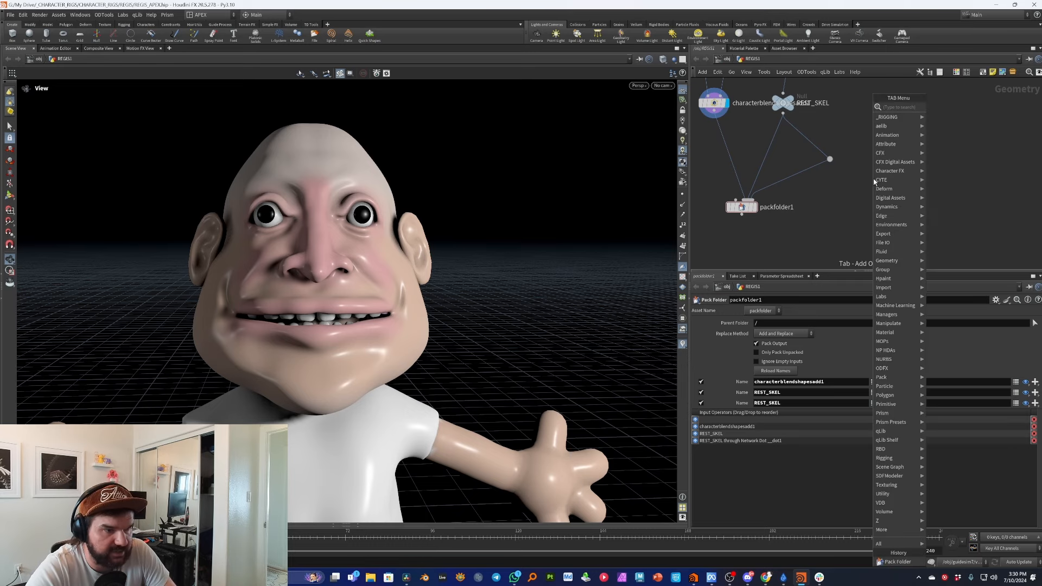
text(attri)
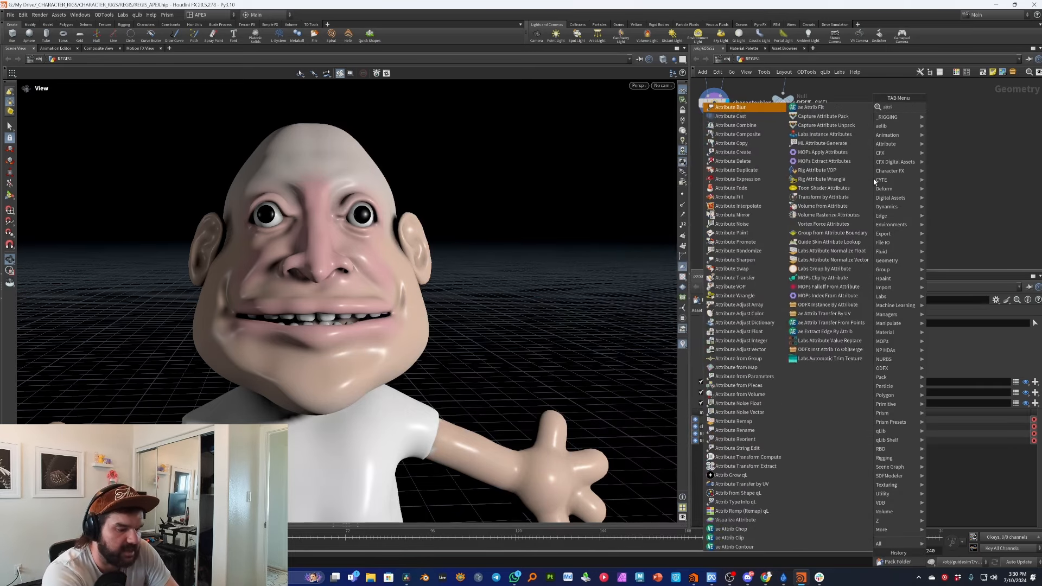
text(bute array)
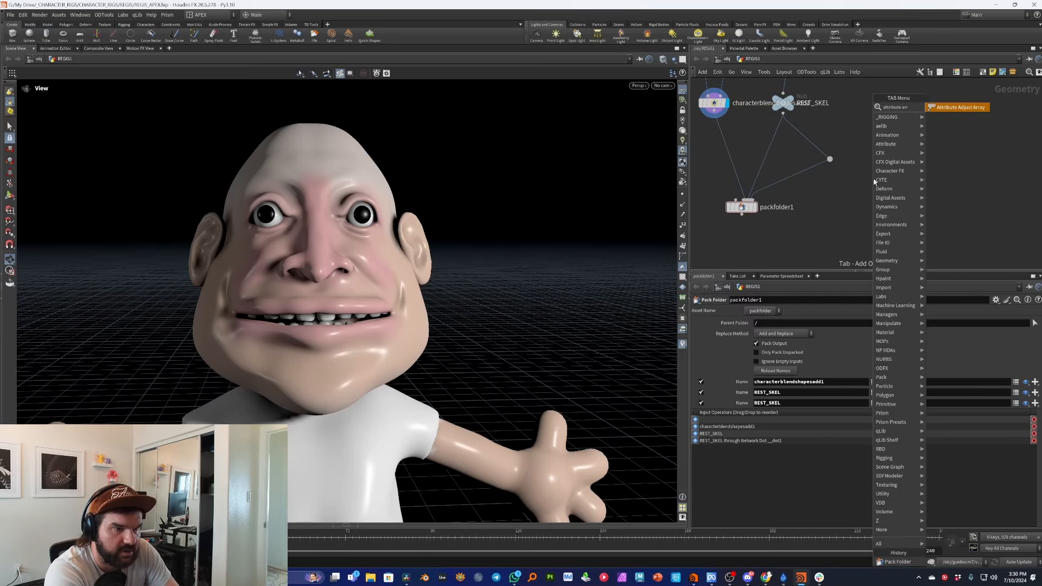
key(Return)
key(Return)
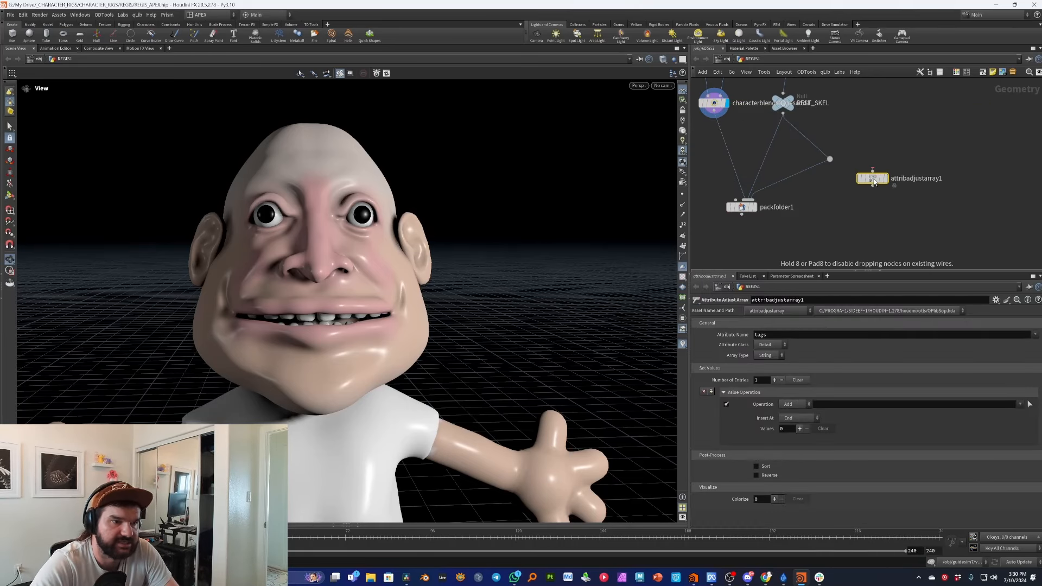
click(790, 189)
drag(792, 193, 861, 173)
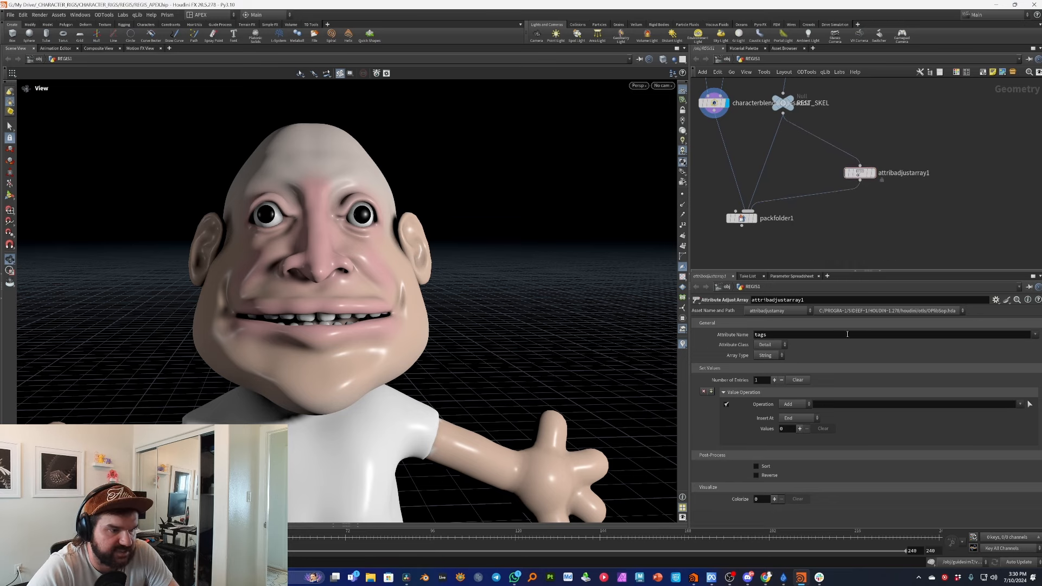
Display attribadjustarray1, set its attribute class to Point, and activate its interactive tagging of skeleton joints in the viewport.
click(876, 173)
key(space+h)
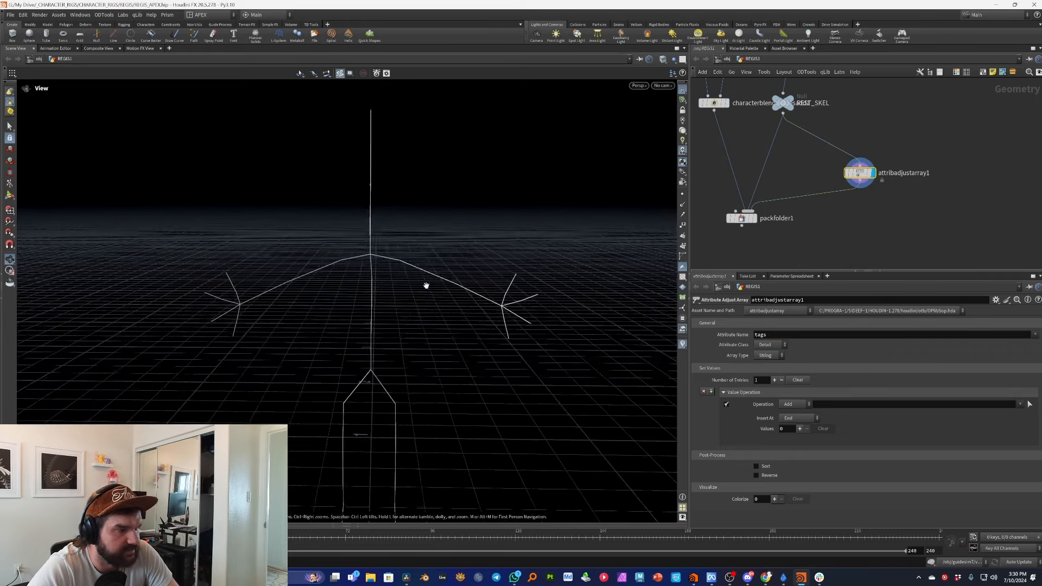
drag(426, 286, 432, 294)
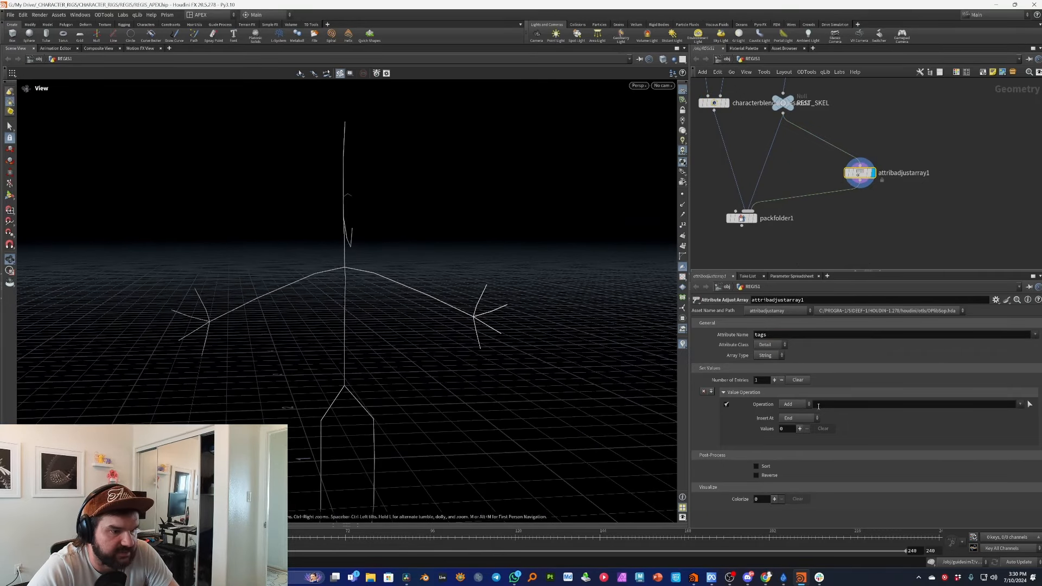
click(781, 347)
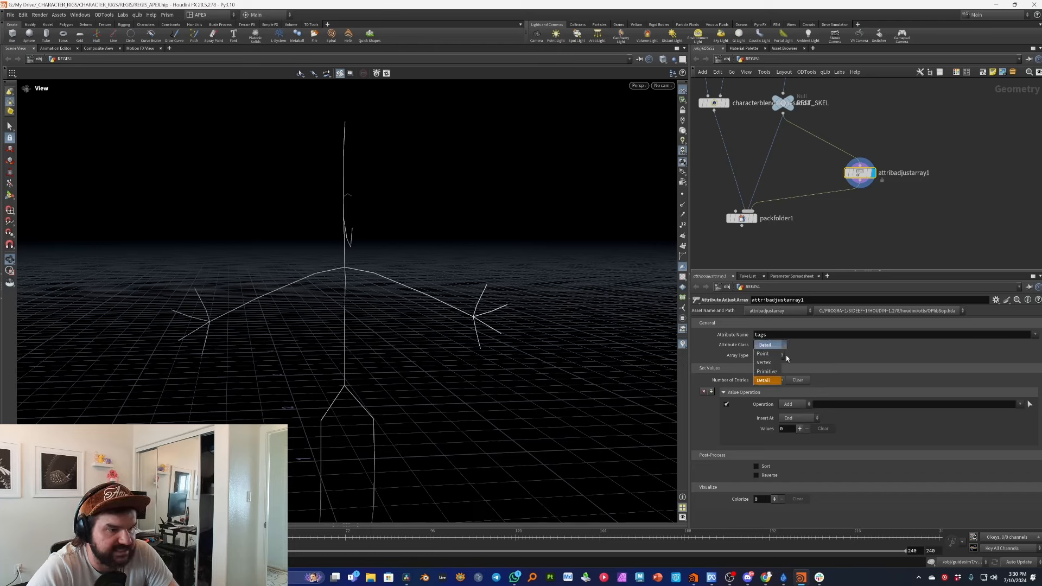
click(773, 357)
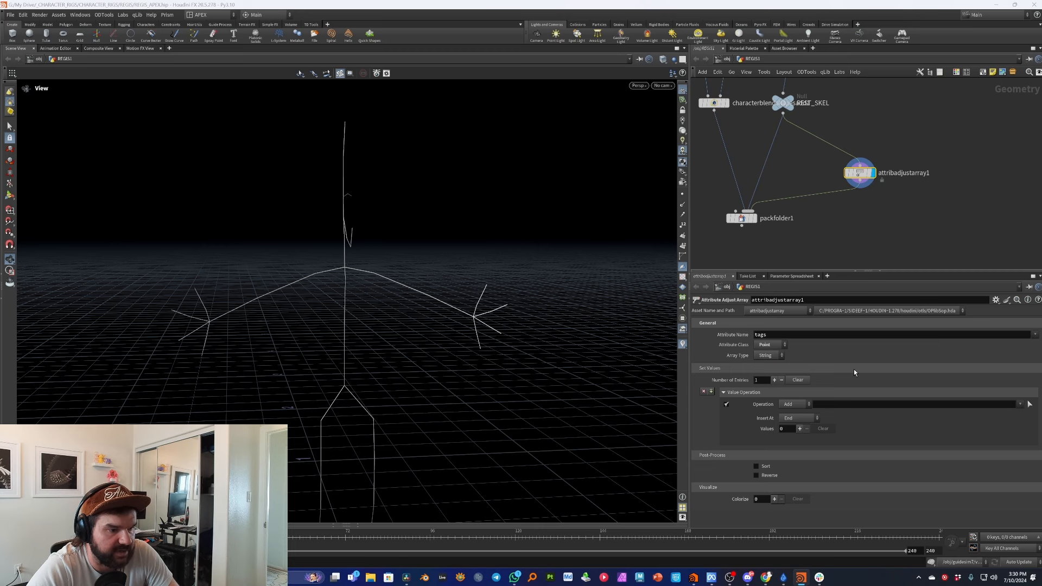
key(Return)
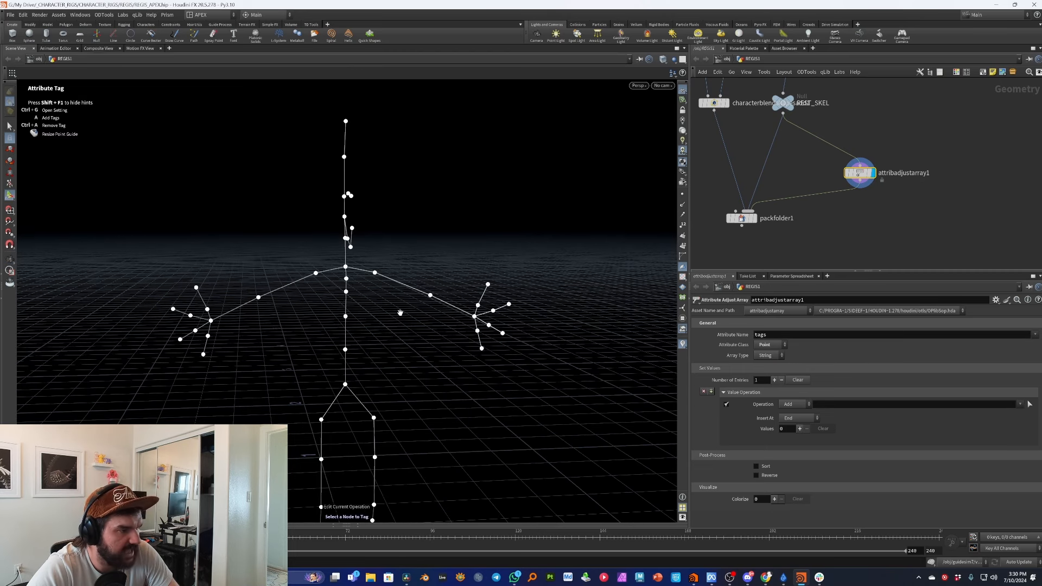
Tag the hand, elbow and clavicle joints of the character's left arm as L_arm.
alt+drag(399, 313, 396, 281)
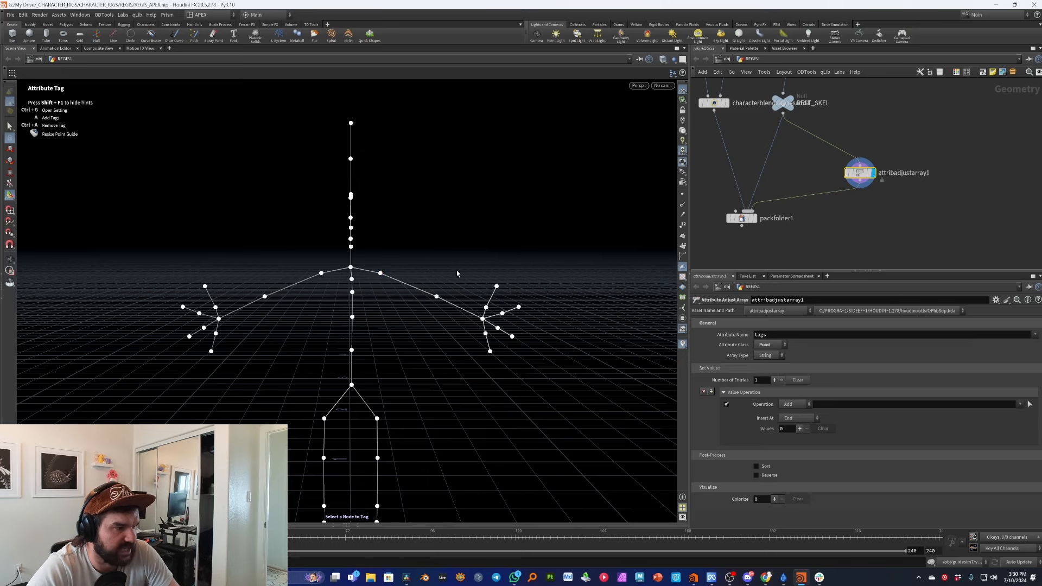
click(483, 321)
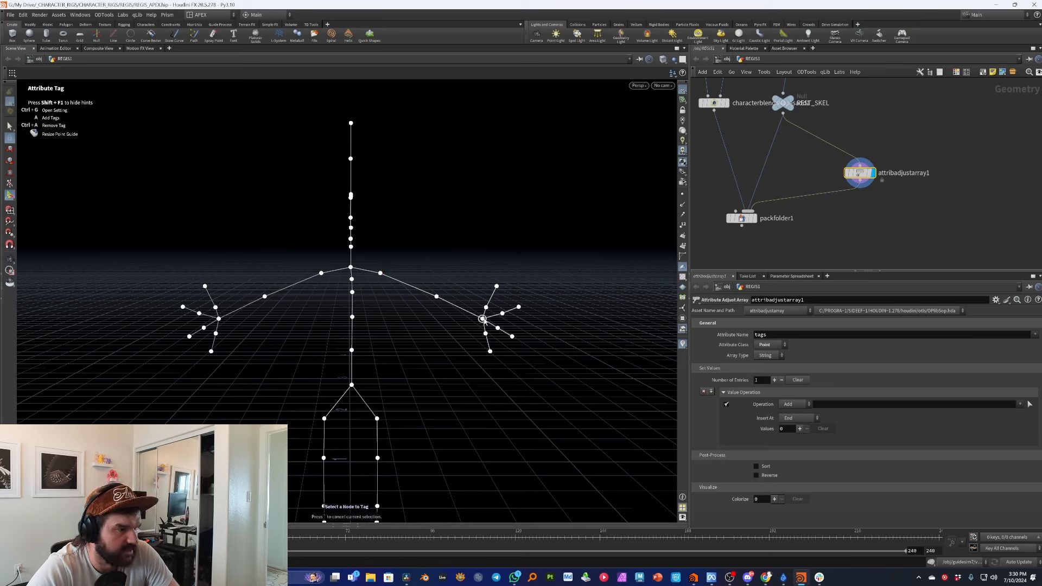
shift+click(437, 298)
shift+click(381, 274)
text(aL_arm)
key(Return)
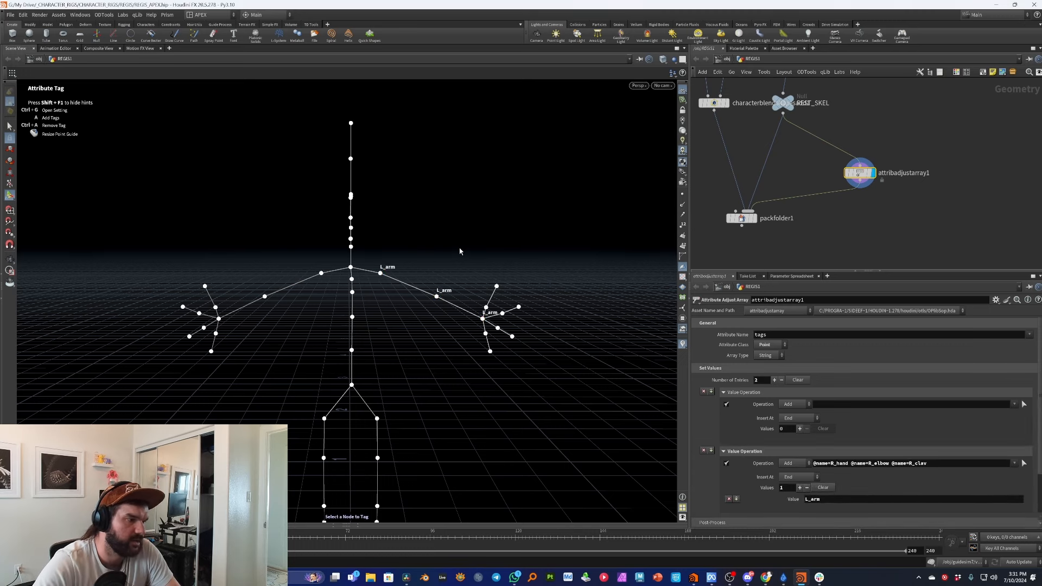
Tag the clavicle, elbow and hand joints of the opposite arm as R_arm.
click(320, 275)
shift+click(264, 296)
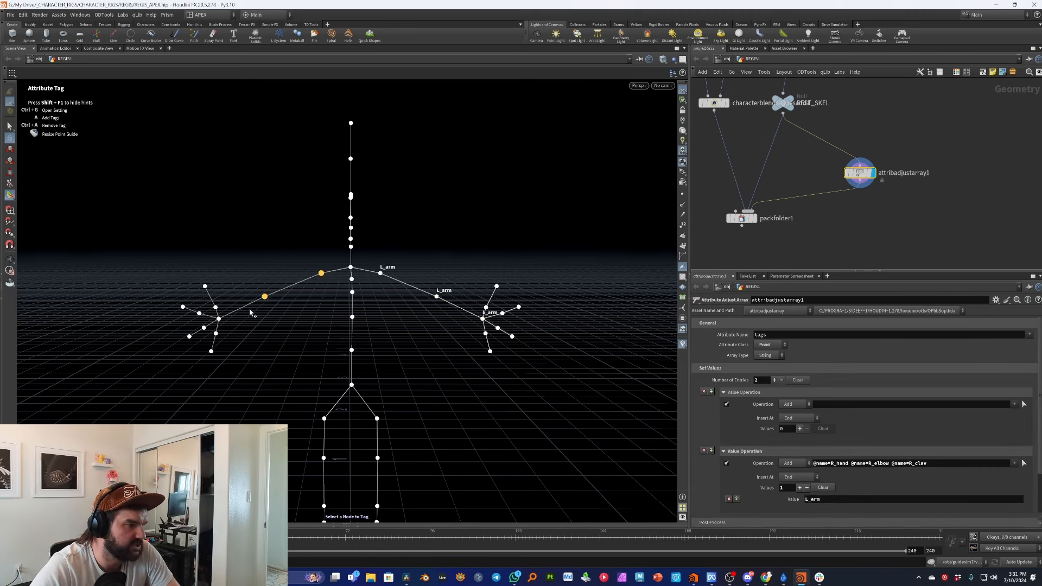
shift+click(218, 319)
text(arm)
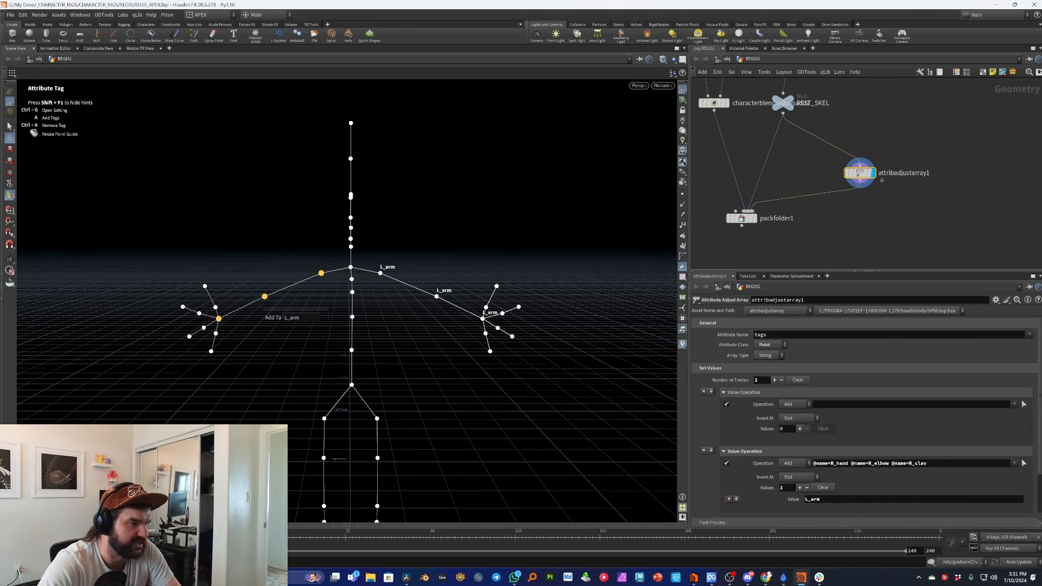
text(R_arm)
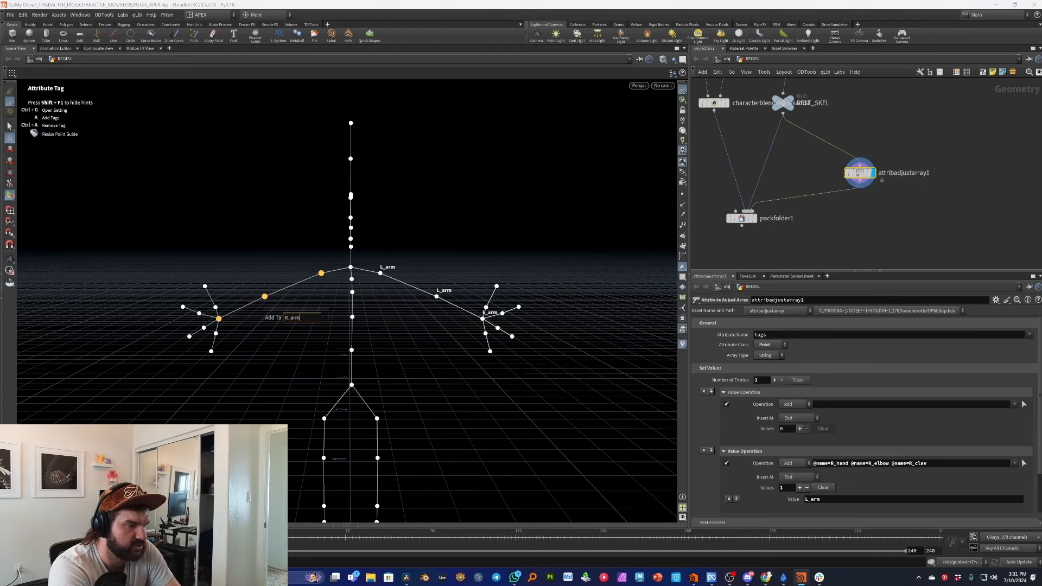
key(Return)
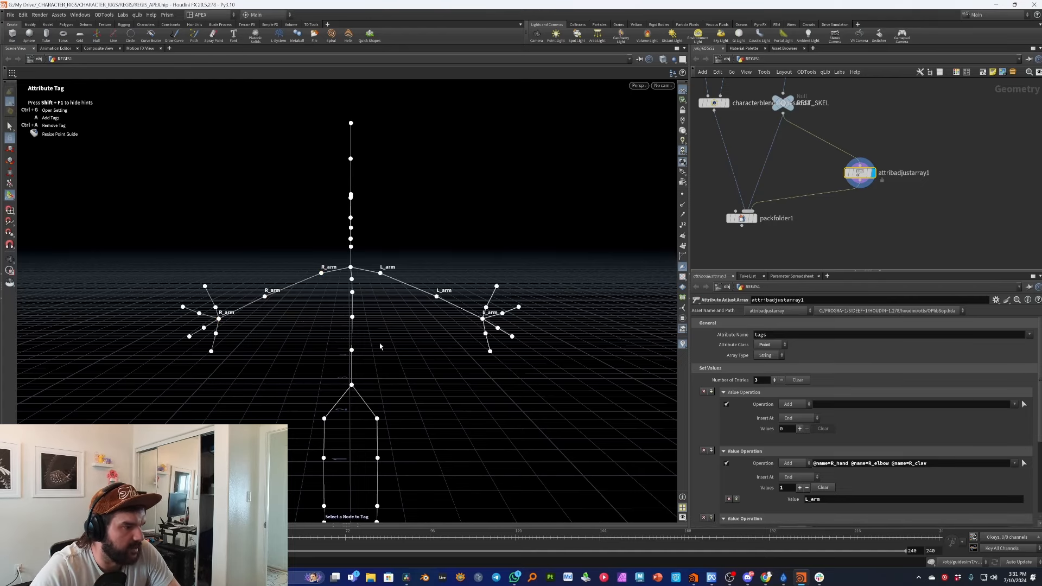
Tag the six torso joints from the pelvis up to the base of the neck as spine.
drag(367, 385, 334, 274)
shift+click(350, 267)
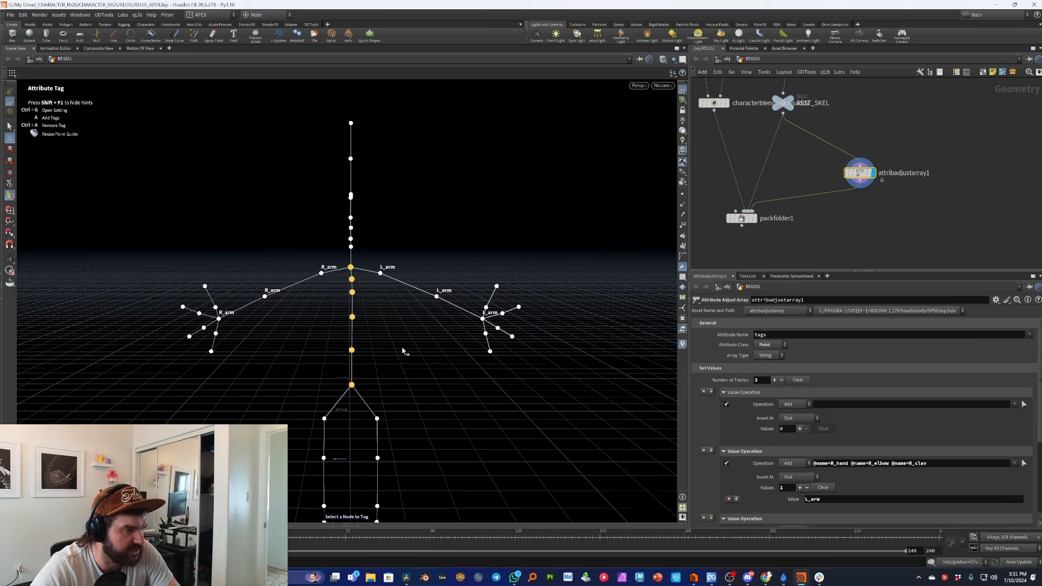
key(a)
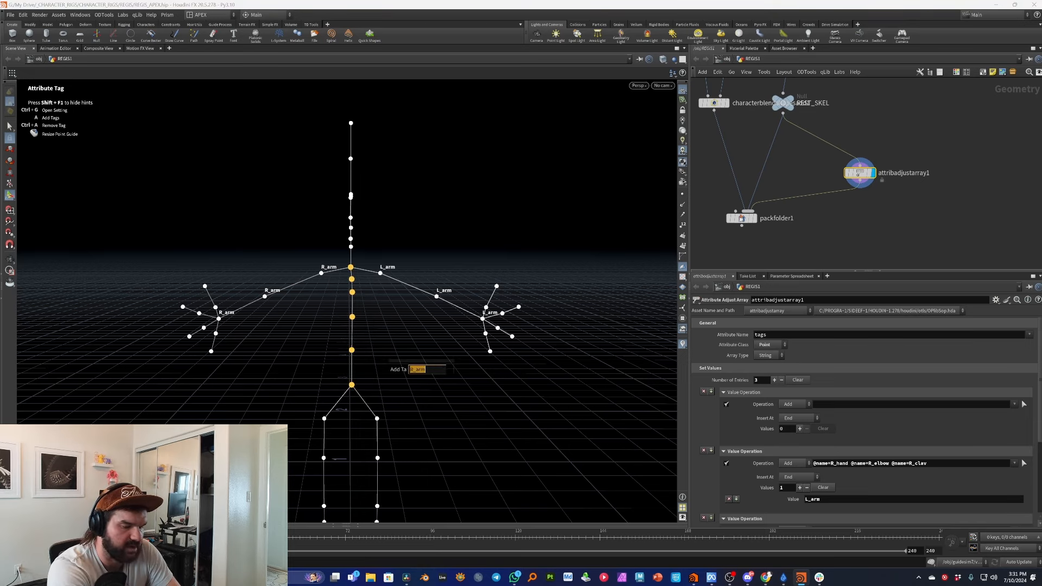
text(spine)
key(Return)
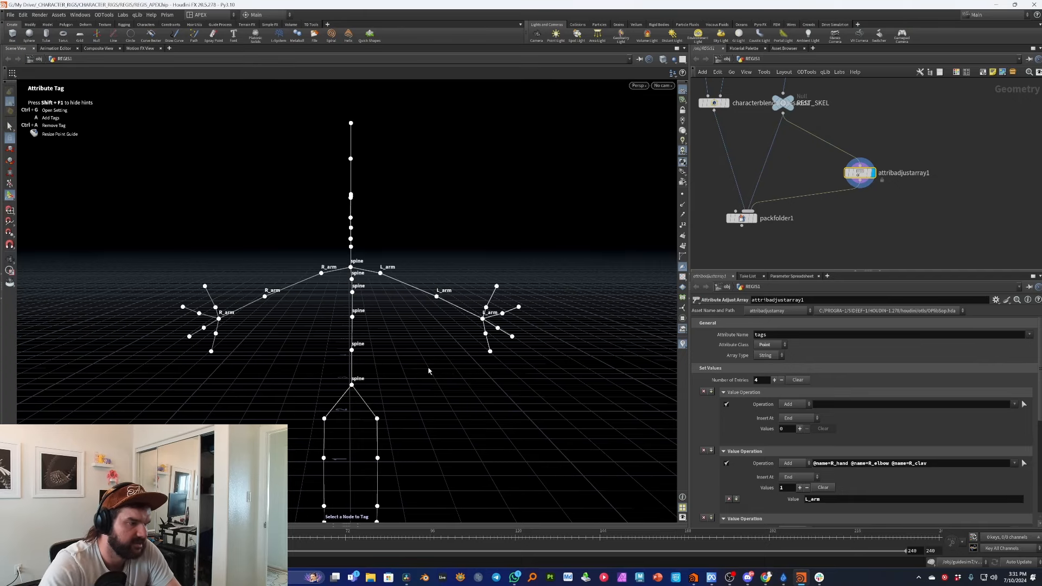
Add the tag hip to the pelvis joint at the bottom of the spine.
alt+middle_drag(426, 421, 422, 334)
alt+drag(421, 334, 370, 328)
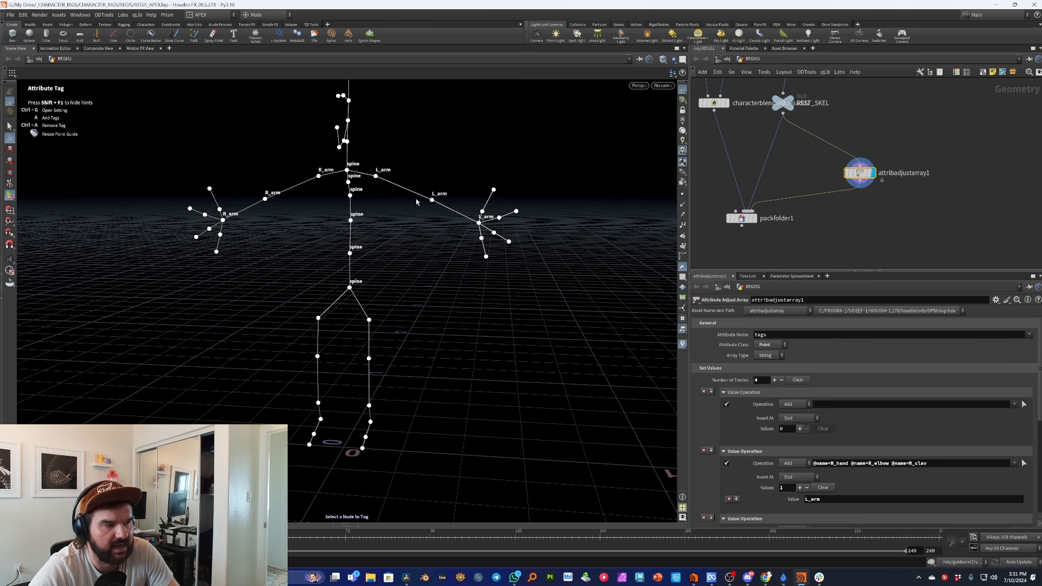
alt+drag(416, 202, 423, 256)
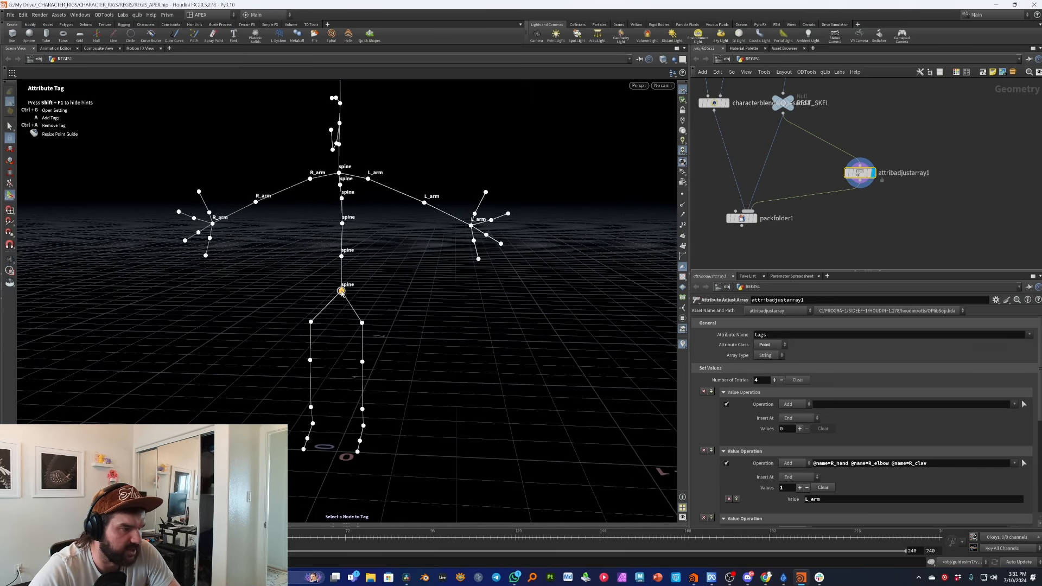
text(ahip)
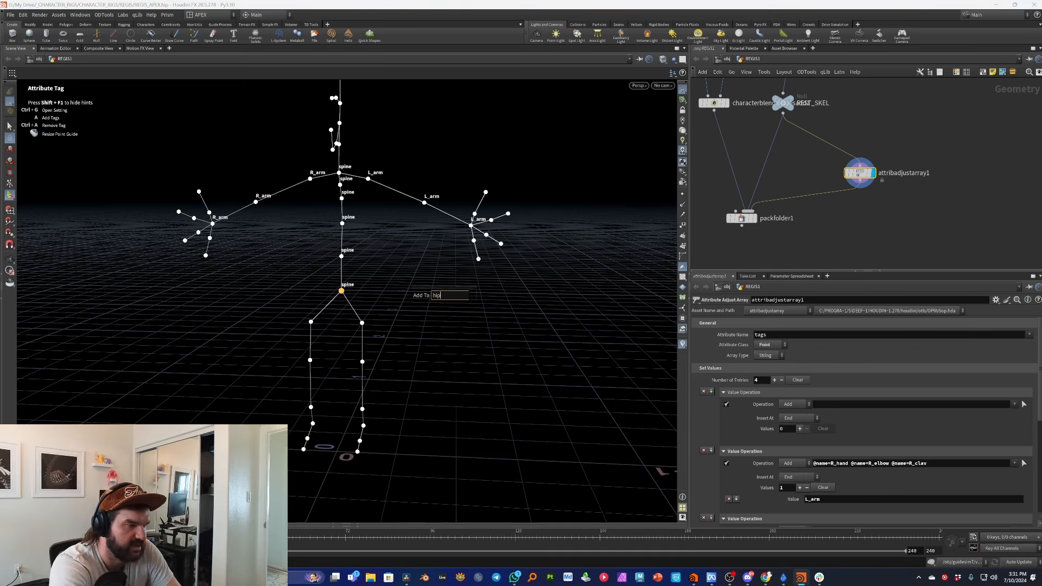
key(Return)
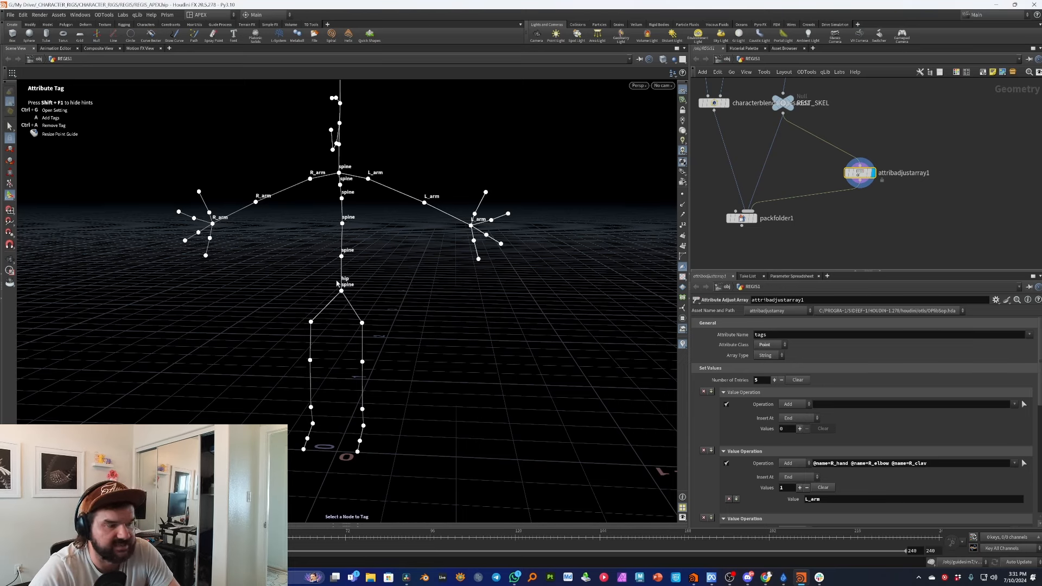
Tag the thigh, knee and ankle joints below the L_arm side as L_leg.
alt+middle_drag(406, 322, 421, 321)
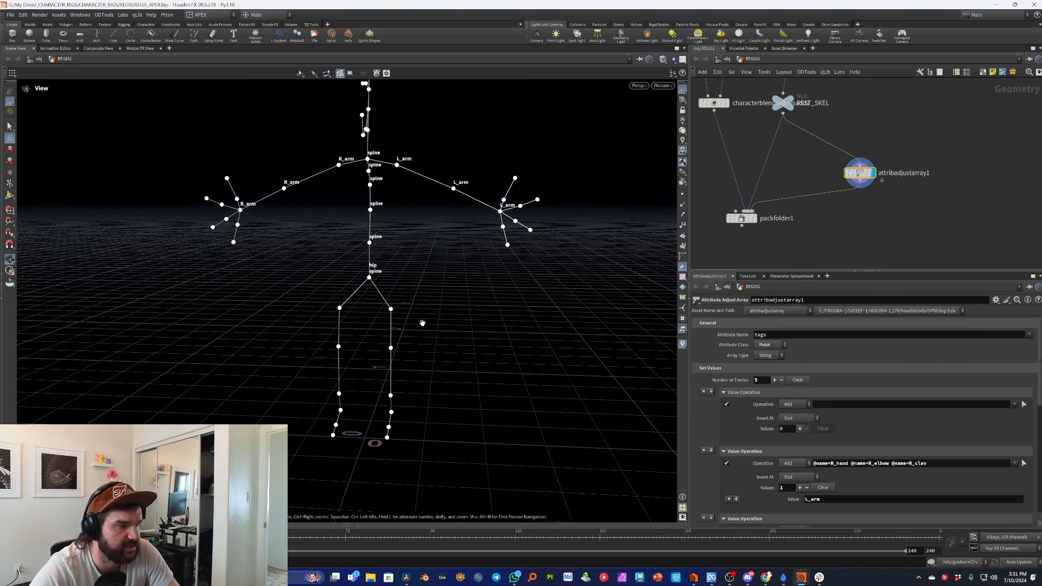
alt+drag(421, 321, 376, 402)
text(a)
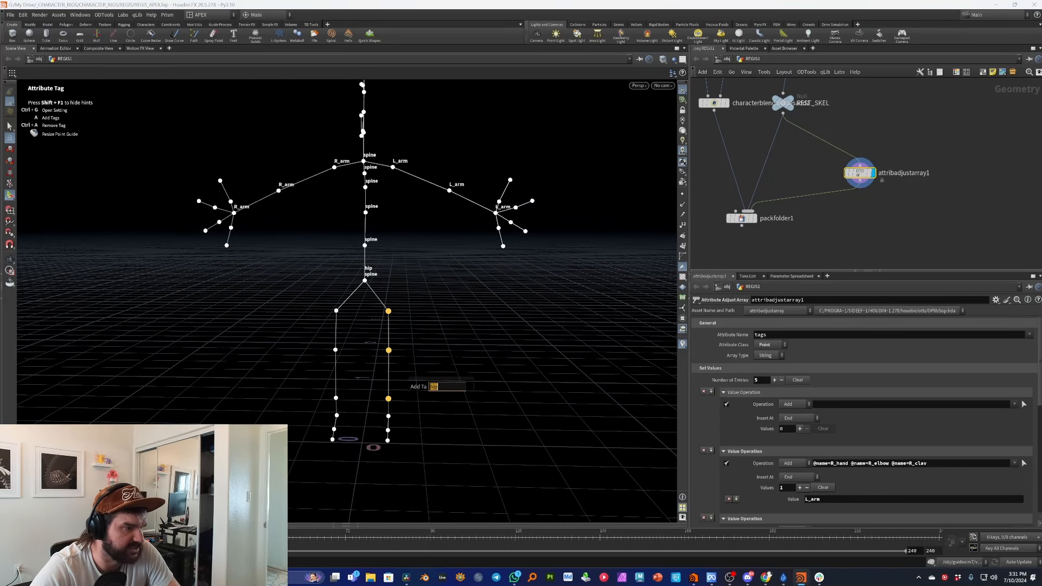
text(L_leg)
key(Return)
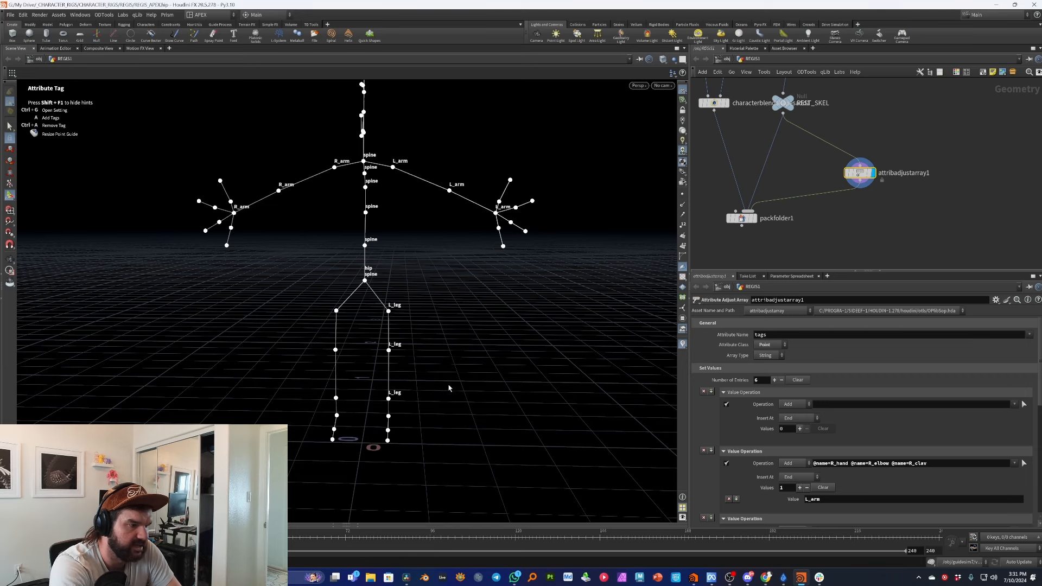
Tag the thigh, knee and ankle joints of the other leg as R_leg.
drag(370, 303, 305, 413)
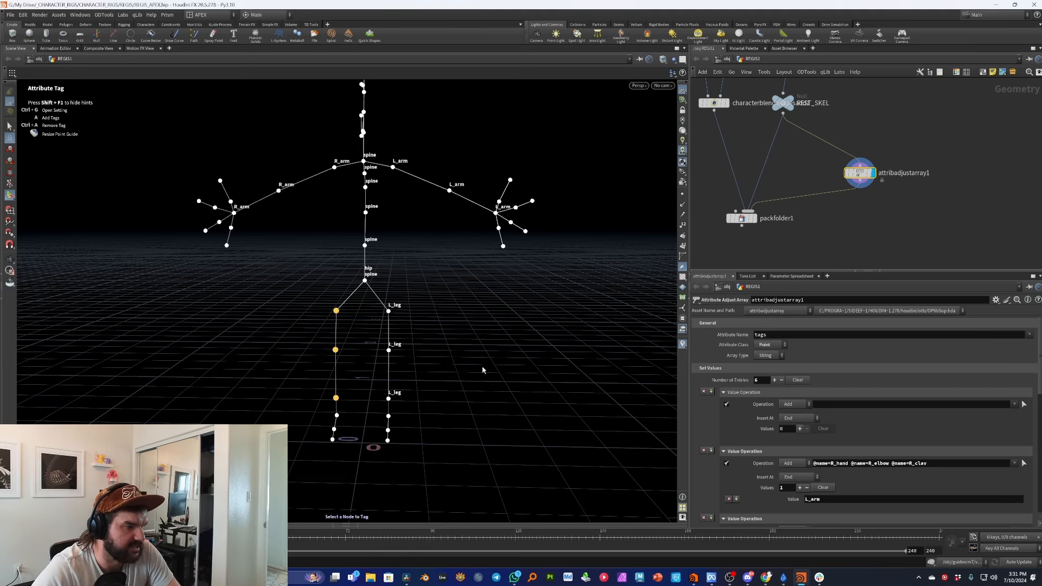
text(a)
text(R)
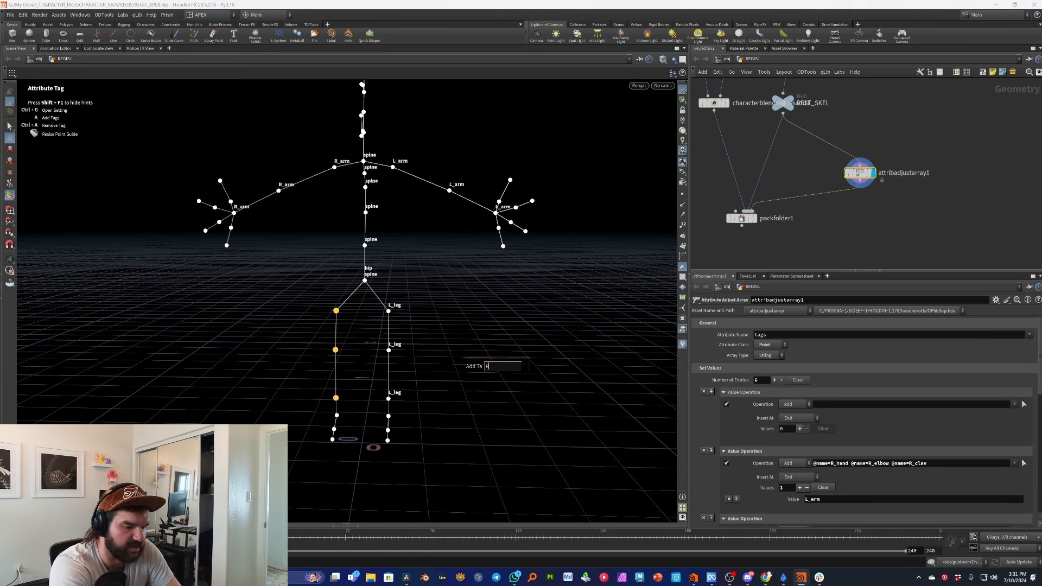
text(_leg)
key(Return)
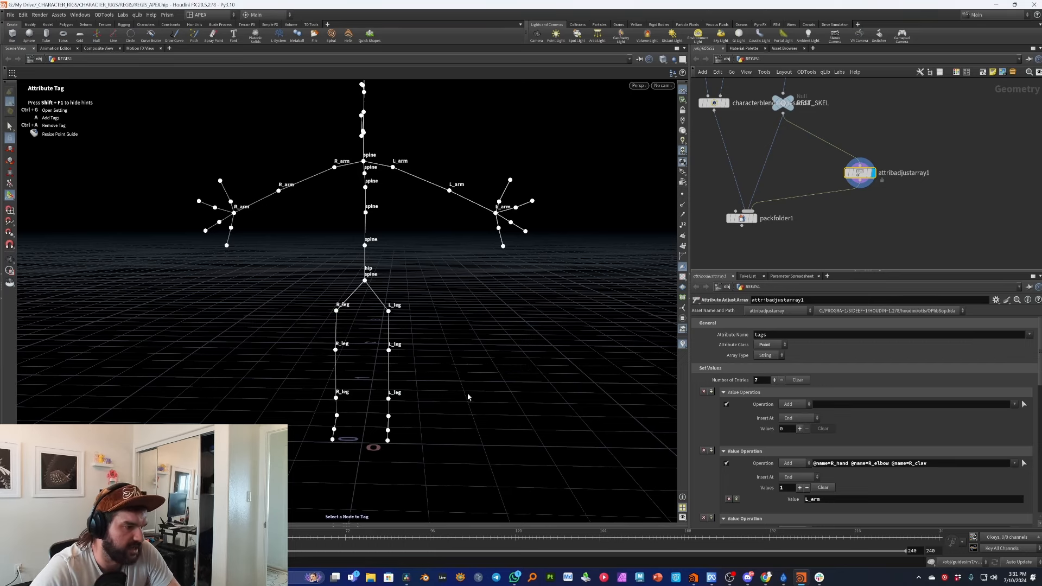
Tag the three lowest joints of both legs as foot.
drag(464, 408, 297, 477)
text(a)
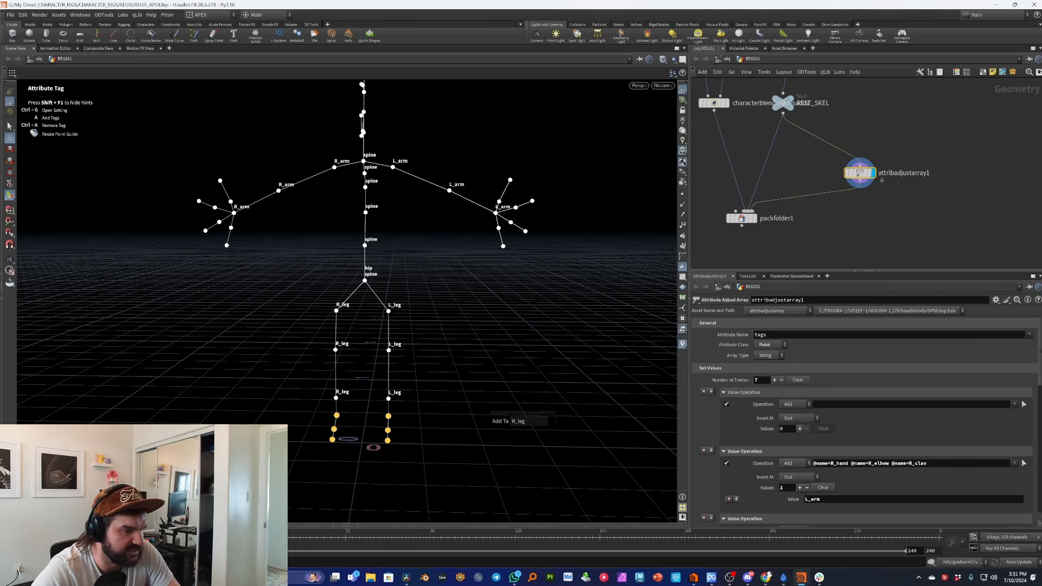
text(fo)
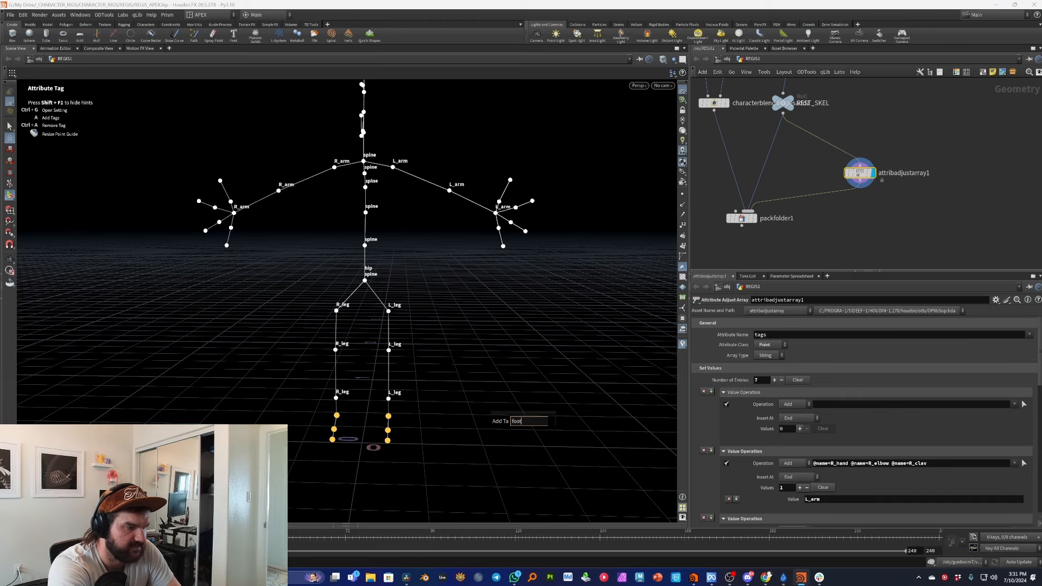
text(ot)
key(Return)
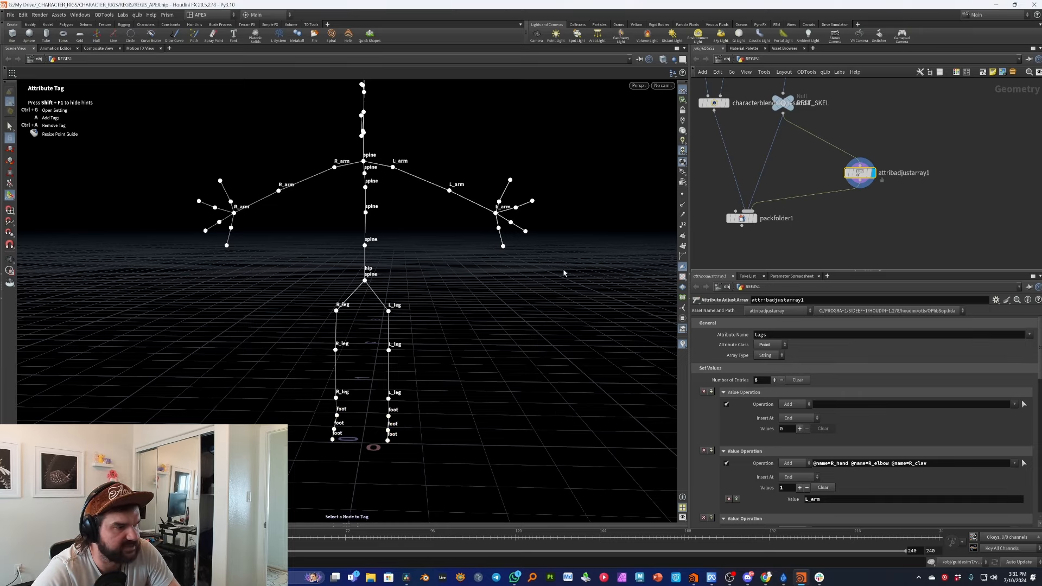
Tag all the finger joints of both hands as fingers.
drag(579, 280, 502, 223)
shift+click(498, 227)
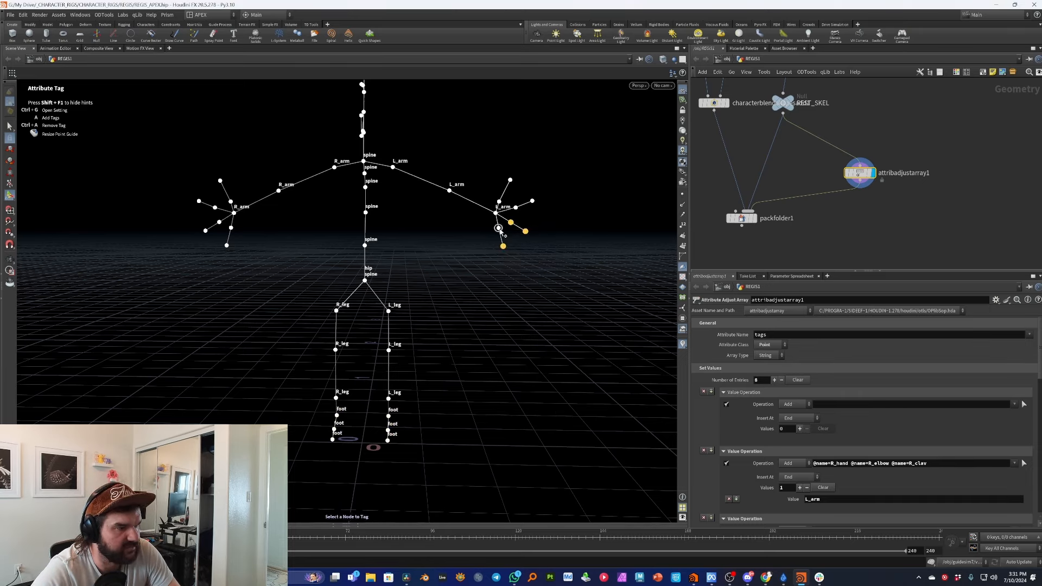
shift+drag(563, 212, 497, 164)
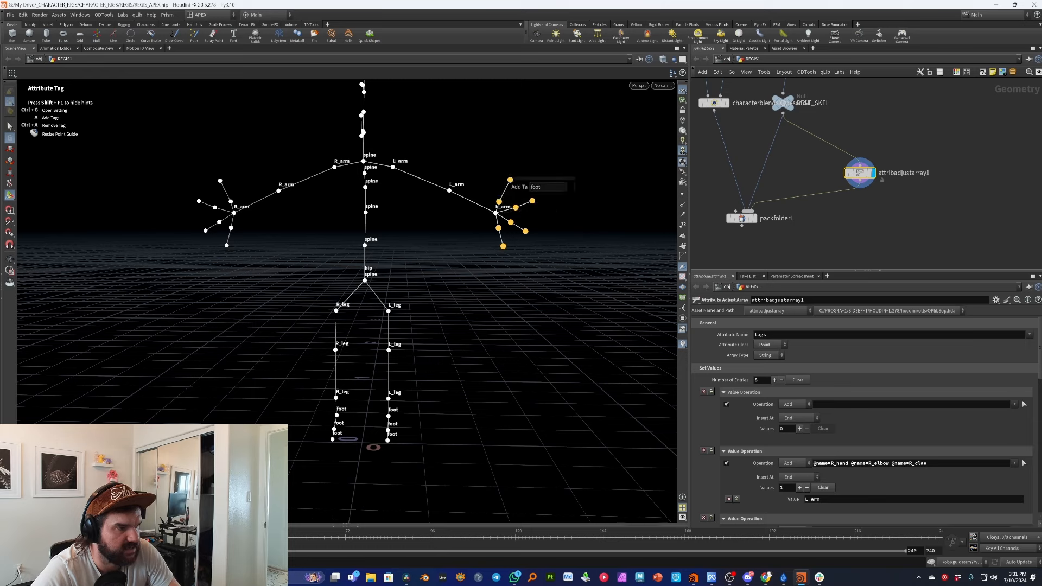
text(afingers)
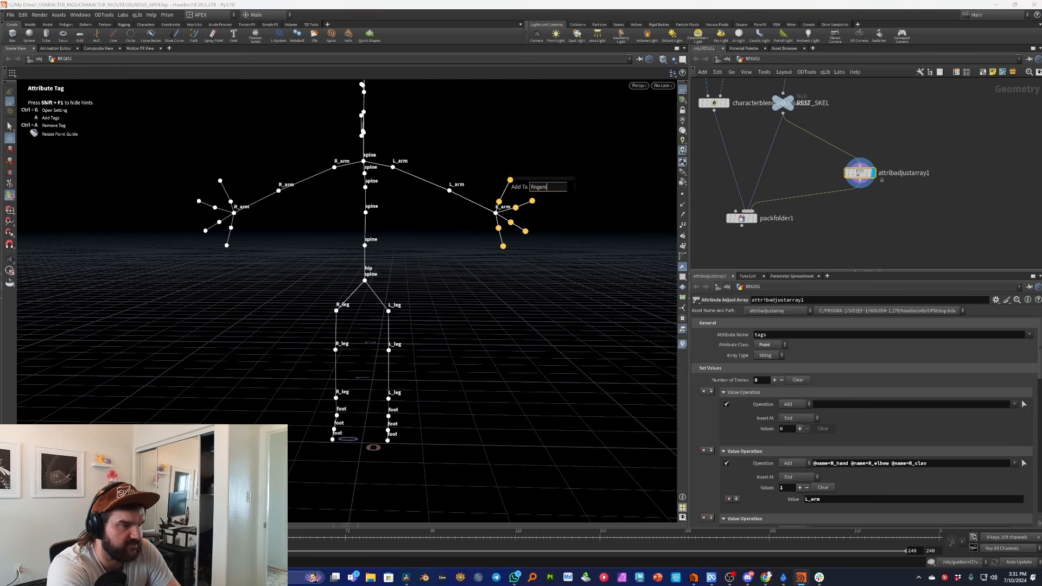
key(Return)
drag(245, 267, 238, 169)
key(a)
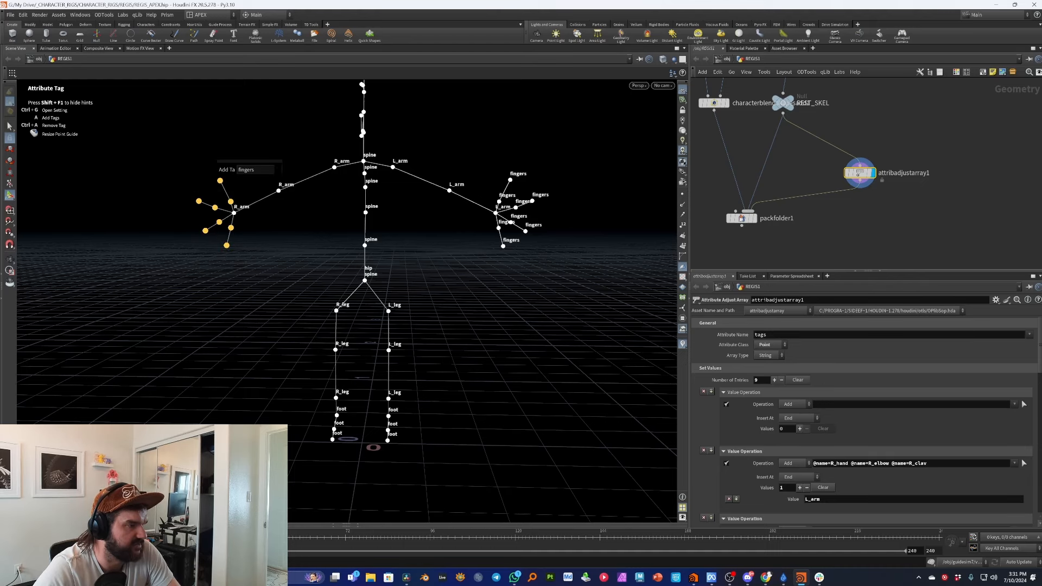
key(Return)
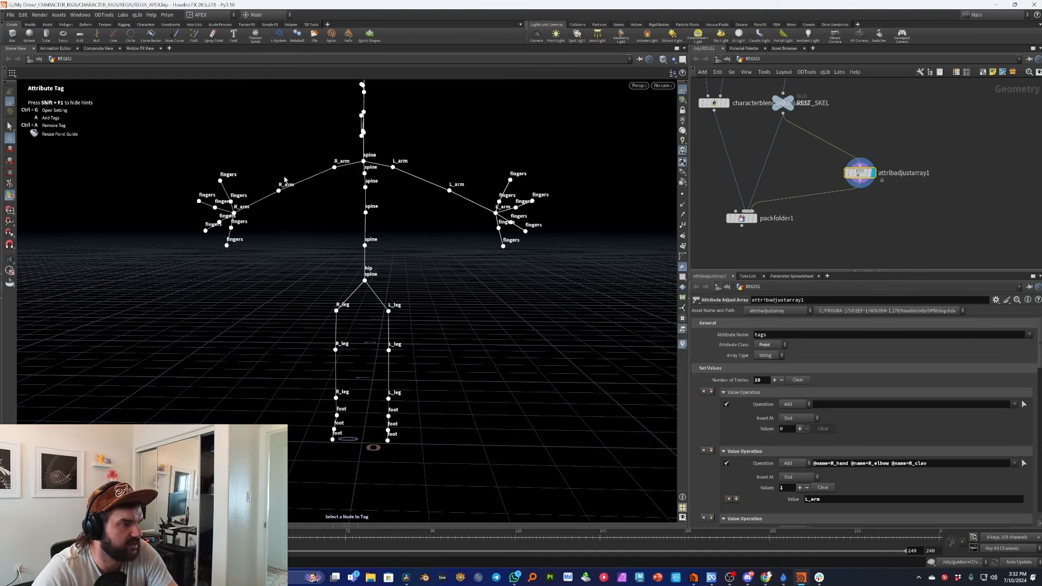
Tag the three joints of the lower chain branching forward from the head as jaw.
key(space+h)
drag(366, 191, 404, 231)
text(ajaw)
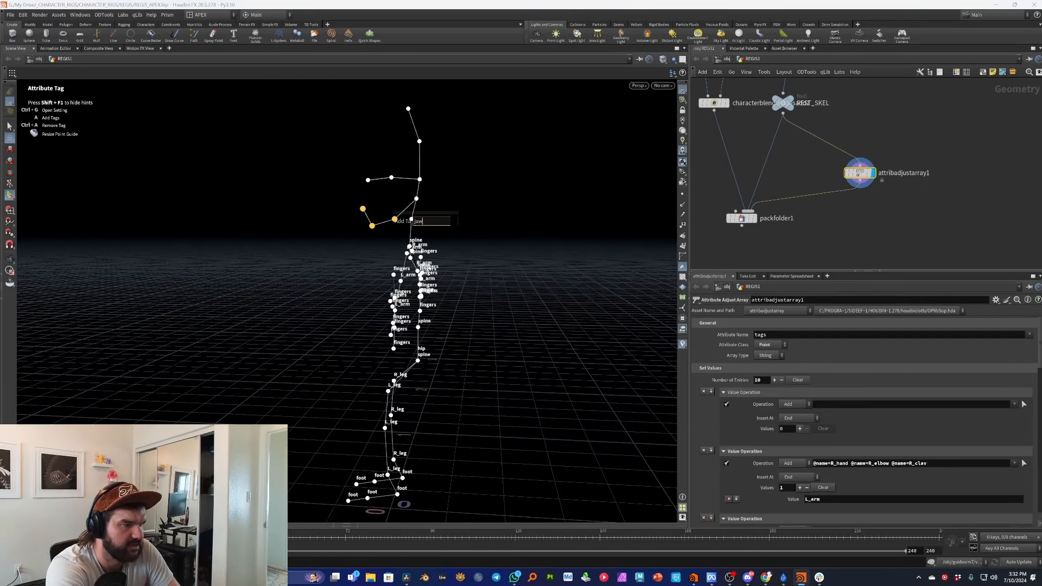
key(Return)
Add the tag head to every joint above the spine, including the jaw chain.
drag(386, 233, 250, 92)
text(ahead)
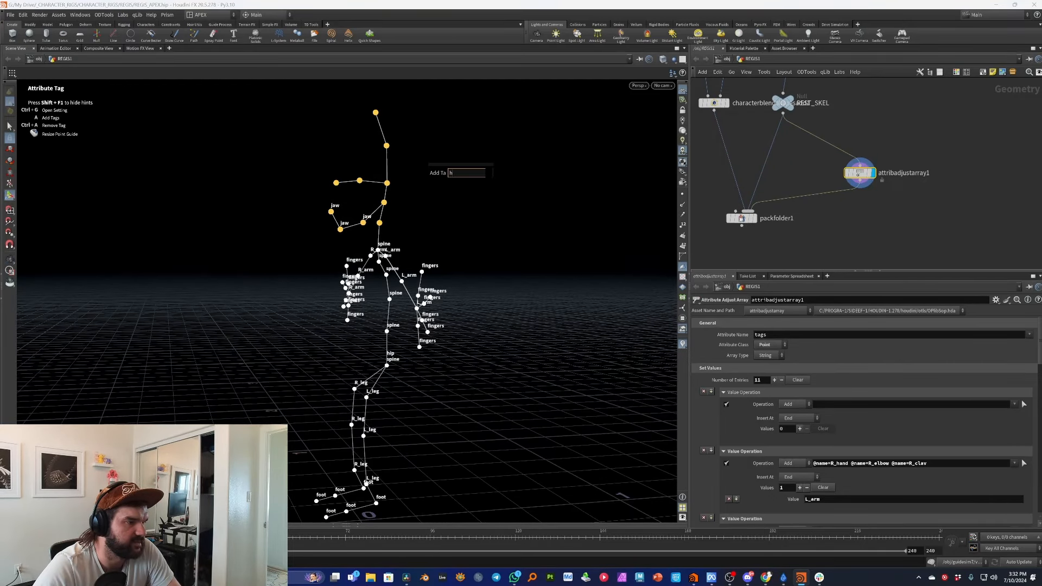
key(Return)
Add the tag fbik to both hands, the topmost spine joint, the pelvis, each leg's first foot joint and the head joint where the jaw branches off.
key(Escape)
drag(468, 174, 453, 221)
key(Return)
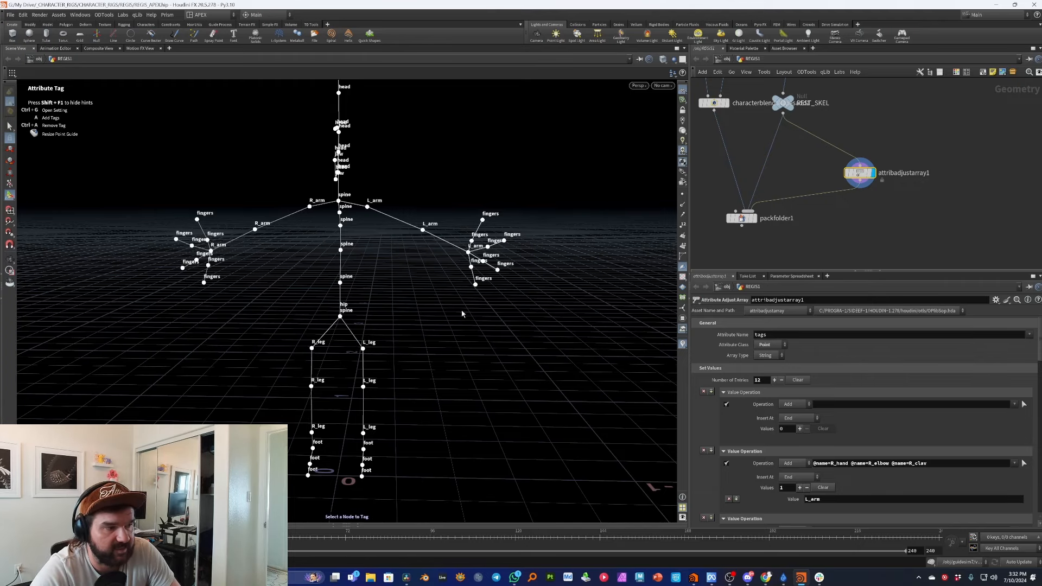
click(467, 253)
shift+click(211, 250)
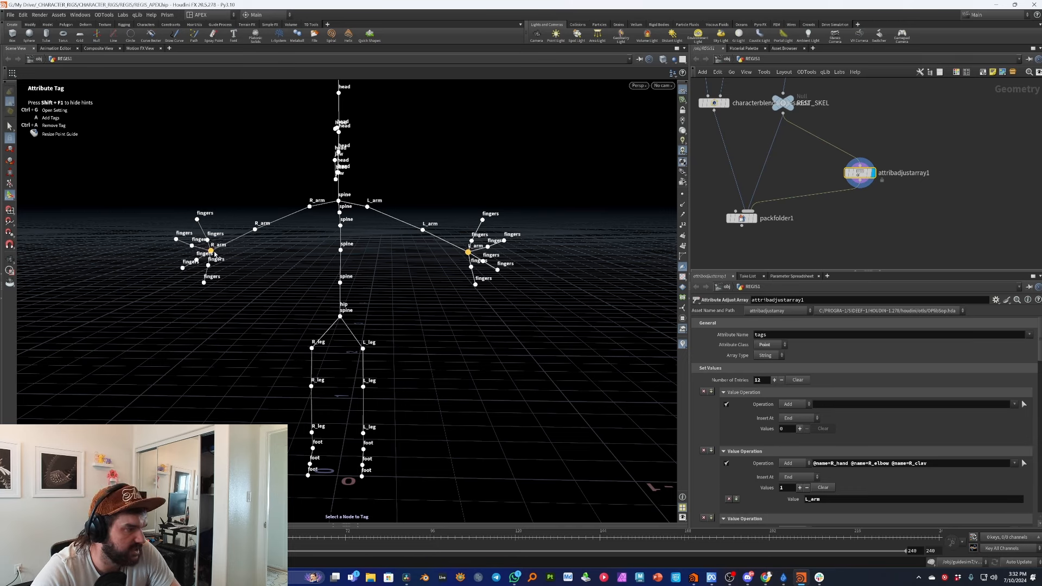
shift+click(338, 201)
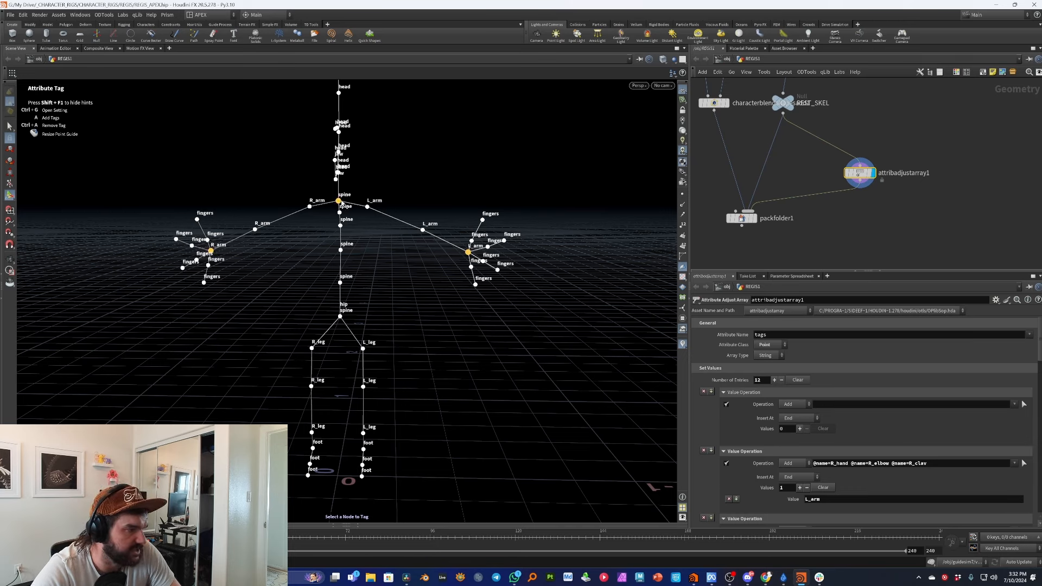
shift+click(339, 316)
shift+click(363, 449)
shift+click(312, 448)
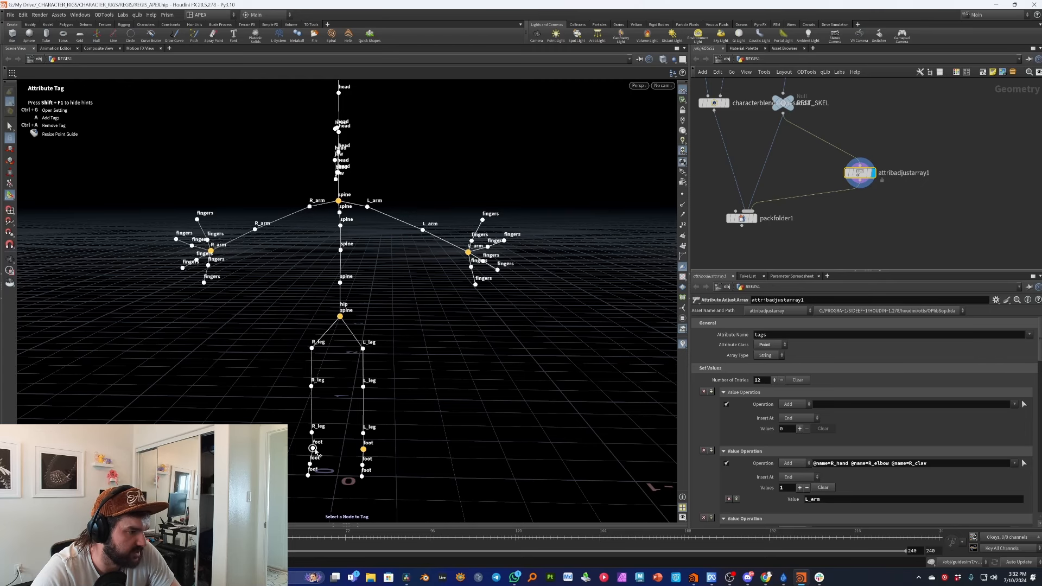
key(Escape)
drag(349, 228, 379, 227)
key(Return)
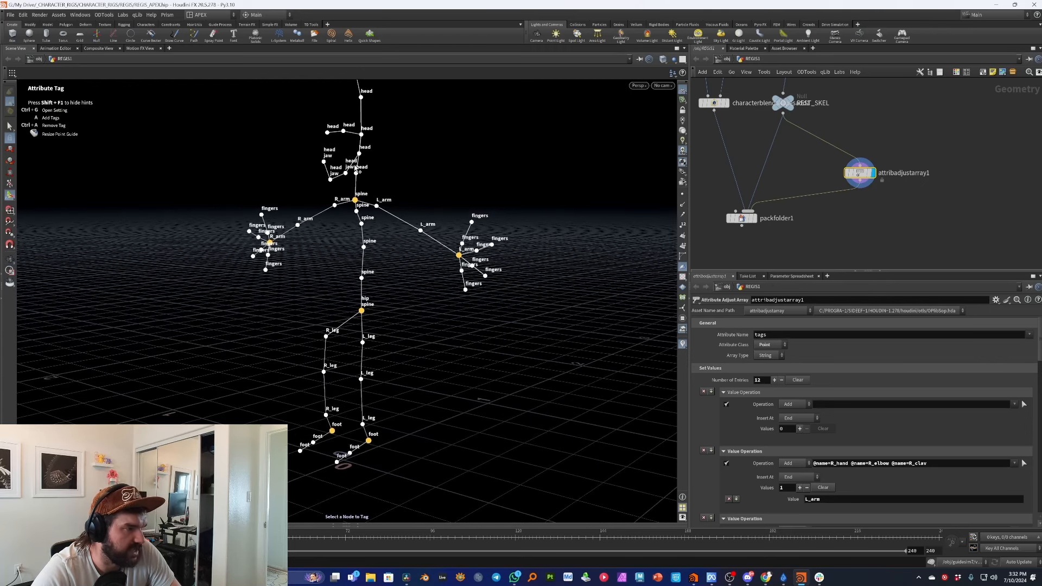
shift+click(358, 155)
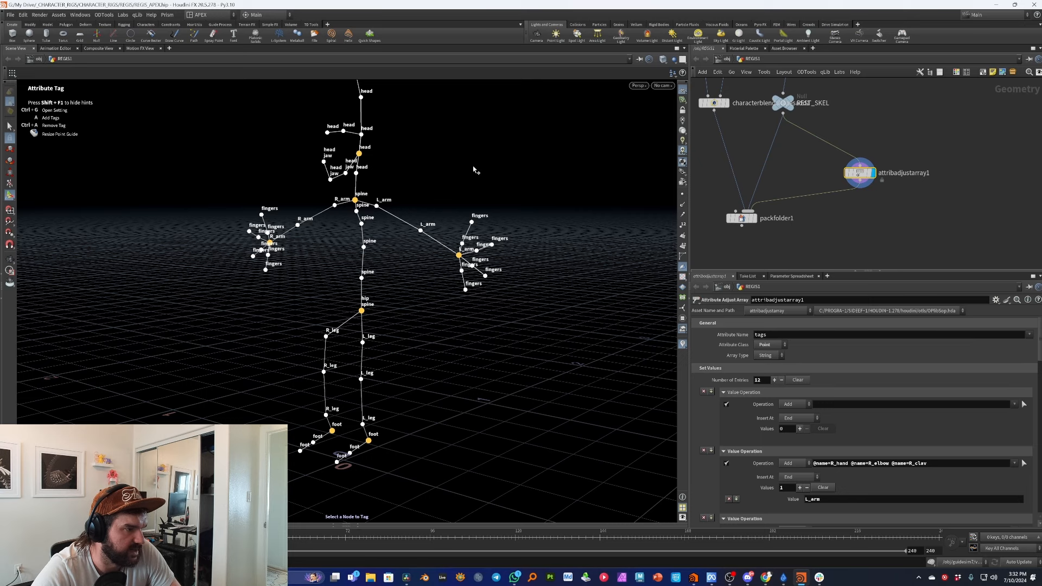
key(a)
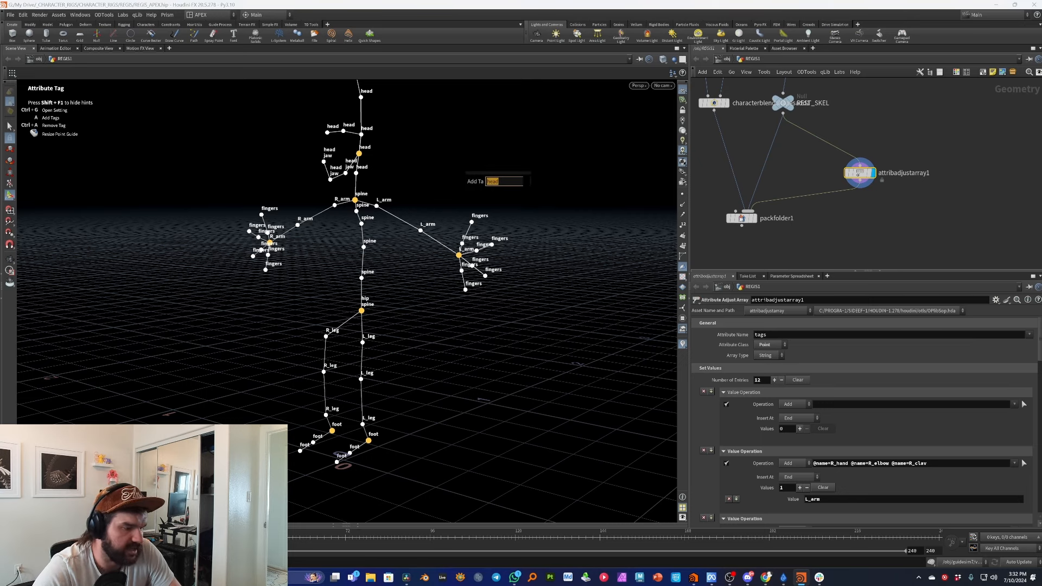
text(fbik)
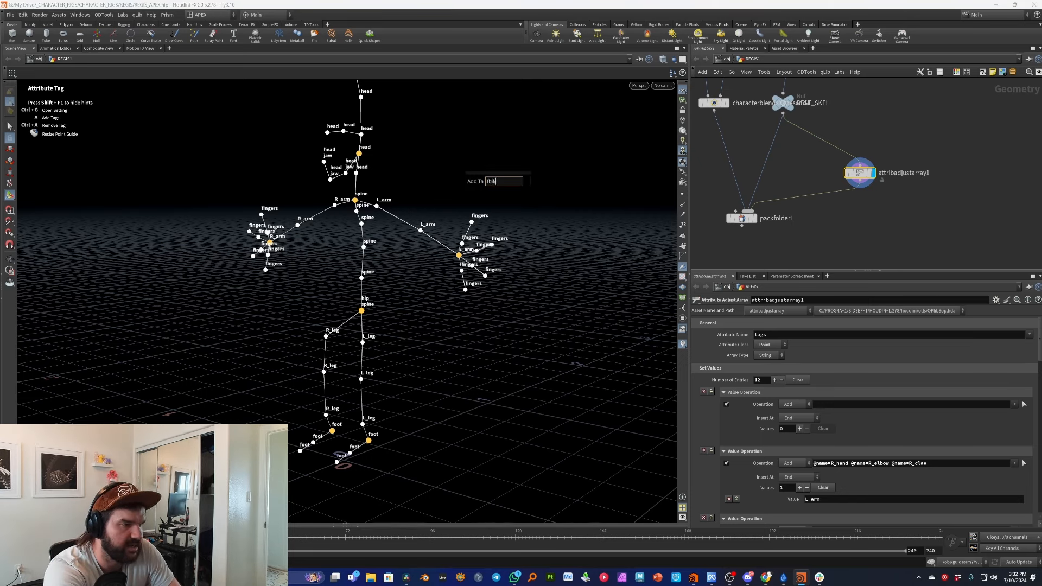
key(Return)
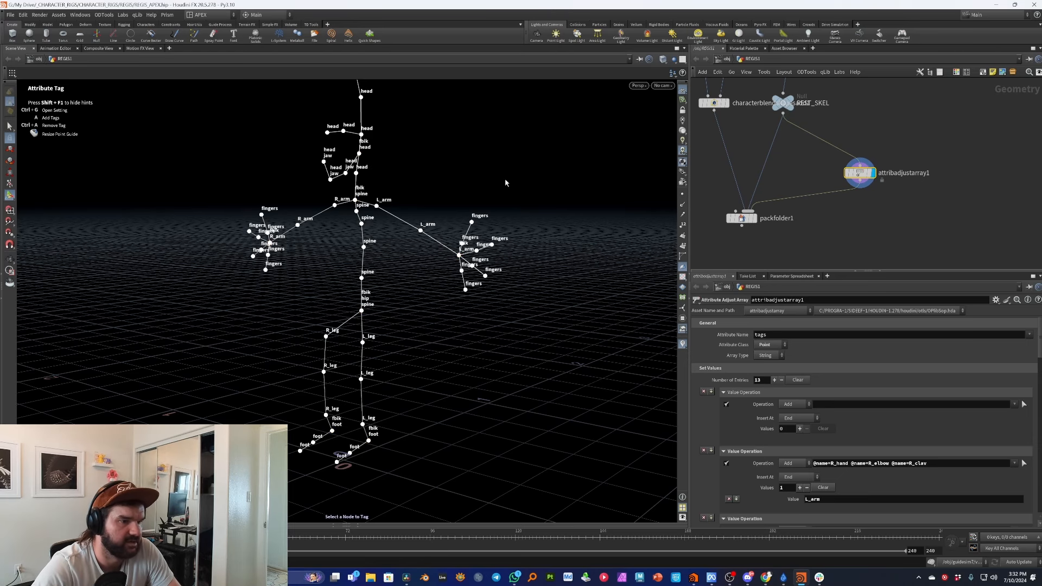
Display packfolder1 and rename its characterblendshapesadd1 entry to Base.
key(Escape)
drag(323, 286, 368, 285)
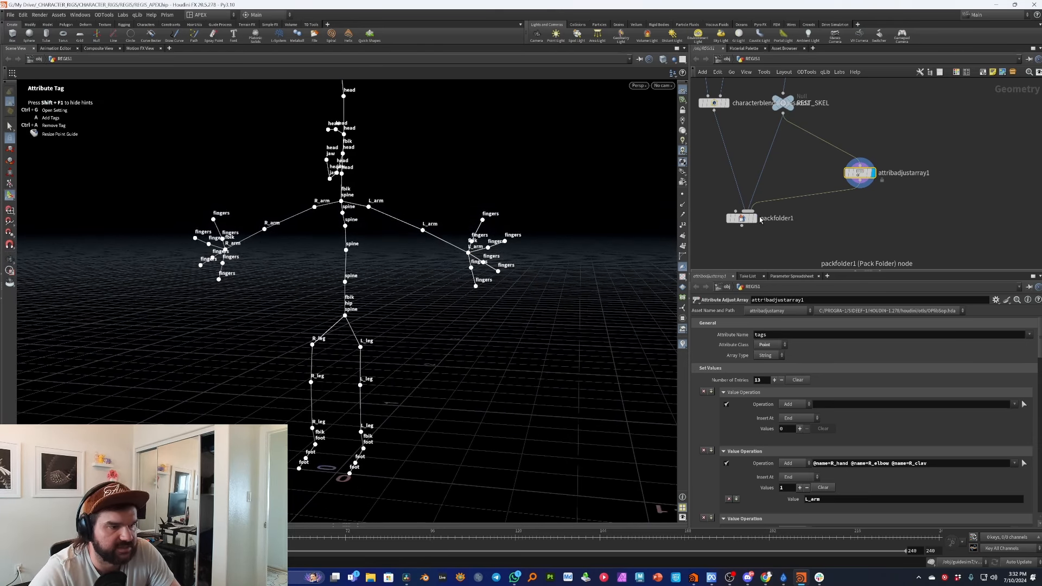
click(741, 218)
key(r)
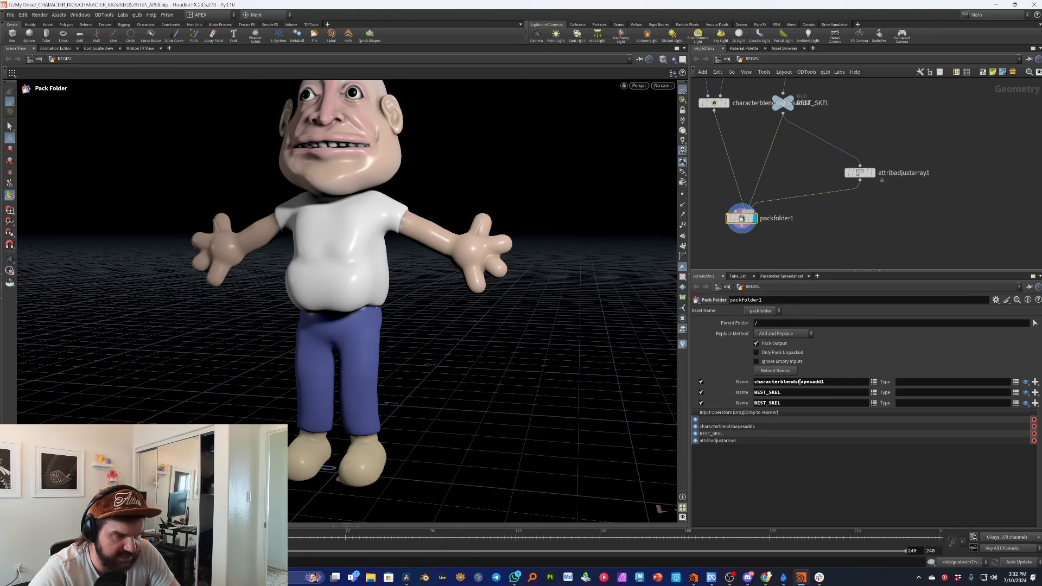
double_click(818, 385)
double_click(791, 393)
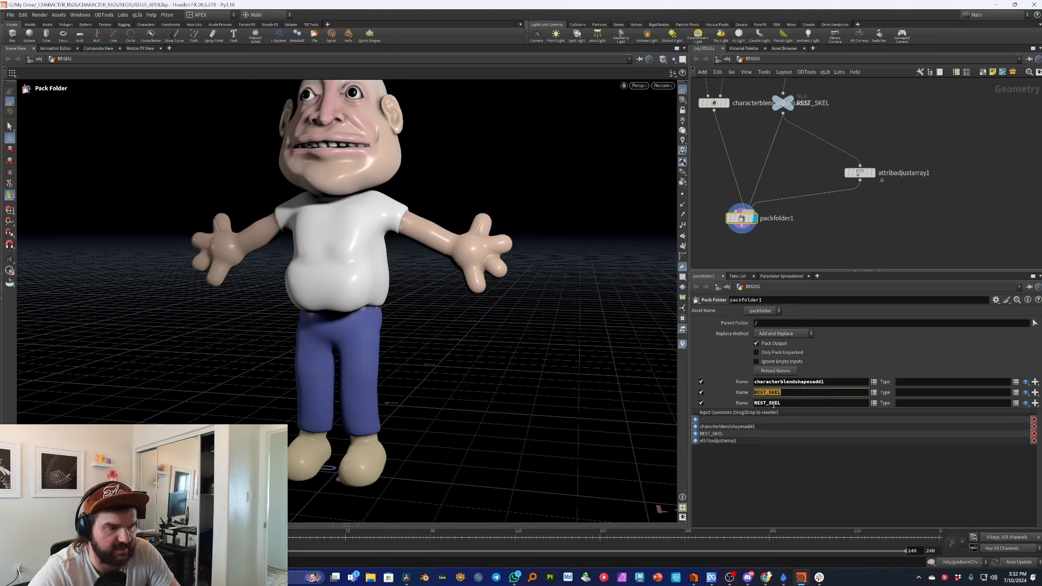
click(918, 381)
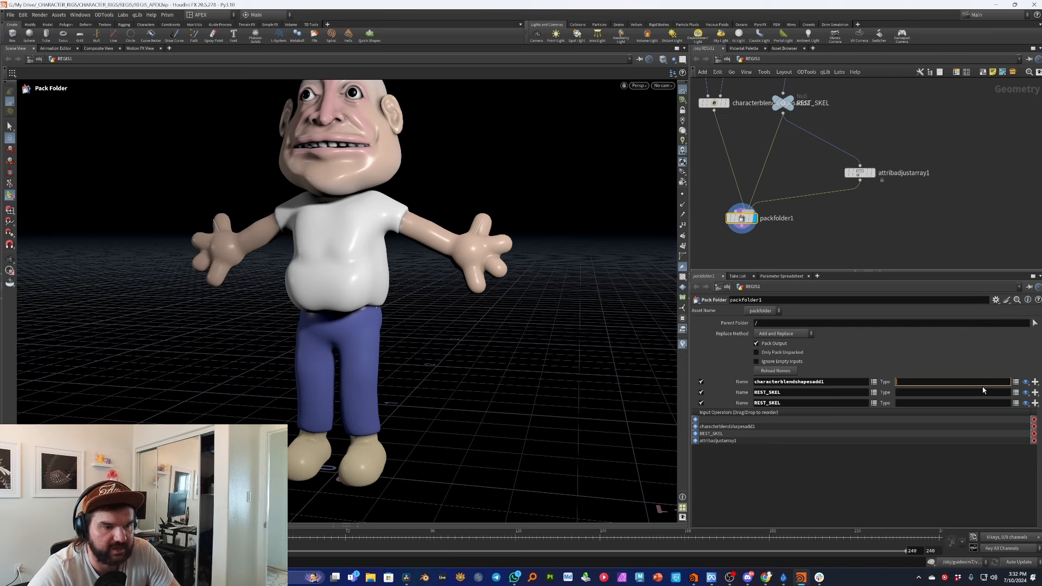
click(859, 385)
double_click(859, 385)
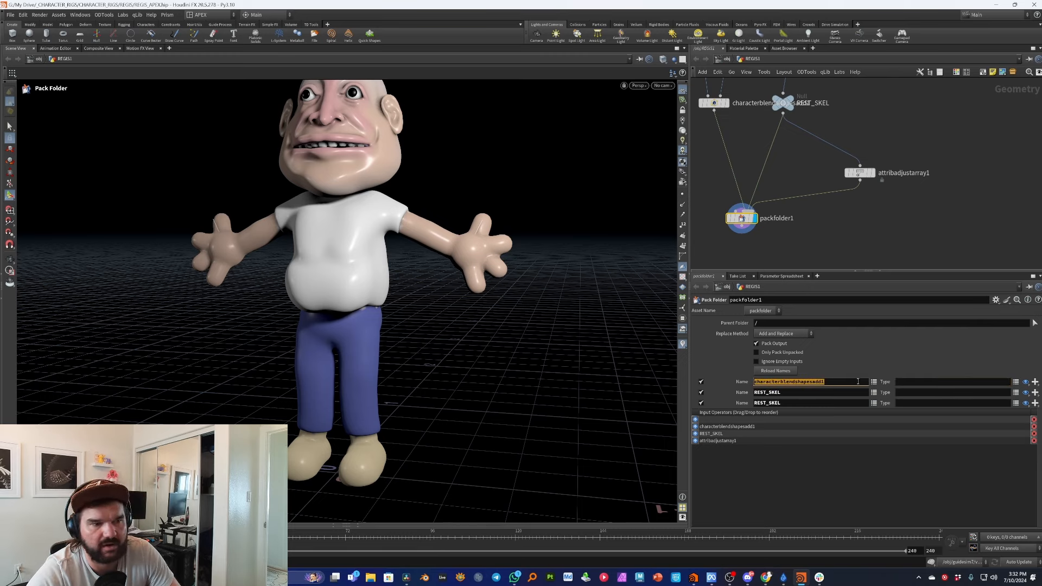
text(Base)
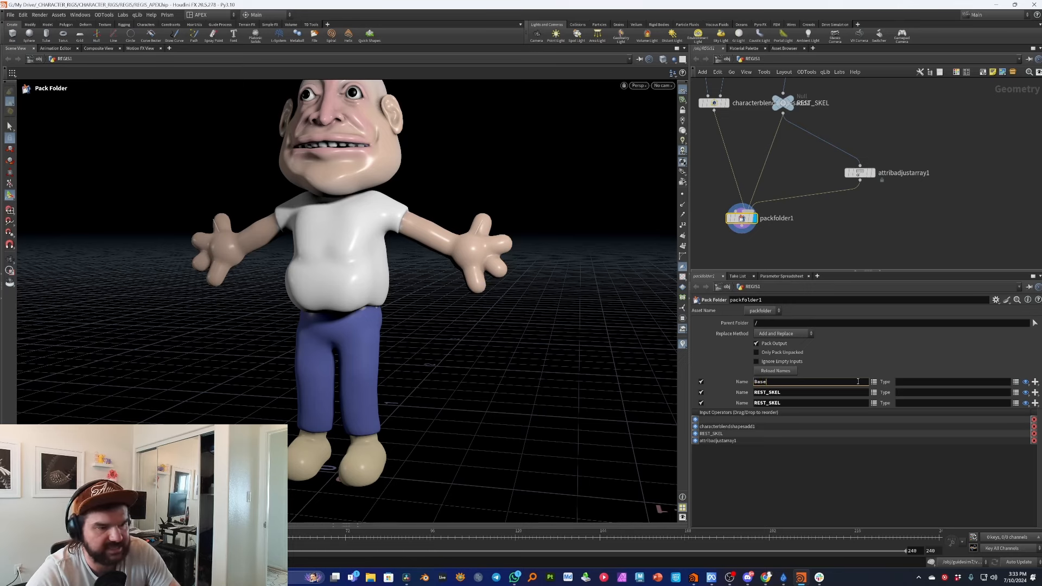
key(Return)
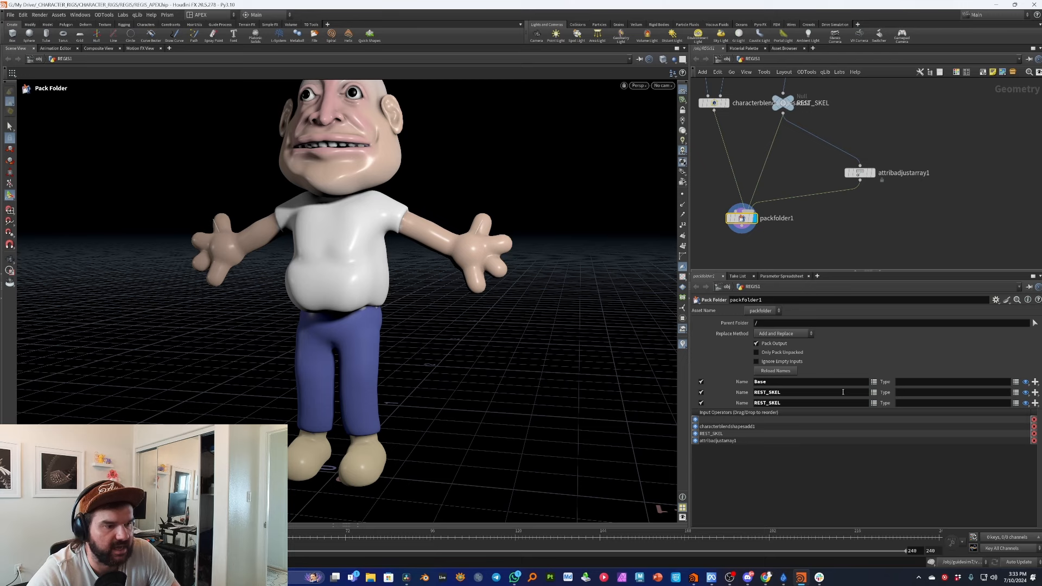
Rename the rest skeleton's pack entry to Base and the tagged skeleton's entry to Guides.
double_click(842, 392)
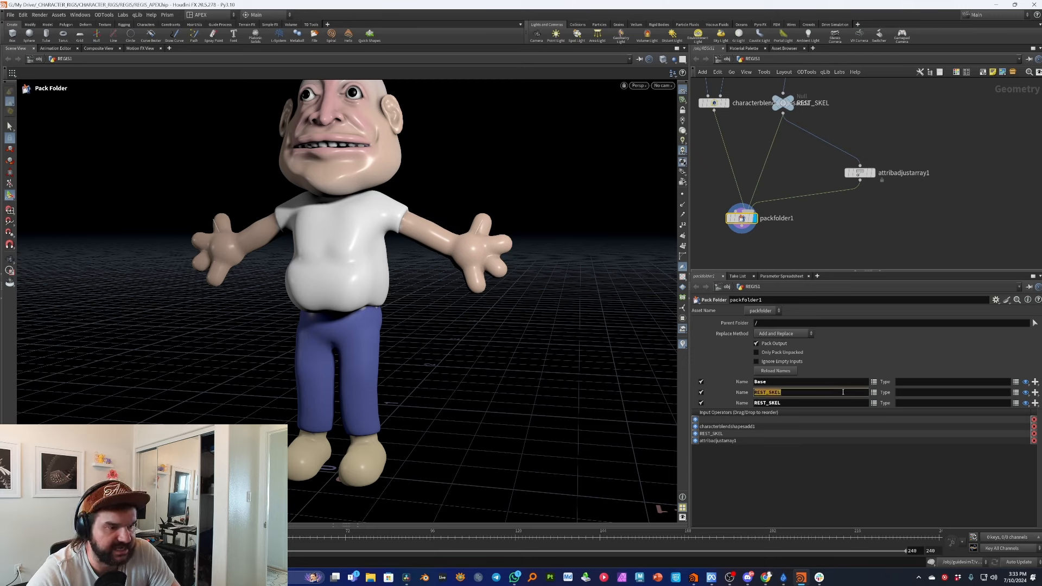
text(Base)
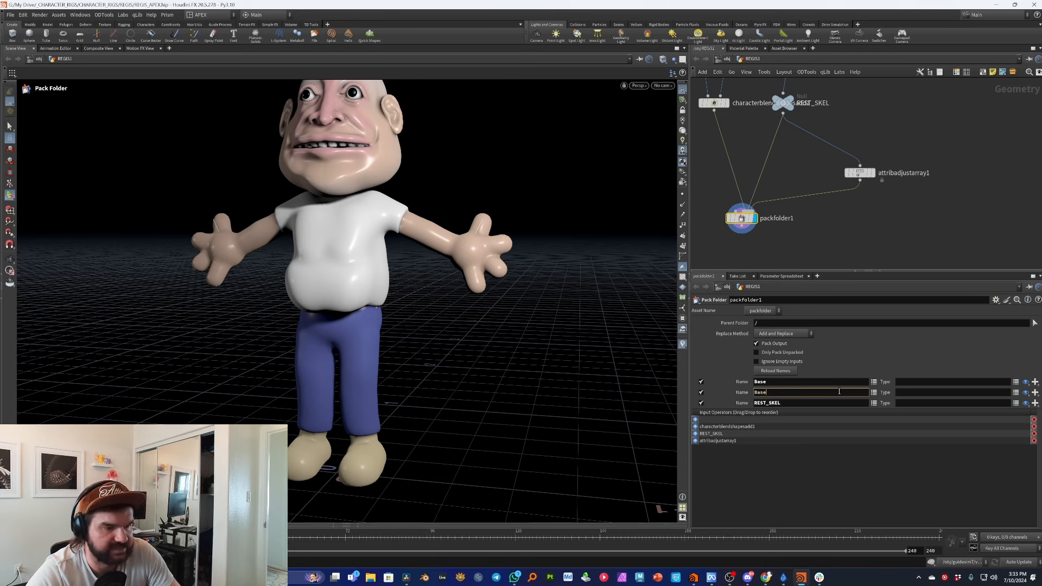
key(Return)
double_click(824, 402)
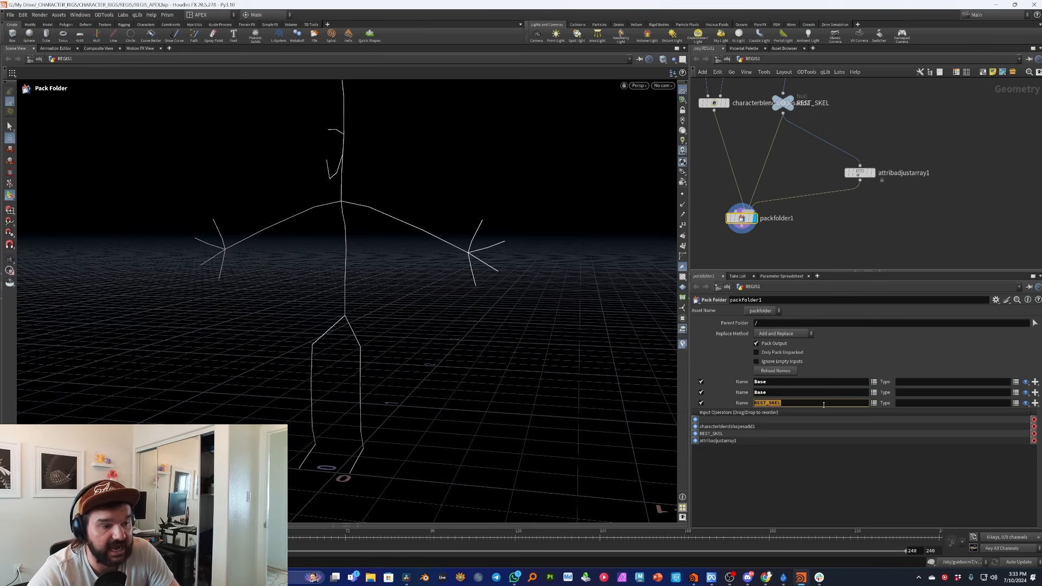
text(Guides)
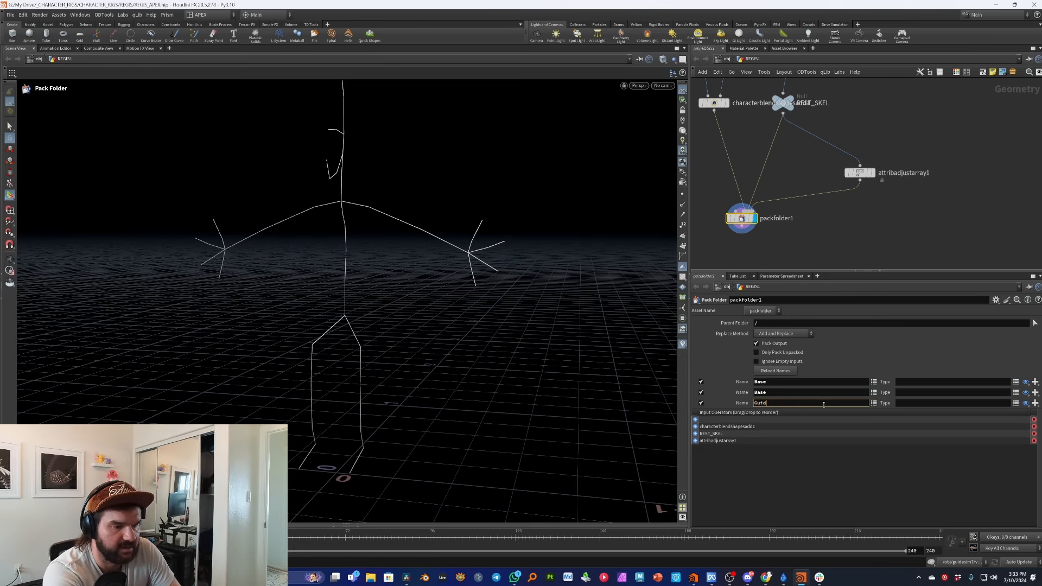
key(Return)
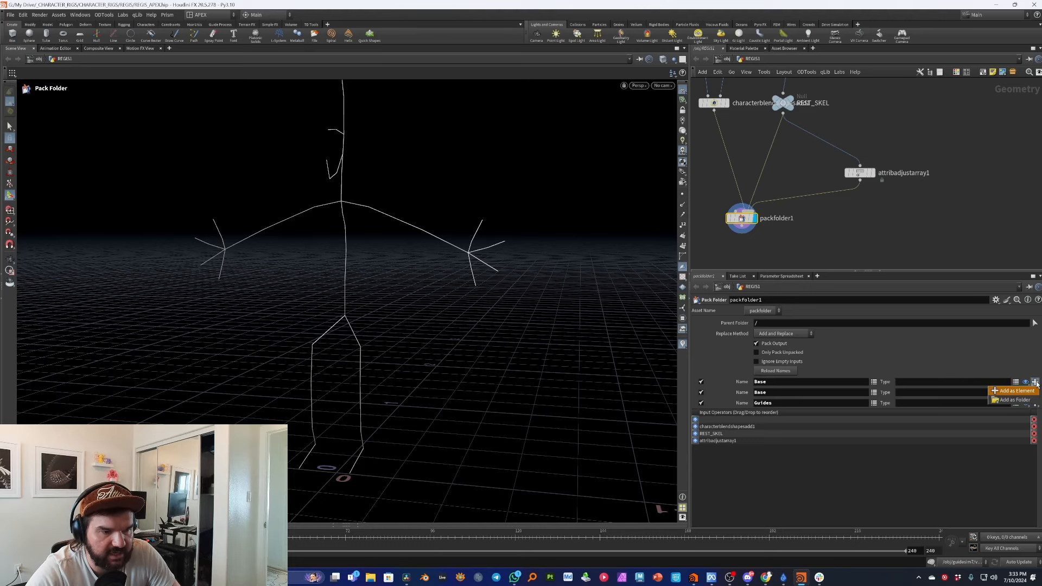
Set the type of the character geometry's Base entry to Shape.
click(1015, 382)
click(1015, 382)
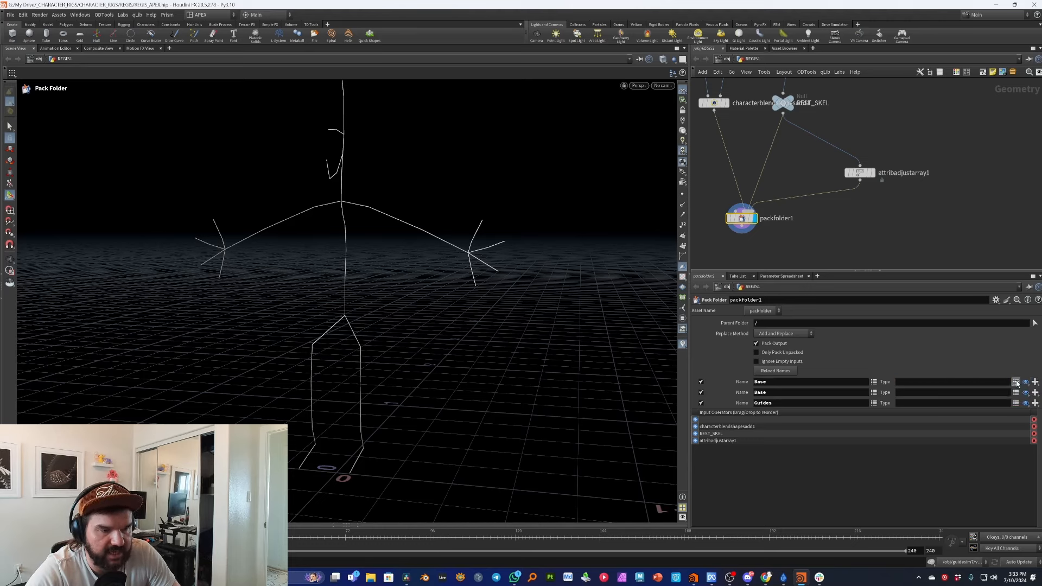
click(1016, 382)
click(1015, 378)
click(1015, 380)
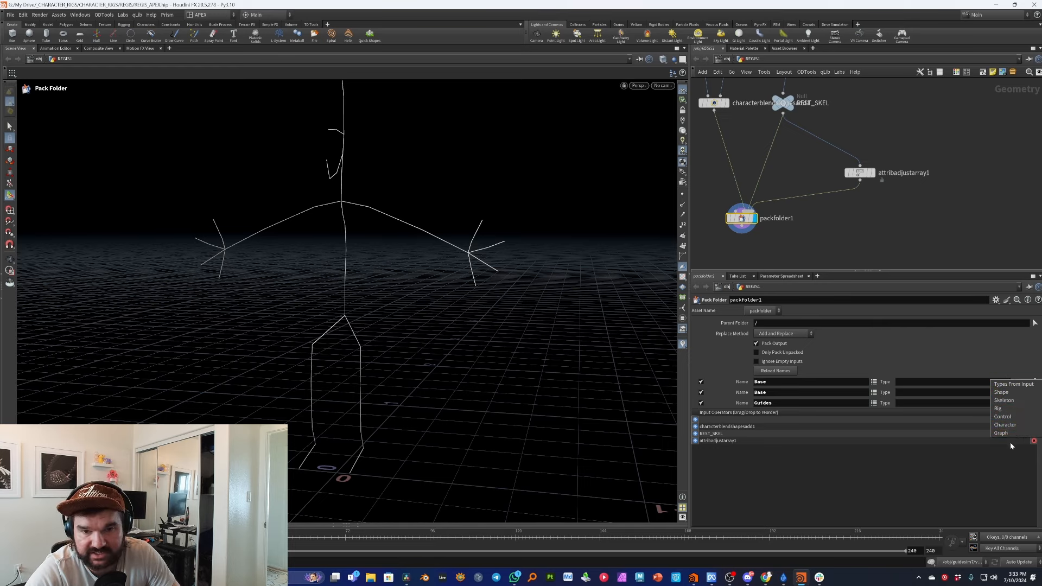
click(1002, 363)
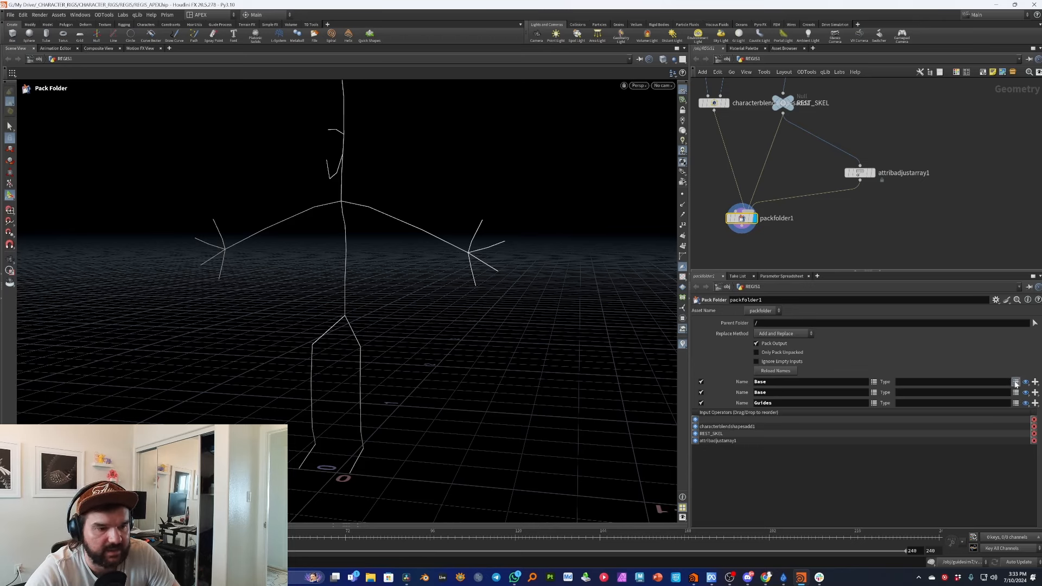
click(1017, 392)
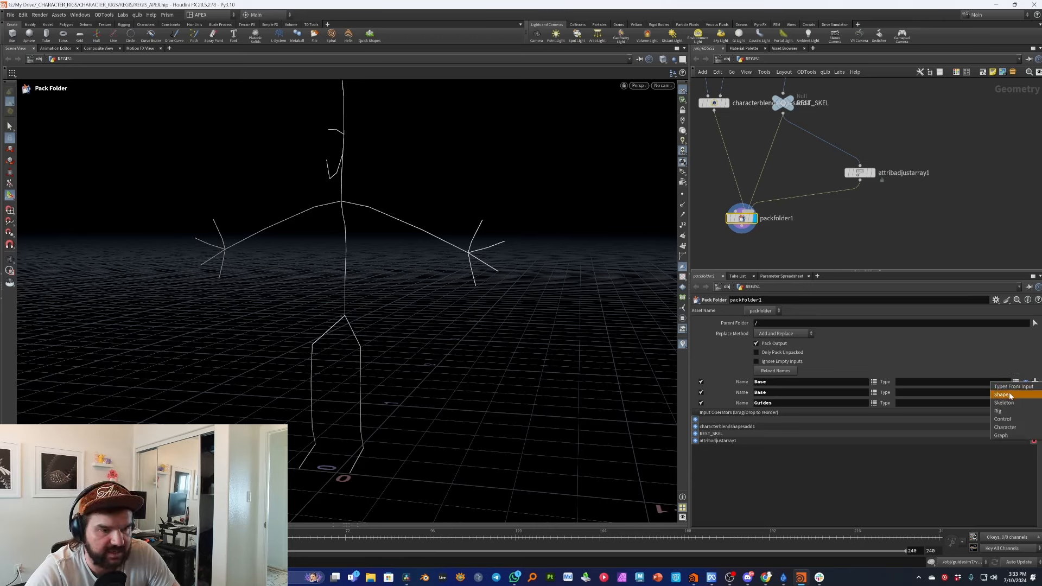
click(1010, 395)
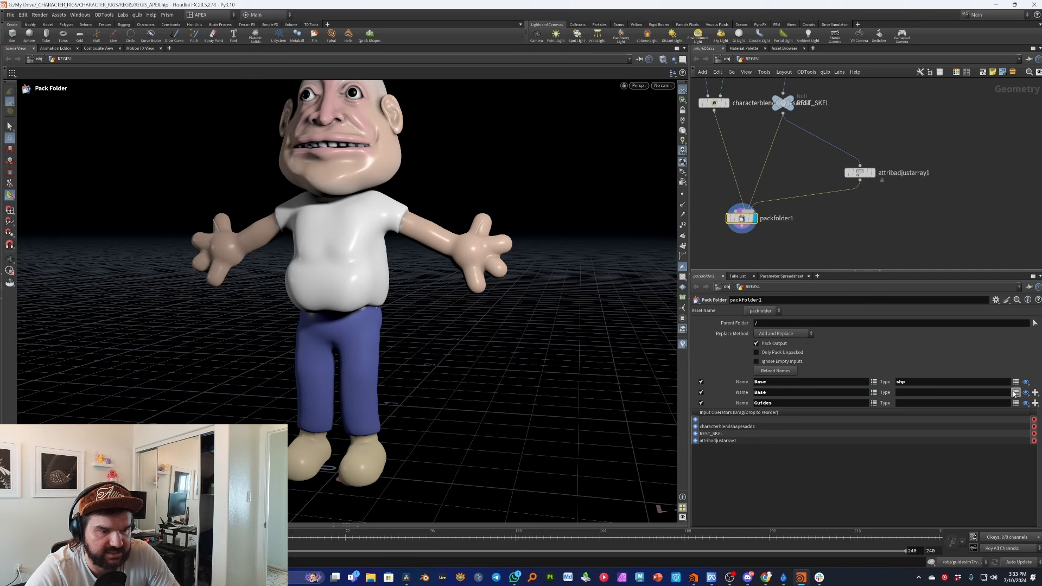
Set the type of the rest skeleton's Base entry and the Guides entry to Skeleton.
click(1015, 393)
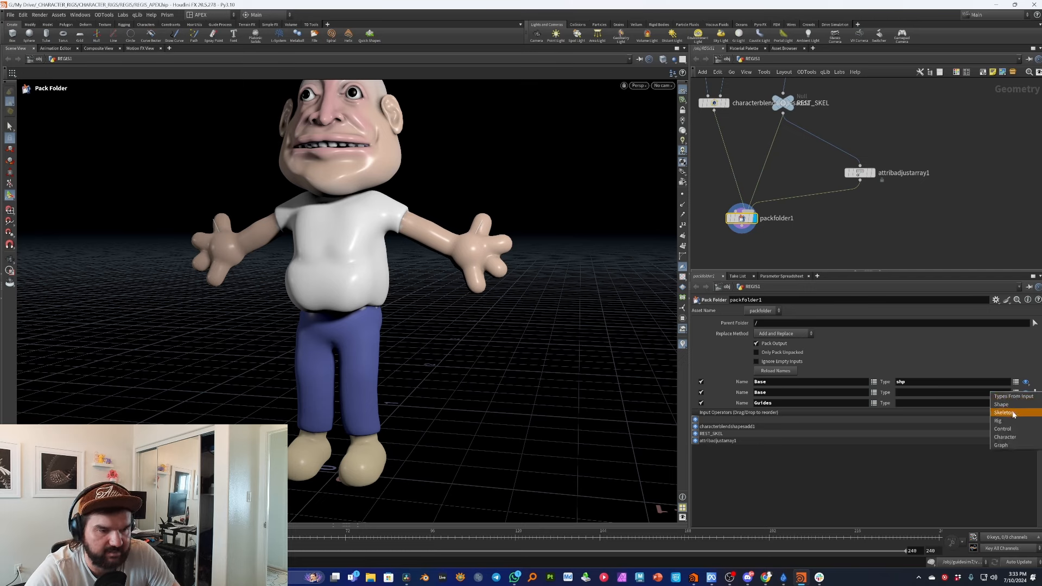
click(1012, 413)
click(1015, 403)
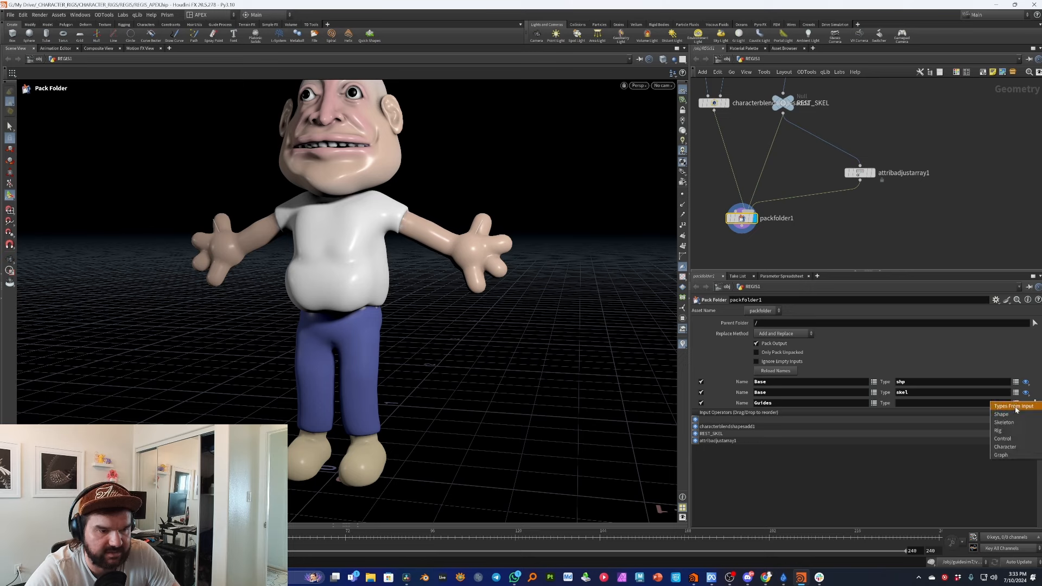
click(1004, 422)
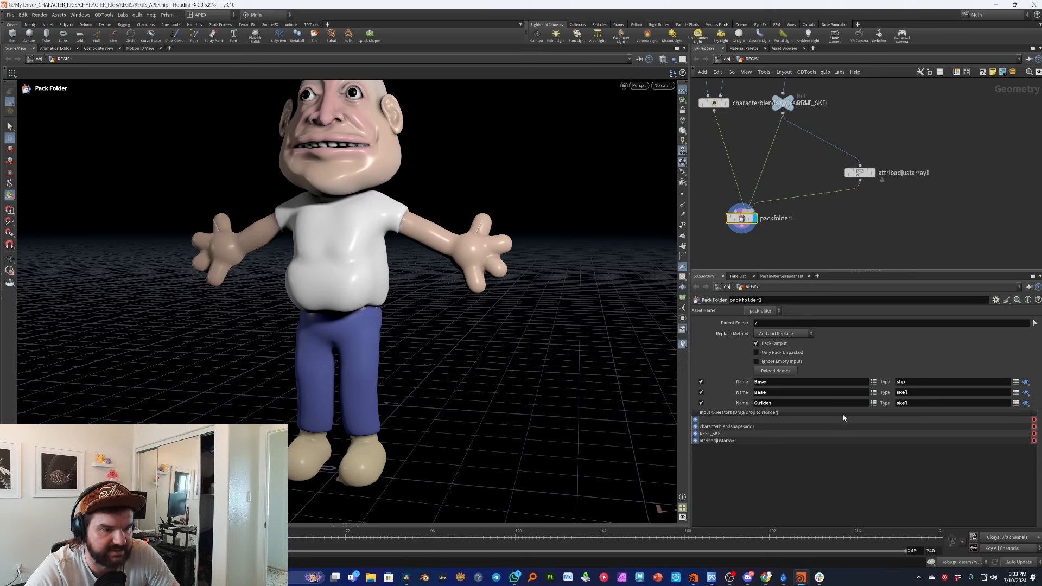
Examine the packed character in the viewport and the node information of packfolder1.
click(852, 224)
middle_drag(802, 232, 812, 195)
scroll(879, 174, down, 3)
scroll(871, 177, up, 3)
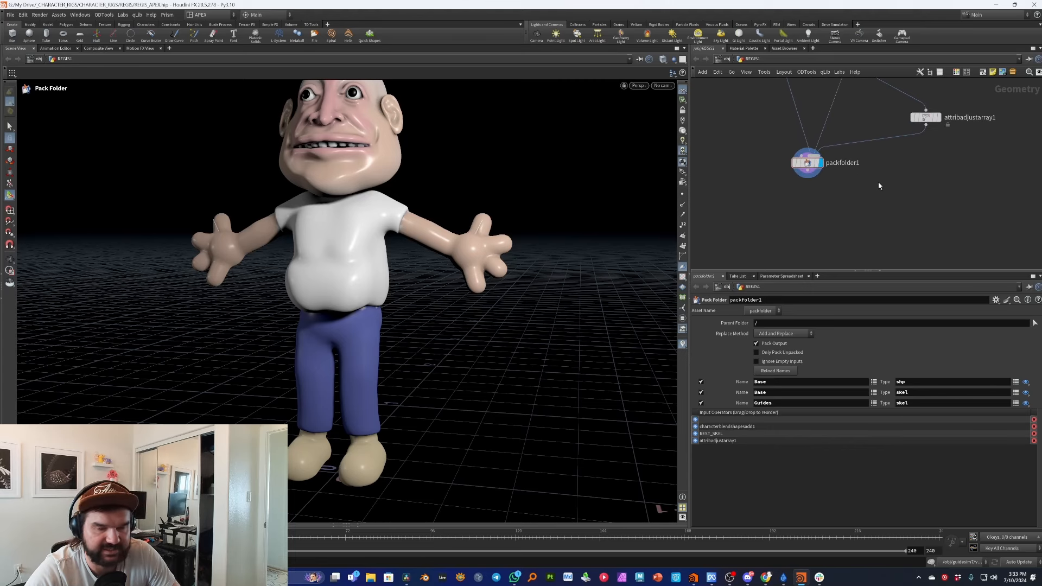
alt+right_drag(395, 281, 367, 278)
alt+drag(367, 278, 383, 270)
middle_click(806, 163)
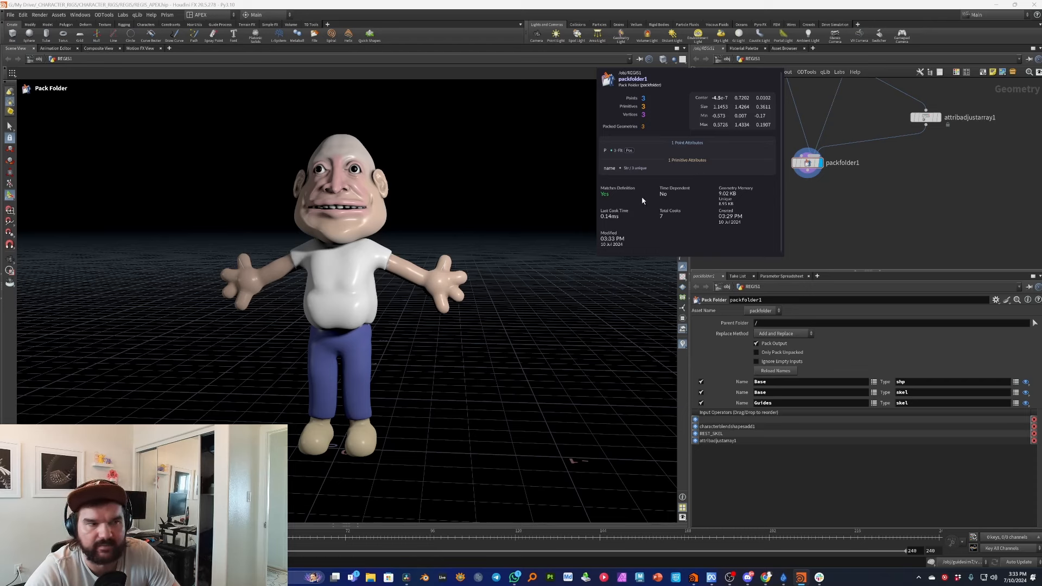
Add an APEX Autorig Component node below packfolder1, wired to its output, and display it.
click(809, 173)
click(796, 208)
text(apex autorig)
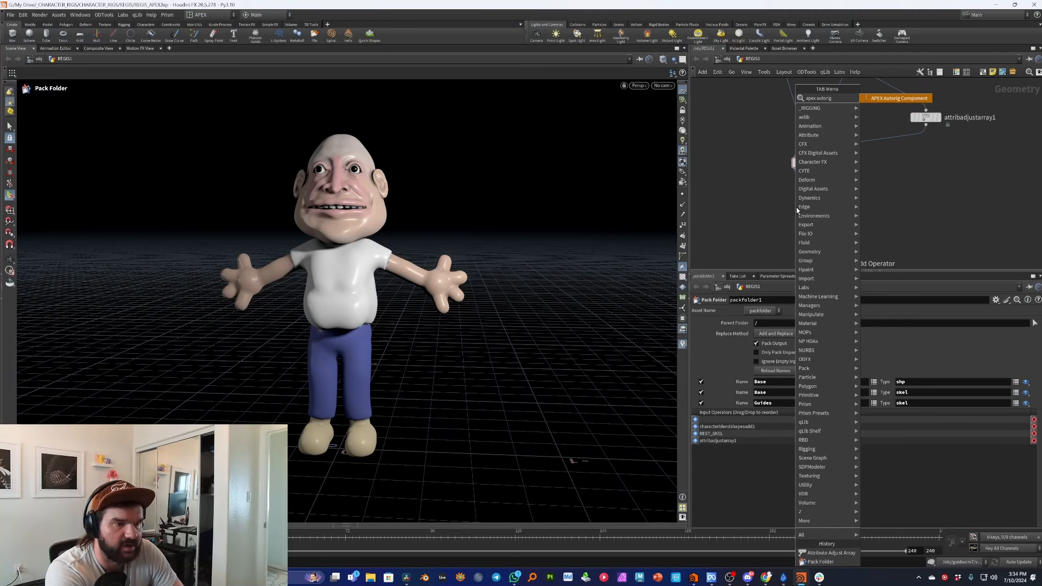
key(Return)
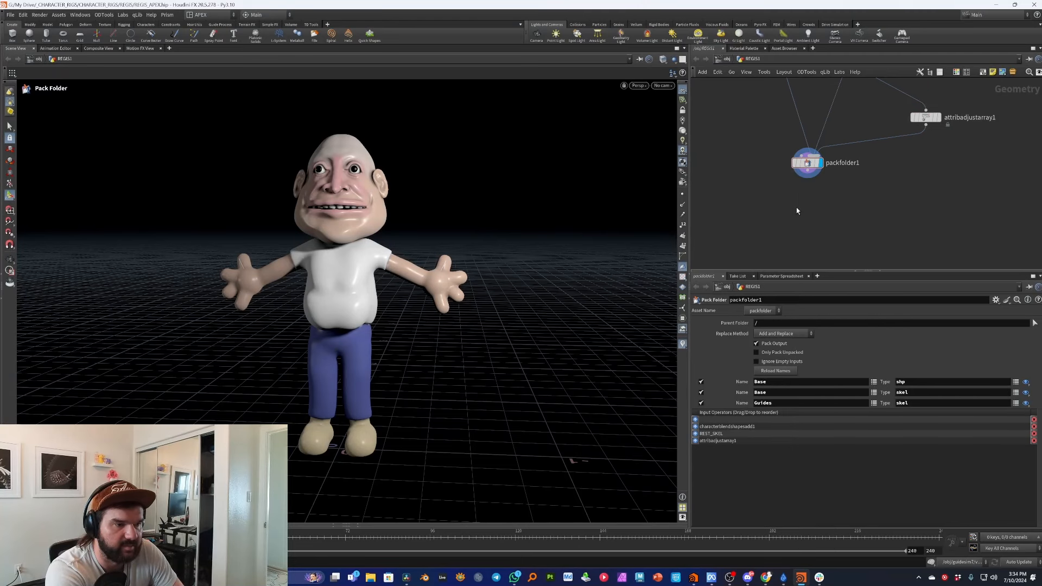
click(796, 207)
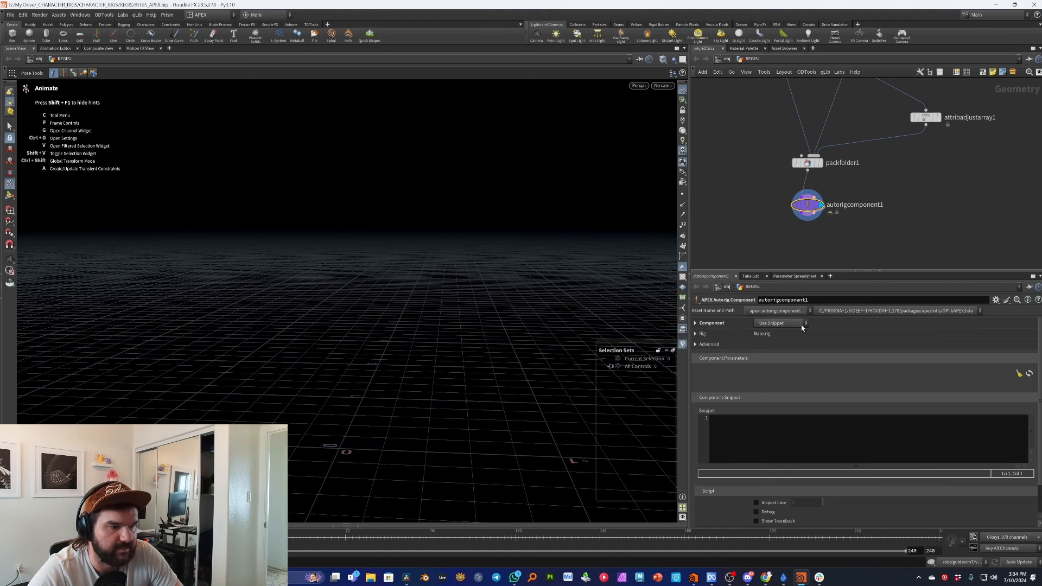
Set the autorig component's Component option to fktransform.
click(799, 435)
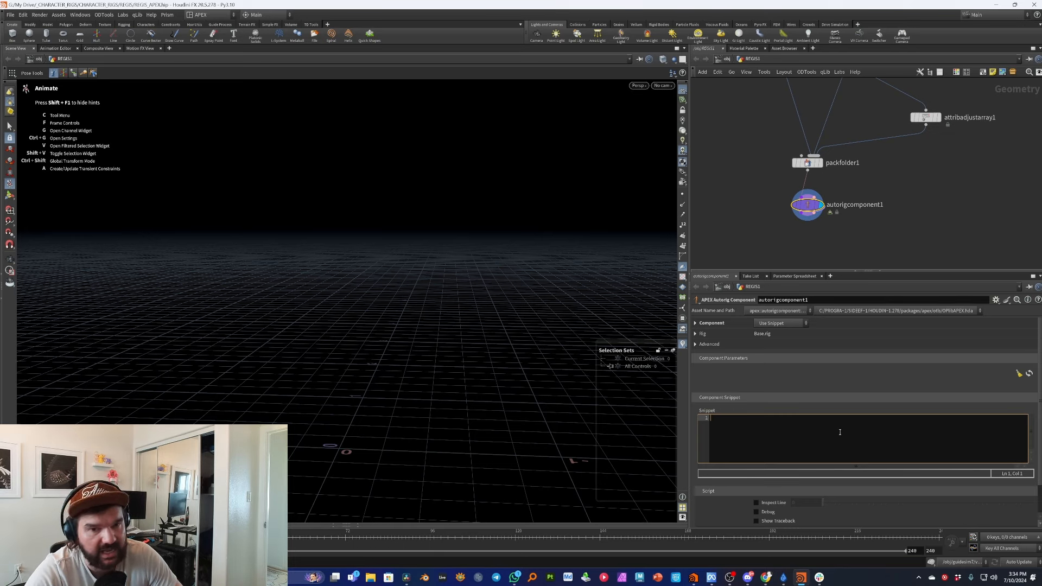
click(790, 324)
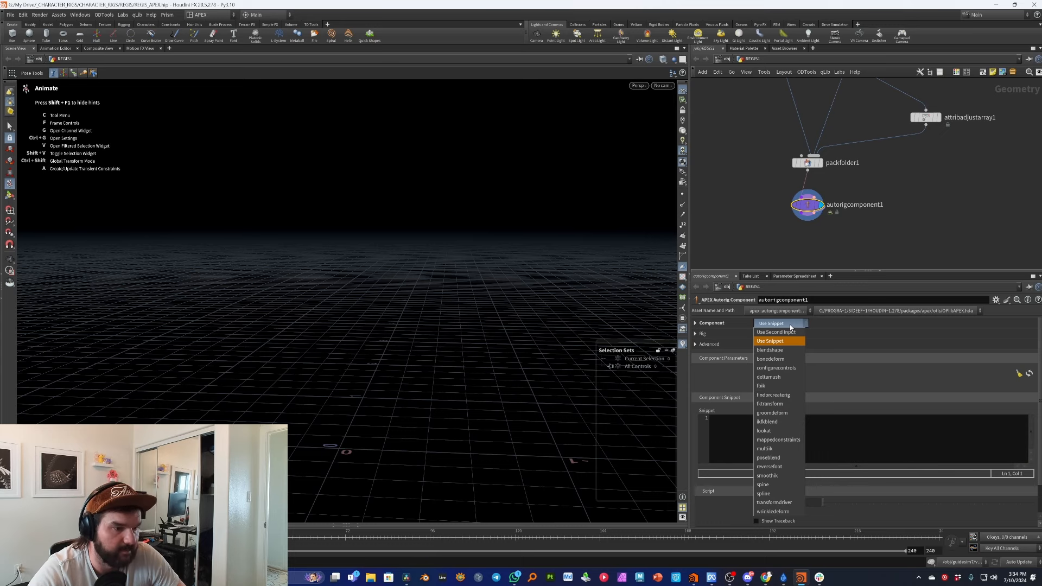
click(790, 324)
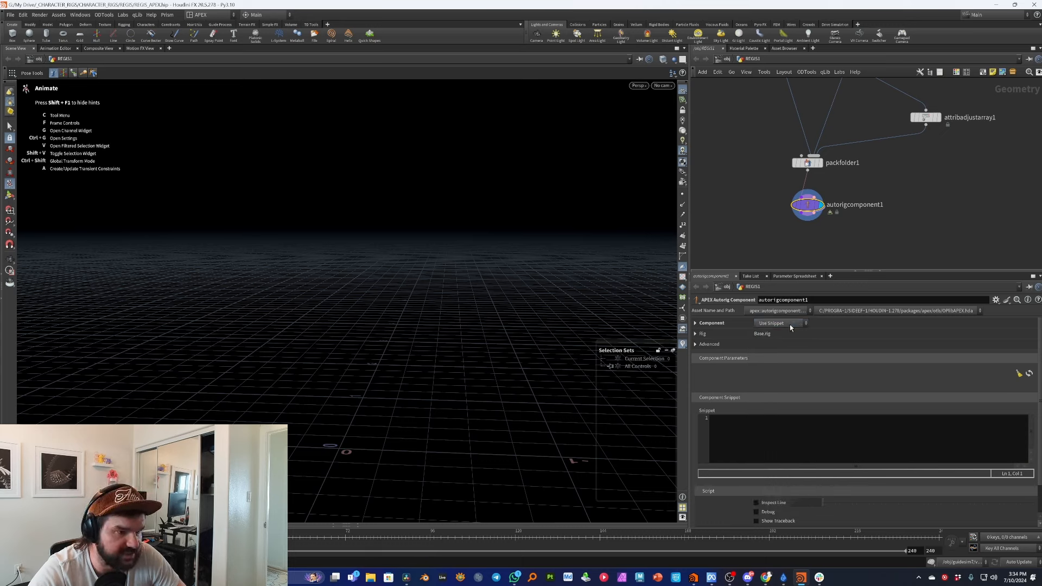
click(790, 324)
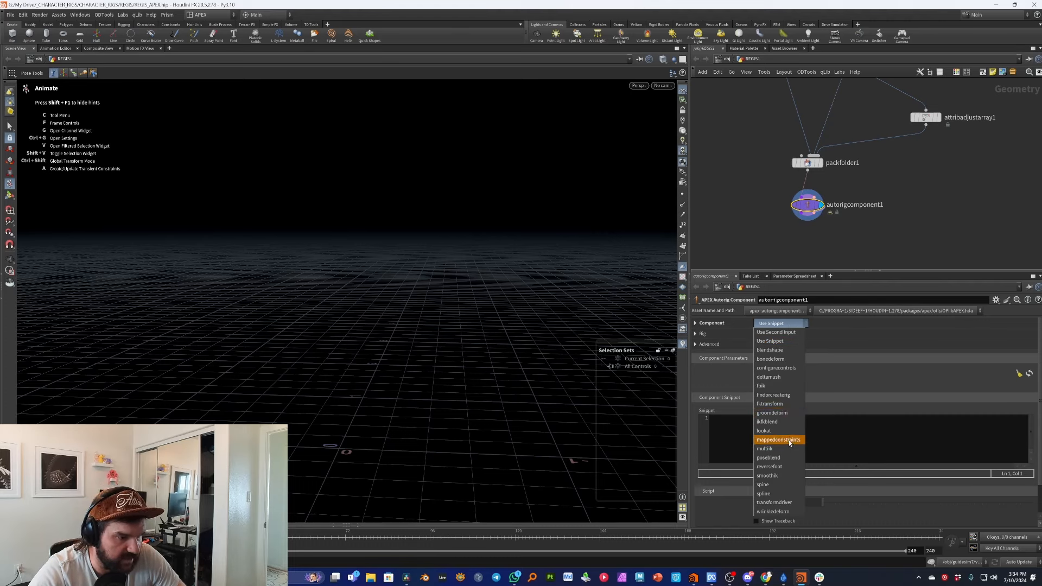
click(783, 405)
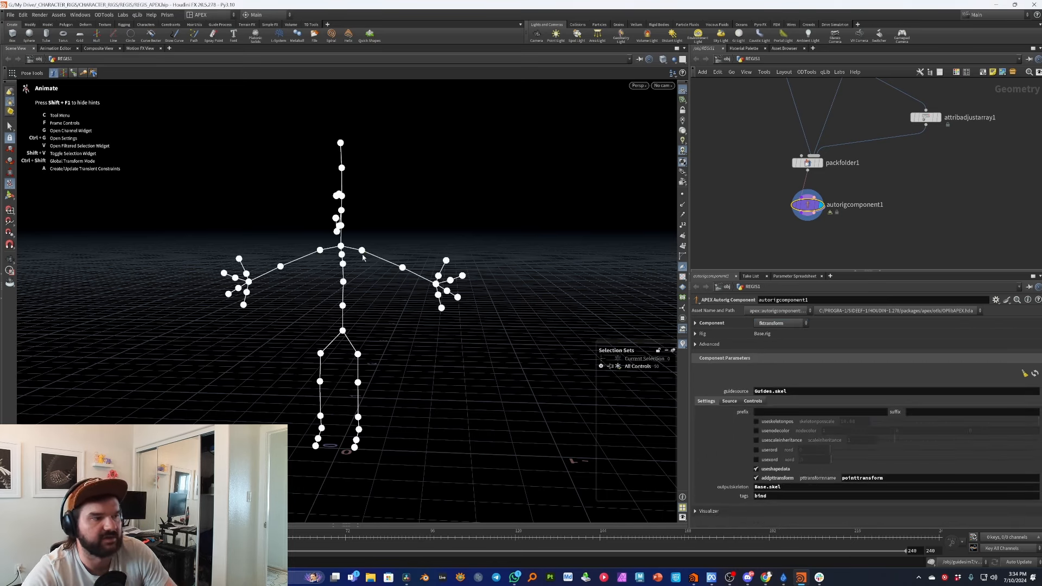
Try rotating the R_elbow control and the shoulder control on the same arm, and undo both rotations.
click(406, 268)
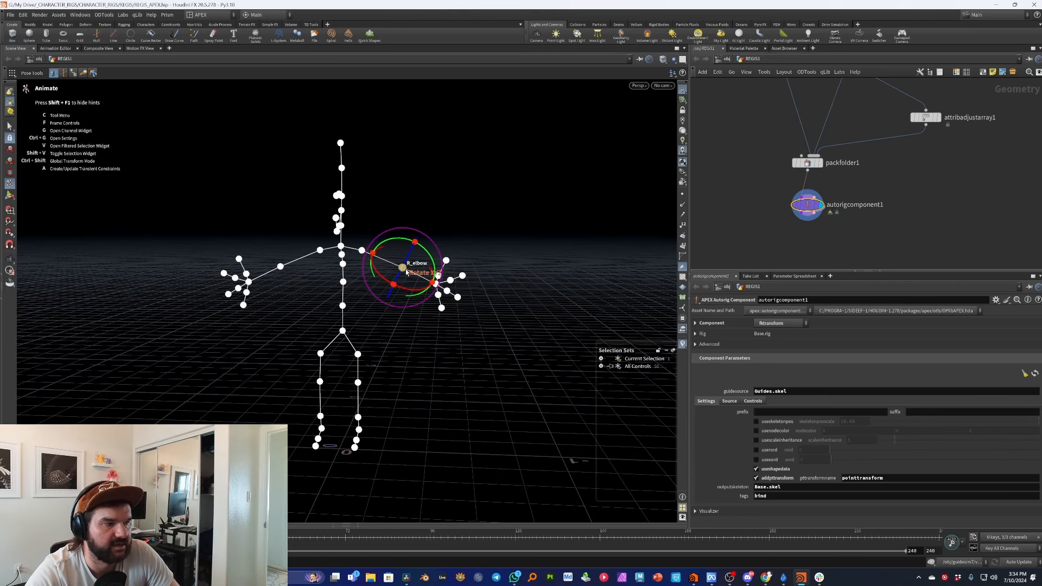
drag(401, 288, 350, 285)
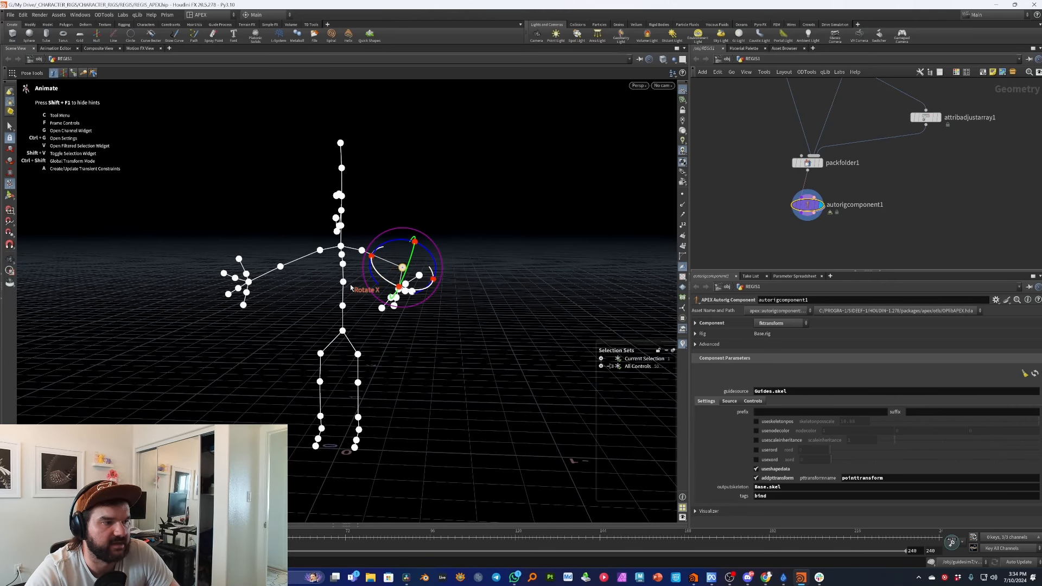
key(ctrl+z)
click(486, 230)
click(361, 250)
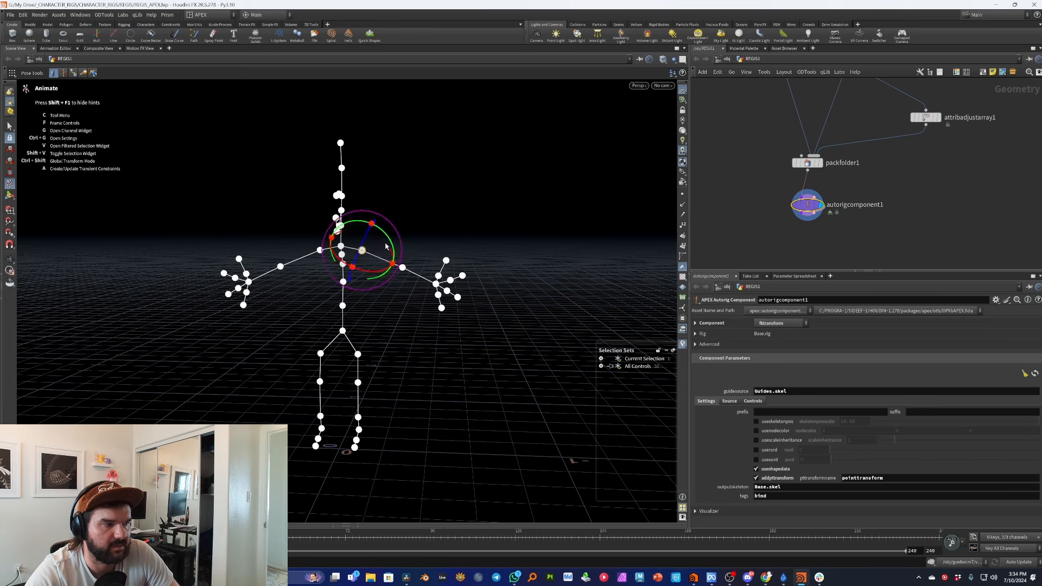
drag(391, 236, 370, 210)
key(ctrl+z)
key(ctrl+z)
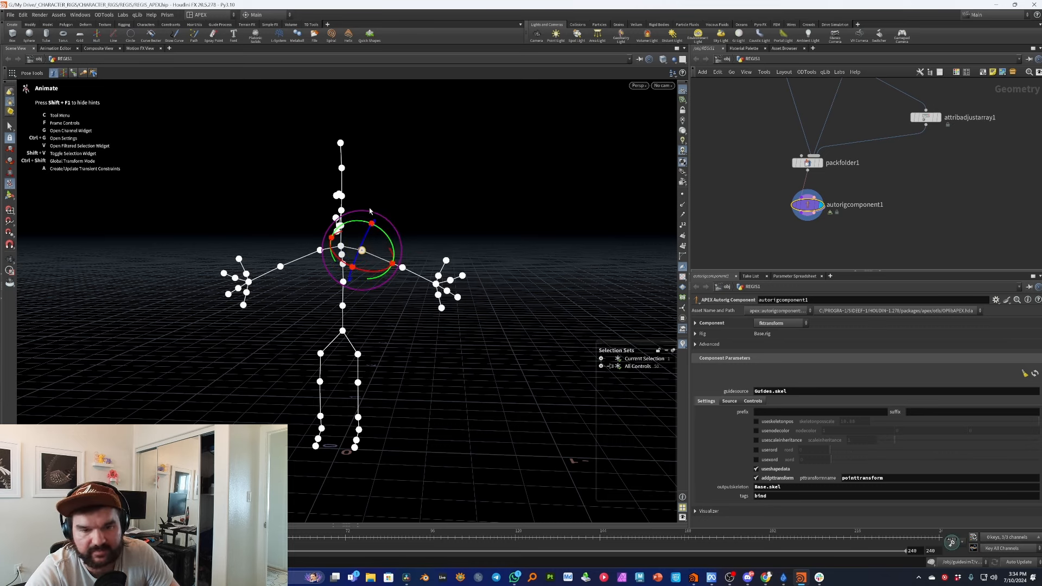
Try posing the same arm's forearm and hand with the elbow and hand controls, and undo the pose changes.
click(403, 267)
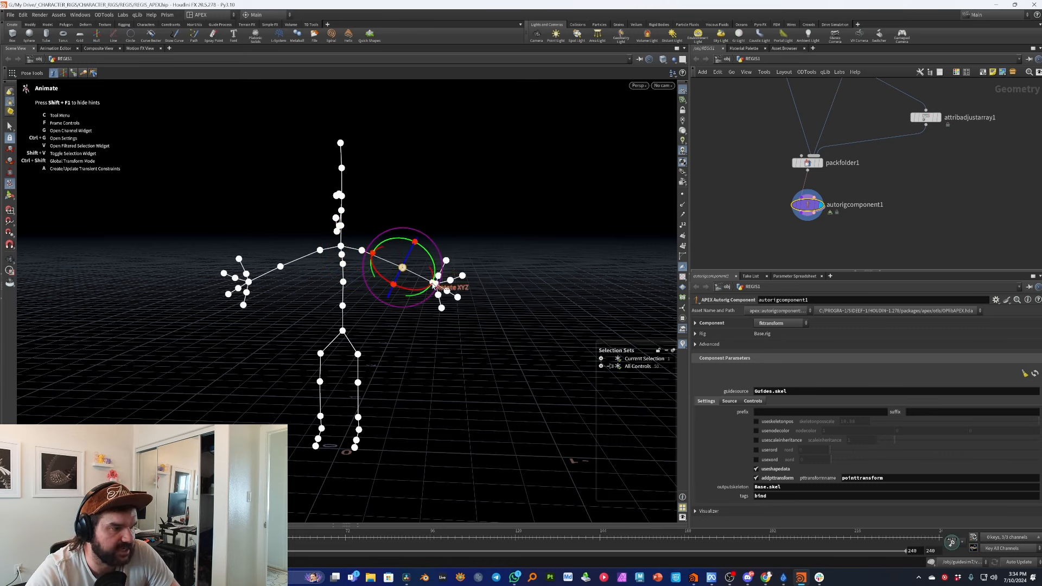
drag(433, 283, 470, 263)
click(465, 235)
click(435, 263)
click(505, 255)
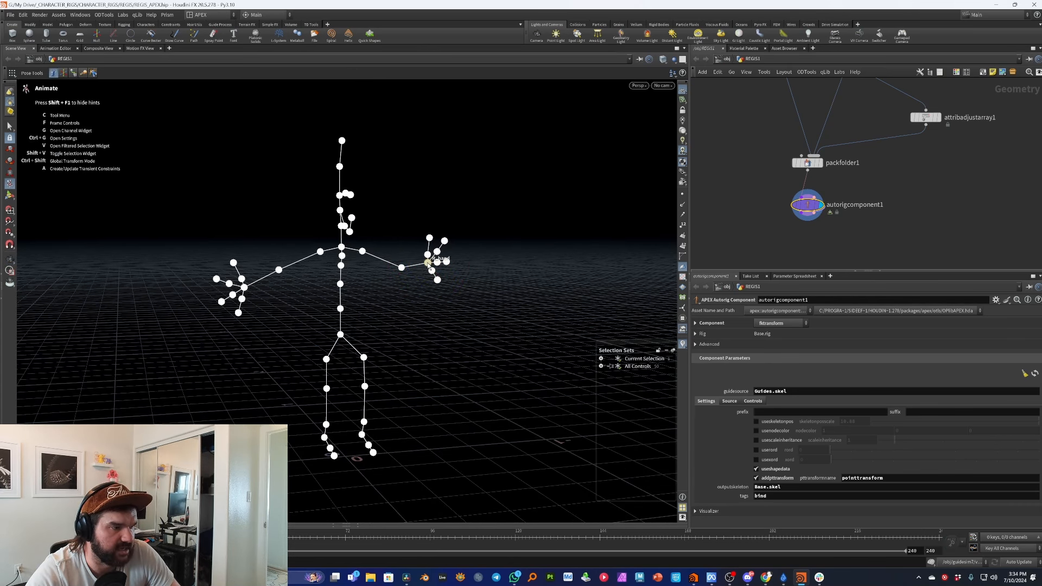
click(428, 264)
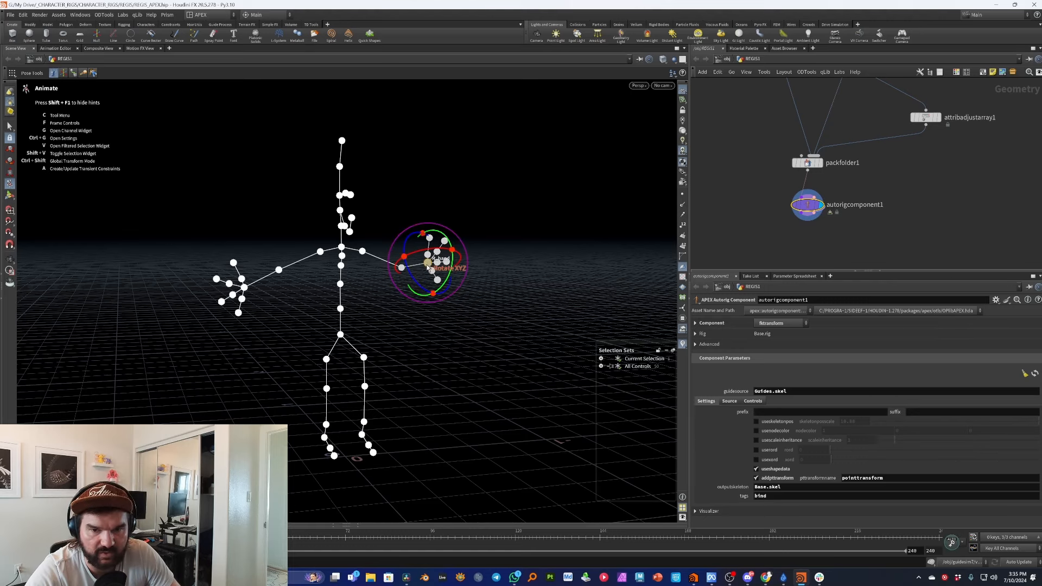
click(504, 279)
key(ctrl+z)
key(ctrl+z)
key(ctrl+z)
key(ctrl+z)
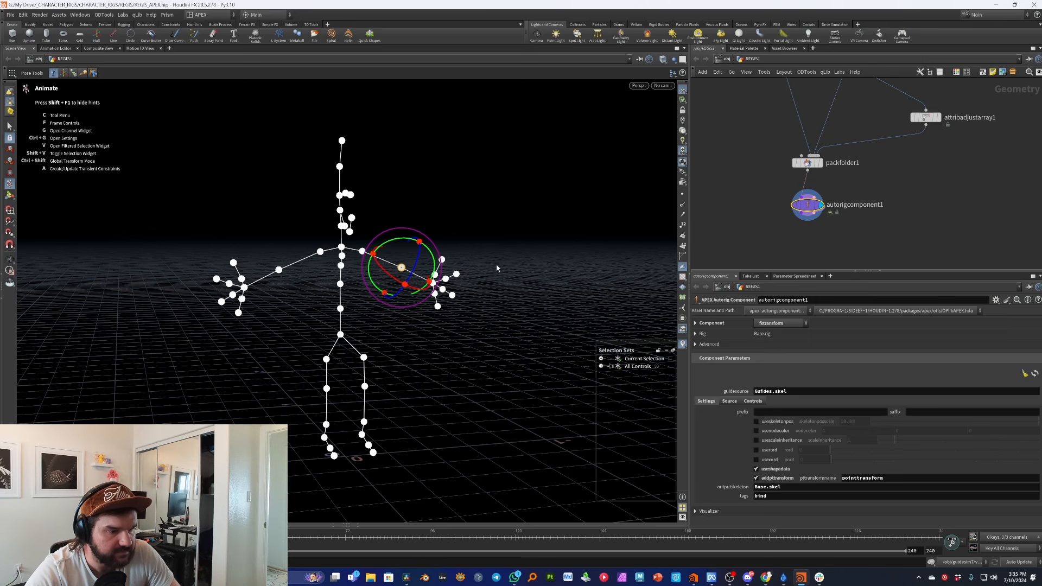
click(496, 268)
alt+drag(513, 268, 481, 269)
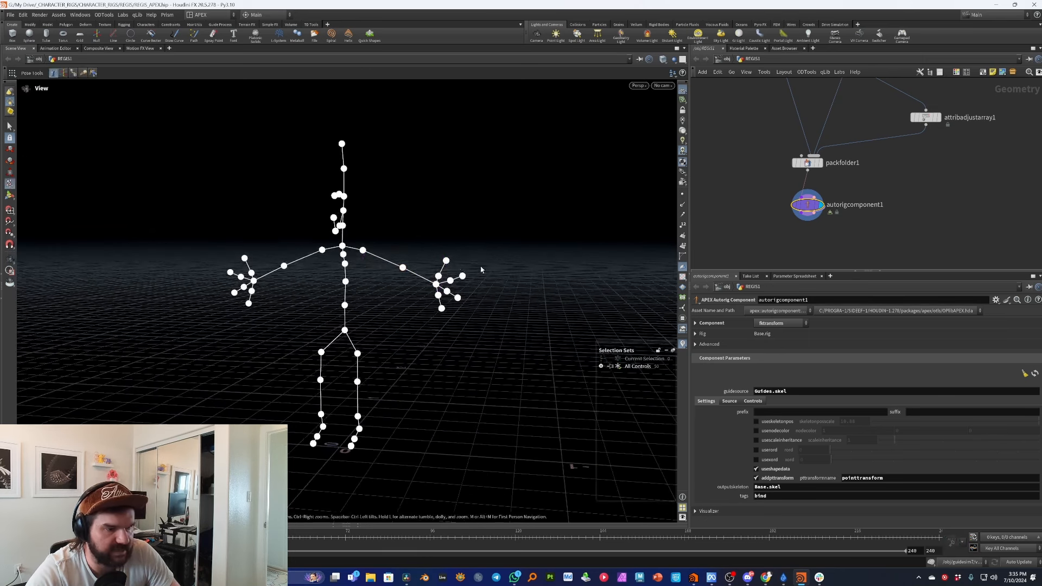
Set the fktransform component's source skeleton to Guides.skel.
click(730, 403)
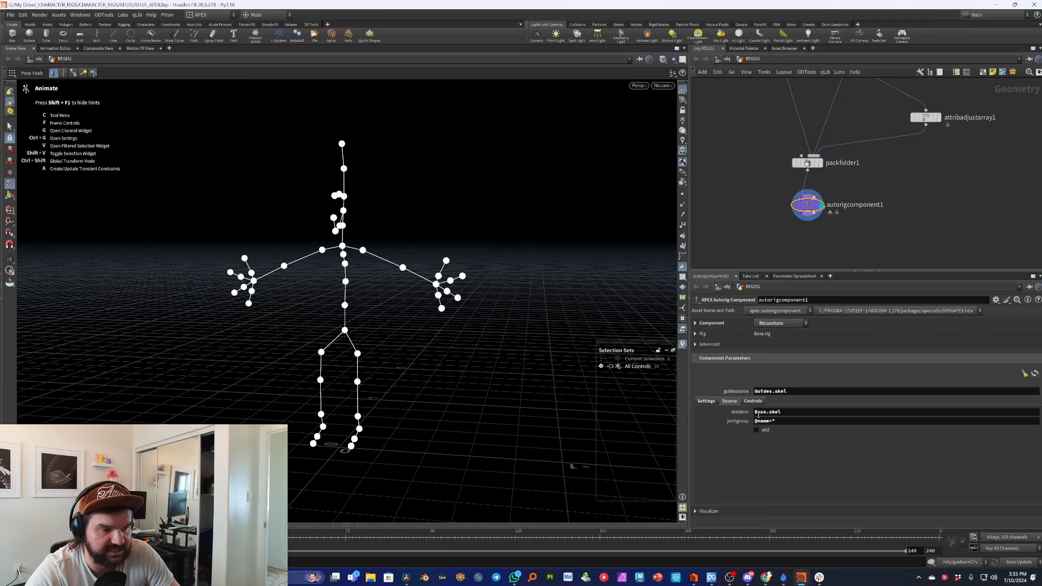
double_click(764, 412)
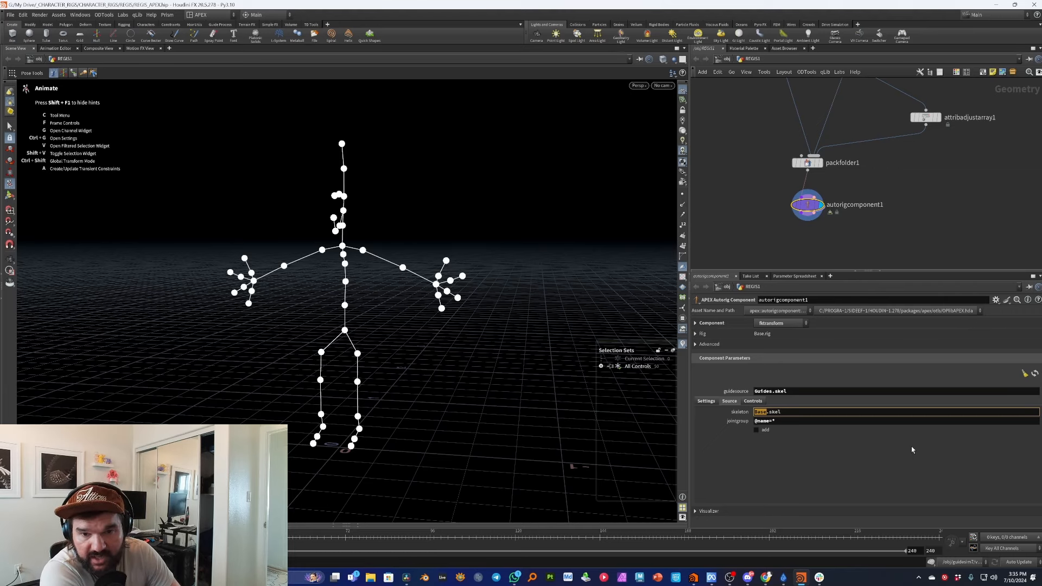
text(Gu)
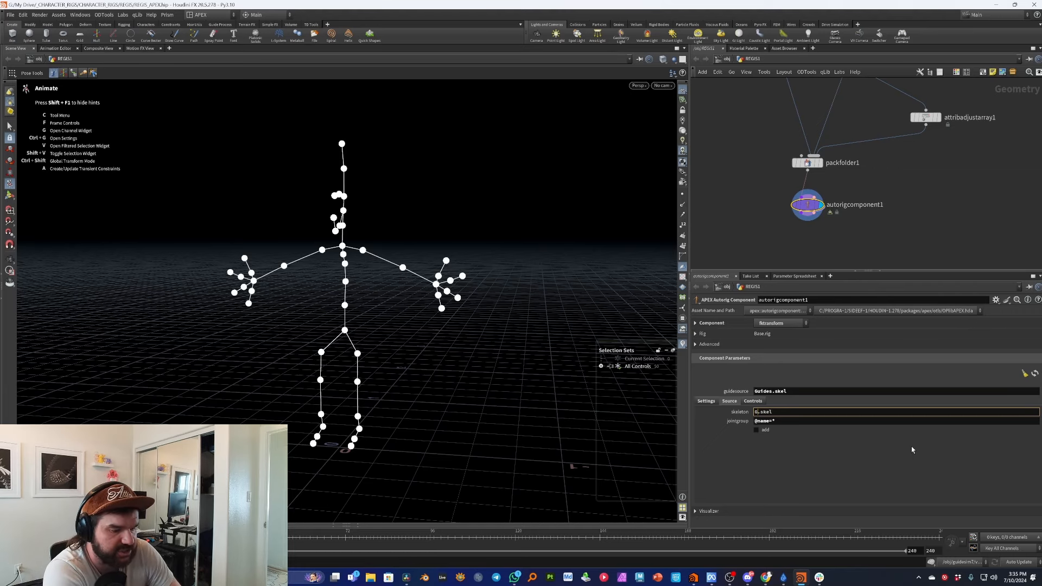
text(ides)
key(Return)
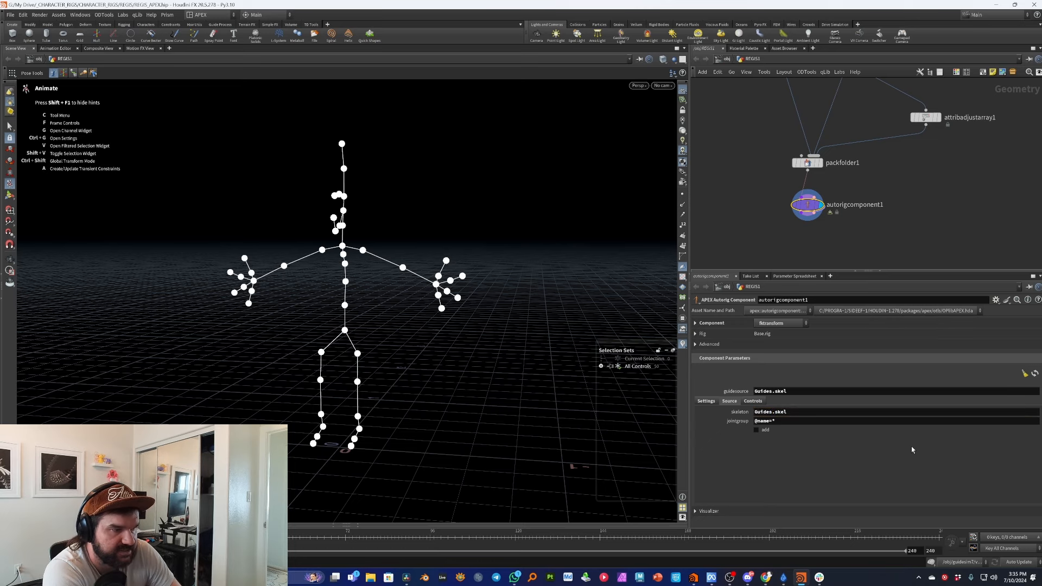
Promote translation and scale on all controls by setting tpromotegroup and spromotegroup to *.
click(753, 400)
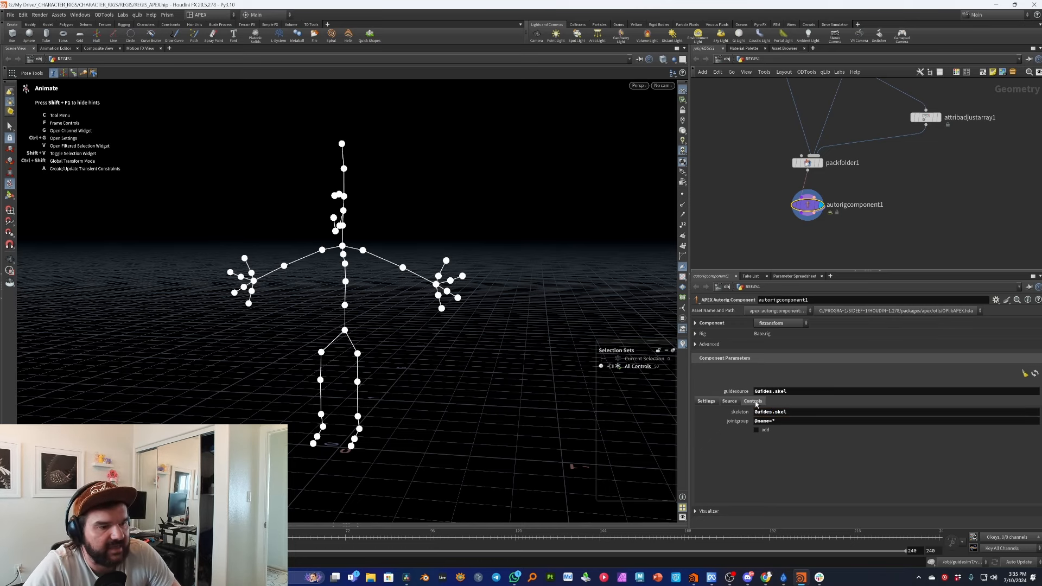
double_click(801, 438)
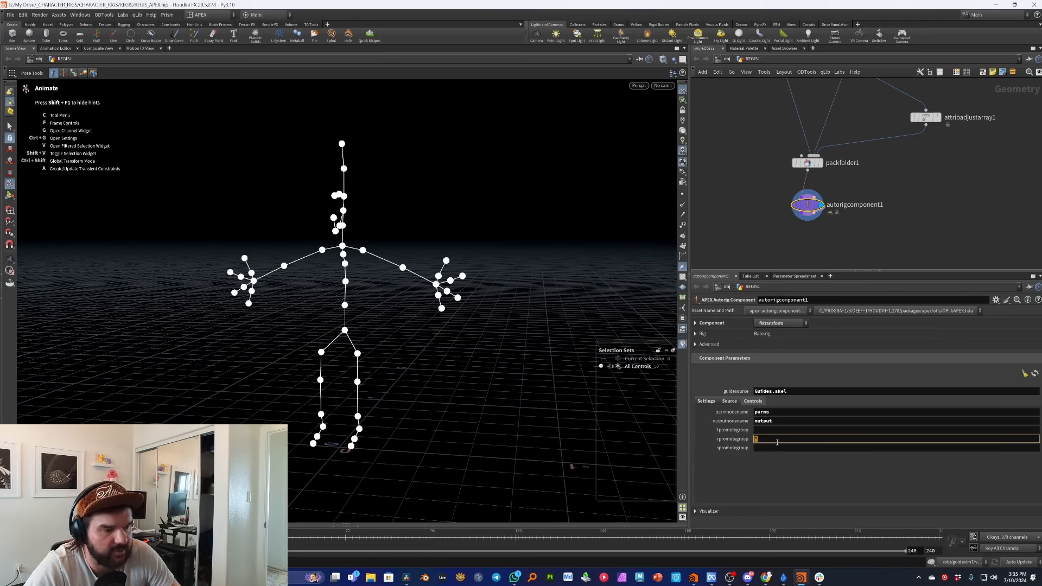
double_click(765, 440)
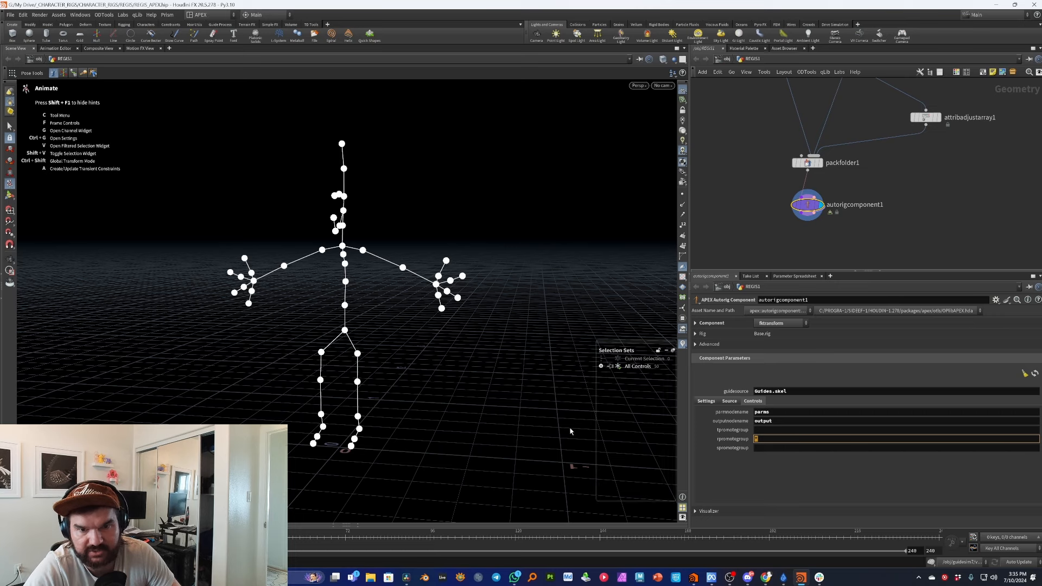
click(767, 429)
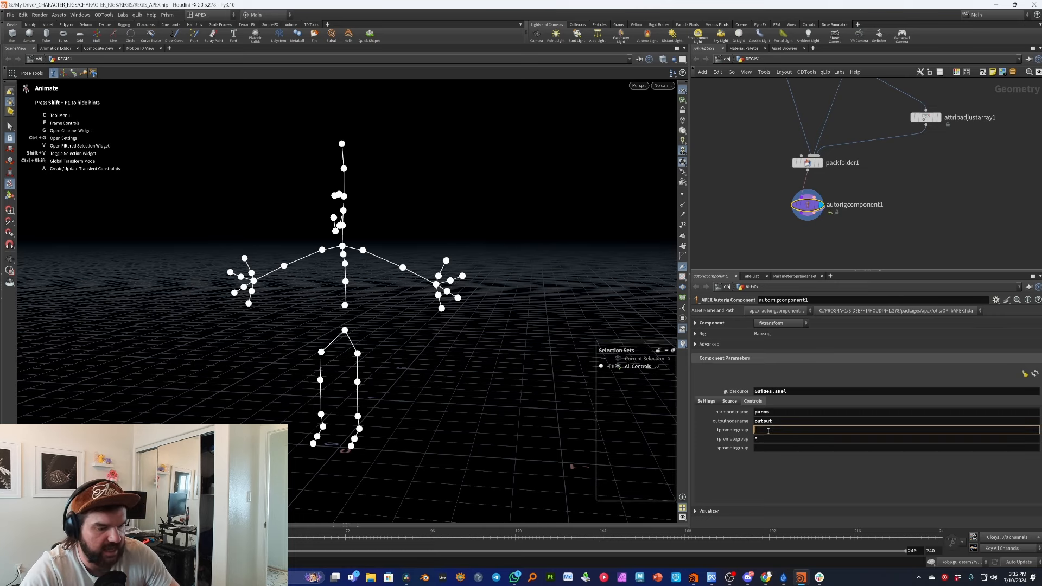
click(766, 446)
text(*)
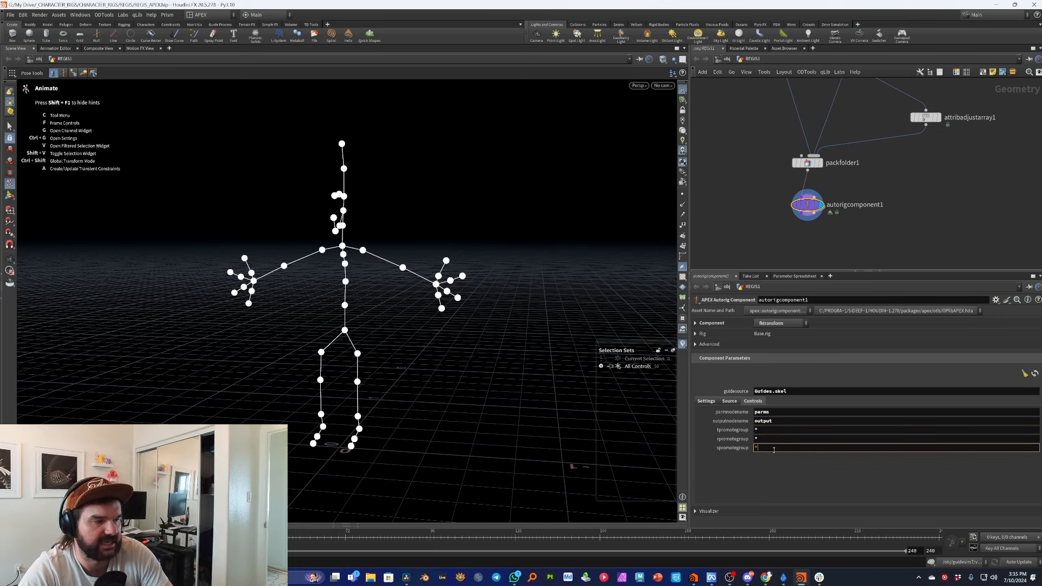
Test the promoted transforms by moving and enlarging the hand beyond R_elbow and pulling one finger away from the palm.
click(436, 284)
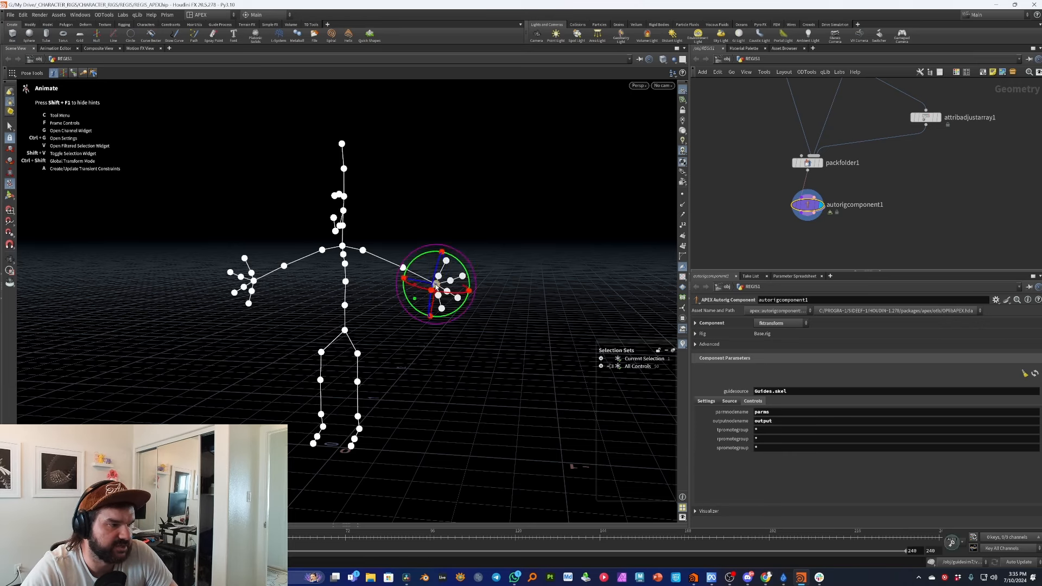
drag(437, 284, 544, 262)
key(e)
click(521, 285)
click(485, 279)
key(t)
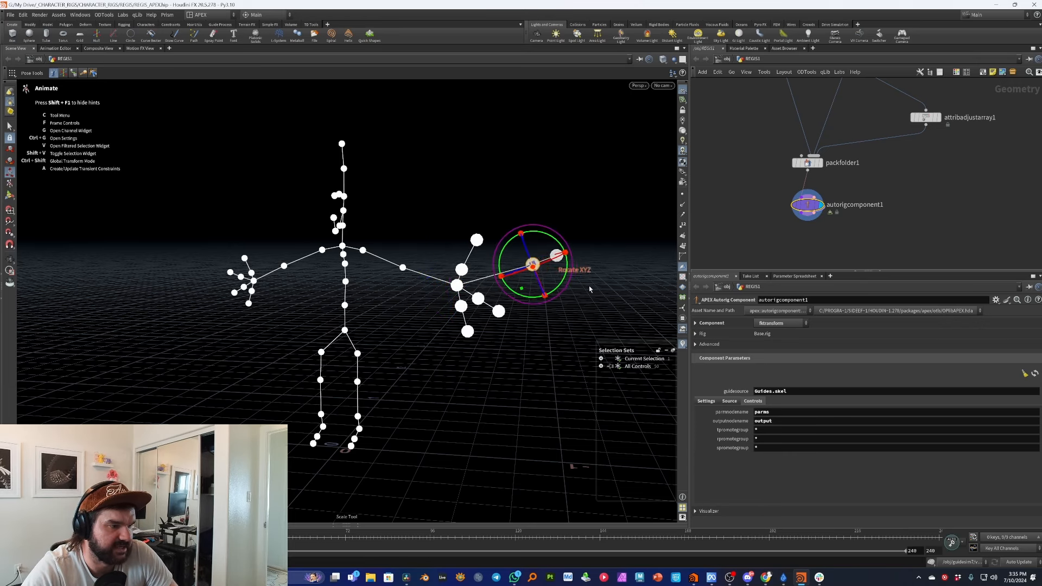
click(590, 288)
alt+drag(428, 300, 447, 293)
key(Return)
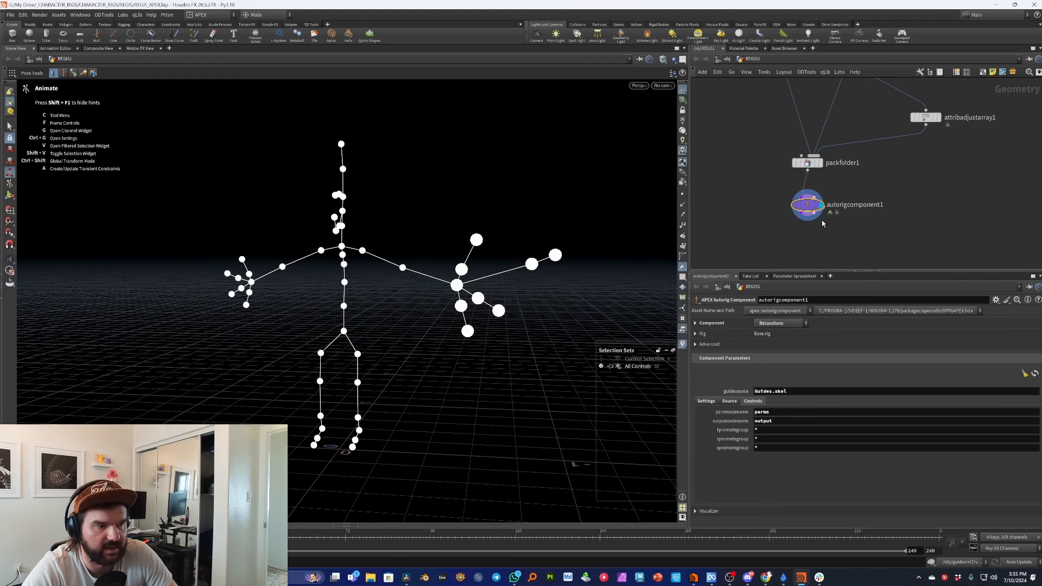
middle_drag(823, 224, 829, 187)
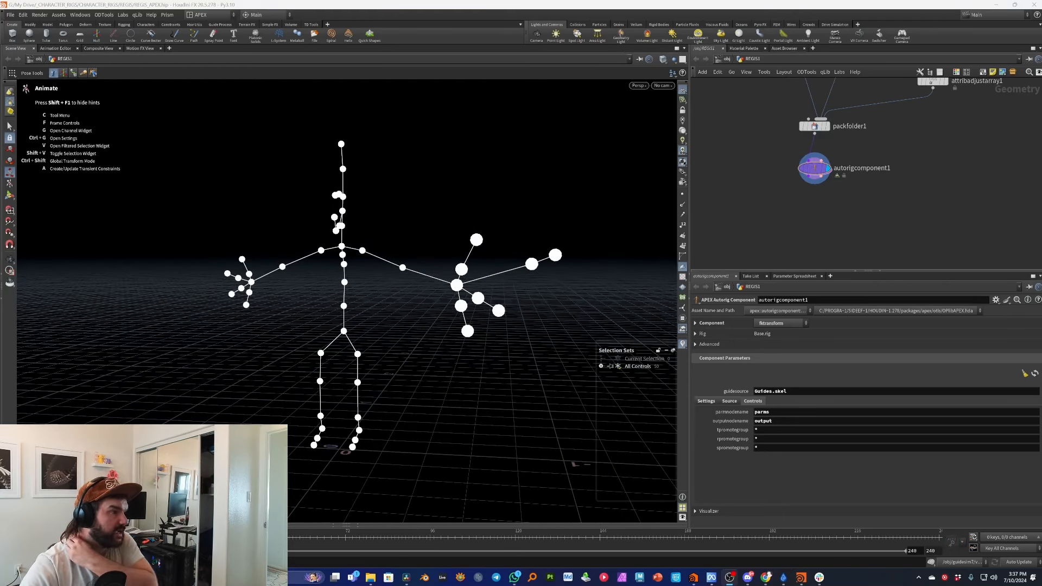
Switch to the Technical desktop and bring up its Rig Tree.
click(213, 15)
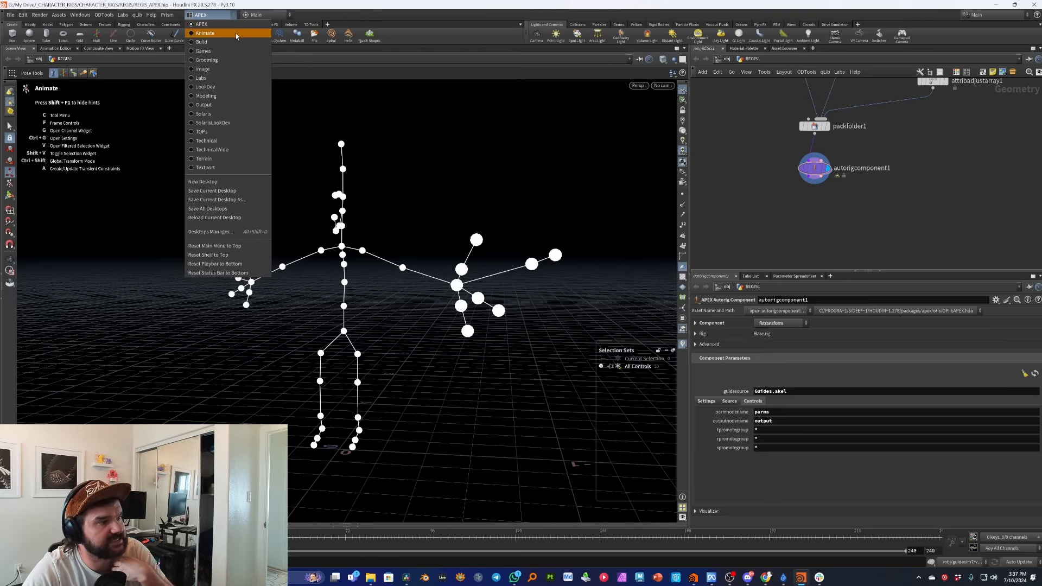
click(242, 145)
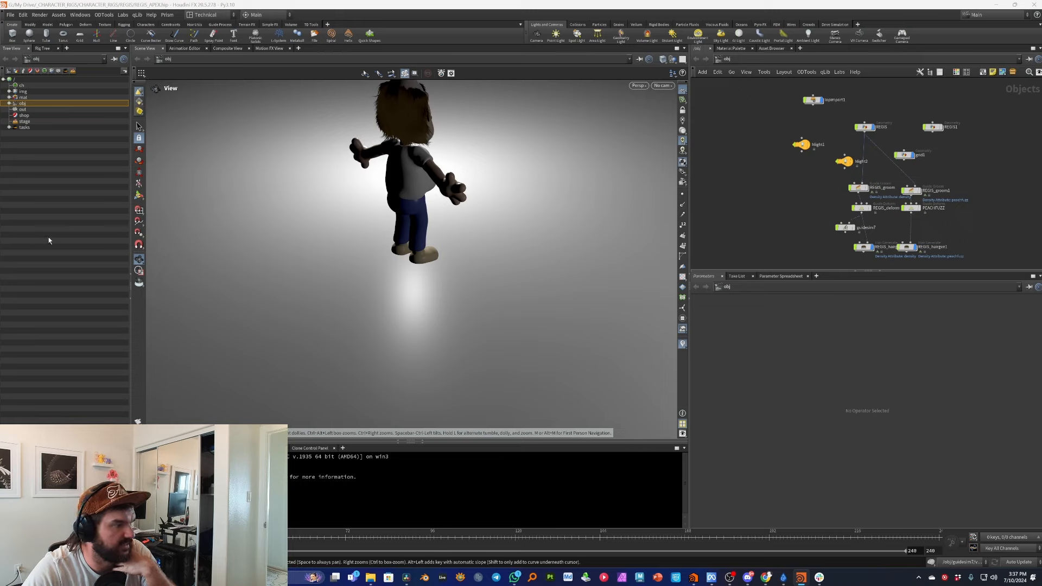
click(29, 49)
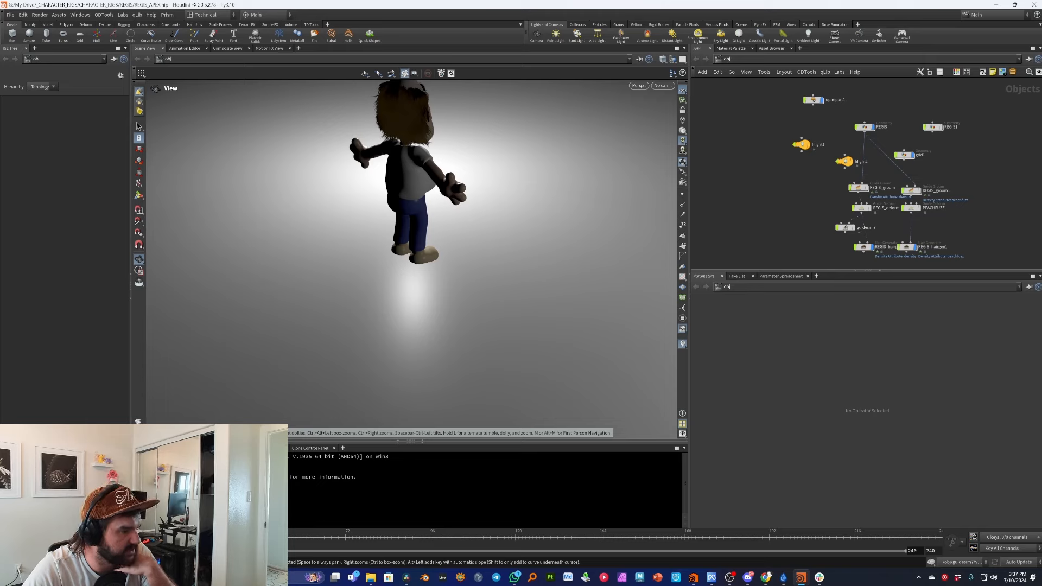
Add an APEX Network View to the pane below the viewport.
click(342, 448)
mouse_move(364, 465)
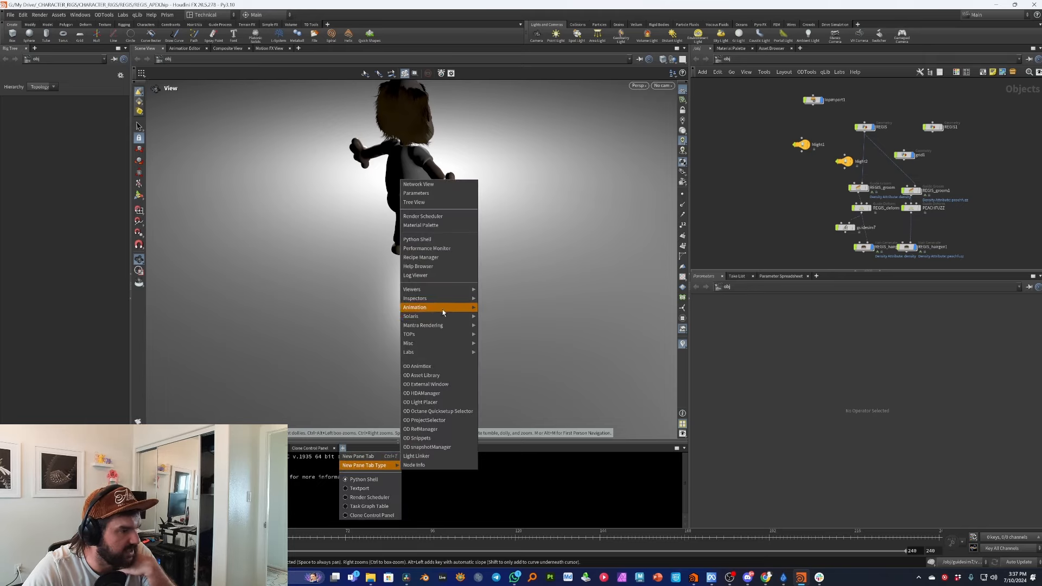
mouse_move(448, 311)
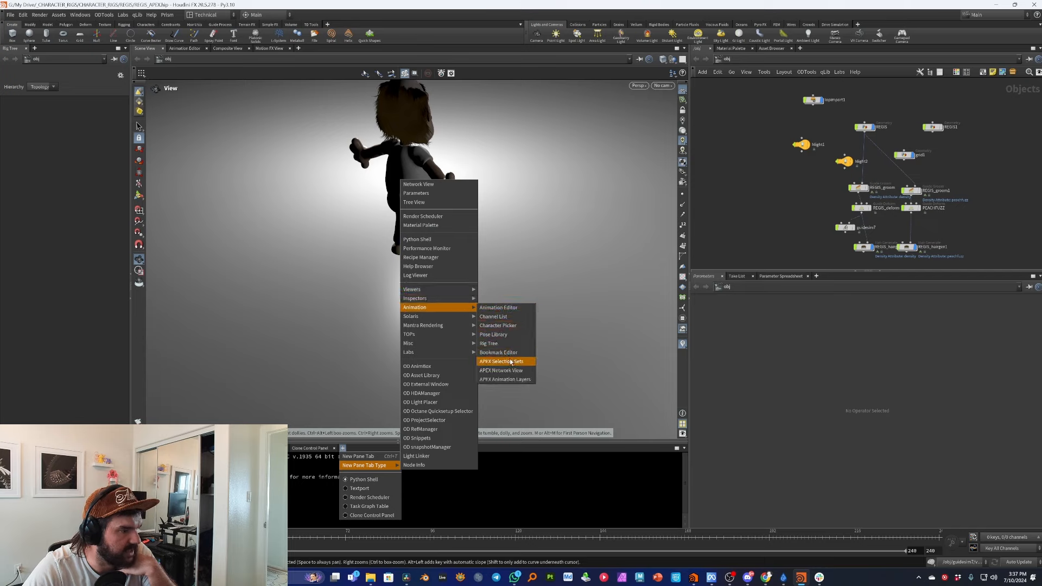
click(489, 370)
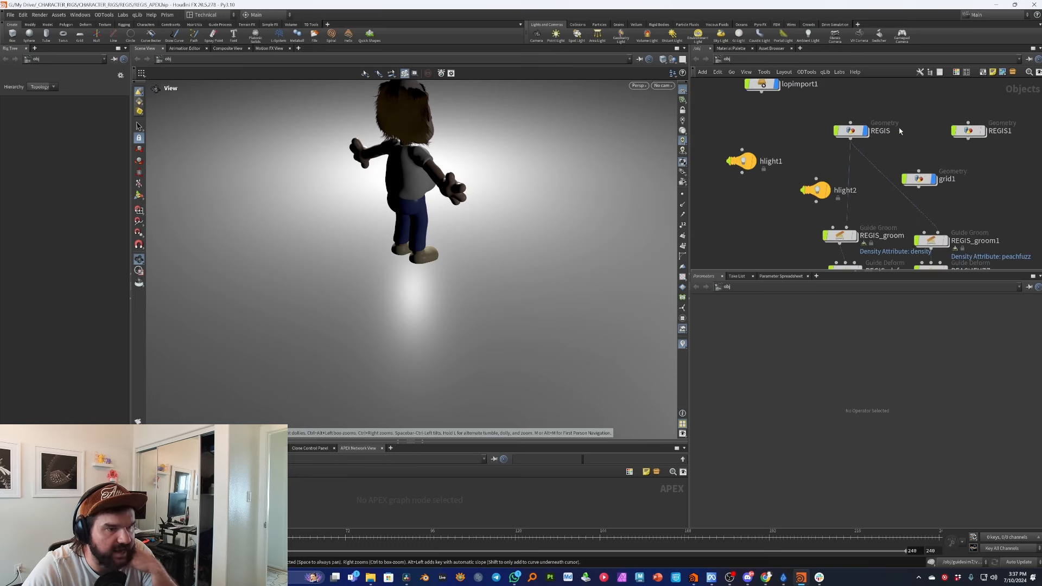
Enter the REGIS1 geometry network and make the APEX Network View taller.
double_click(932, 127)
middle_drag(900, 245, 907, 155)
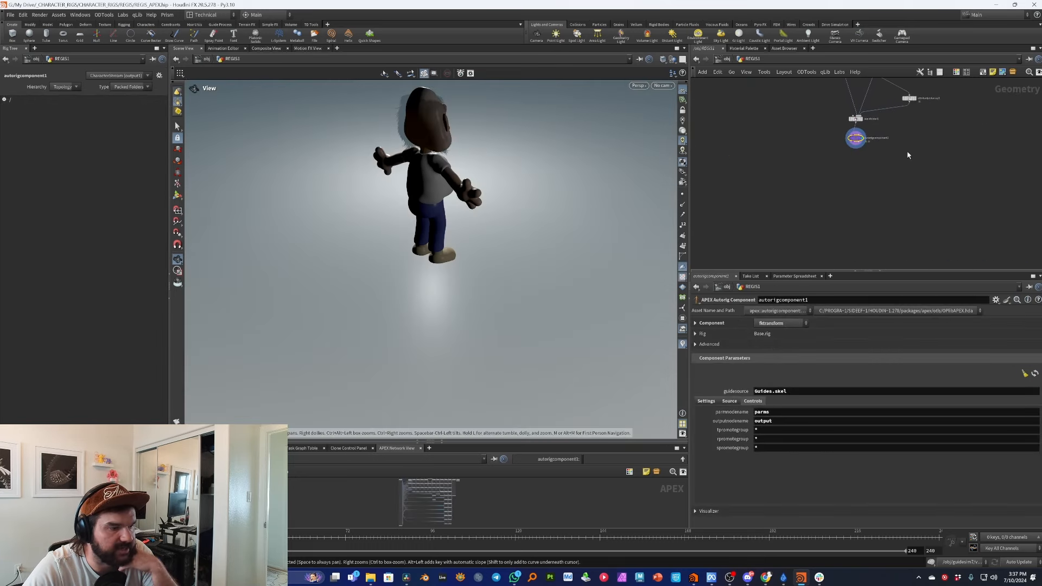
drag(446, 441, 440, 374)
Expand the root in the Rig Tree and compare the packed contents of packfolder1 with those of autorigcomponent1.
click(4, 100)
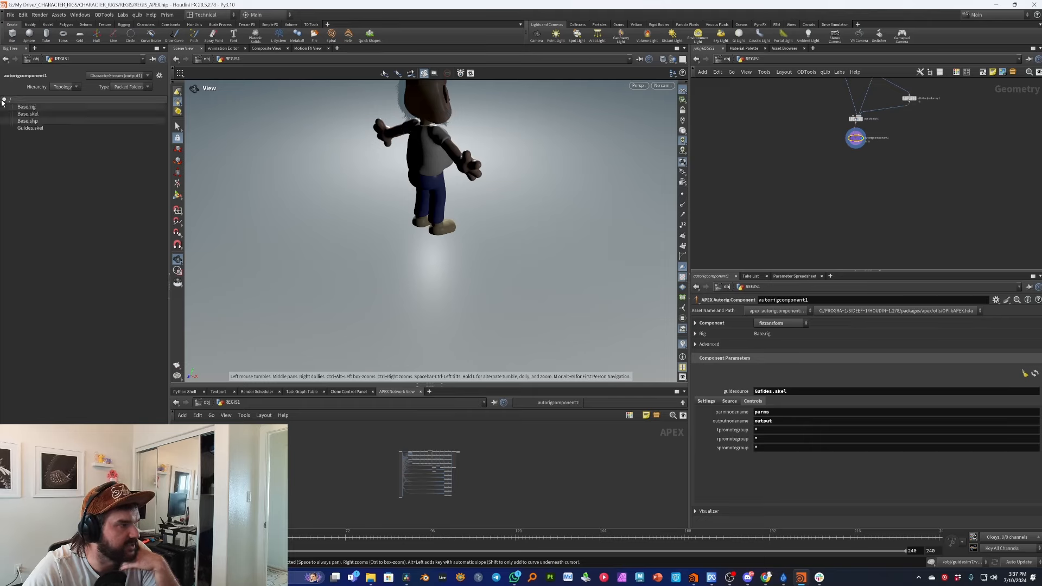
click(49, 122)
click(48, 127)
click(51, 106)
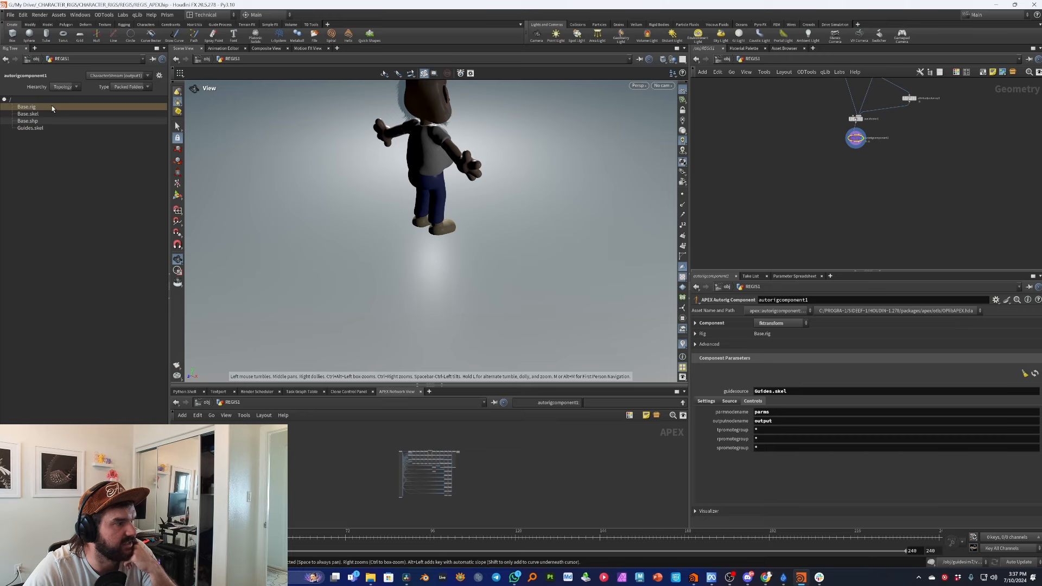
scroll(884, 86, up, 5)
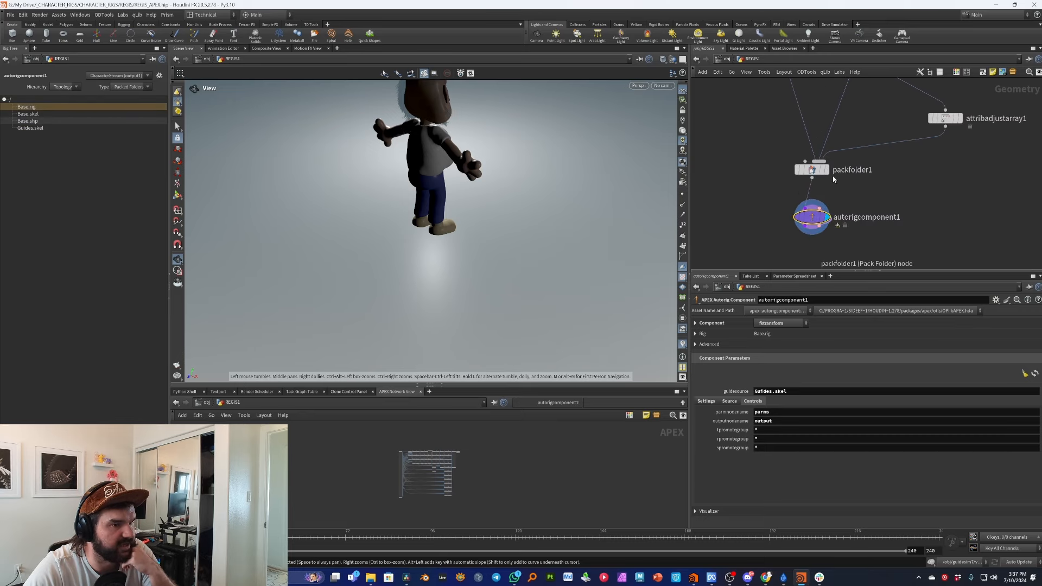
click(814, 169)
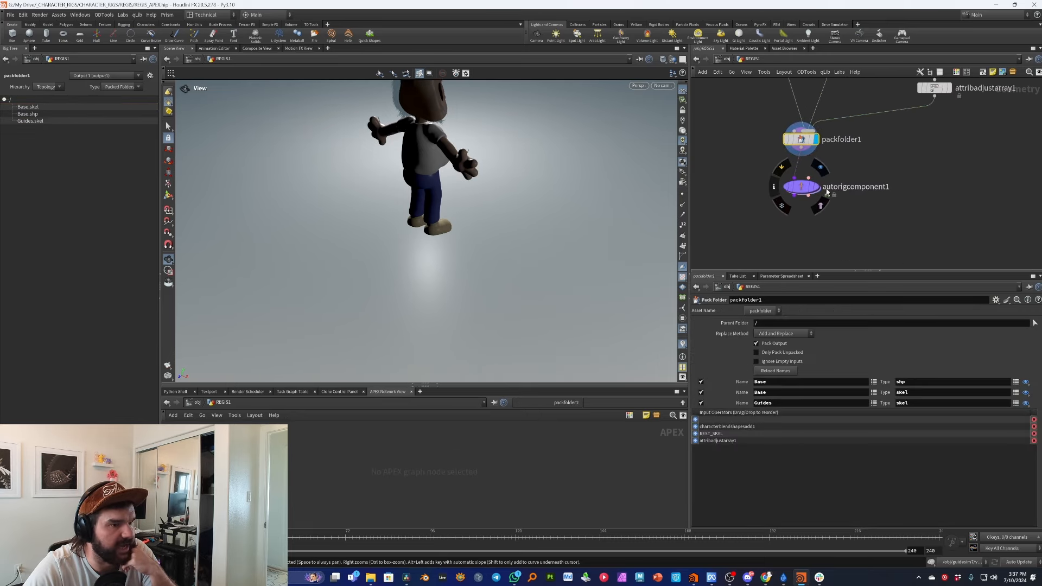
click(805, 187)
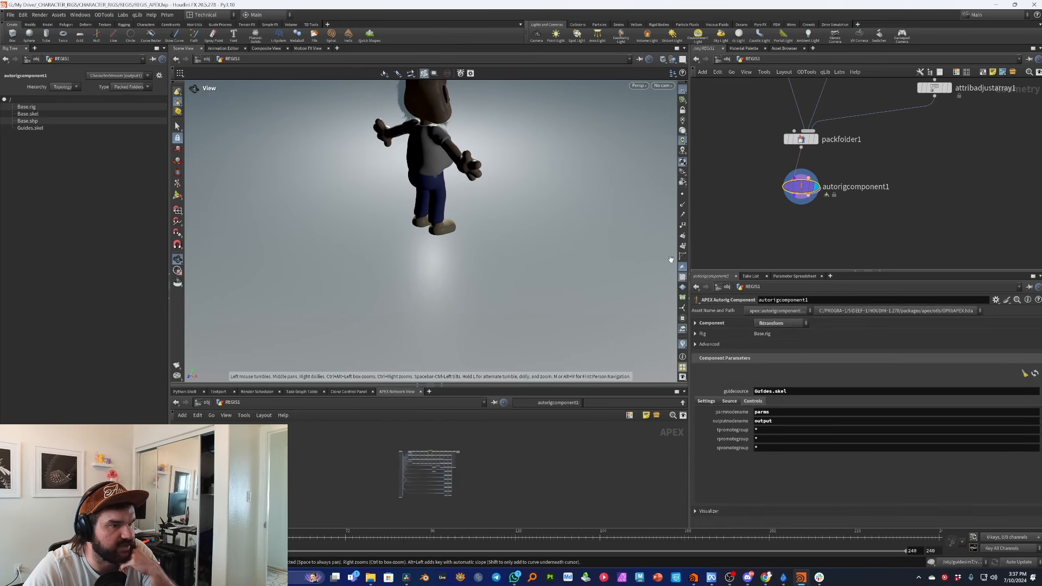
Examine the APEX graph generated by autorigcomponent1, from its joint transform nodes through to the output node.
scroll(424, 475, up, 3)
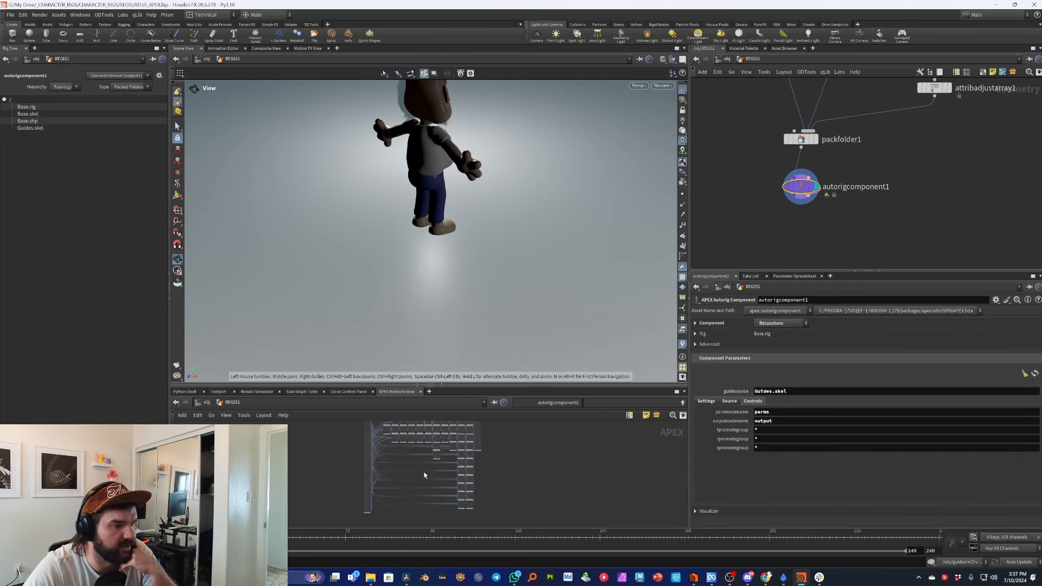
scroll(398, 440, up, 5)
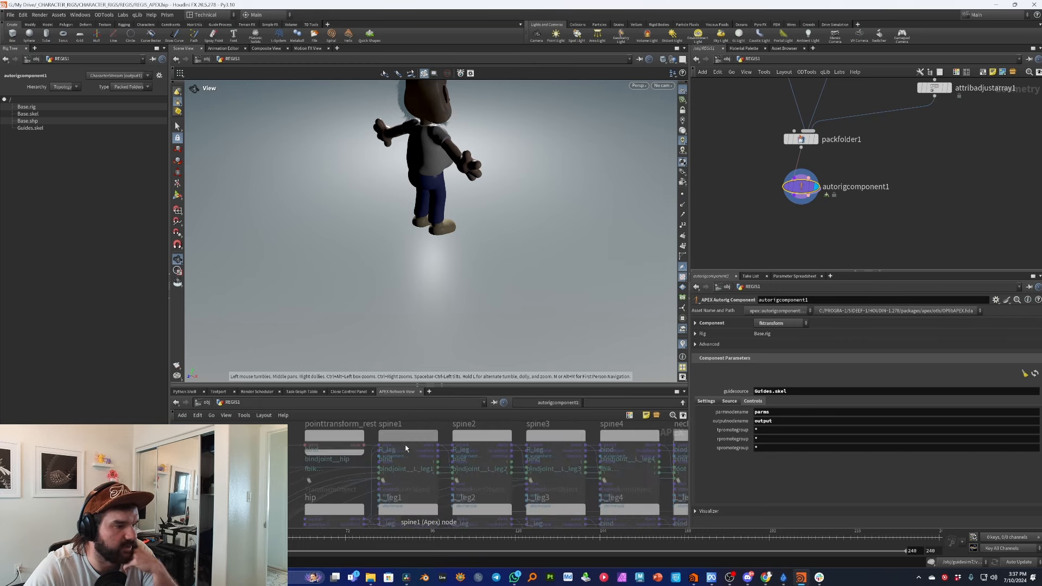
scroll(312, 438, down, 5)
scroll(458, 429, up, 6)
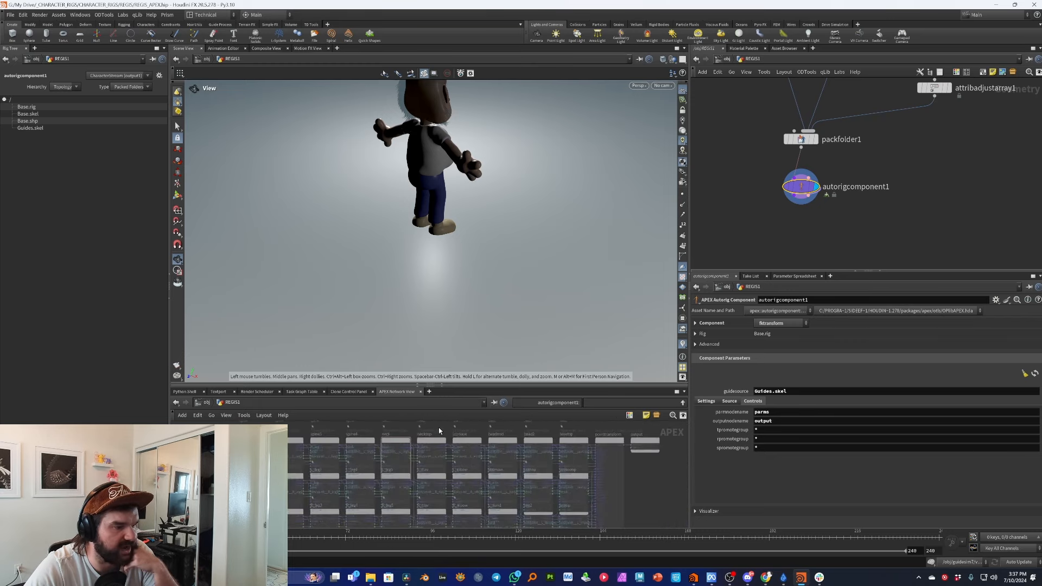
scroll(375, 432, down, 3)
scroll(423, 433, up, 3)
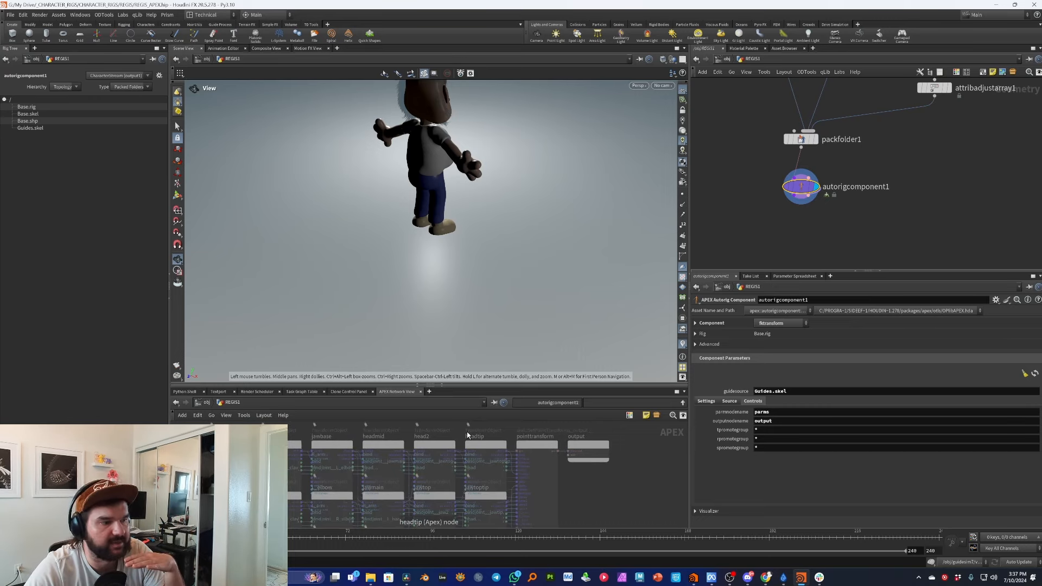
scroll(461, 434, down, 4)
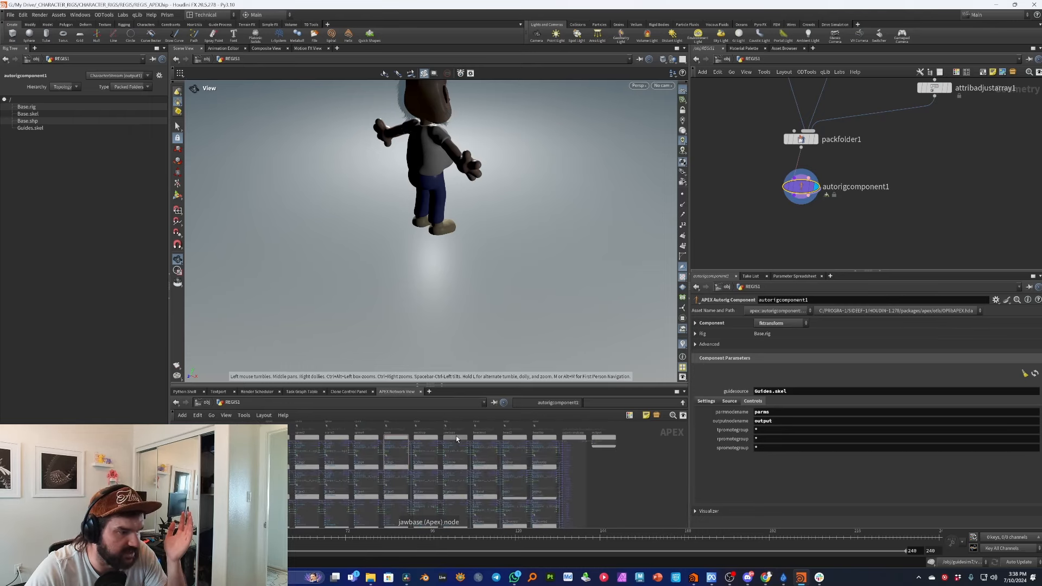
scroll(456, 439, up, 3)
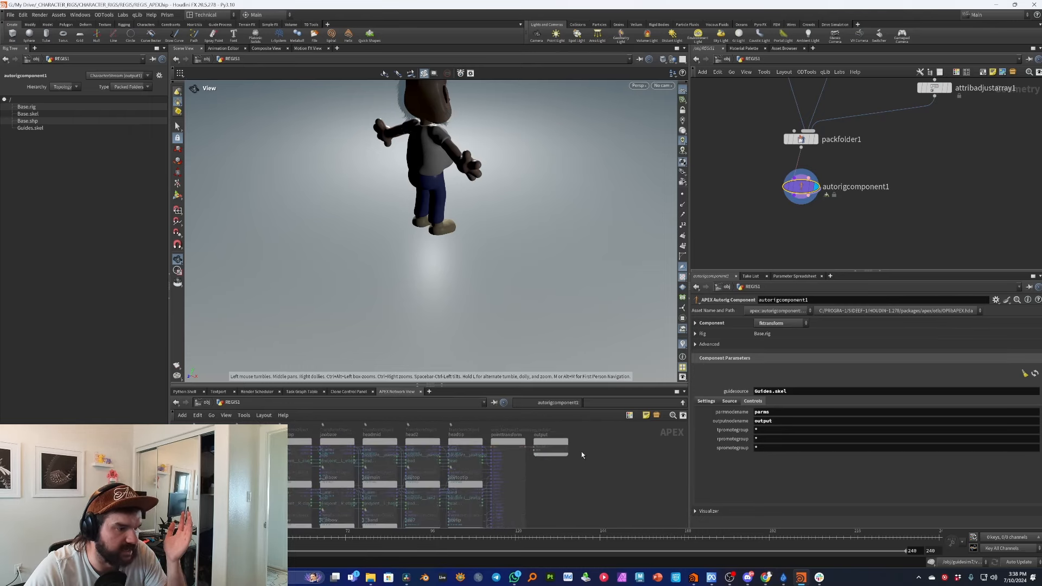
scroll(581, 452, down, 4)
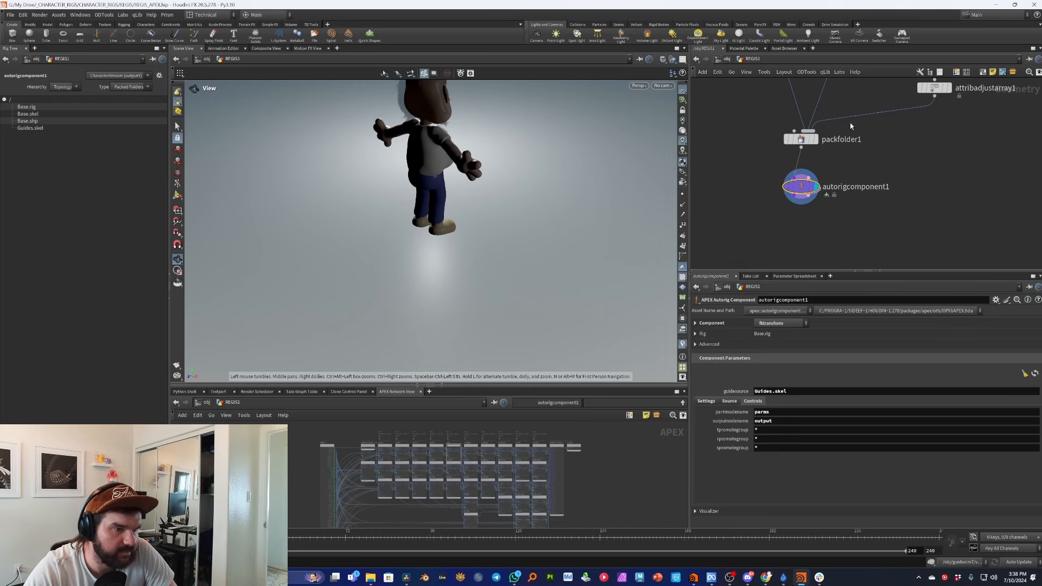
Place autorigcomponent1 closer to packfolder1, and spread the output and pointtransform nodes apart in the APEX graph.
drag(801, 186, 801, 175)
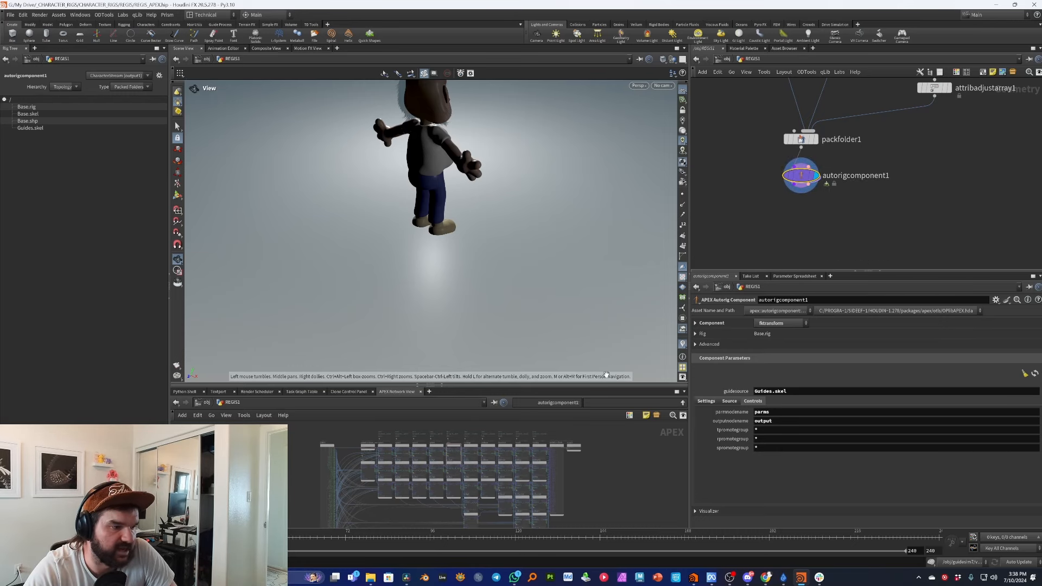
scroll(575, 442, up, 5)
drag(574, 454, 643, 454)
drag(530, 458, 582, 488)
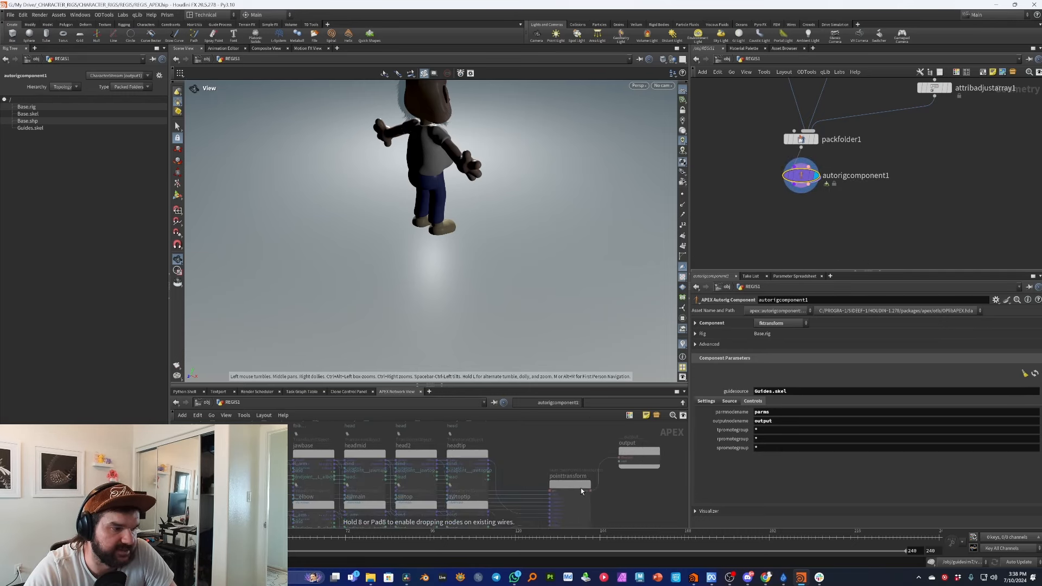
Examine how the joint nodes feed the pointtransform node and how it connects to the output node.
scroll(575, 437, down, 3)
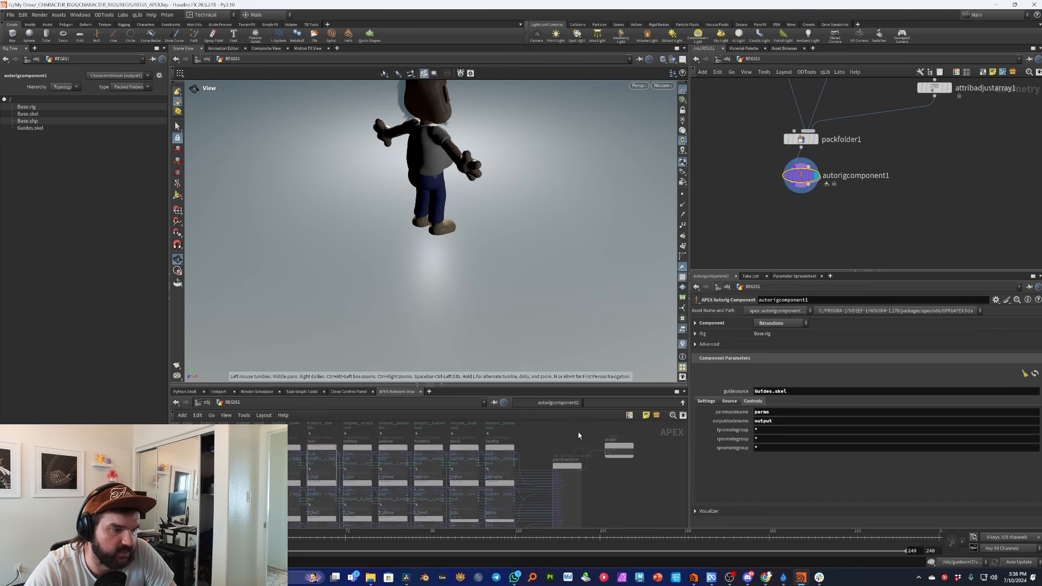
scroll(574, 445, up, 1)
middle_drag(572, 448, 571, 441)
scroll(564, 442, down, 3)
scroll(553, 438, up, 3)
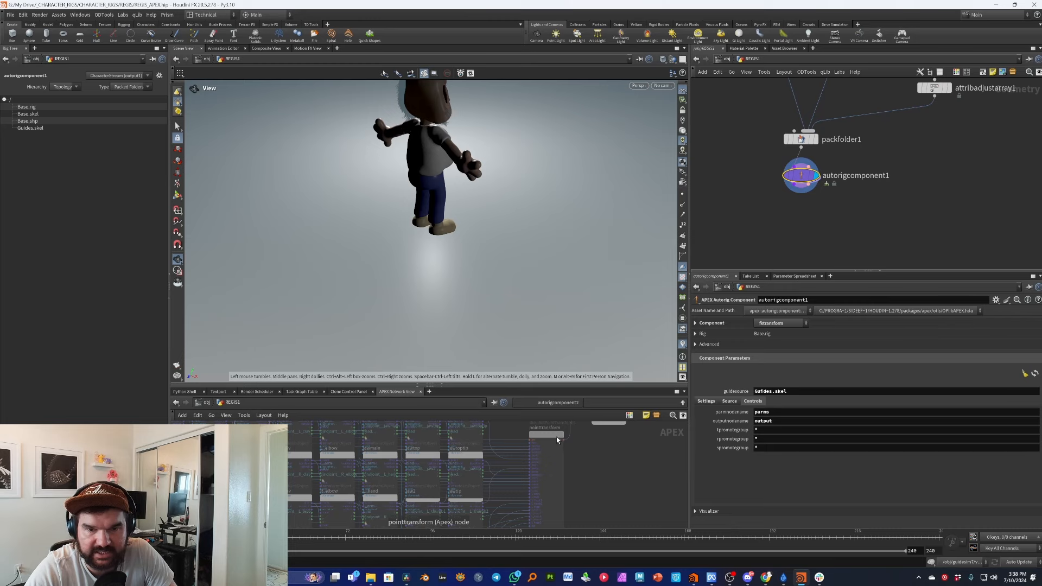
scroll(552, 482, down, 3)
scroll(565, 472, up, 3)
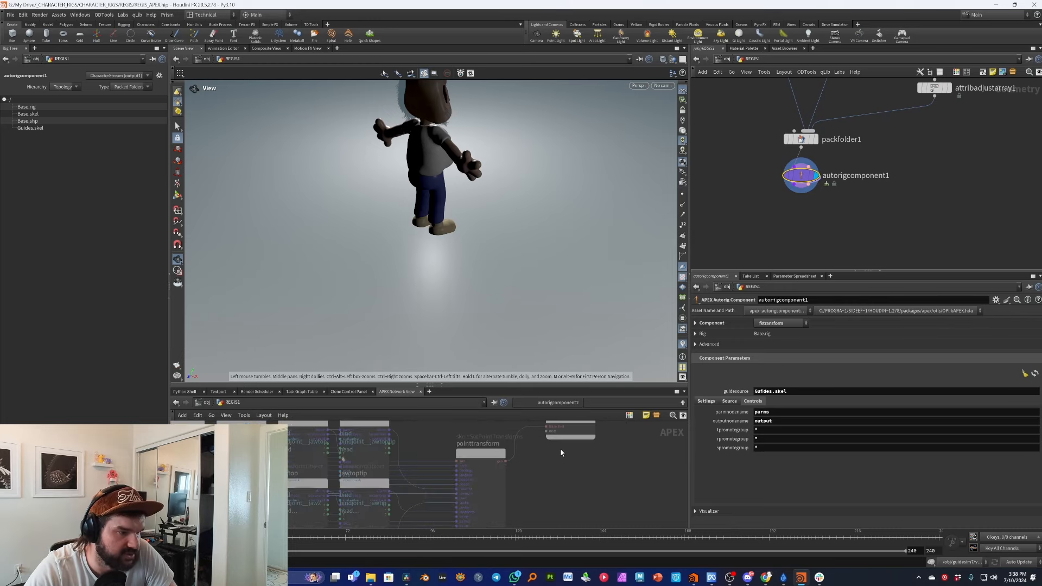
scroll(556, 465, down, 2)
scroll(506, 457, up, 2)
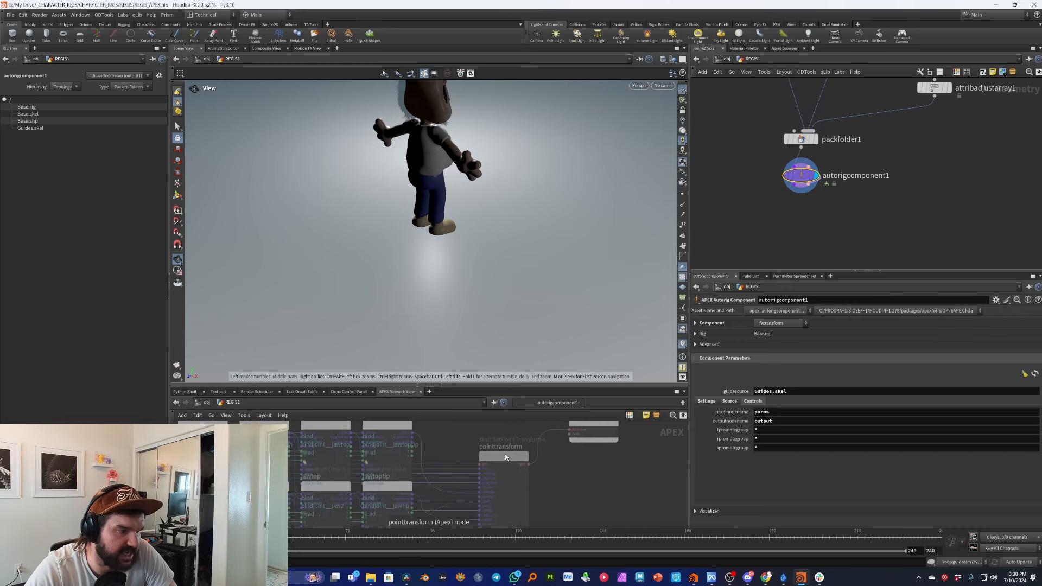
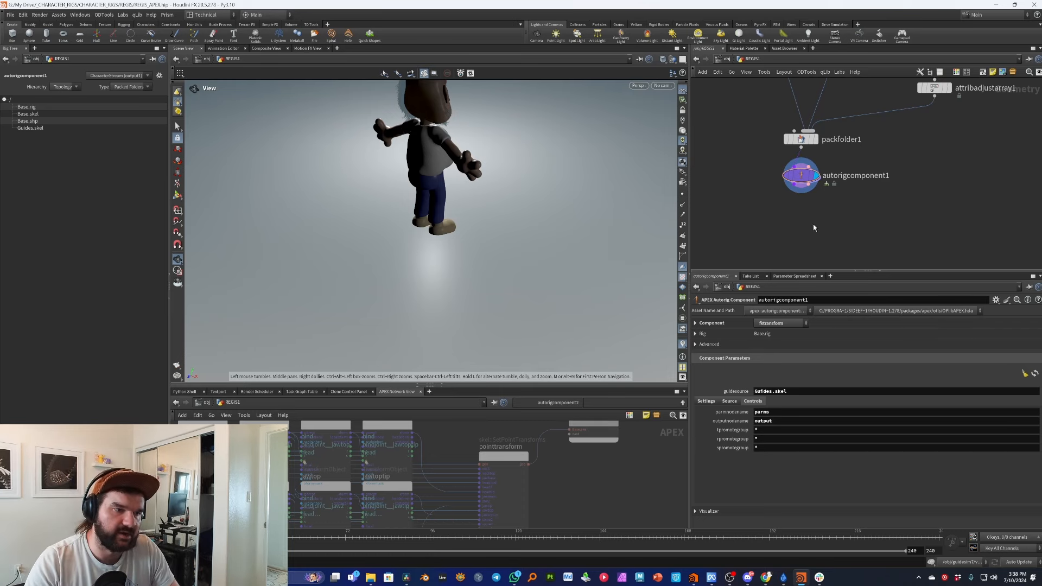
Add a second APEX Autorig Component below autorigcomponent1 and wire the first component's output into its first input.
scroll(804, 227, up, 1)
middle_drag(805, 231, 812, 208)
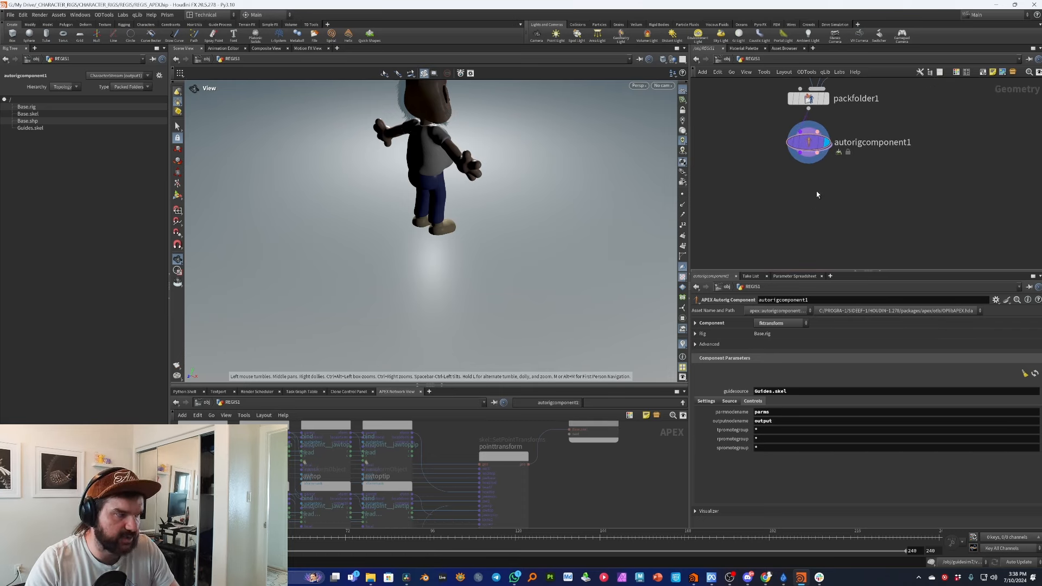
key(Tab)
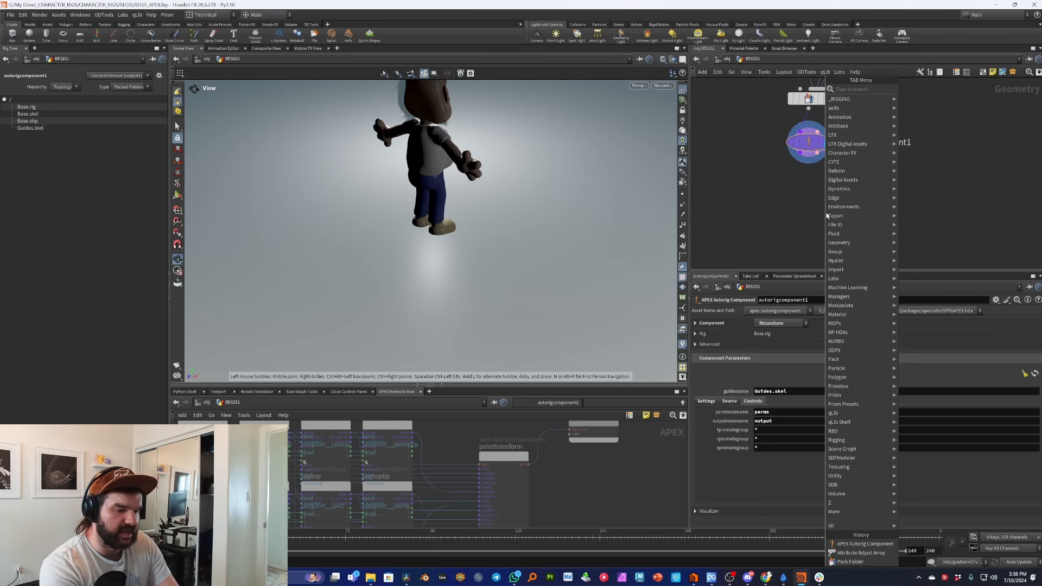
text(apex autorig)
key(Return)
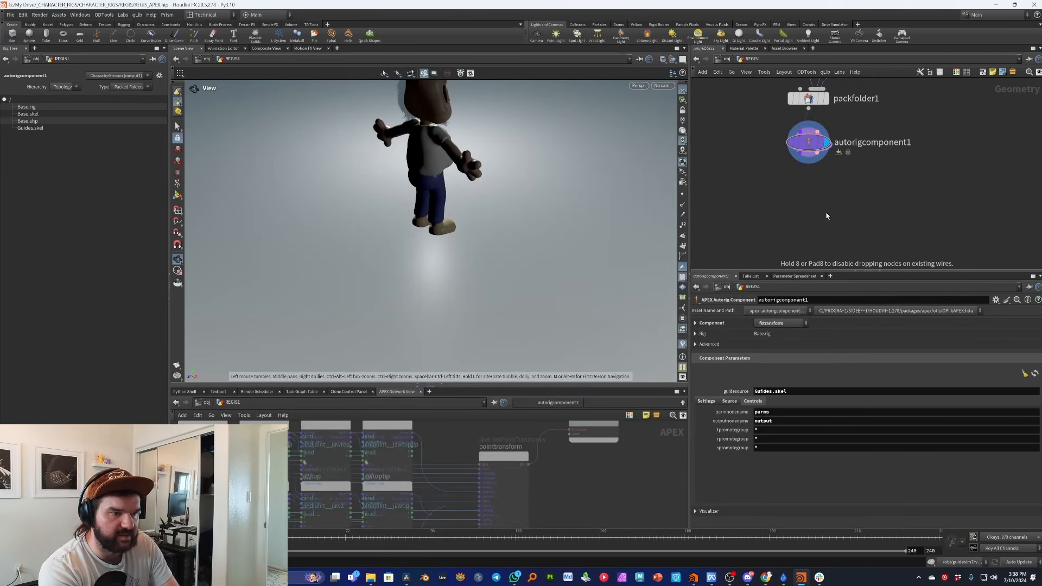
click(826, 216)
drag(826, 216, 812, 208)
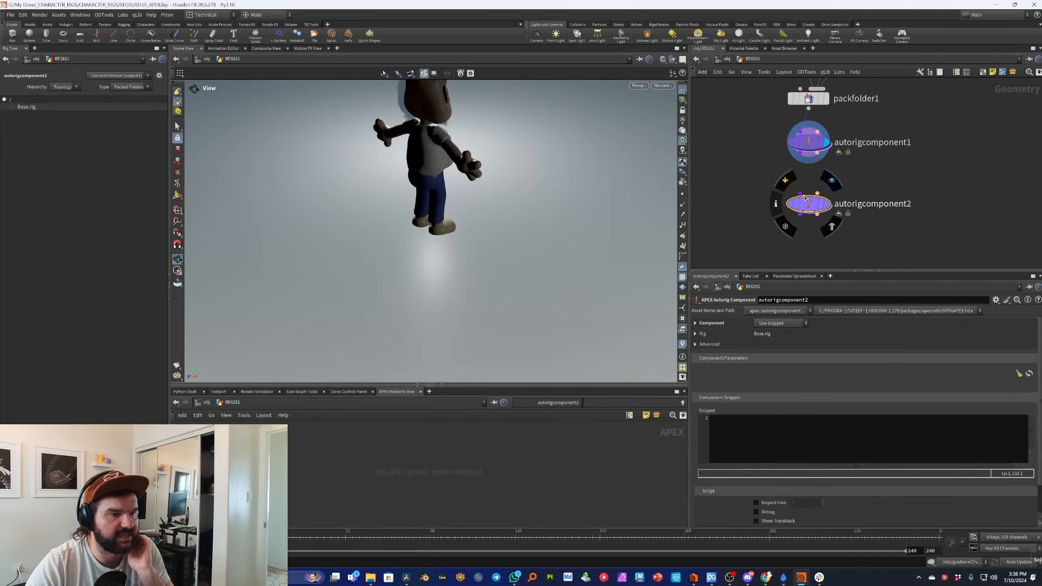
click(799, 193)
click(803, 154)
Rename autorigcomponent1 as FK_TRANSFORM.
double_click(868, 143)
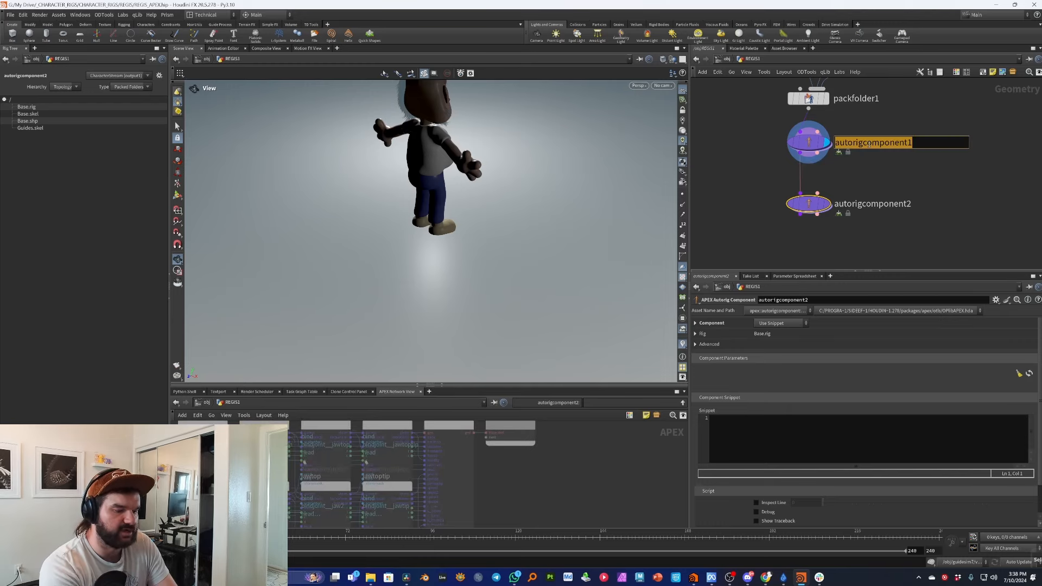
text(FK_TRANSFORM)
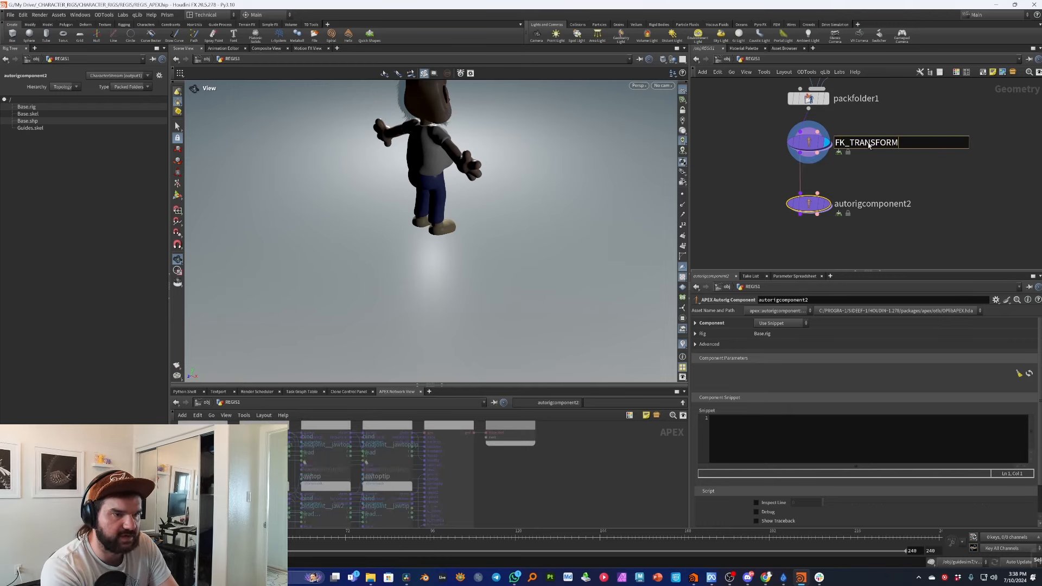
key(Return)
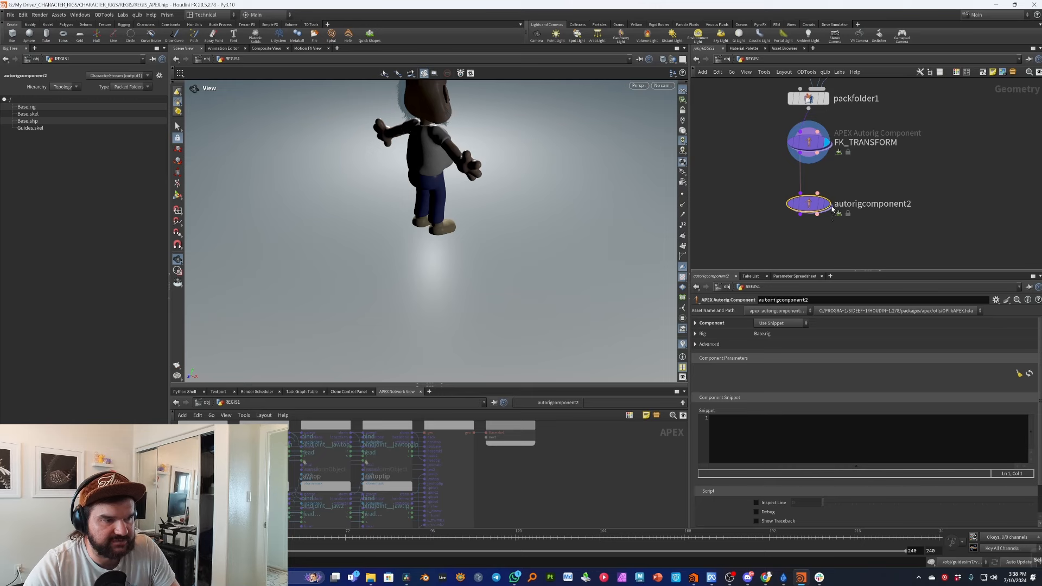
Display autorigcomponent2 and set its component type to bonedeform.
click(782, 324)
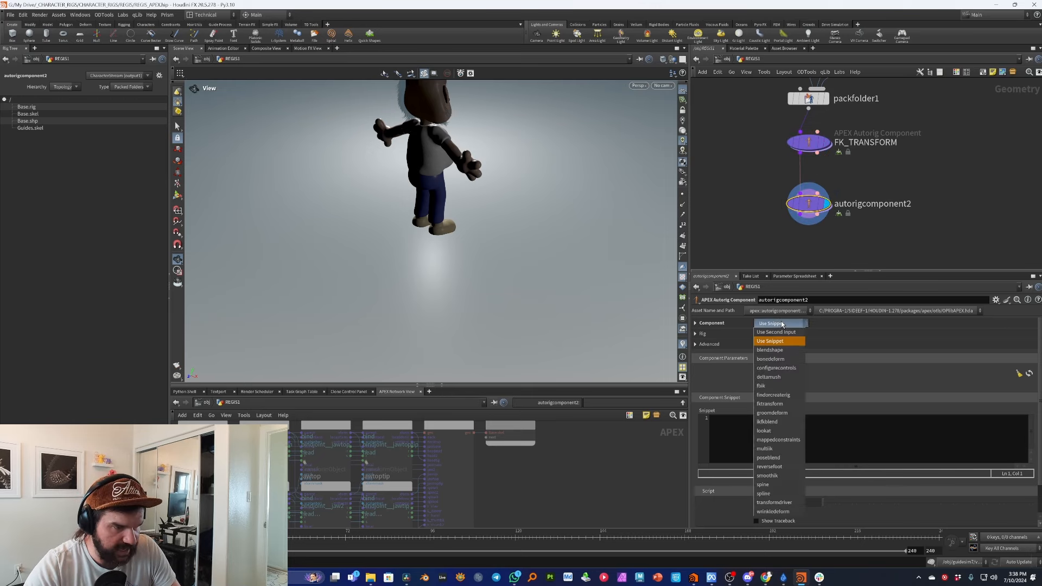
click(782, 360)
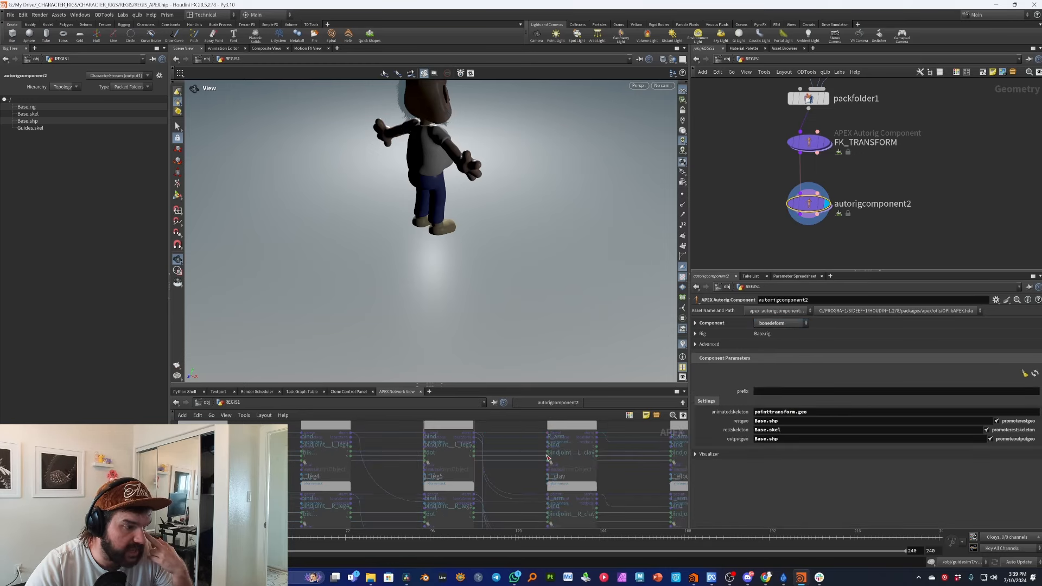
Examine the Bonedeformation node in the APEX graph and compare it with the graph output of FK_TRANSFORM.
scroll(504, 448, up, 5)
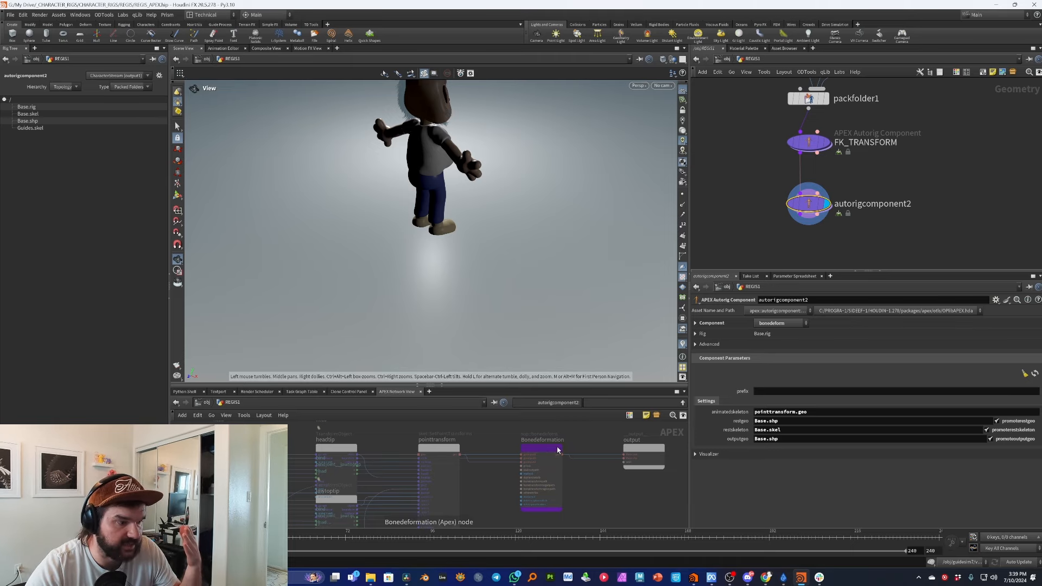
drag(549, 452, 548, 440)
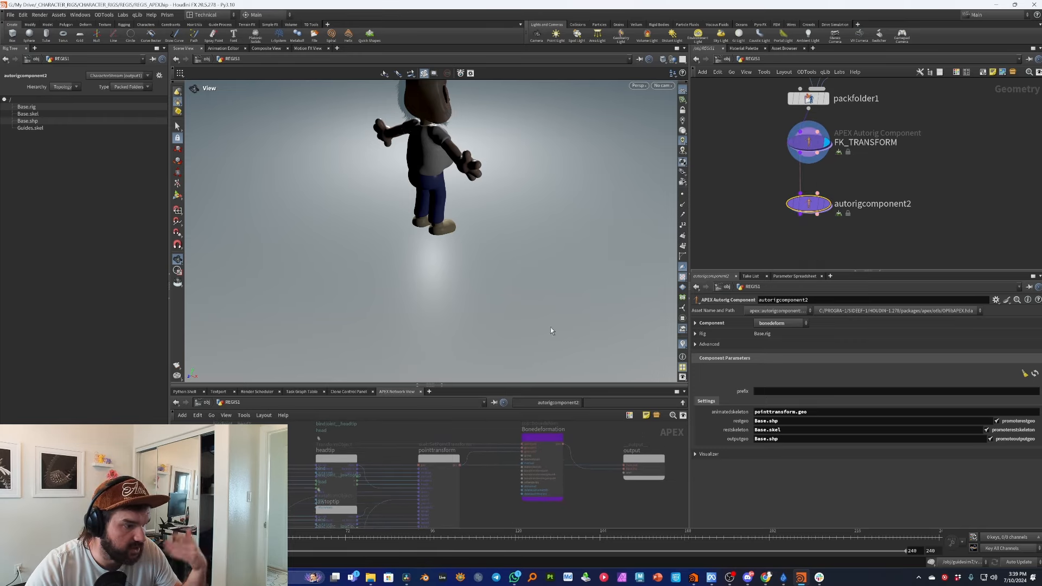
click(813, 142)
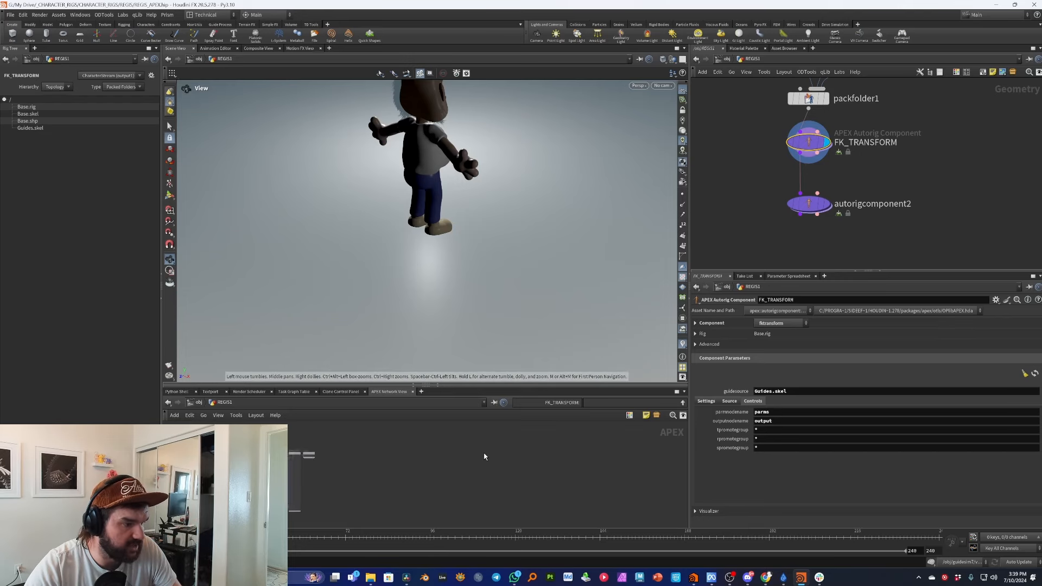
scroll(466, 453, down, 1)
drag(533, 452, 627, 453)
scroll(619, 459, up, 4)
click(809, 142)
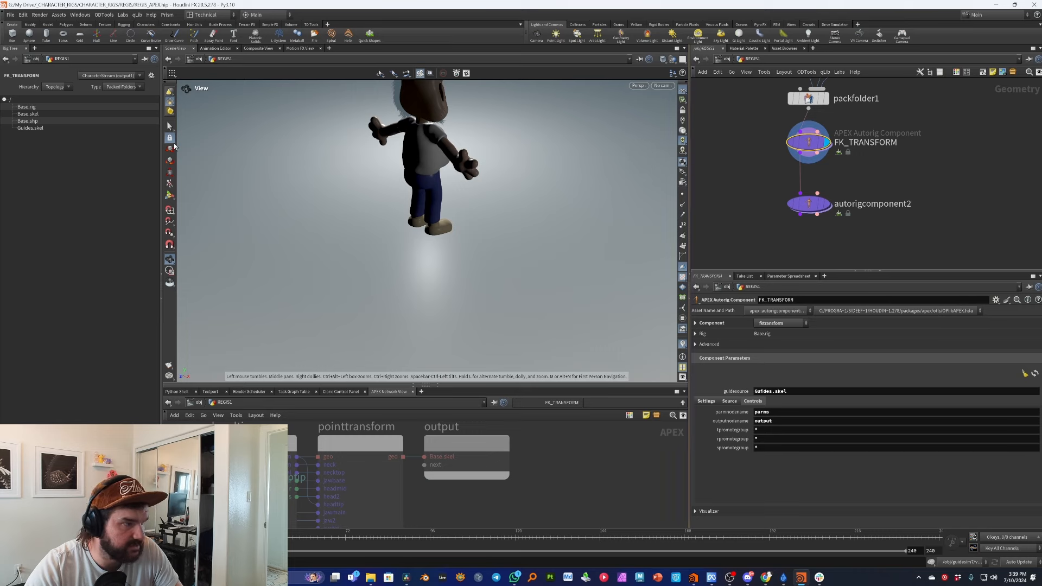
Enter the Animate state on FK_TRANSFORM and hide the other objects in the viewport.
click(171, 196)
drag(350, 201, 307, 158)
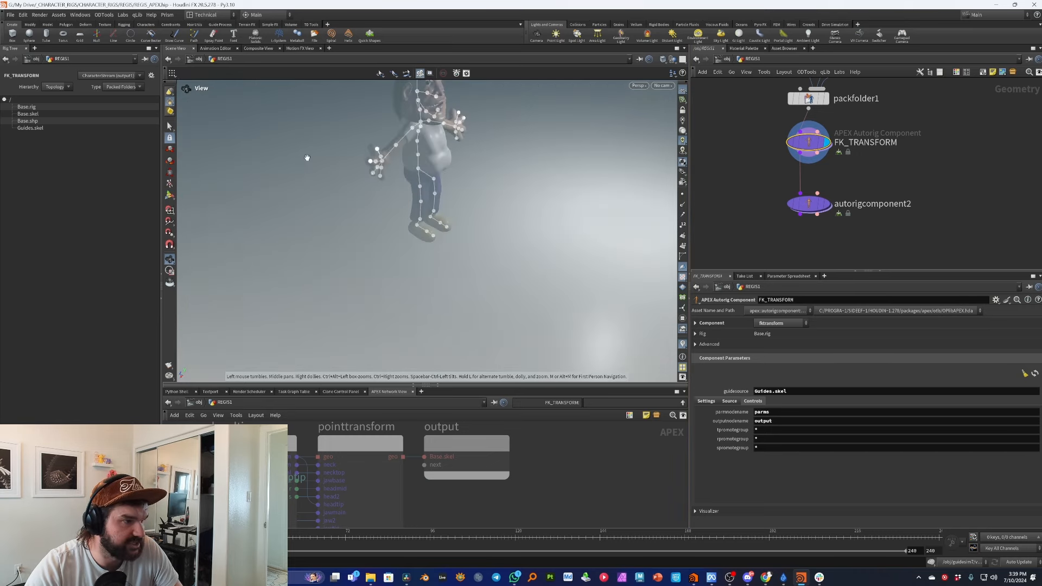
middle_drag(307, 158, 296, 261)
drag(380, 204, 344, 198)
scroll(345, 198, up, 3)
click(672, 59)
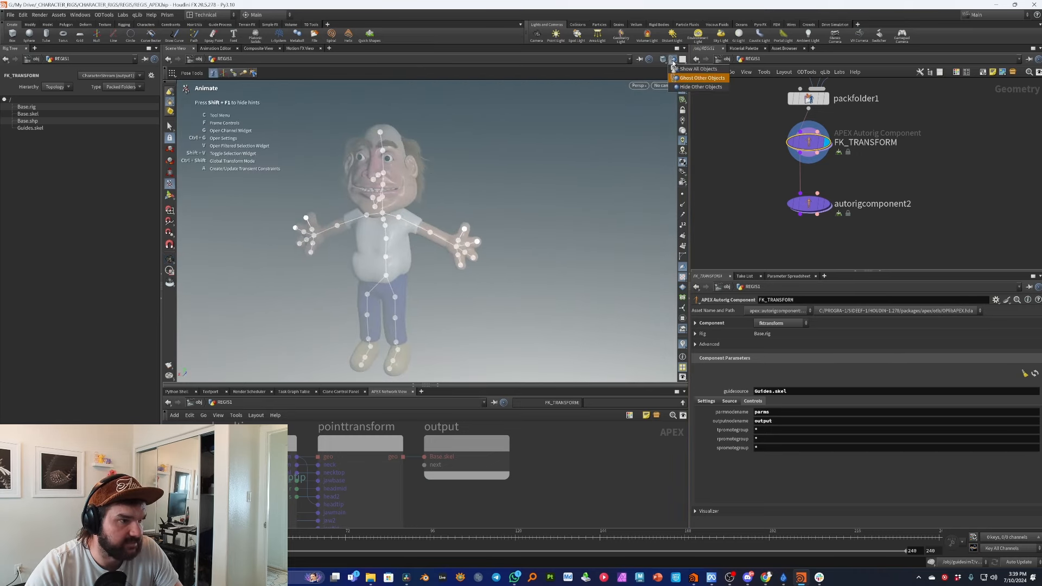
click(686, 88)
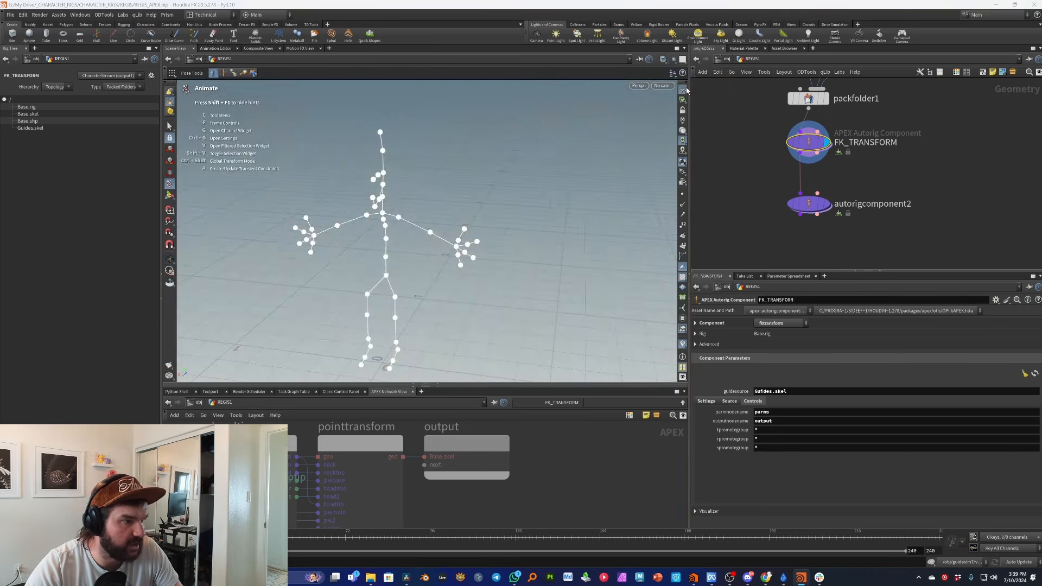
Display and select autorigcomponent2 to view the character mesh together with its controls.
click(824, 205)
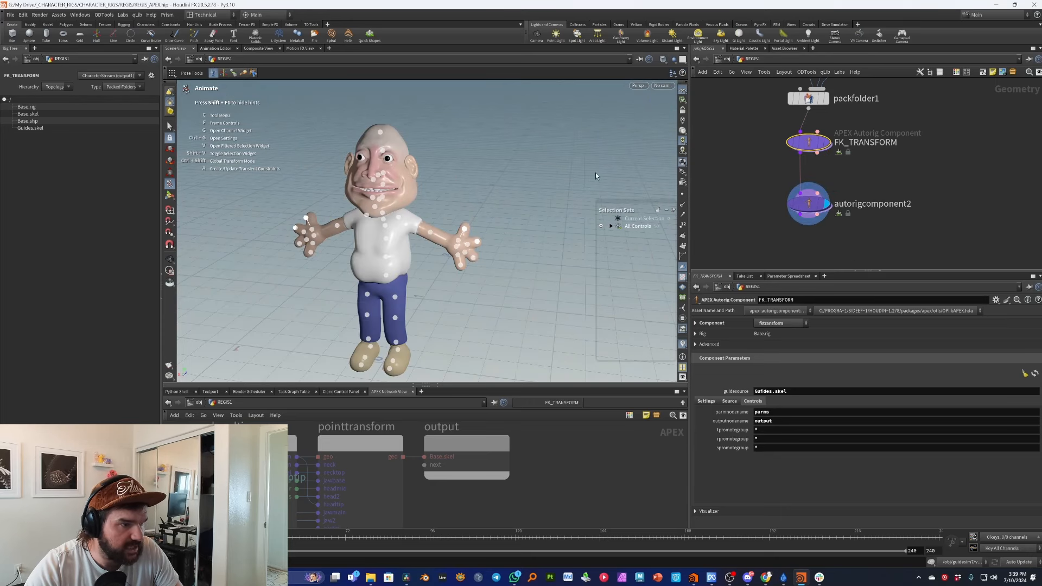
click(806, 204)
alt+drag(380, 214, 420, 206)
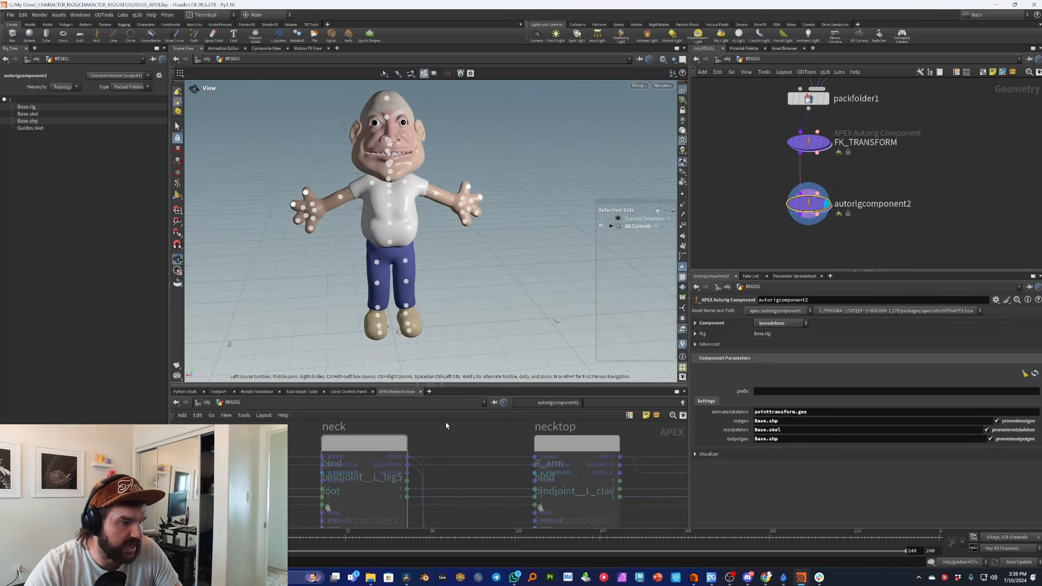
Examine how the Bonedeformation node's inputs and output connect pointtransform to the output node in the APEX graph.
scroll(431, 437, down, 10)
scroll(534, 442, up, 8)
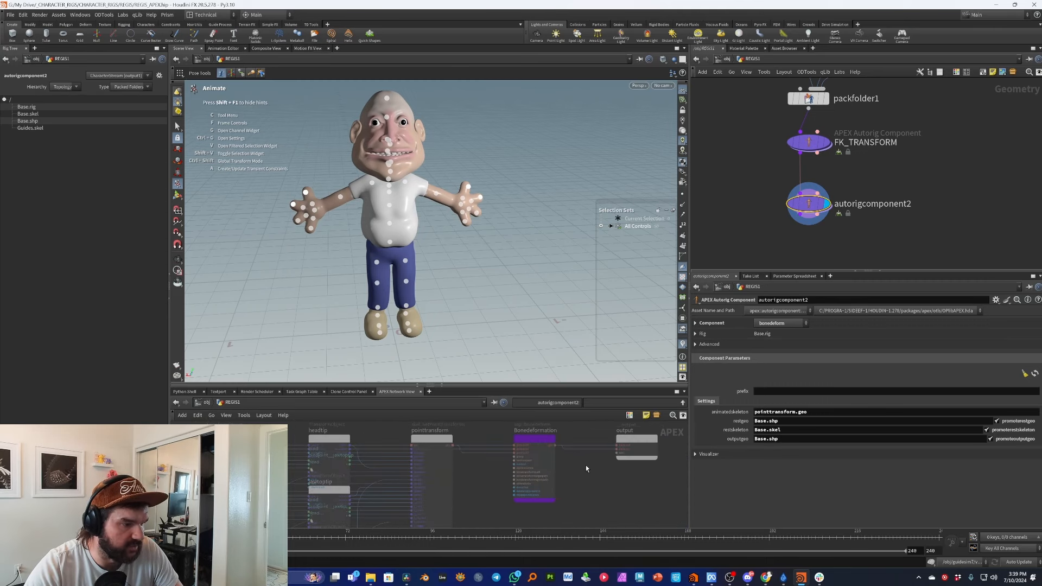
drag(538, 438, 543, 476)
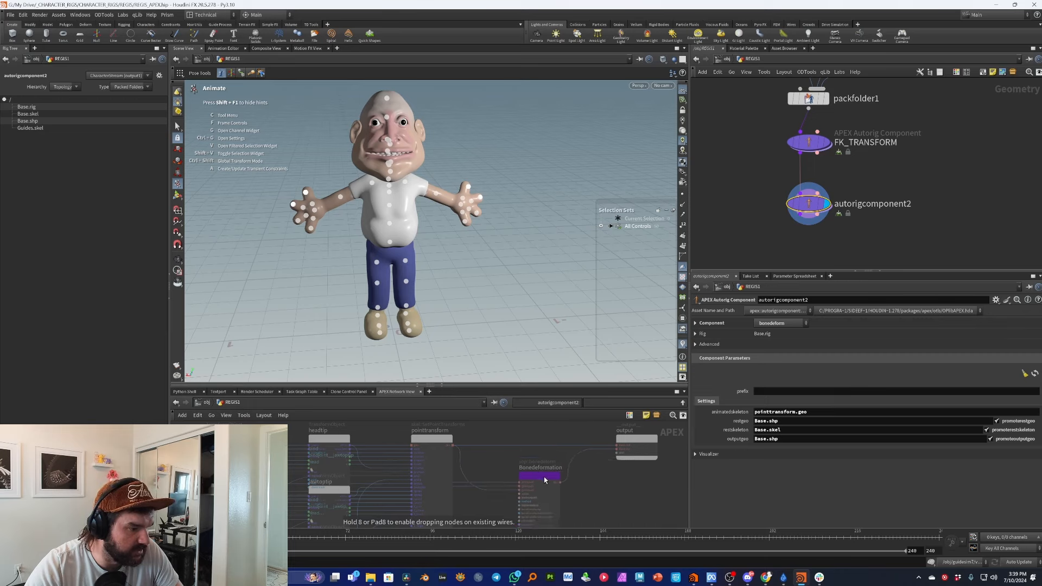
scroll(607, 471, down, 2)
scroll(607, 471, up, 3)
middle_drag(587, 492, 595, 457)
scroll(570, 461, down, 2)
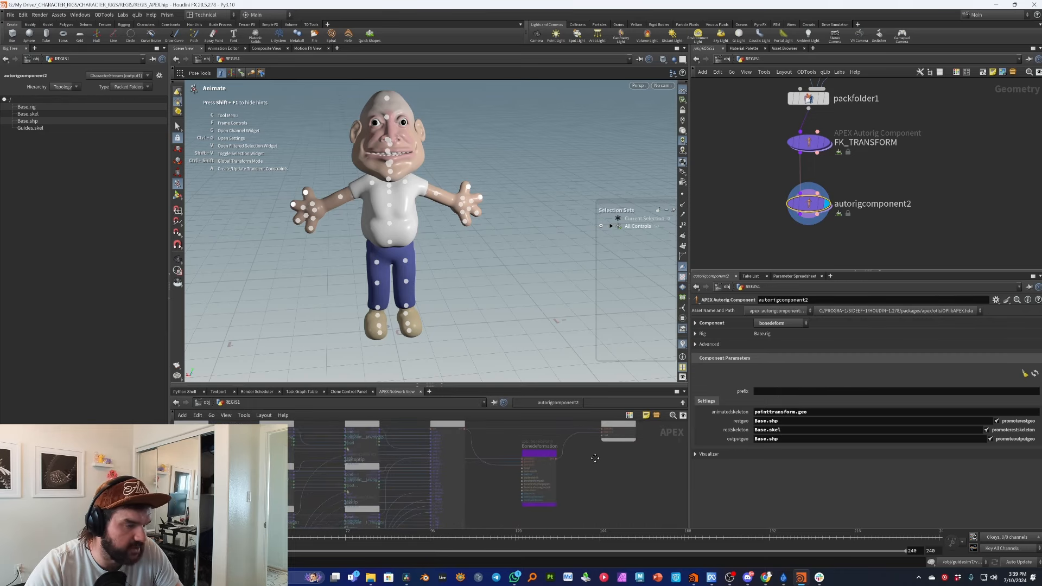
scroll(842, 249, down, 3)
scroll(842, 249, down, 1)
scroll(791, 253, down, 3)
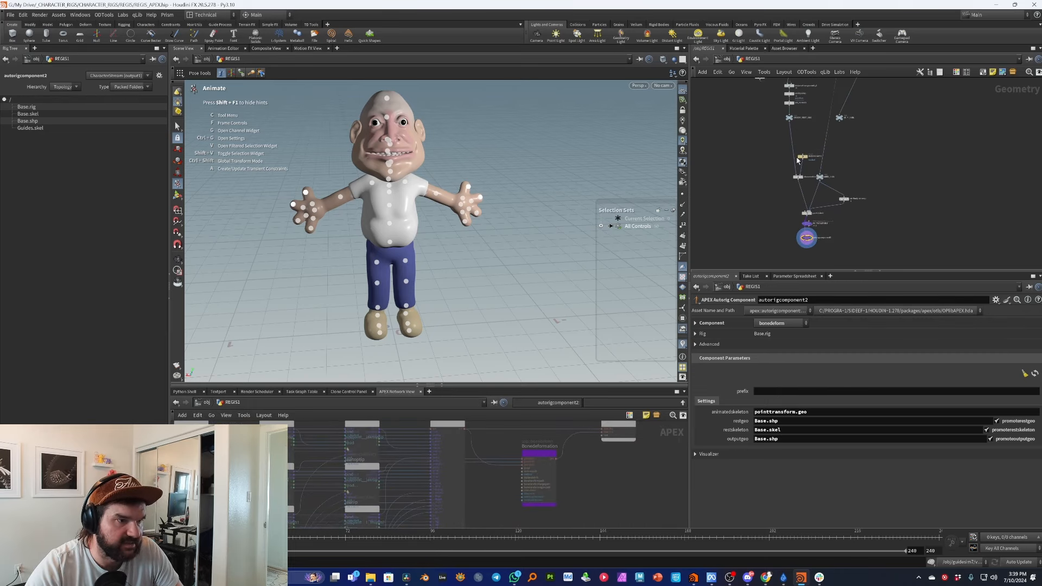
scroll(807, 257, up, 5)
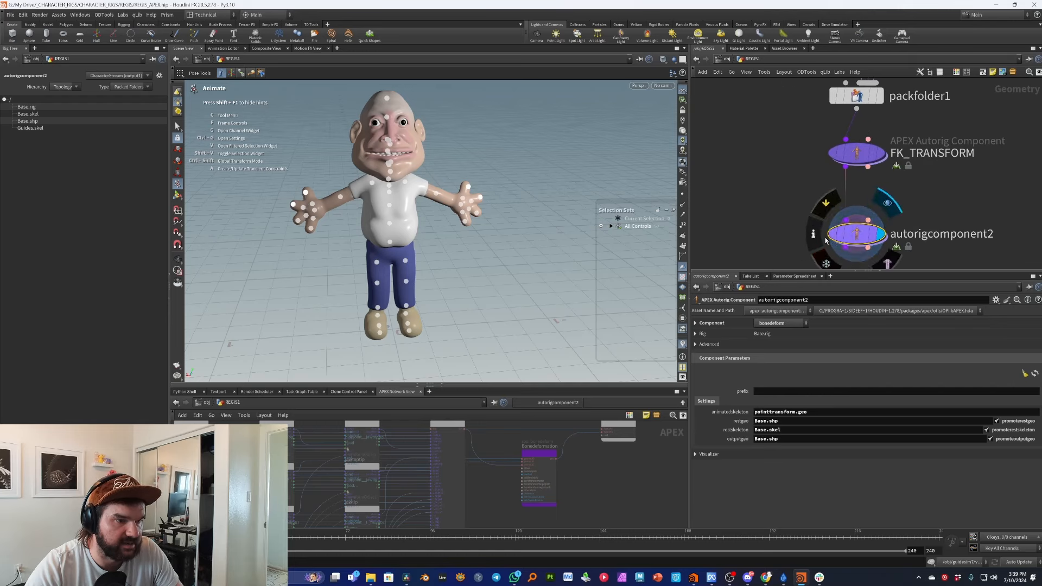
scroll(589, 447, down, 1)
scroll(563, 448, up, 4)
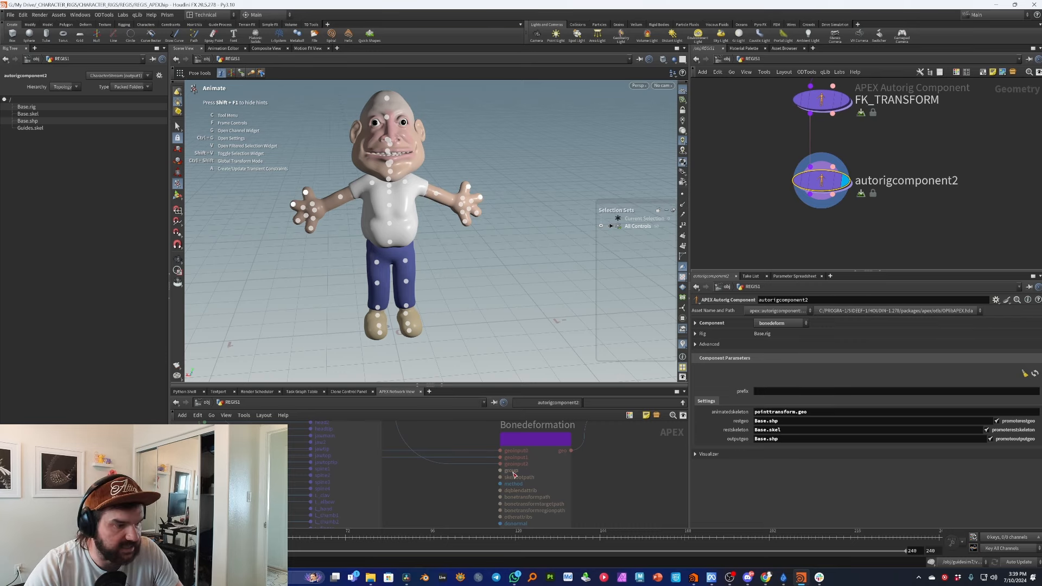
middle_drag(618, 477, 521, 531)
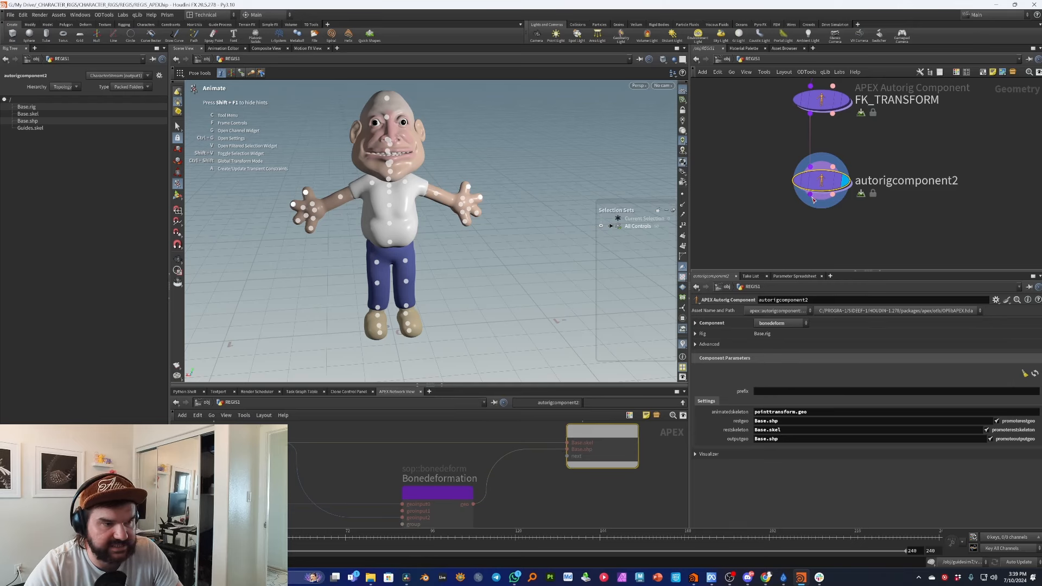
Rename autorigcomponent2 as BONEDEFORM.
double_click(908, 182)
text(BO)
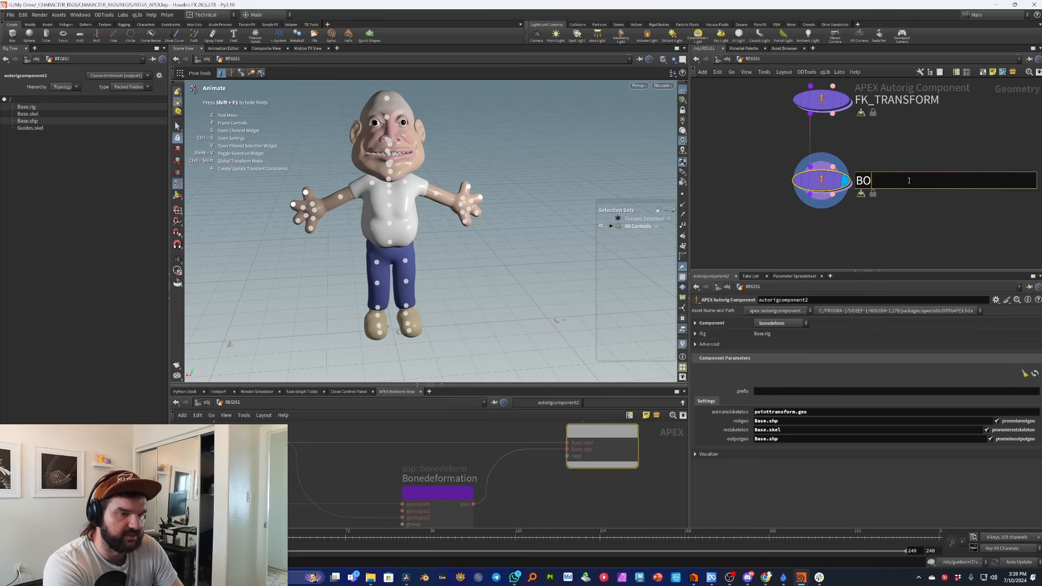
text(NEDEFORM)
key(Return)
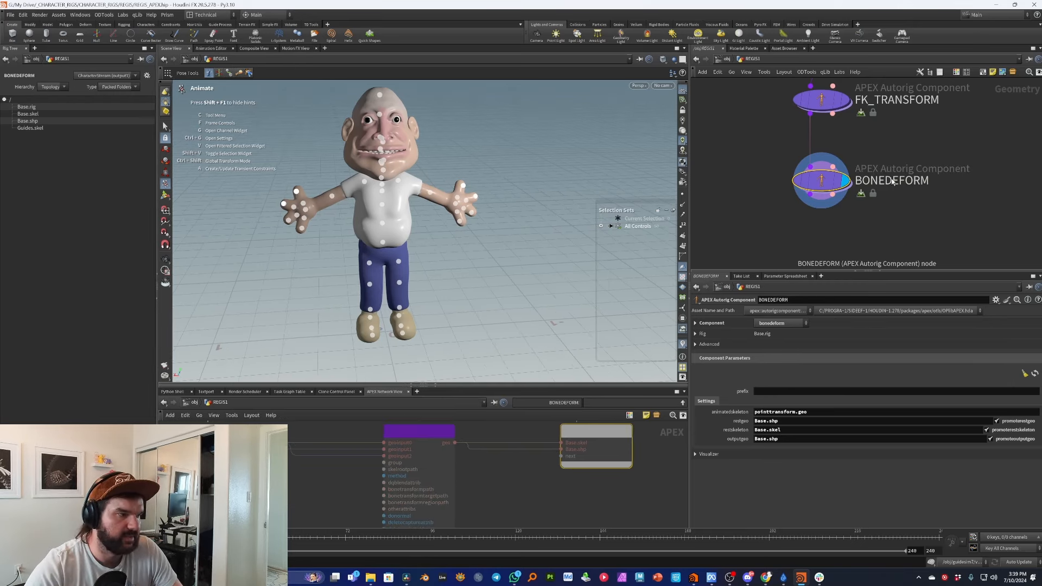
Test the rig's deformation by rotating the character's arm and upper-body controls, raising one arm and tilting the torso and head.
alt+drag(487, 202, 435, 212)
click(436, 196)
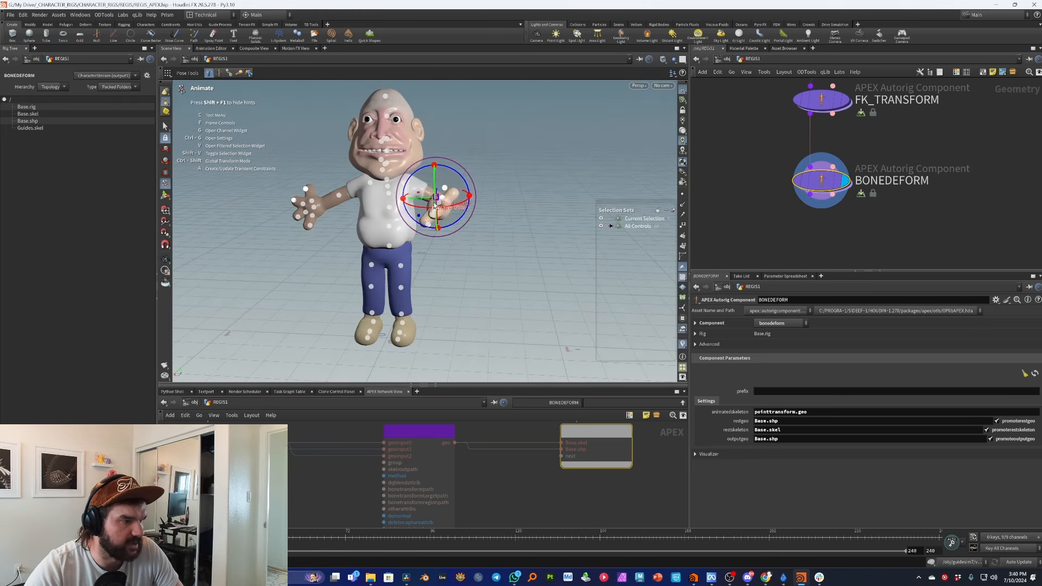
click(371, 184)
mouse_move(399, 174)
mouse_down()
mouse_move(372, 158)
mouse_move(386, 164)
mouse_up()
click(365, 156)
alt+right_drag(386, 164, 395, 190)
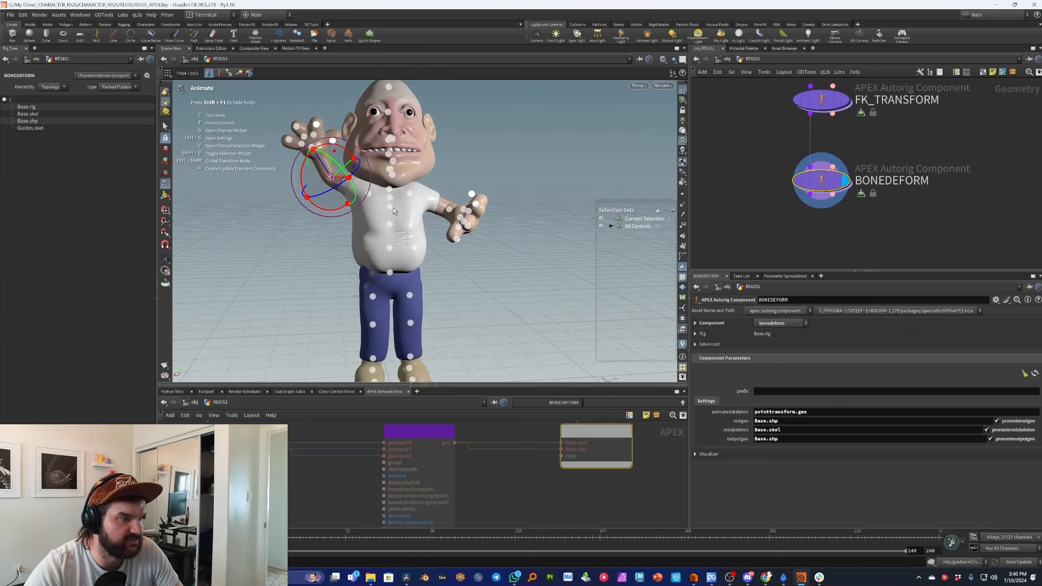
drag(409, 182, 418, 188)
click(452, 233)
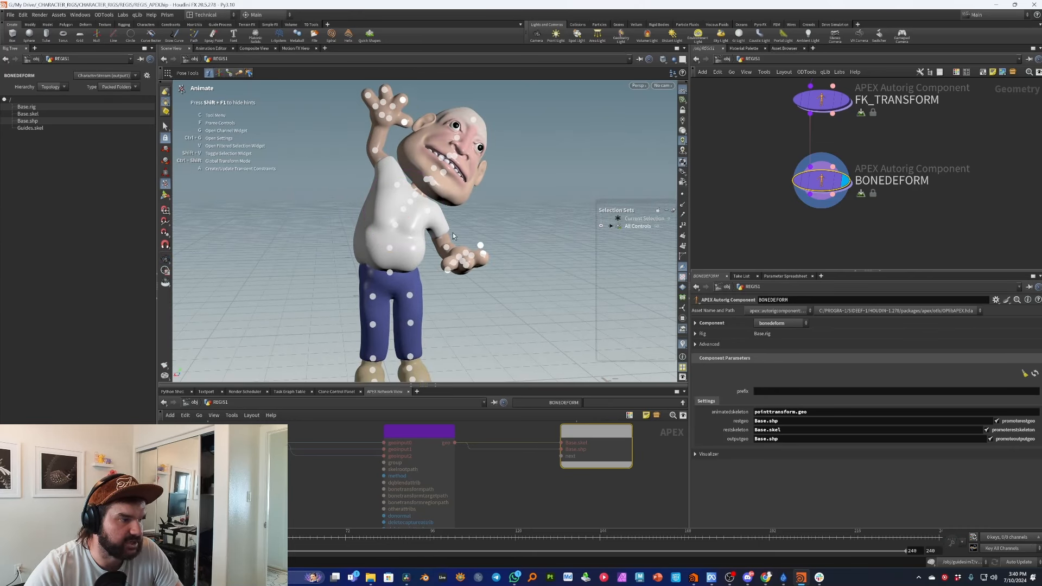
Add an APEX Scene Animate node wired below BONEDEFORM and display it.
scroll(867, 158, down, 3)
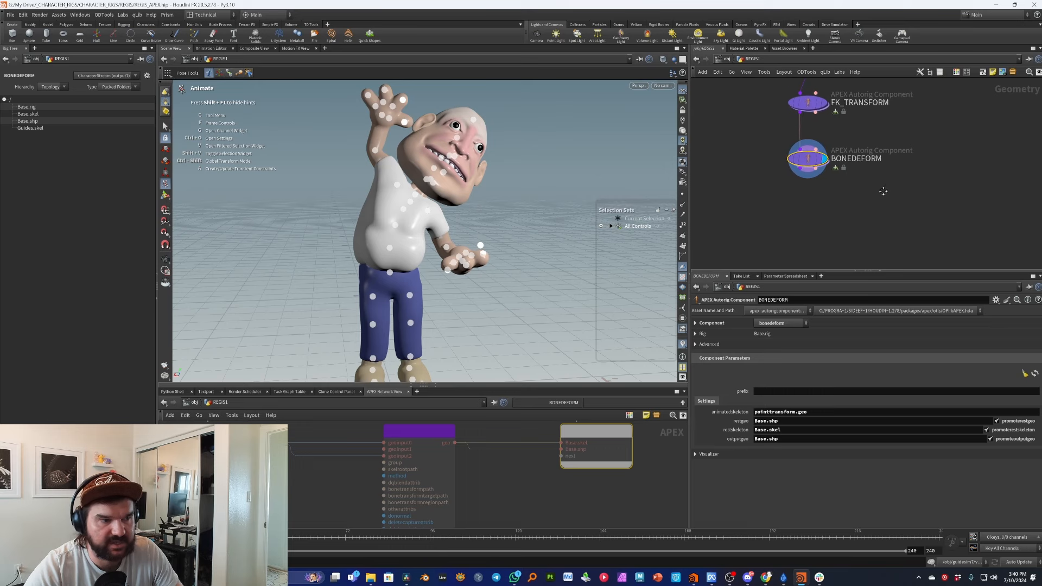
middle_drag(776, 195, 751, 187)
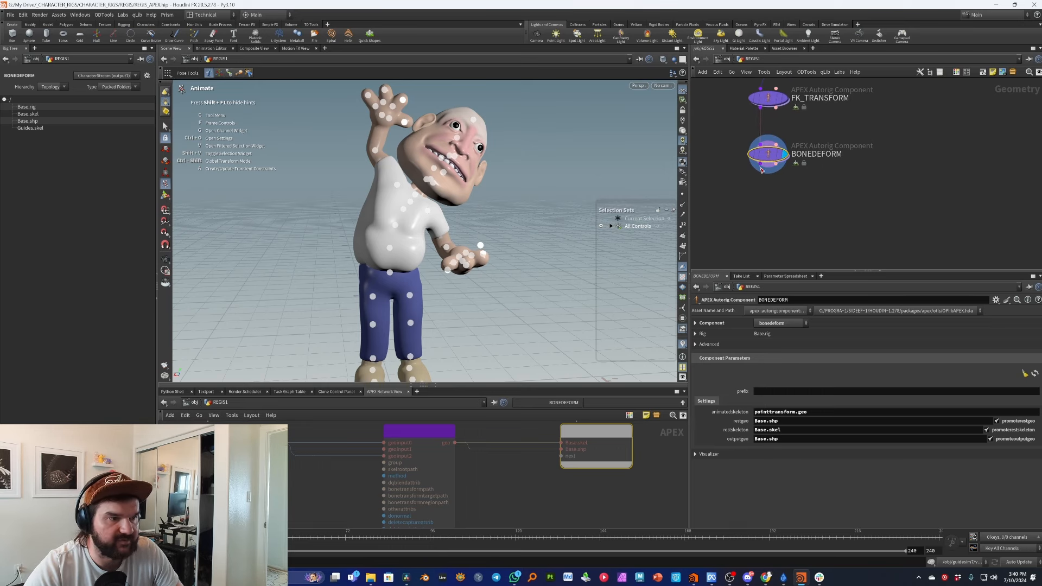
key(Tab)
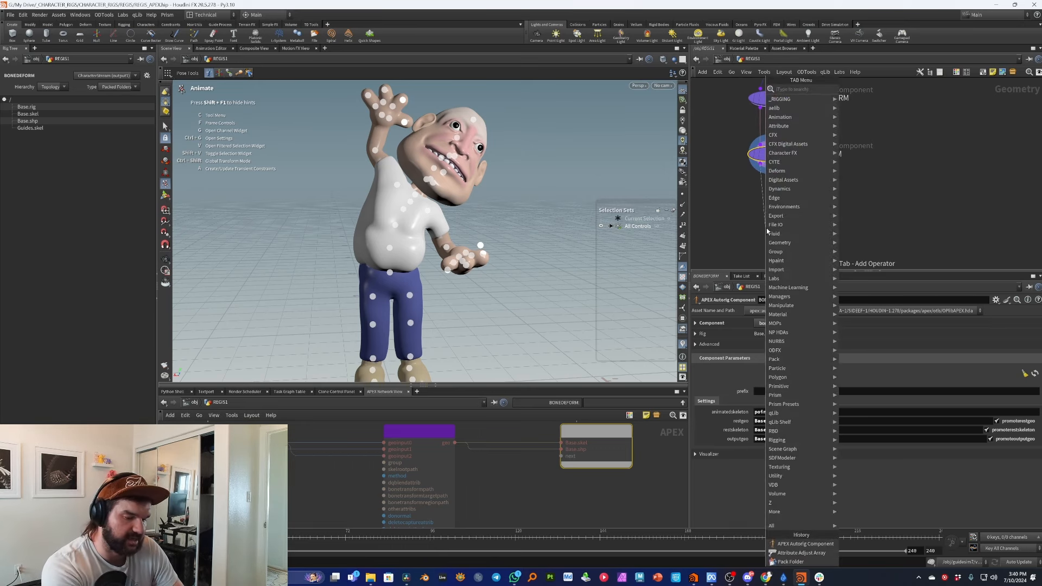
text(scene)
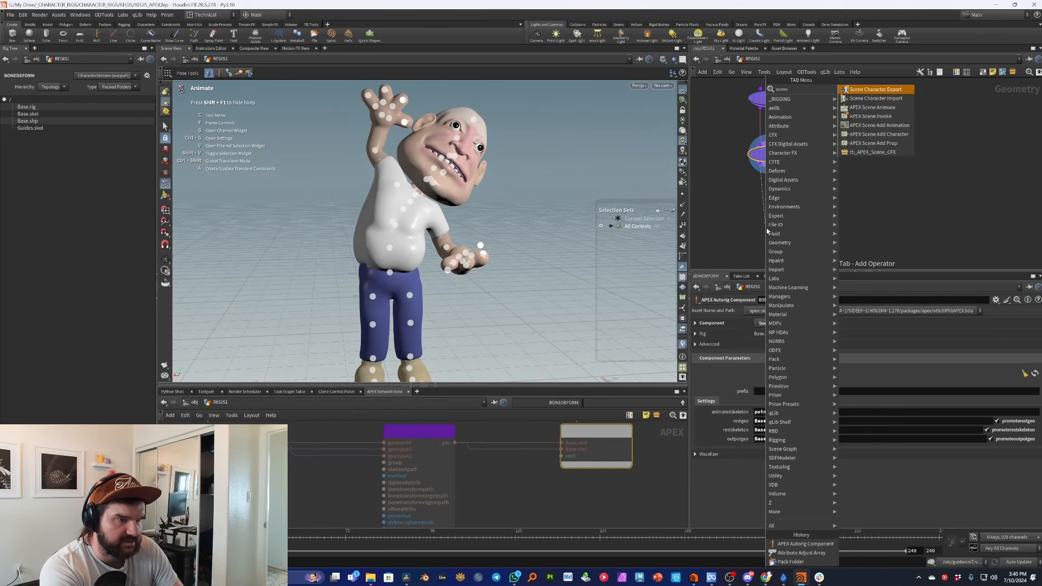
text( ani)
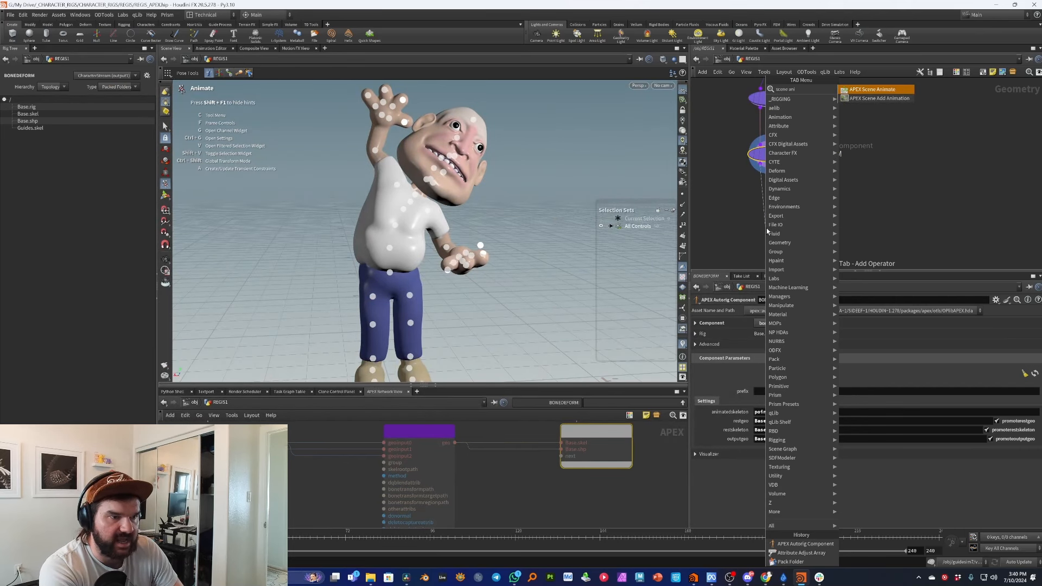
key(Escape)
click(766, 231)
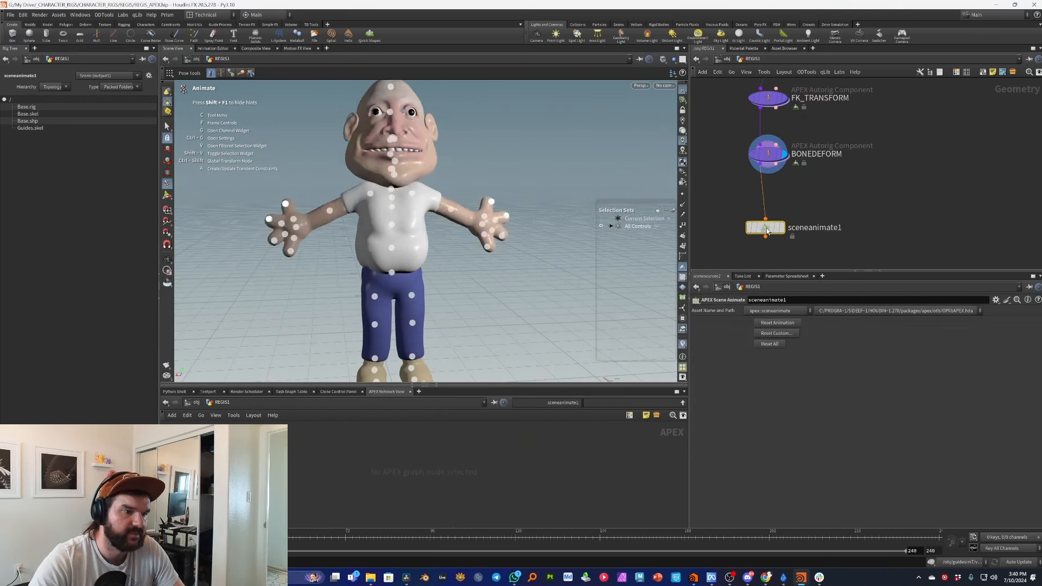
drag(781, 229, 764, 236)
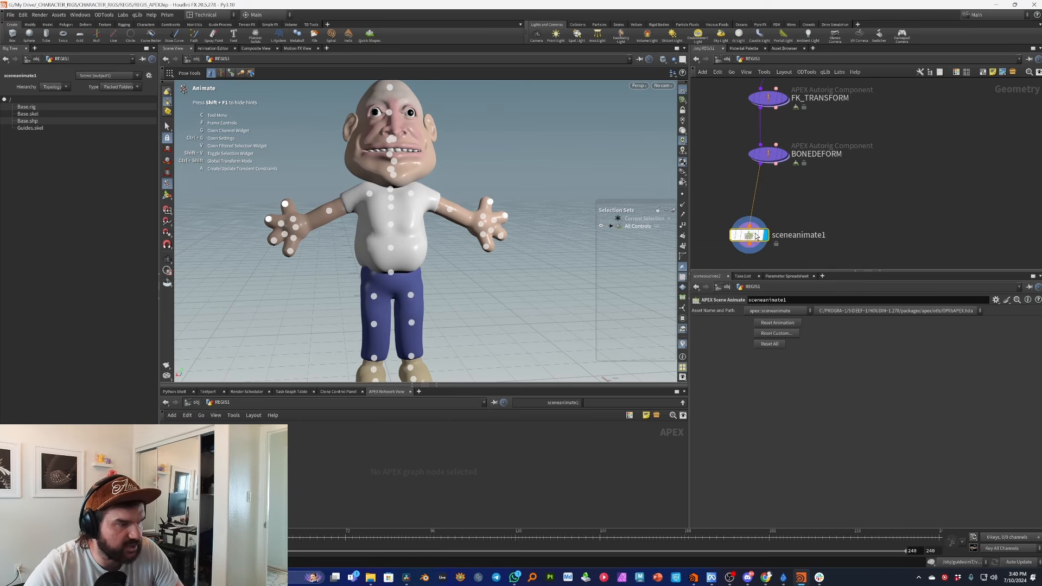
Rotate the character's left elbow control in the viewport and scrub the timeline to play through the posed motion.
click(450, 209)
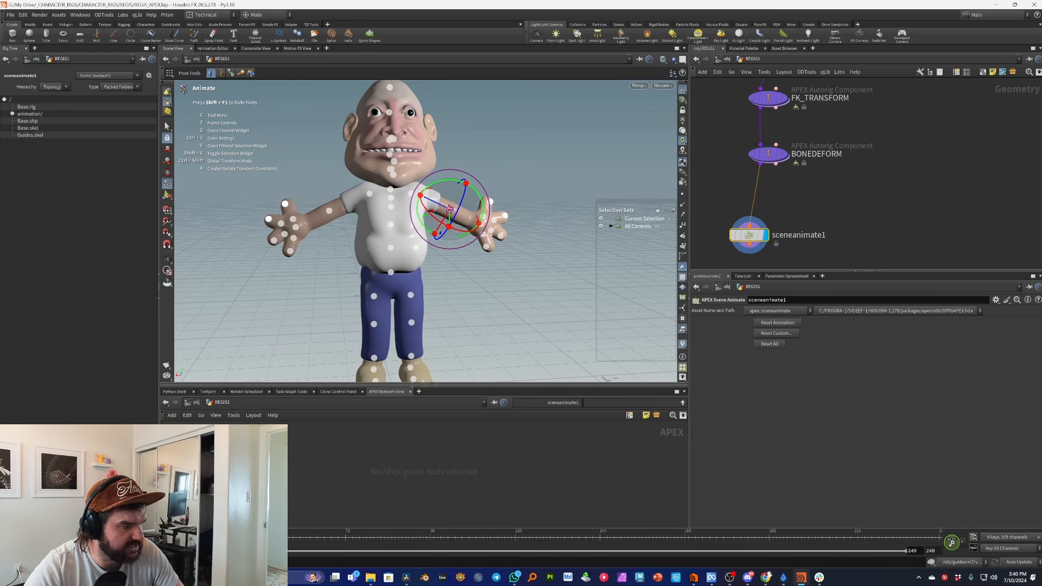
drag(456, 180, 474, 152)
click(550, 269)
drag(179, 537, 97, 537)
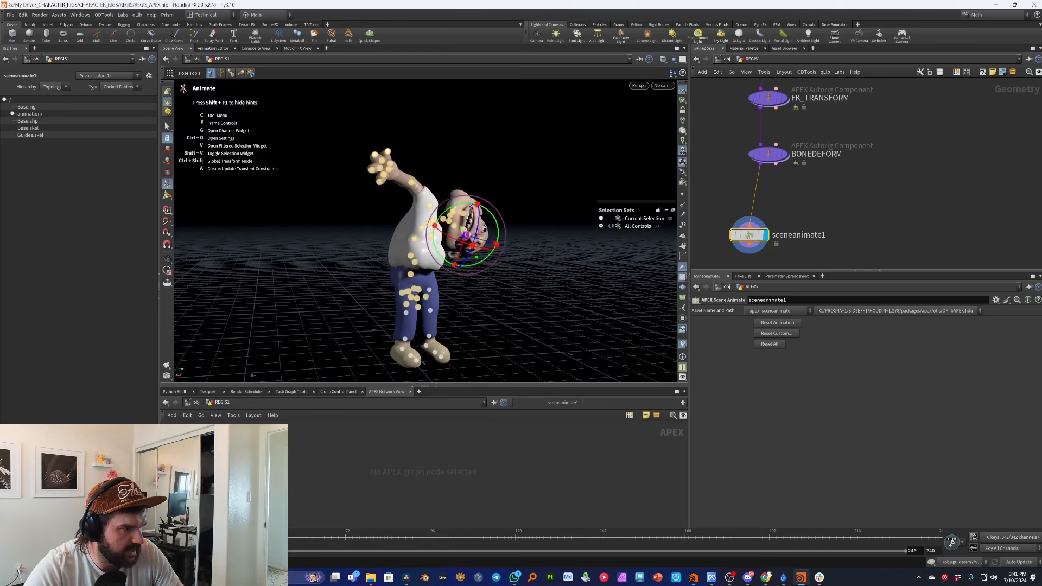
Expand the animation folder in the rig tree of sceneanimate1 to examine its contents.
click(818, 175)
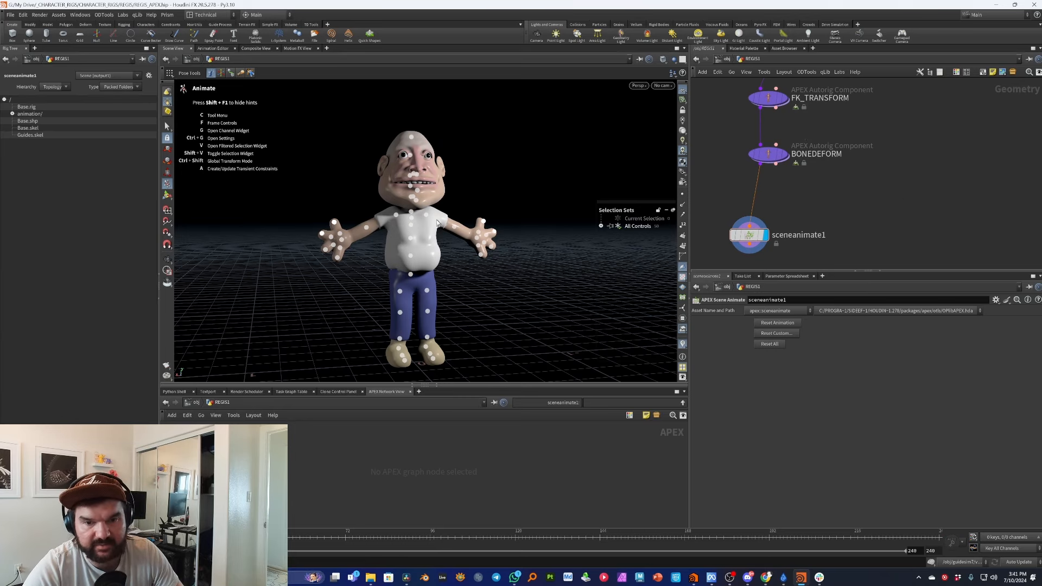
click(750, 237)
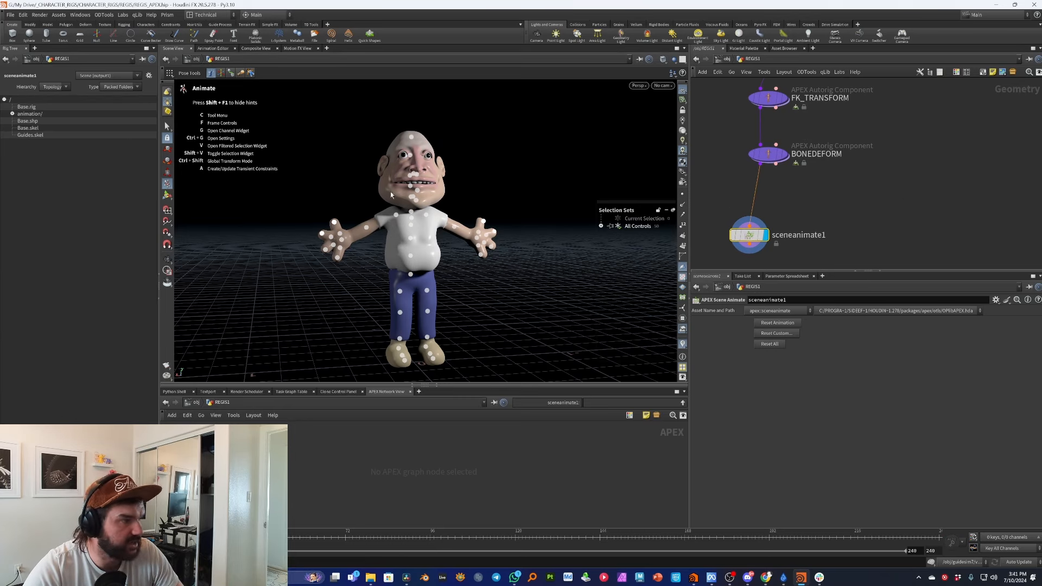
click(12, 114)
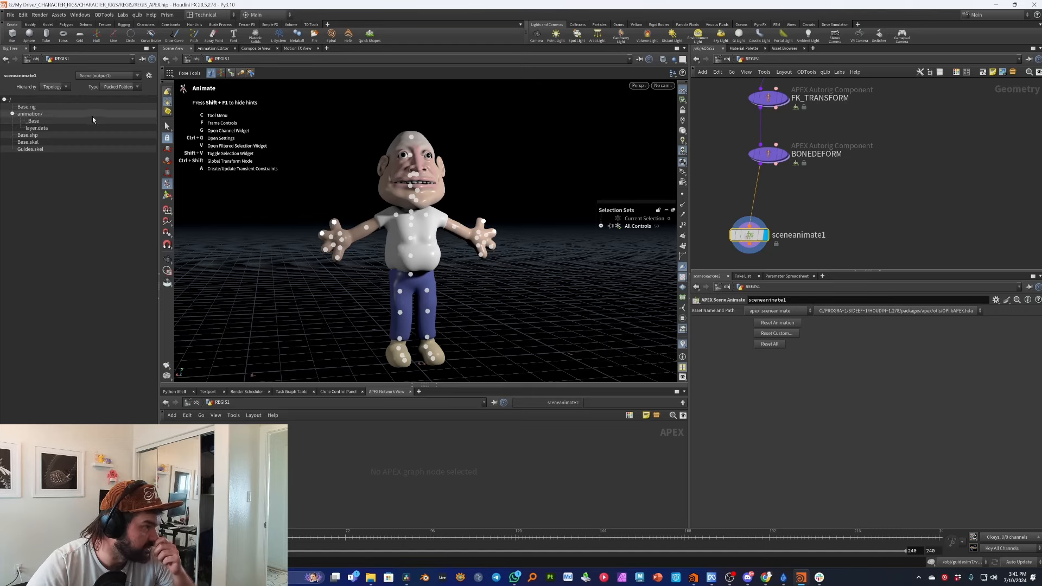
click(48, 114)
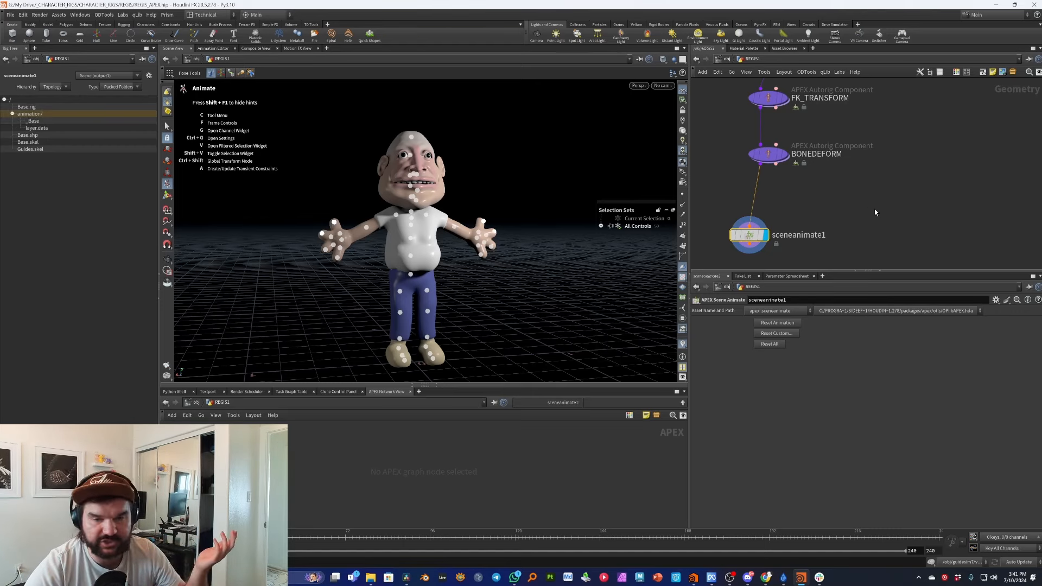
Check the node information of sceneanimate1 and display BONEDEFORM for comparison.
scroll(888, 217, down, 4)
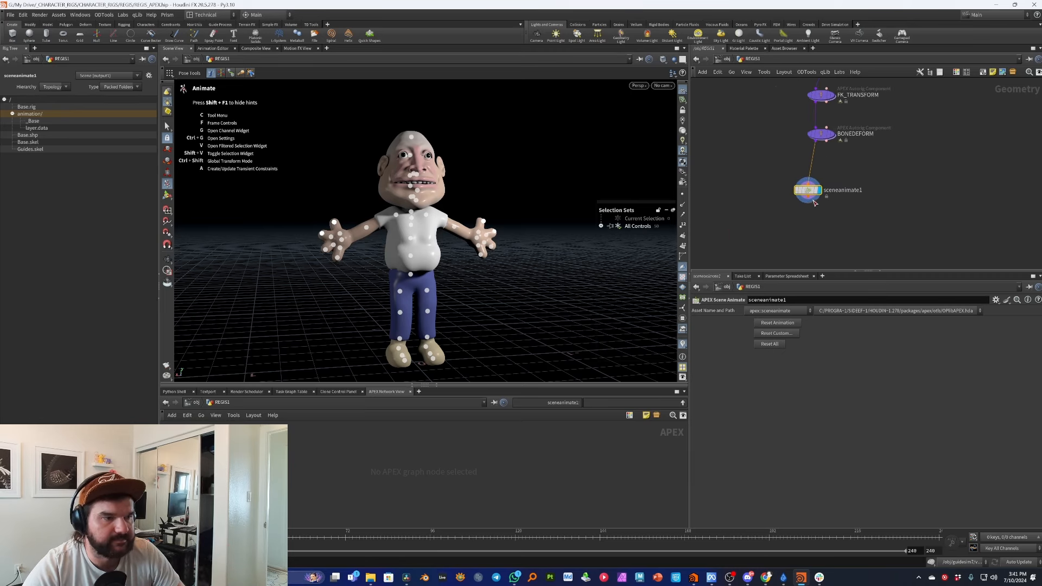
click(807, 202)
key(Escape)
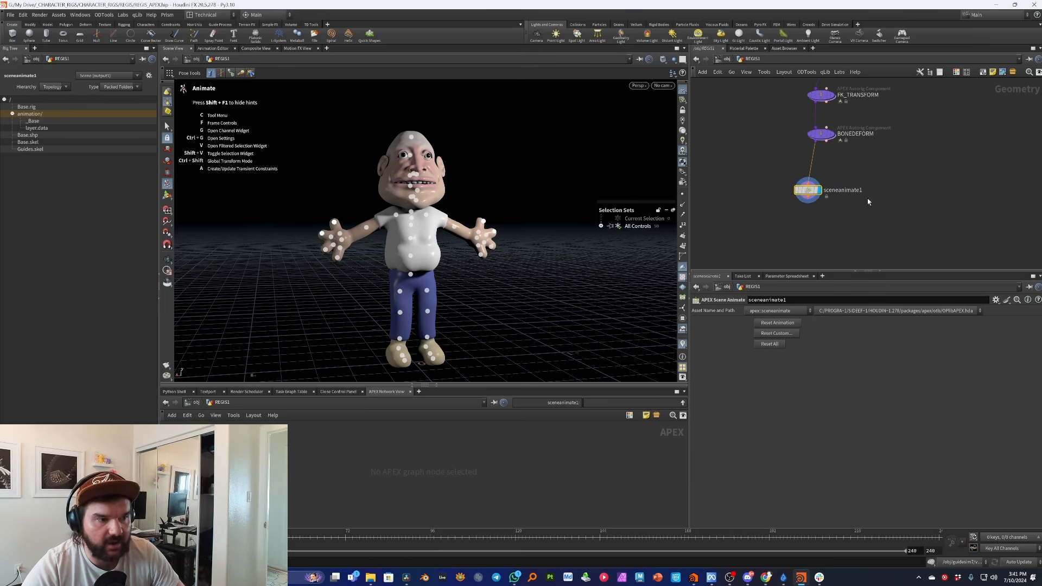
middle_click(806, 196)
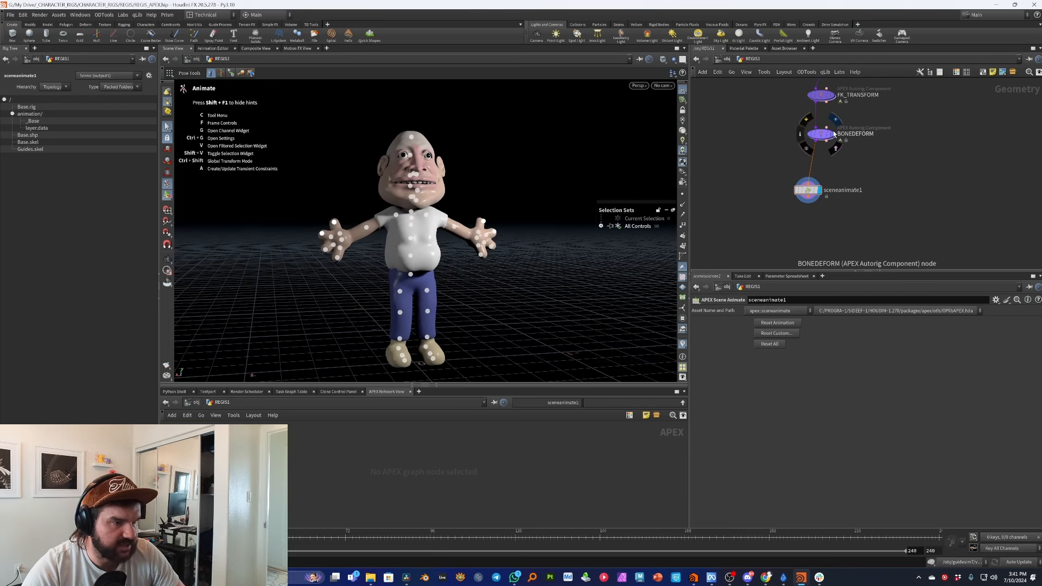
click(806, 141)
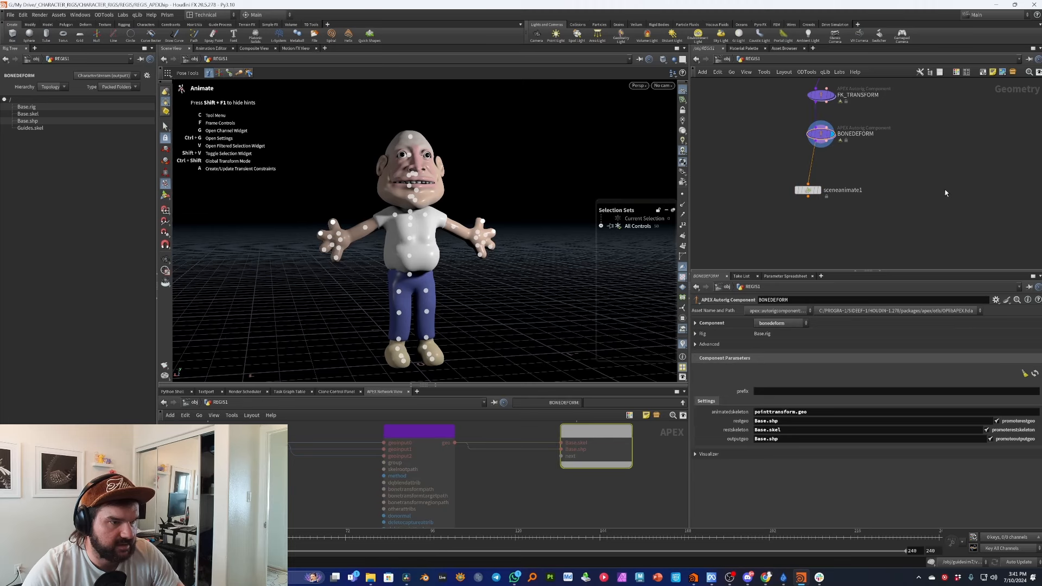
Add a Null node, wire it to the output of sceneanimate1, and display it.
key(Tab)
click(166, 129)
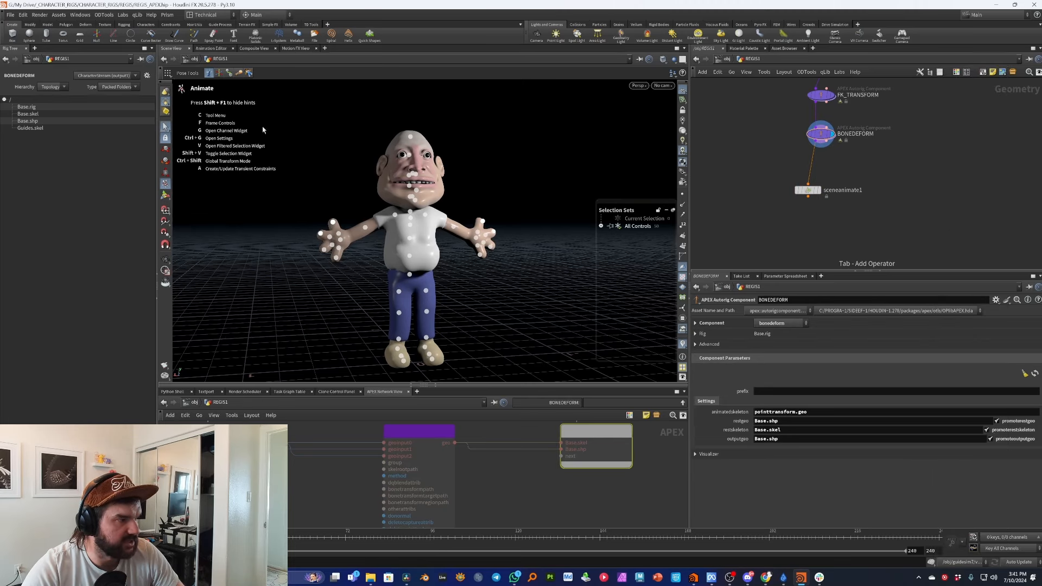
key(Tab)
text(null)
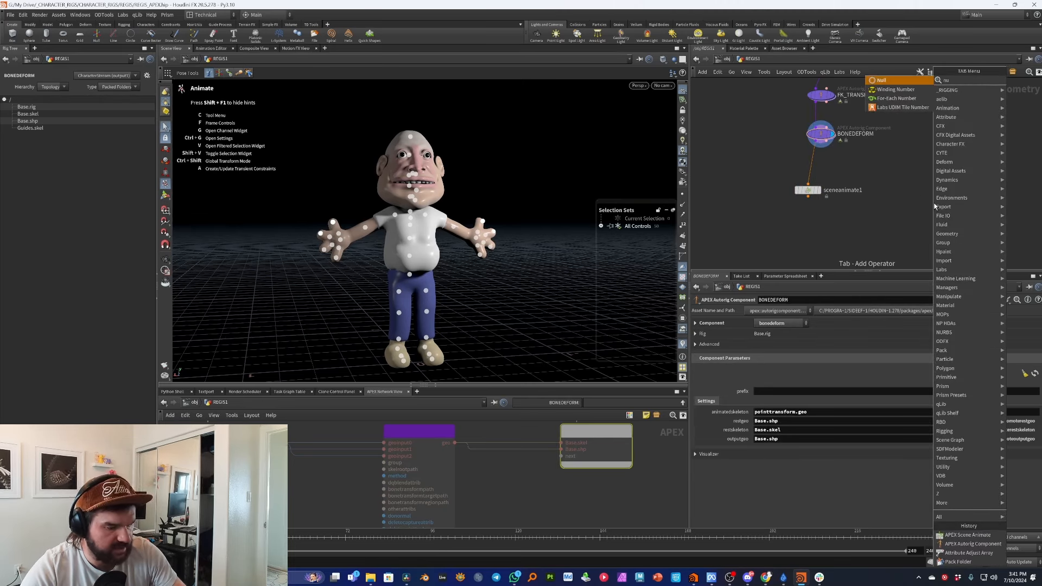
key(Return)
click(941, 203)
click(945, 189)
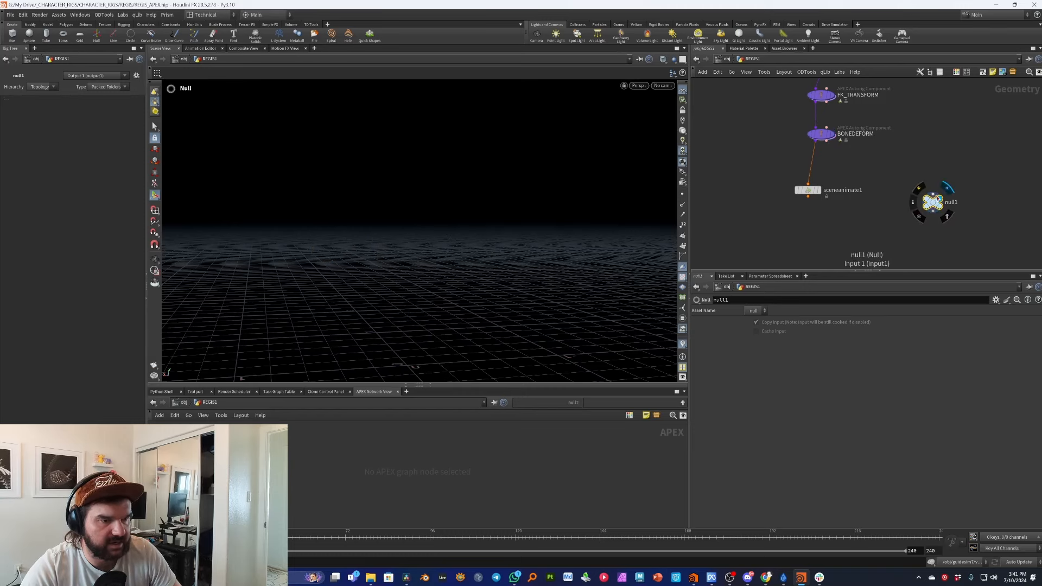
click(932, 194)
click(809, 197)
drag(930, 203, 919, 208)
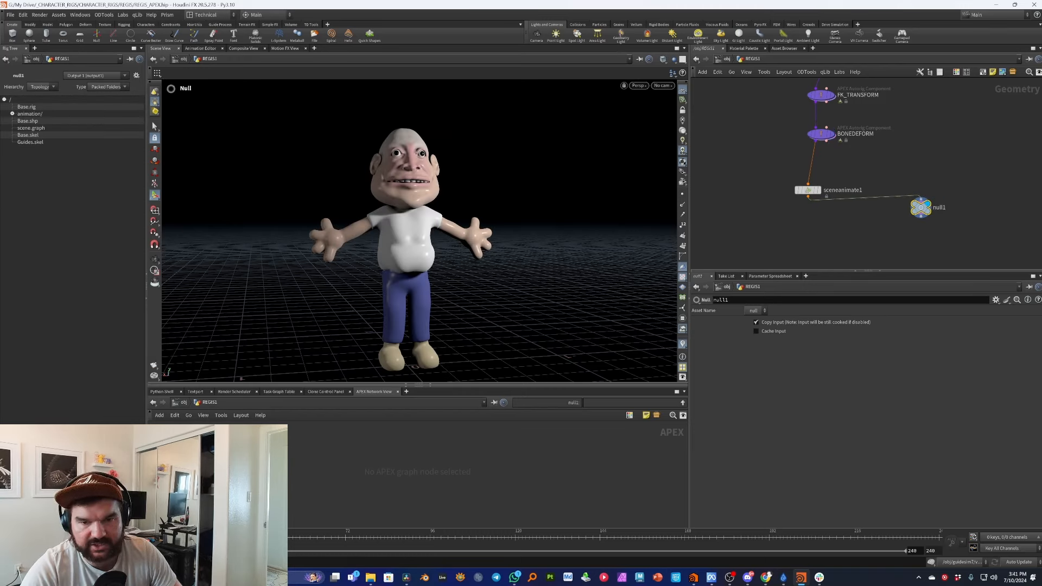
middle_click(920, 212)
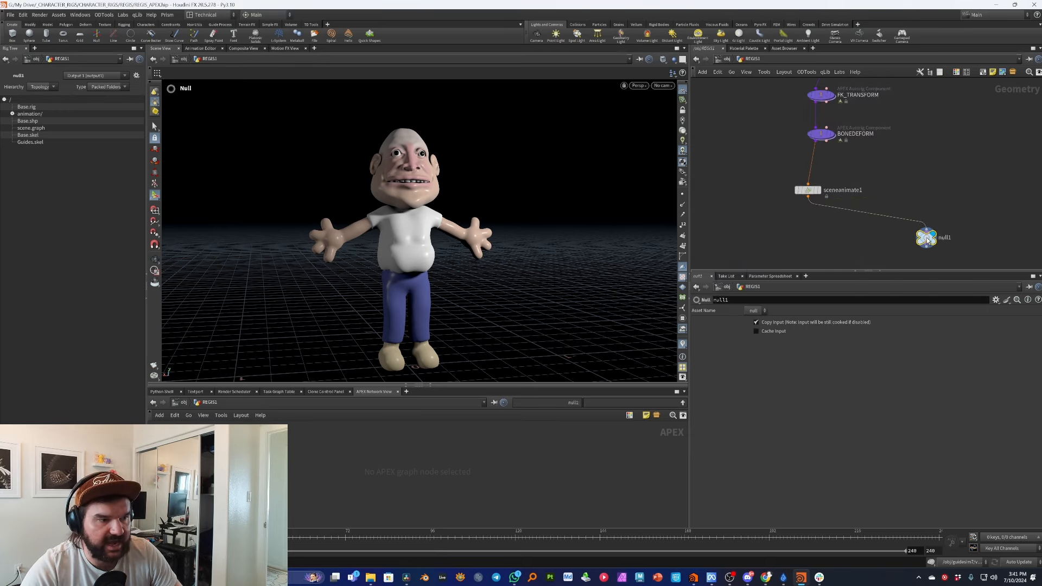
Add an APEX Scene Invoke node wired below sceneanimate1 and display it.
scroll(821, 170, up, 5)
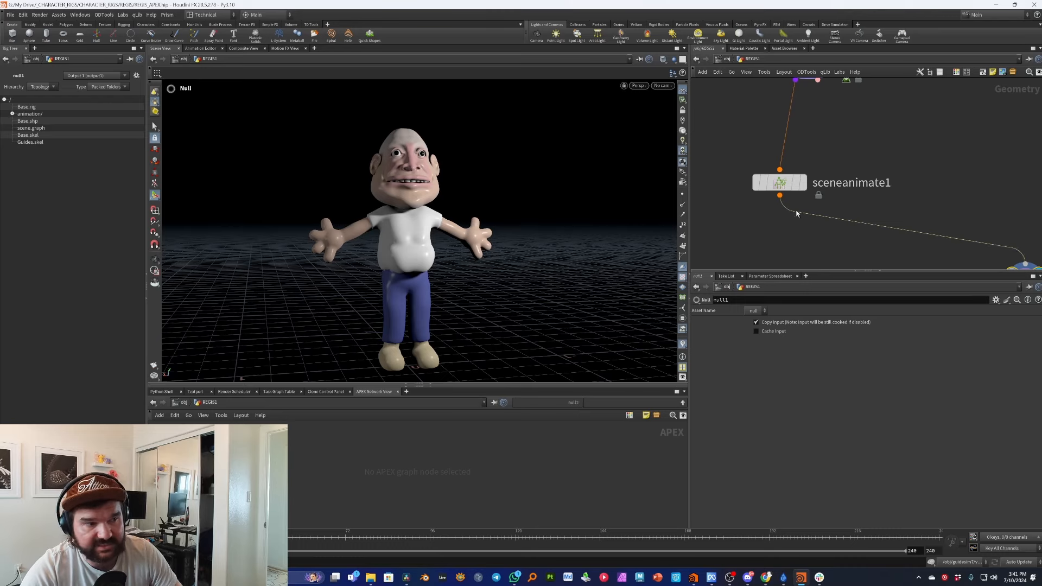
middle_drag(923, 178, 893, 122)
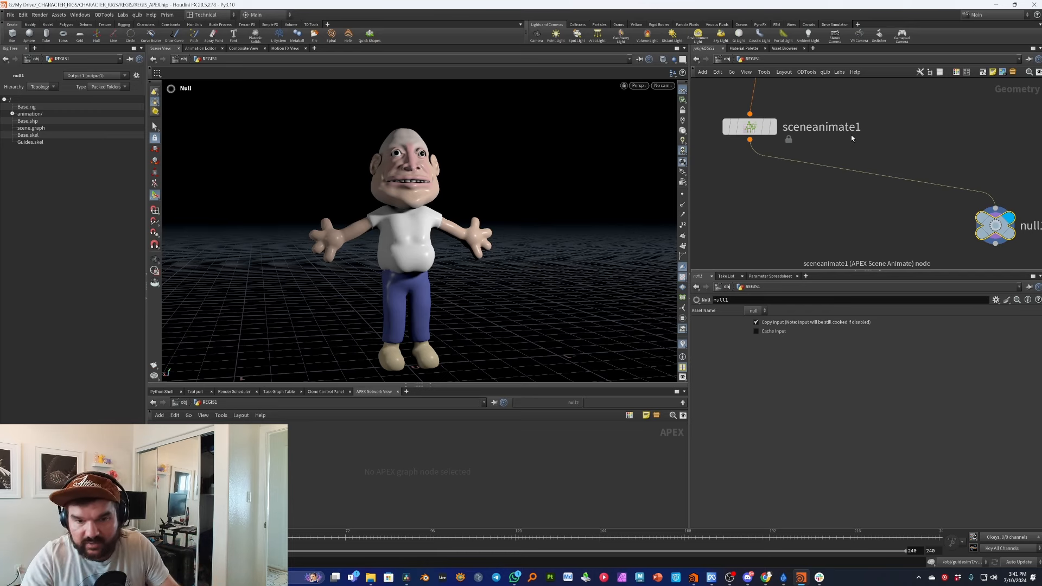
click(749, 139)
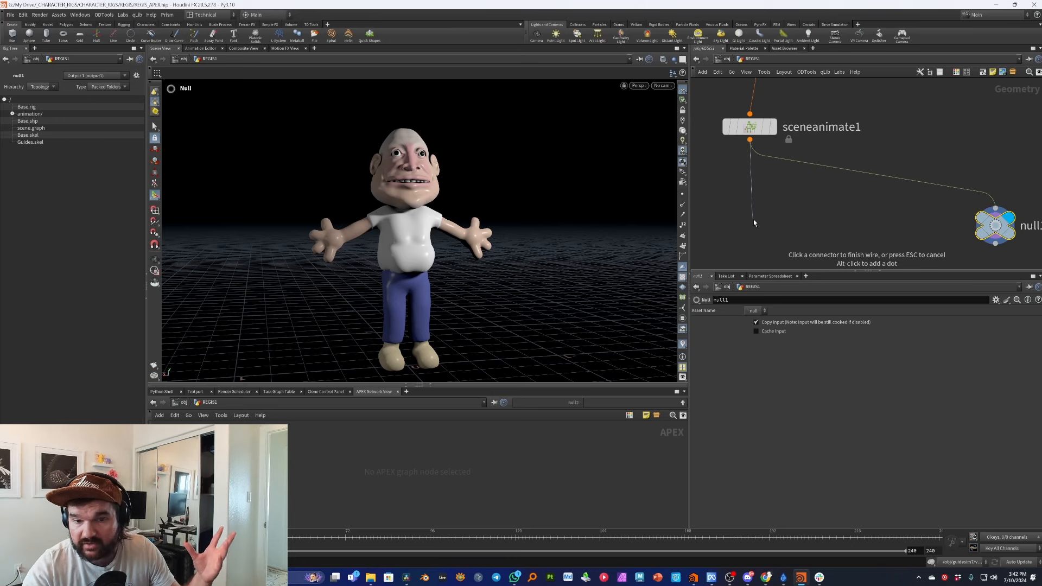
key(Tab)
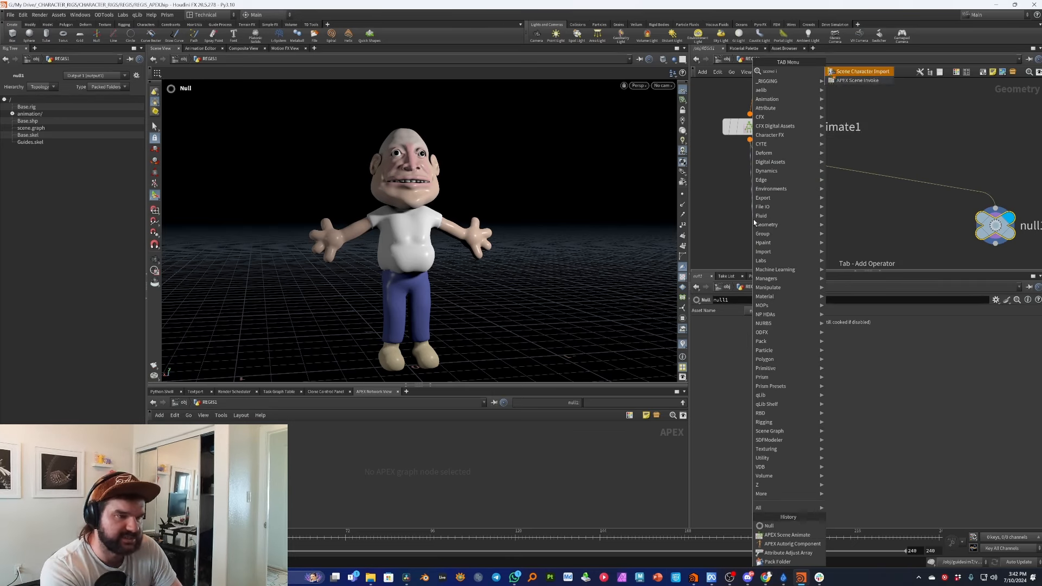
key(Escape)
click(753, 219)
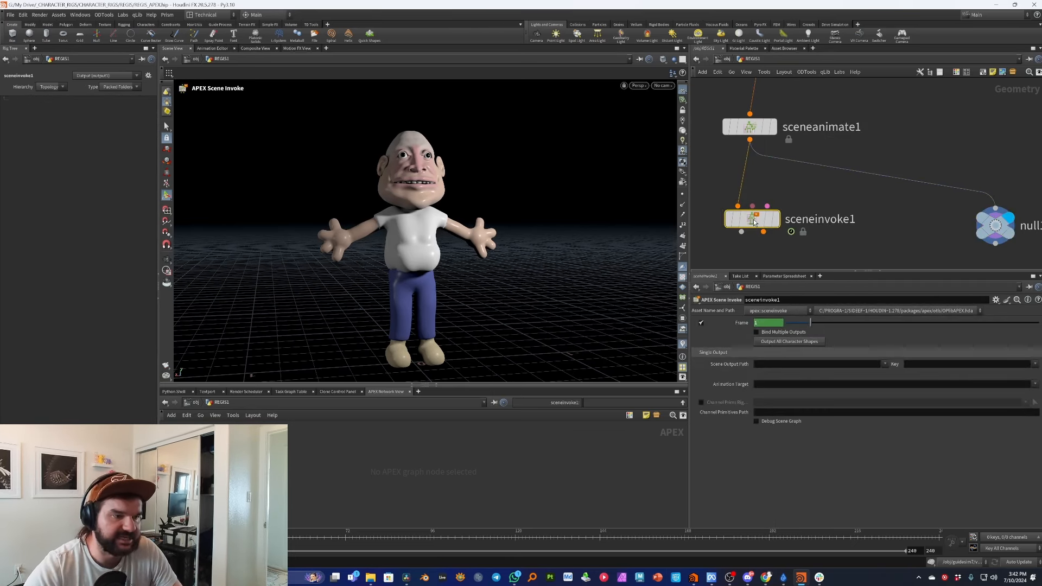
click(774, 218)
Set the scene output path of sceneinvoke1 to /Base.rig/output and its key first to Base.shp, finally to Base.skel.
click(885, 364)
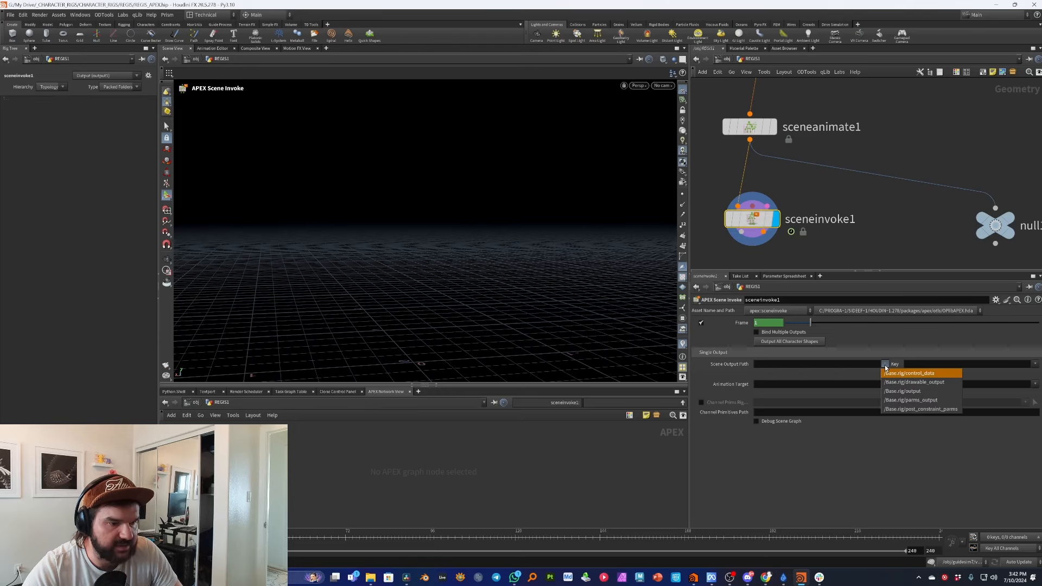
click(932, 392)
click(1035, 364)
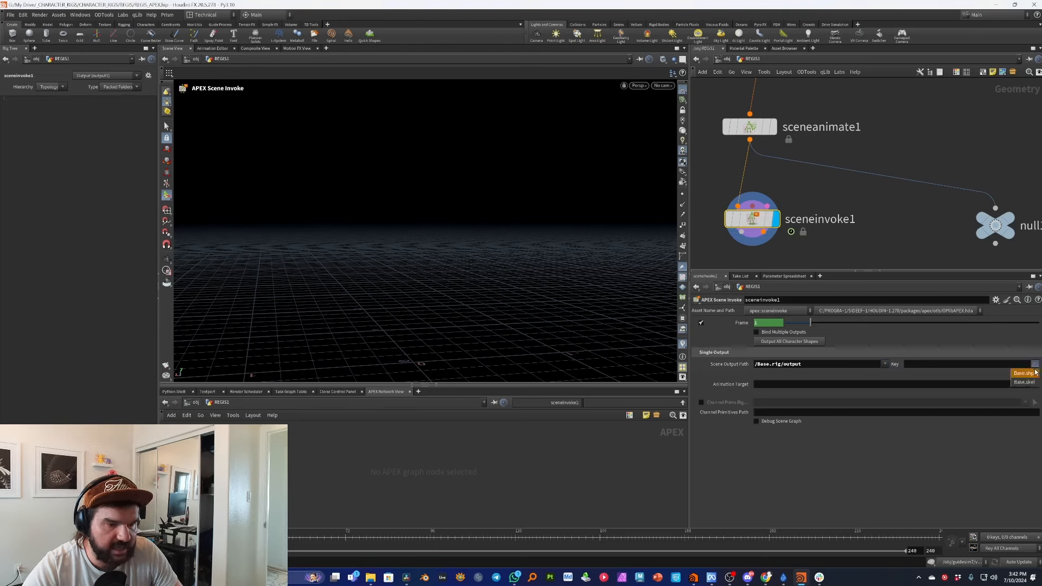
click(1024, 373)
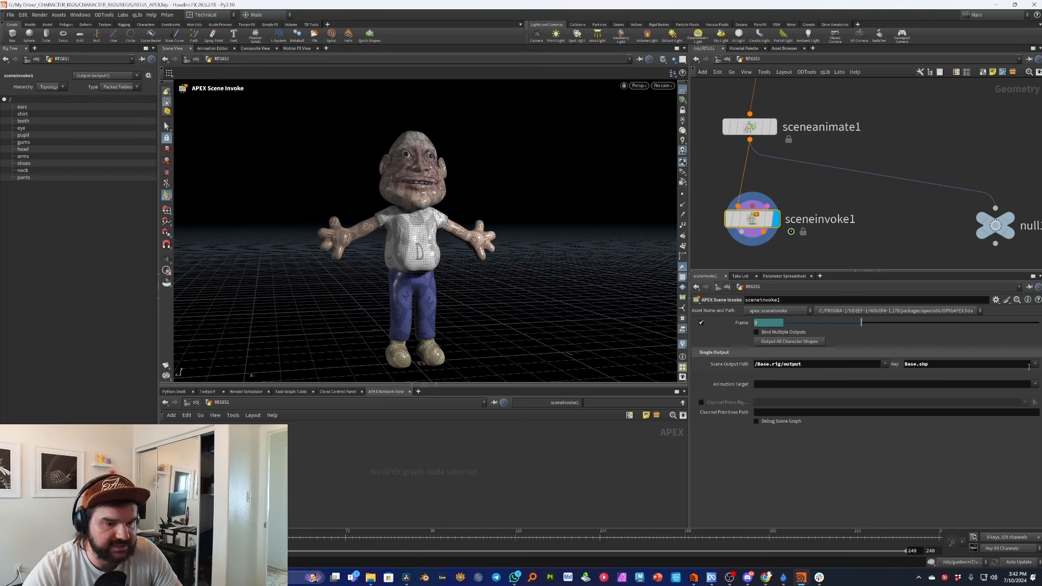
click(1035, 364)
click(1021, 380)
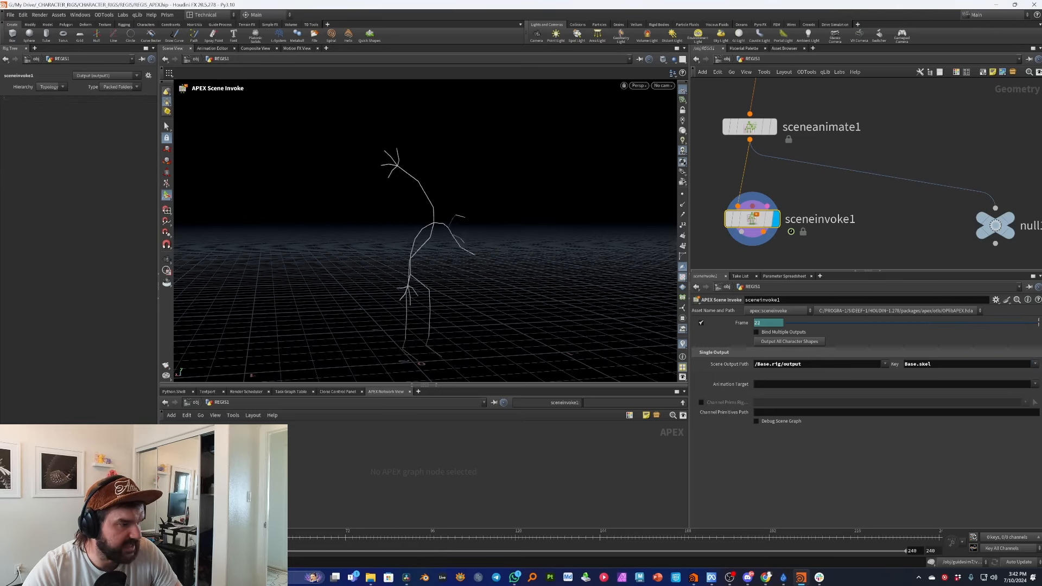
Add an unconnected Bone Deform node beside and below sceneinvoke1 in the network.
scroll(868, 193, down, 4)
scroll(868, 193, down, 4)
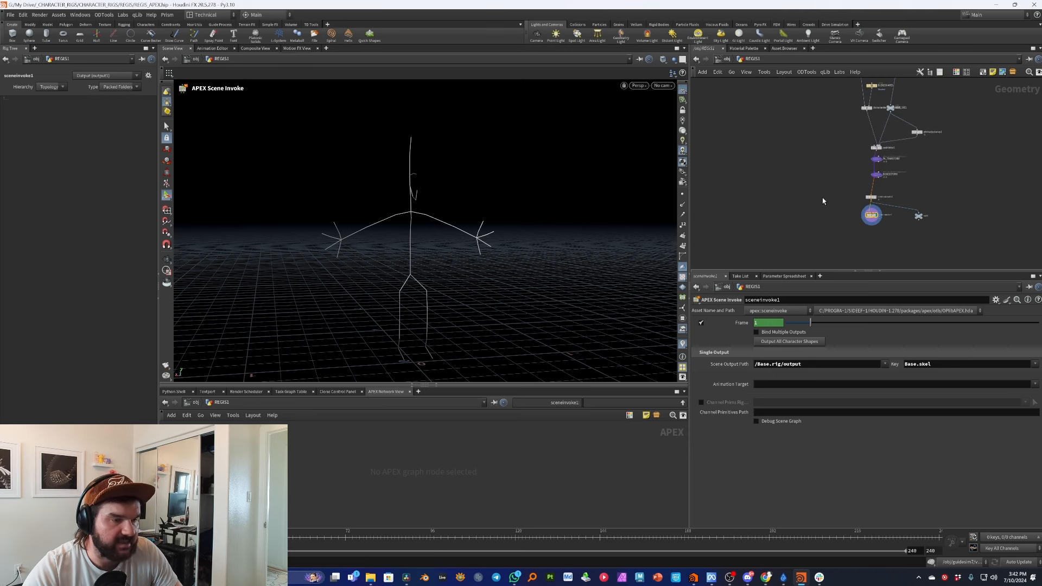
middle_drag(801, 208, 813, 166)
key(Tab)
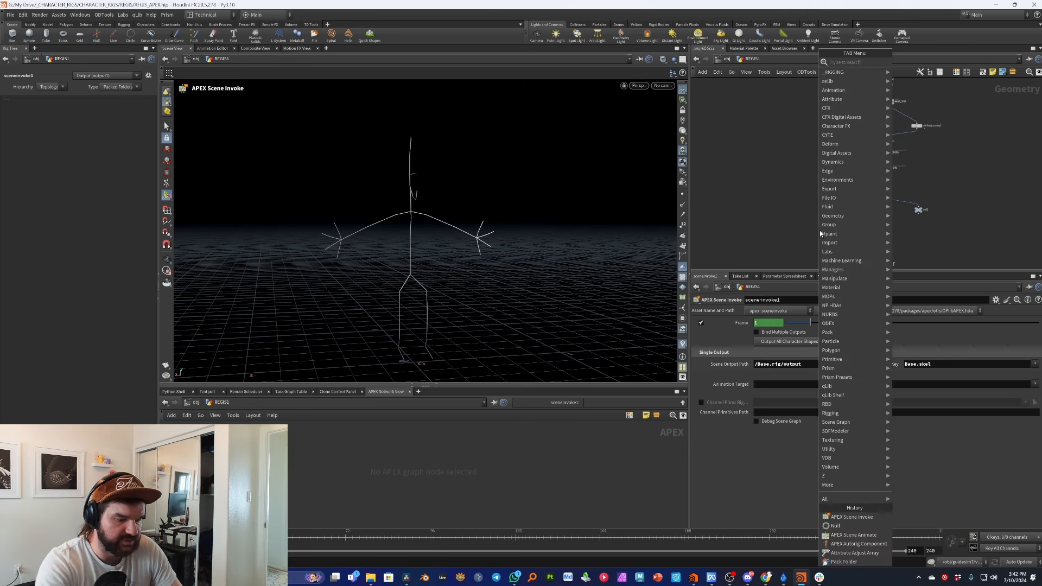
text(bone)
key(Return)
click(819, 233)
scroll(817, 230, up, 4)
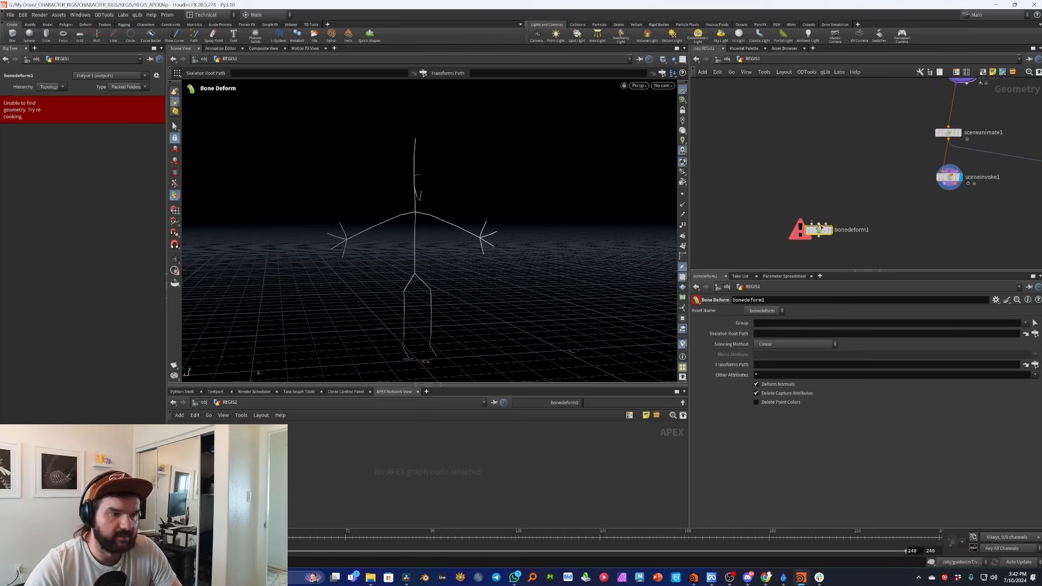
Wire the character's rest geometry and rest skeleton into the first two inputs of bonedeform1.
click(812, 223)
scroll(828, 230, down, 4)
middle_drag(835, 128, 826, 71)
click(852, 219)
scroll(848, 165, up, 3)
click(797, 212)
middle_drag(844, 153, 793, 320)
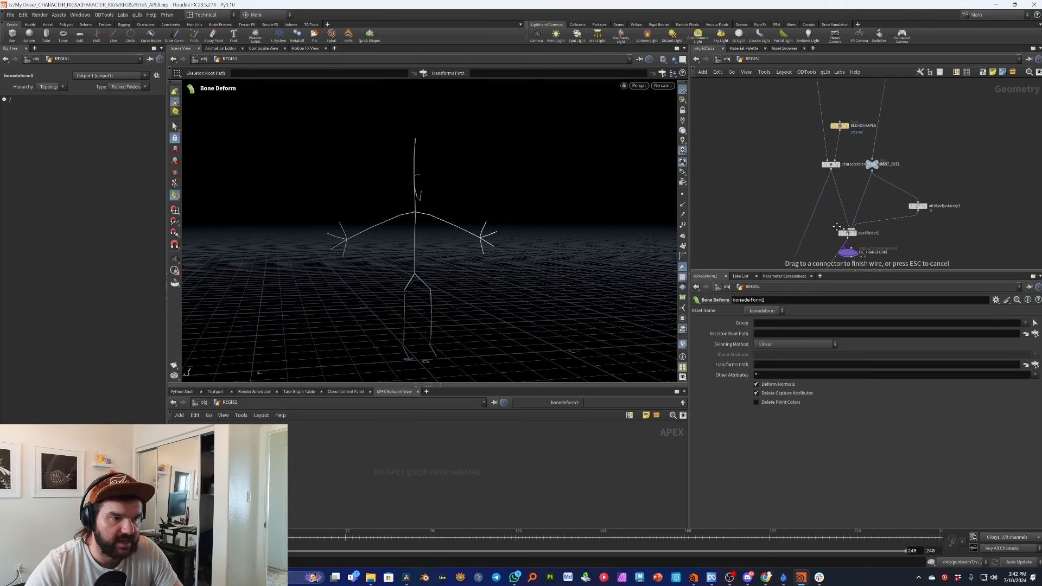
click(856, 173)
Connect the output of sceneinvoke1 to the third, animated-pose input of bonedeform1.
middle_drag(826, 262, 857, 90)
click(784, 208)
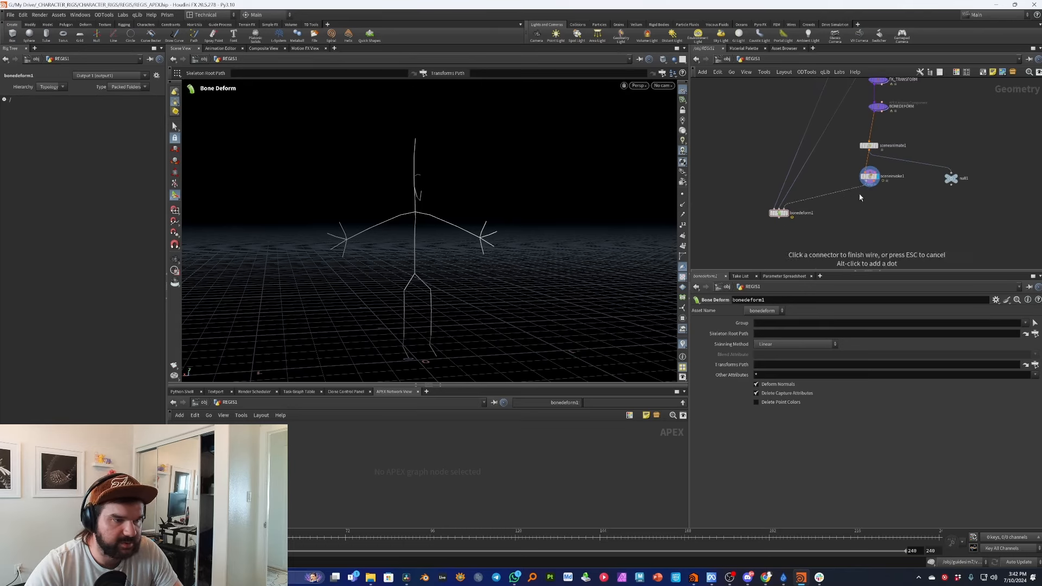
click(866, 182)
click(787, 213)
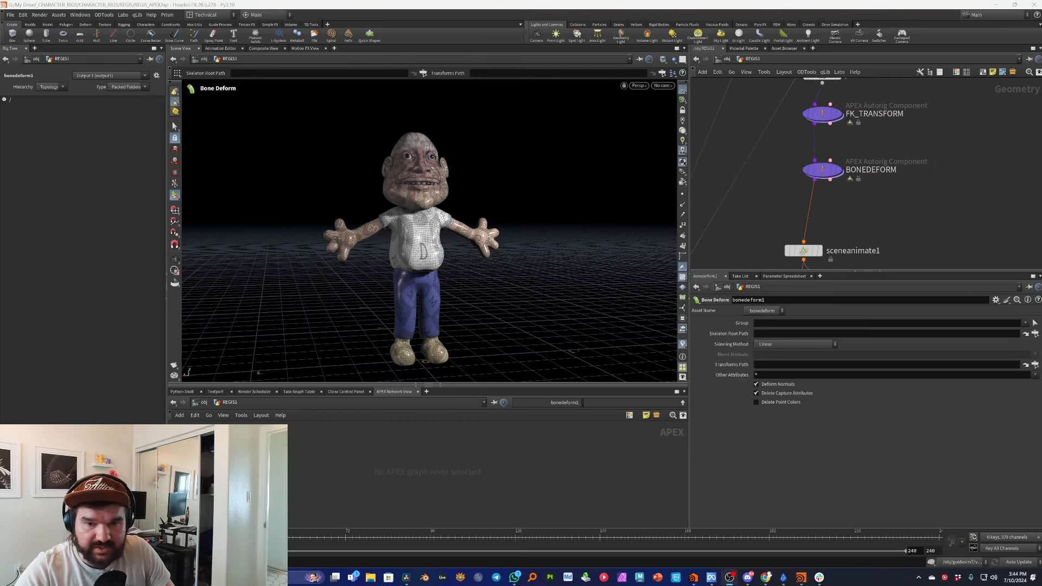
Display the BONEDEFORM component and insert a new APEX Autorig Component between it and sceneanimate1.
click(828, 171)
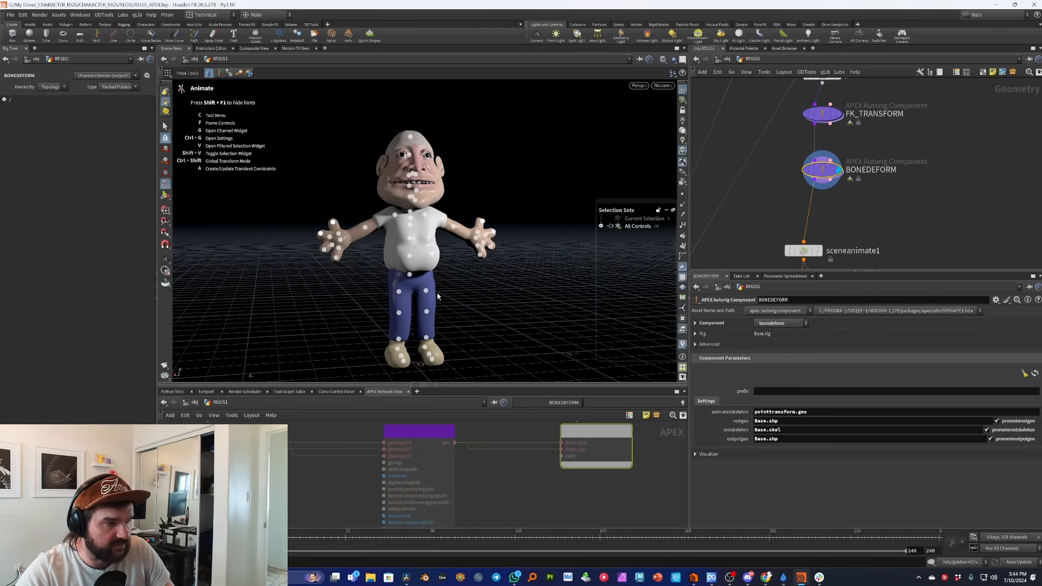
alt+drag(438, 296, 411, 297)
alt+middle_drag(411, 297, 373, 270)
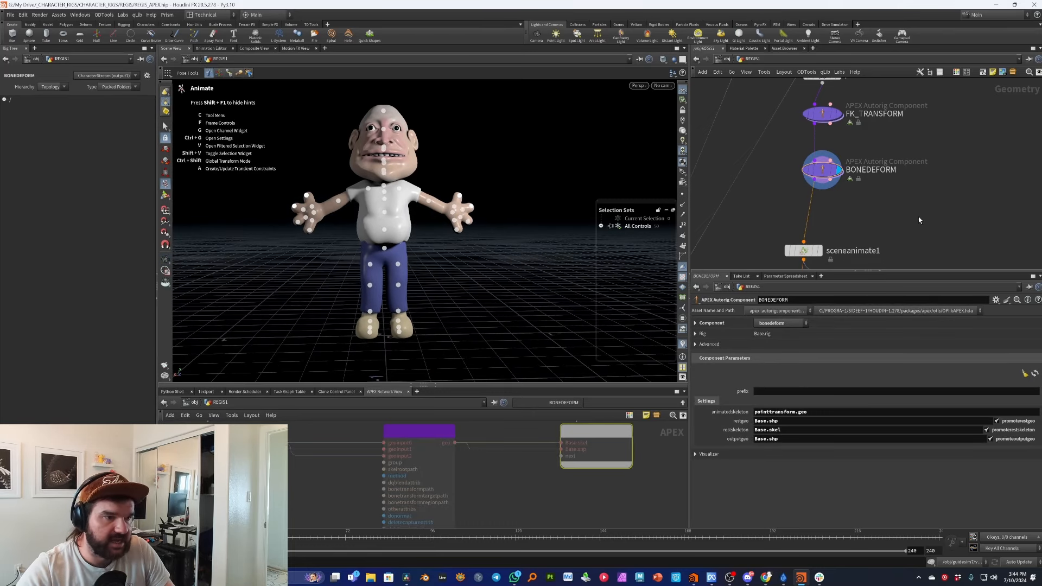
key(Tab)
text(apex auto)
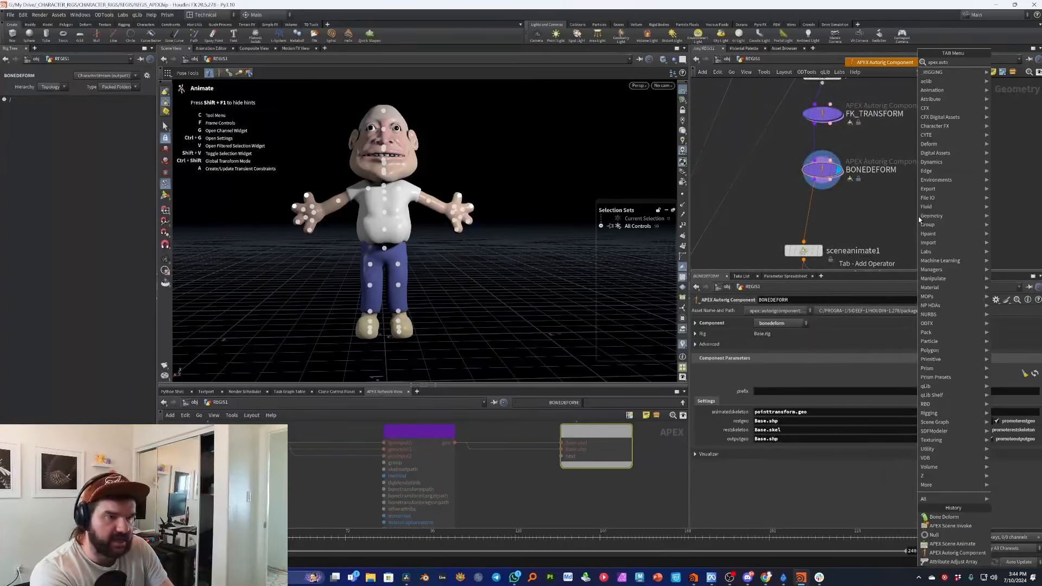
key(Return)
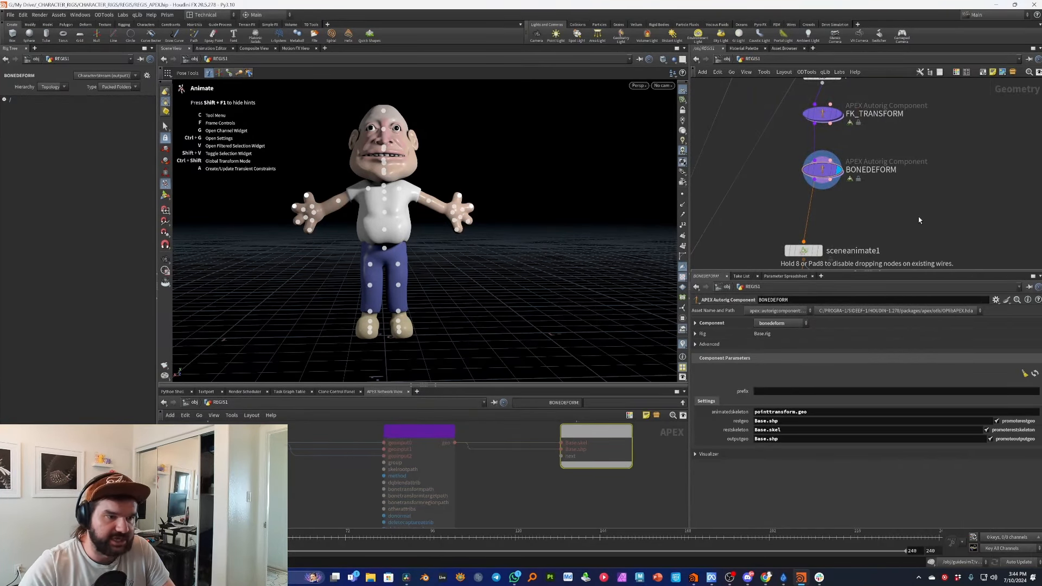
click(918, 217)
drag(918, 219, 836, 217)
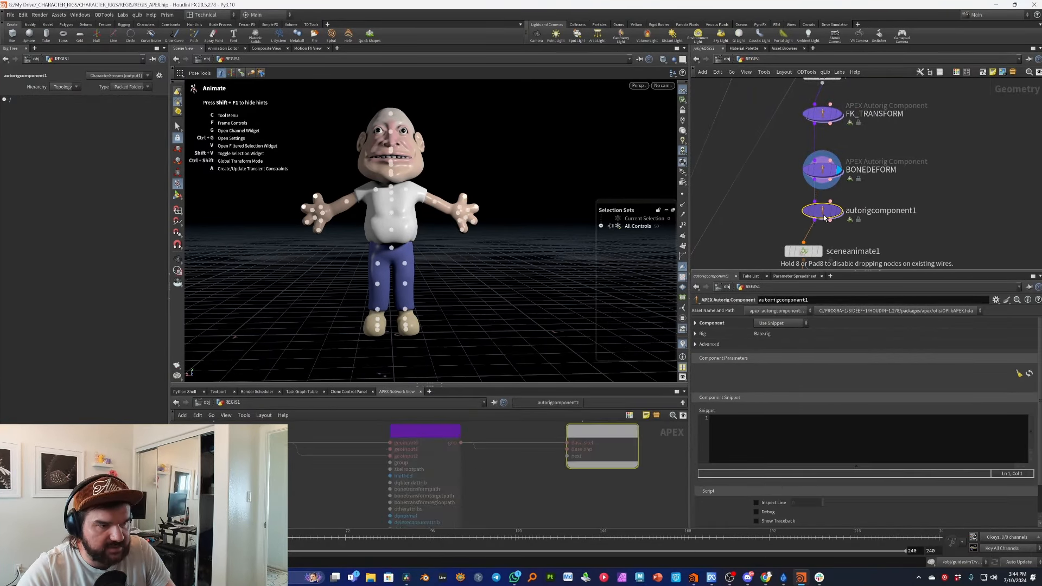
Set autorigcomponent1 to the multiik component and change its driven segments to *leg.
click(781, 322)
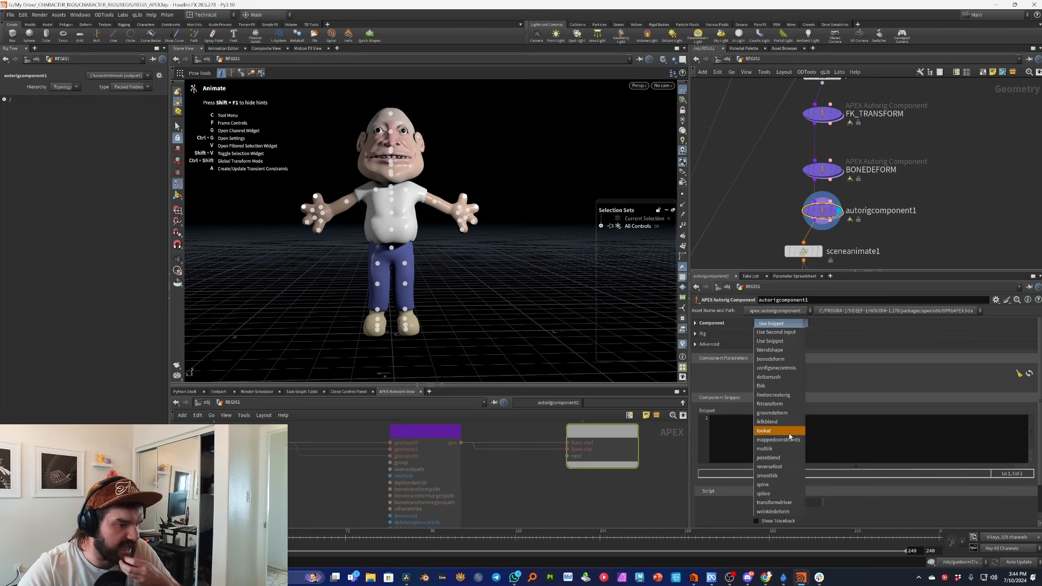
click(782, 448)
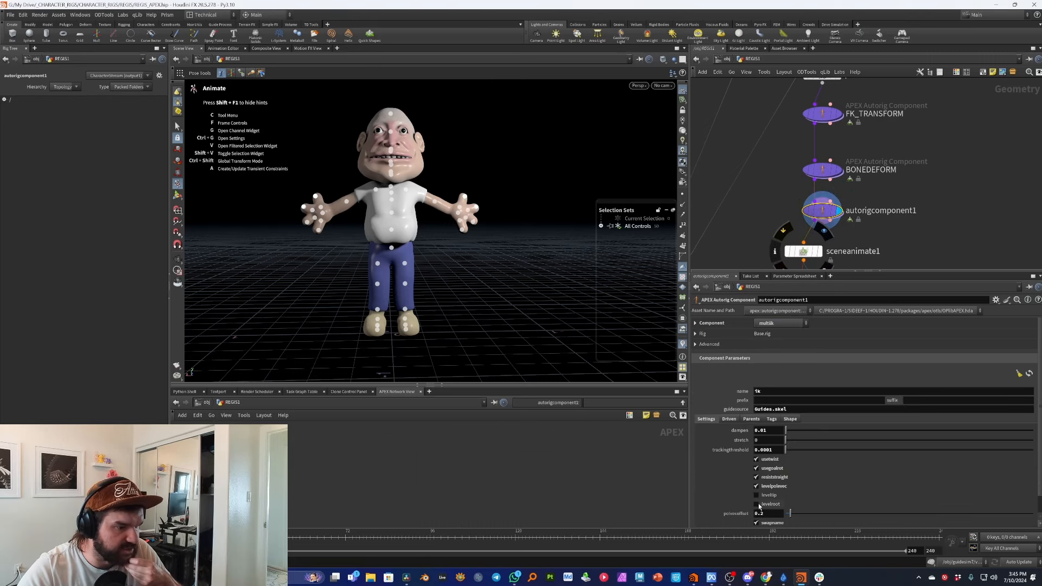
click(729, 419)
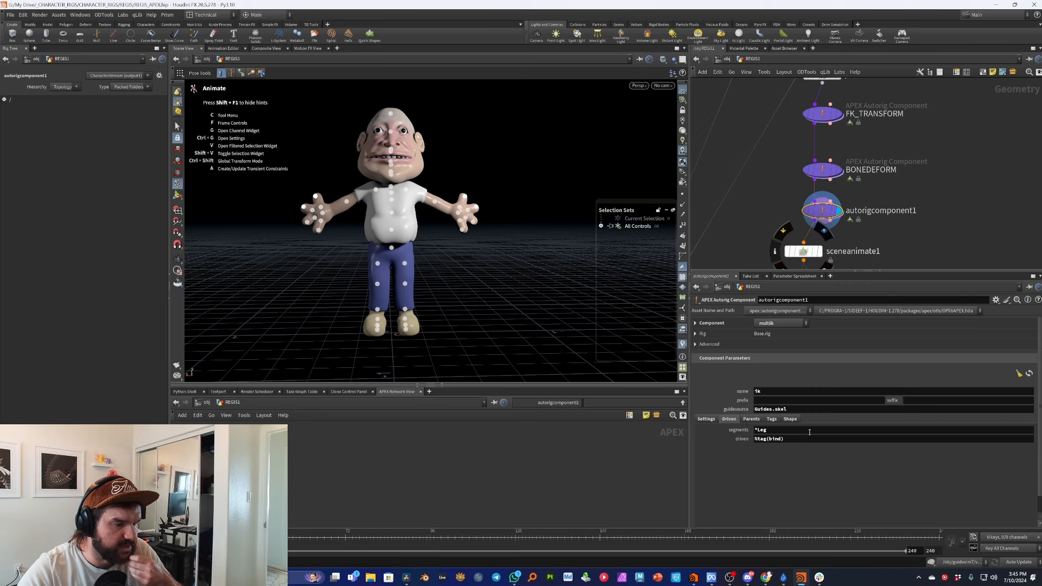
click(760, 430)
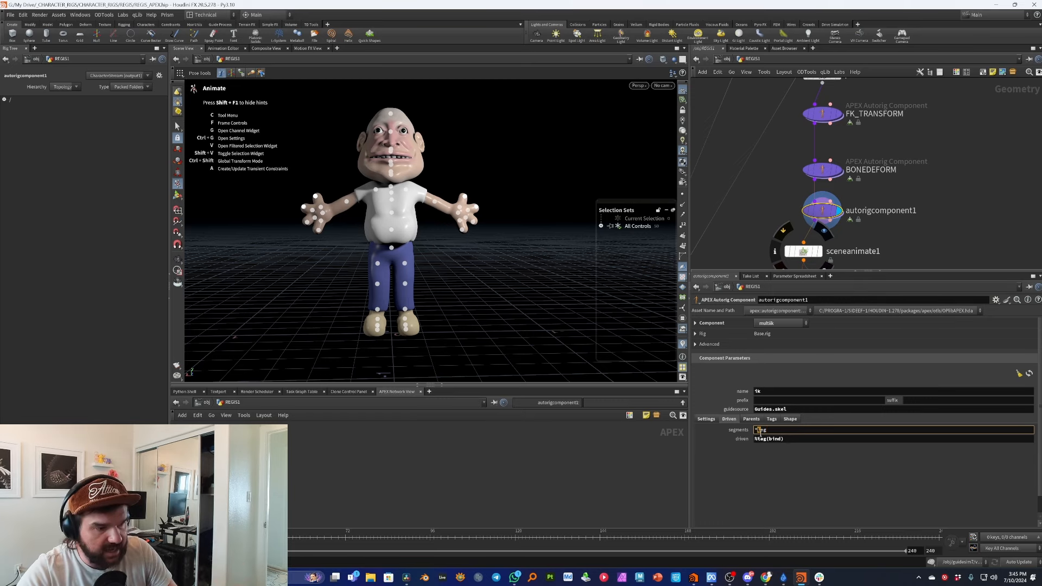
key(Return)
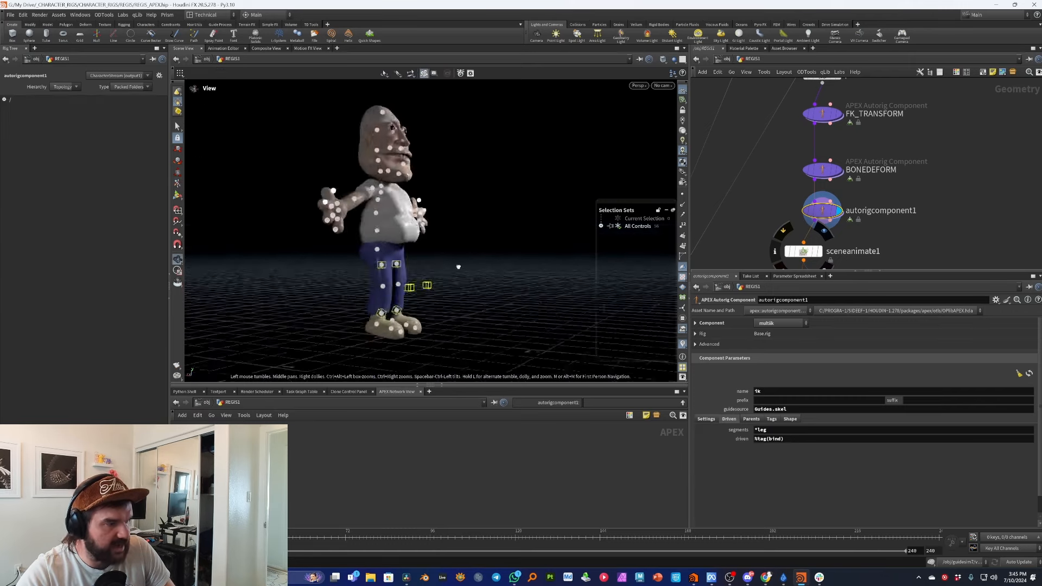
key(Return)
Test the leg IK by lifting the left foot control and moving both knee pole vectors outward.
click(408, 310)
drag(409, 309, 418, 298)
click(436, 278)
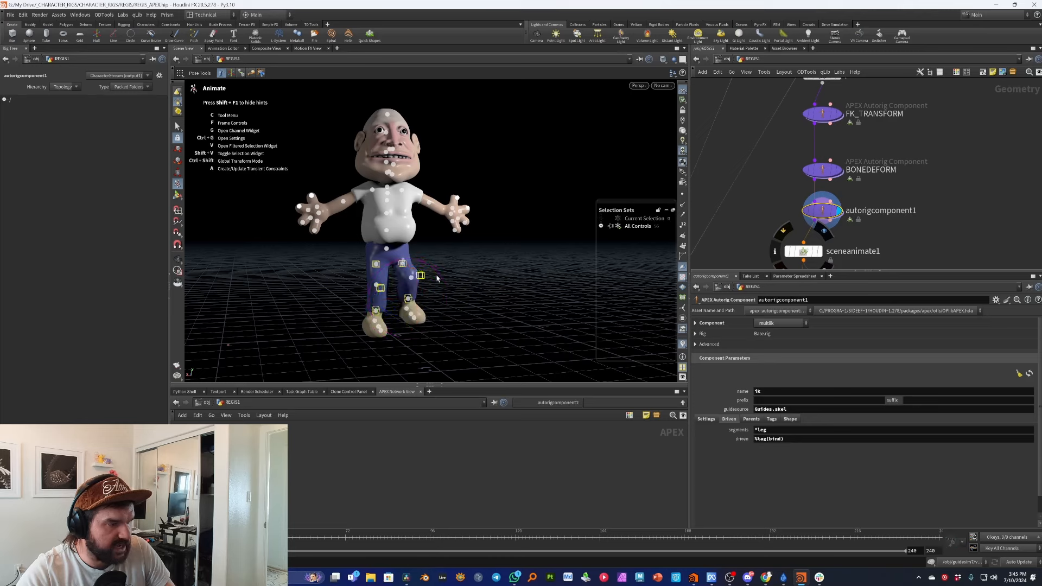
click(421, 276)
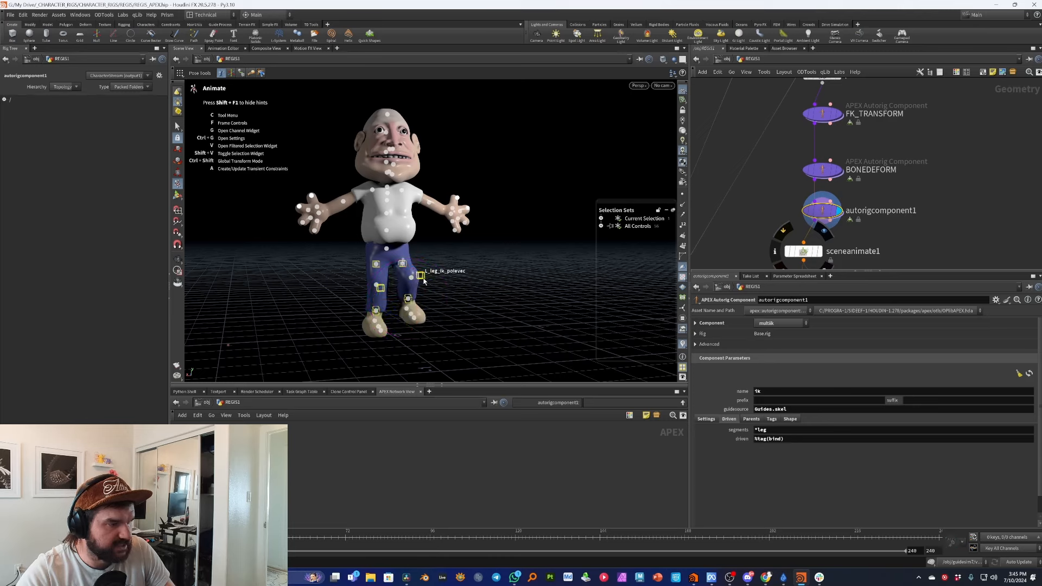
key(Escape)
drag(424, 279, 327, 278)
click(375, 287)
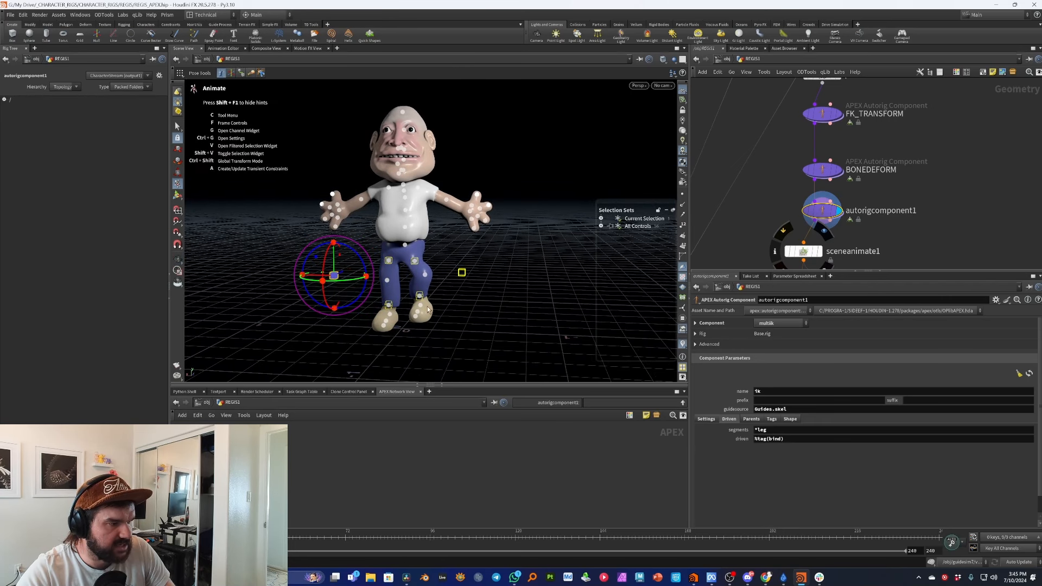
Test the right leg IK by moving its foot control and turning the foot outward.
click(389, 305)
drag(391, 306, 461, 227)
key(Escape)
key(Return)
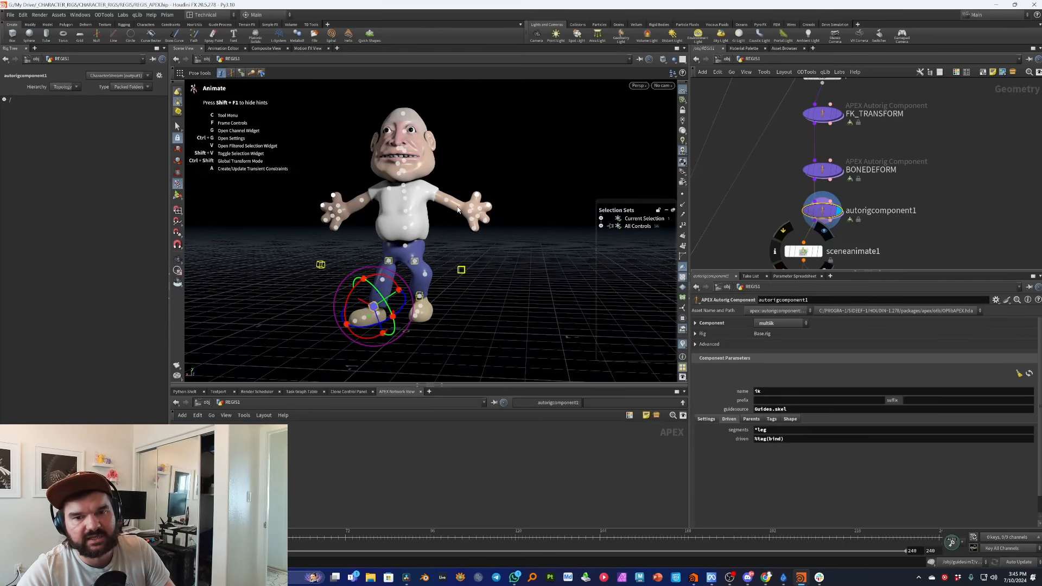
Lower the hip control to test the planted feet, then check the controls on the character's left hand.
click(407, 250)
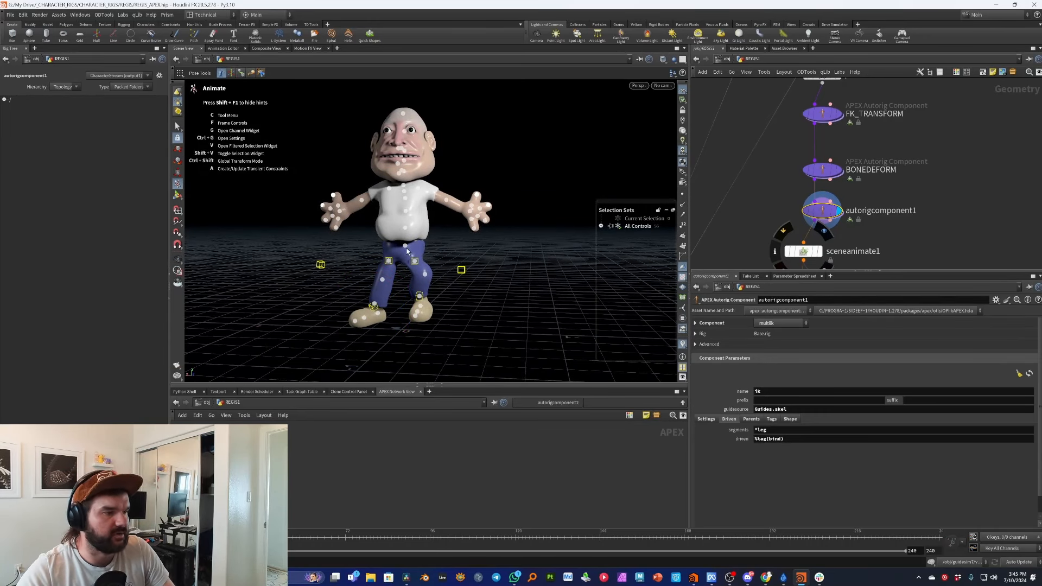
click(406, 248)
drag(405, 247, 392, 263)
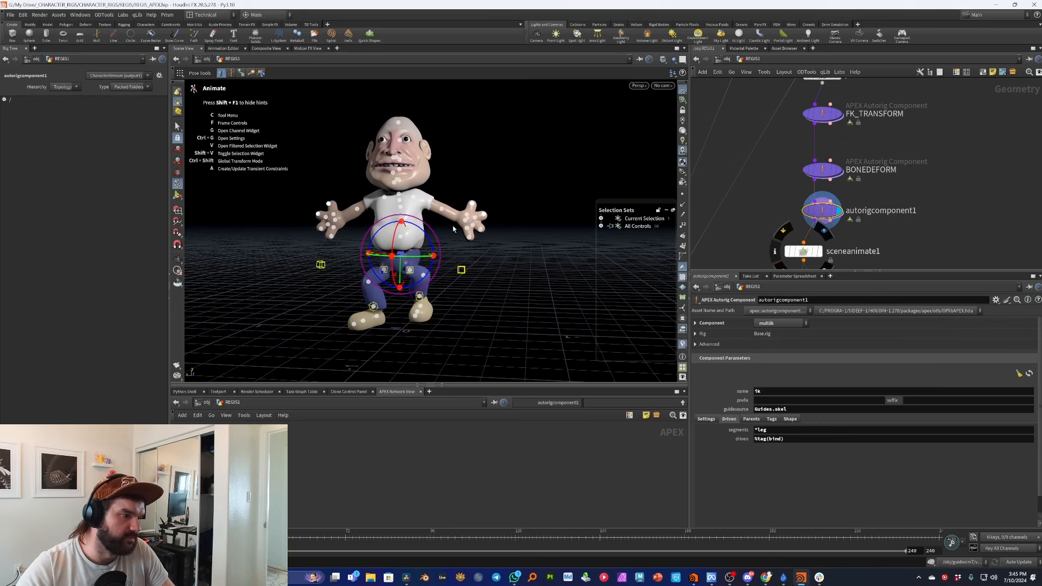
click(493, 245)
drag(500, 249, 503, 227)
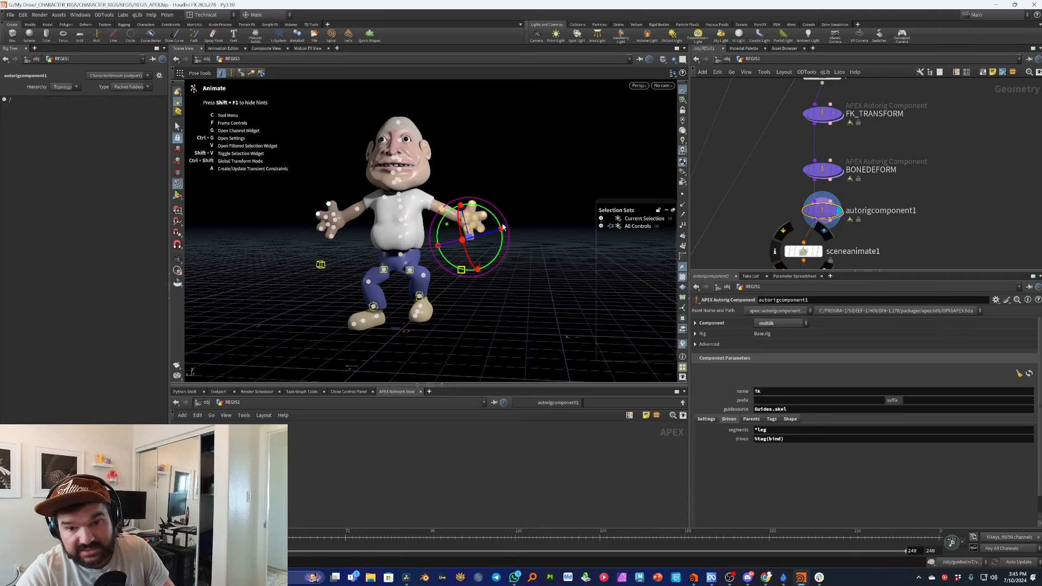
click(542, 221)
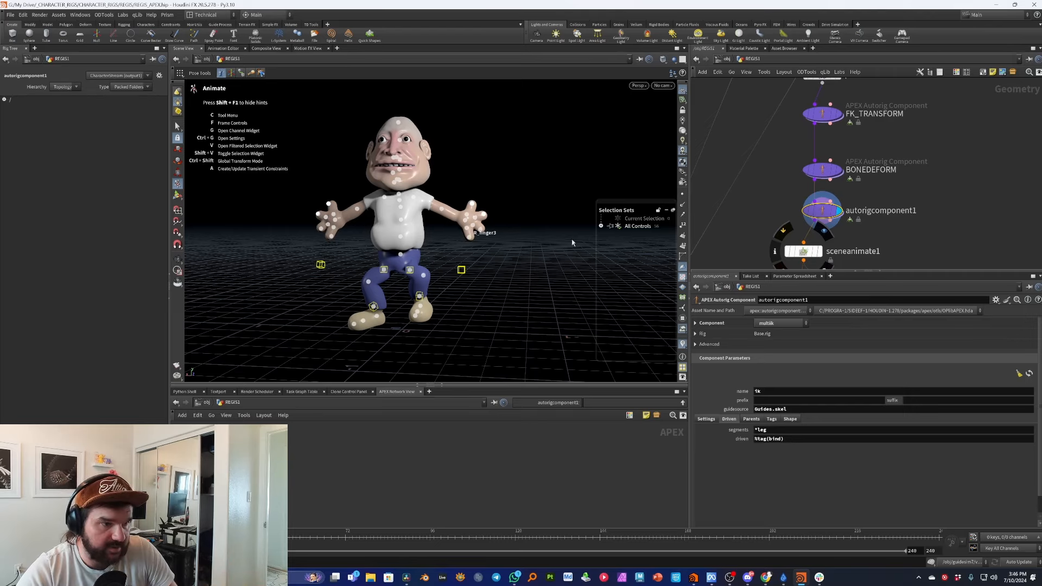
Extend the segments of the multiik component to *leg *arm so the arms also get IK controls.
click(804, 432)
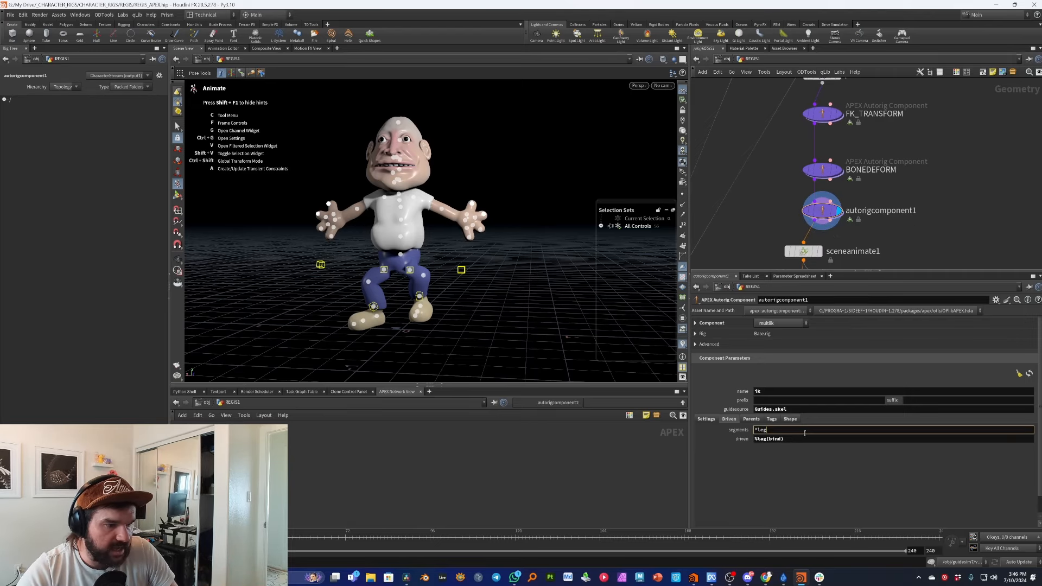
text(*)
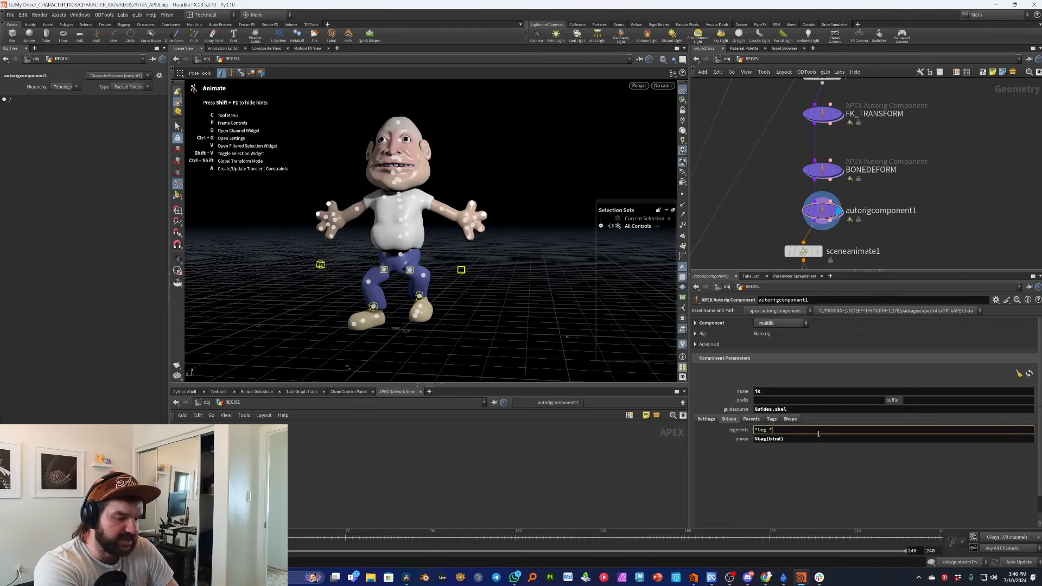
text(arm)
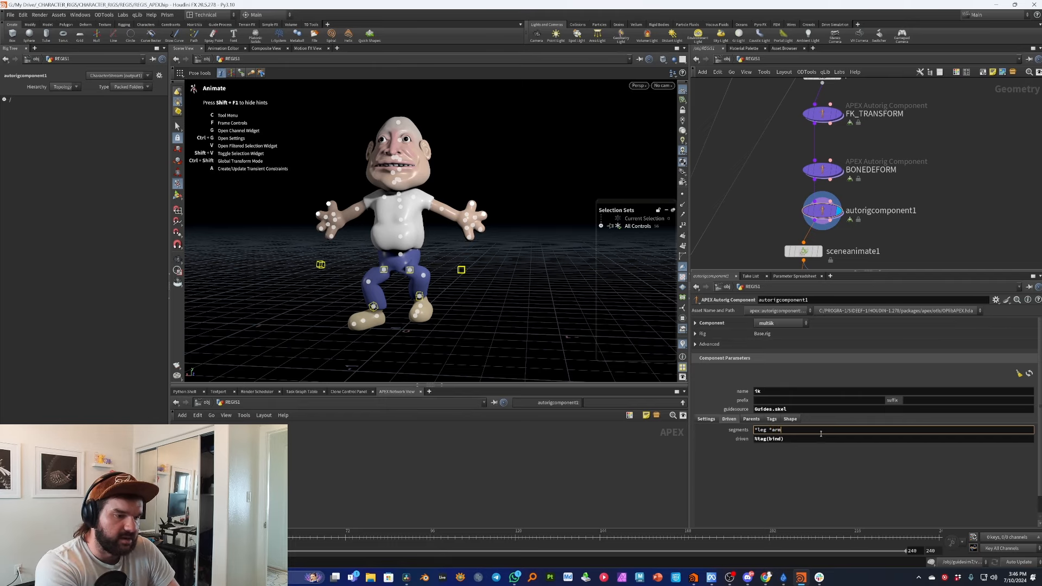
key(Return)
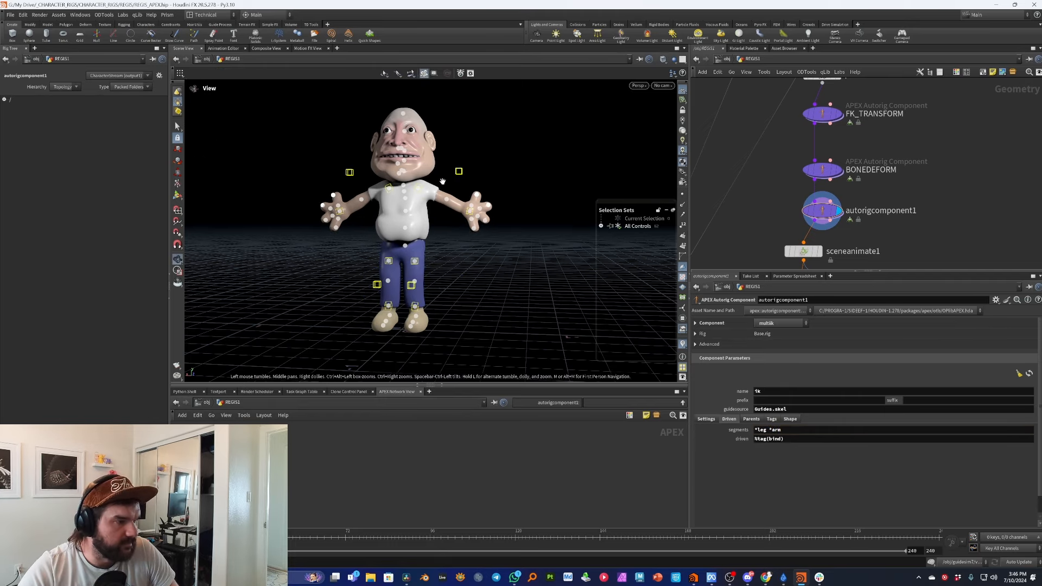
mouse_move(515, 185)
alt+mouse_down()
mouse_move(539, 197)
mouse_move(513, 190)
alt+mouse_up()
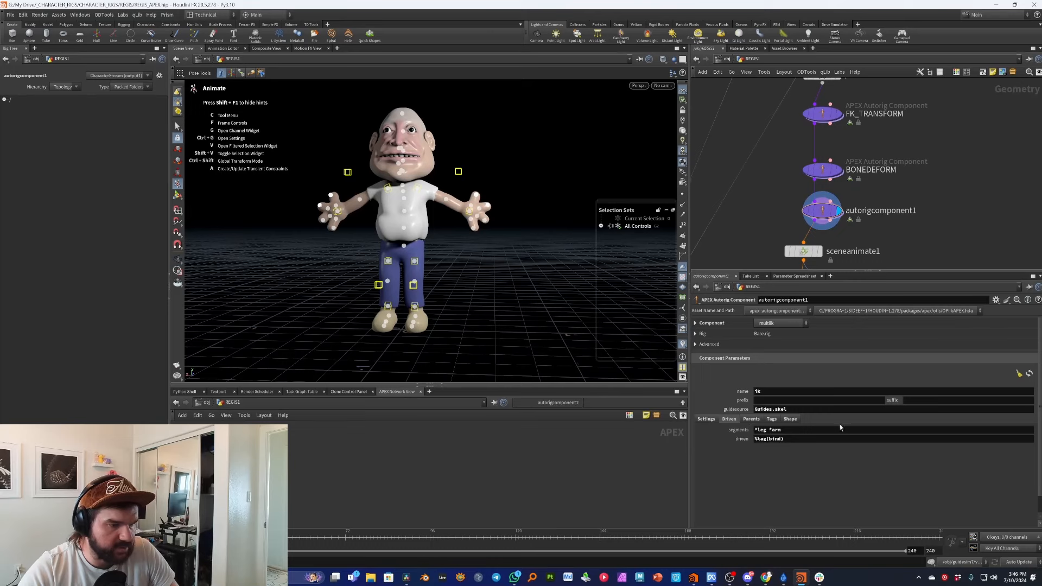
Examine the driven pattern of the multiik component and compare it with the tags set on FK_TRANSFORM.
drag(787, 439, 680, 442)
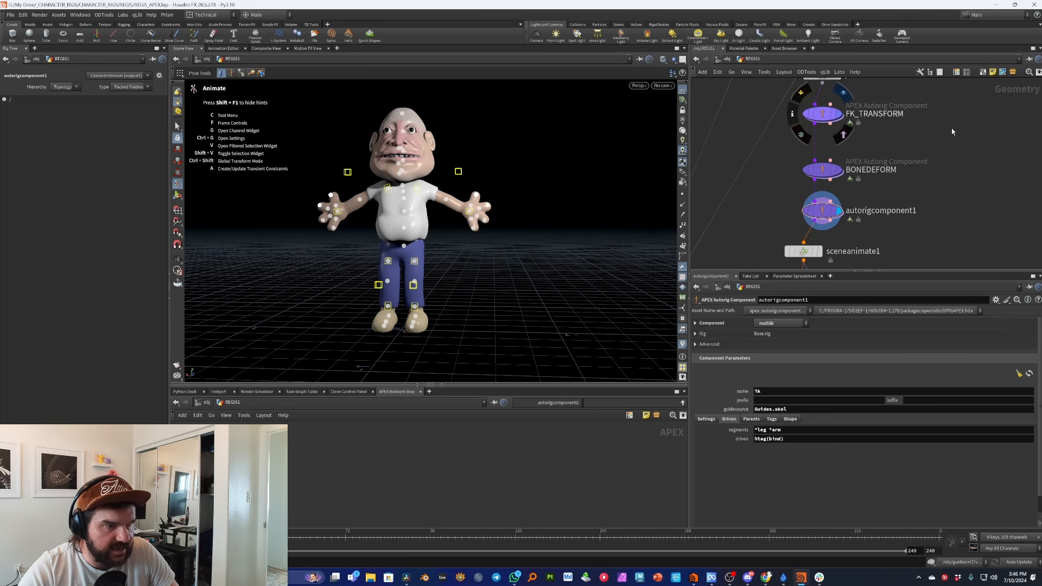
click(875, 120)
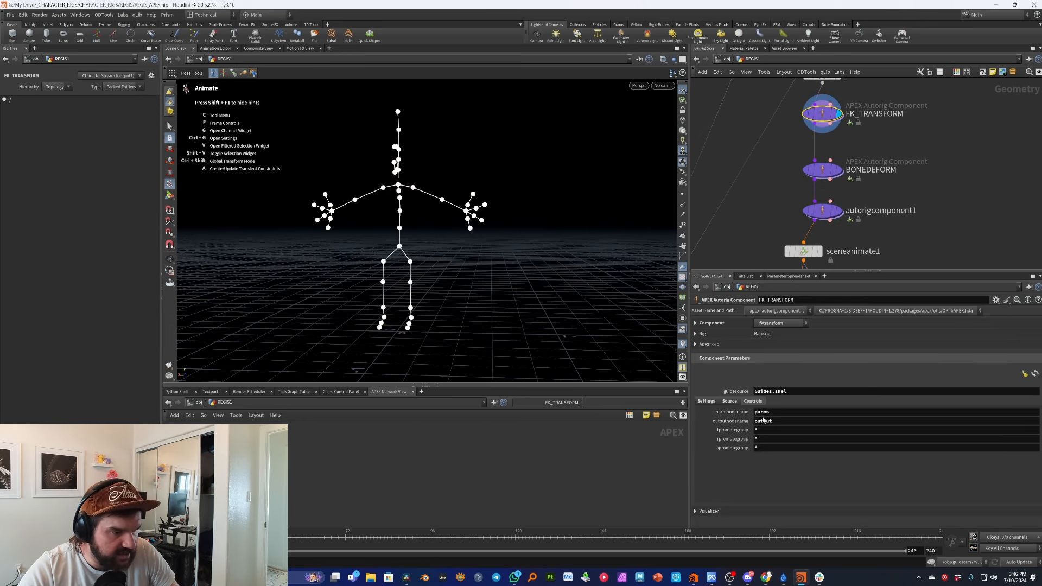
click(729, 401)
click(706, 401)
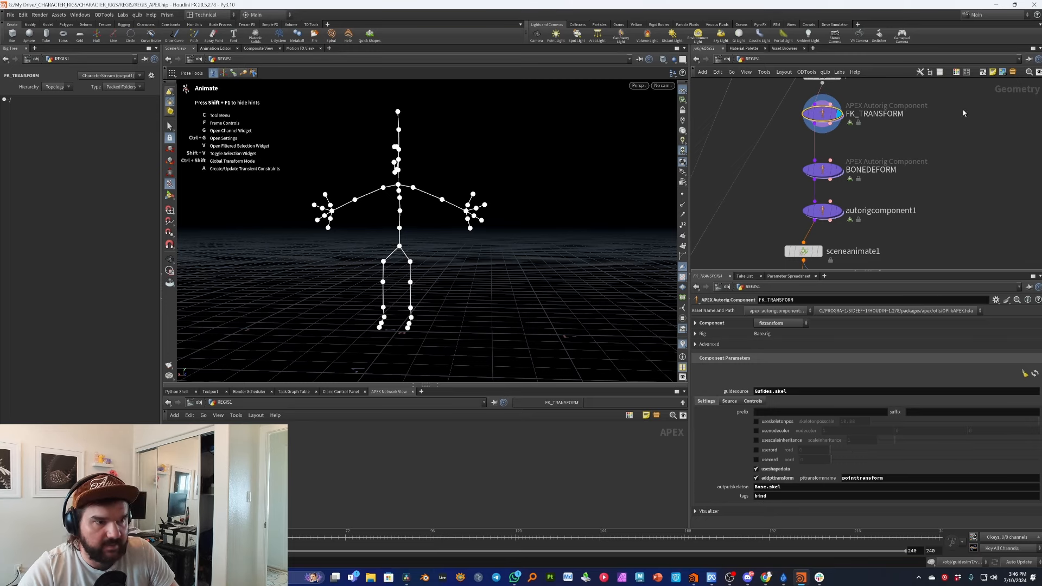
click(808, 497)
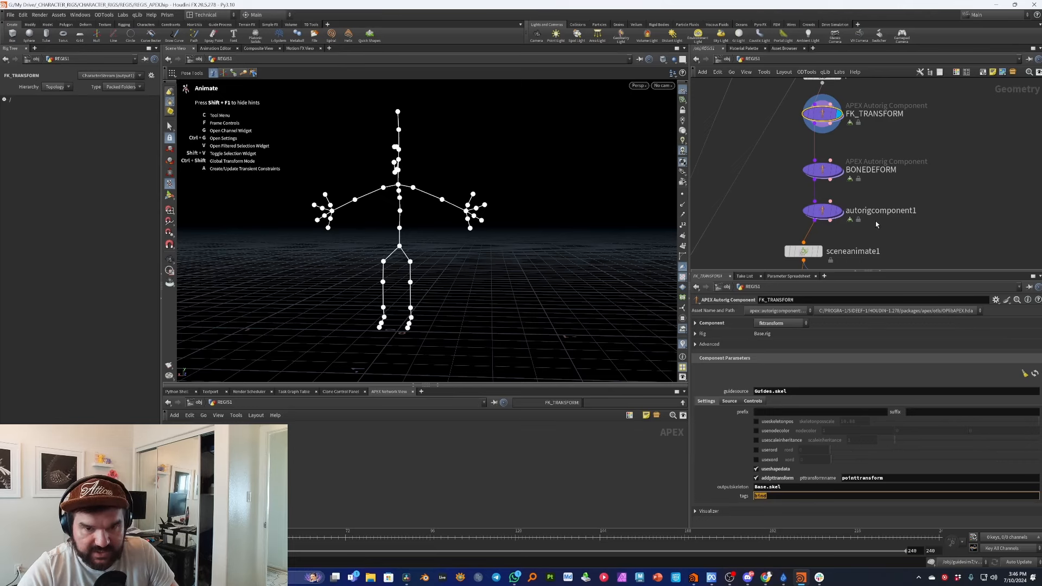
click(911, 160)
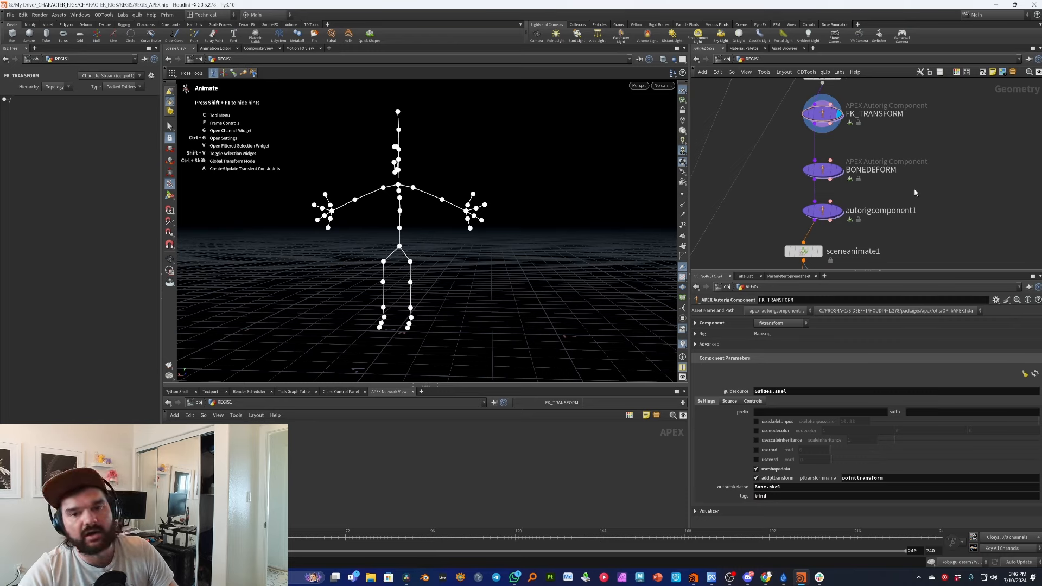
click(793, 498)
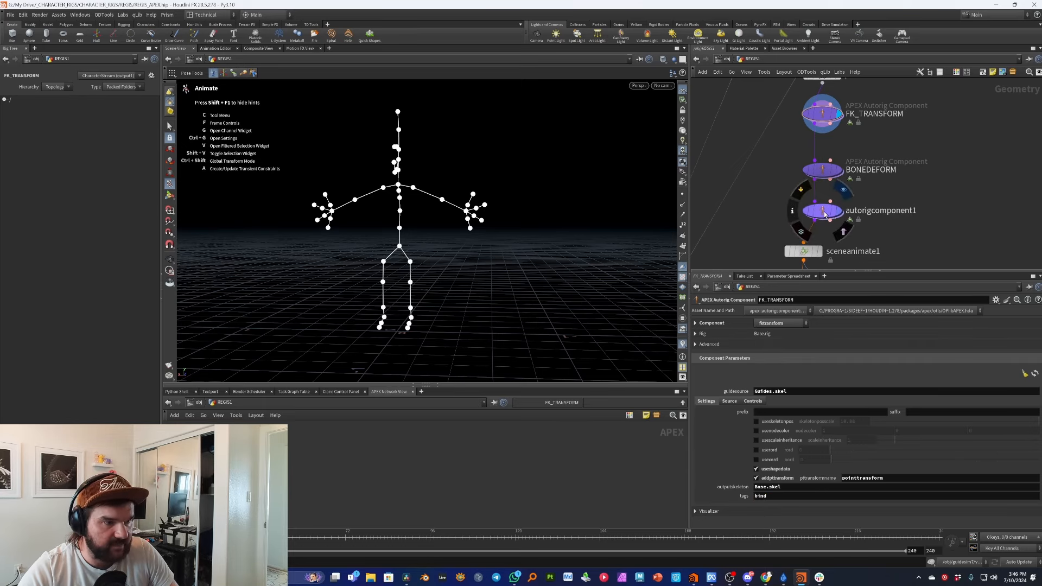
click(821, 210)
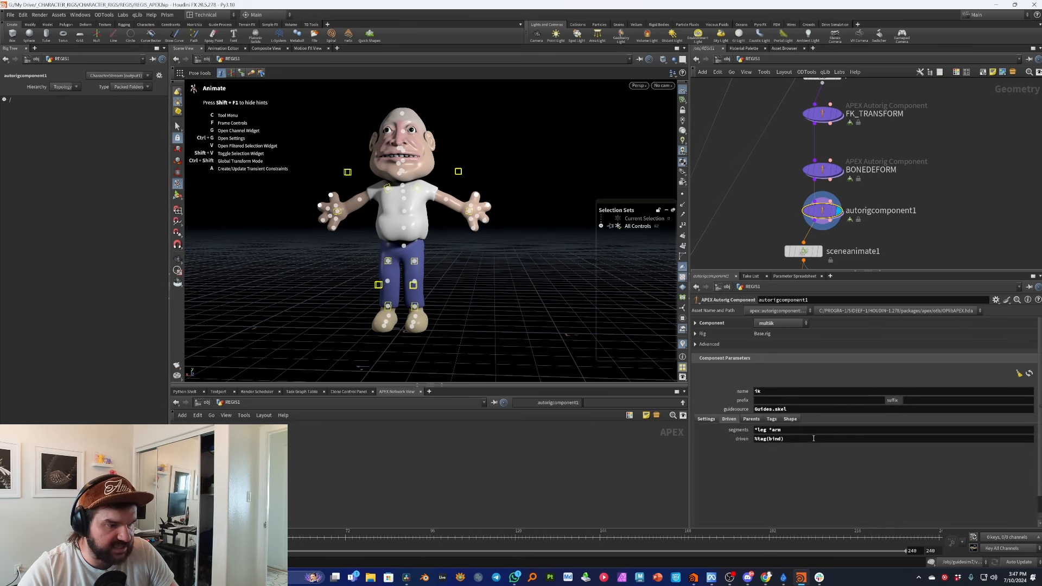
click(813, 438)
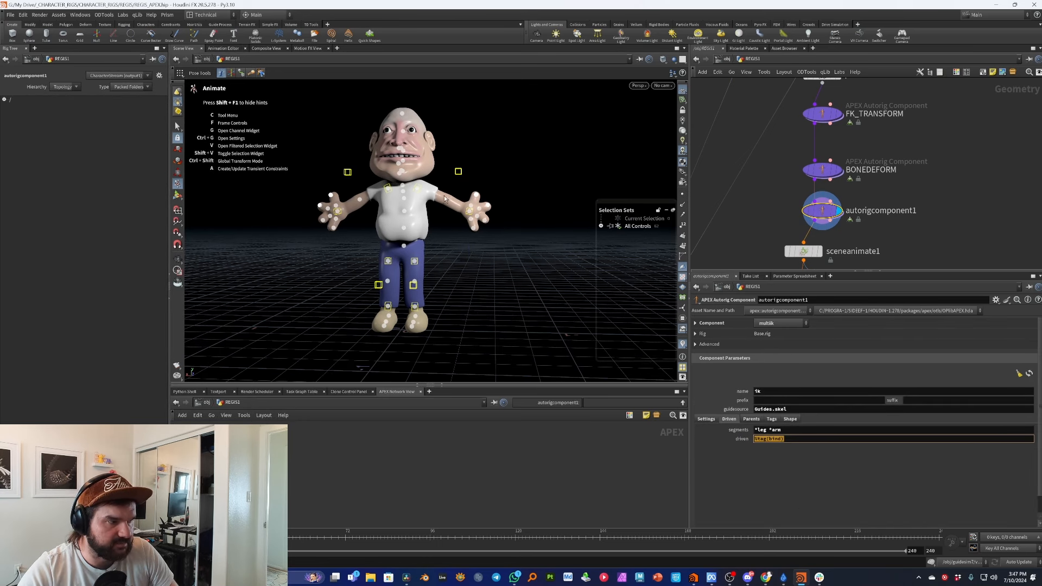
click(811, 438)
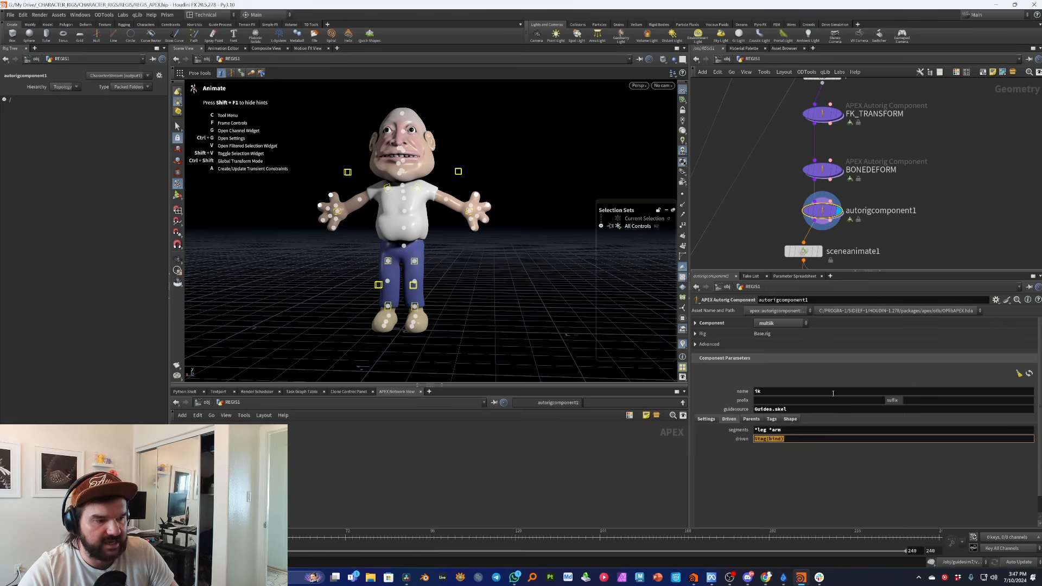
click(815, 439)
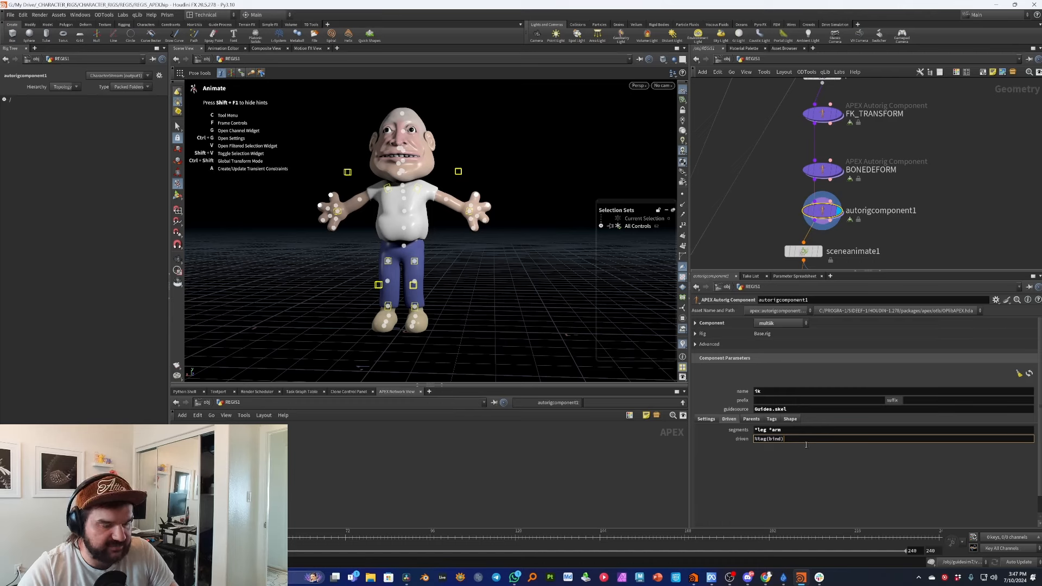
click(814, 430)
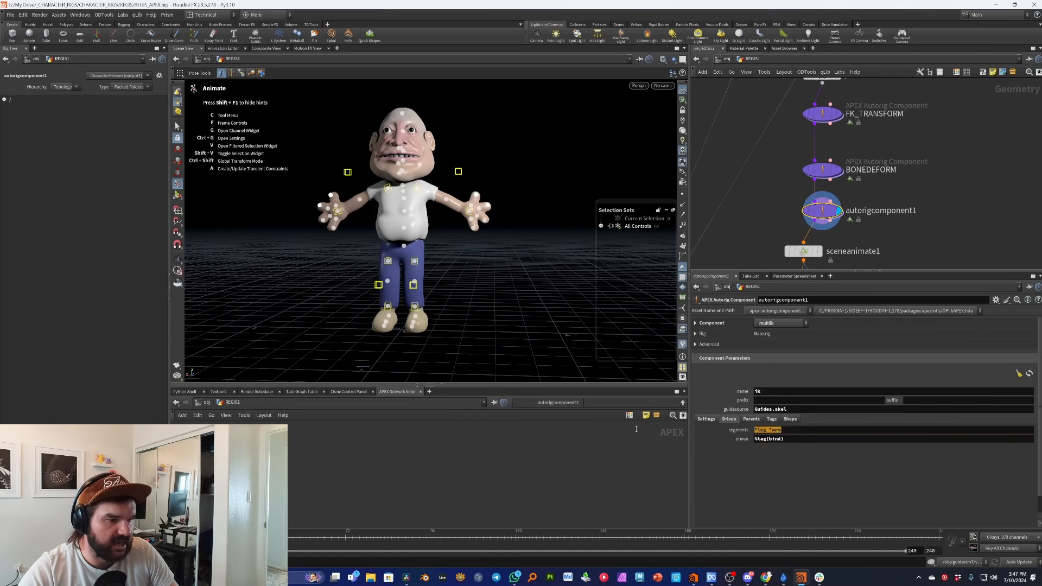
click(786, 430)
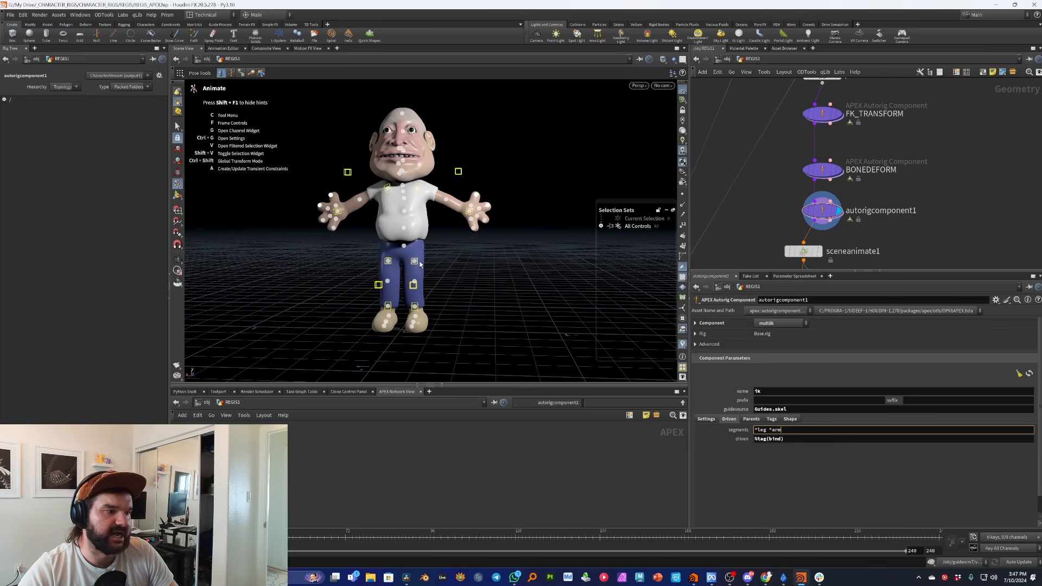
Test the leg pole-vector controls by moving each knee control sideways away from the body.
click(419, 287)
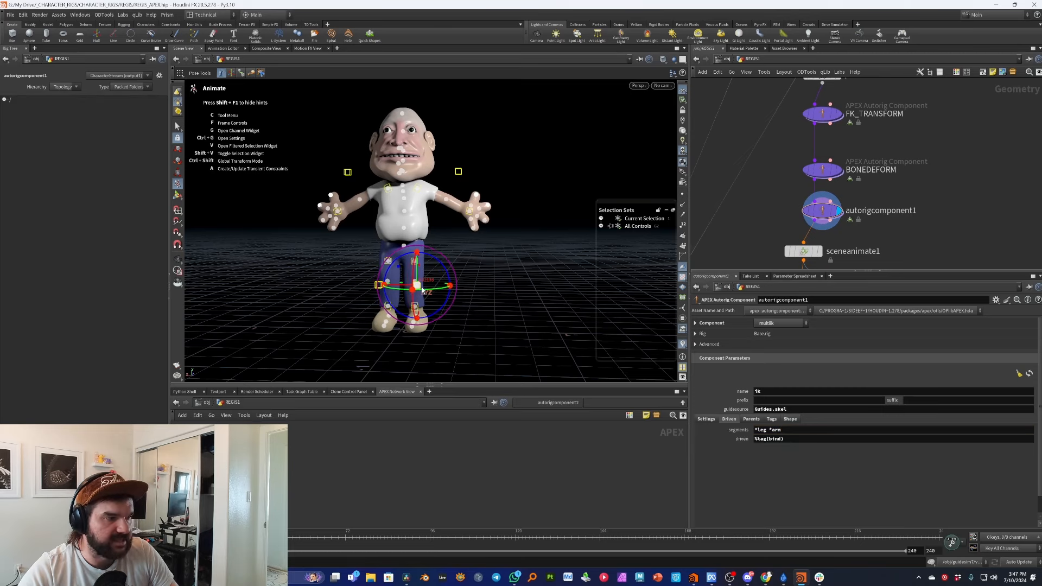
drag(423, 290, 450, 290)
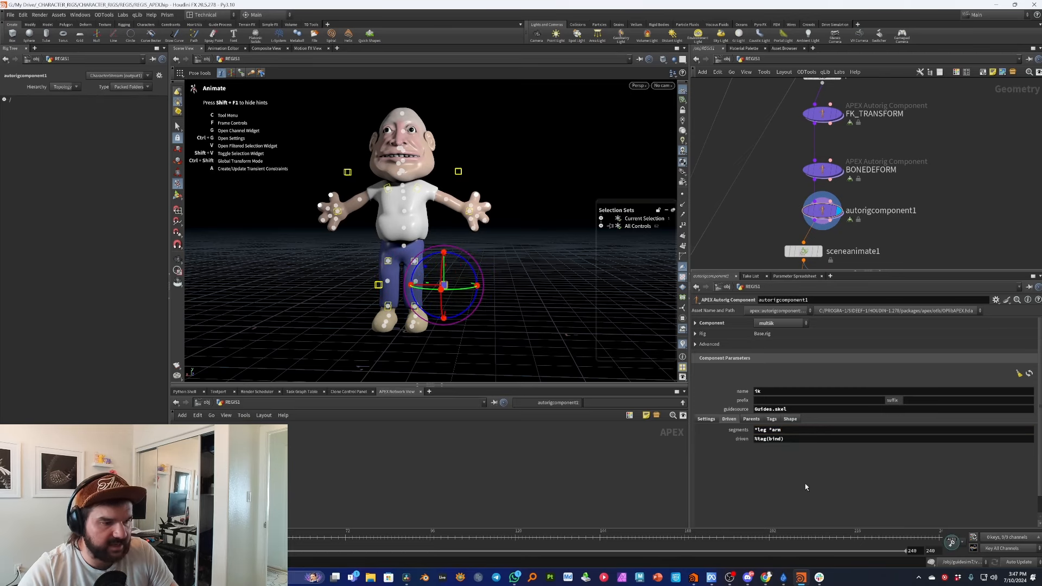
click(378, 285)
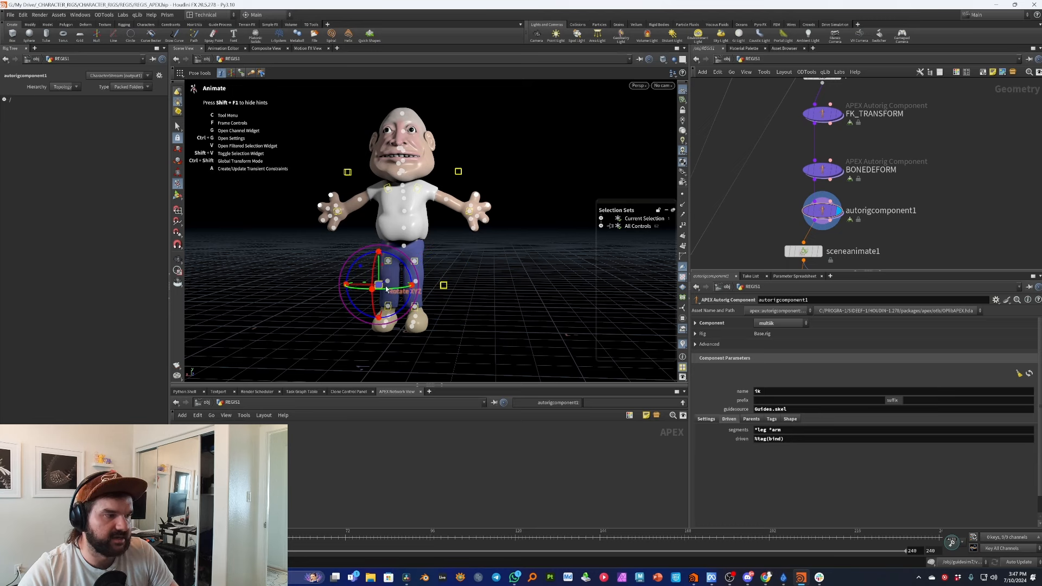
drag(380, 288, 350, 289)
click(513, 244)
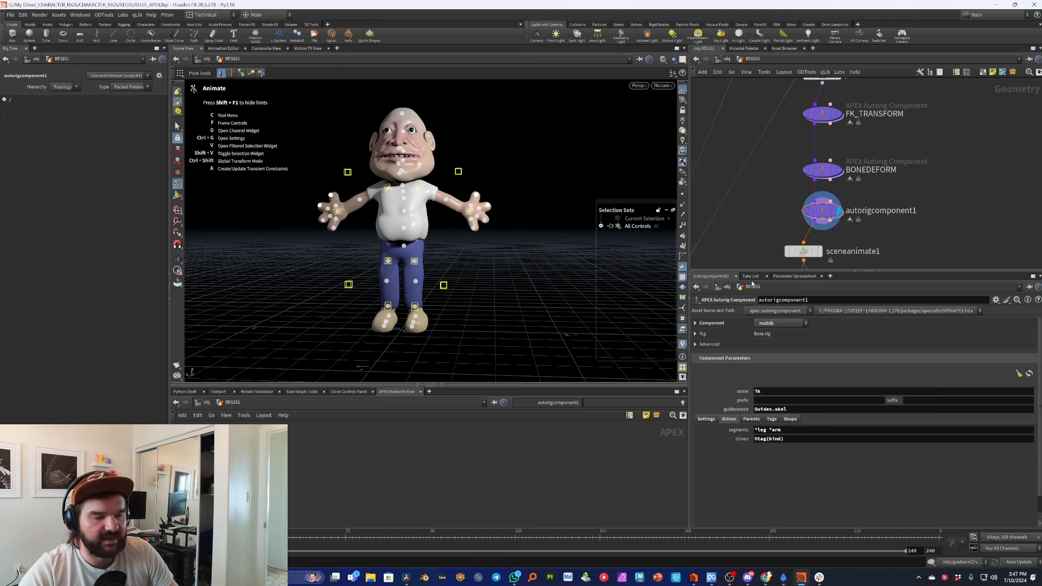
Set the scale of the multiik component's box_wires control shape to 0.4 on all three axes.
click(771, 419)
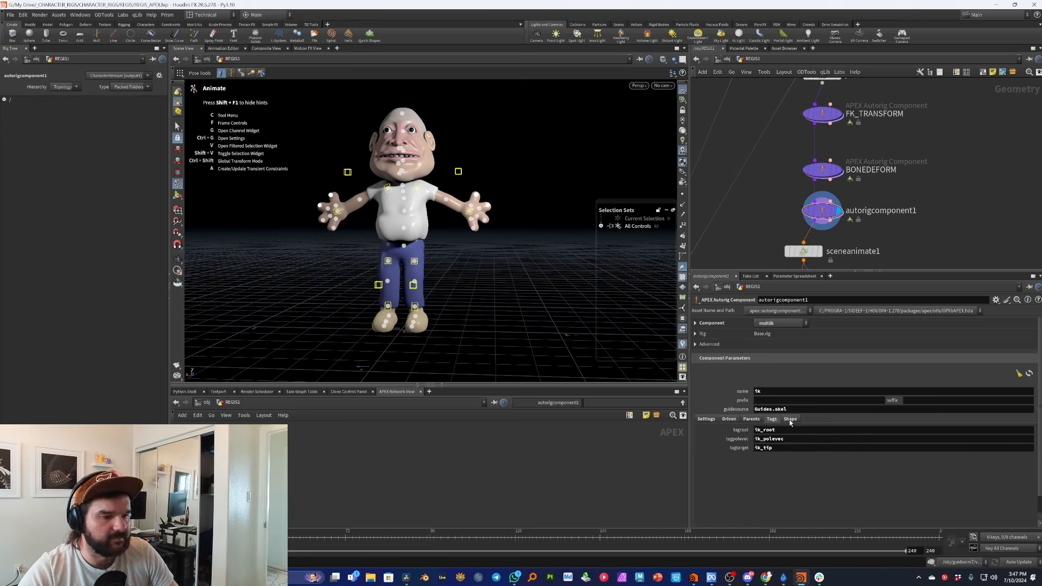
click(790, 419)
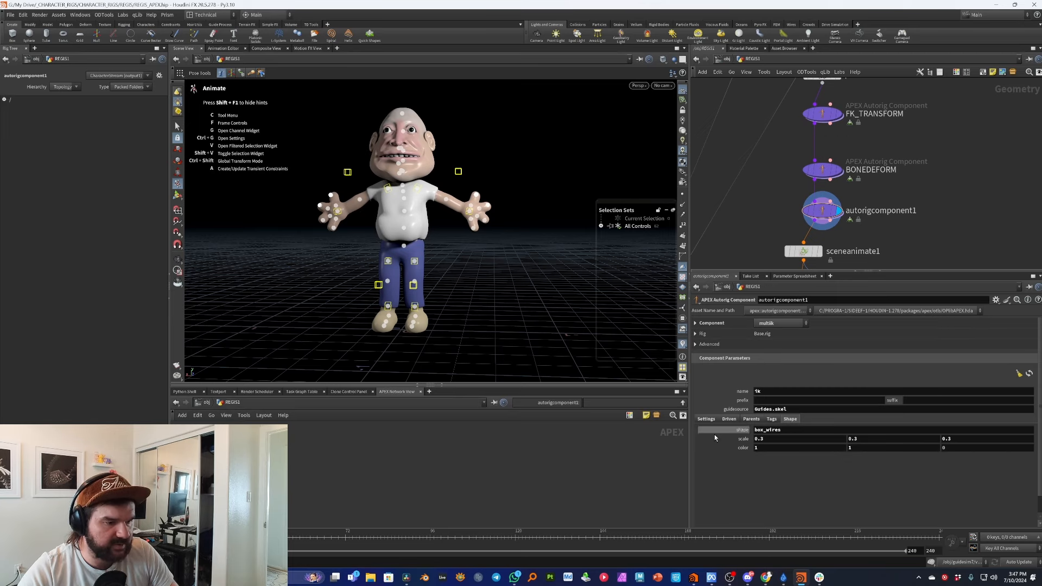
middle_drag(737, 439, 778, 434)
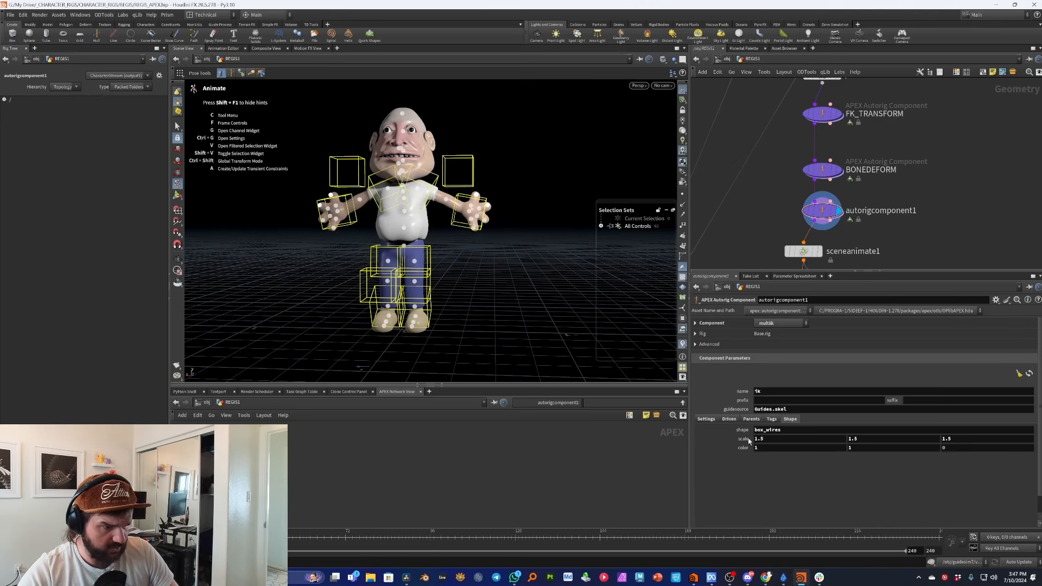
middle_drag(749, 440, 716, 442)
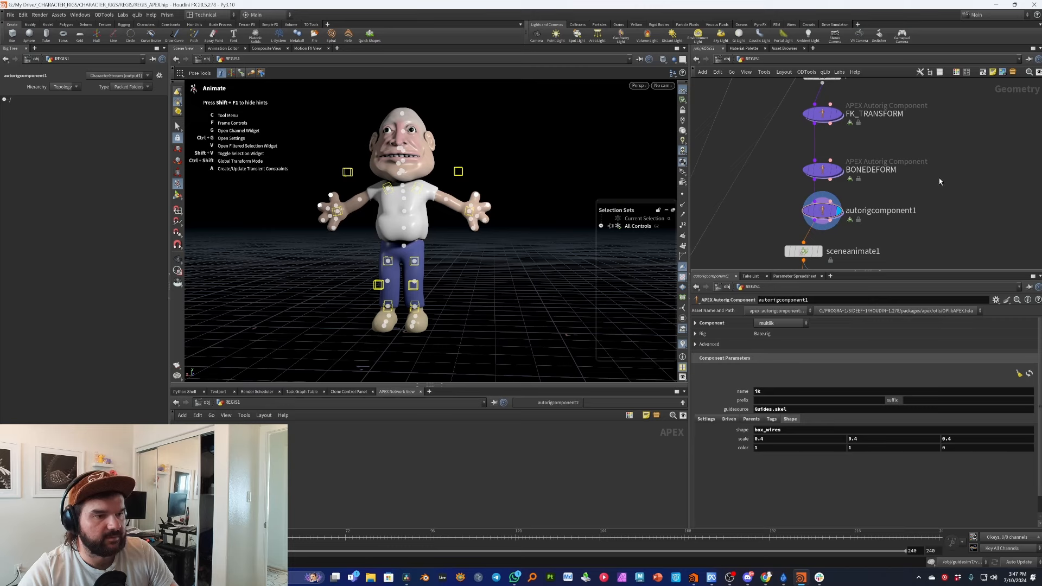
Rename the multiik autorig component to MULTI_IK and move the sceneanimate1 node down to make room below it.
double_click(894, 211)
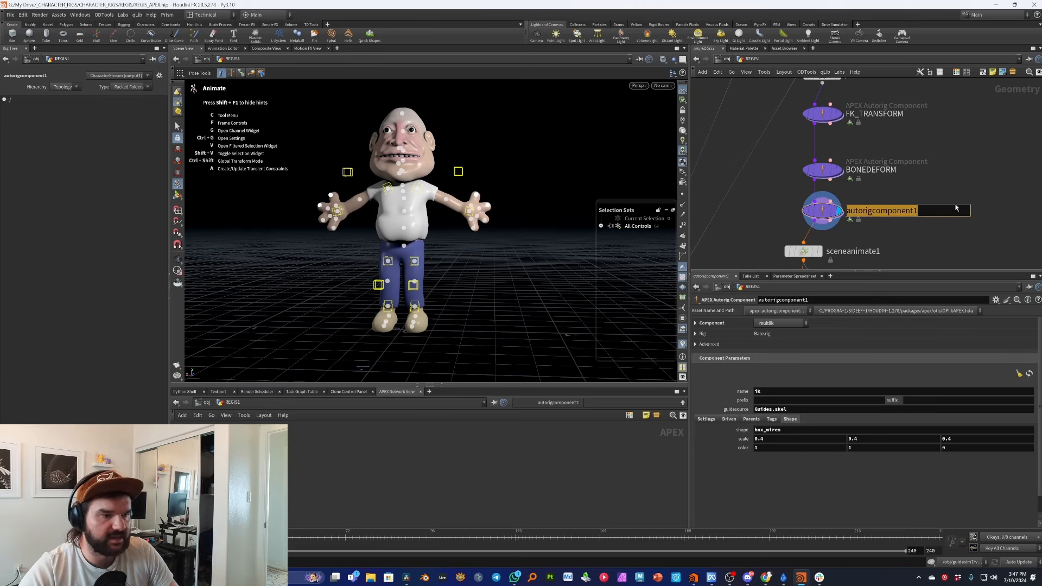
text(MULTI_IK)
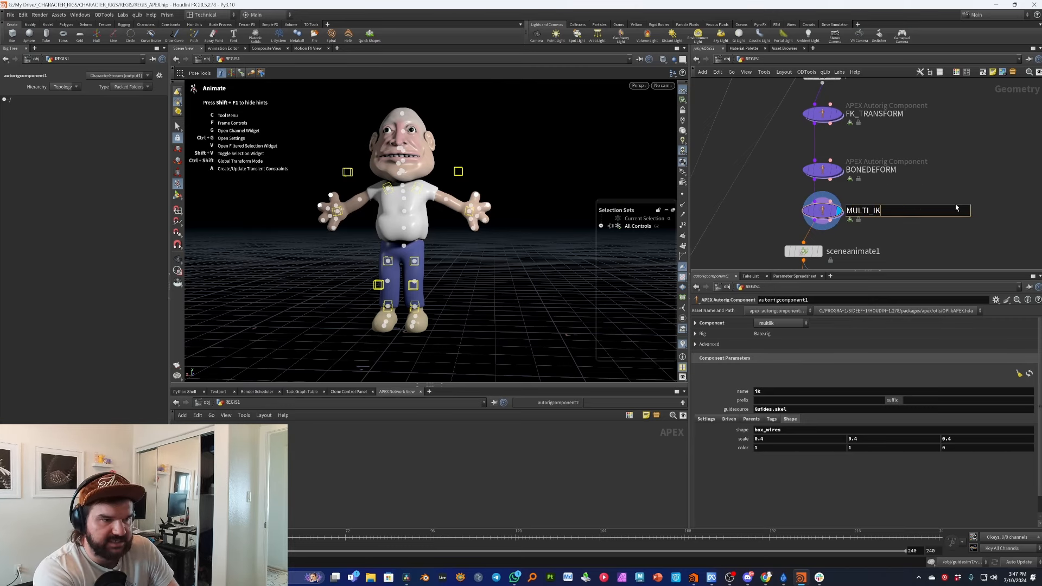
key(Return)
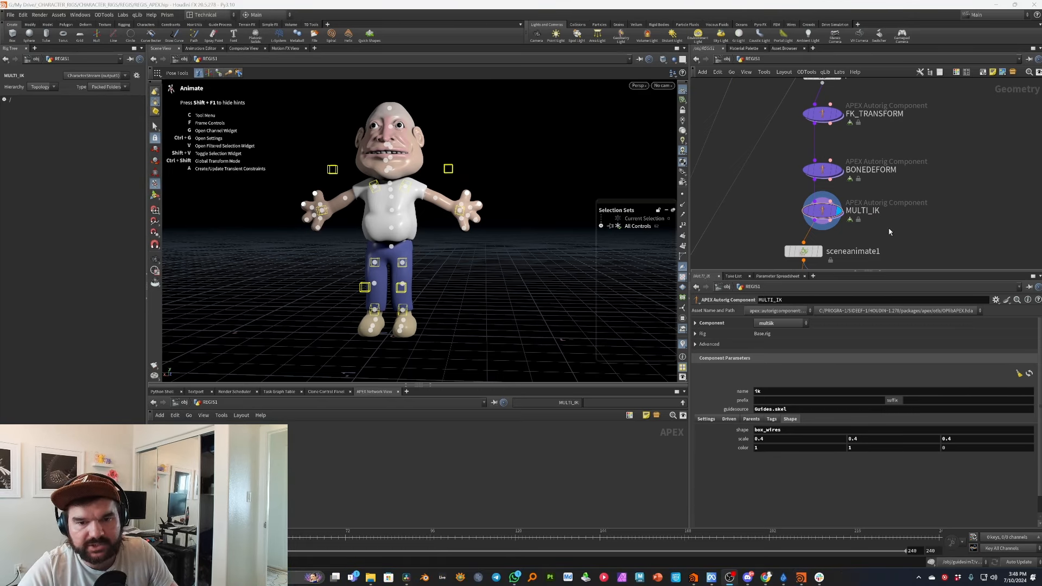
middle_drag(928, 211, 937, 169)
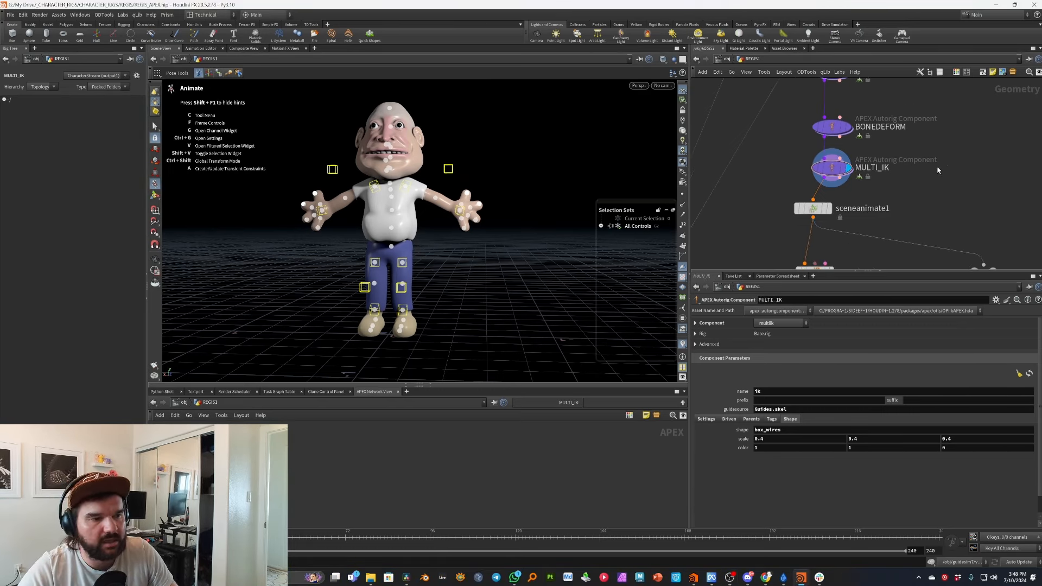
drag(810, 210, 790, 239)
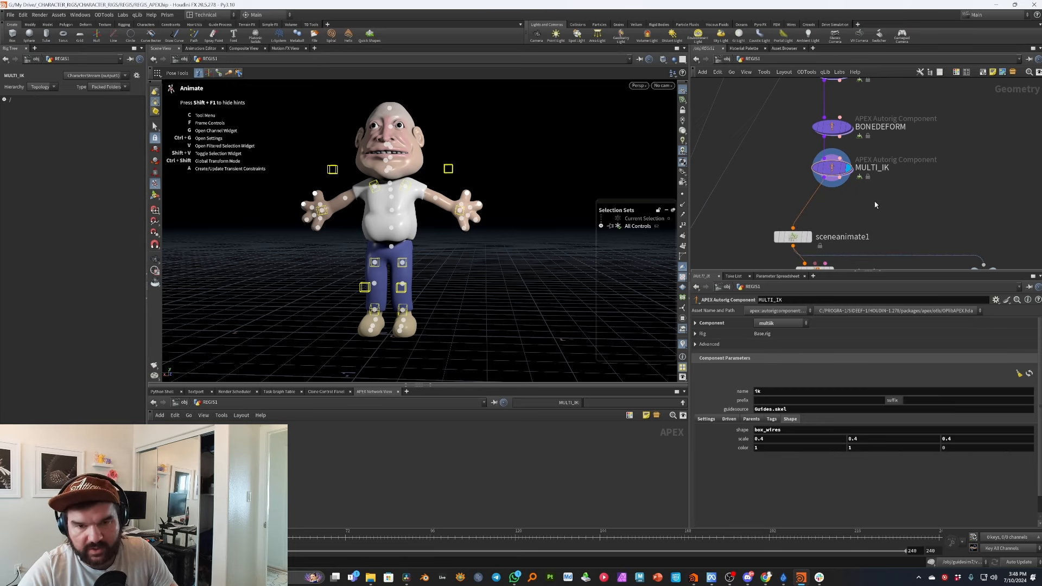
Test the arm IK by moving the control on the character's left hand.
click(459, 209)
drag(459, 210, 526, 217)
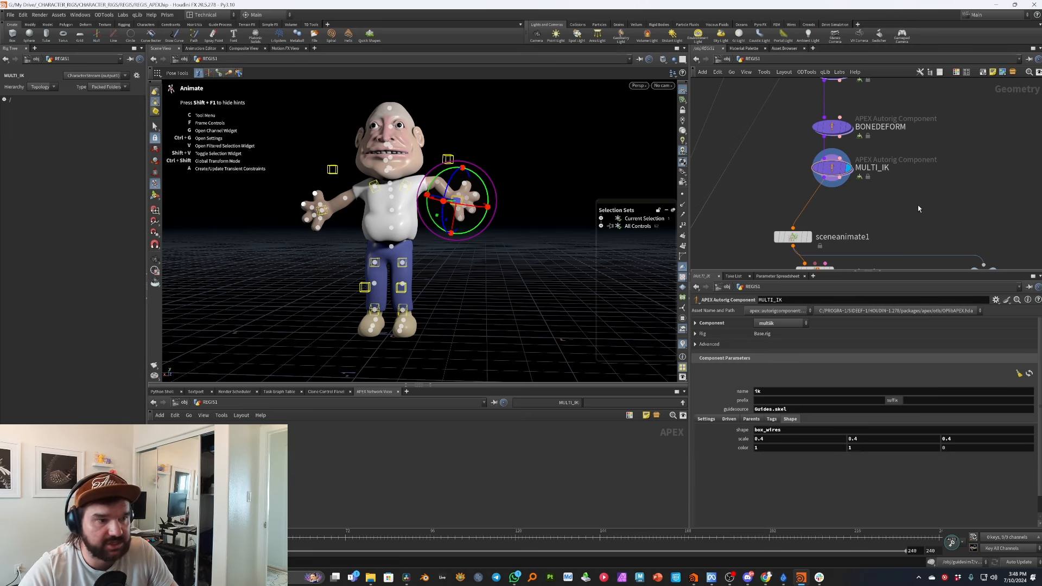
Add an APEX Autorig Component set to ikfkblend and insert it between MULTI_IK and sceneanimate1.
key(Tab)
text(ape)
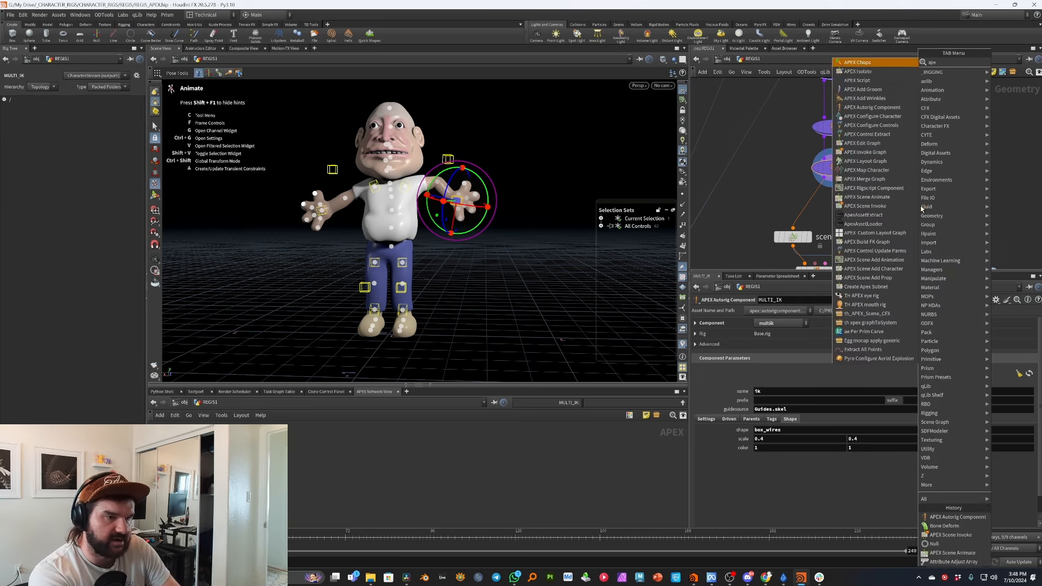
text(x auto)
key(Return)
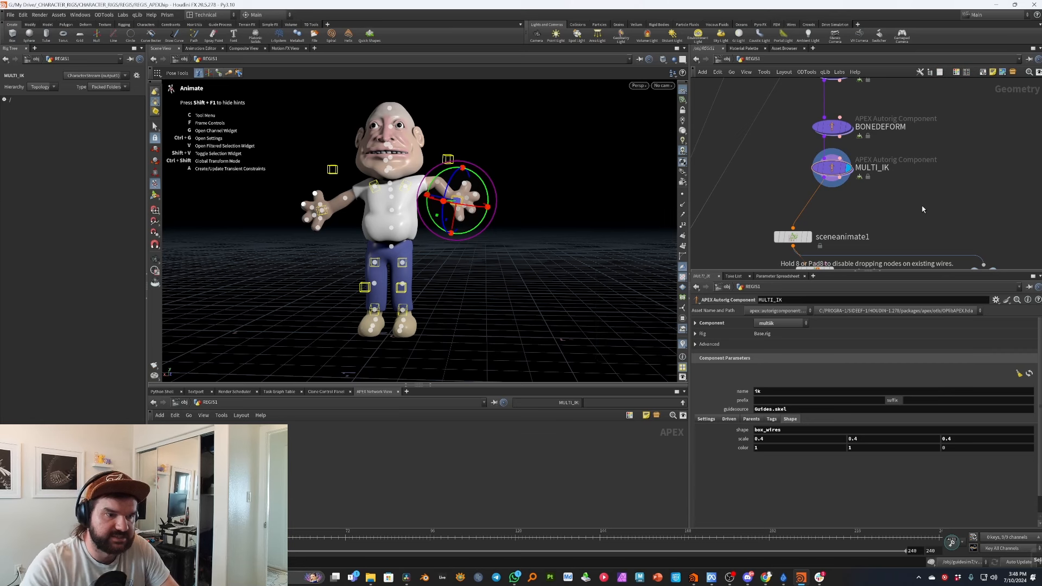
click(920, 206)
click(780, 323)
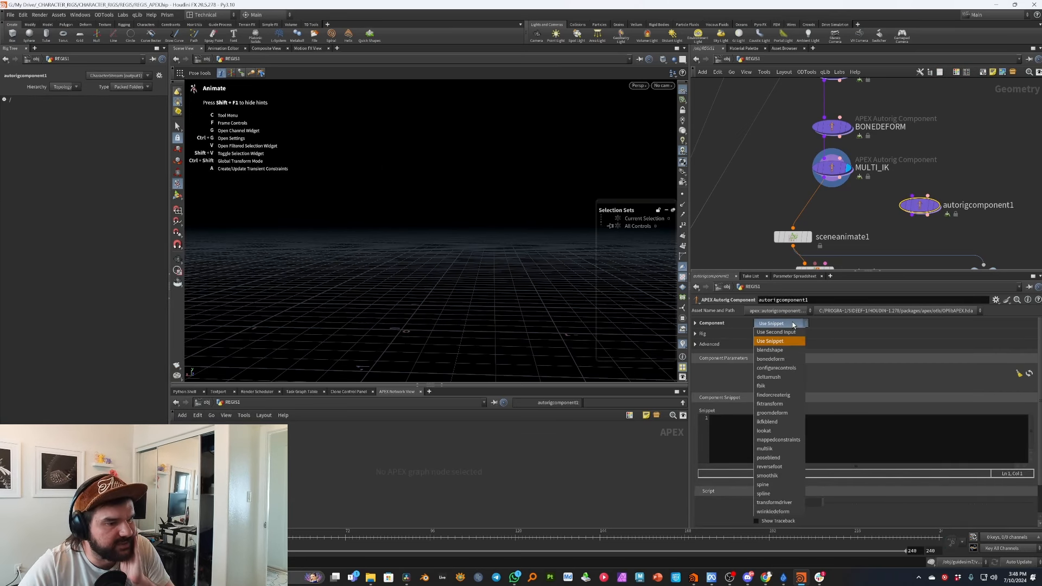
click(783, 423)
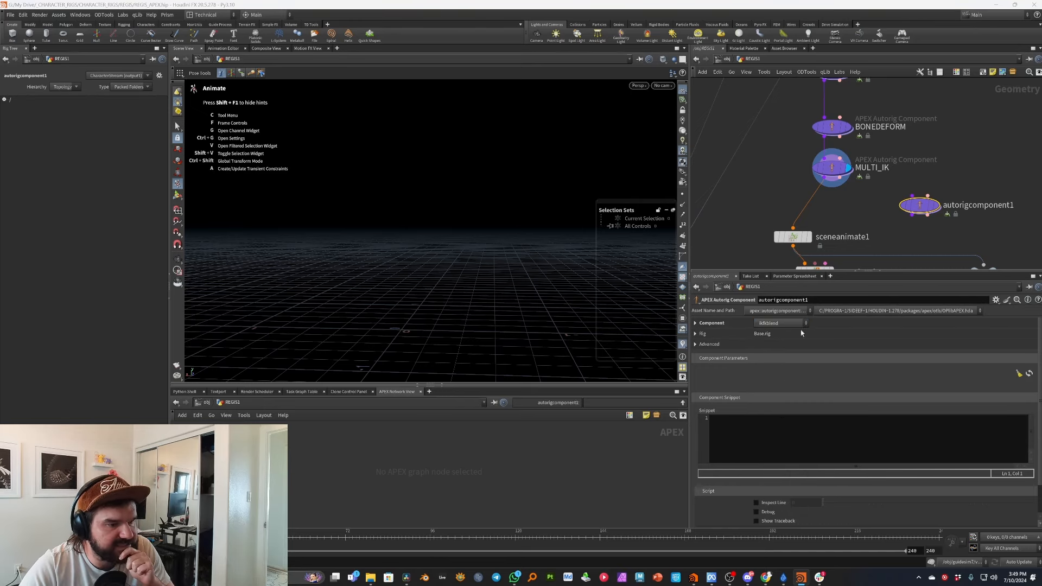
drag(919, 207, 816, 211)
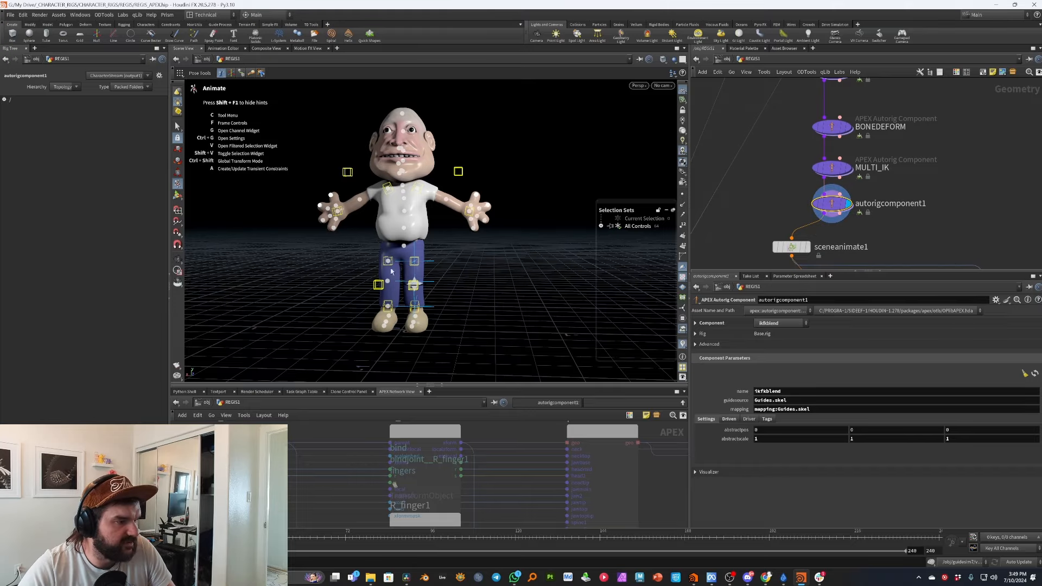
Remove the L_leg tag condition from the ikfkblend component's iknodes pattern, leaving %tag(bind).
alt+drag(431, 278, 344, 290)
alt+right_drag(344, 291, 602, 246)
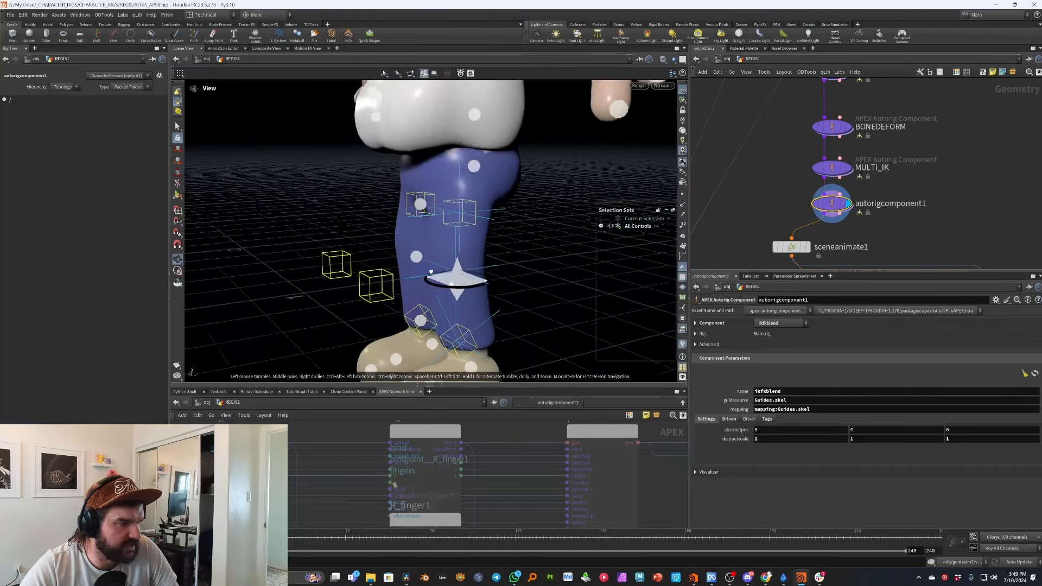
alt+drag(430, 272, 504, 235)
alt+middle_drag(504, 236, 451, 230)
mouse_move(451, 231)
alt+mouse_down()
mouse_move(360, 237)
mouse_move(456, 239)
alt+mouse_up()
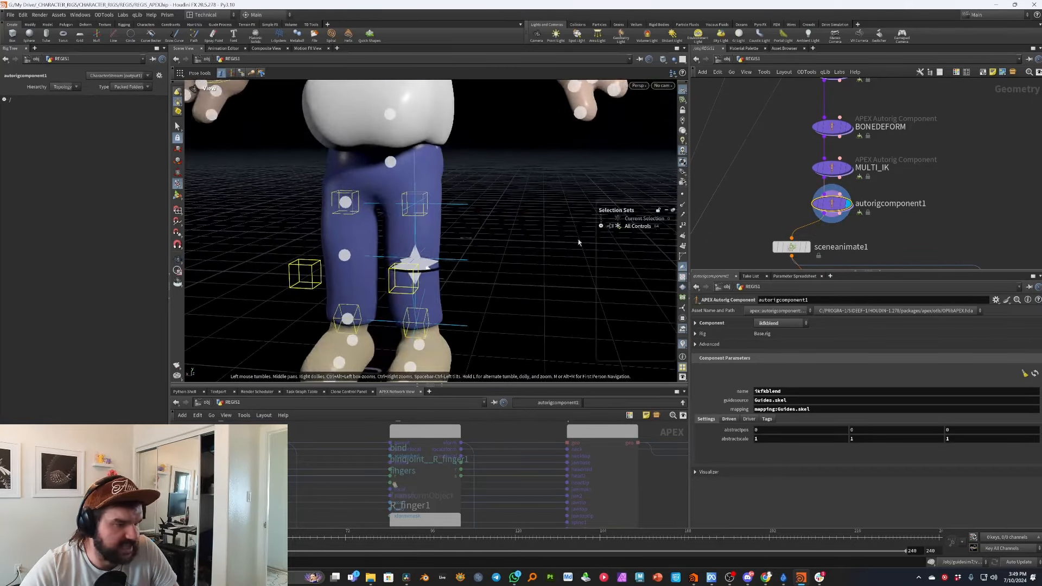
click(728, 421)
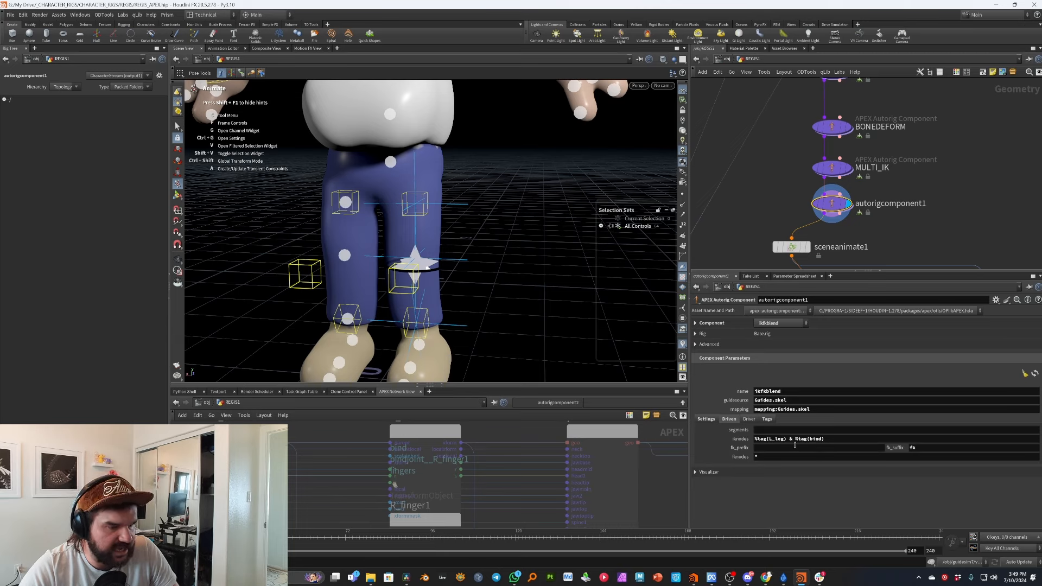
drag(788, 440, 754, 439)
click(772, 441)
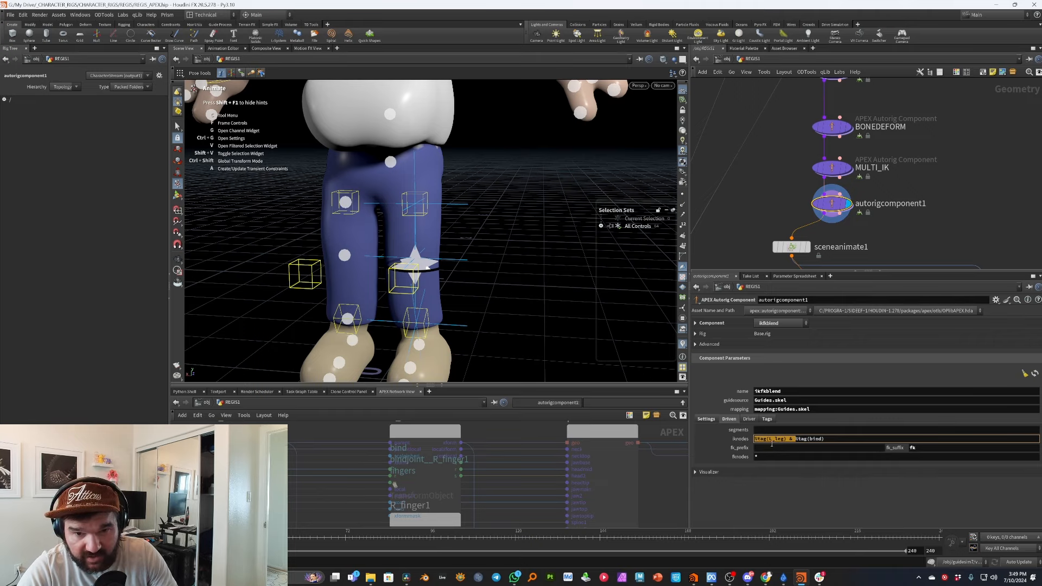
key(BackSpace)
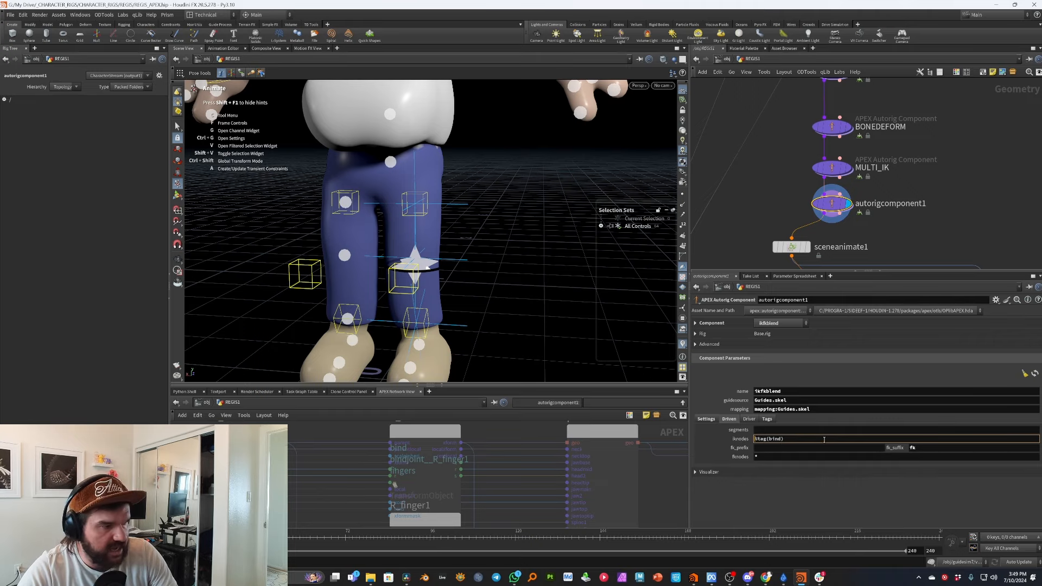
key(Return)
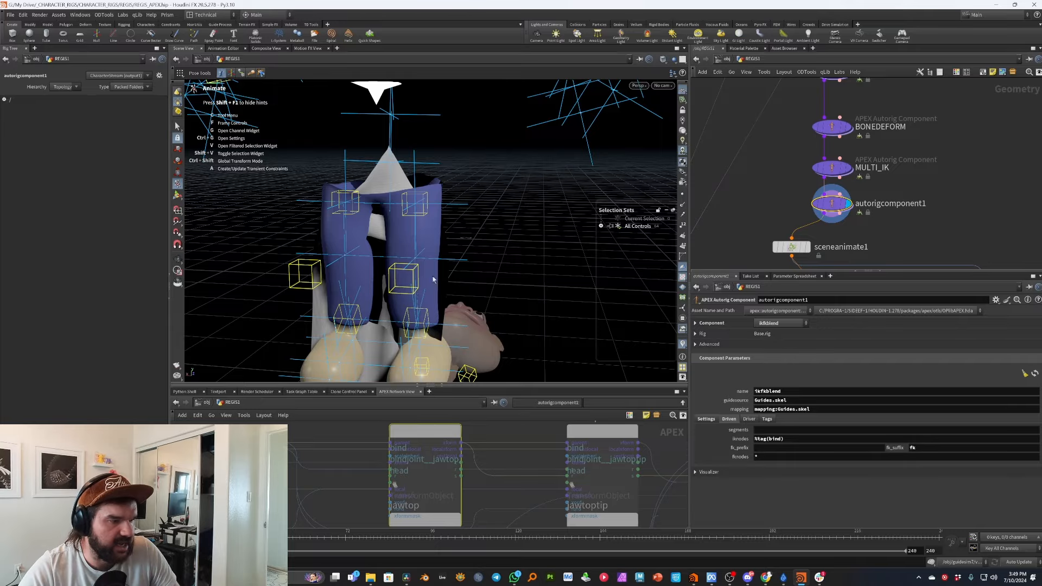
Set the segments of the ikfkblend component to *leg *arm.
mouse_move(421, 225)
alt+mouse_down()
mouse_move(302, 230)
mouse_move(430, 226)
alt+mouse_up()
alt+right_drag(431, 226, 449, 248)
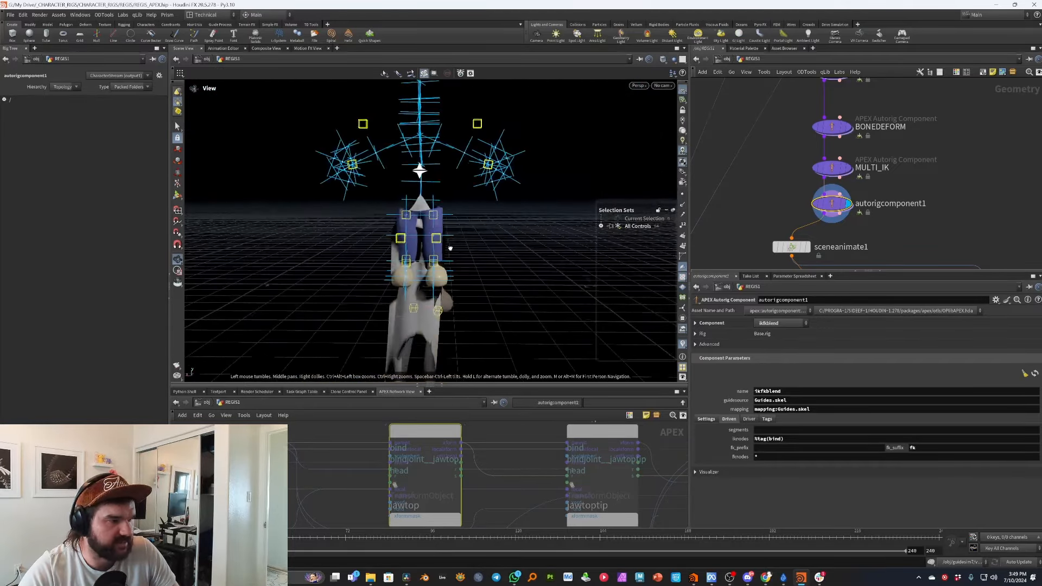
key(Return)
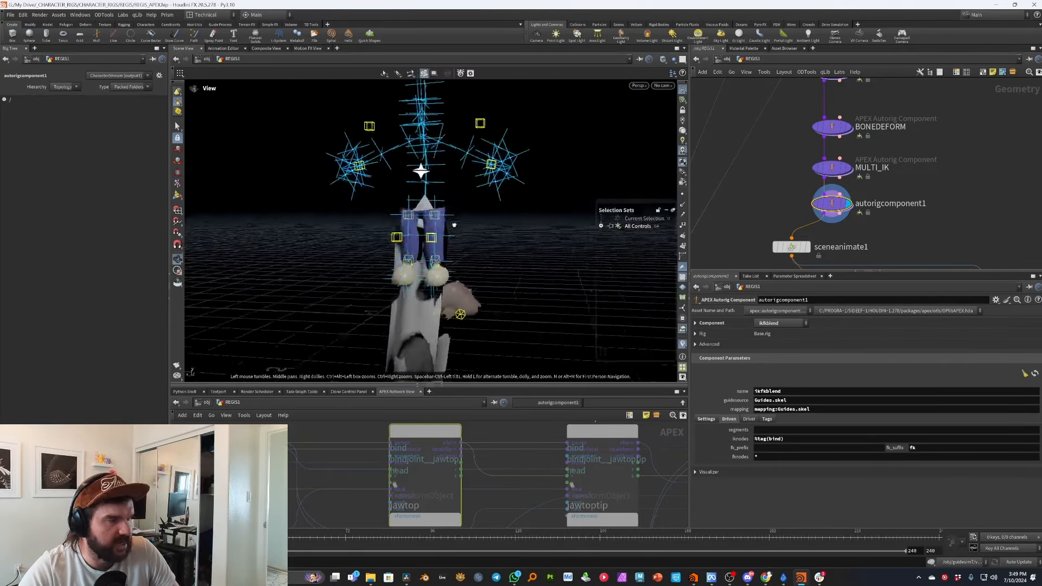
click(793, 430)
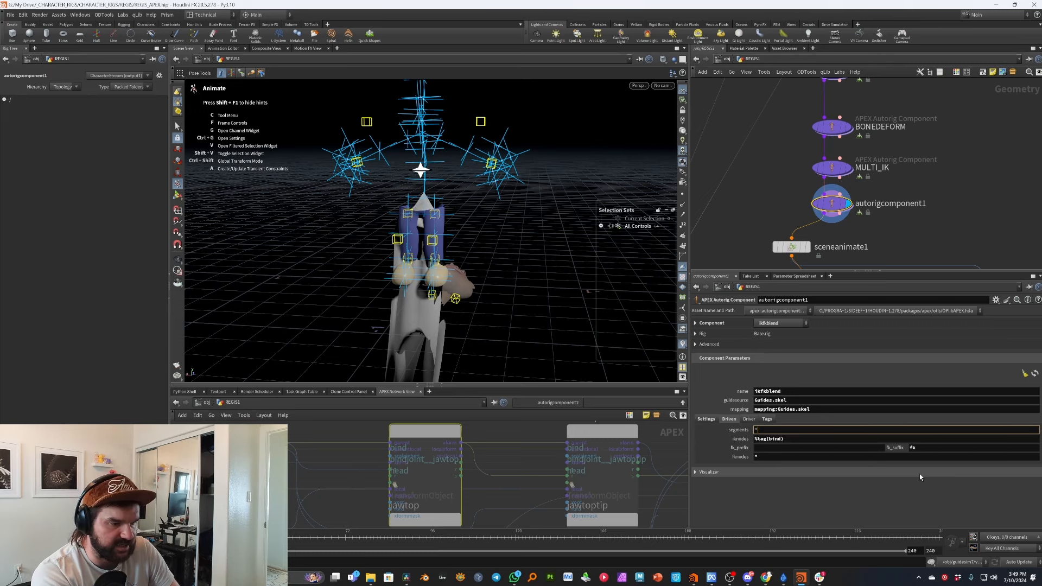
text(leg)
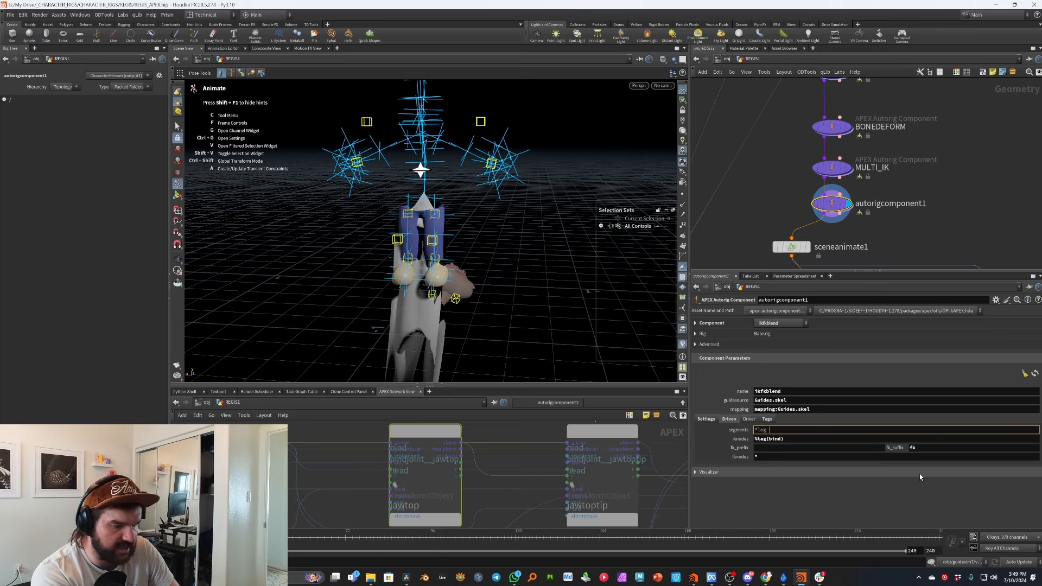
text( *arm)
key(Return)
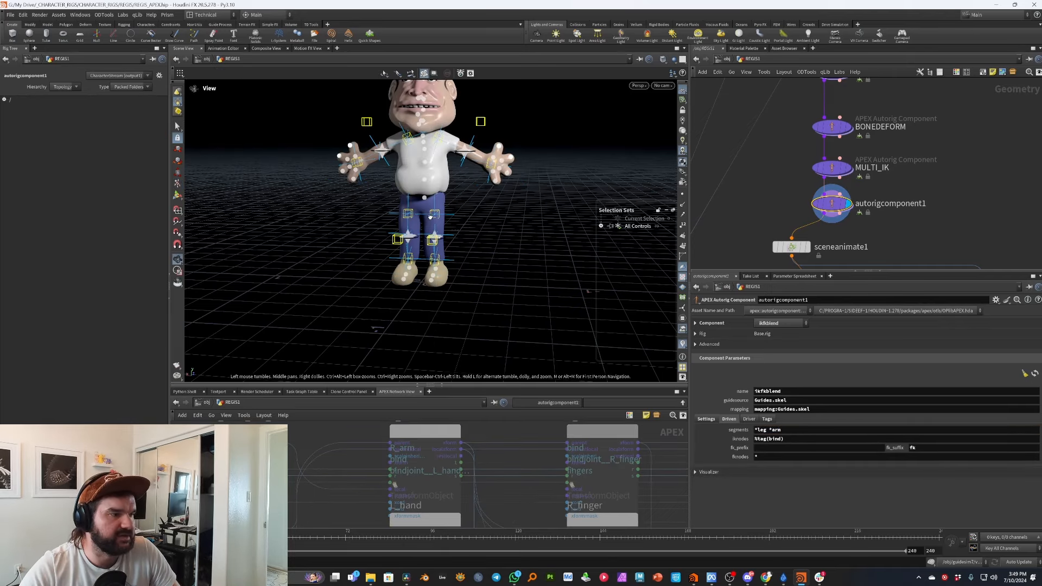
Inspect the shoulder and elbow FK controls on the character's left arm.
alt+drag(429, 244, 468, 251)
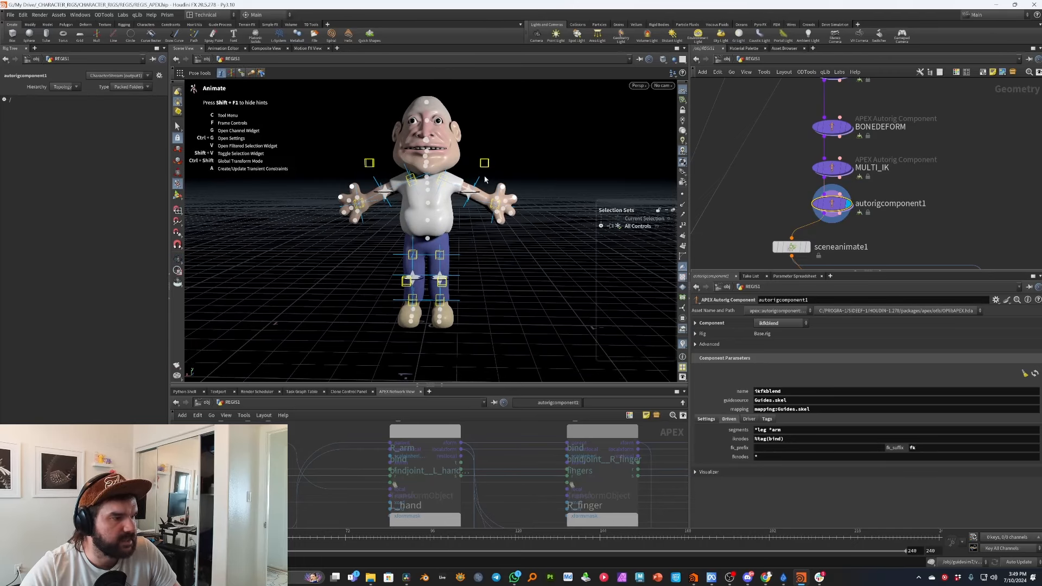
alt+right_drag(482, 182, 671, 158)
alt+drag(514, 192, 487, 190)
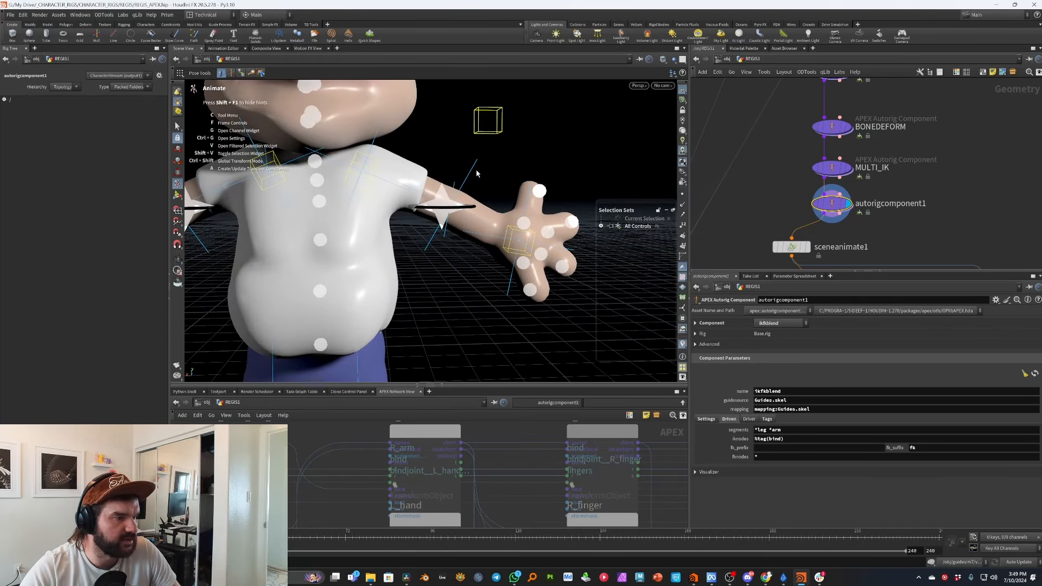
click(473, 171)
click(376, 142)
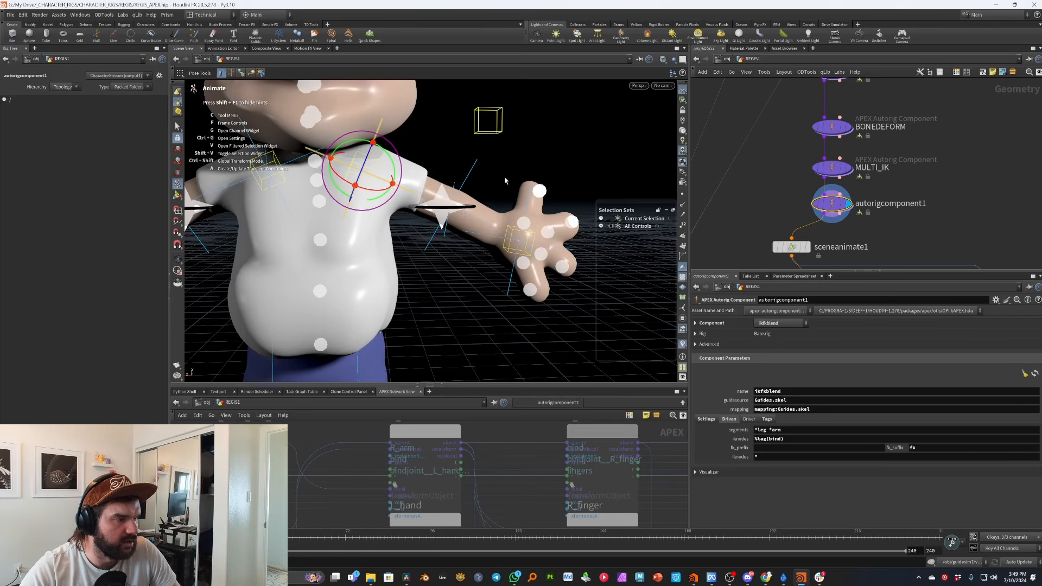
click(472, 172)
click(569, 183)
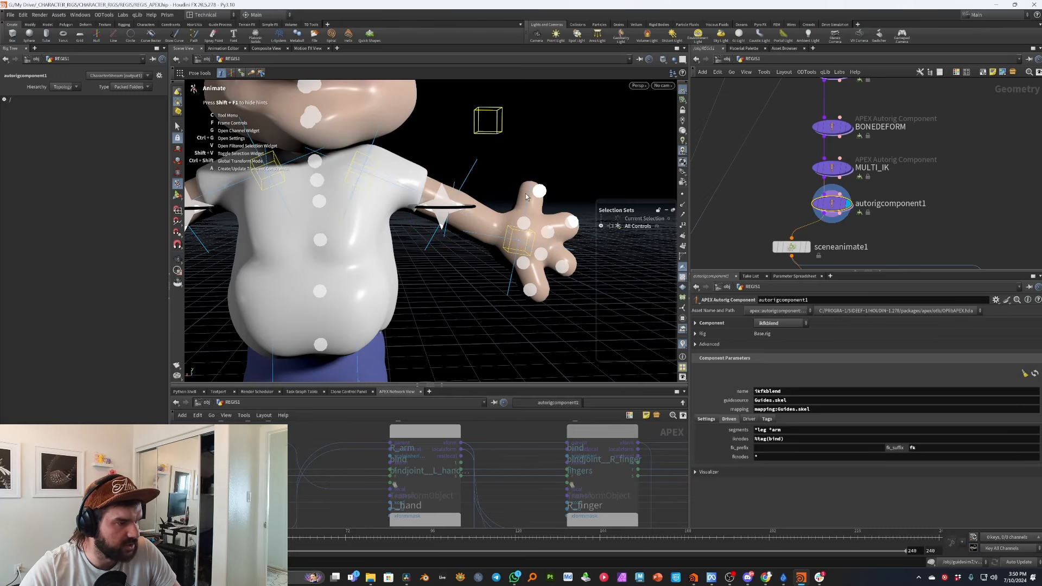
Try manipulating the FK control at the character's left elbow, then undo the change.
click(531, 195)
click(550, 144)
click(472, 176)
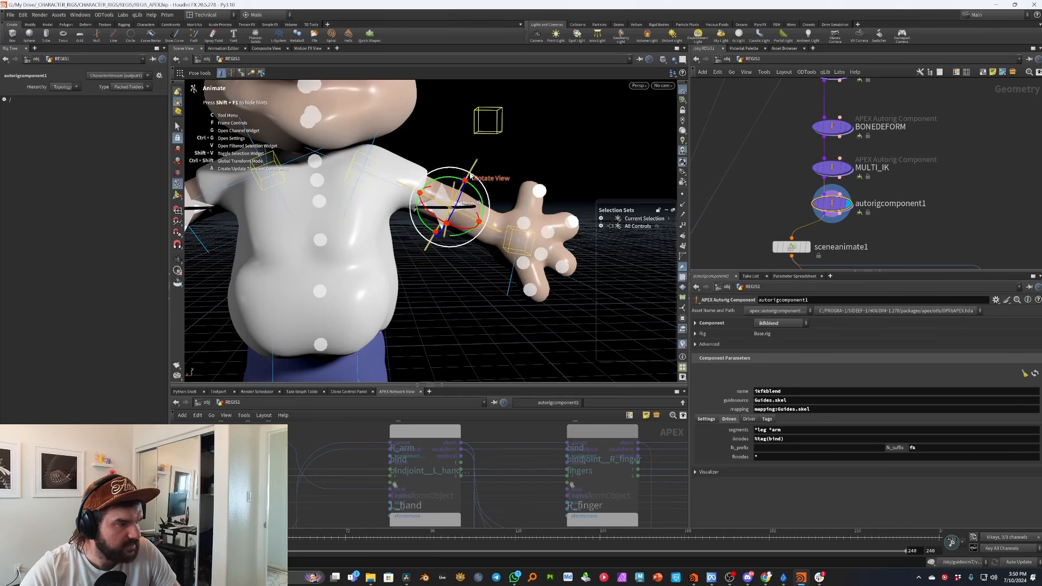
drag(546, 226, 476, 189)
key(ctrl+z)
click(555, 157)
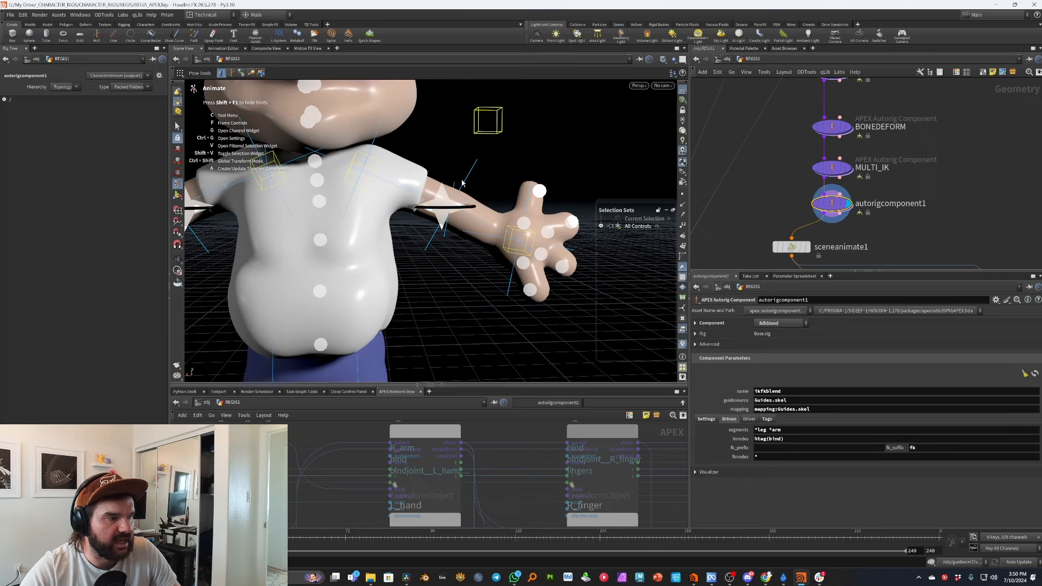
Rotate the FK elbow control of the character's left arm to test it while the arm is in IK.
click(465, 183)
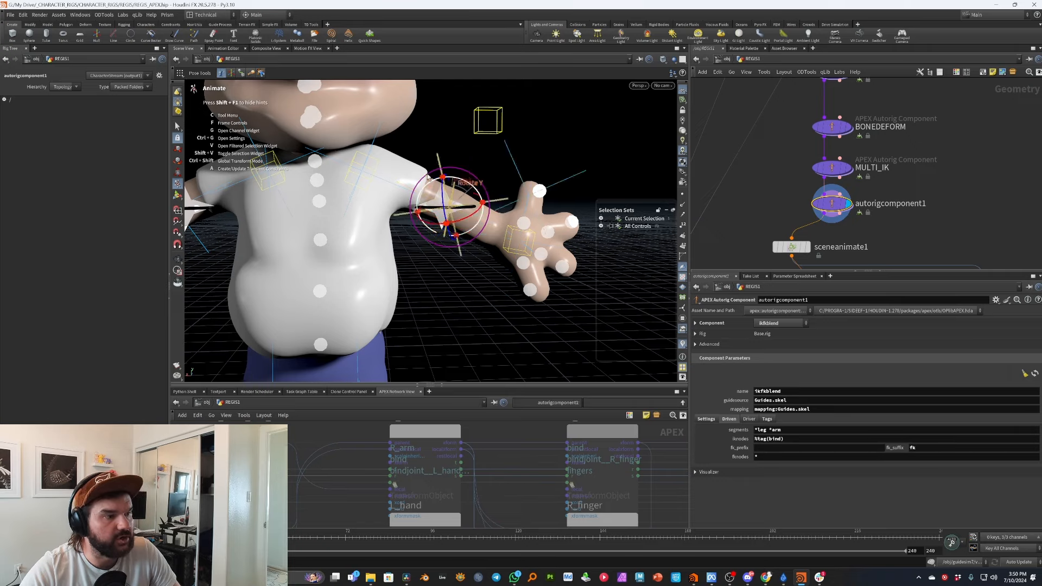
drag(429, 178, 441, 179)
click(441, 226)
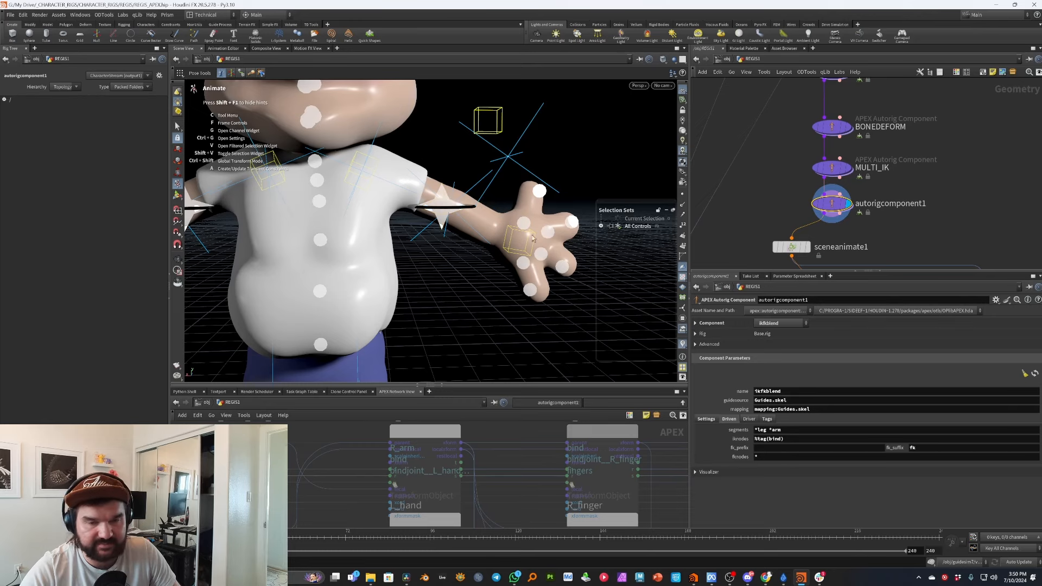
Examine the position and abstract controls of the IK/FK blend at the character's left elbow.
alt+drag(482, 223, 478, 236)
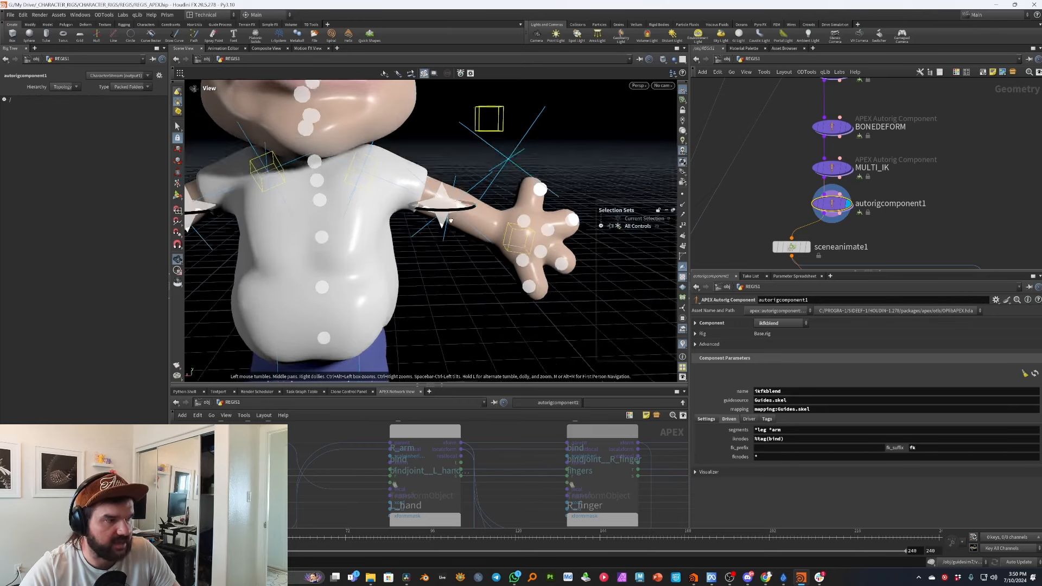
alt+right_drag(477, 237, 431, 217)
alt+drag(431, 217, 424, 212)
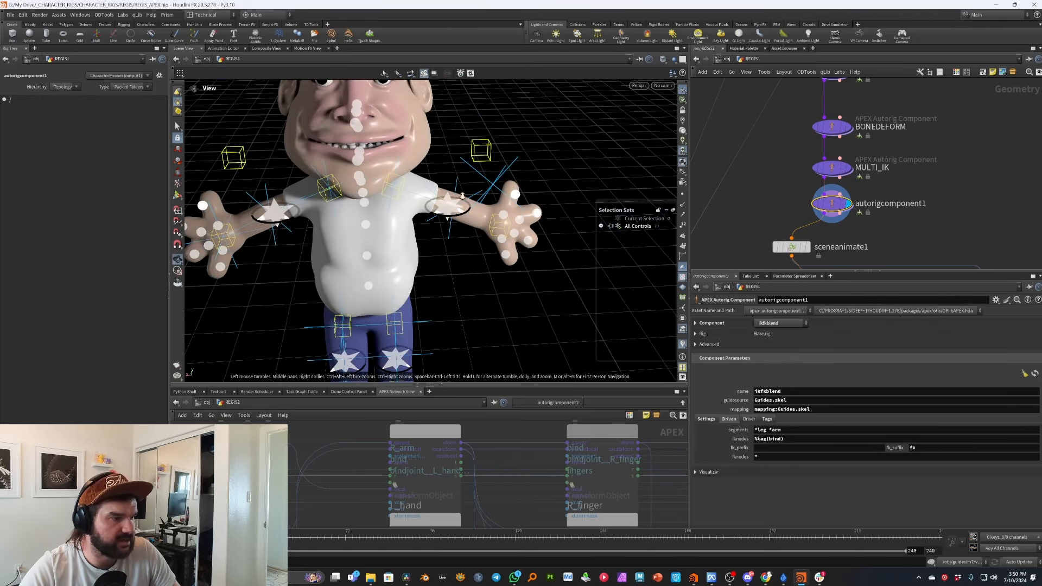
alt+right_drag(425, 212, 477, 213)
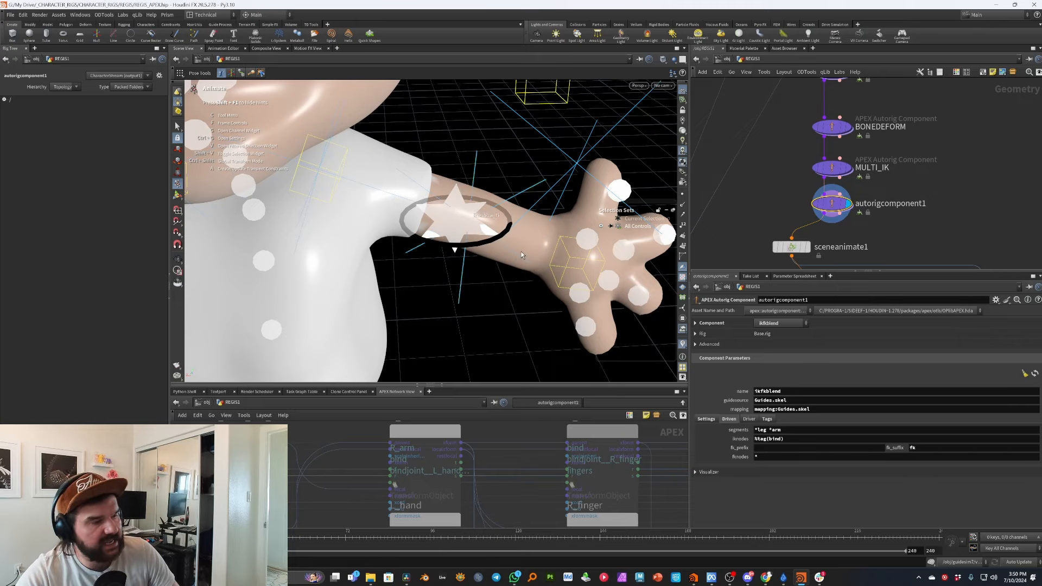
alt+right_drag(452, 228, 455, 247)
alt+drag(456, 247, 456, 228)
click(456, 226)
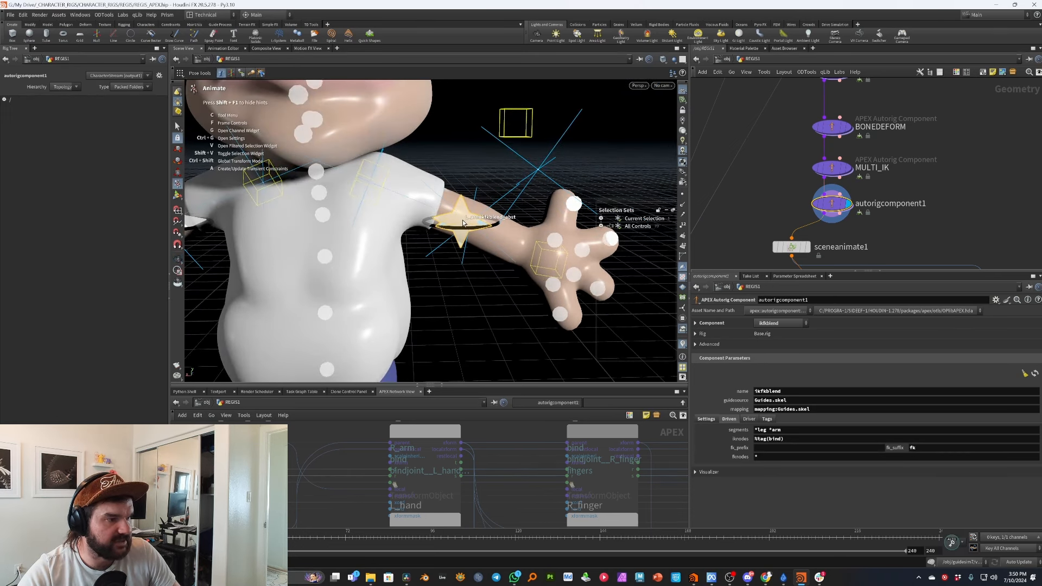
click(430, 230)
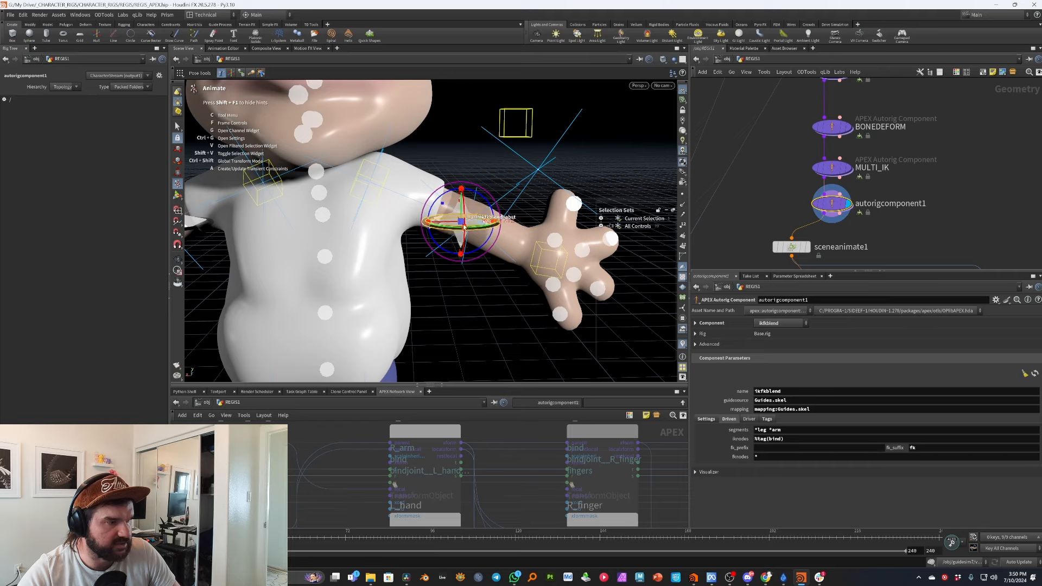
click(403, 252)
Move the left arm's IK/FK blend position control away from the body, out beyond the hand.
click(431, 226)
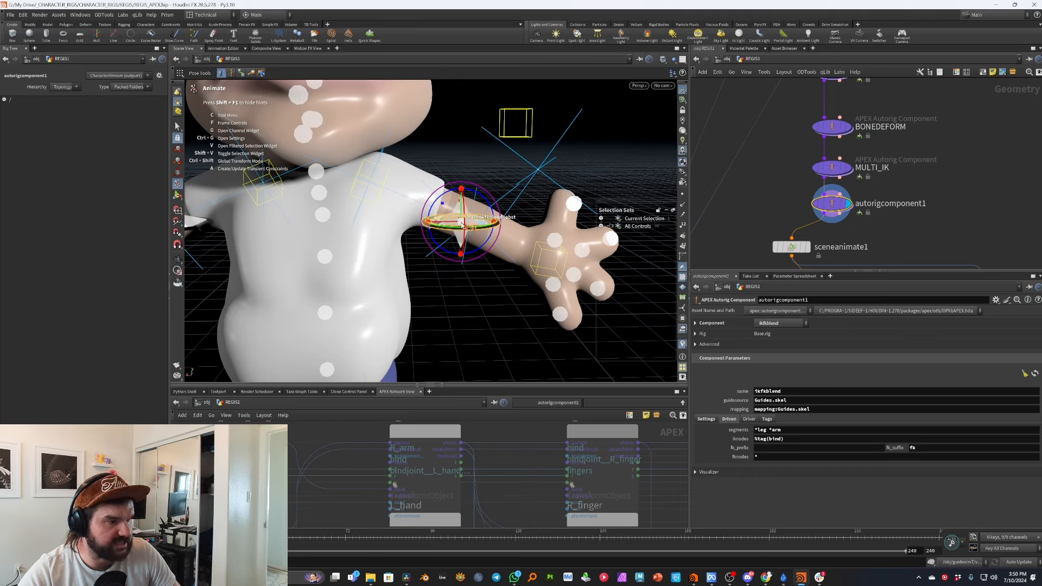
drag(461, 225, 650, 172)
alt+right_drag(594, 155, 553, 225)
alt+middle_drag(553, 225, 481, 232)
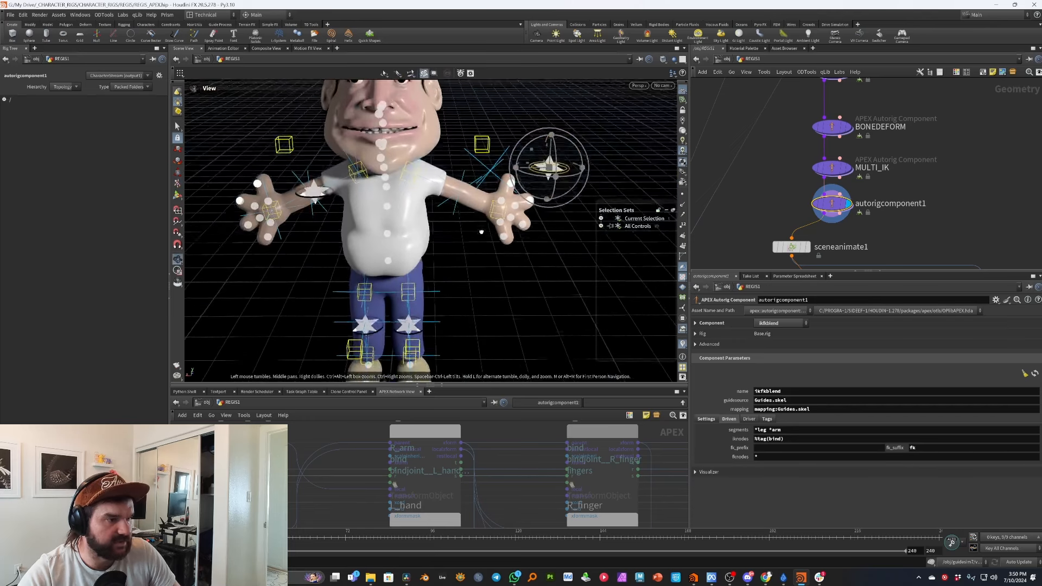
alt+drag(481, 232, 482, 237)
drag(551, 168, 593, 146)
click(491, 170)
click(585, 172)
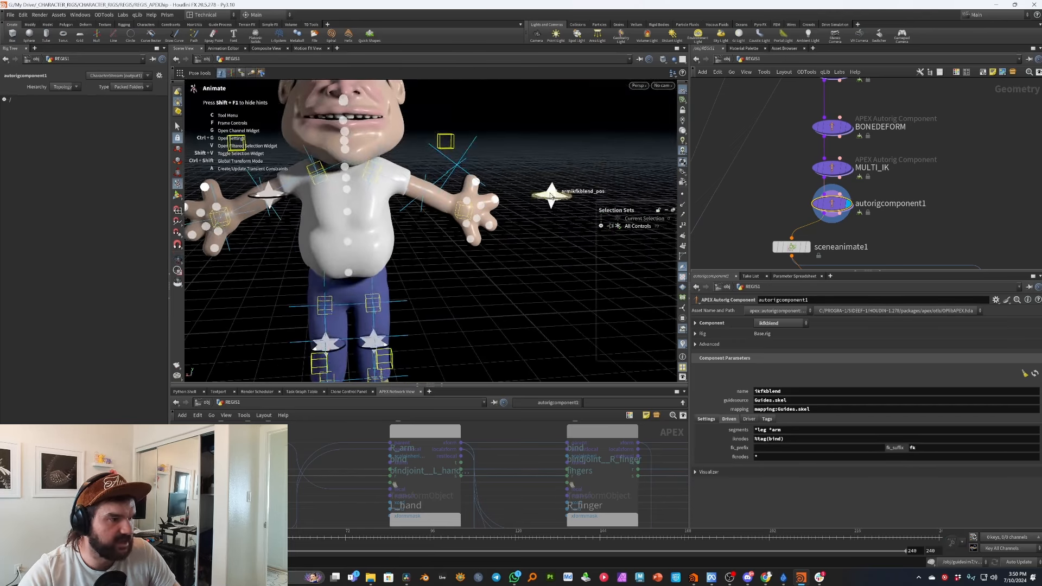
Blend the character's left arm to FK with its abstract blend control and rotate the FK elbow control.
click(551, 196)
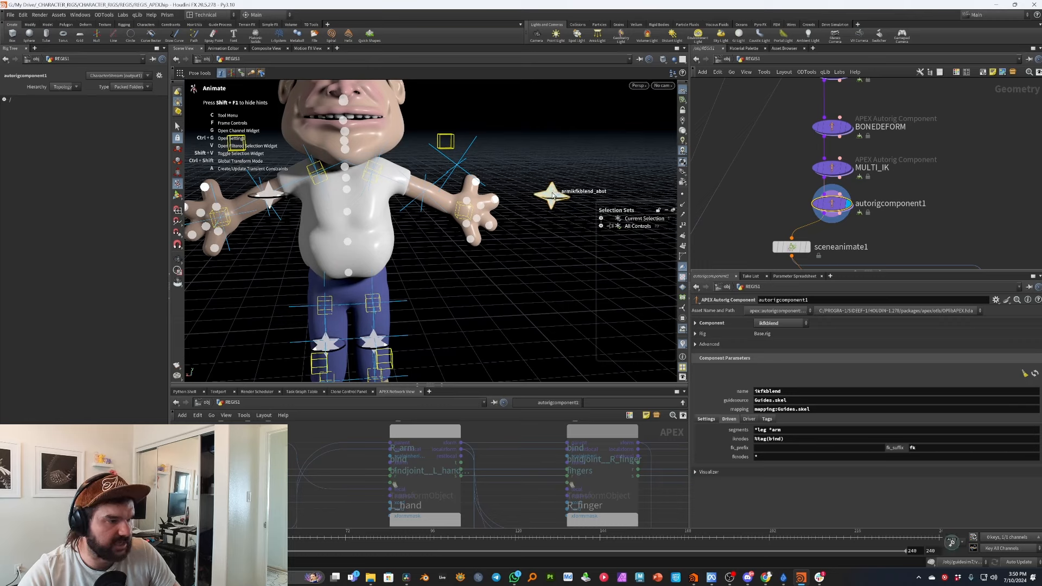
drag(552, 195, 1011, 236)
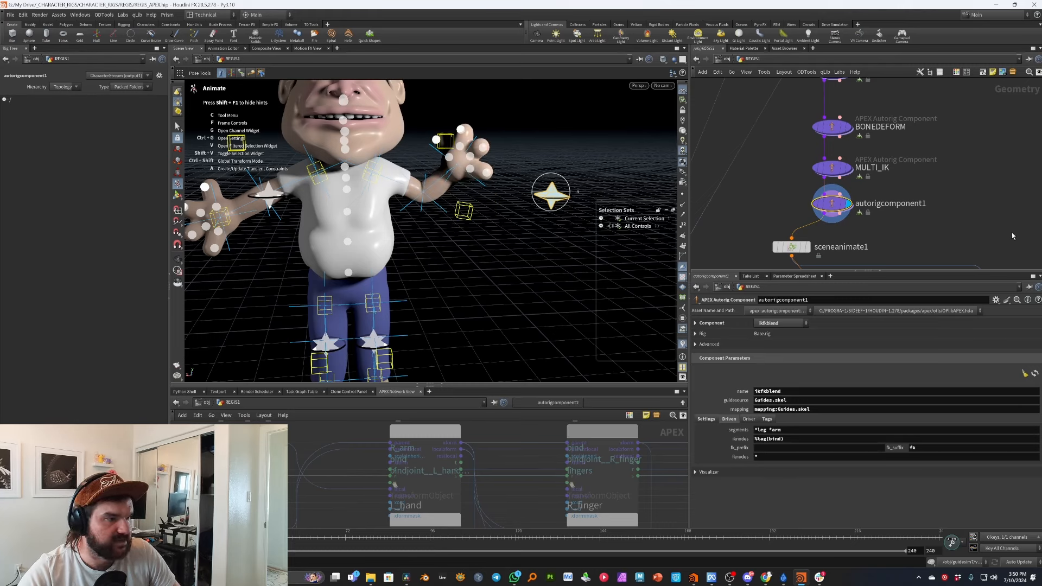
click(438, 182)
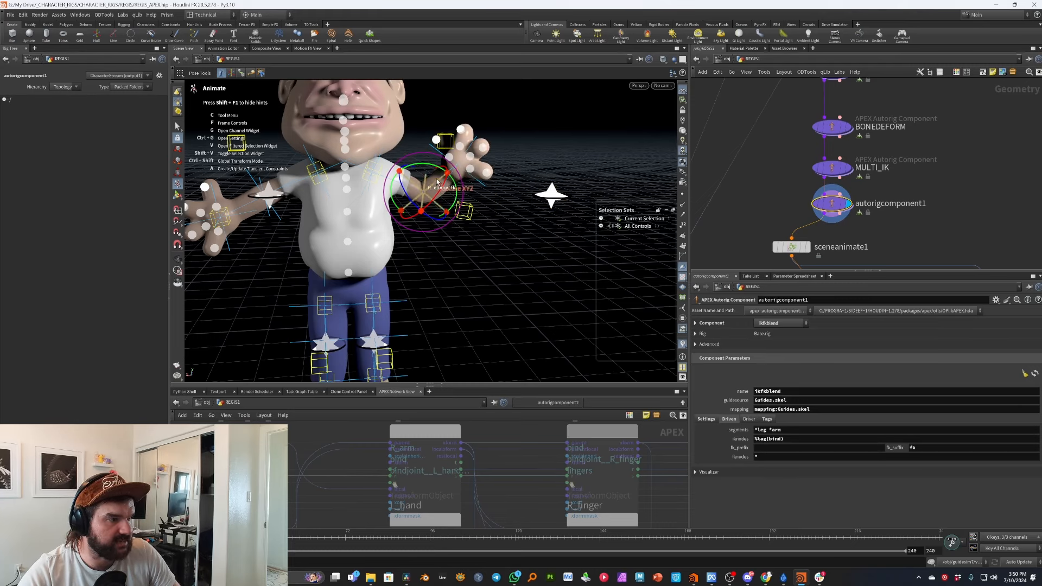
drag(447, 173, 460, 191)
click(463, 192)
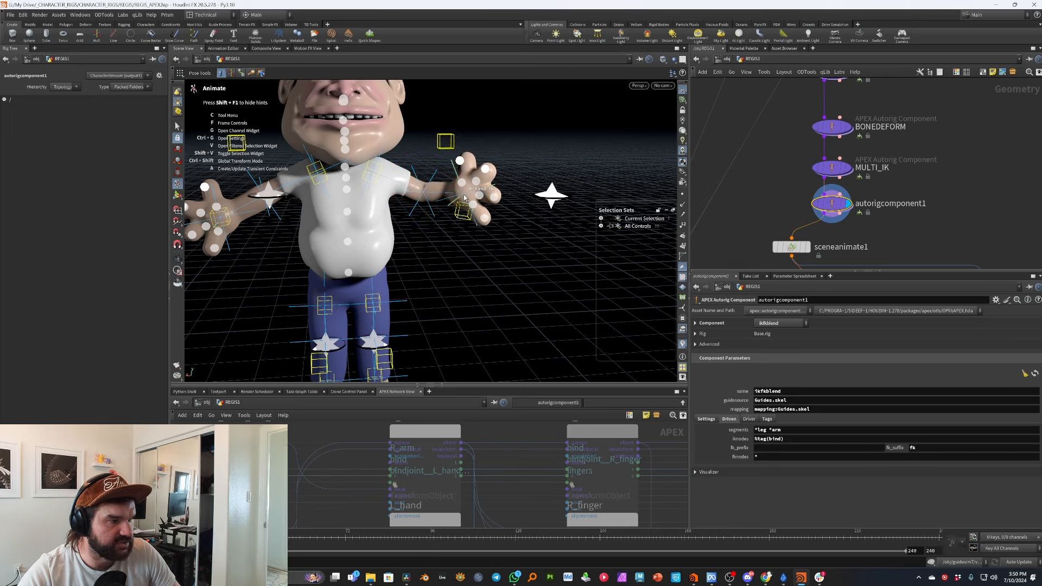
Test the FK hand and finger controls on the character's left arm.
click(464, 198)
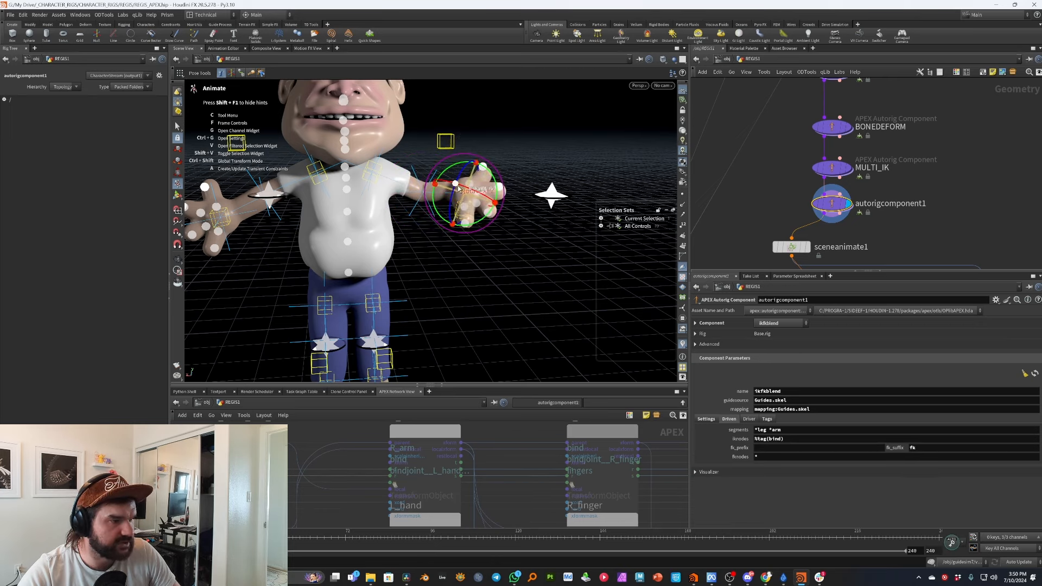
click(477, 193)
click(504, 189)
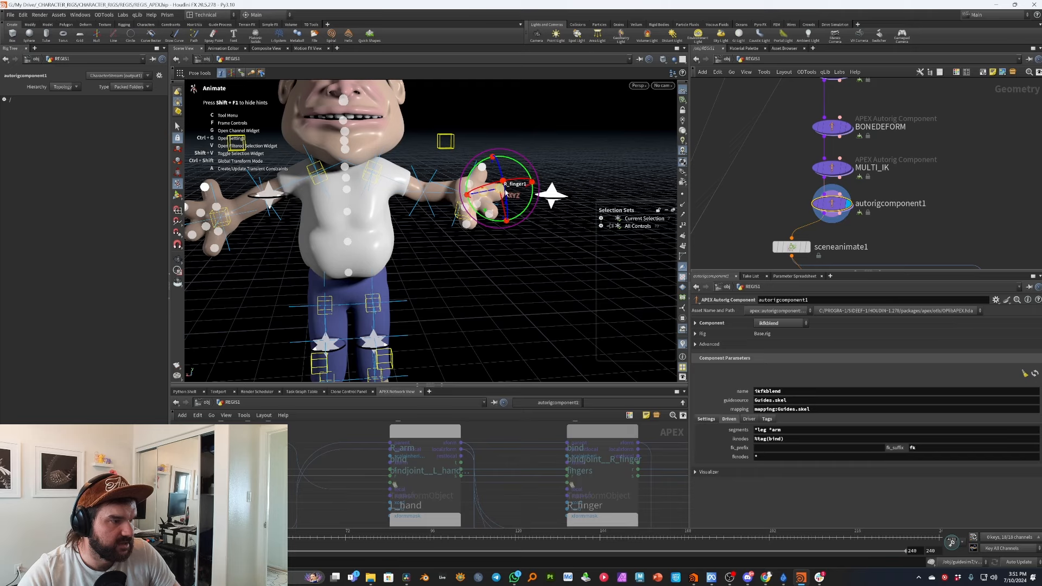
drag(505, 191, 461, 217)
click(542, 143)
click(467, 183)
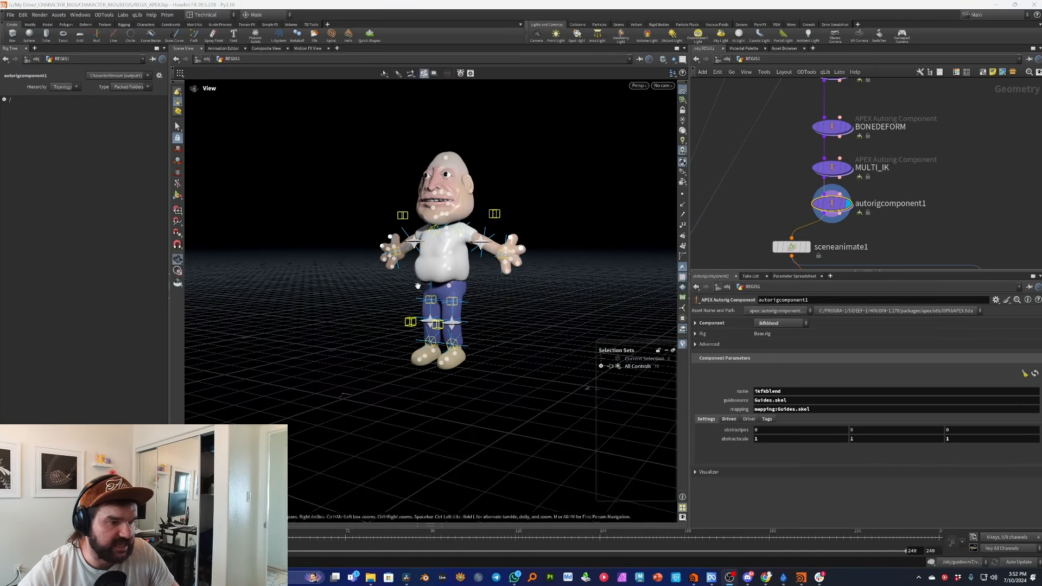
Set the third abstractpos value of the ikfkblend component to -.5 and check the blend controls around the character.
alt+drag(418, 286, 444, 287)
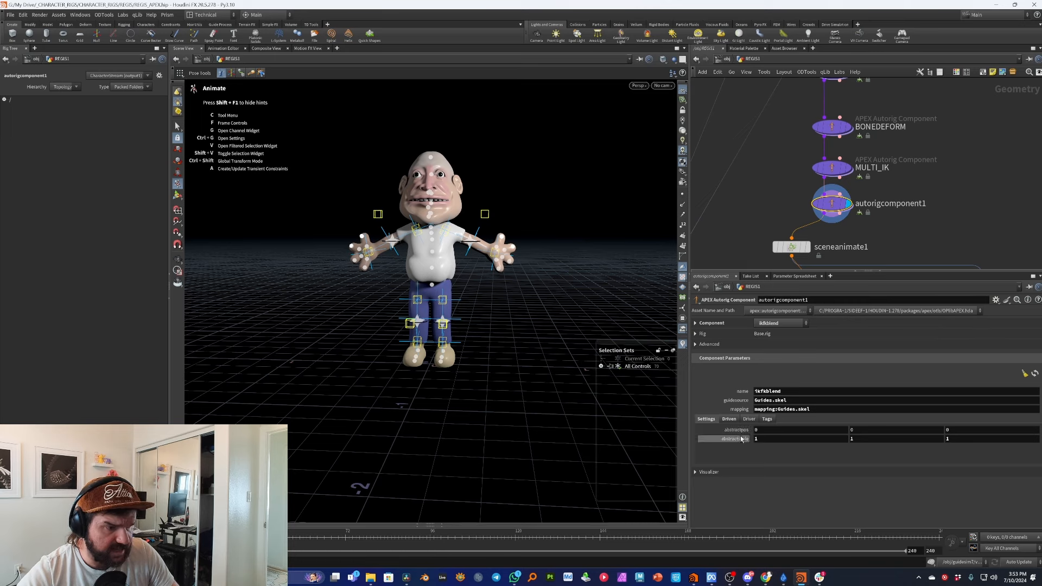
click(979, 429)
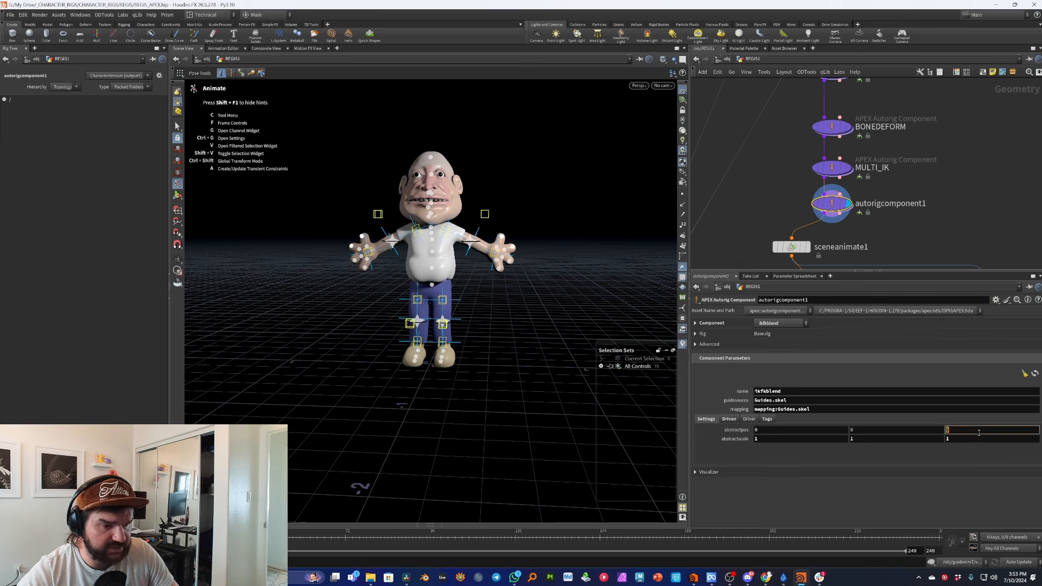
key(Return)
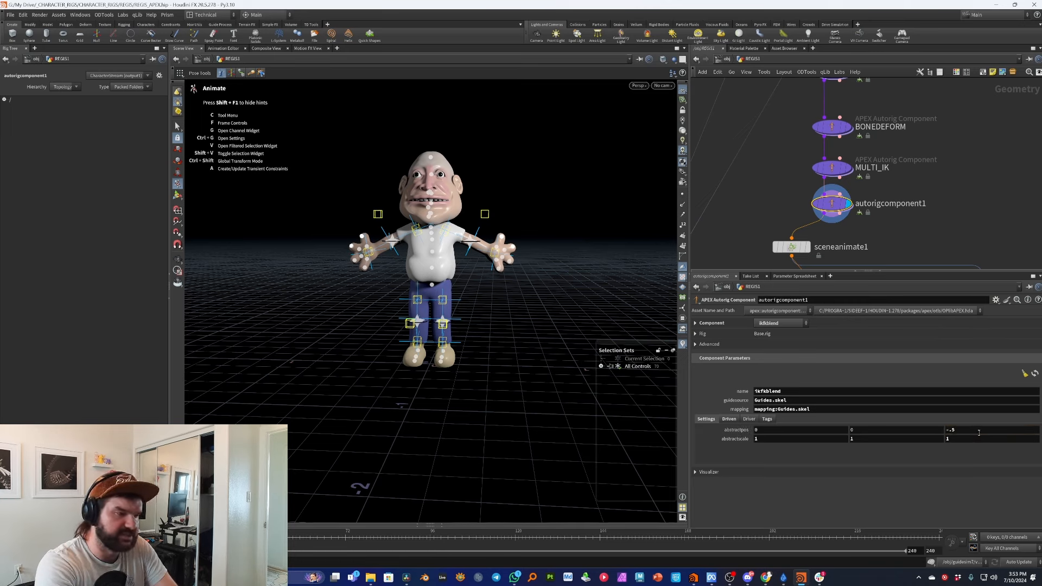
key(Escape)
drag(450, 234, 391, 237)
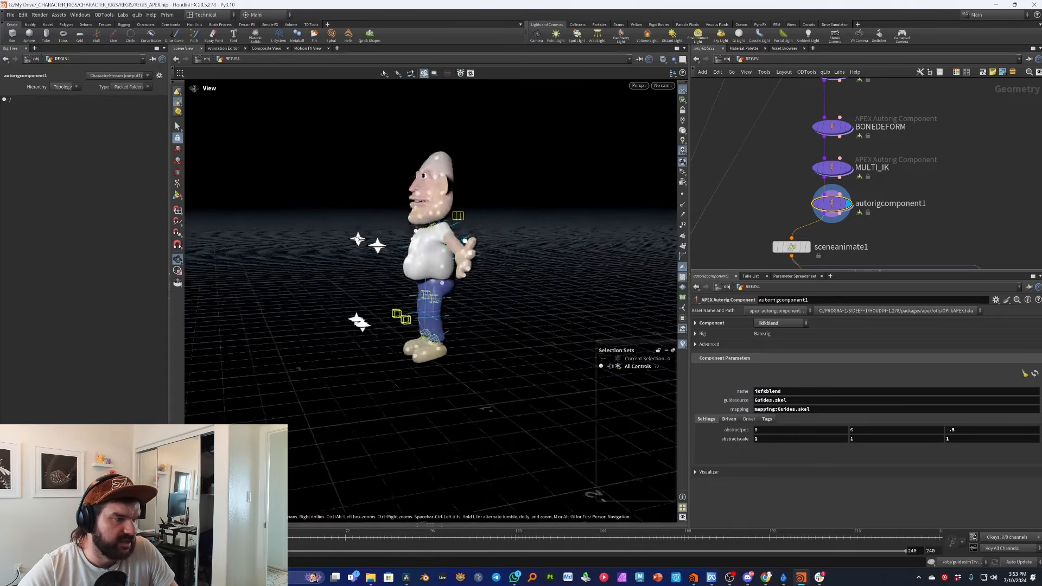
right_drag(391, 236, 469, 225)
drag(469, 225, 678, 257)
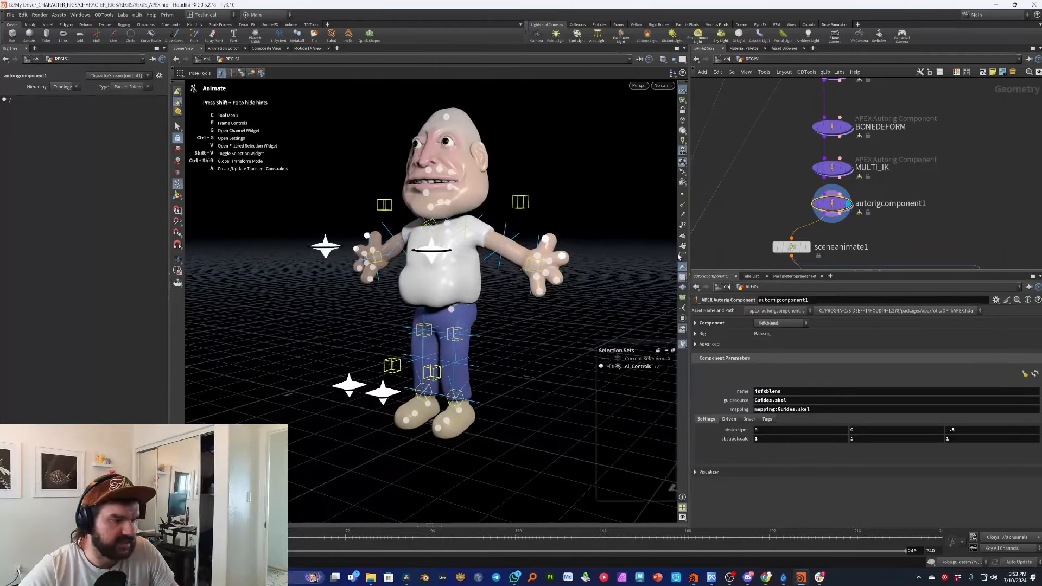
alt+drag(482, 255, 333, 263)
alt+drag(504, 260, 607, 259)
Try a third abstractpos value of .5 to place the blend controls behind the character.
click(965, 433)
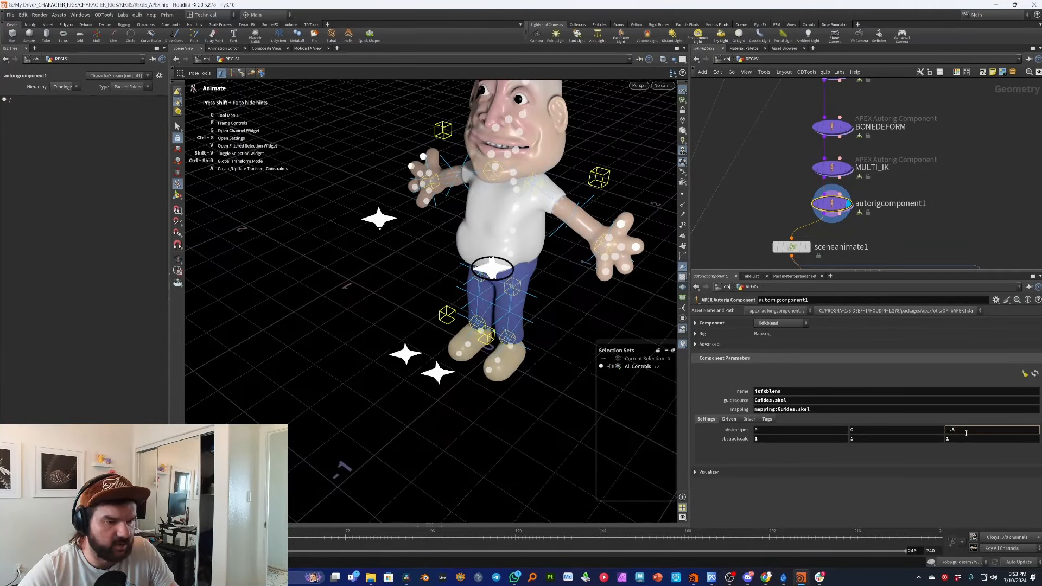
key(Return)
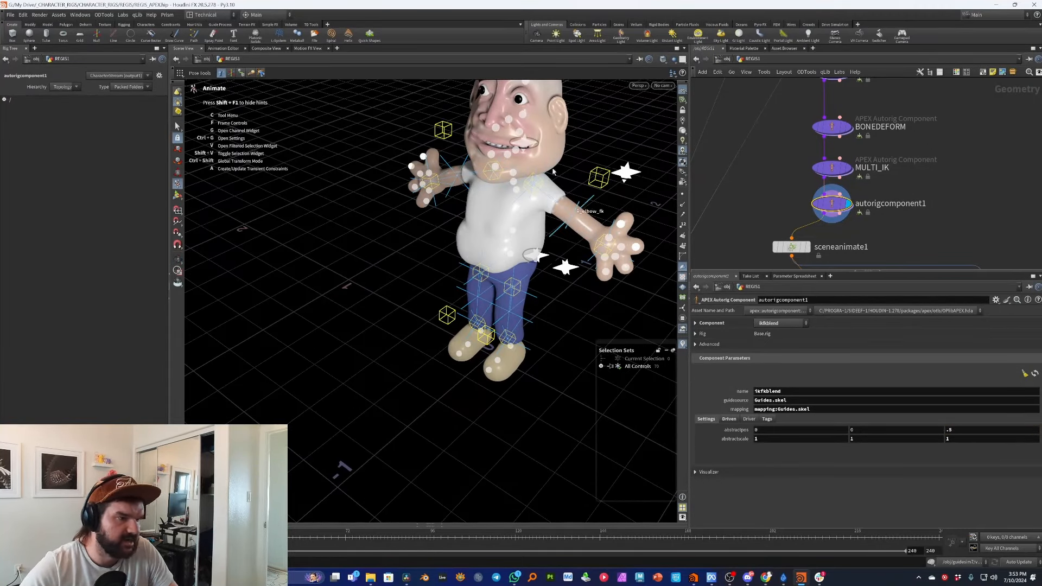
alt+drag(553, 171, 654, 206)
Return the third abstractpos value to -.5 so the blend controls sit in front of the character.
double_click(962, 432)
text(-)
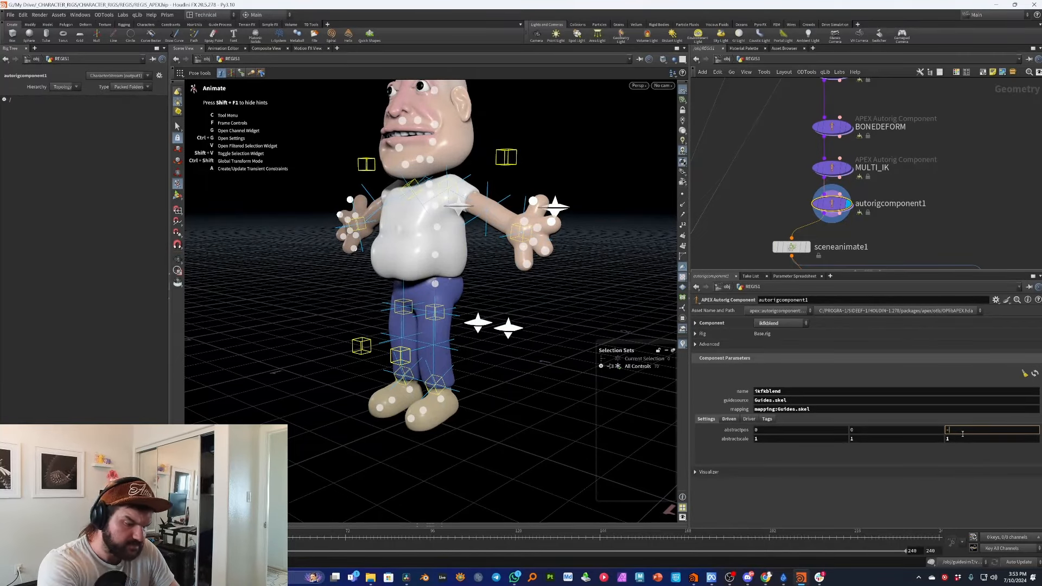
key(Return)
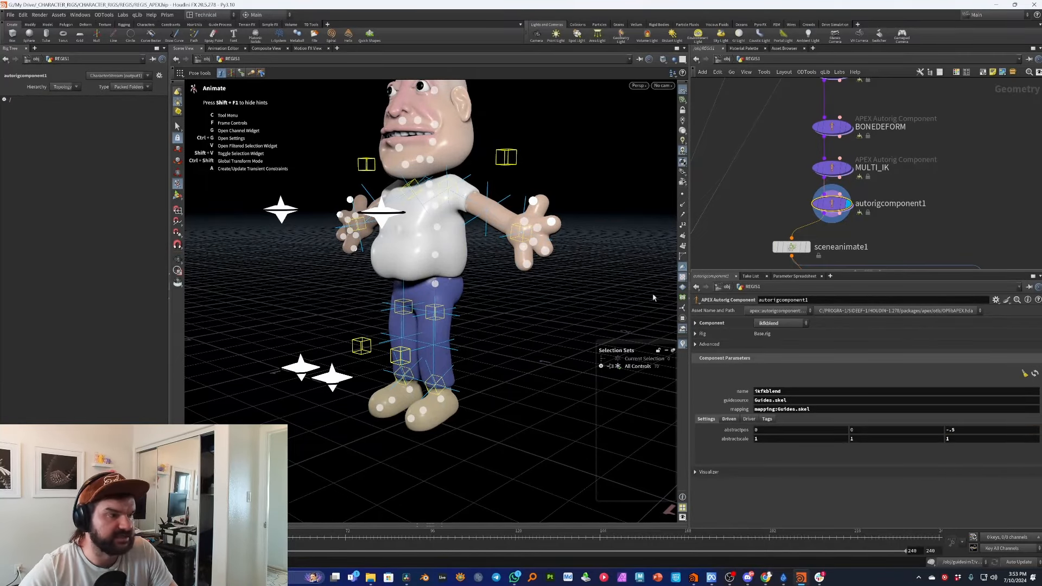
alt+drag(452, 240, 492, 211)
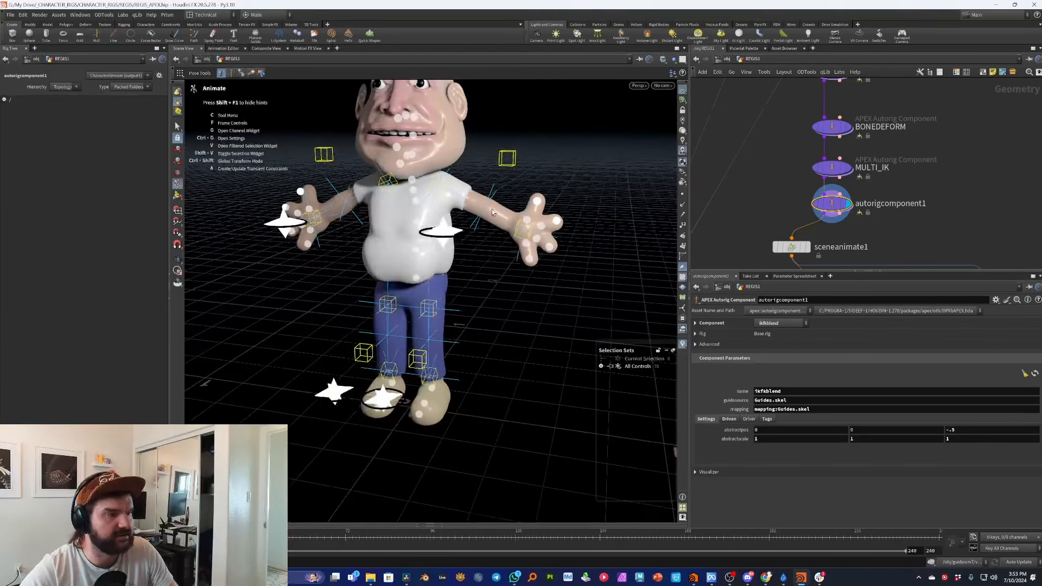
Select the FK elbow control on the character's left arm.
click(486, 211)
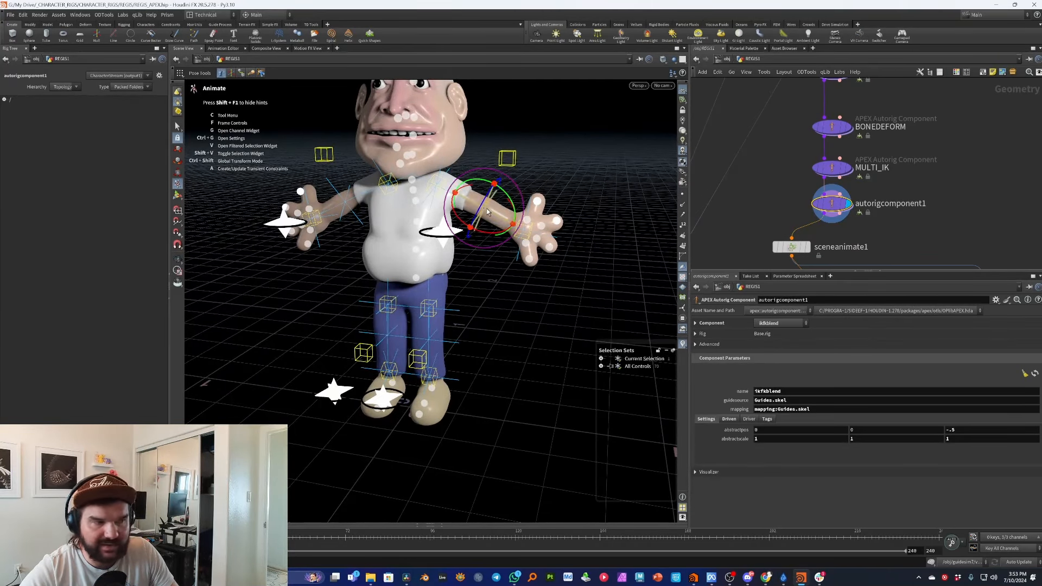
click(543, 193)
click(487, 210)
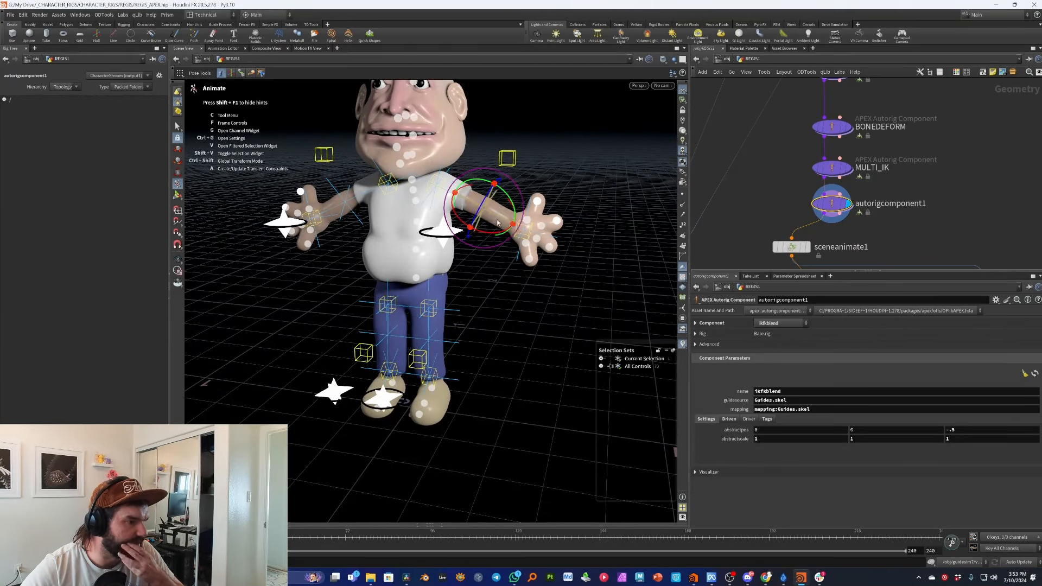
Rotate the FK elbow control of the character's left arm and slide that arm's IK/FK blend control to test the blend.
drag(505, 207, 555, 172)
click(555, 173)
click(443, 232)
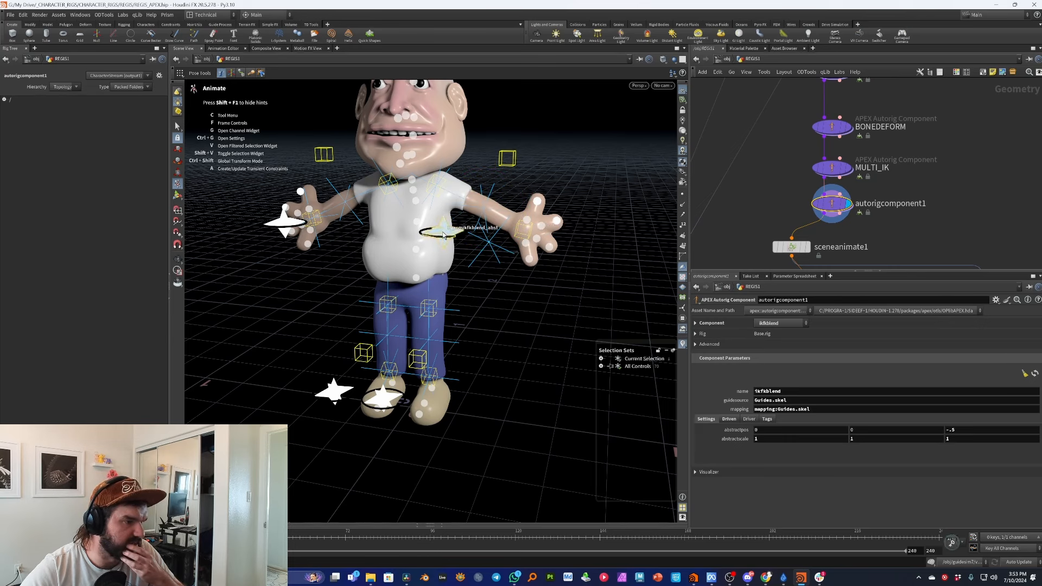
drag(442, 232, 816, 231)
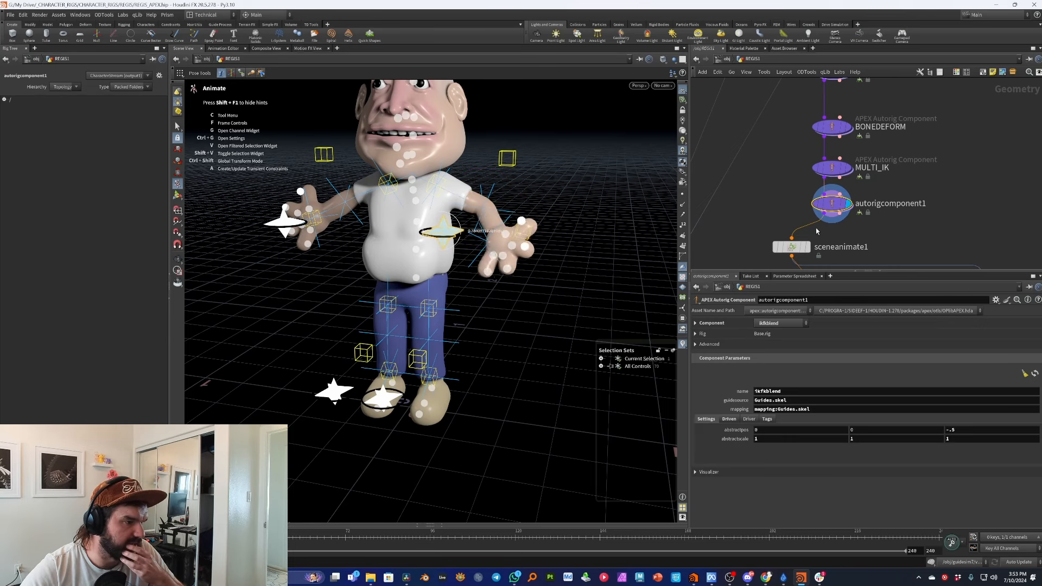
Pose the left arm by rotating its FK shoulder and elbow controls, and select the hand control.
click(437, 193)
drag(437, 193, 481, 187)
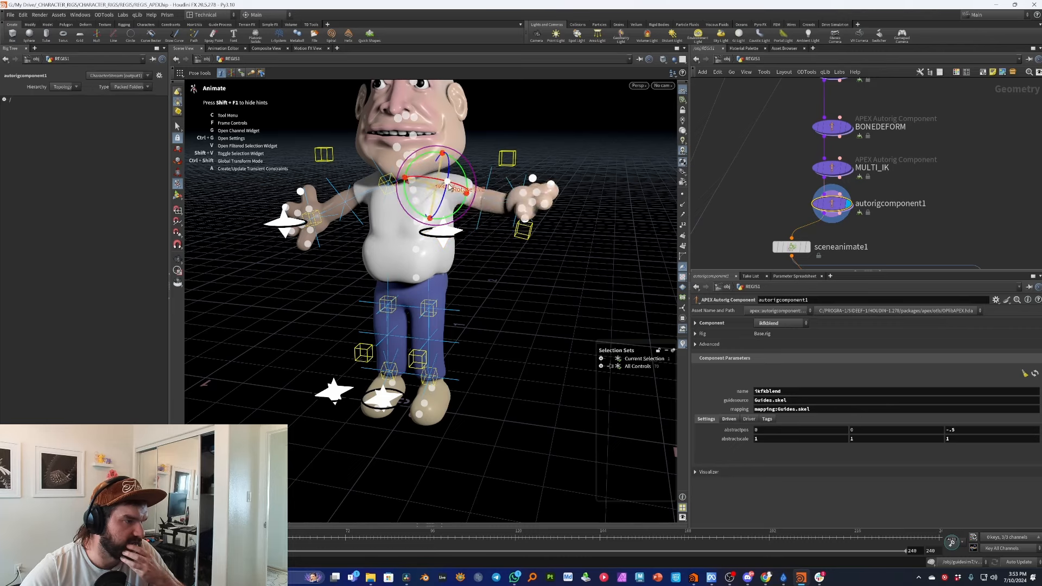
click(586, 195)
click(485, 201)
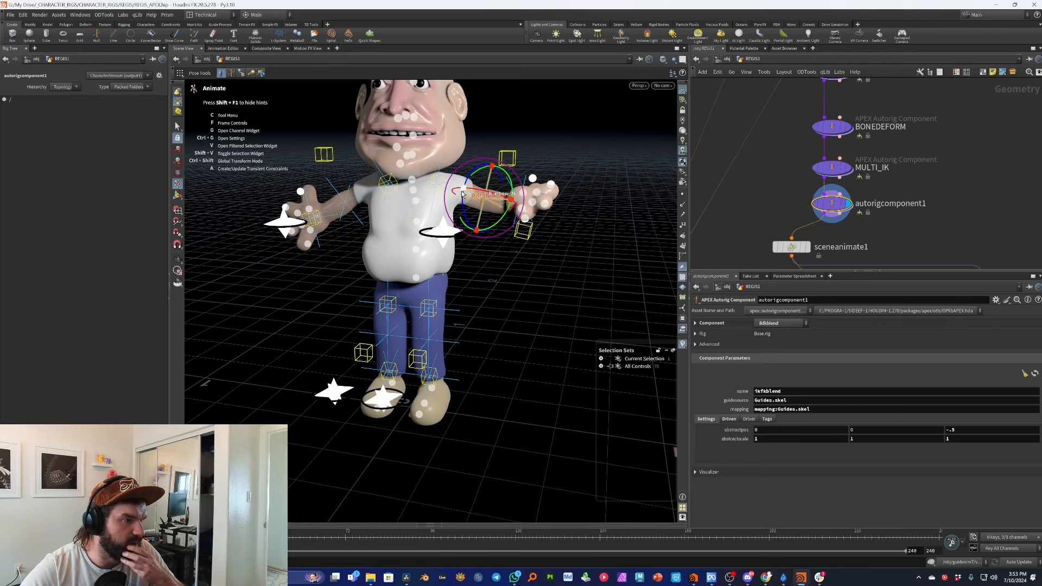
key(r)
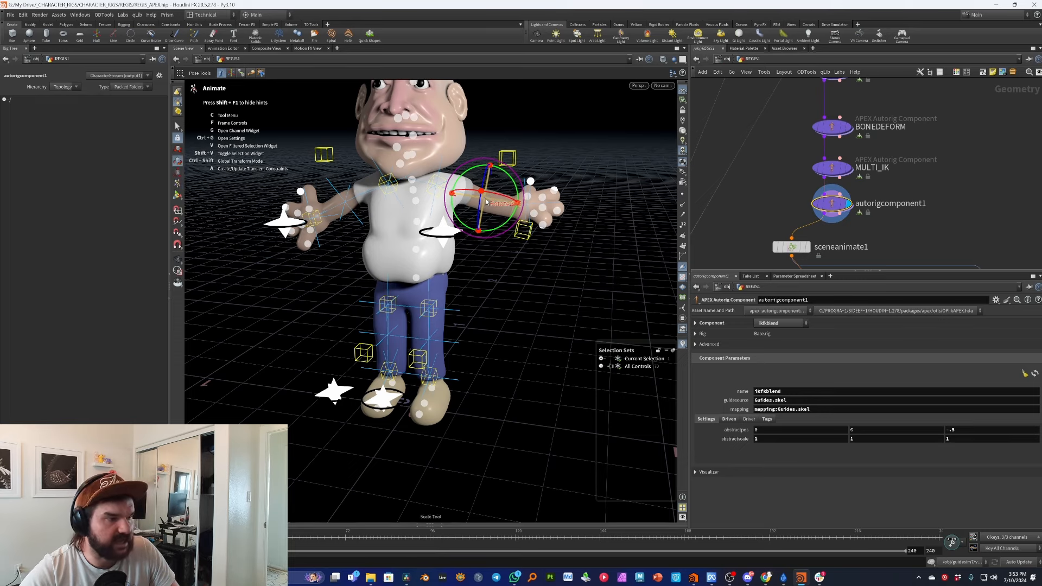
drag(487, 202, 559, 196)
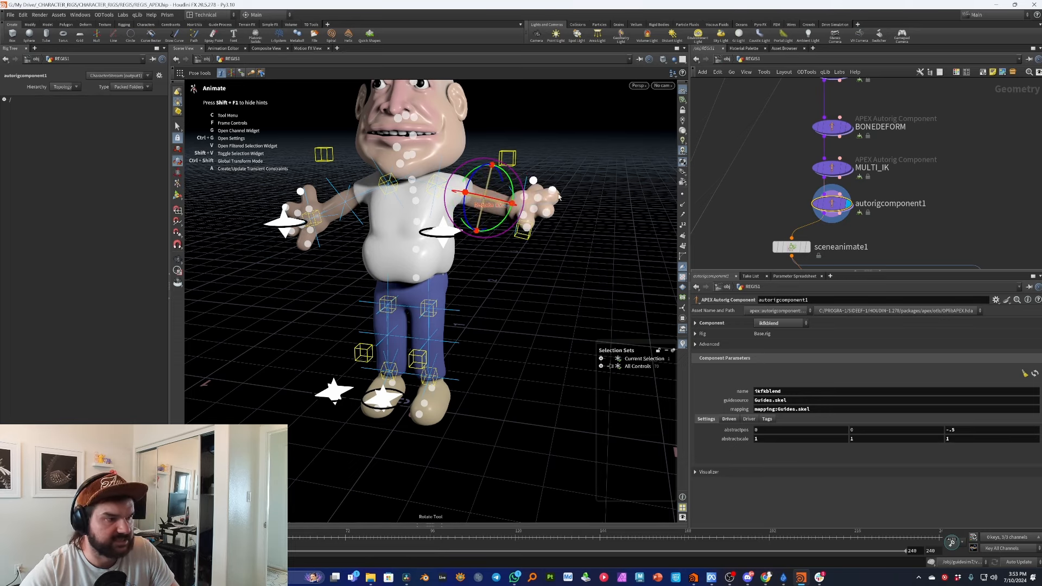
click(519, 204)
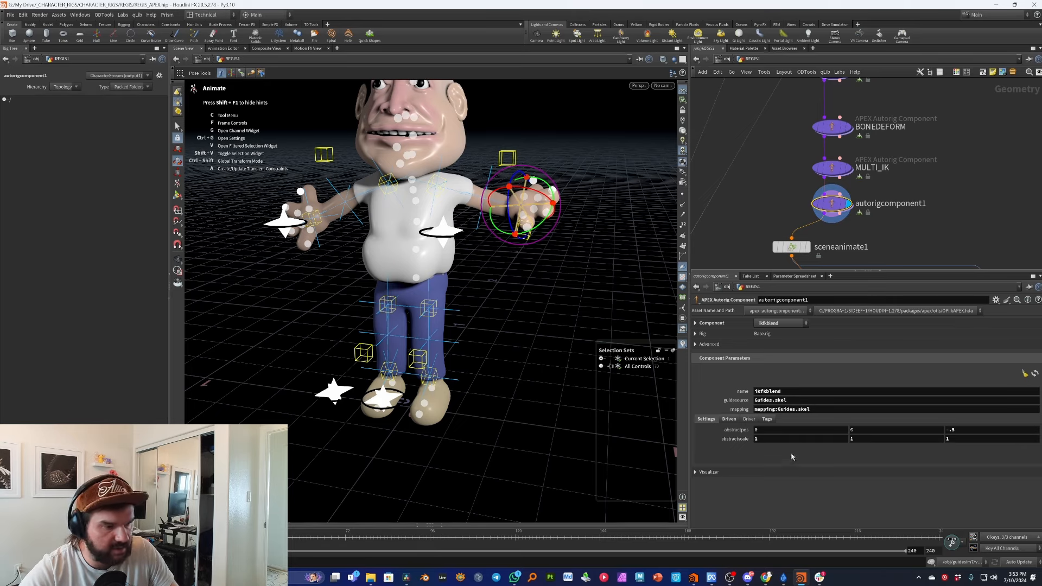
Select the left arm's FK elbow control and examine the posed arm from several angles.
alt+drag(498, 202, 548, 205)
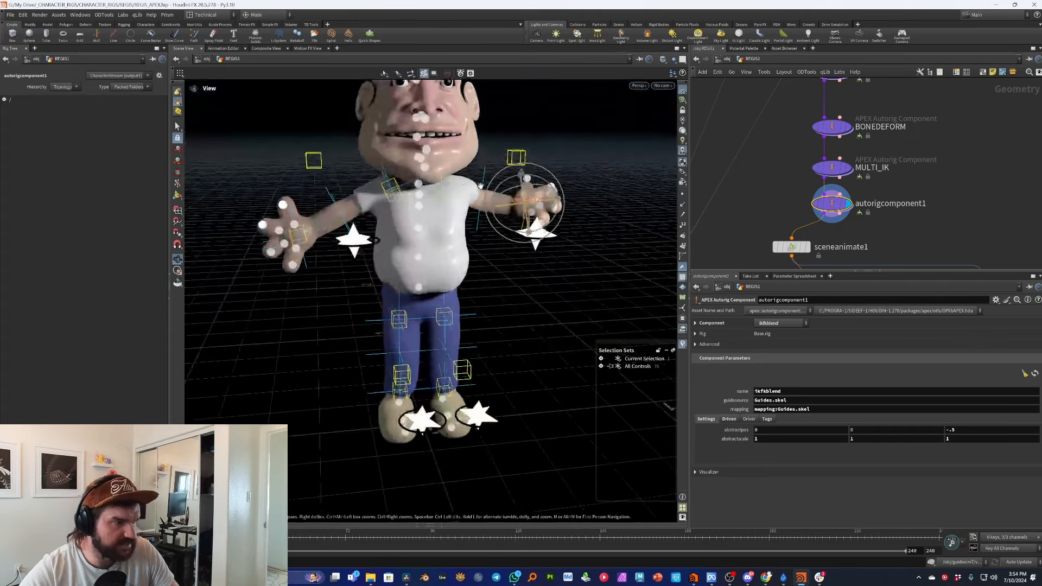
alt+right_drag(548, 205, 510, 221)
alt+drag(510, 221, 470, 255)
click(456, 221)
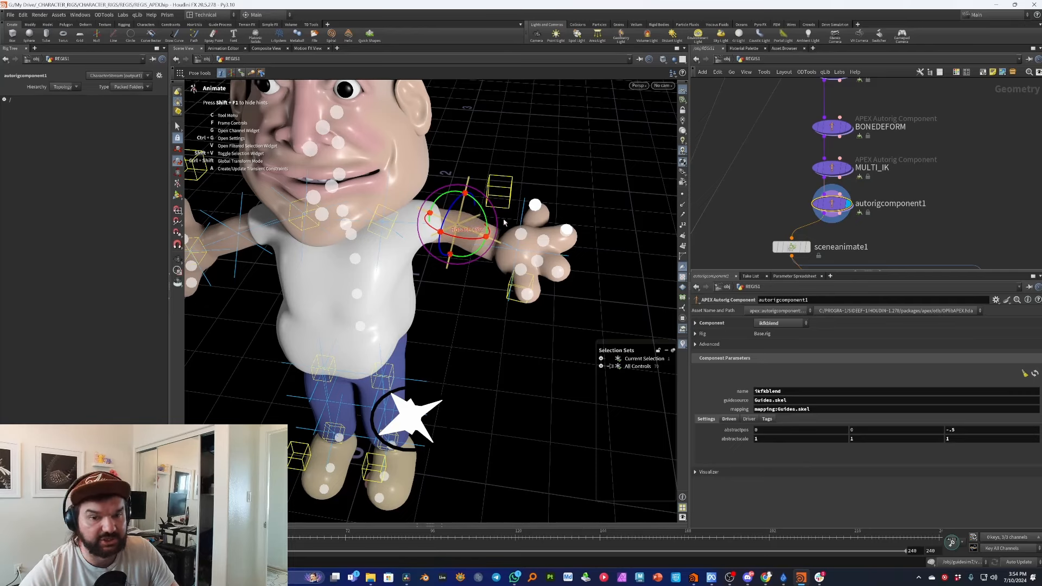
alt+drag(503, 222, 413, 227)
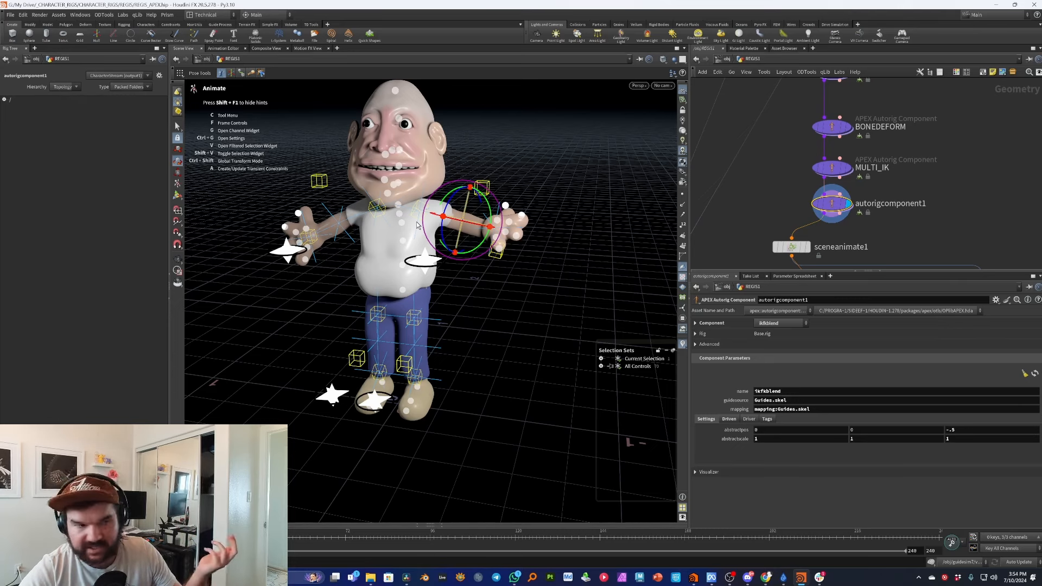
click(407, 298)
click(405, 294)
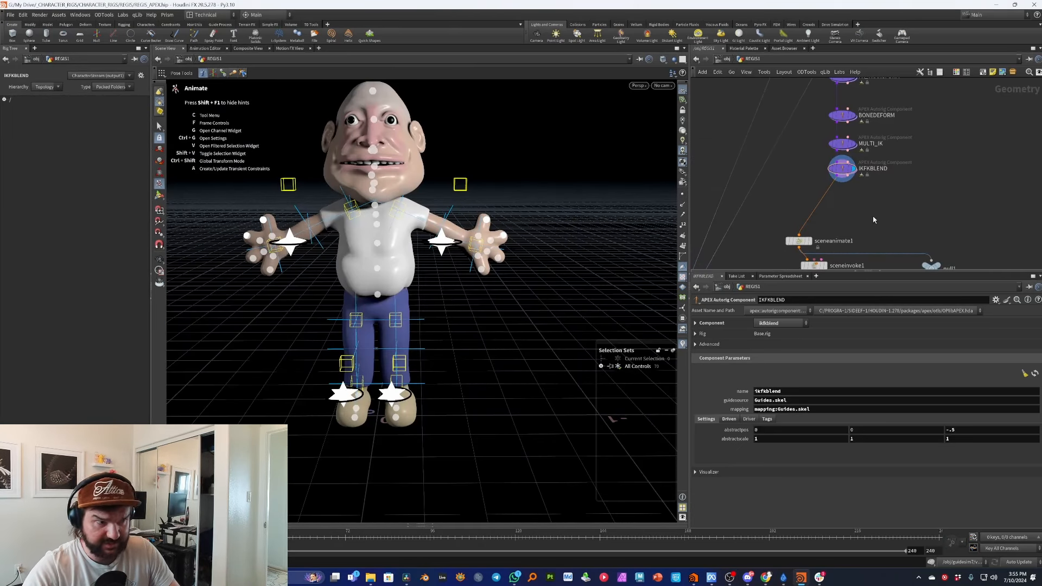
Add an APEX Autorig Component node between IKFKBLEND and sceneanimate1.
key(Tab)
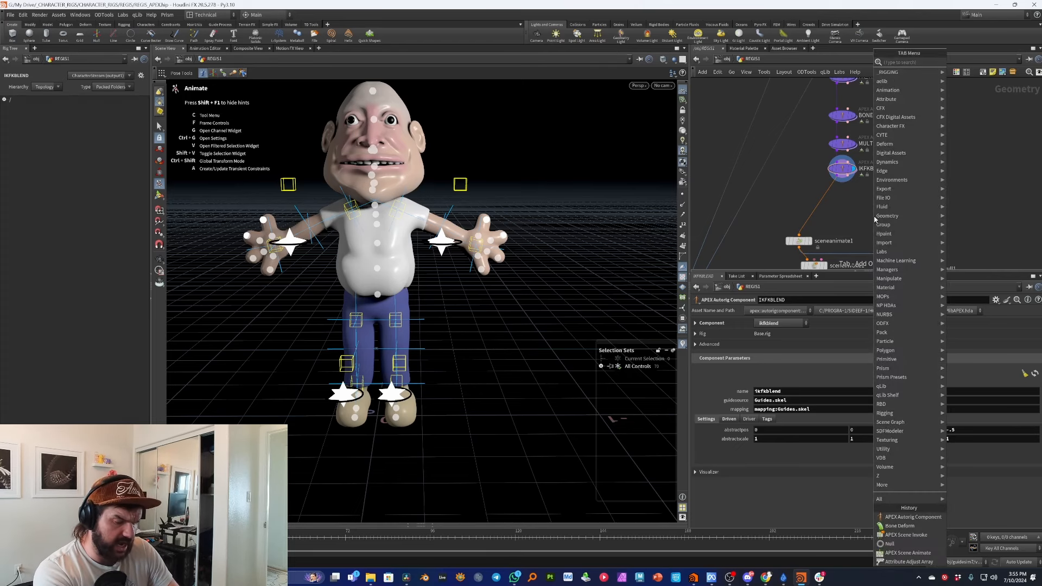
text(autor)
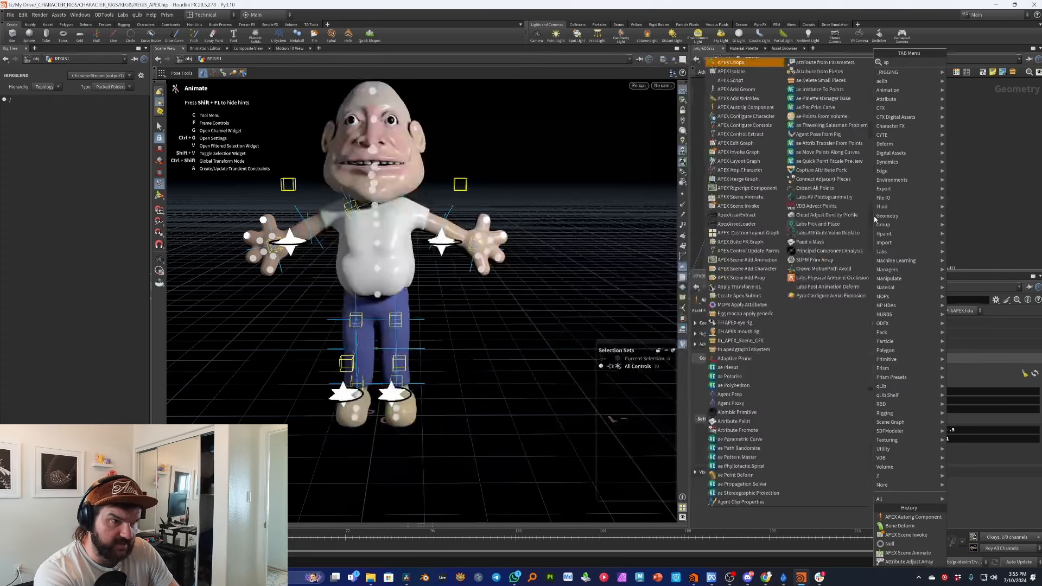
key(Return)
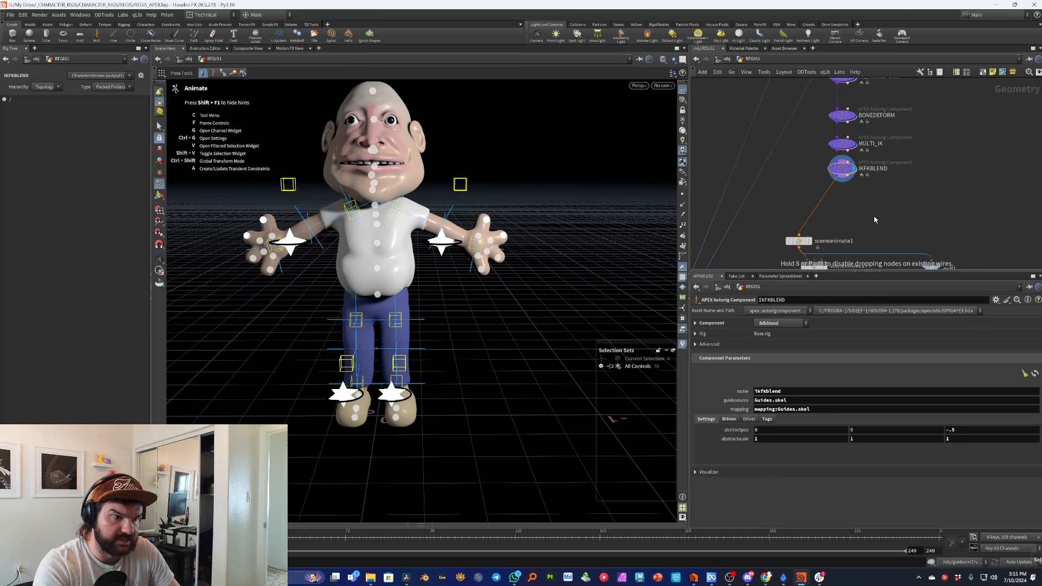
click(875, 219)
drag(875, 220, 844, 206)
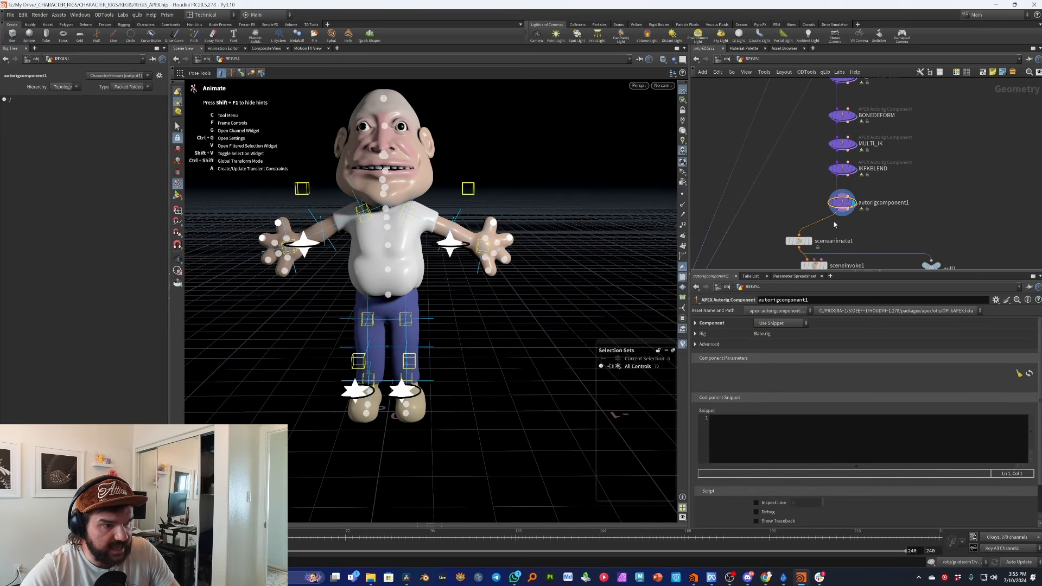
Set the new autorig component to blendshape and rename the node BLENDSHAPES1.
click(781, 323)
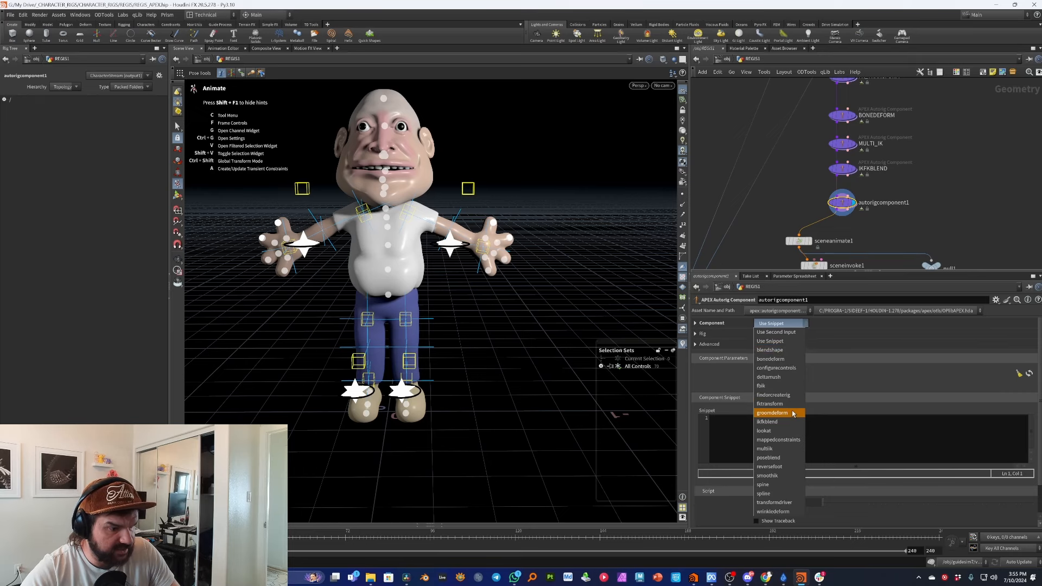
click(781, 350)
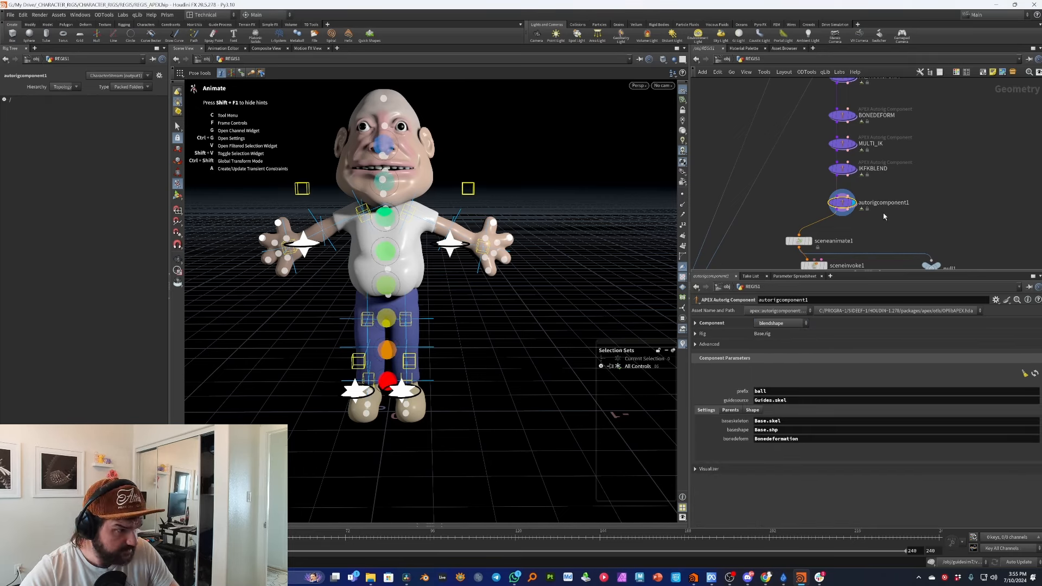
double_click(878, 204)
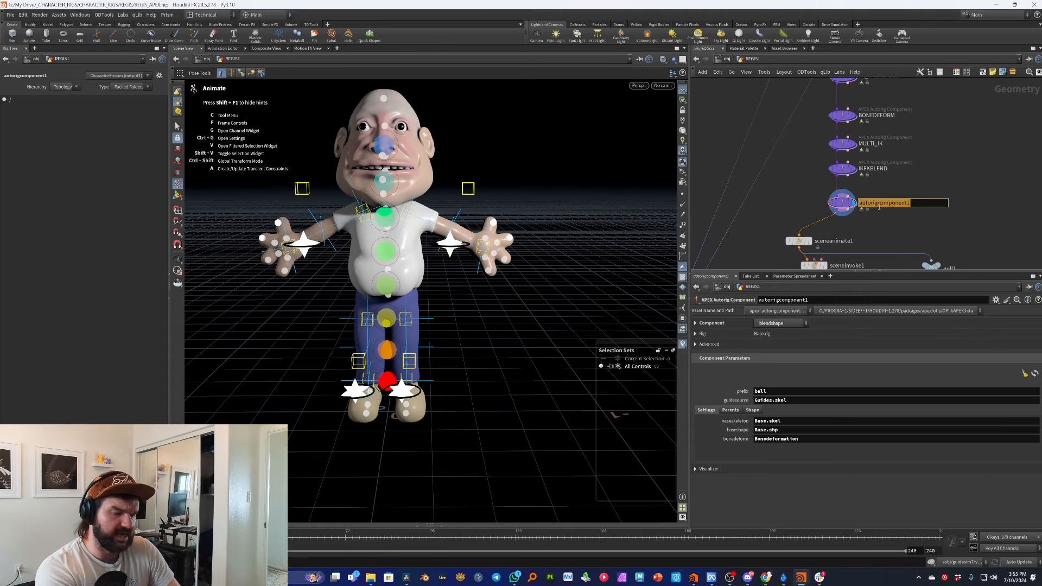
text(BLENDSHA)
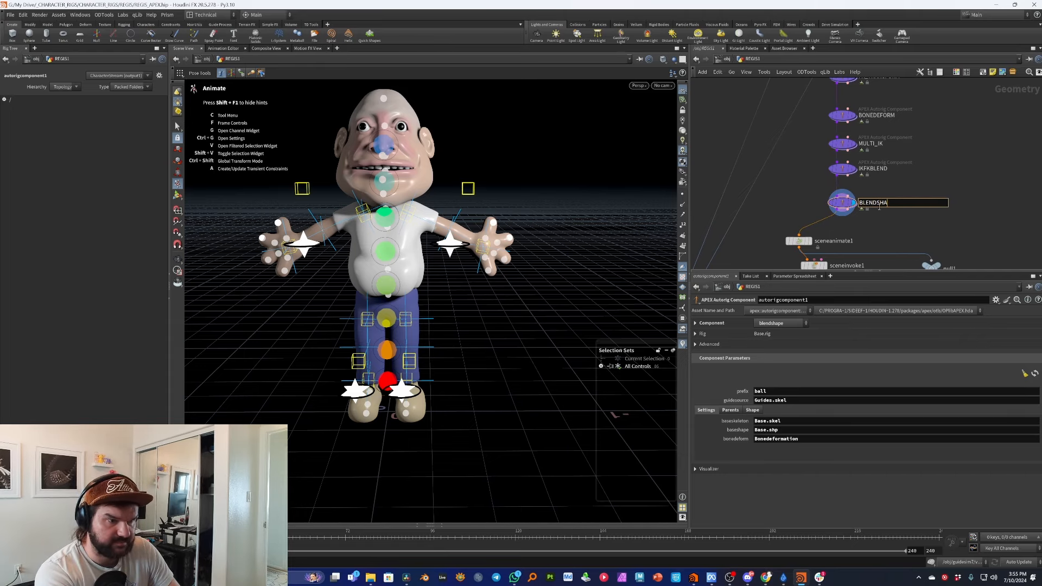
text(PES)
key(Return)
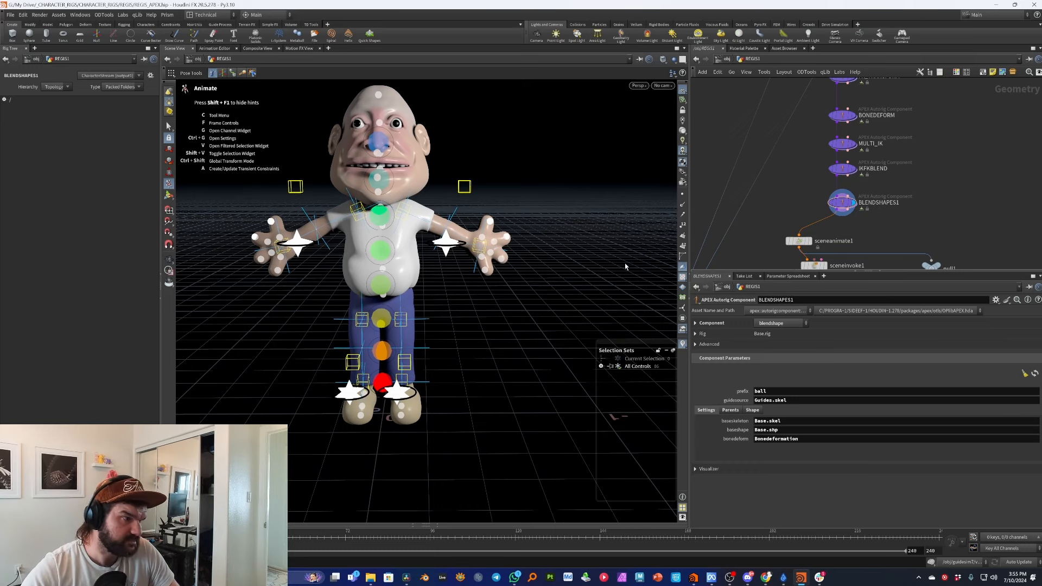
Try BlendShape as the blendshape component's prefix and finally leave the prefix empty.
key(Escape)
drag(356, 228, 434, 147)
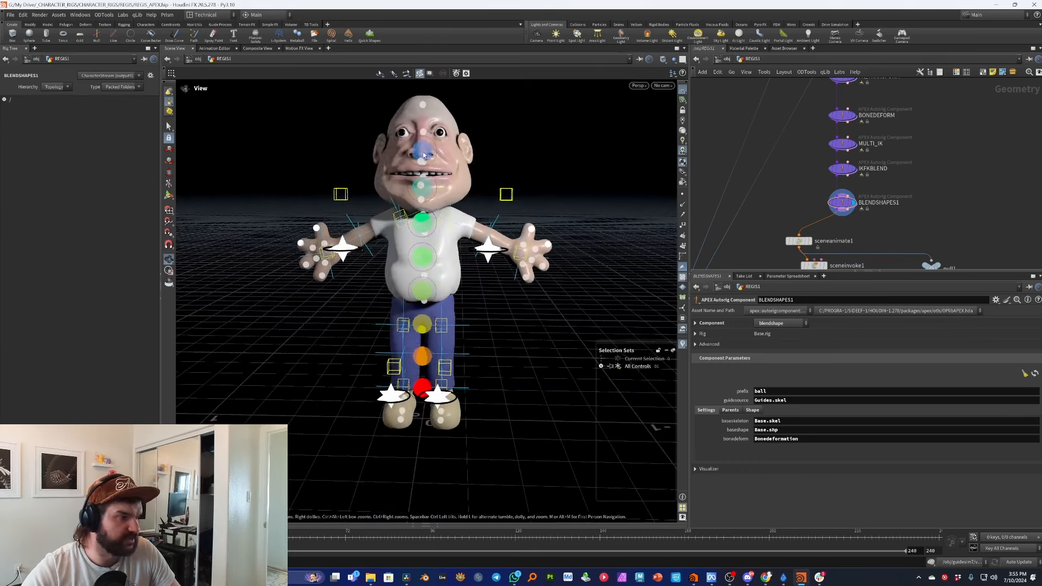
key(Return)
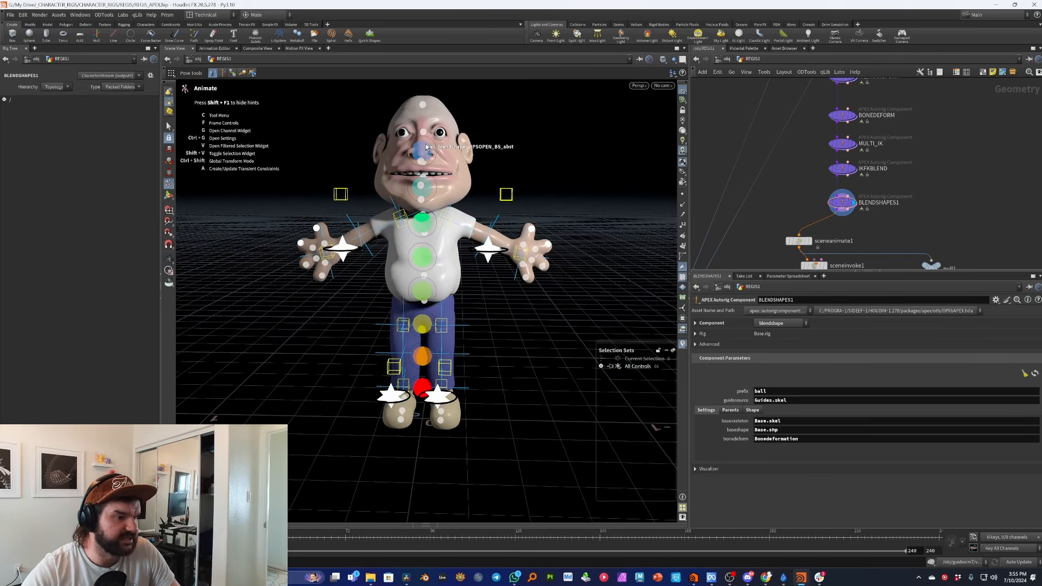
double_click(804, 390)
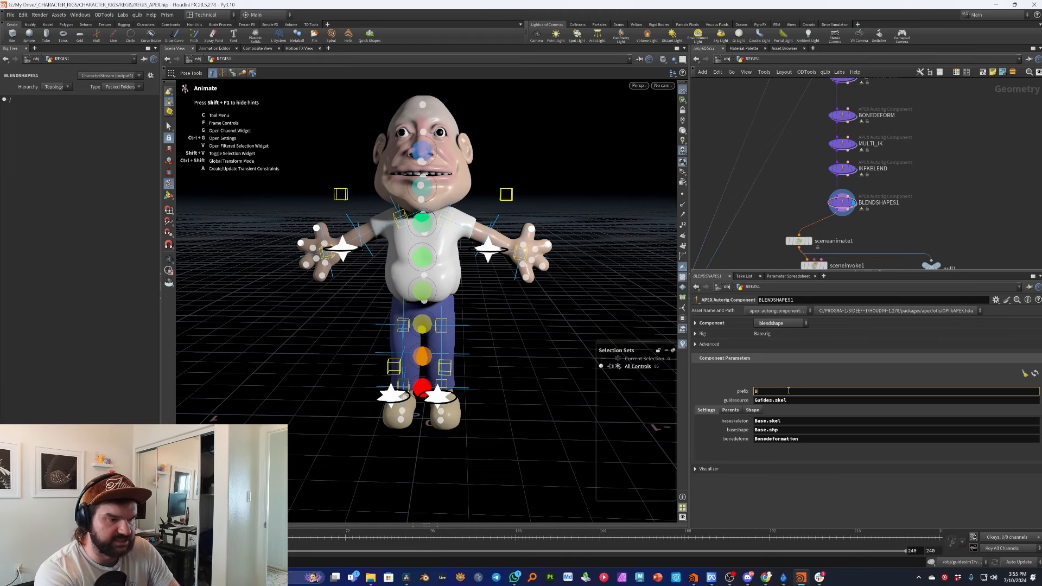
key(Return)
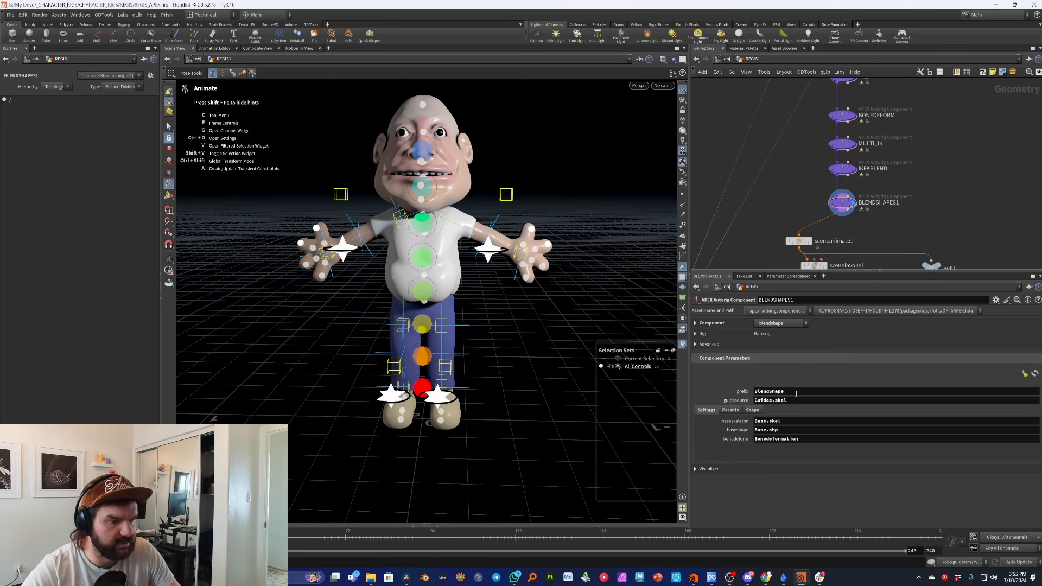
double_click(768, 391)
key(BackSpace)
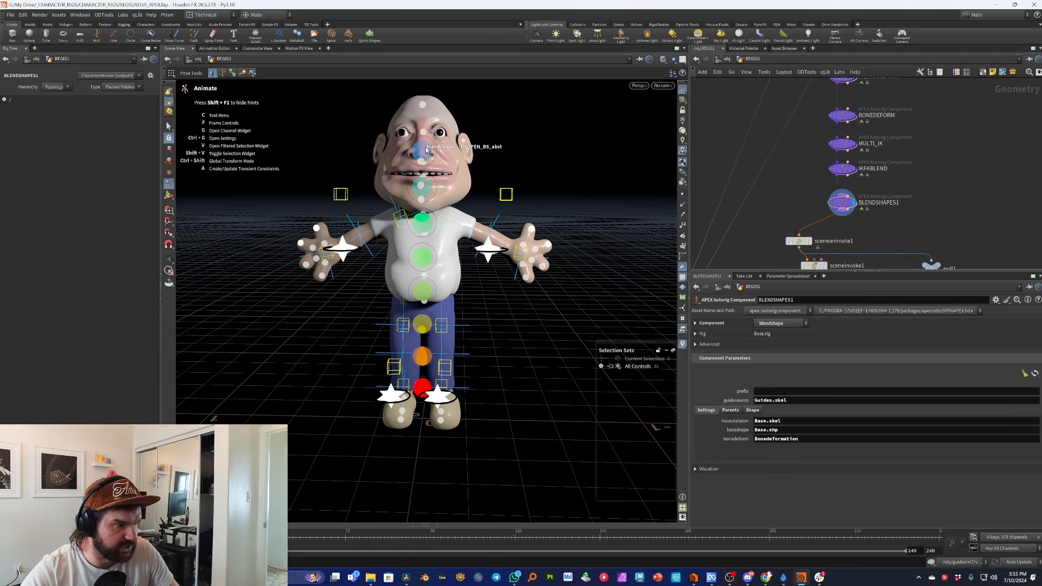
Move the upper five blendshape controls, from blue to yellow-green, off the body to a column beside the character.
click(426, 151)
drag(426, 152, 582, 189)
key(space)
drag(436, 224, 424, 201)
key(space)
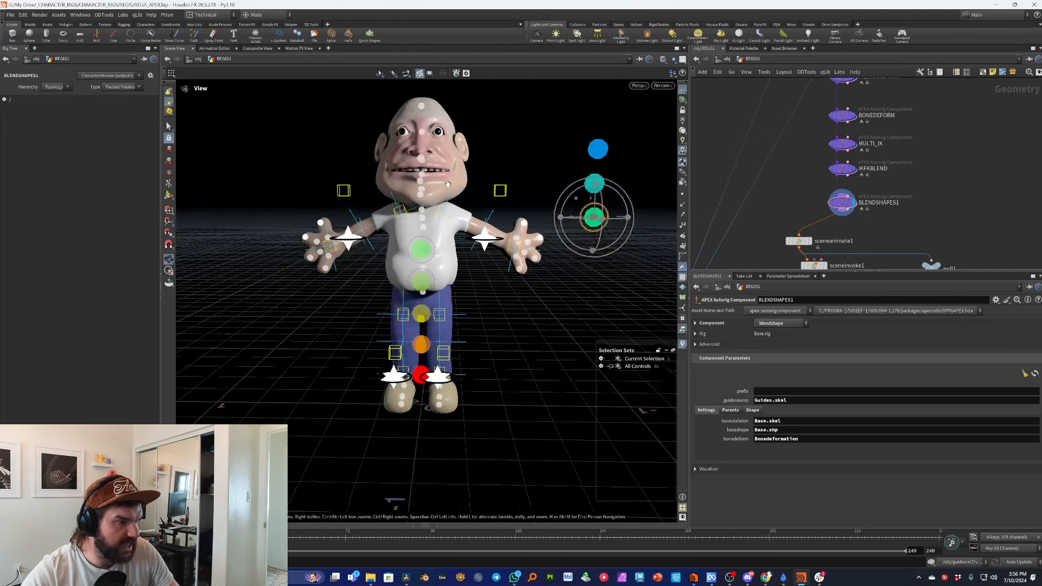
click(426, 250)
drag(397, 260, 568, 258)
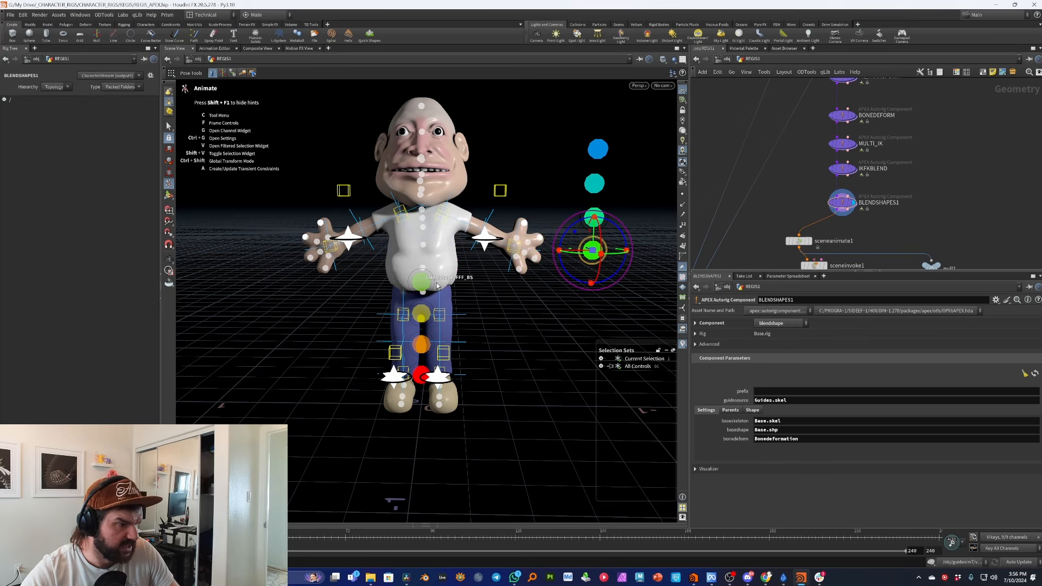
click(422, 282)
drag(422, 282, 595, 270)
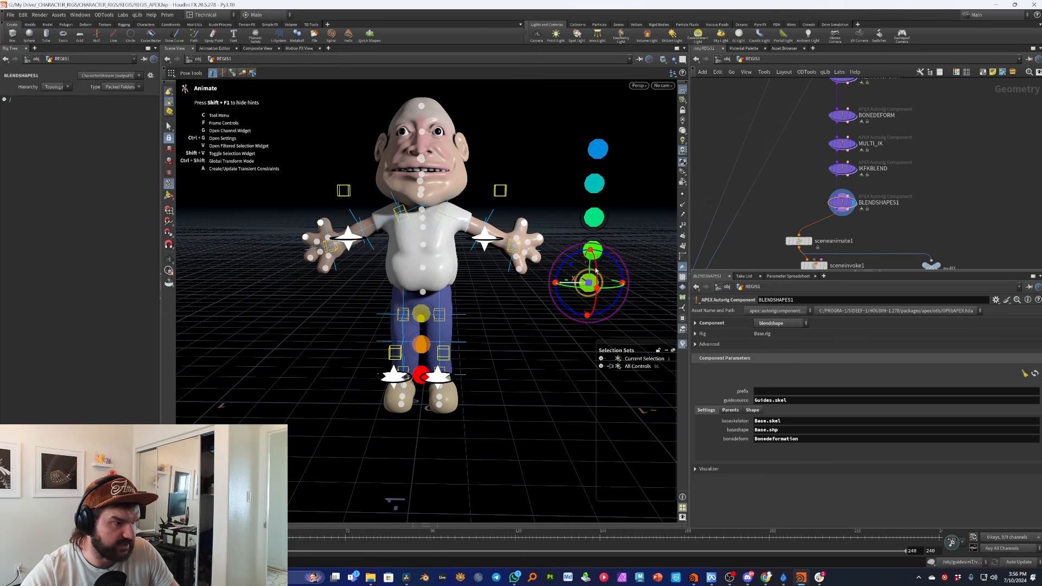
Test the facial blendshapes by adjusting the green, lime and yellow-green controls beside the character.
click(633, 241)
alt+middle_drag(632, 242, 600, 244)
click(560, 251)
drag(561, 252, 536, 254)
click(560, 219)
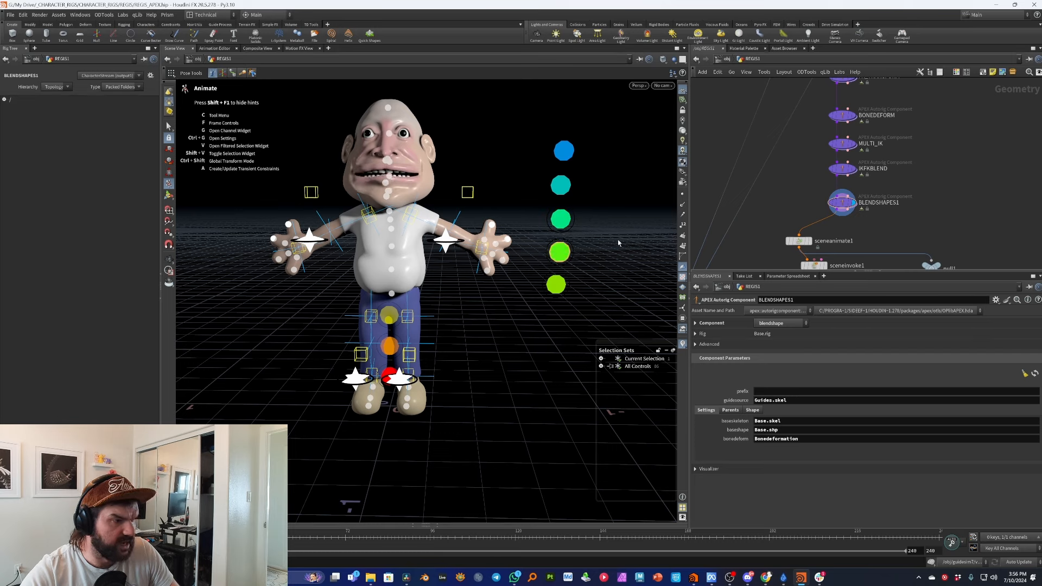
mouse_move(558, 288)
mouse_down()
mouse_move(577, 286)
mouse_move(566, 284)
mouse_up()
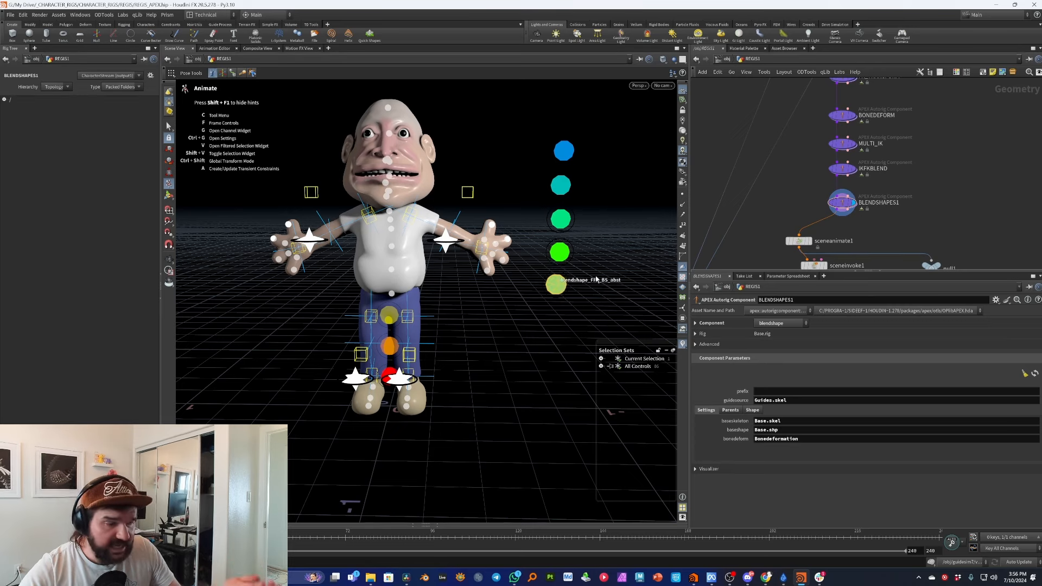
Move the remaining yellow, orange and red blendshape controls off the legs to the bottom of the column beside the character.
click(389, 316)
drag(388, 318, 554, 317)
click(631, 266)
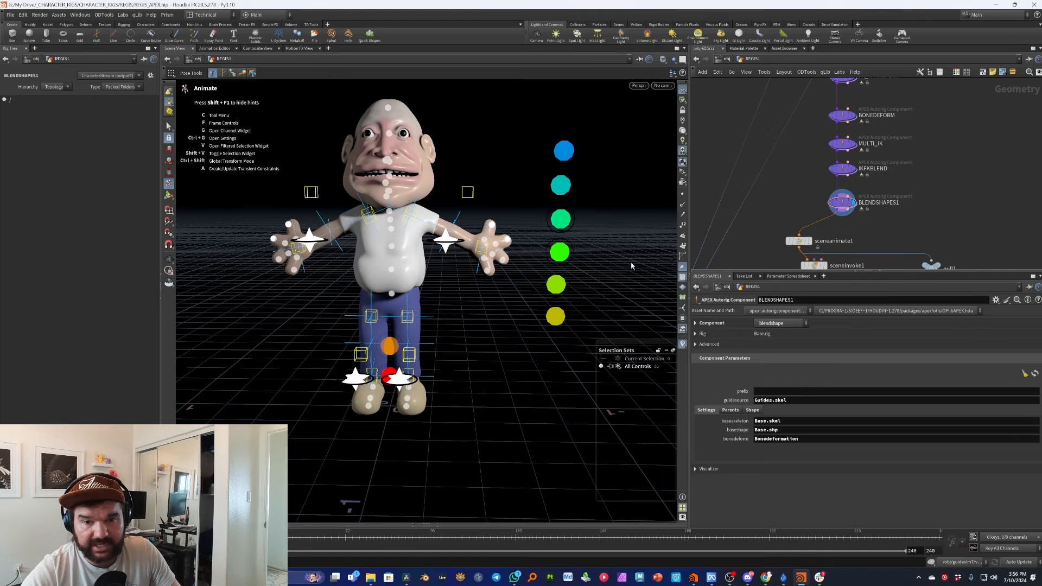
click(388, 346)
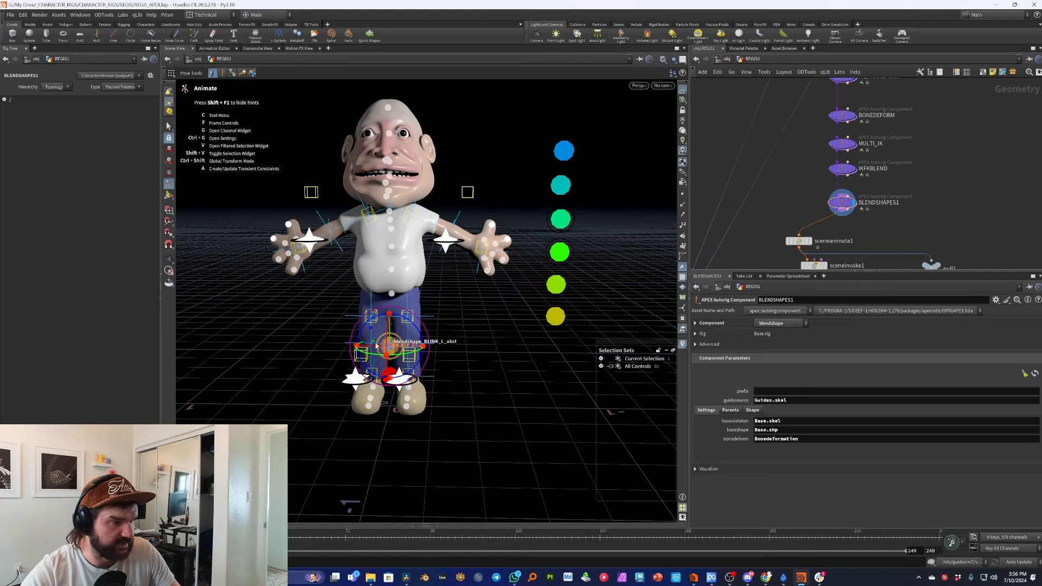
drag(374, 349, 539, 350)
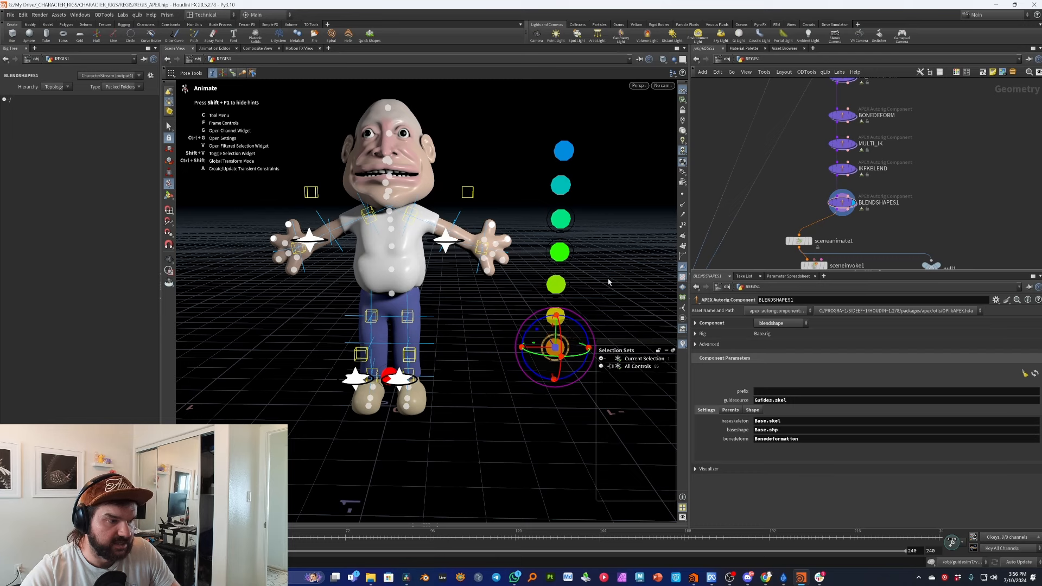
click(368, 369)
click(390, 373)
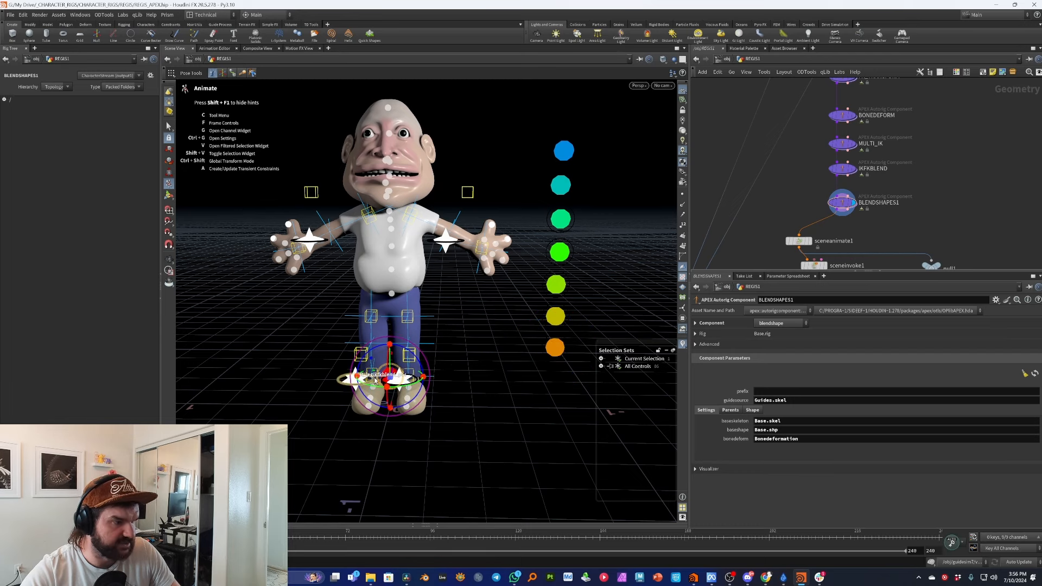
drag(377, 380, 543, 382)
click(618, 302)
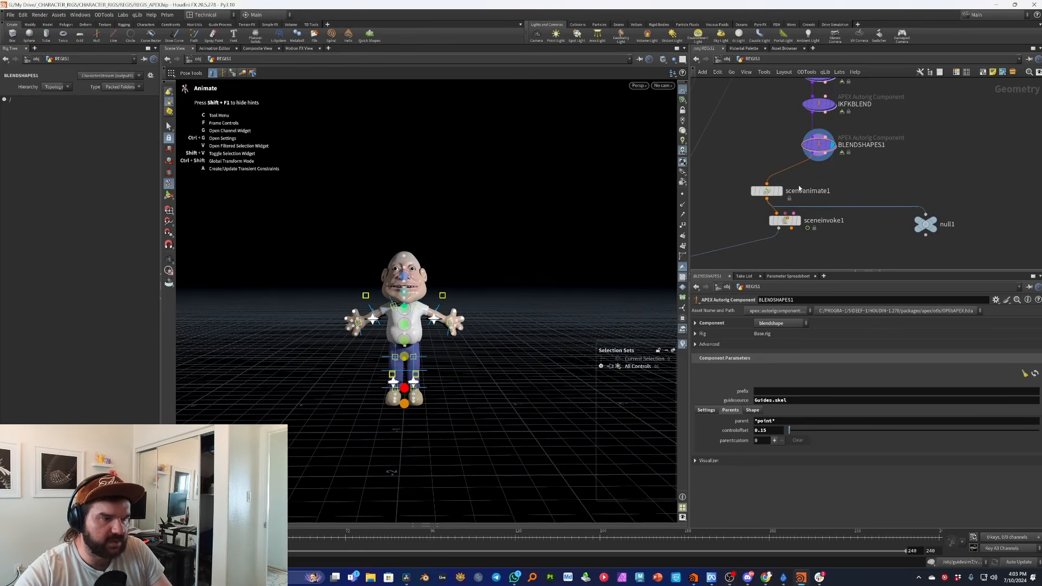
Display sceneanimate1 and custom-reset its Base.rig, Base.shp, Base.skel, Guides.skel, scene.graph and selectionsets data, leaving animation out.
mouse_move(782, 194)
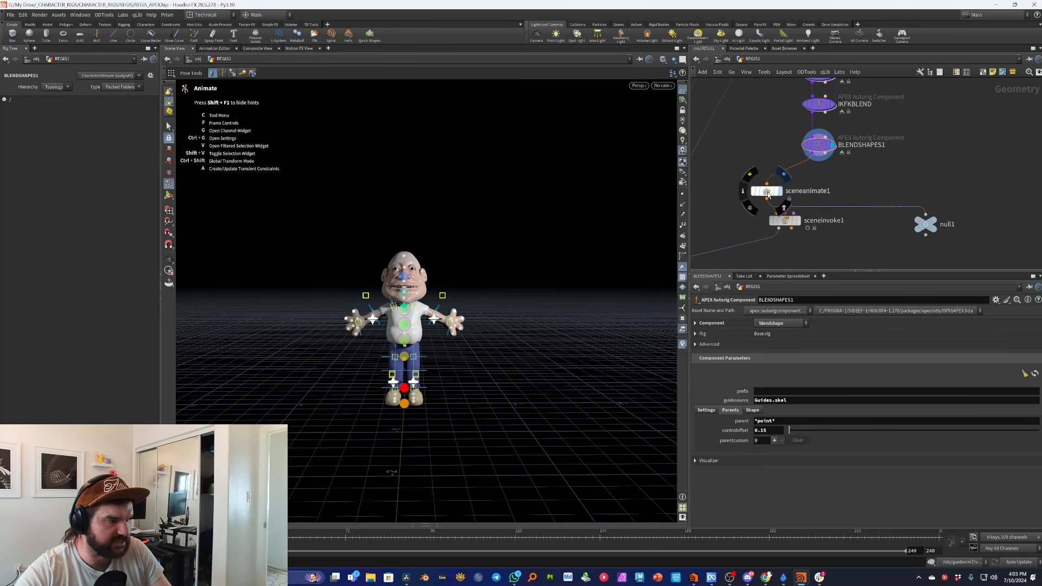
click(779, 191)
alt+drag(402, 311, 339, 320)
key(Return)
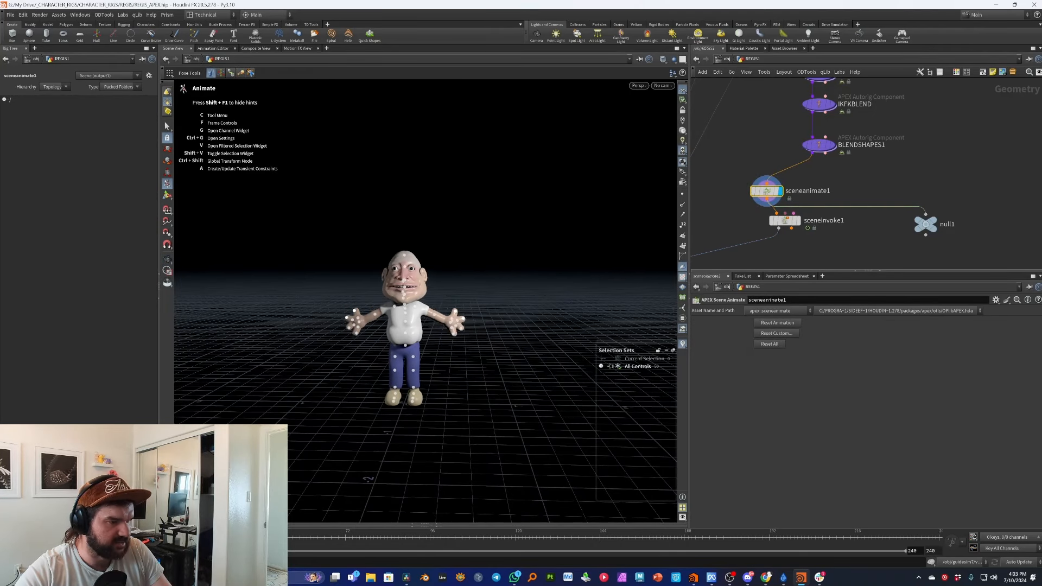
click(794, 333)
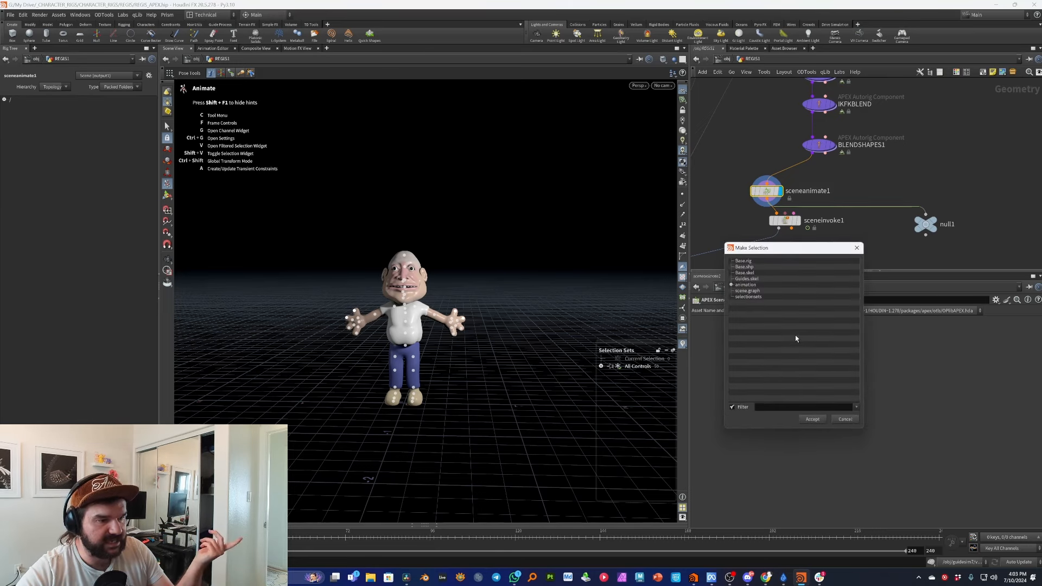
shift+click(772, 260)
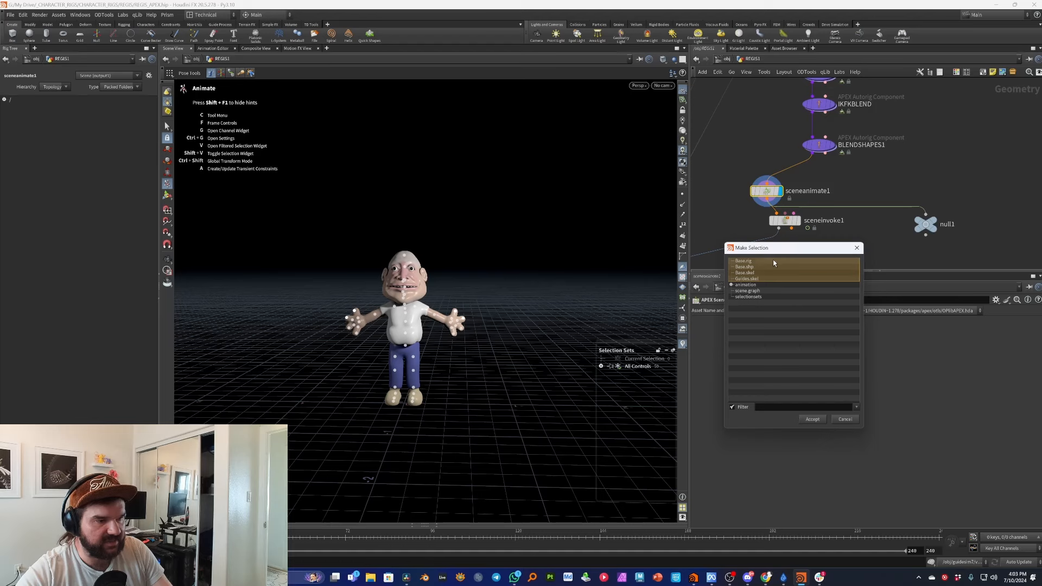
ctrl+click(776, 291)
ctrl+click(775, 297)
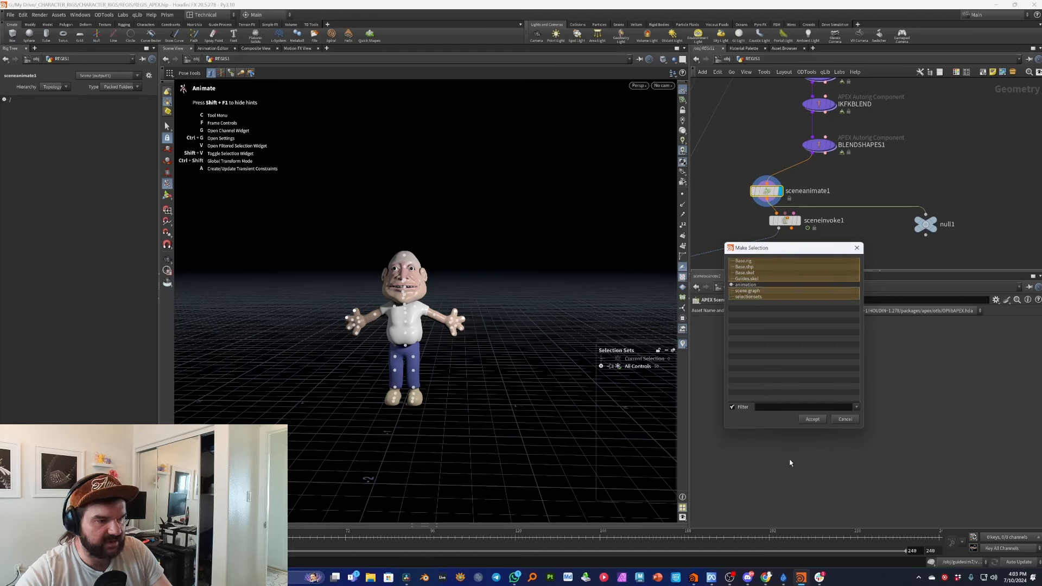
click(812, 419)
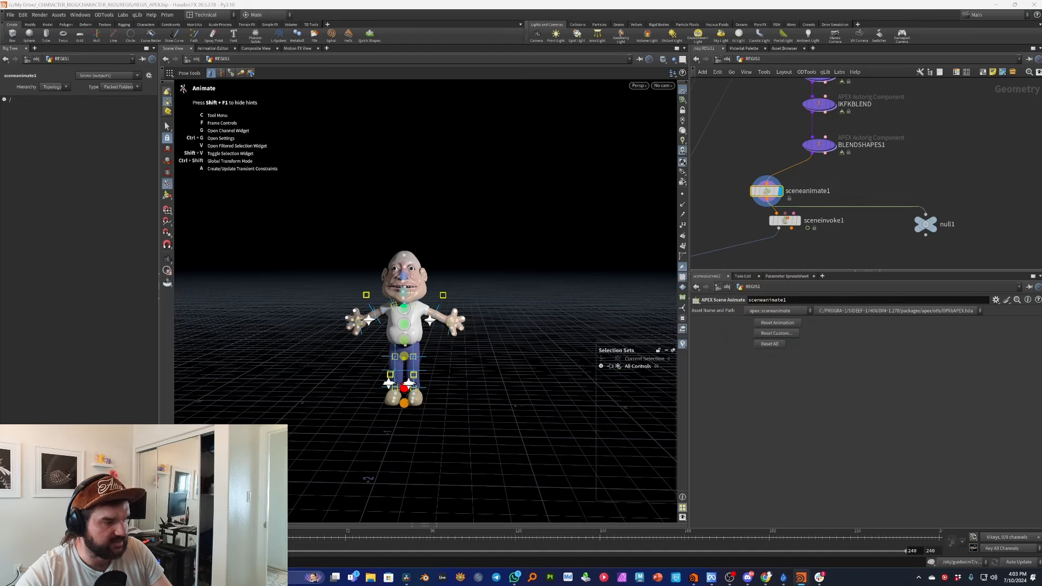
Test the upper body control, undo that move, and place the sceneanimate1 node directly below BLENDSHAPES1.
drag(403, 308, 431, 309)
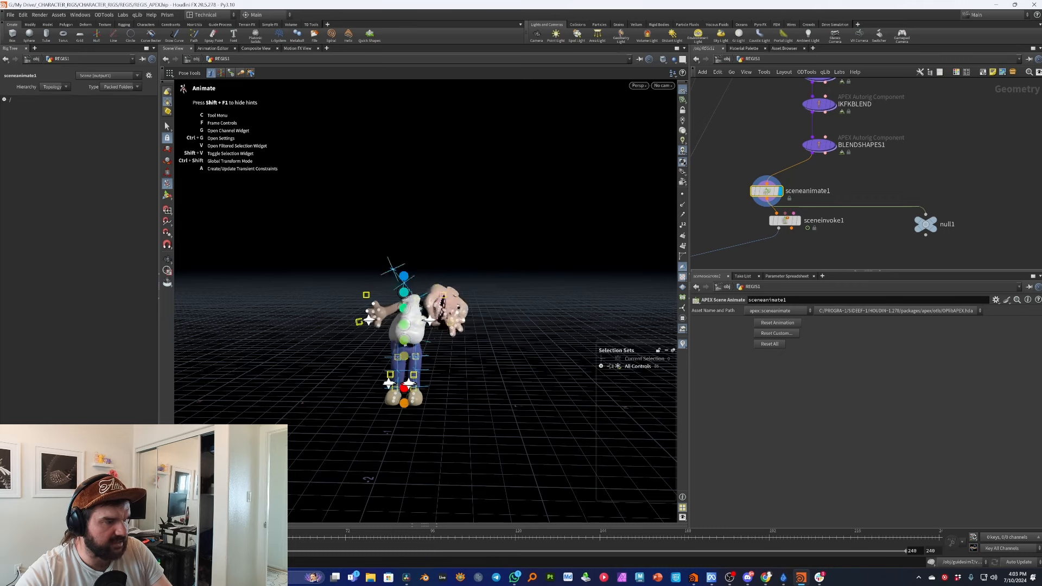
key(ctrl+z)
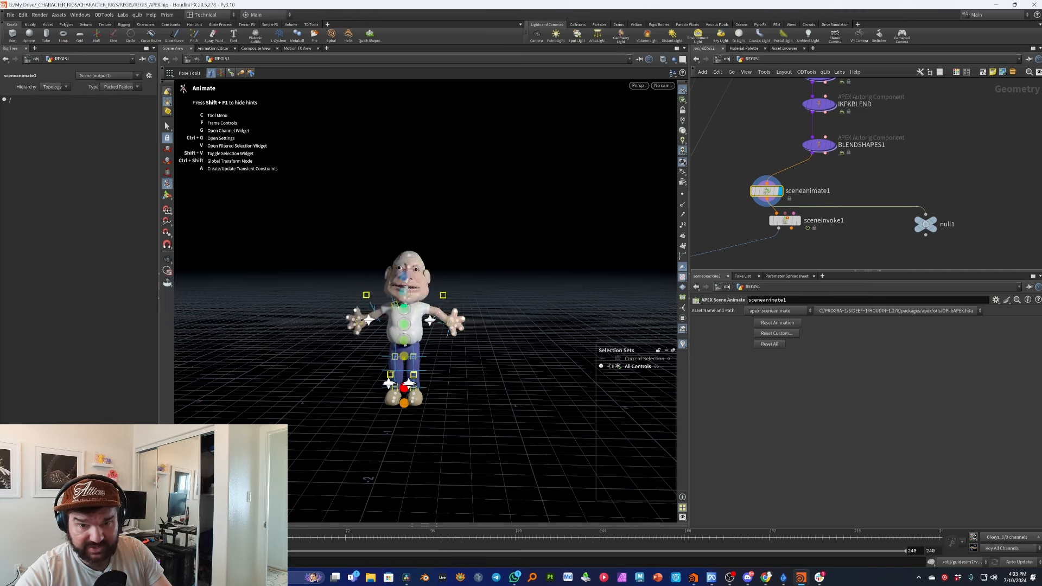
key(Escape)
scroll(452, 274, up, 5)
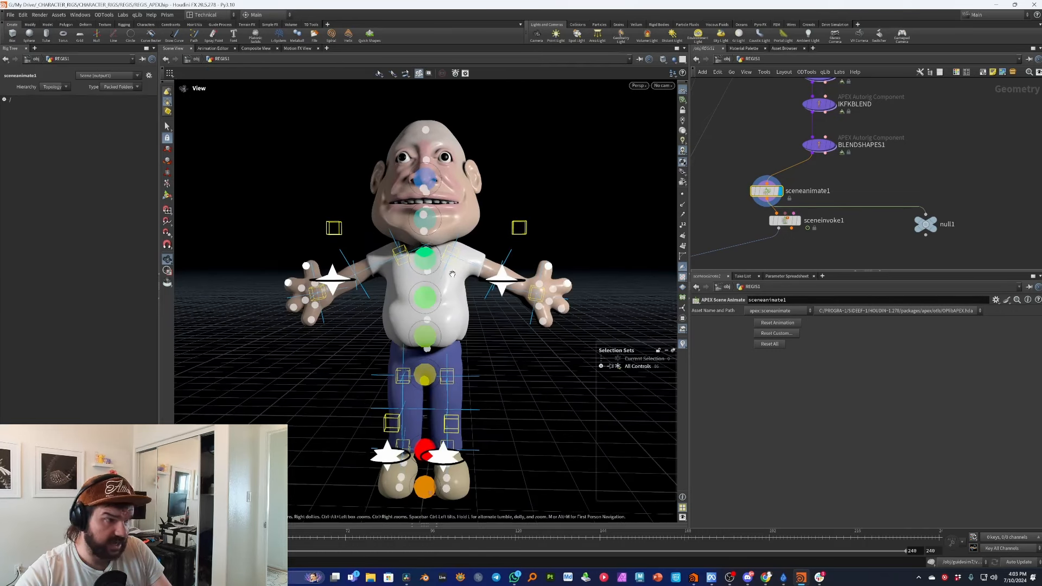
alt+drag(452, 274, 442, 307)
drag(766, 191, 819, 179)
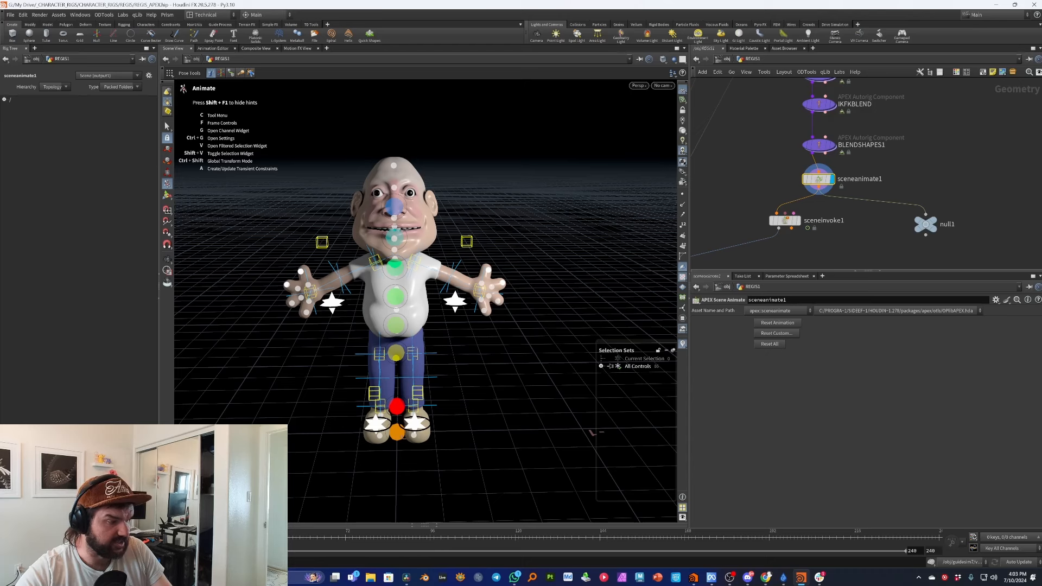
alt+drag(549, 223, 403, 260)
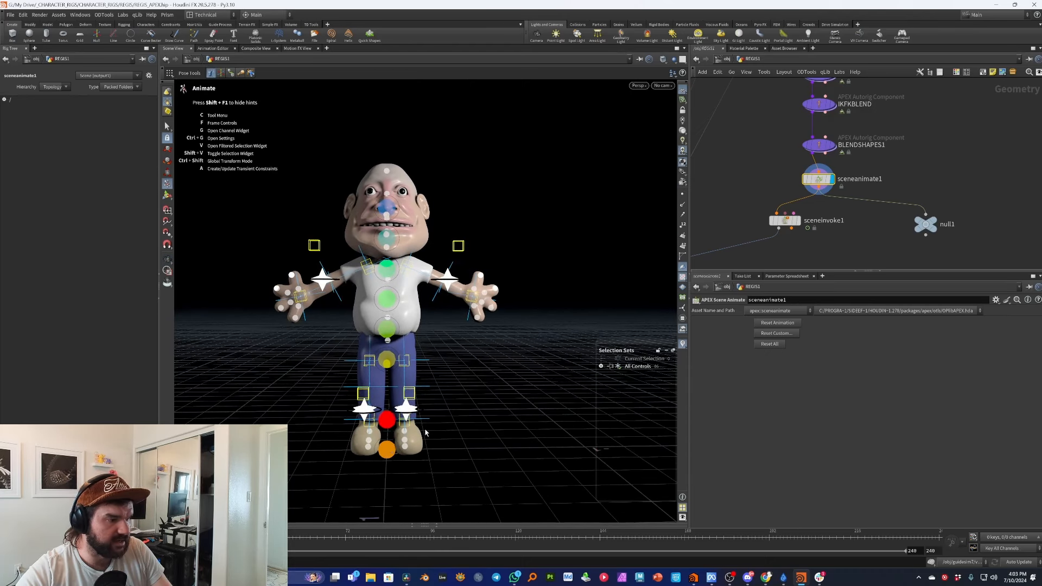
Expand All Controls and Base in the selection sets and widen the list until the full blendshape control names fit.
click(601, 366)
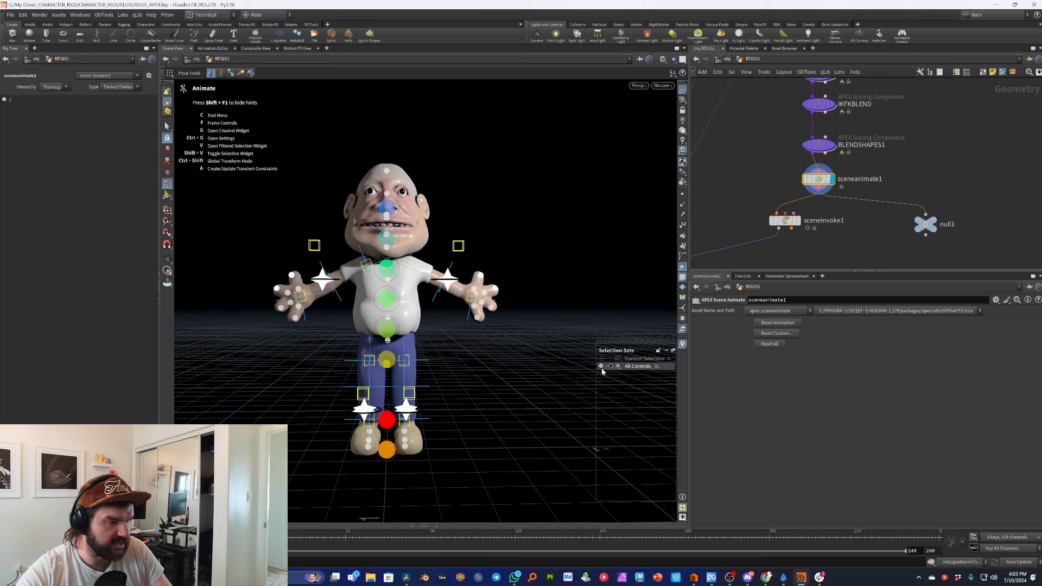
click(609, 373)
scroll(636, 388, down, 8)
scroll(638, 388, up, 5)
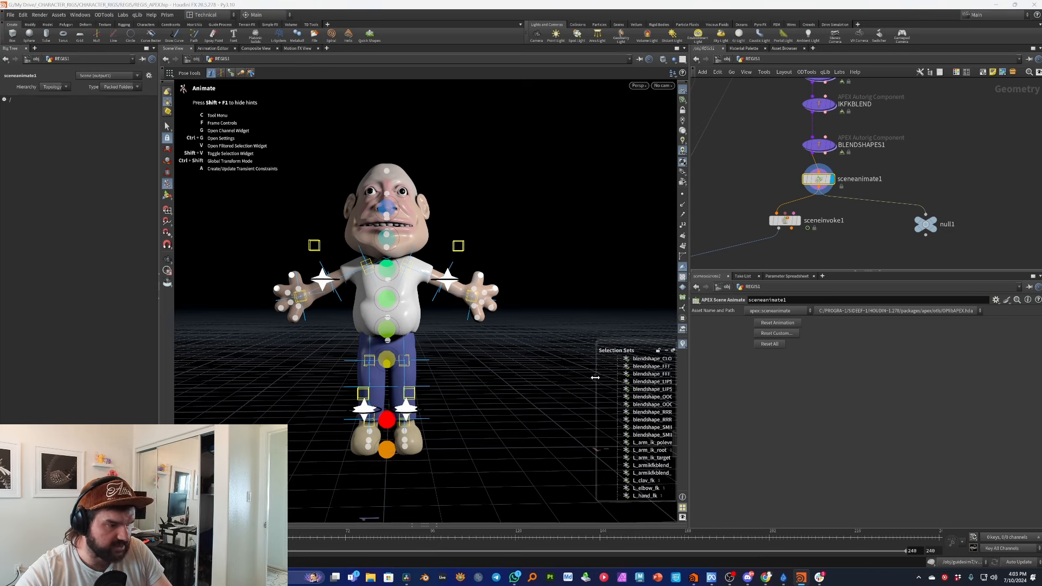
drag(595, 377, 557, 374)
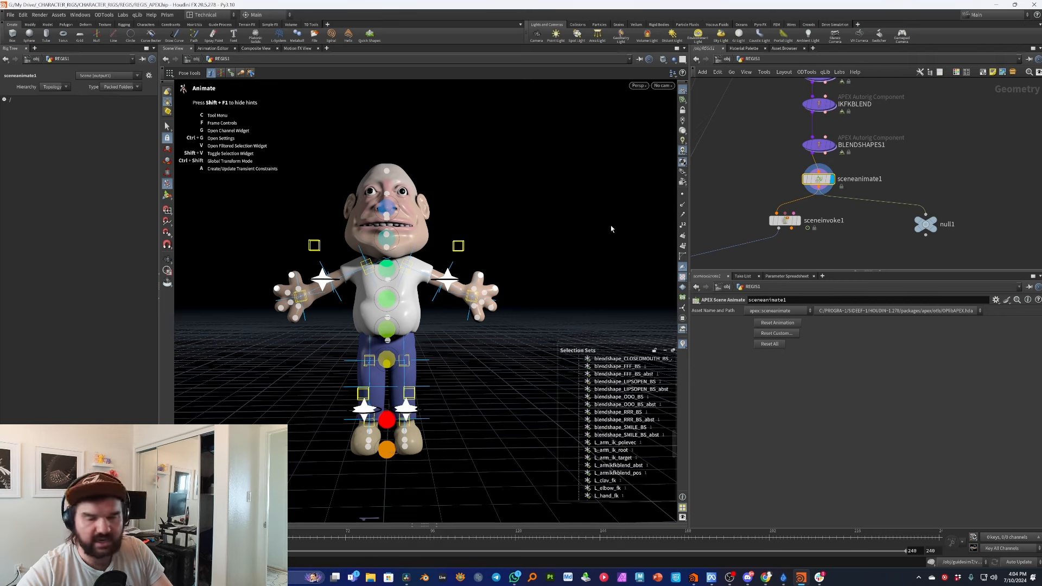
scroll(581, 422, up, 10)
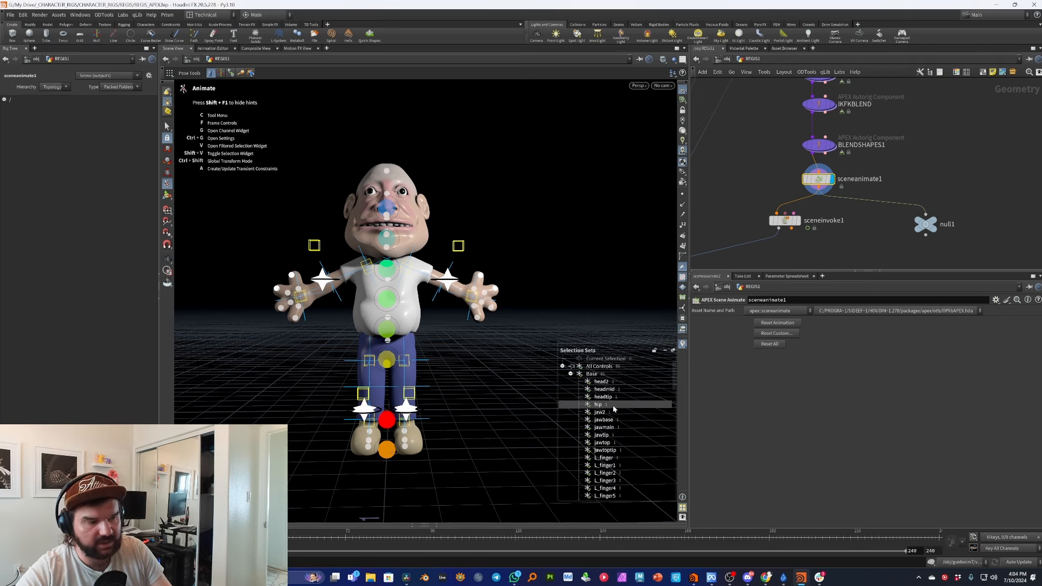
click(570, 374)
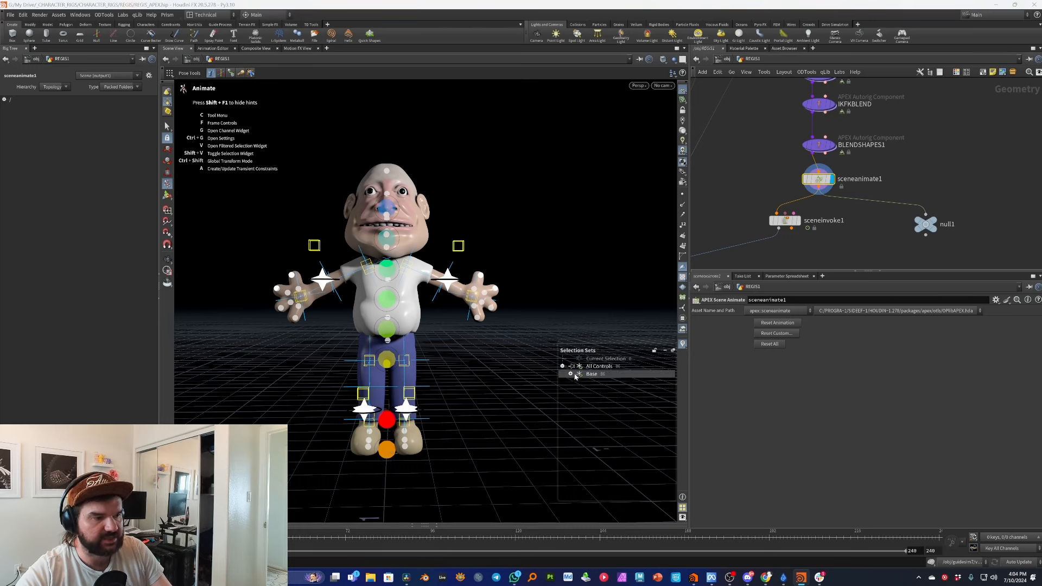
click(571, 375)
scroll(596, 402, down, 10)
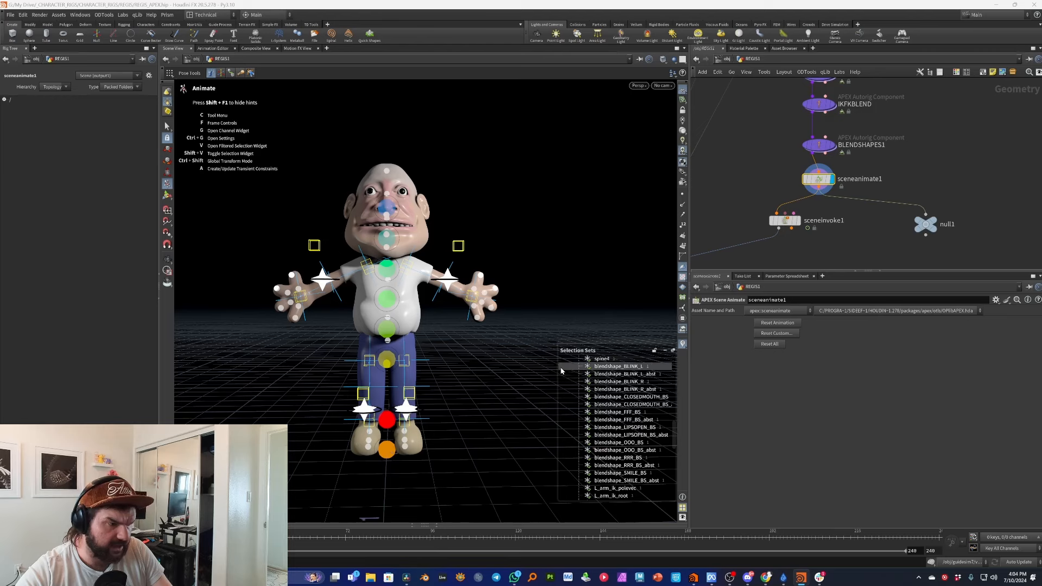
drag(559, 369, 534, 370)
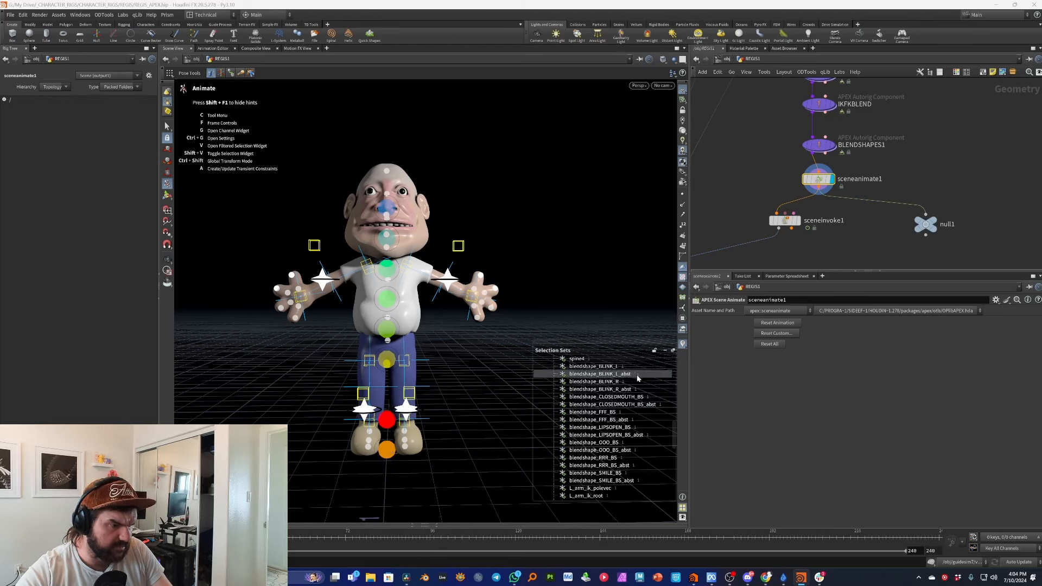
Select the eight blendshape controls without the _abst suffix, from BLINK_L to SMILE_BS, and move them together to a column beside the character.
click(619, 367)
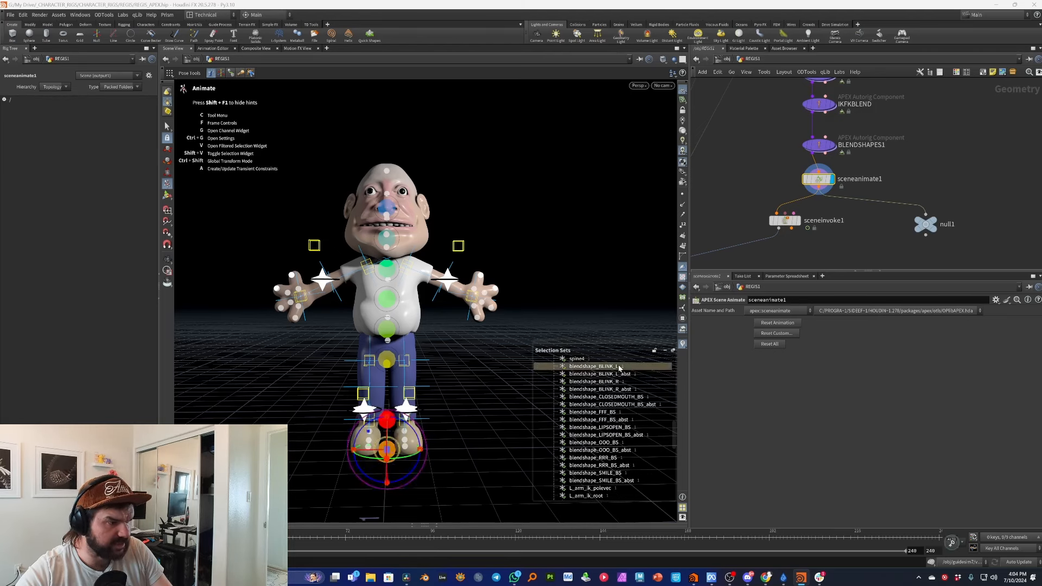
shift+click(619, 381)
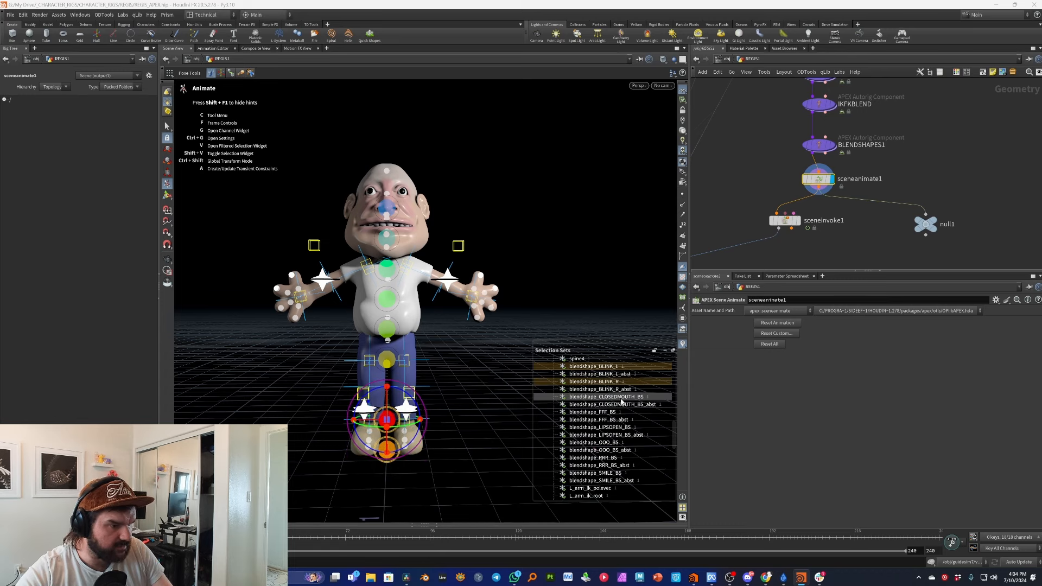
shift+click(617, 397)
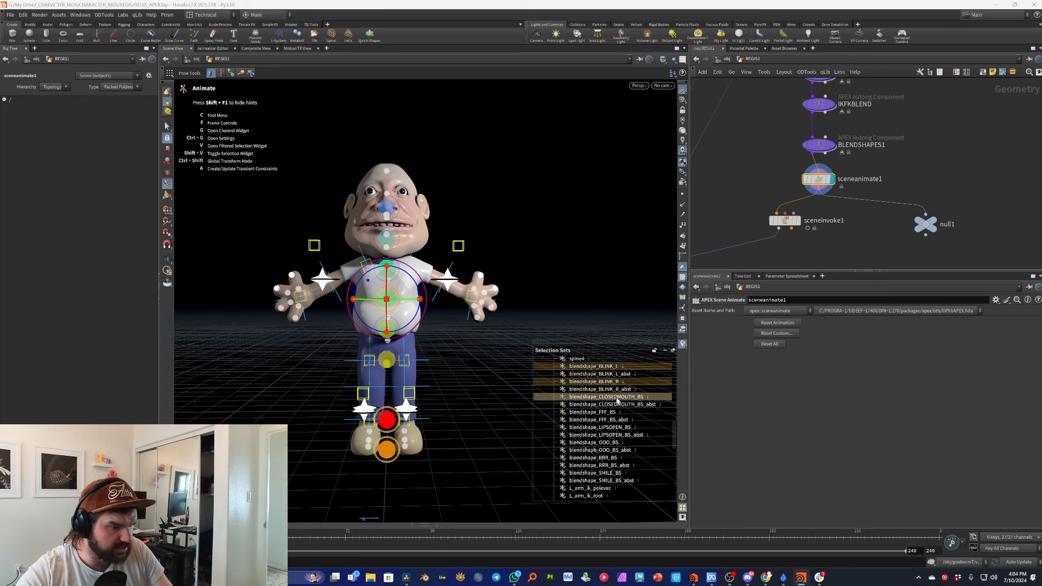
shift+click(628, 412)
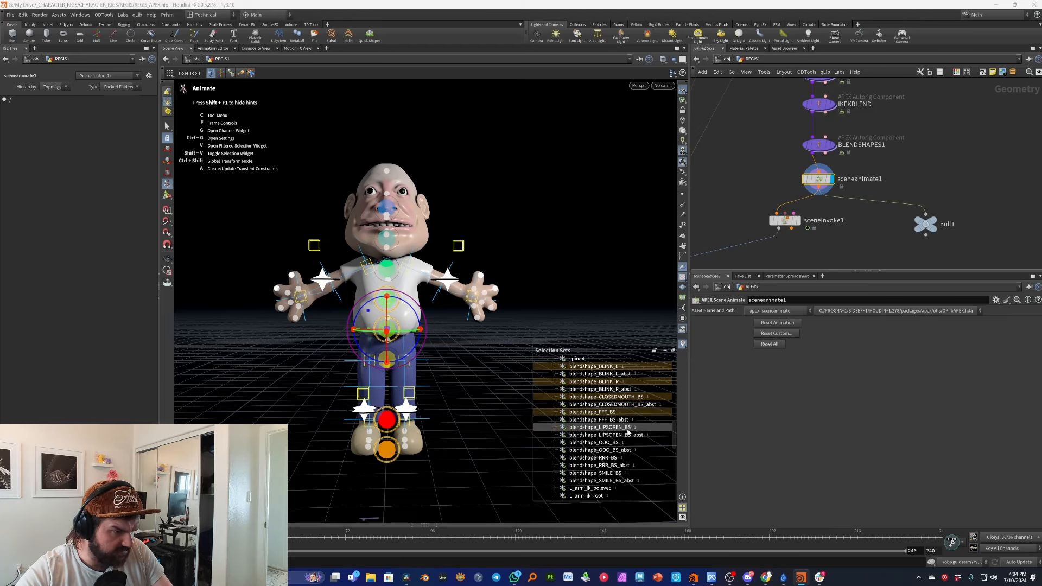
shift+click(624, 428)
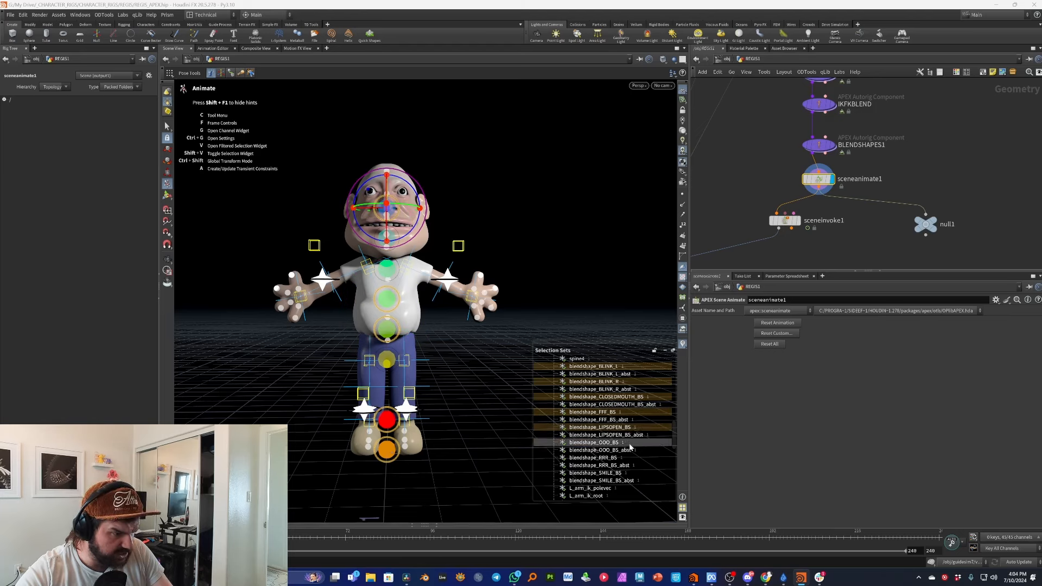
shift+click(628, 443)
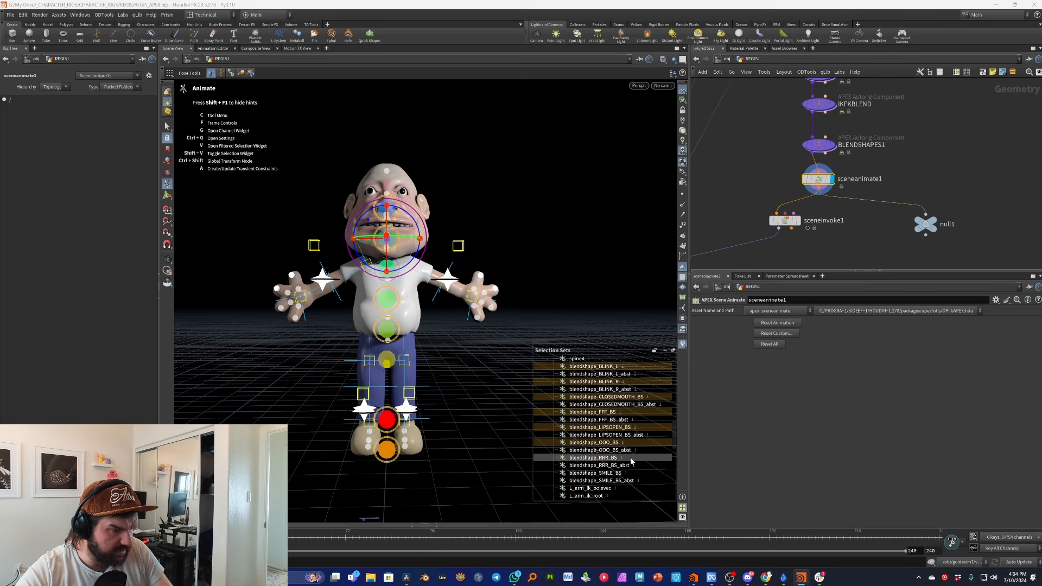
shift+click(631, 459)
shift+click(634, 474)
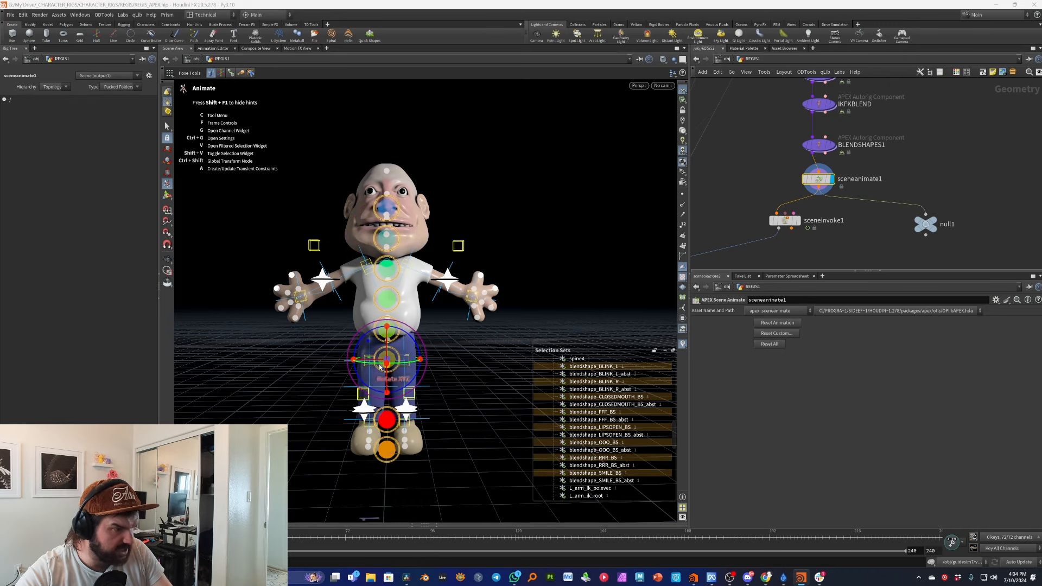
drag(368, 362, 537, 362)
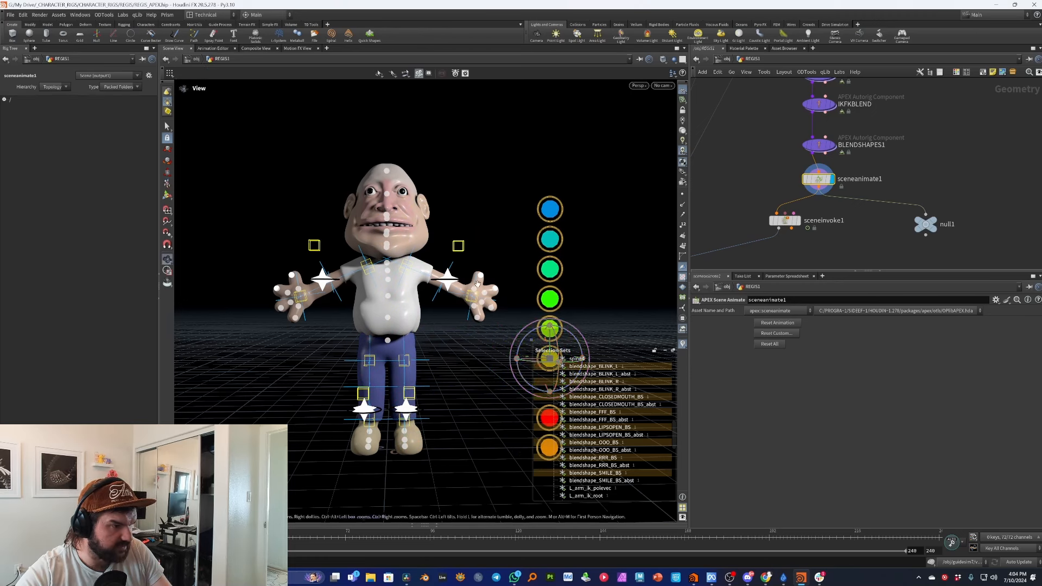
alt+middle_drag(526, 286, 468, 275)
alt+right_drag(467, 274, 418, 295)
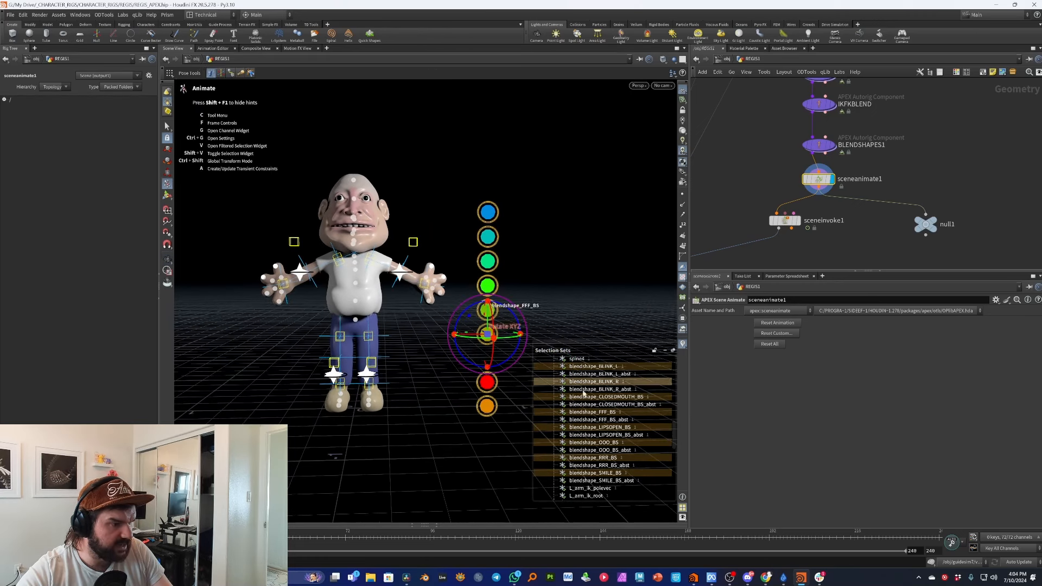
Collapse the Base list and create a selection set named BLENDSHAPE XFORM from the selected blendshape controls.
scroll(582, 413, down, 10)
scroll(583, 412, up, 10)
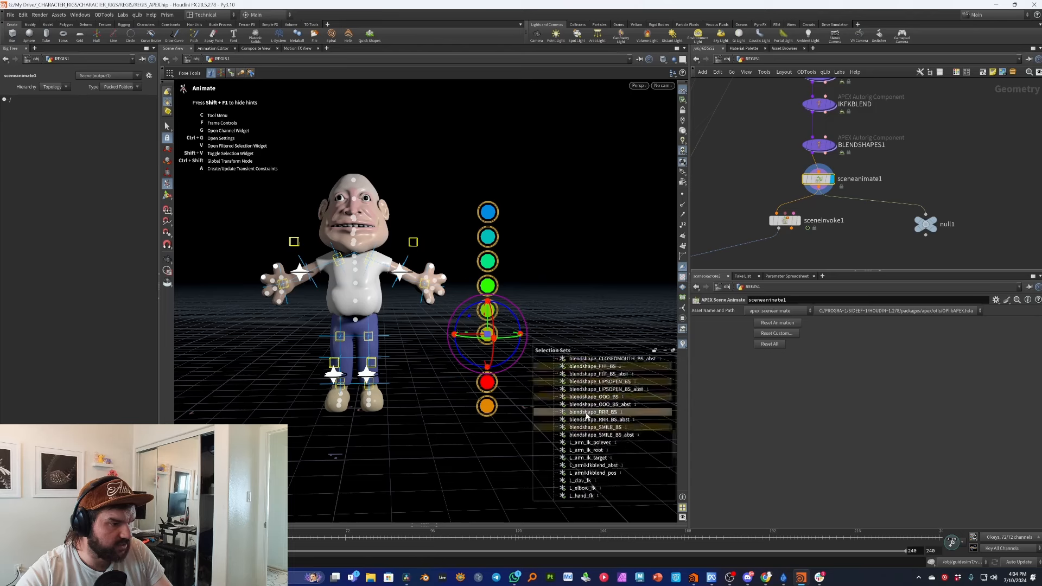
click(546, 374)
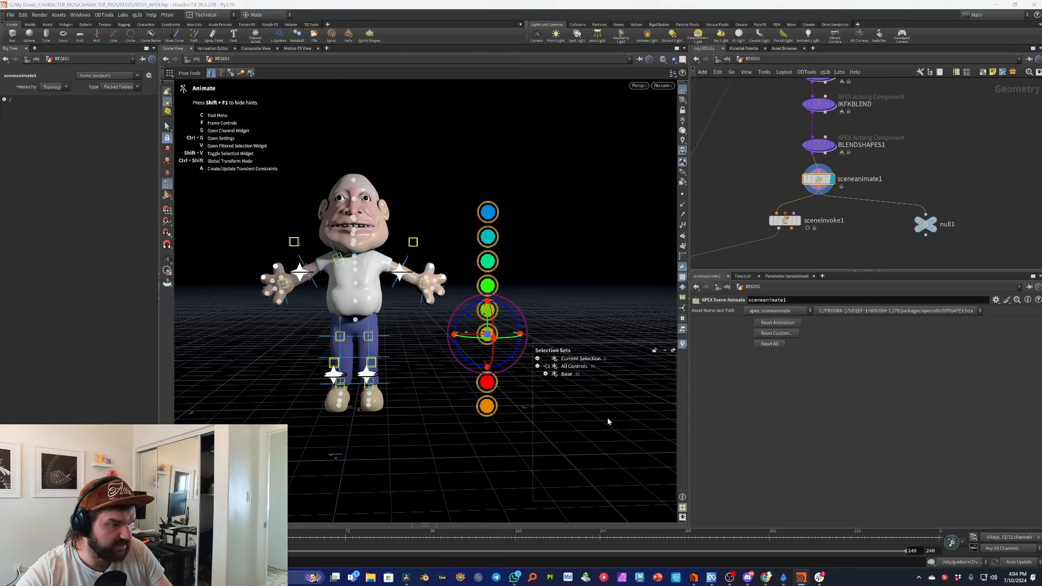
right_click(575, 394)
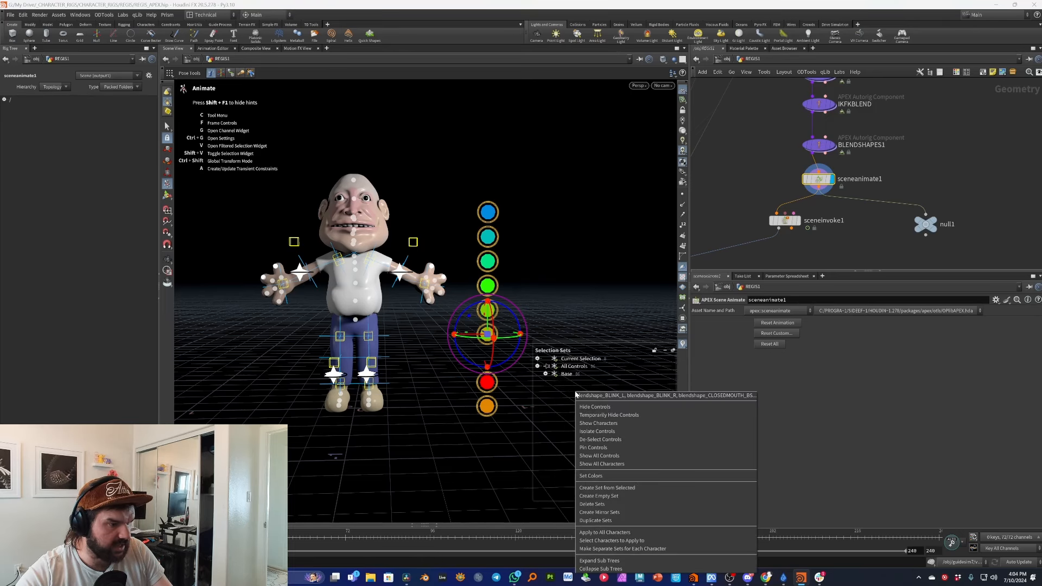
click(621, 489)
double_click(565, 360)
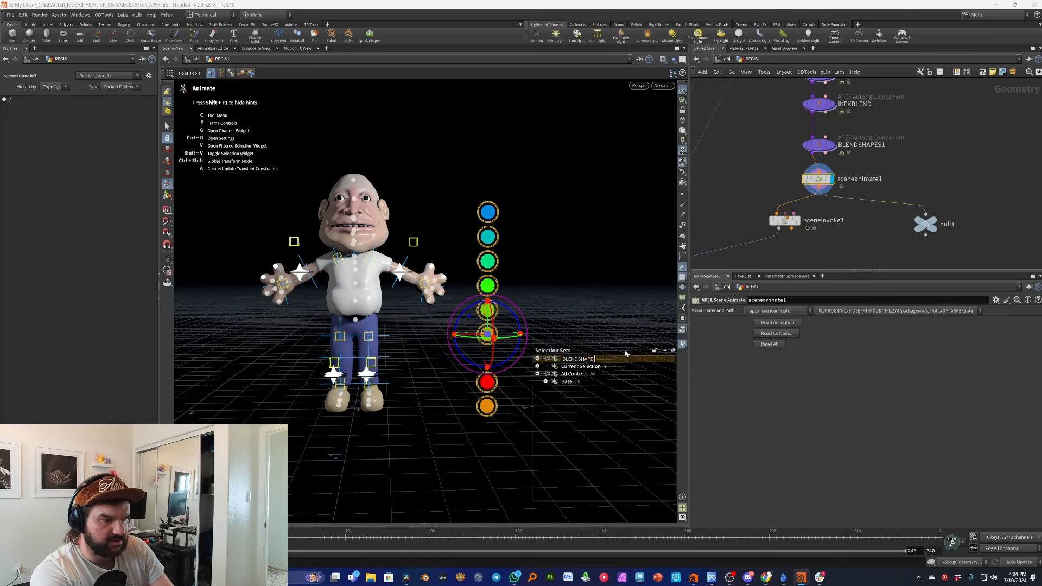
key(Return)
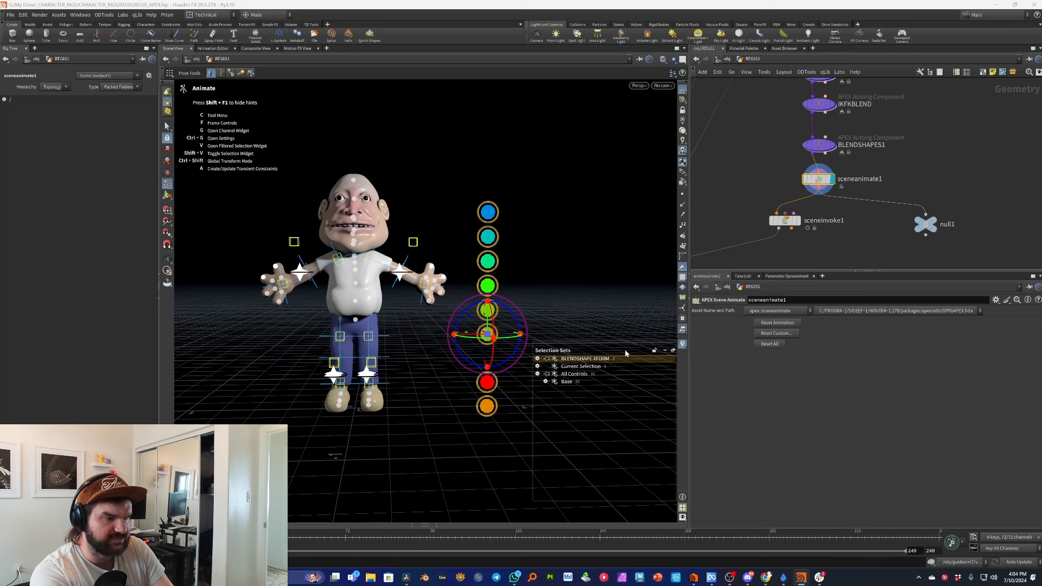
Expand the Base list in the selection sets and select the eight blendshape controls with the _abst suffix, from BLINK_L_abst to SMILE_BS_abst.
click(537, 373)
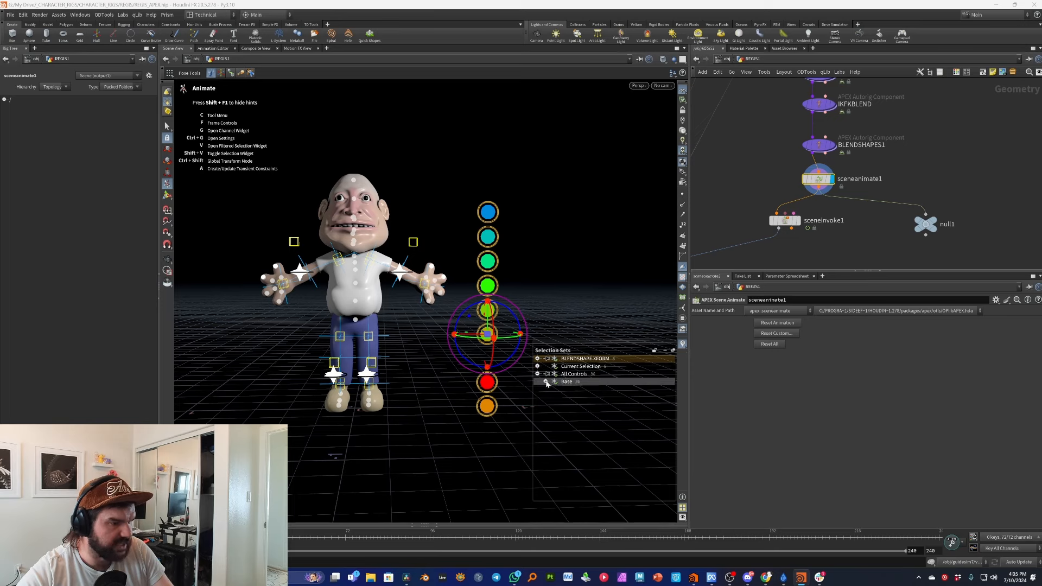
click(545, 381)
scroll(597, 393, down, 3)
click(610, 410)
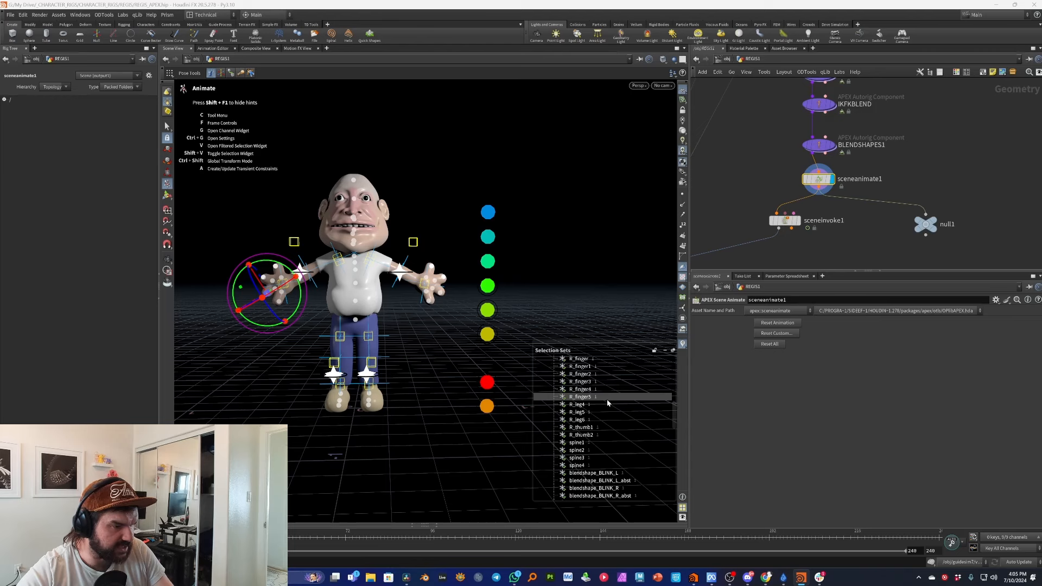
scroll(612, 396, up, 5)
scroll(614, 387, up, 3)
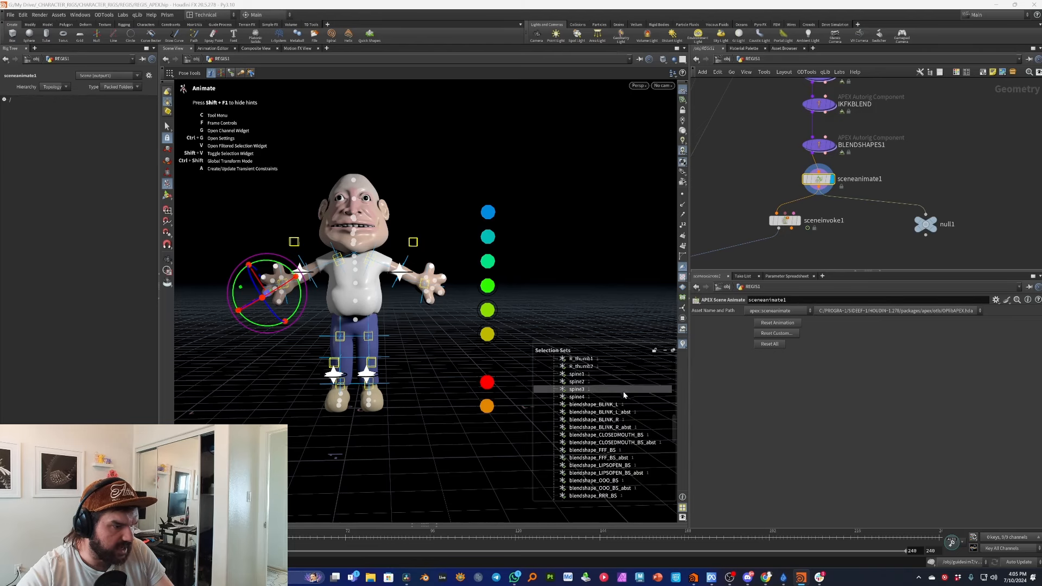
click(629, 405)
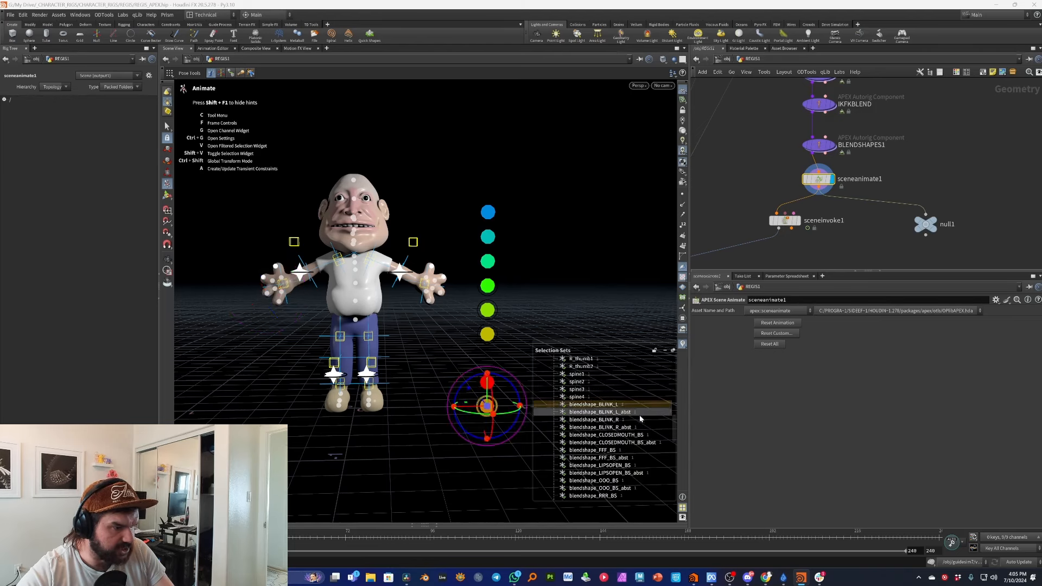
click(639, 412)
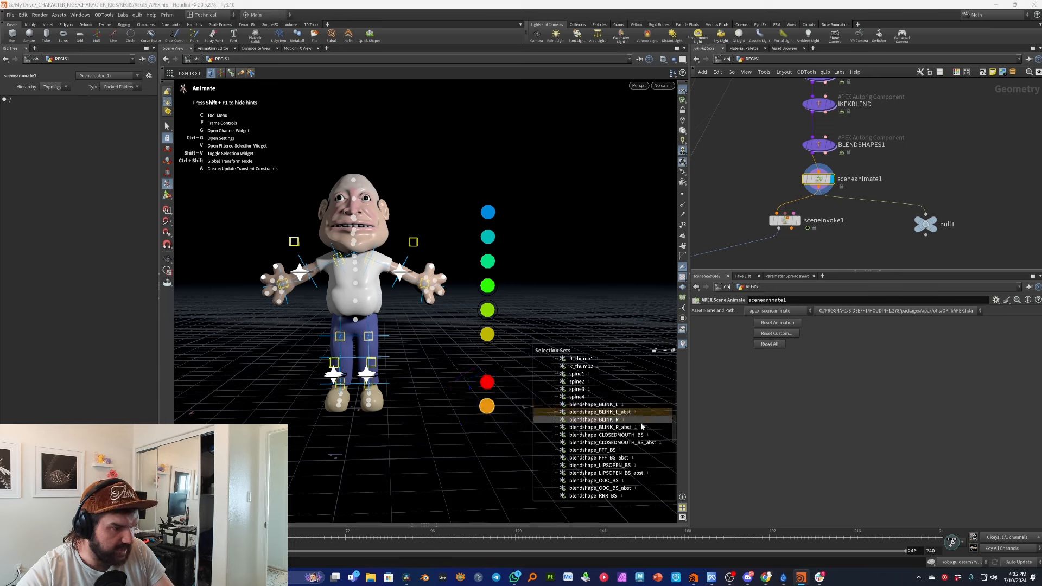
shift+click(641, 427)
shift+click(651, 443)
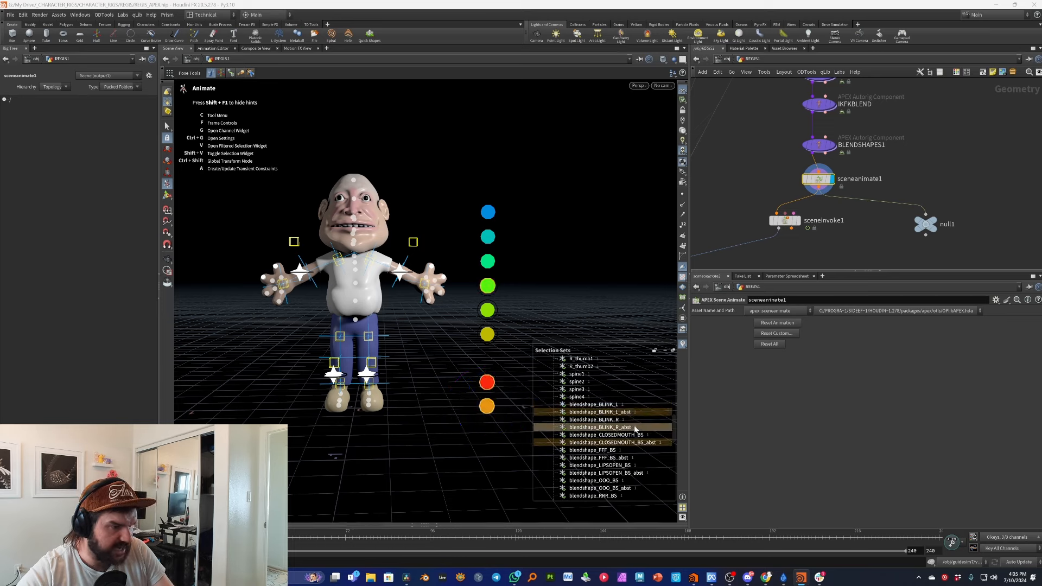
scroll(636, 427, down, 2)
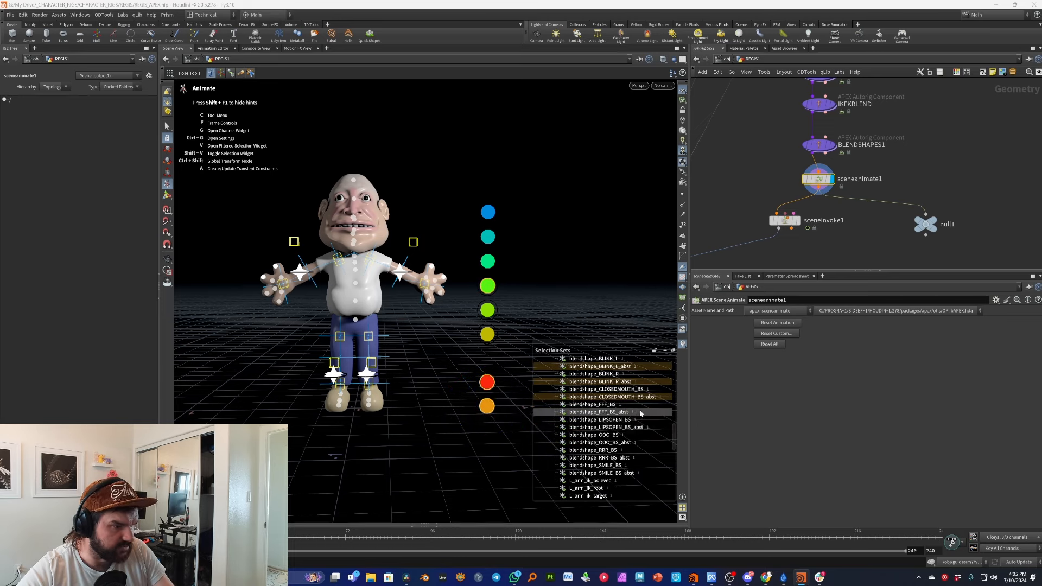
shift+click(648, 414)
shift+click(648, 427)
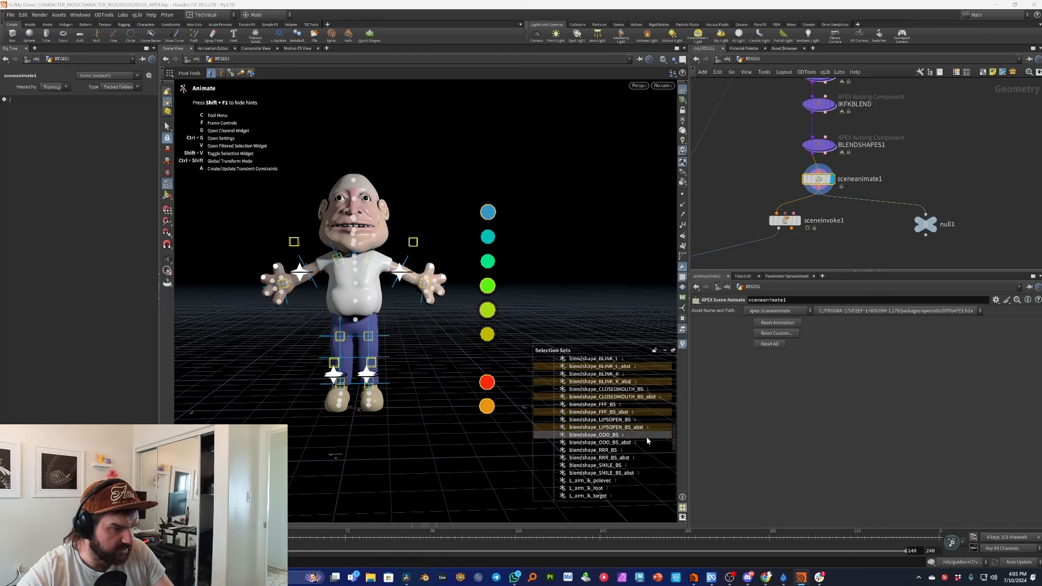
shift+click(648, 442)
shift+click(648, 459)
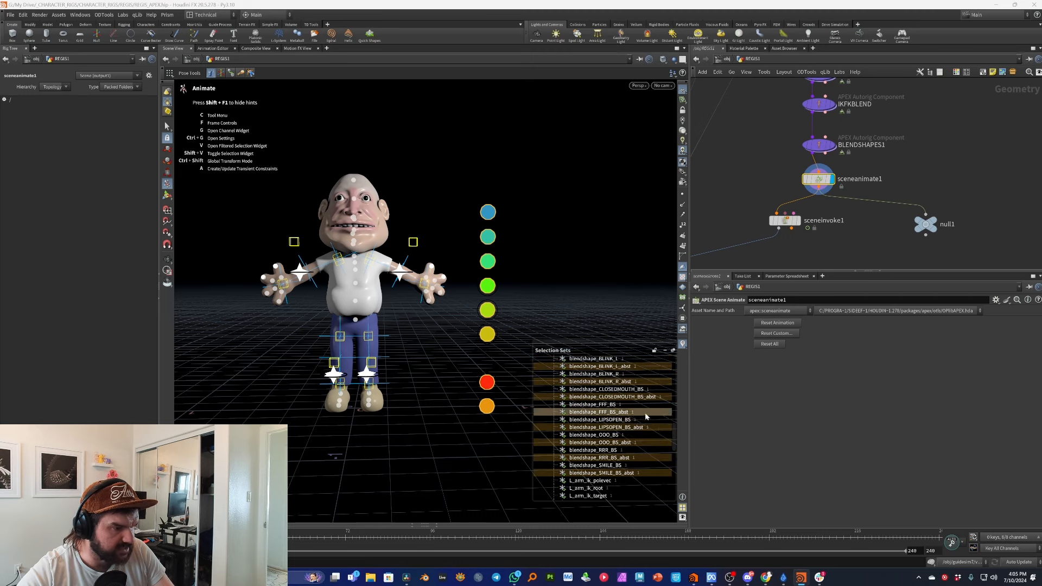
Collapse the Base list and create a selection set named BLENDSHAPES from the selected _abst controls.
scroll(646, 416, up, 10)
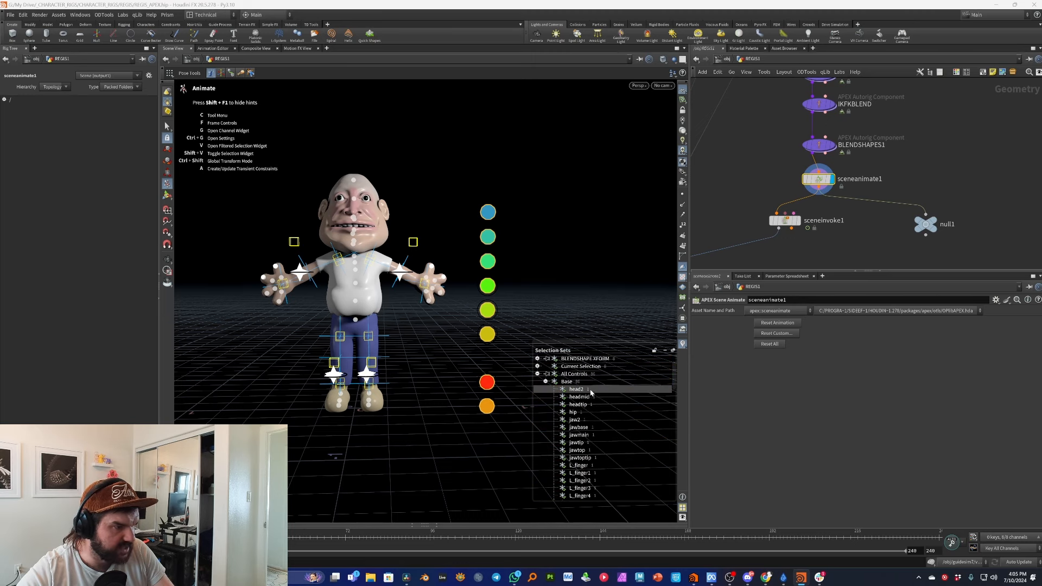
click(546, 382)
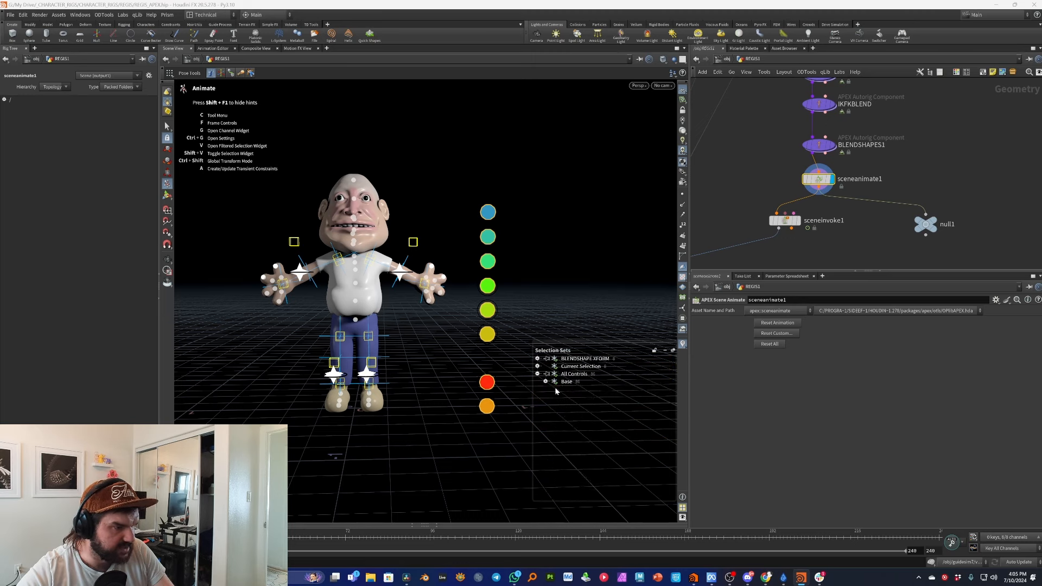
right_click(568, 435)
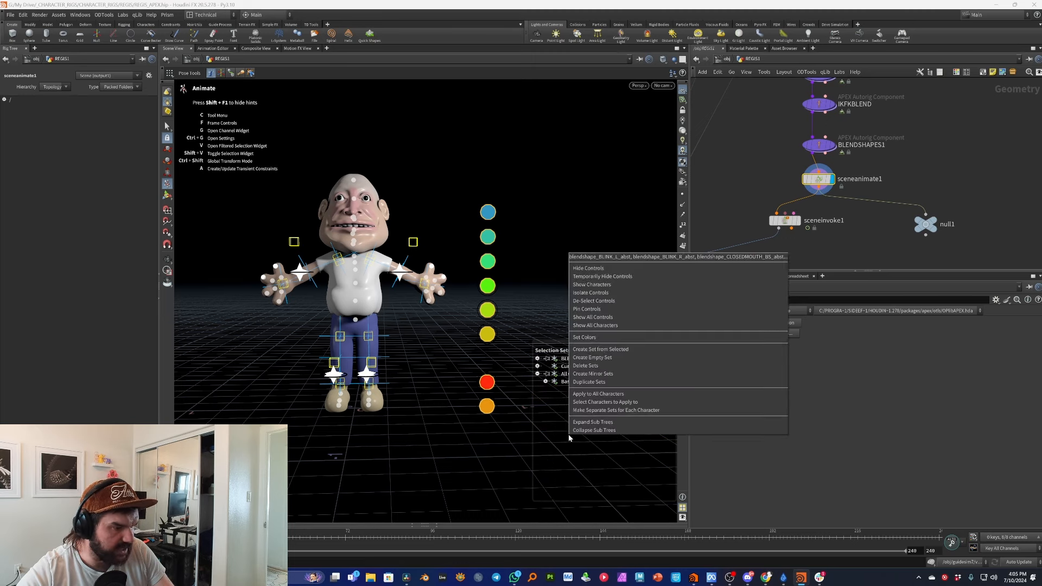
click(623, 350)
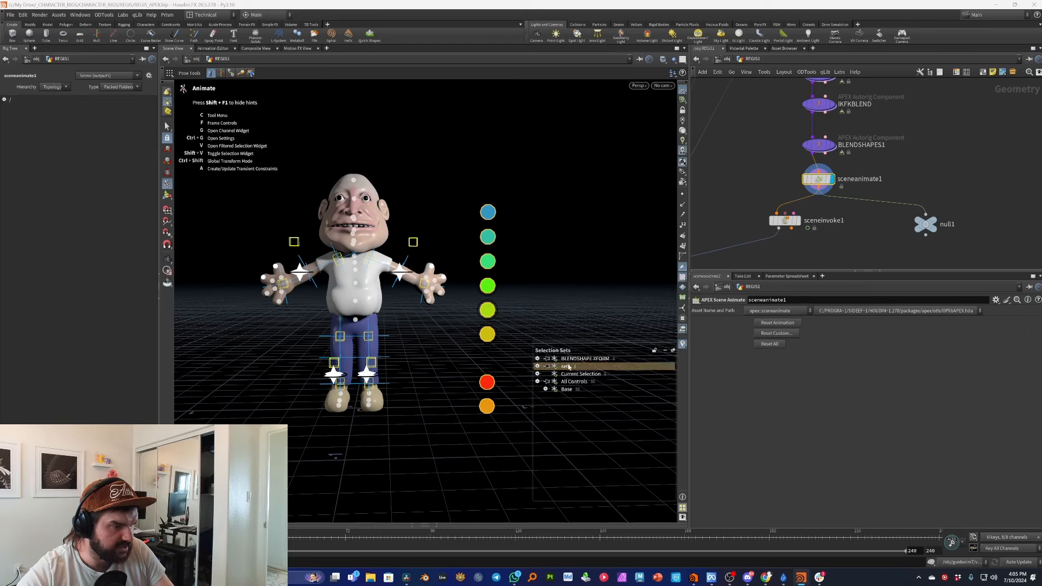
text(BLEND)
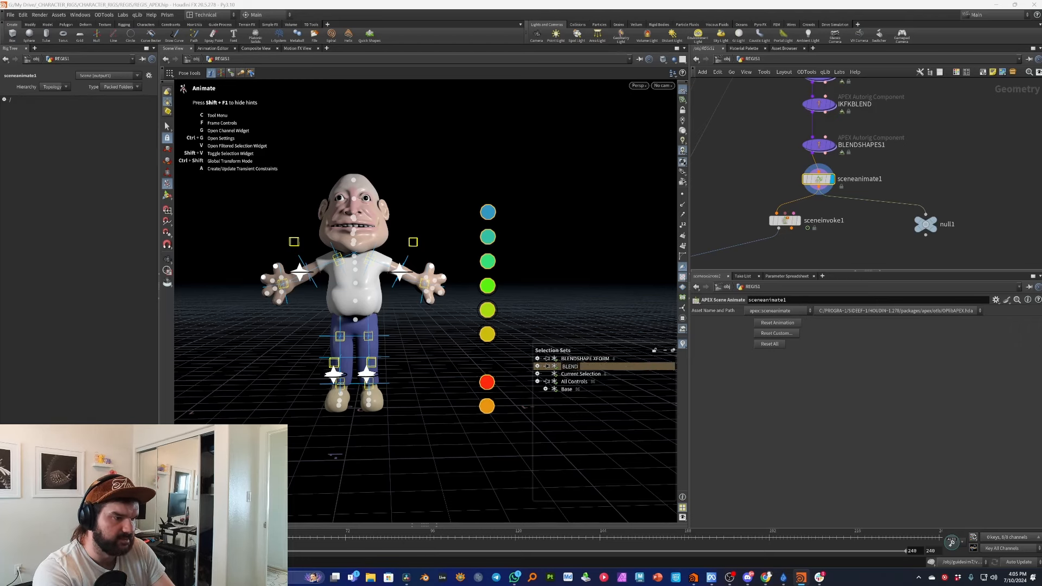
text(SHAPES)
key(Return)
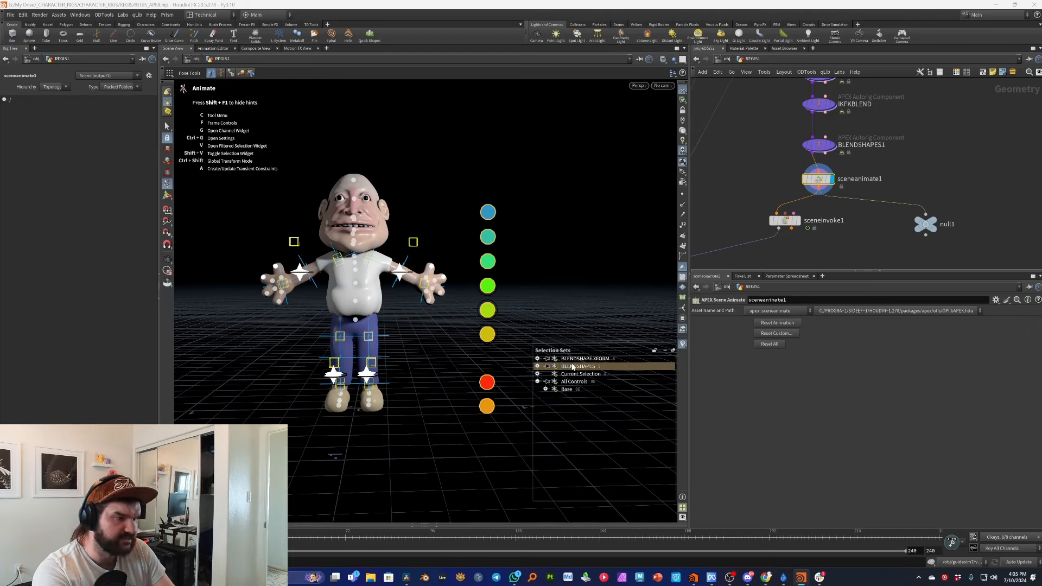
Try to create a selection set named IKFK BLENDS from the four star-shaped IK/FK blend controls and undo the naming.
drag(352, 394, 319, 237)
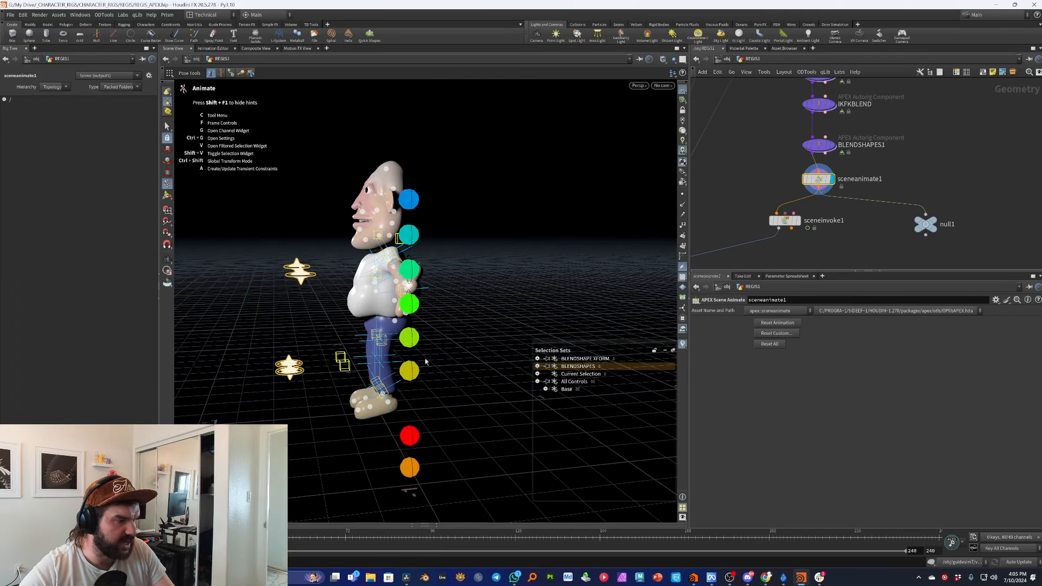
right_click(570, 418)
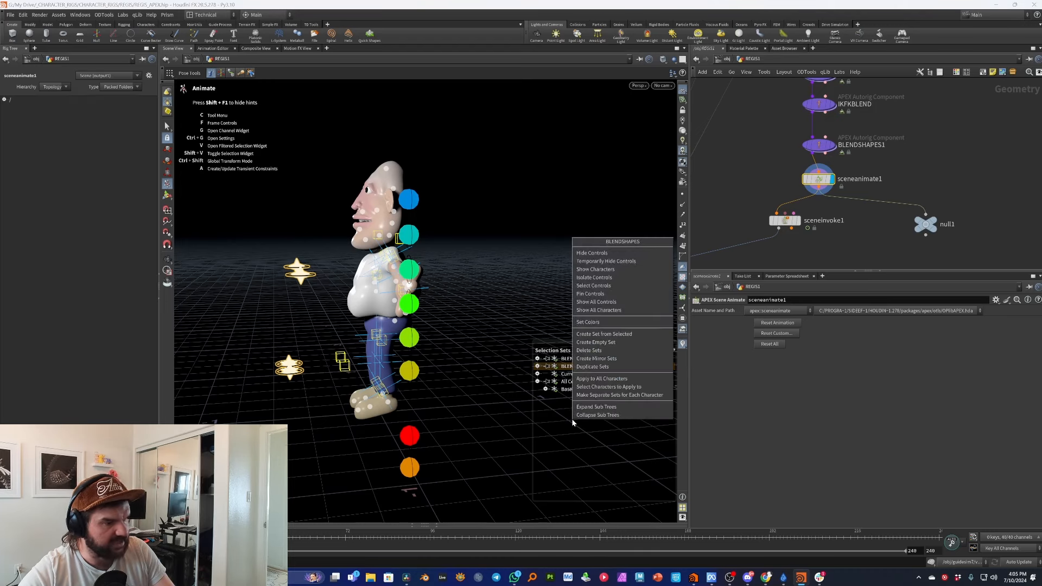
click(604, 336)
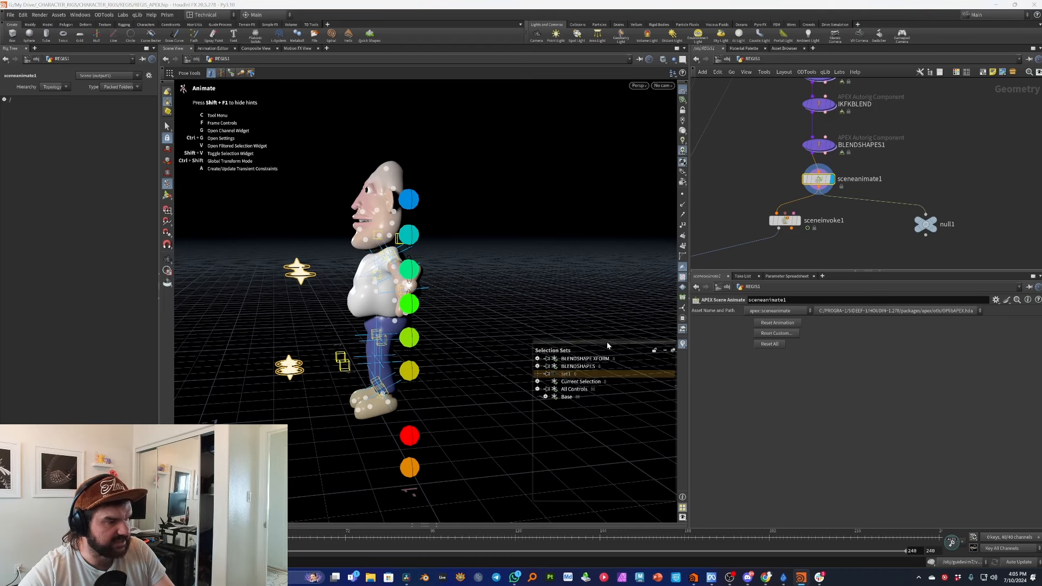
double_click(605, 372)
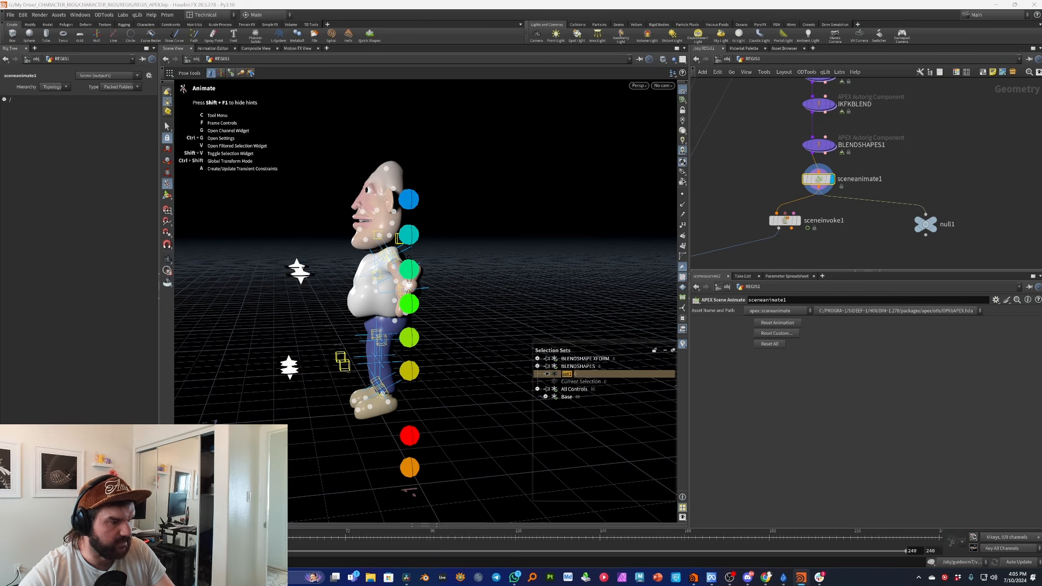
text(IKFK BL)
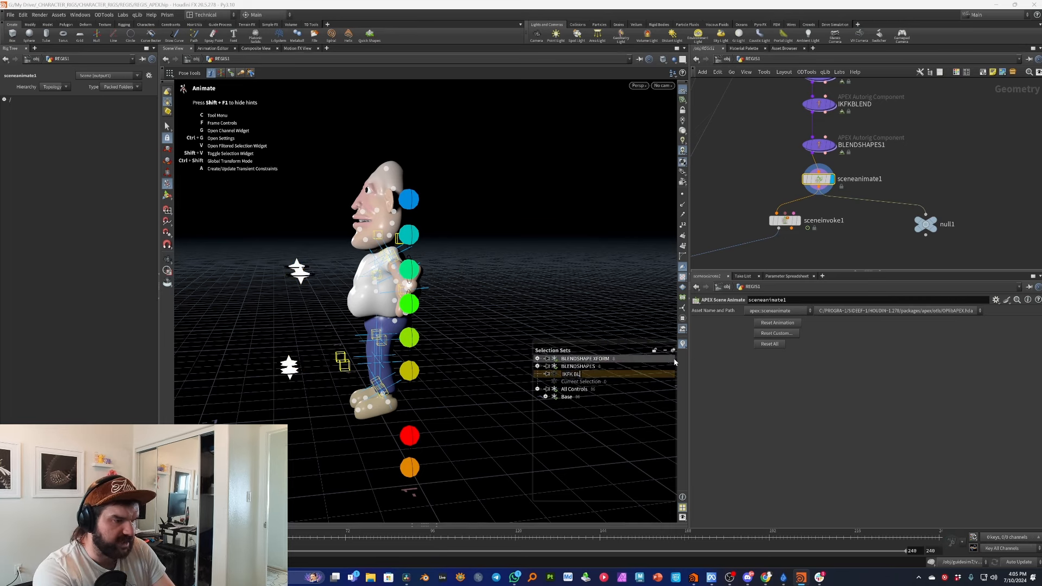
text(ENDS)
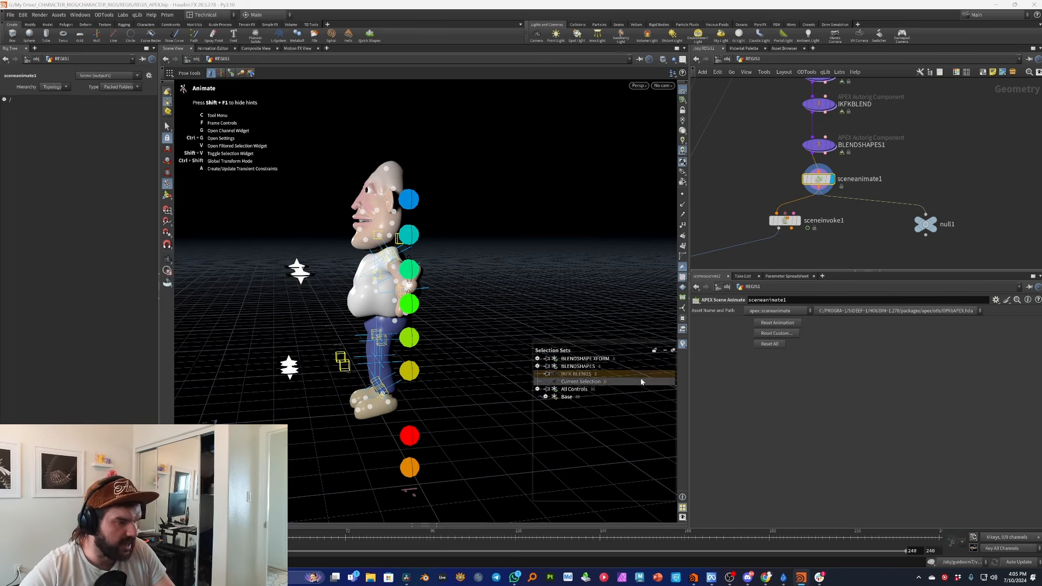
key(ctrl+z)
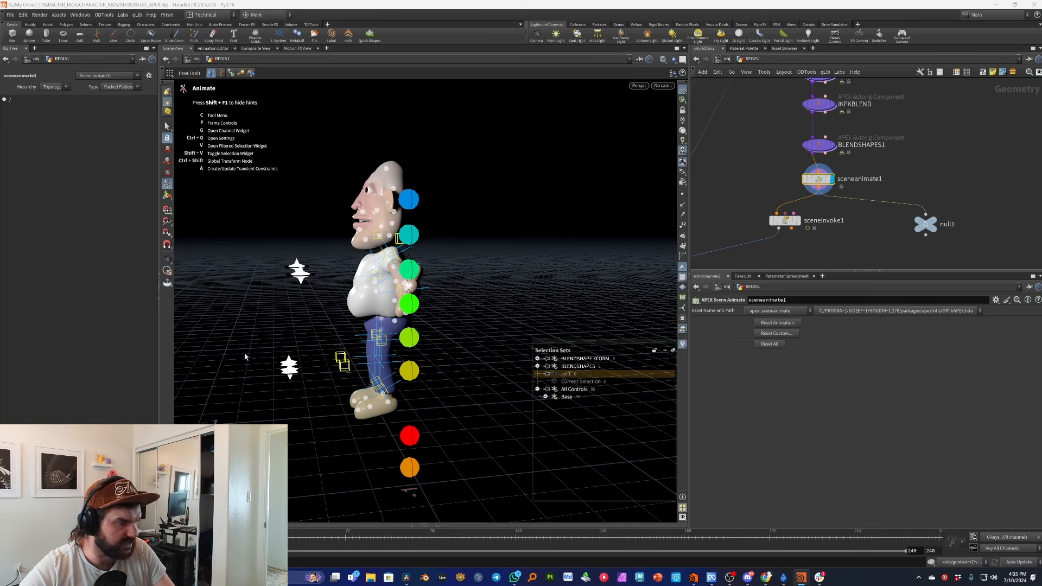
Select the four star-shaped IK/FK blend controls in front of the character and create a selection set named IKFKBLENDS from them.
drag(250, 423, 317, 224)
right_click(581, 447)
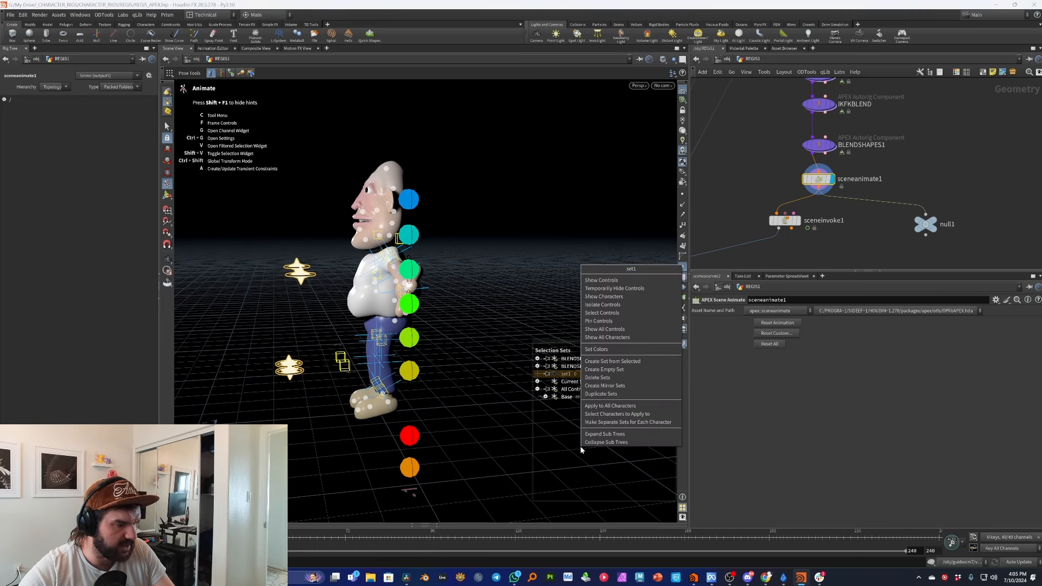
click(628, 361)
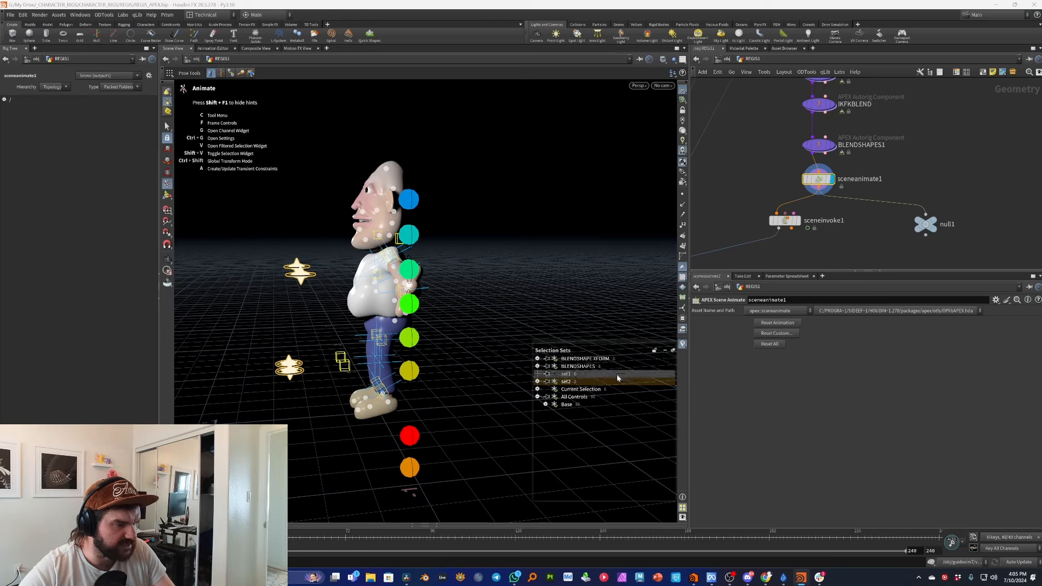
text(IK)
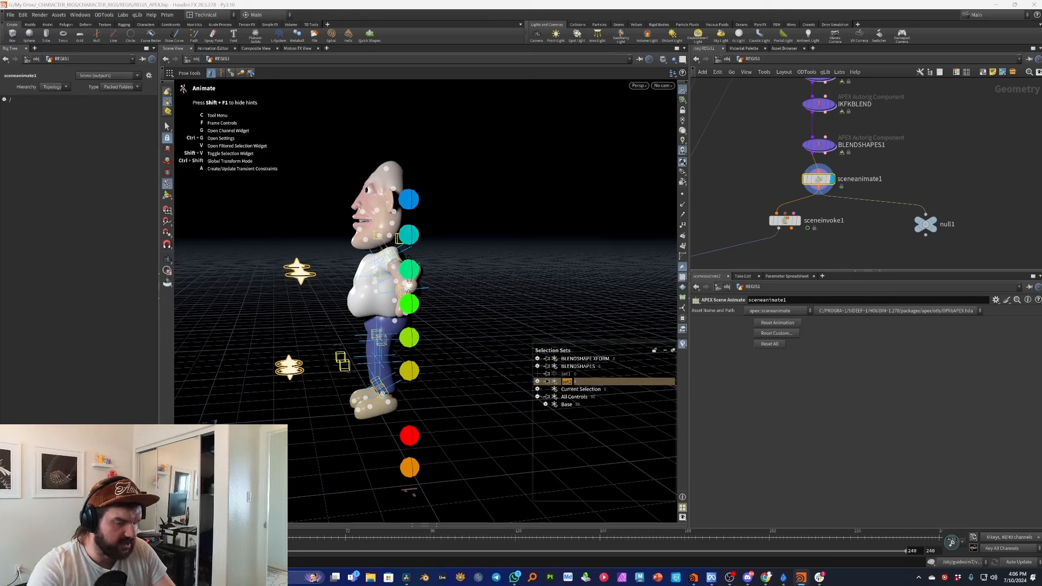
text(FKBLENDS)
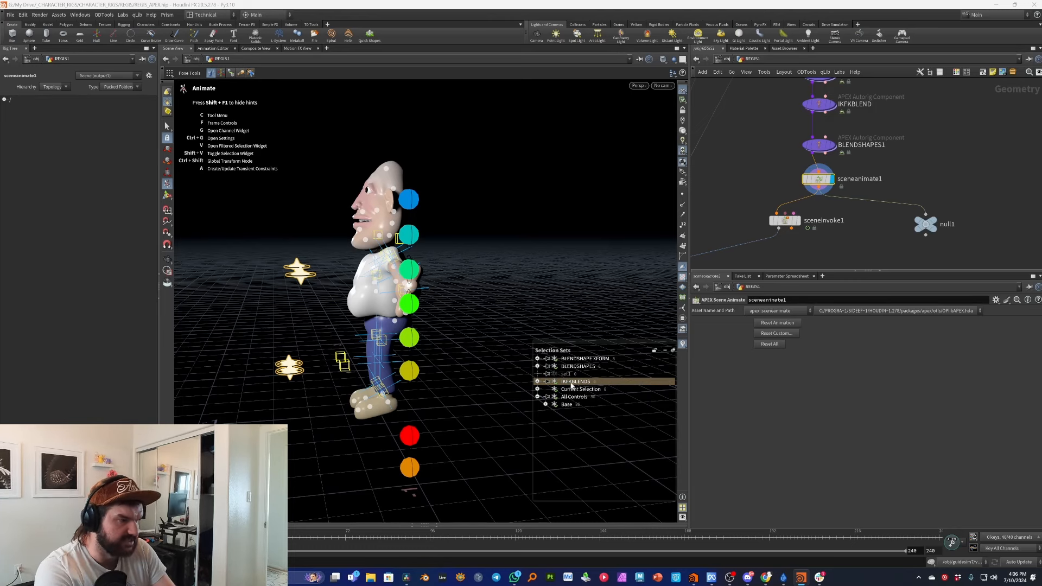
key(Return)
key(Escape)
From a front view, collapse All Controls and hide every rig control except those in the BLENDSHAPES selection set.
alt+drag(357, 317, 446, 314)
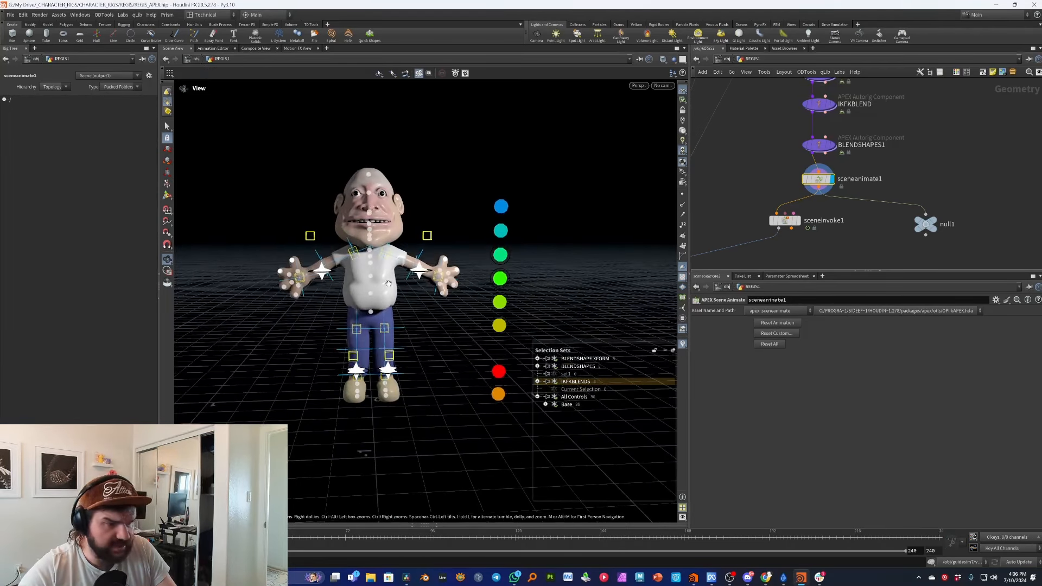
click(537, 397)
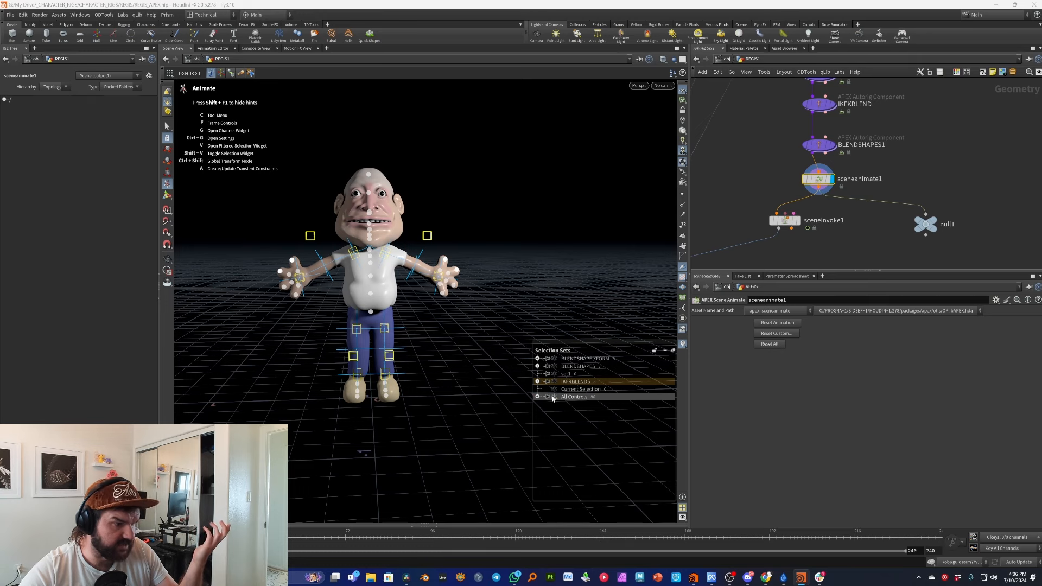
click(552, 397)
click(553, 396)
click(553, 397)
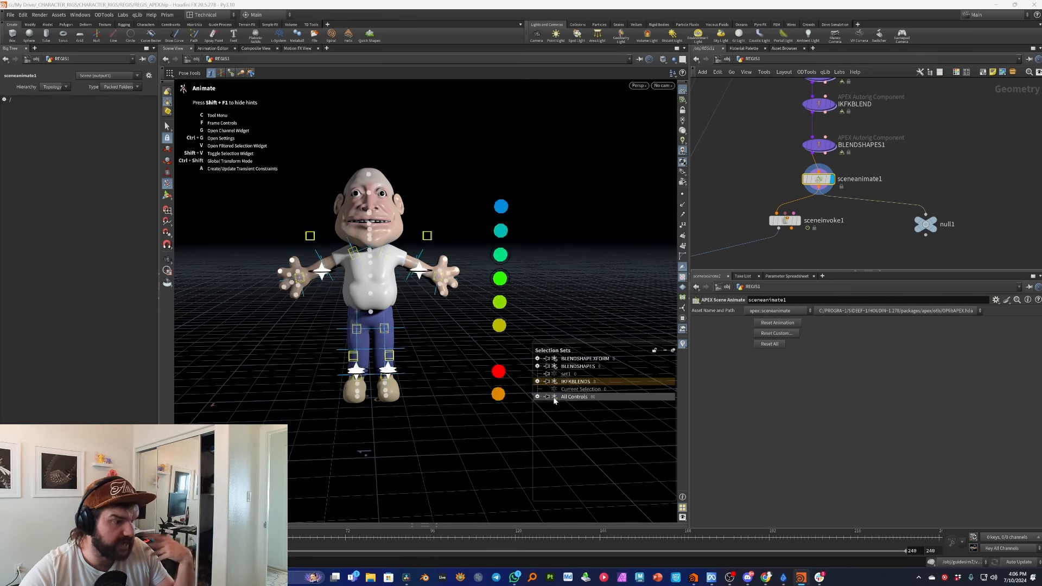
click(553, 398)
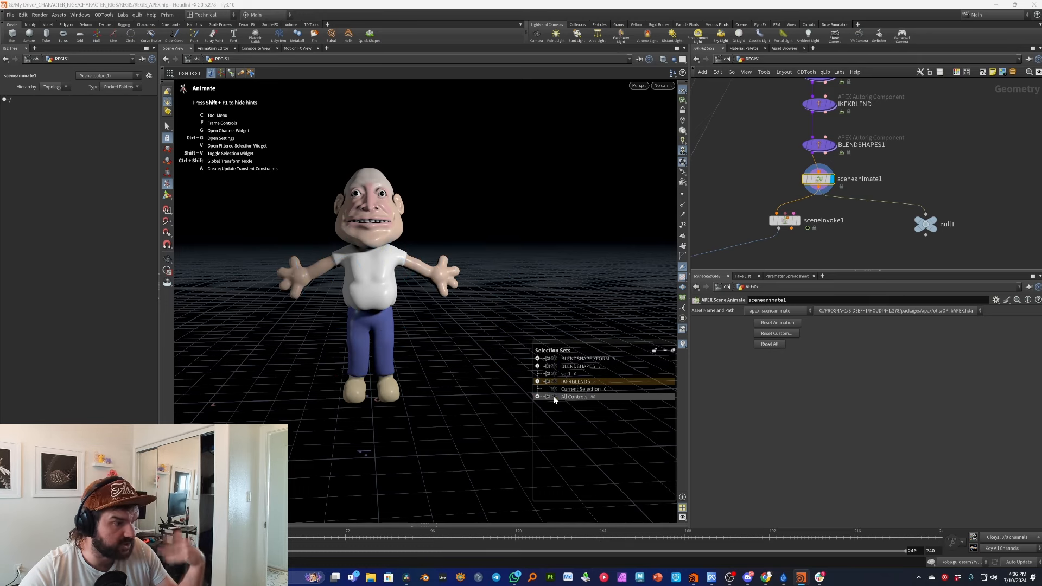
click(553, 368)
Test the facial blendshapes by adjusting several of the coloured controls beside the character, including CLOSEDMOUTH_BS_abst, and clear the control selection.
click(500, 205)
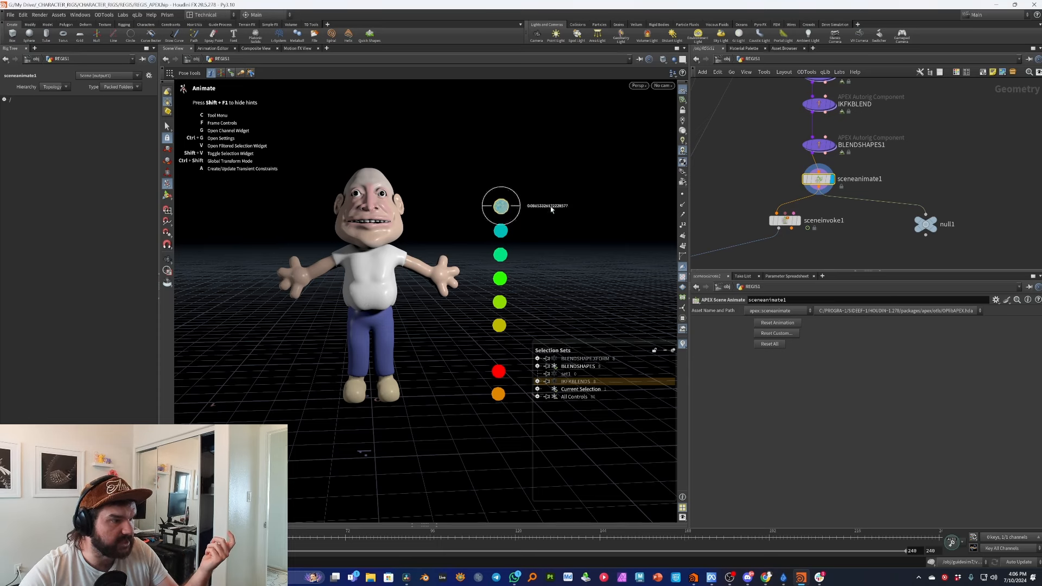
drag(551, 209, 554, 262)
click(500, 234)
click(498, 258)
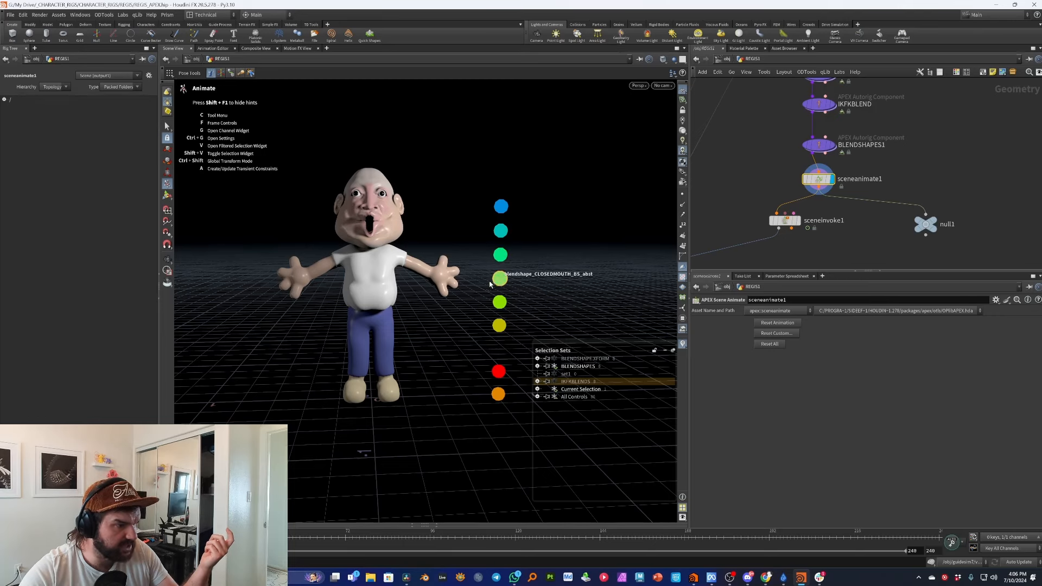
drag(490, 284, 516, 278)
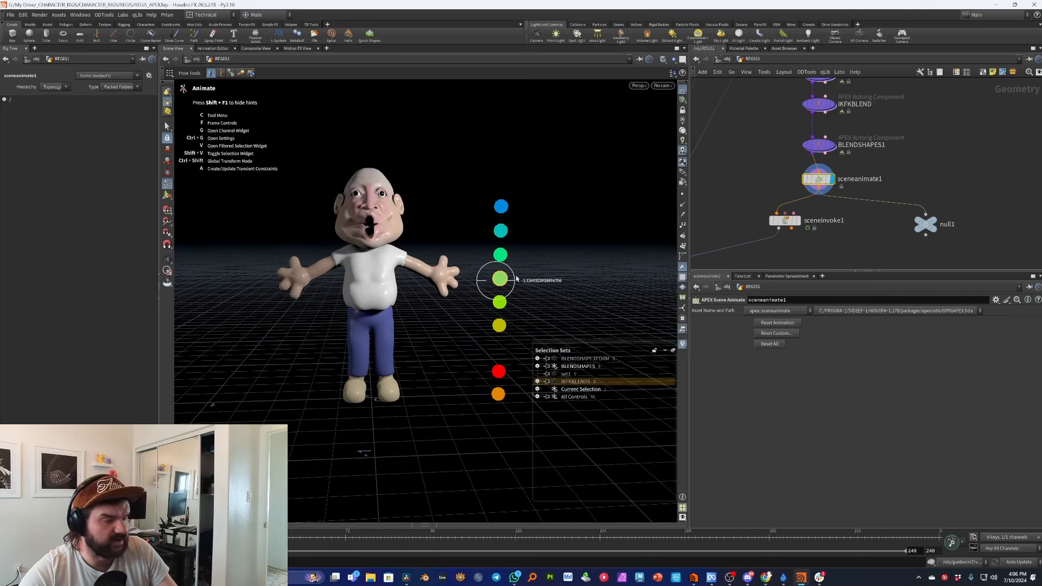
click(600, 268)
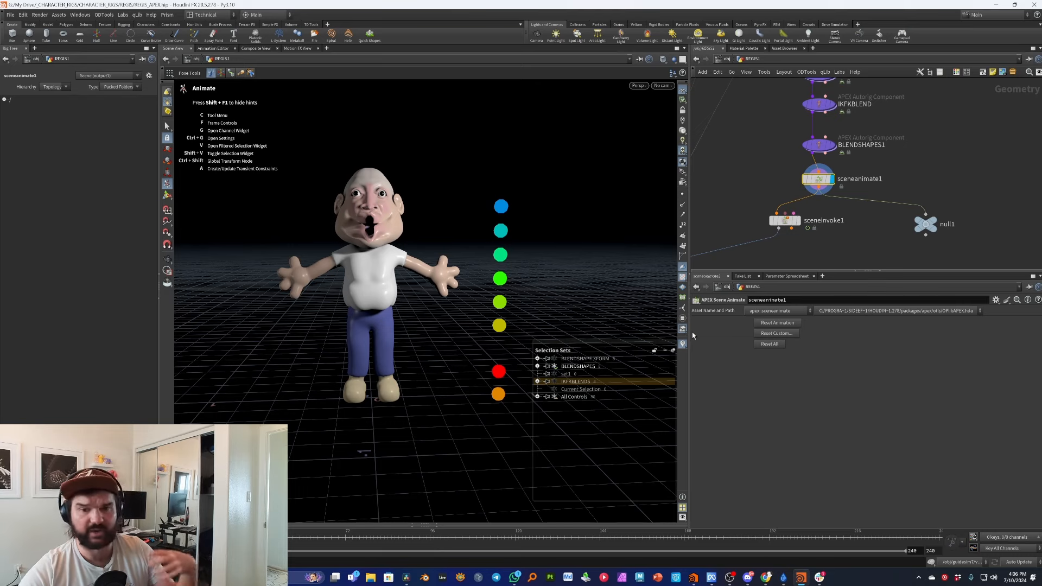
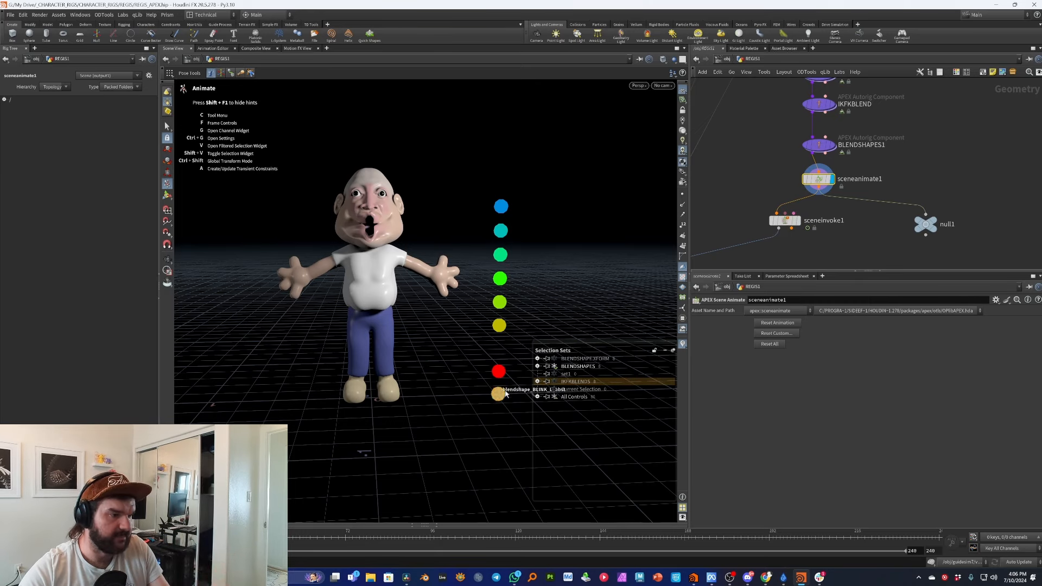
Display the channel widget and reset the three upper blendshape controls (green RRR, teal and blue LIPS) to their default value.
key(g)
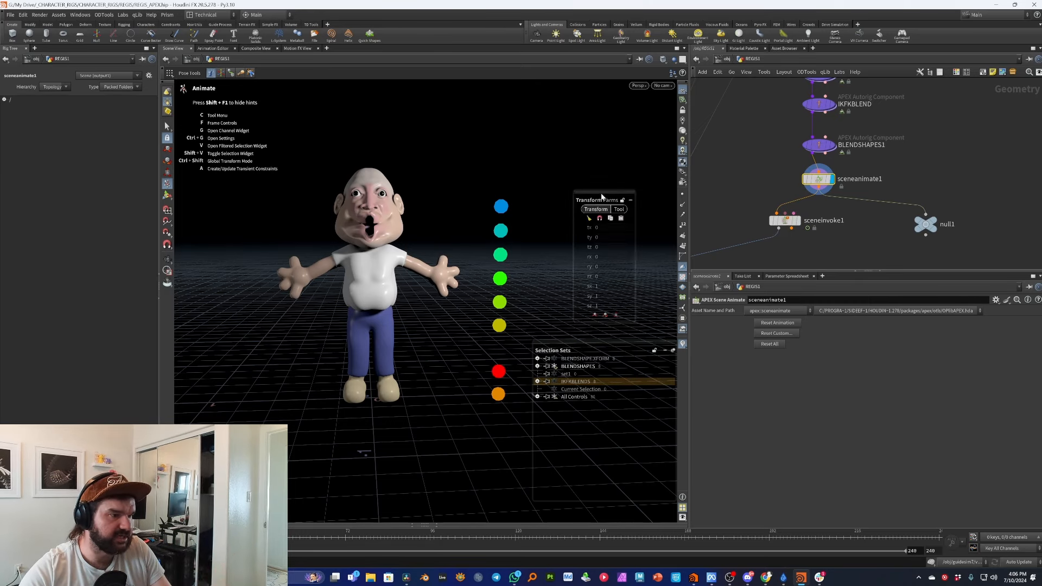
click(501, 206)
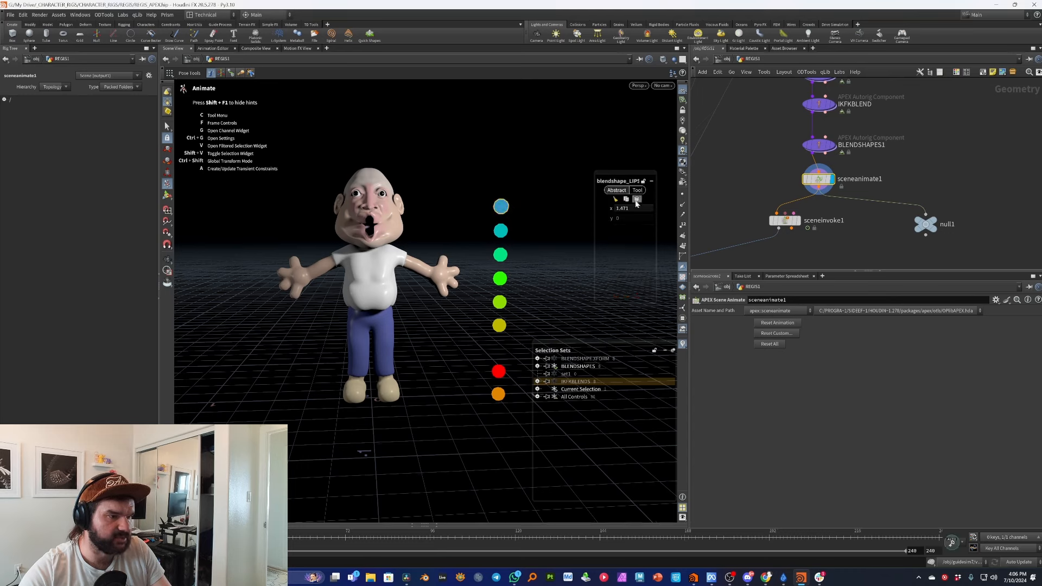
click(500, 255)
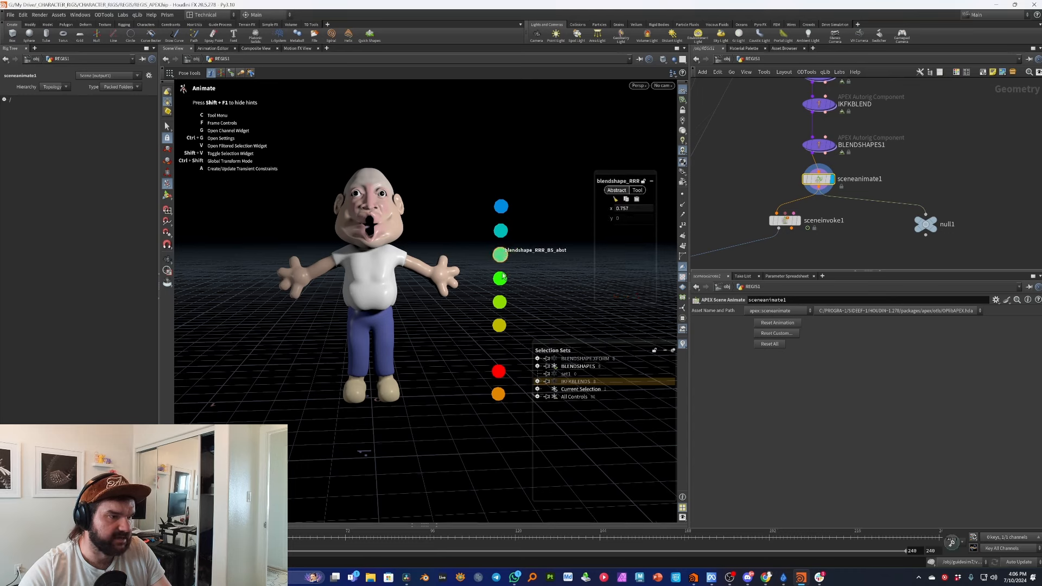
drag(500, 254, 504, 254)
click(616, 200)
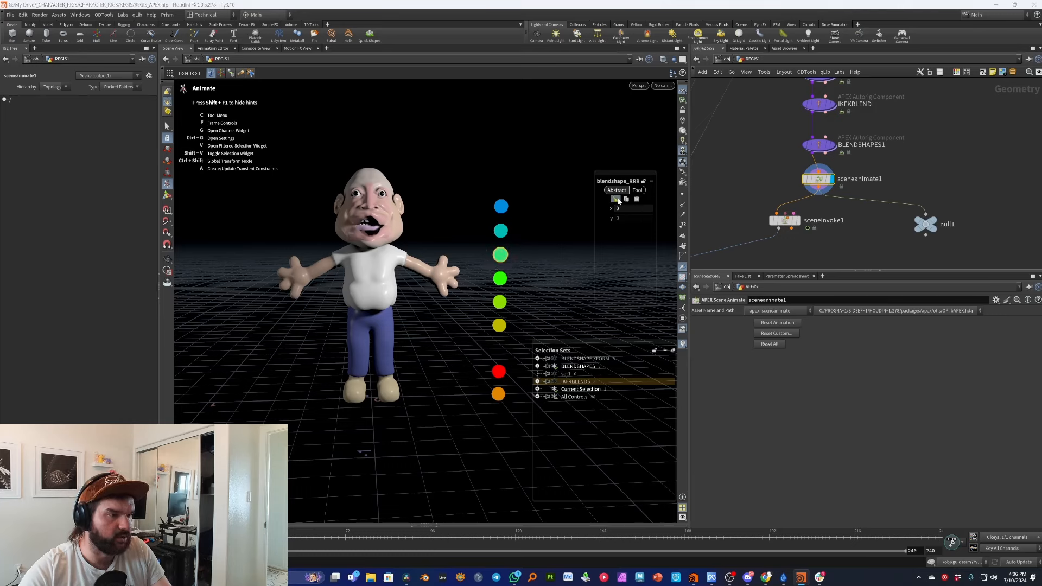
click(505, 232)
click(615, 200)
click(504, 210)
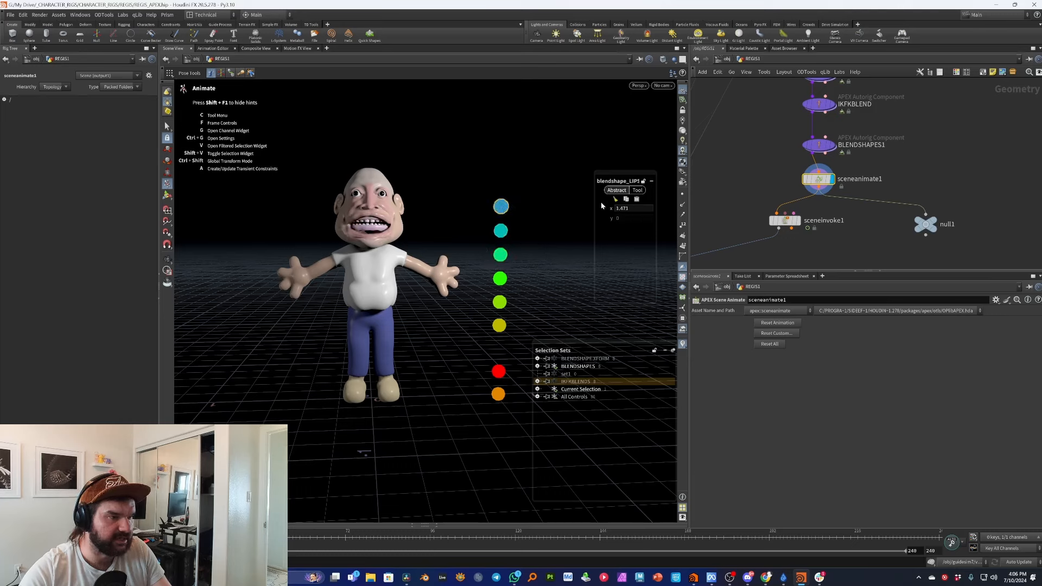
click(615, 200)
Reset the closed-mouth, lime green and yellow smile blendshape controls to 0 and clear the control selection.
click(499, 283)
click(616, 200)
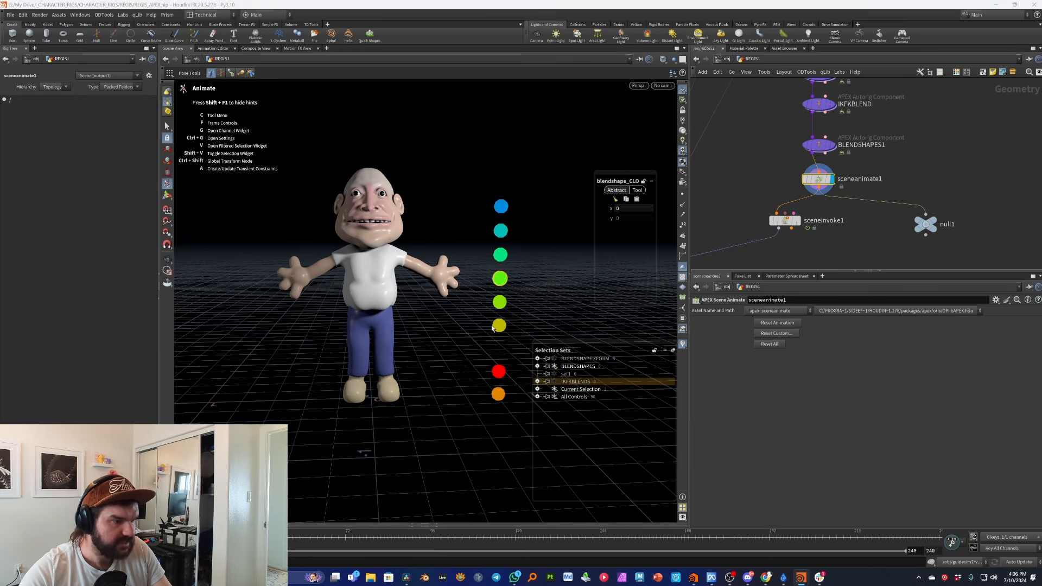
click(506, 305)
click(615, 200)
click(499, 325)
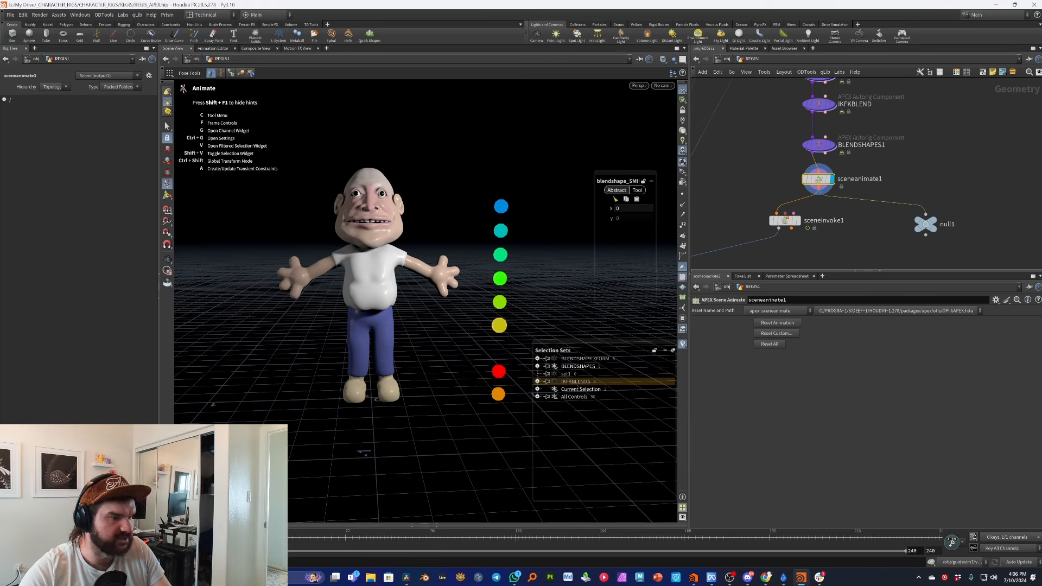
click(615, 200)
click(562, 231)
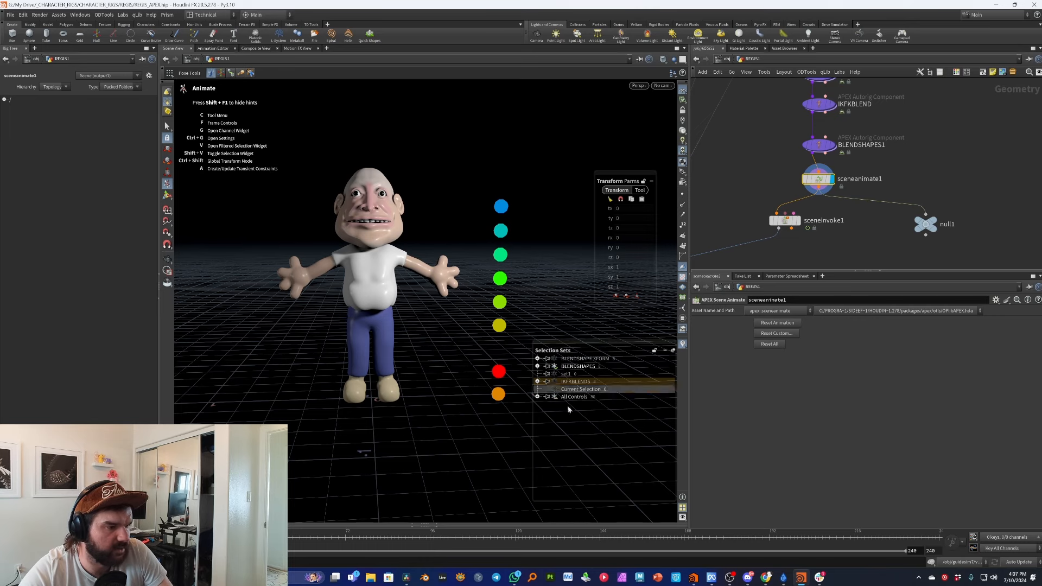
Rename the sceneanimate1 node as SELECTION_SETS.
middle_drag(879, 226, 901, 206)
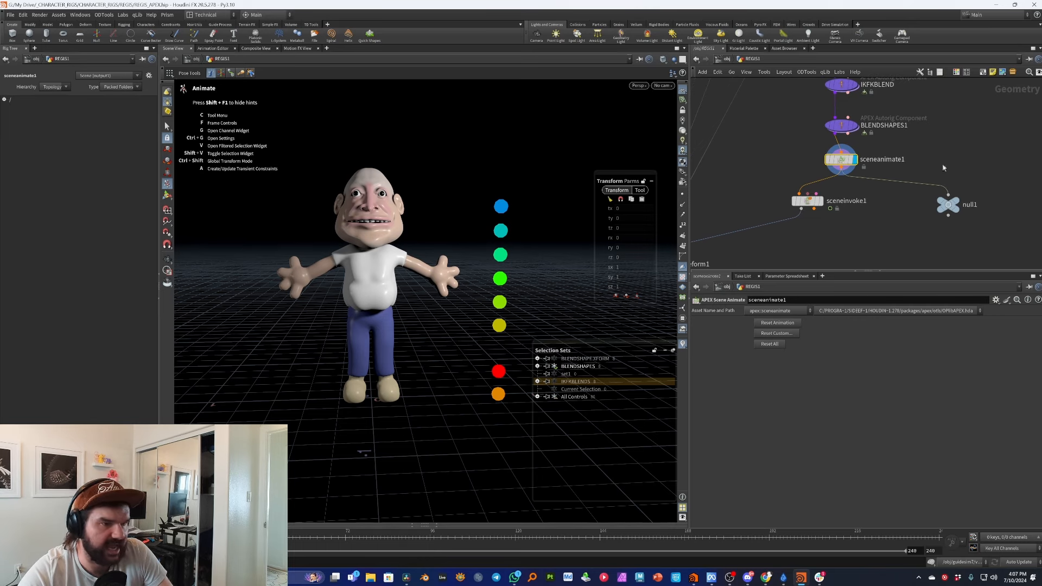
double_click(897, 159)
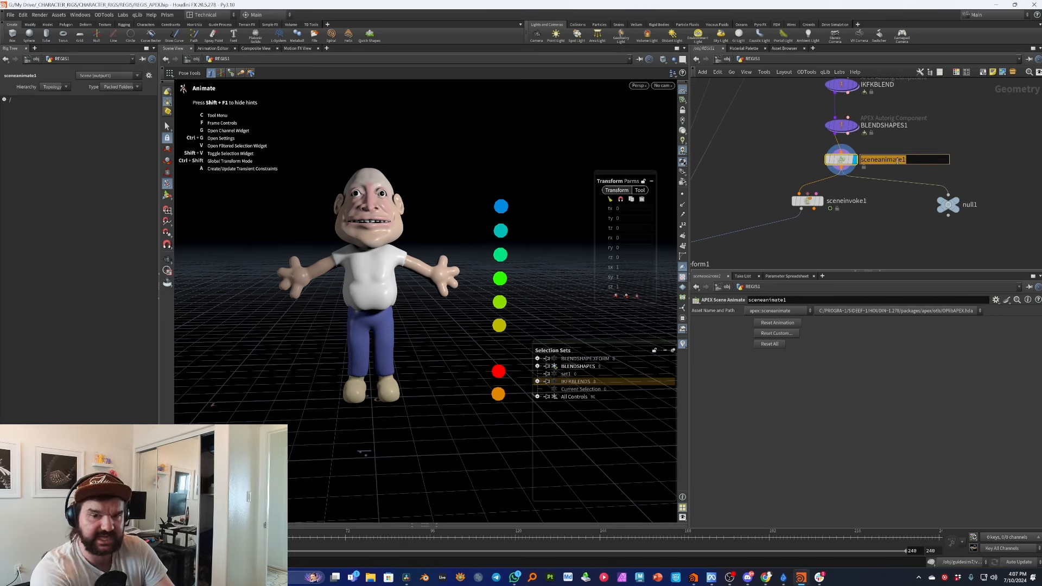
text(S)
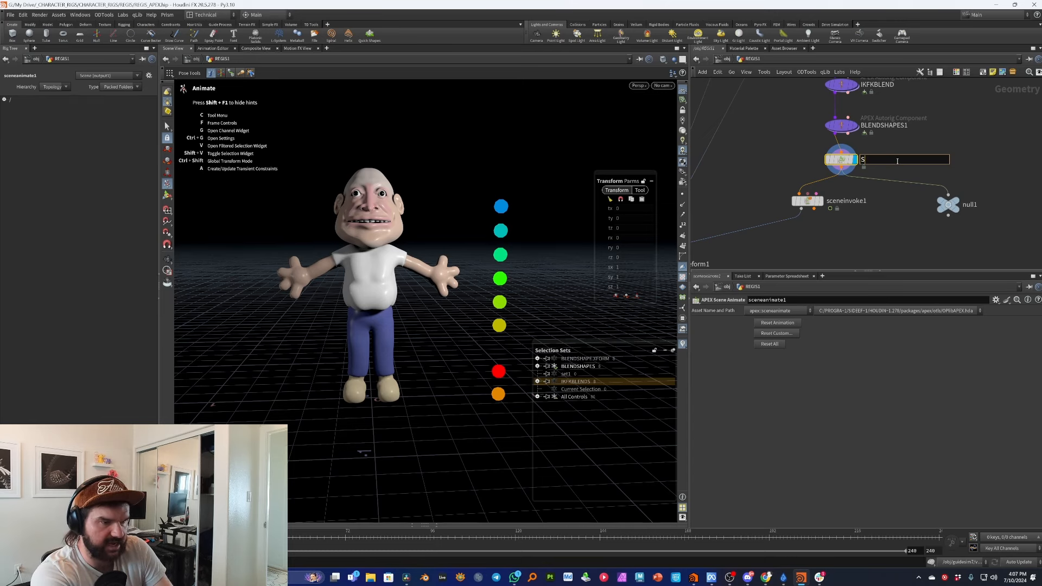
text(ELECTION_SETS)
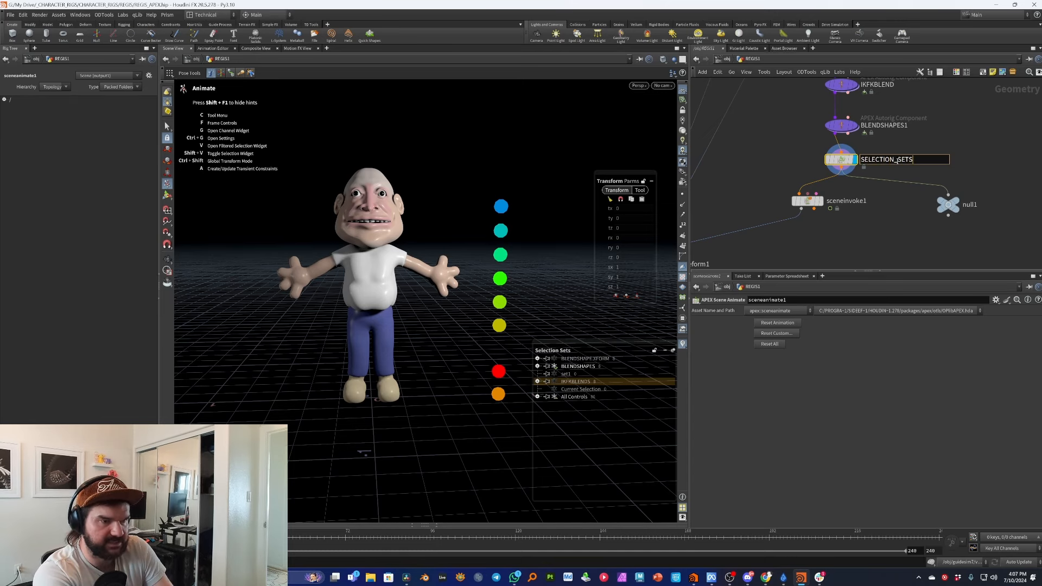
key(Return)
Add an APEX Scene Animate node fed by SELECTION_SETS, place it below and display its output.
click(840, 173)
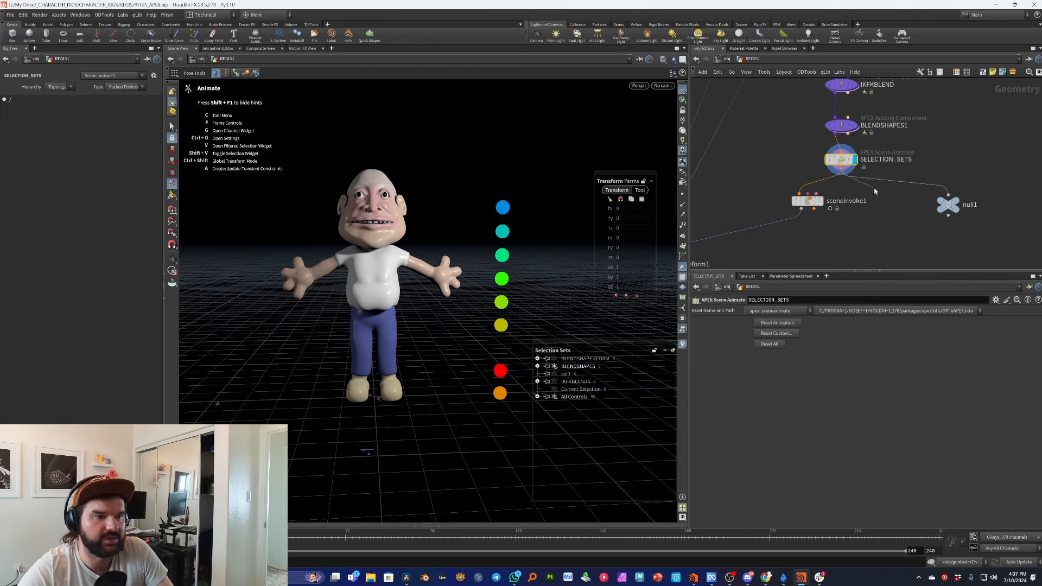
key(Tab)
text(apex scene)
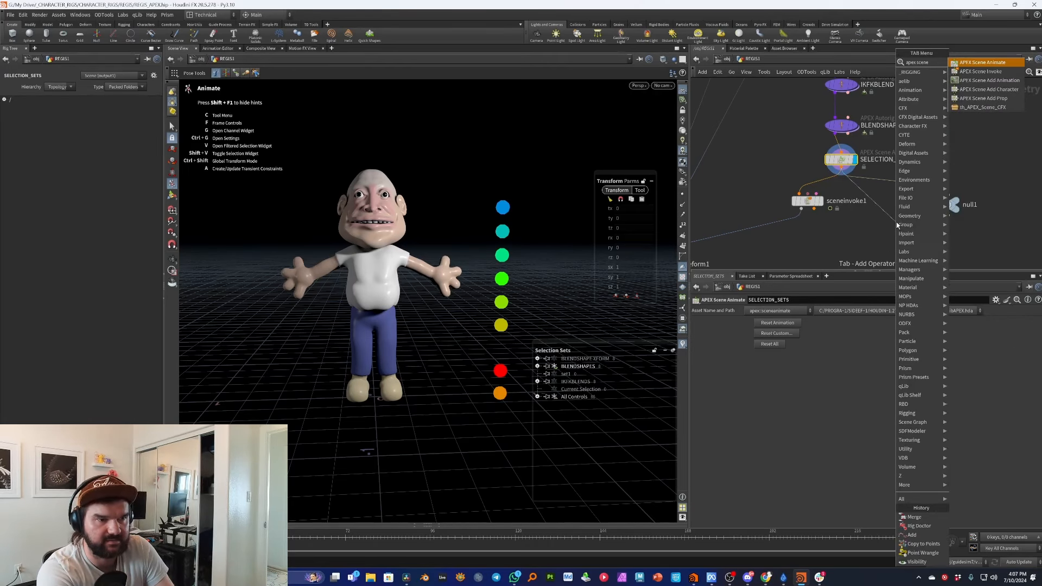
key(Return)
click(895, 222)
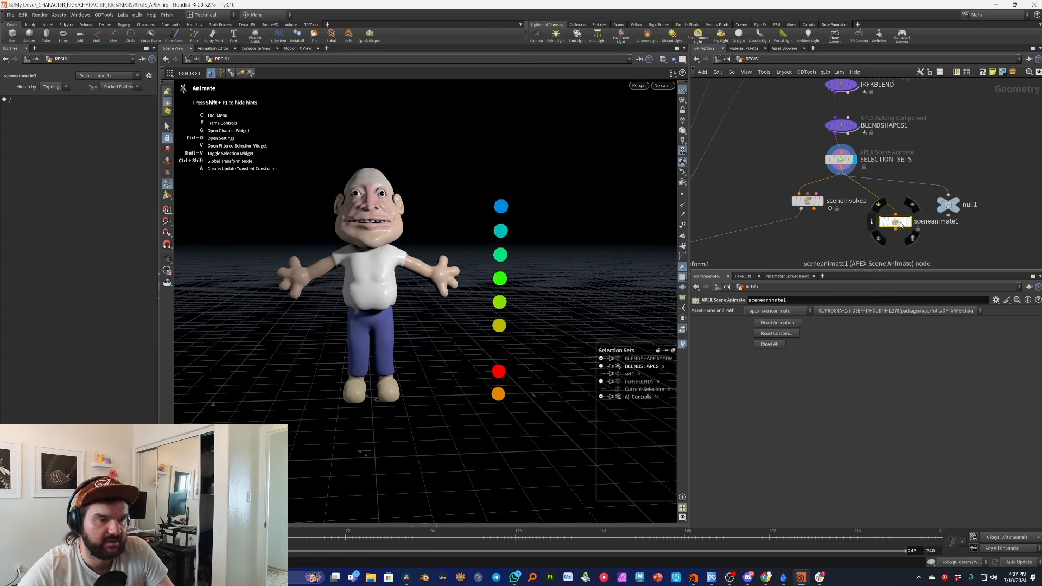
click(911, 206)
drag(897, 222, 862, 239)
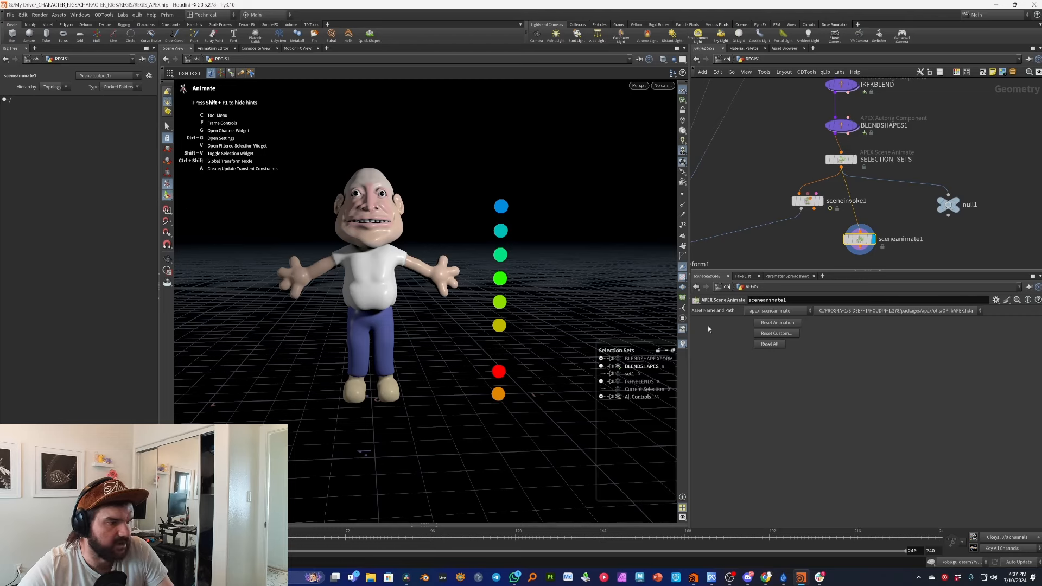
Make all rig controls visible again through the All Controls selection set.
click(620, 397)
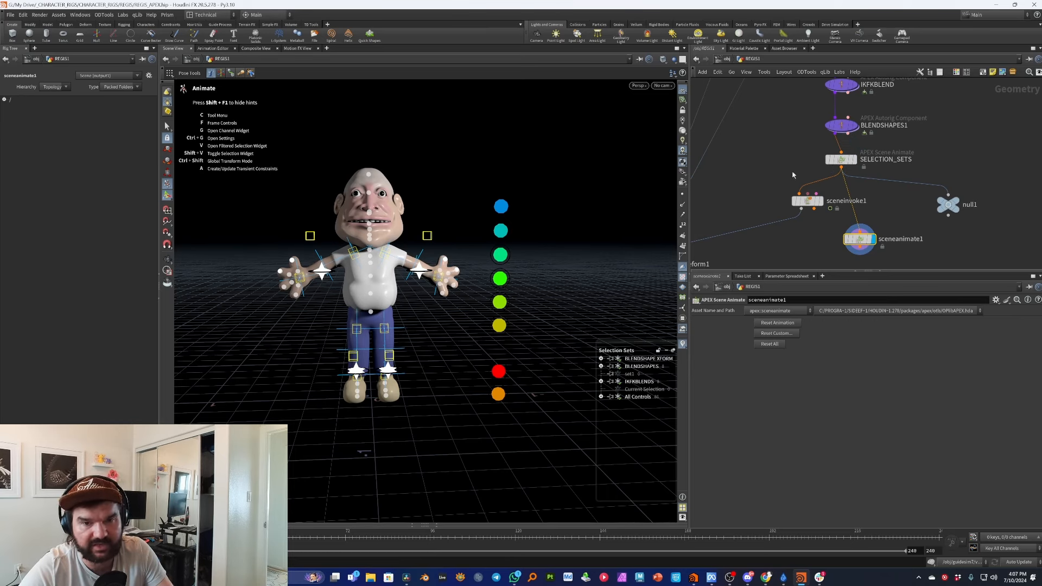
mouse_move(366, 263)
alt+mouse_down()
mouse_move(282, 269)
mouse_move(335, 254)
mouse_move(349, 262)
alt+mouse_up()
key(Return)
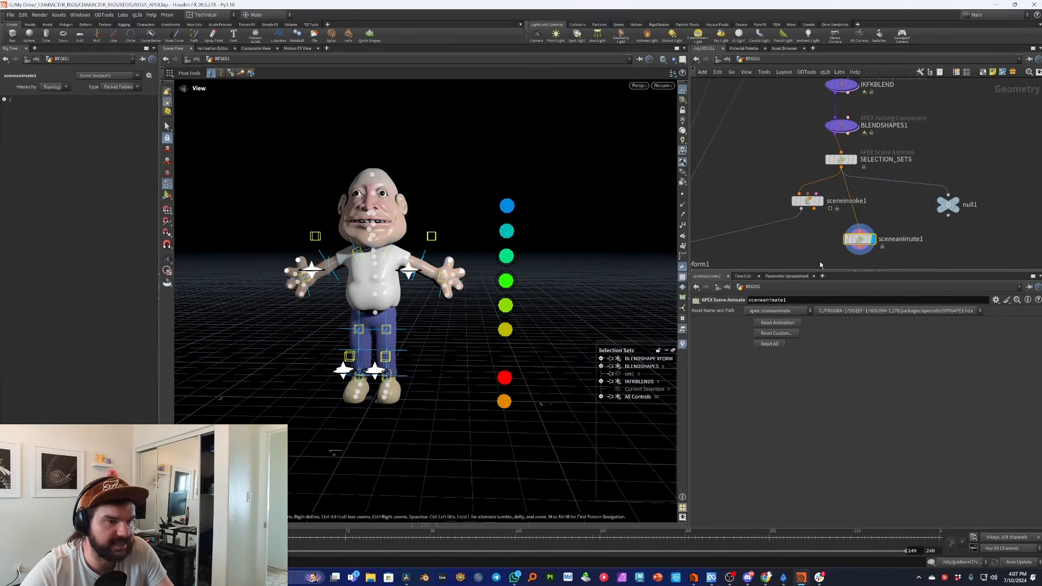
Review the autorig node chain from packfolder1 down to SELECTION_SETS, including the FK_TRANSFORM component.
scroll(911, 141, up, 3)
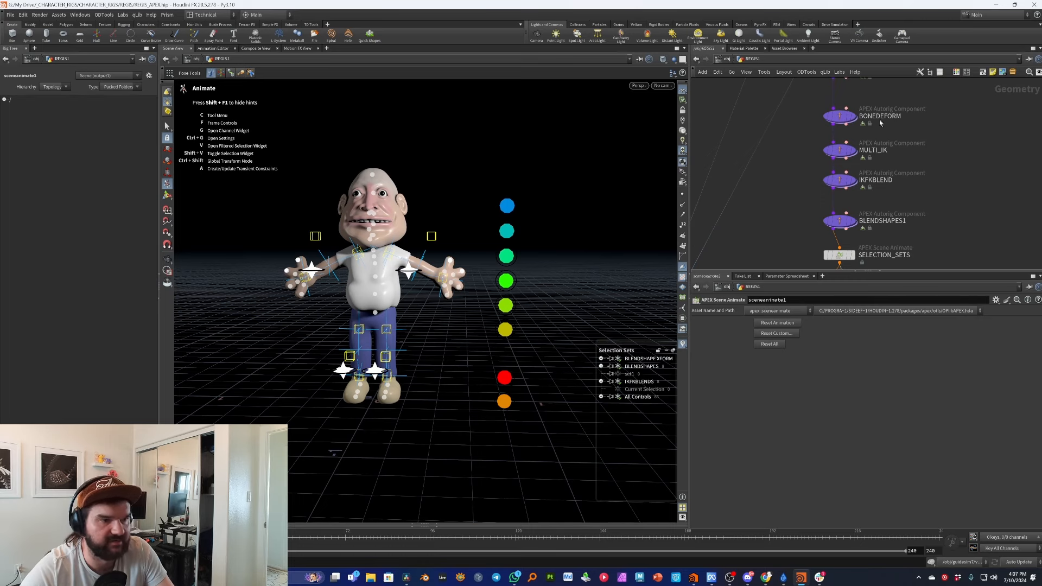
middle_drag(933, 192, 905, 242)
scroll(905, 242, down, 2)
middle_drag(918, 195, 911, 161)
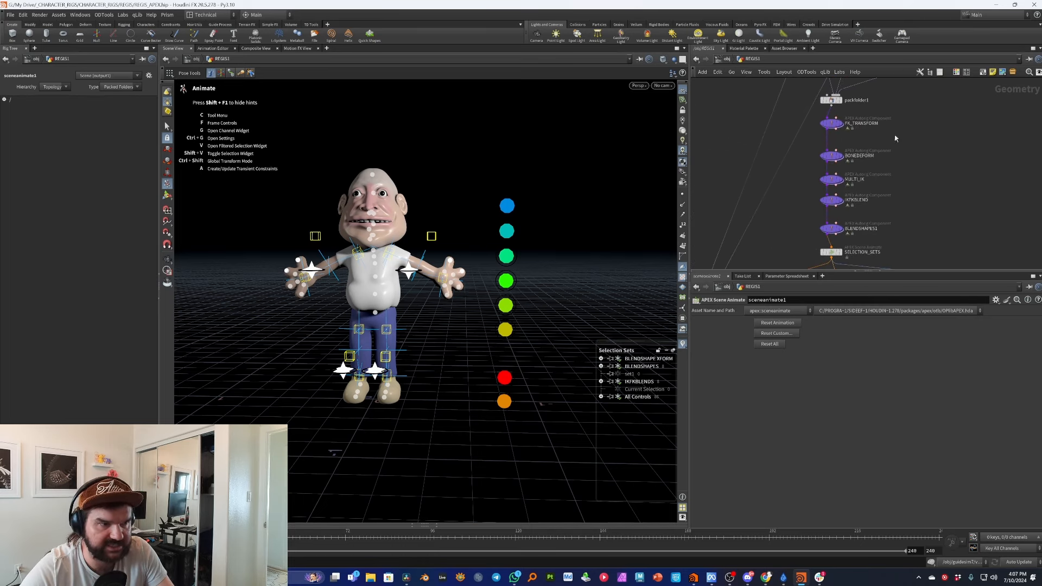
middle_drag(874, 90, 867, 167)
middle_drag(913, 198, 915, 135)
scroll(874, 137, up, 3)
drag(902, 115, 754, 151)
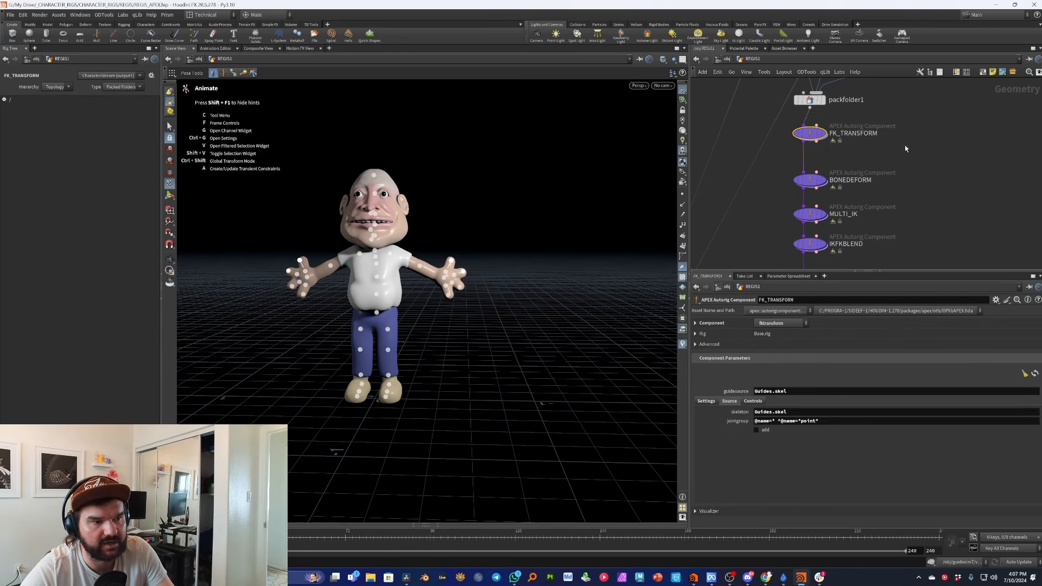
scroll(948, 133, down, 4)
scroll(950, 179, up, 3)
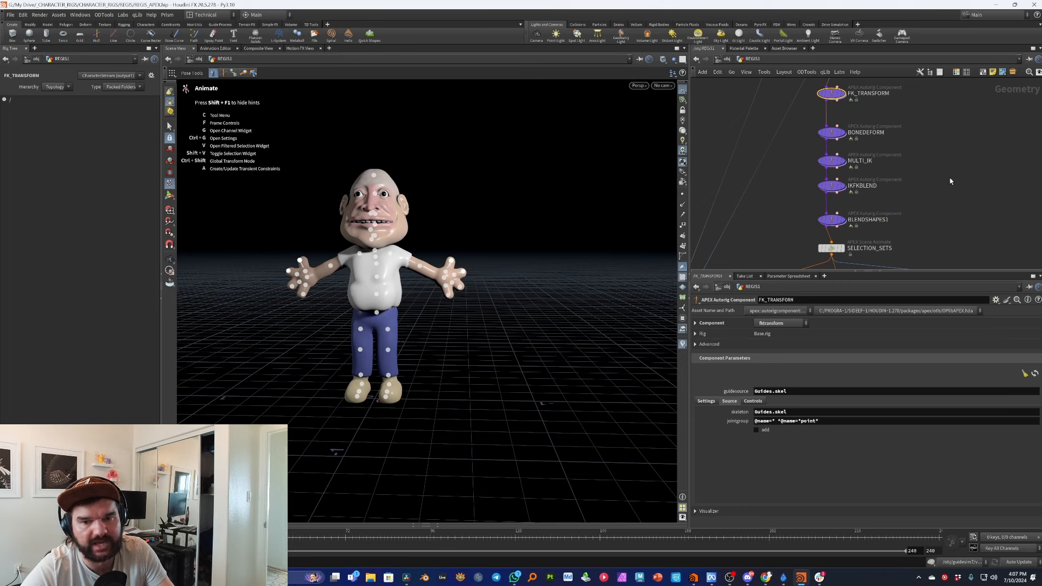
scroll(933, 144, down, 3)
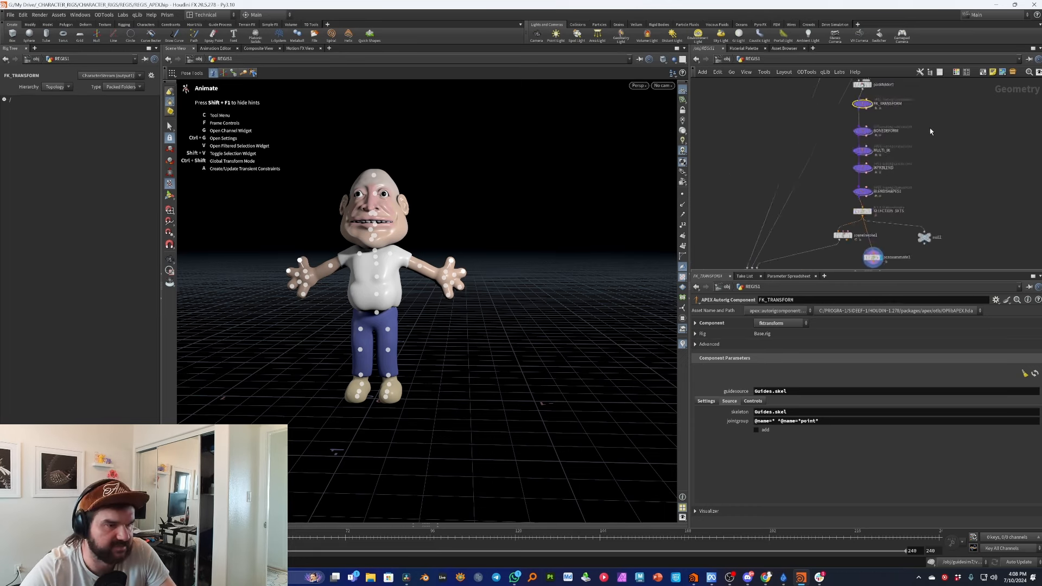
scroll(911, 257, up, 3)
Align the sceneanimate1 node directly beneath SELECTION_SETS and test the rig by lowering the character's hip control.
click(867, 223)
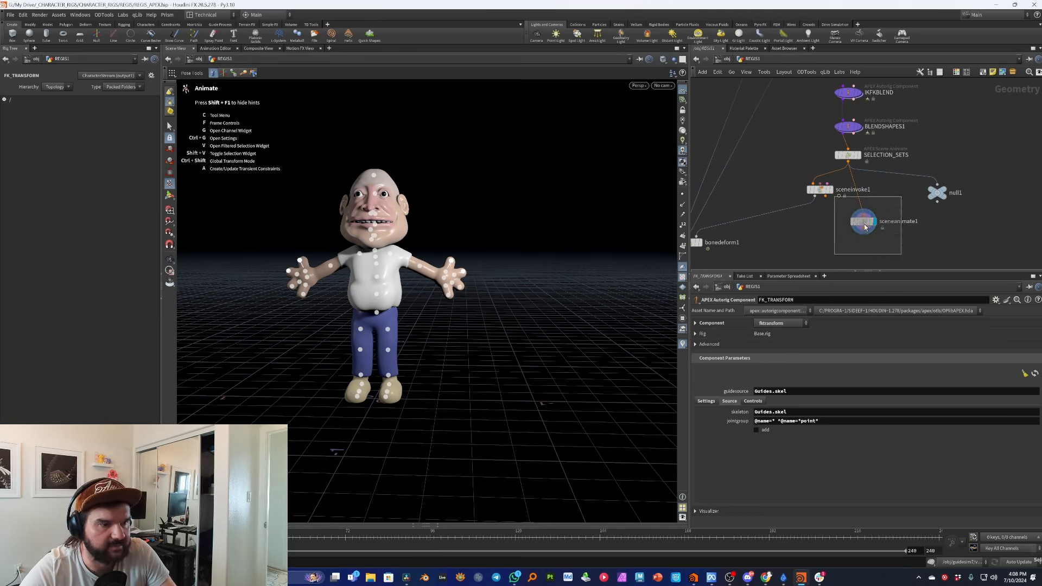
drag(866, 226, 852, 226)
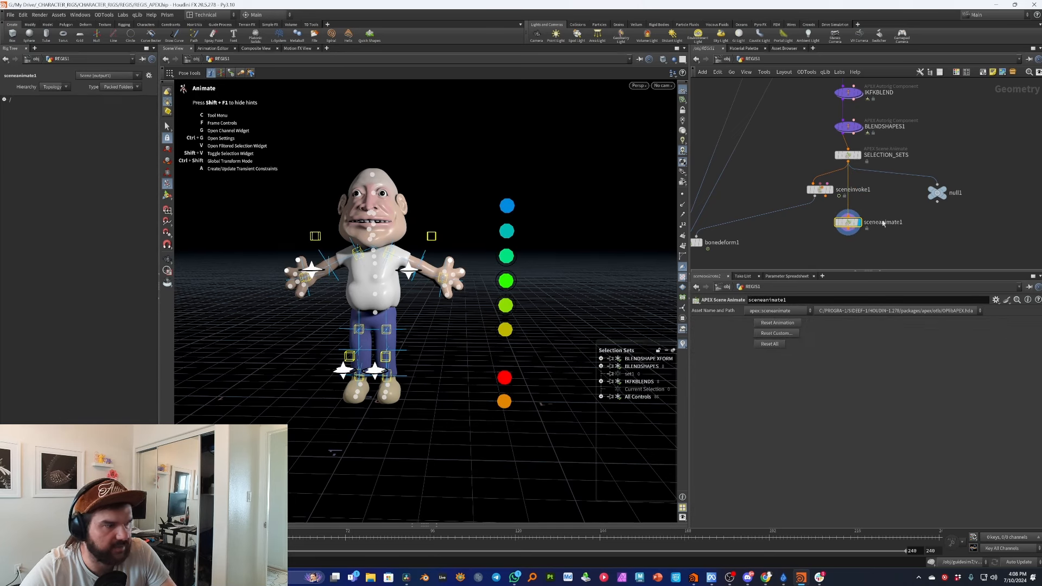
mouse_move(581, 246)
alt+mouse_down()
mouse_move(567, 239)
mouse_move(588, 236)
alt+mouse_up()
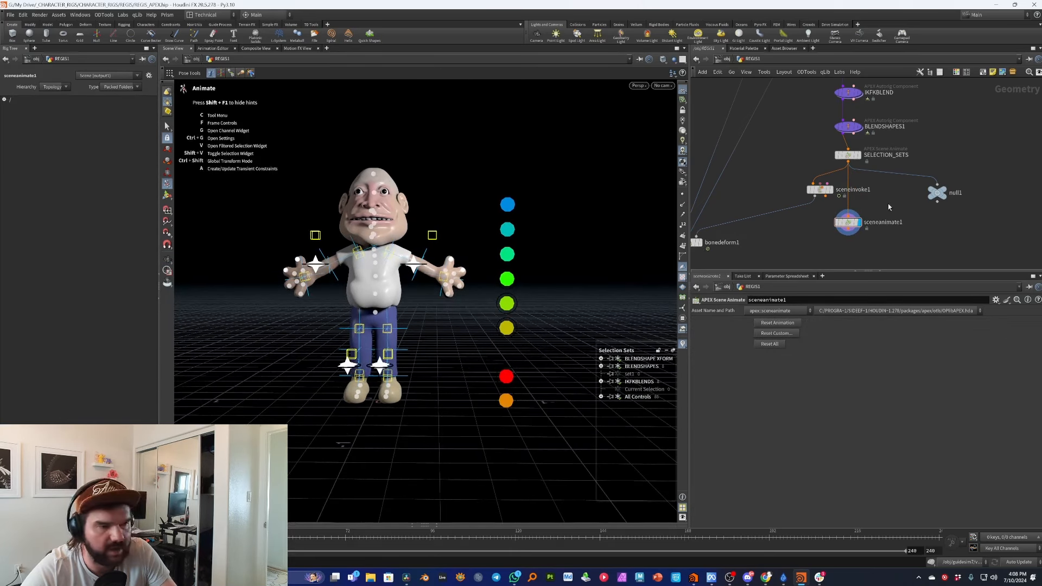
click(376, 314)
drag(376, 315, 375, 337)
Insert an APEX Configure Controls node between BLENDSHAPES1 and SELECTION_SETS and display its output.
middle_drag(910, 199, 908, 241)
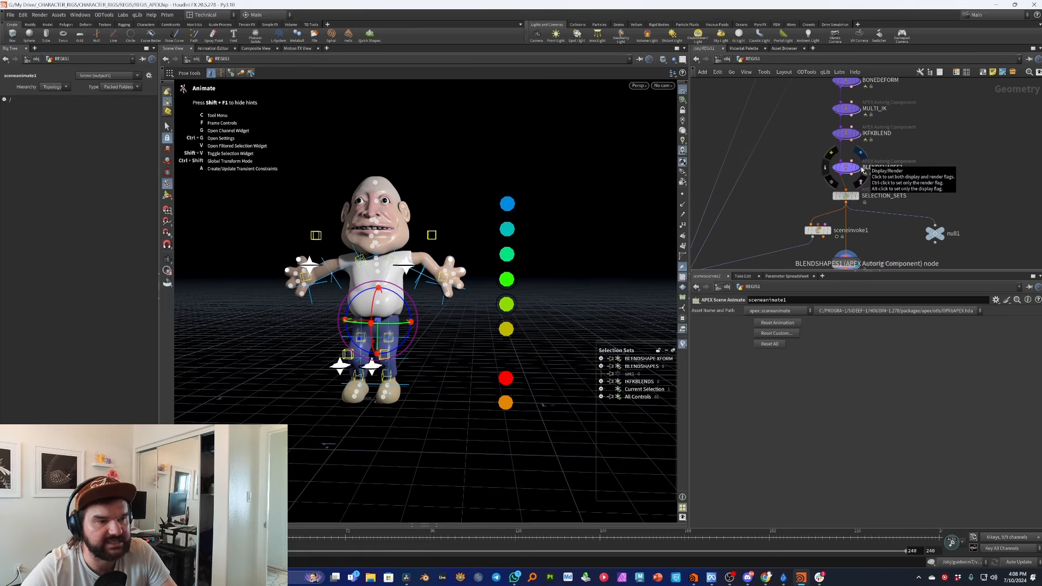
click(850, 171)
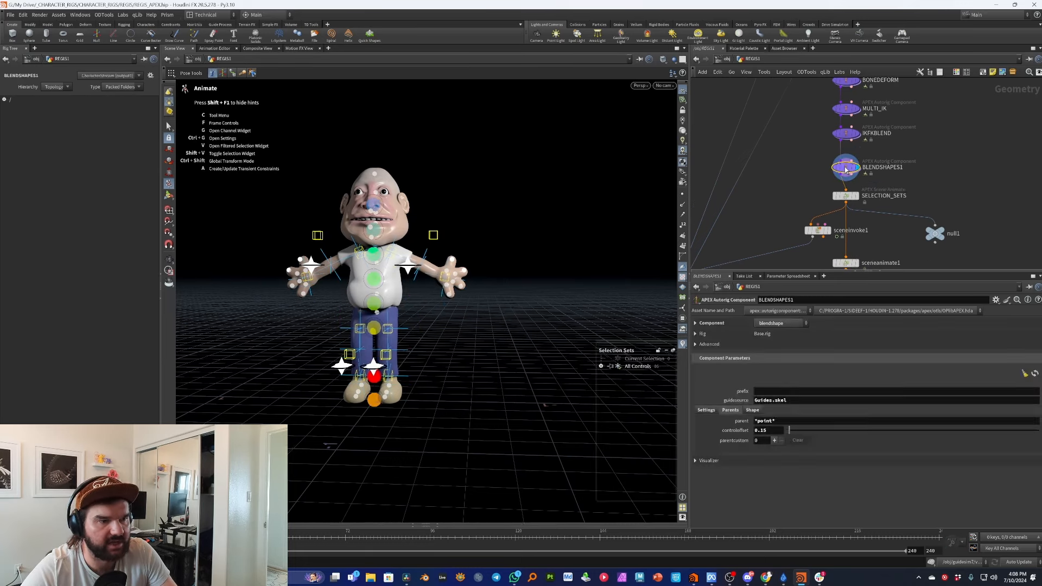
middle_drag(849, 201, 850, 151)
click(846, 147)
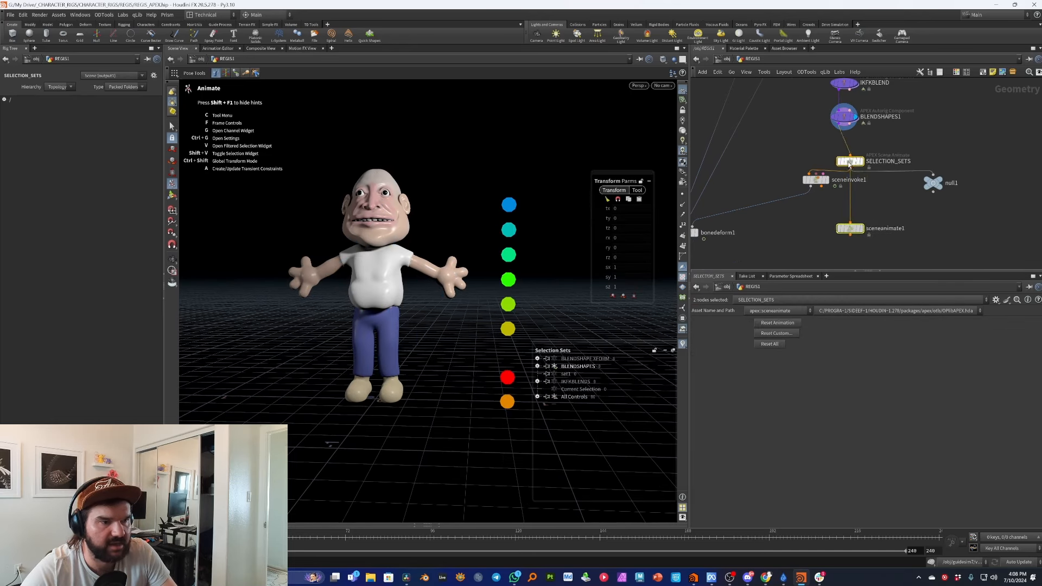
key(Tab)
text(apex con)
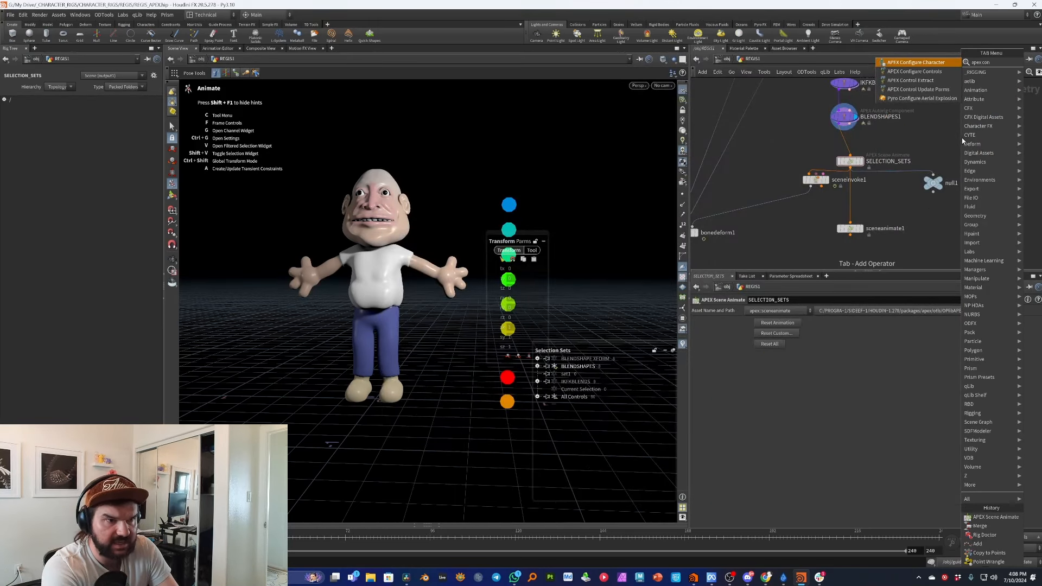
key(Return)
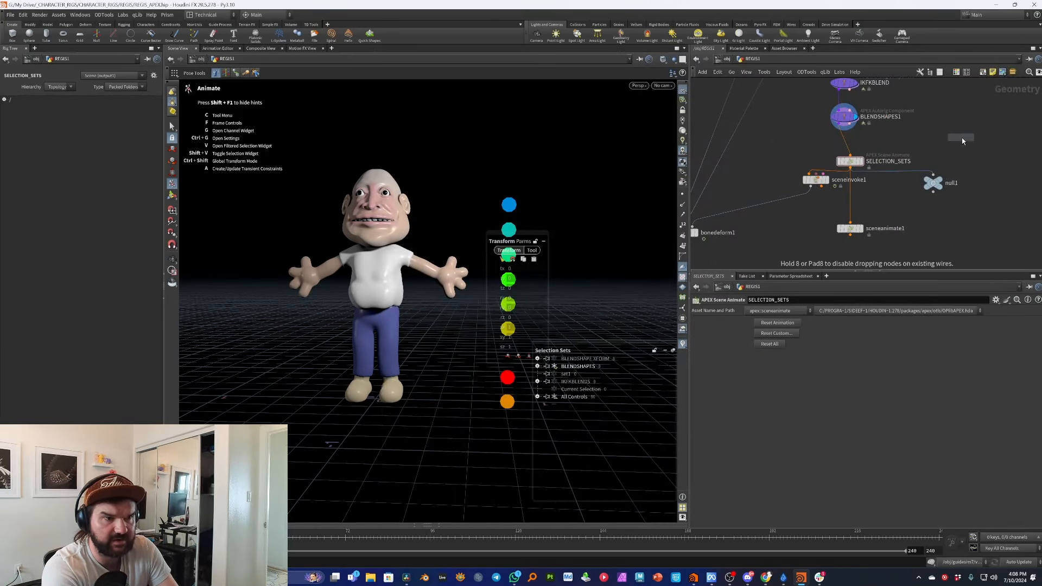
click(962, 141)
drag(960, 141, 855, 144)
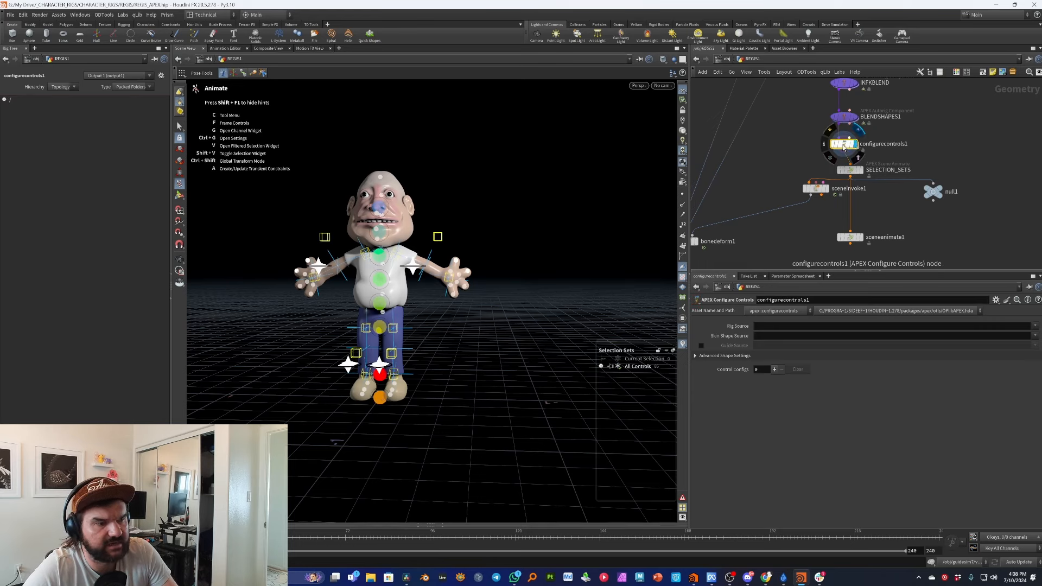
Set the configure controls node's Rig Source to /Base.rig and its Skin Shape Source to /Base.shp.
click(1035, 326)
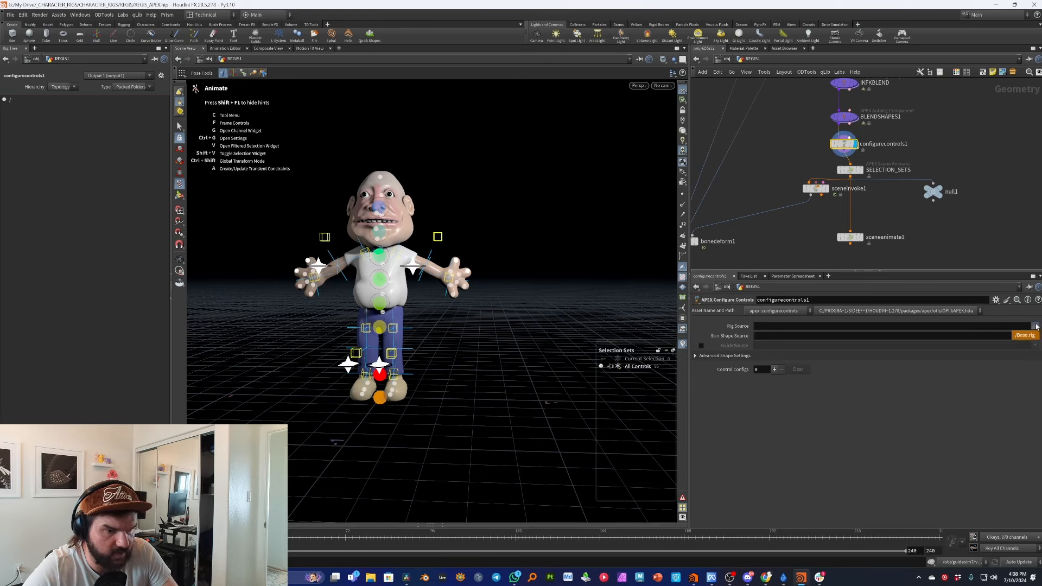
click(1031, 336)
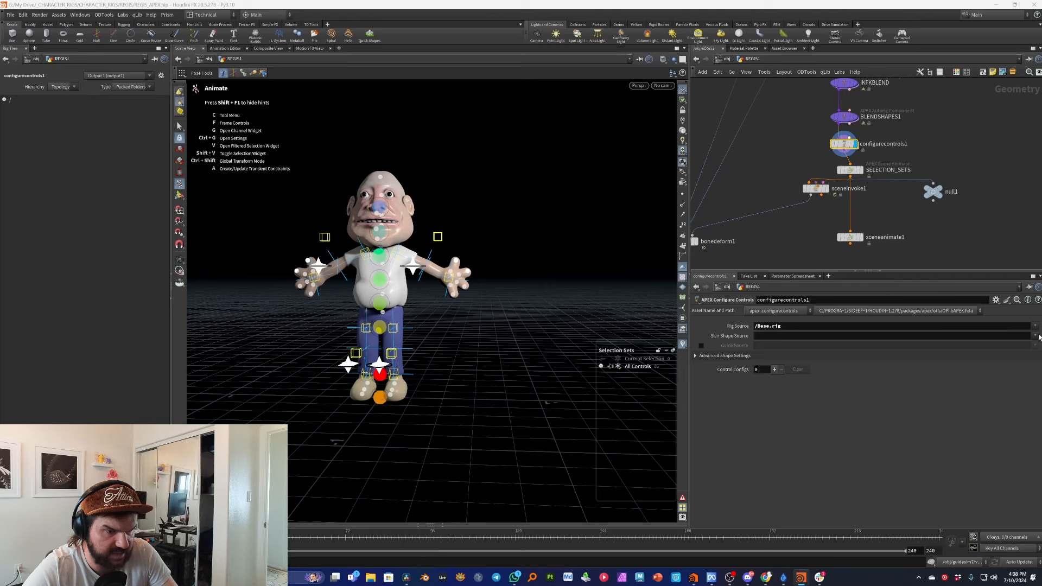
click(1034, 336)
click(1031, 346)
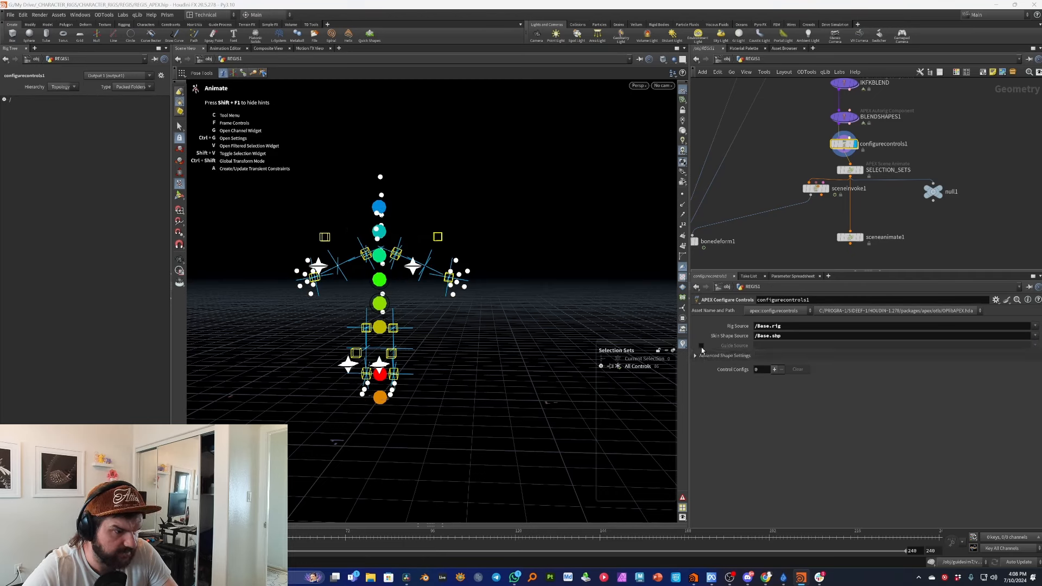
Enable the configure controls node's Guide Source and set it to /Guides.skel.
click(701, 346)
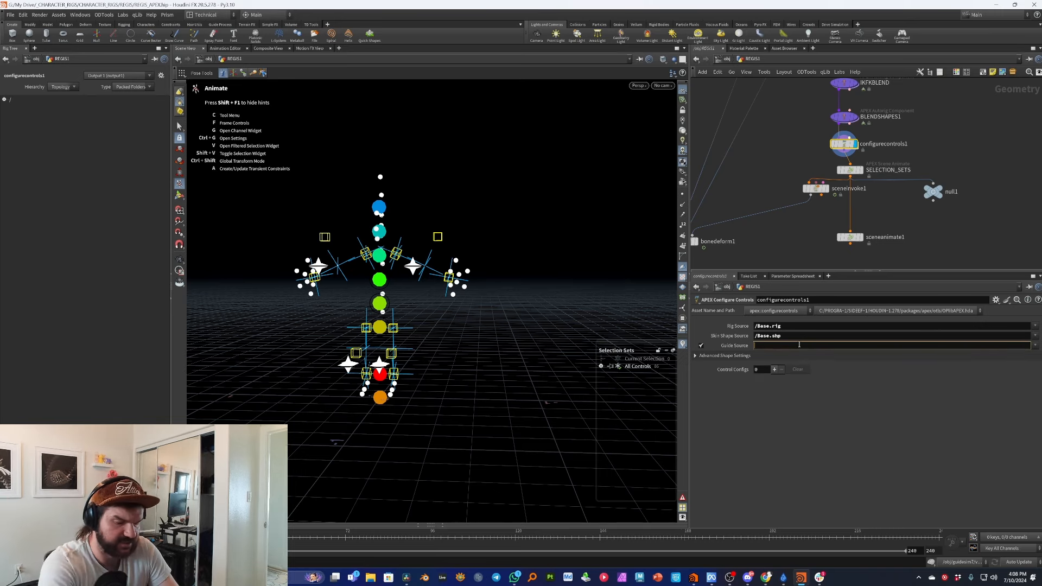
click(798, 345)
text(/Guides.skel)
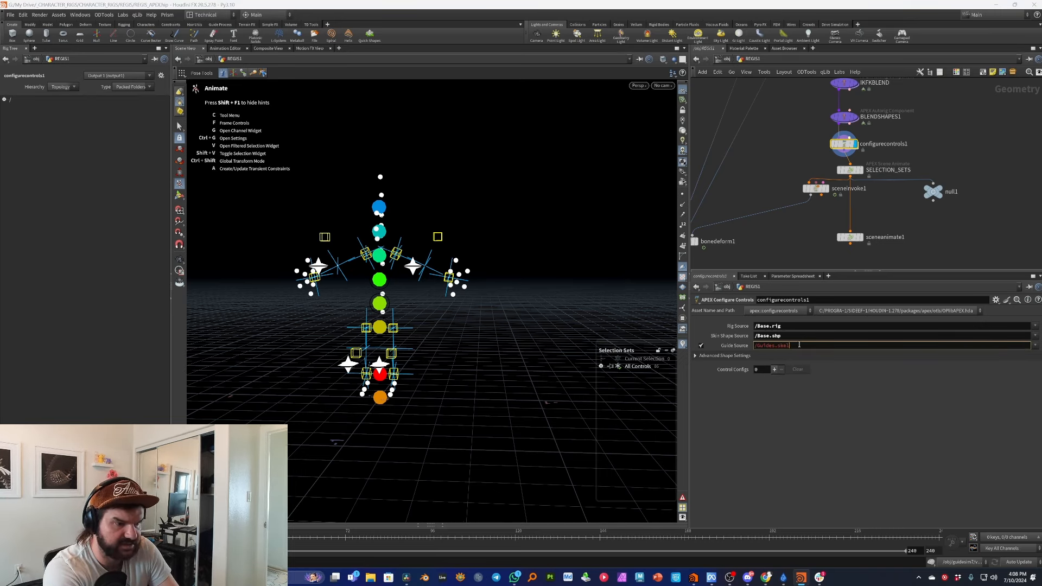
key(Return)
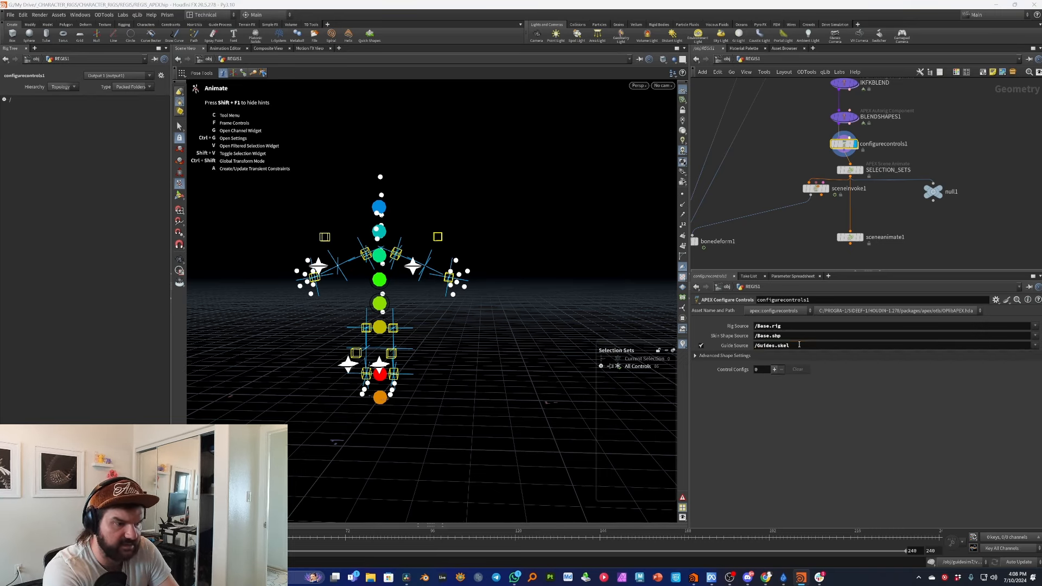
Add a control config with shape override enabled and set its control group to R_elbow*.
click(775, 369)
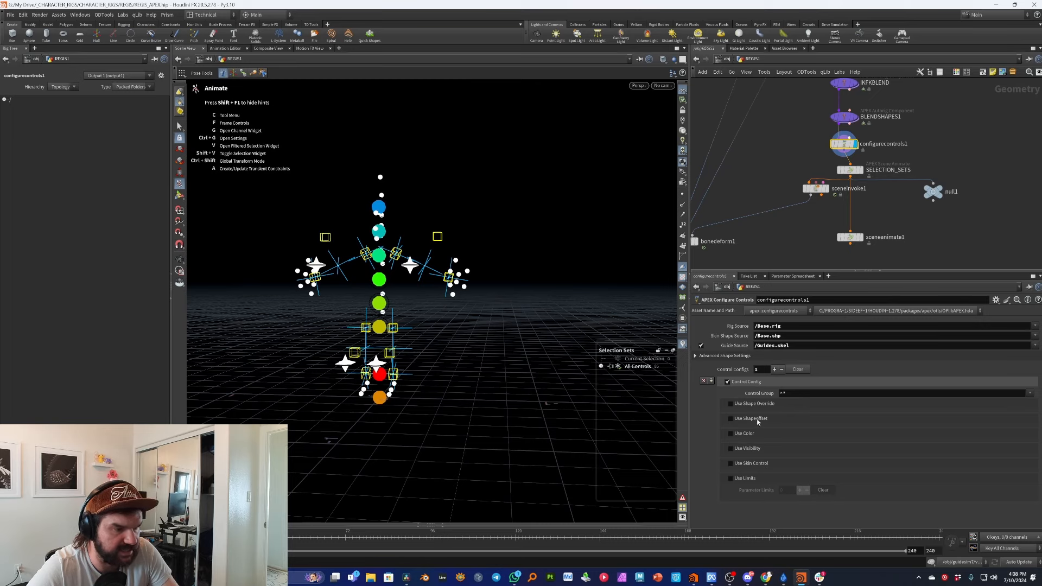
click(730, 404)
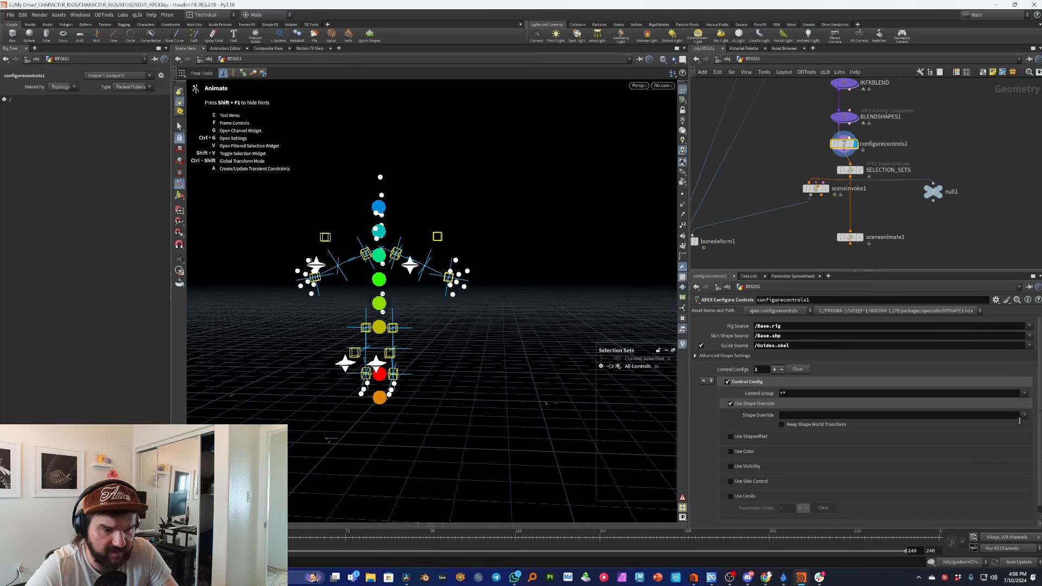
click(1023, 416)
click(1024, 416)
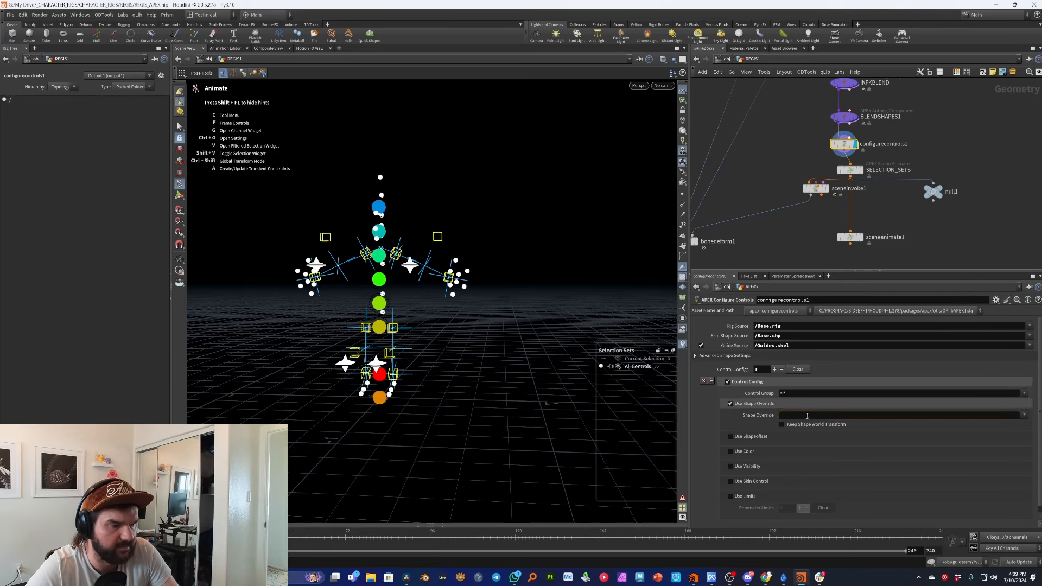
double_click(804, 394)
text(R_elb)
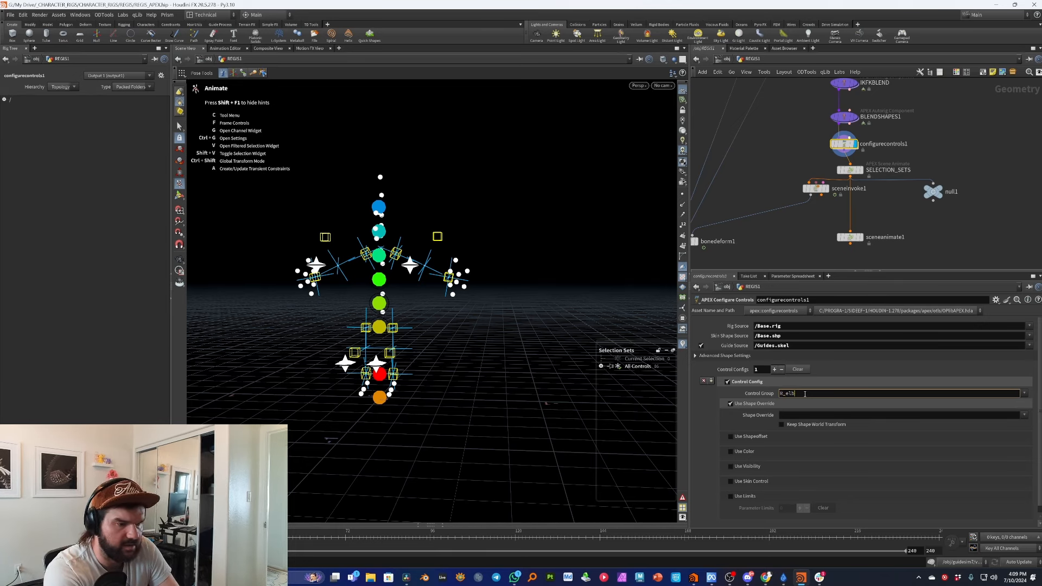
text(ow*)
key(Tab)
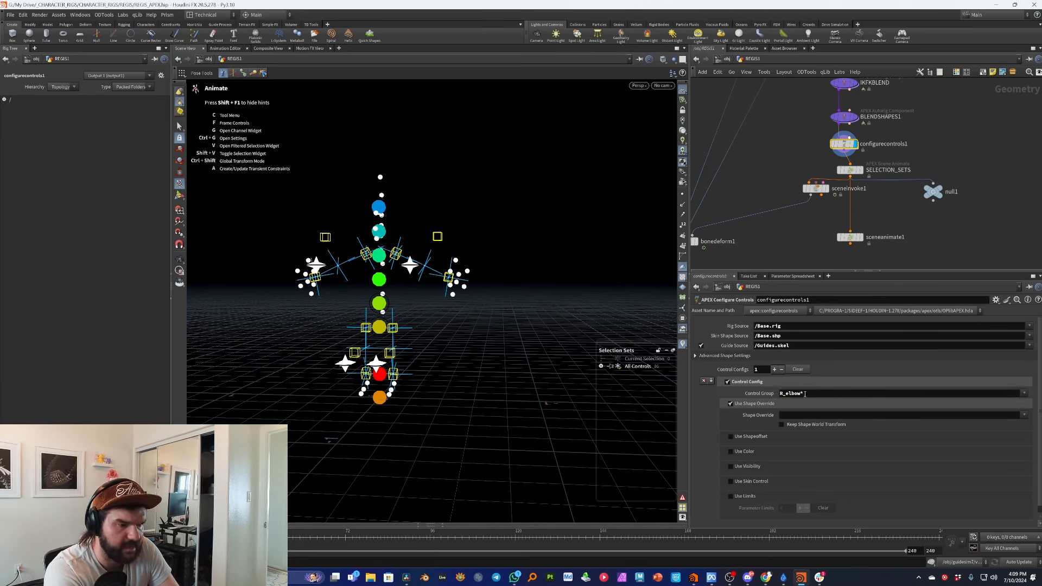
Set the R_elbow* config's shape override to cone and try out the elbow control on the character.
click(1023, 415)
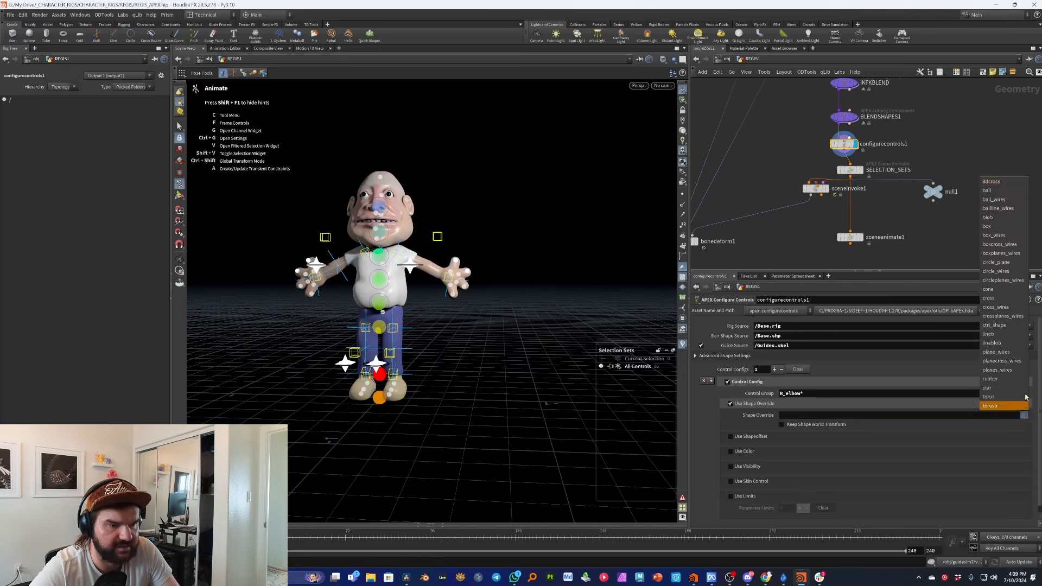
click(1001, 291)
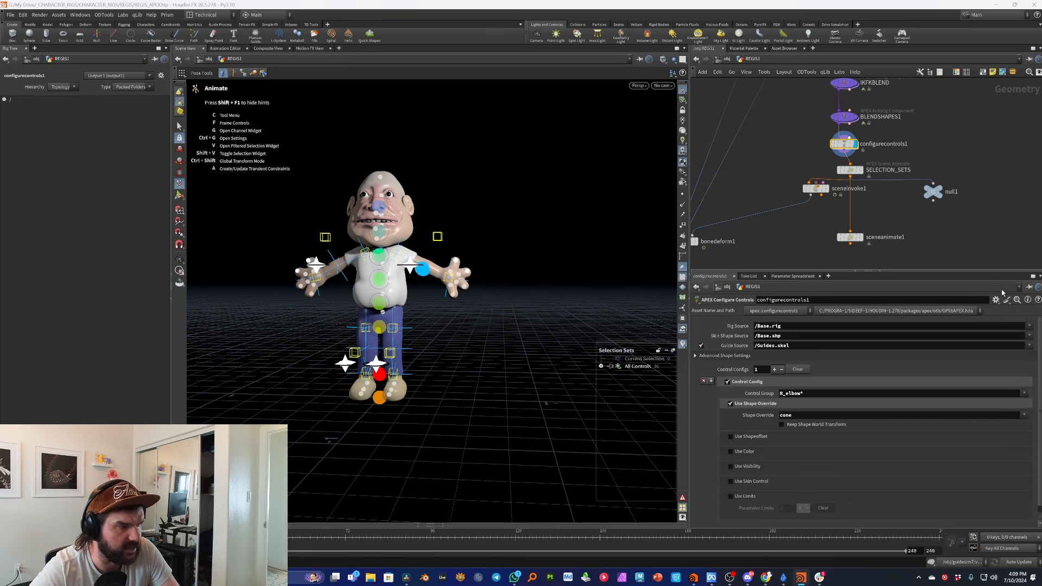
alt+drag(345, 261, 466, 278)
click(466, 278)
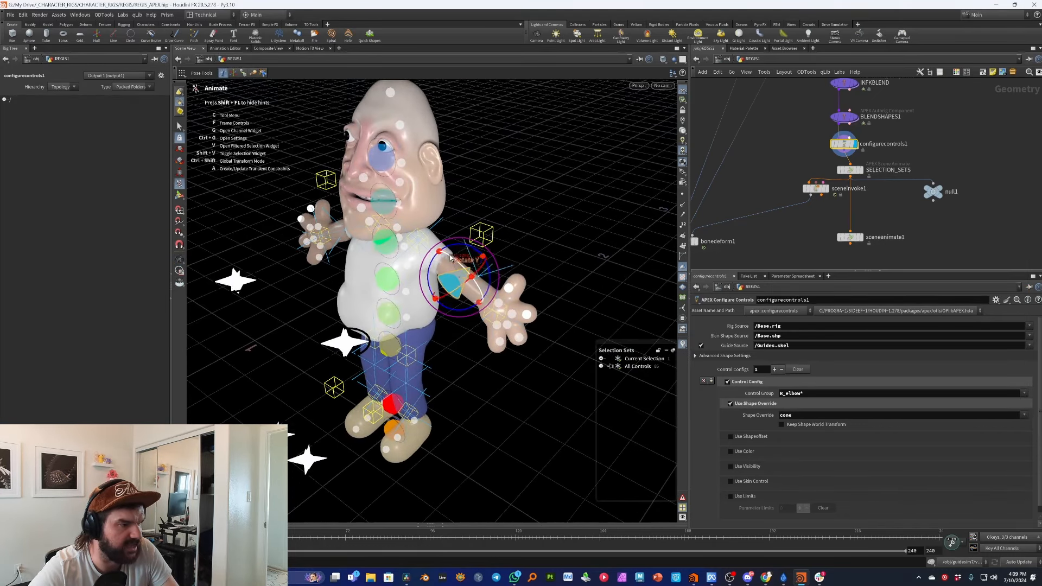
mouse_move(462, 278)
mouse_down()
mouse_move(457, 287)
mouse_move(518, 242)
mouse_up()
alt+right_drag(519, 242, 480, 239)
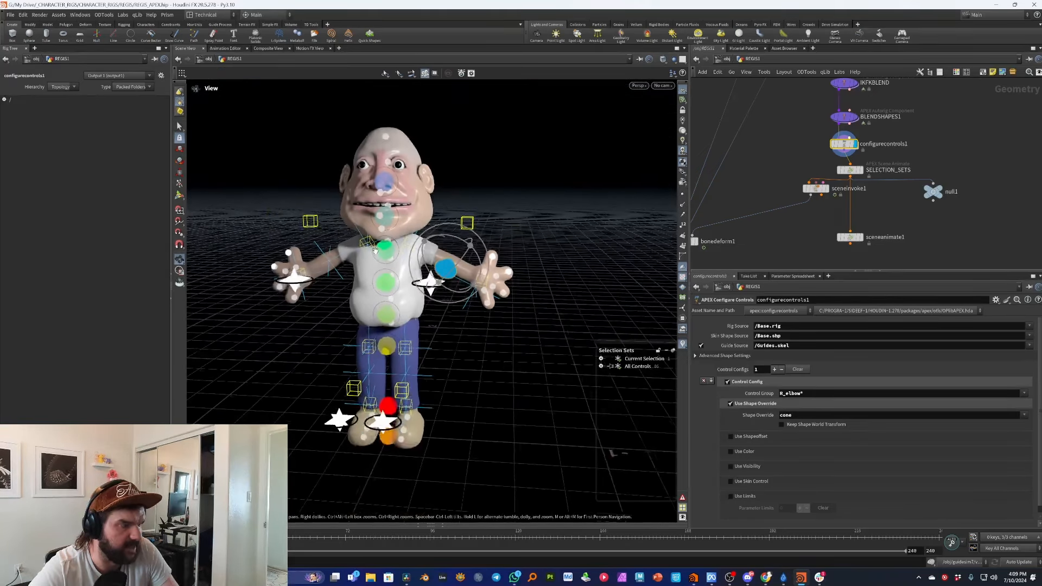
alt+drag(481, 238, 413, 270)
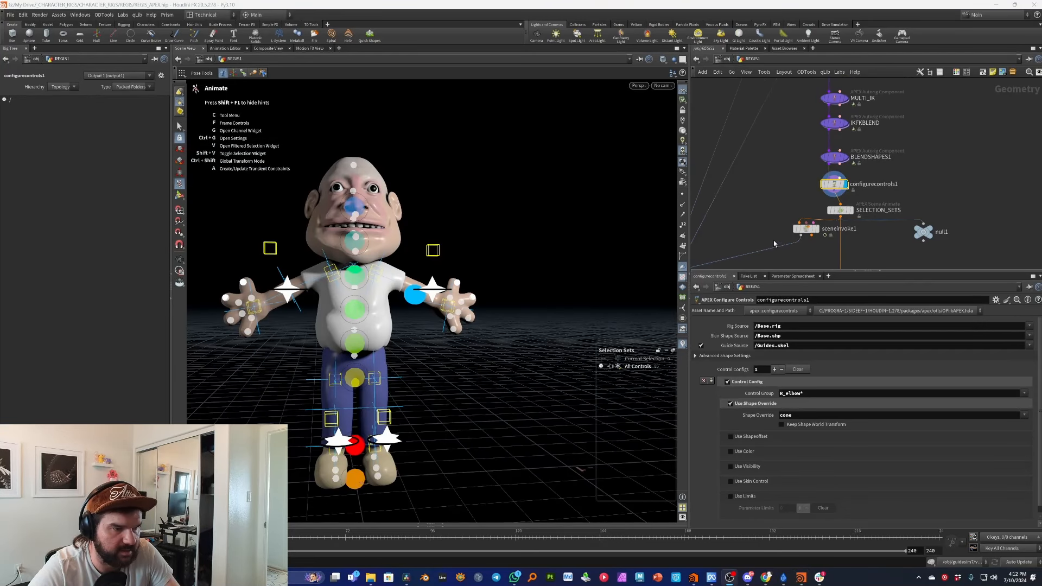
Insert another control config before the elbow config and set its control group to *finger*.
click(711, 381)
drag(842, 394, 501, 389)
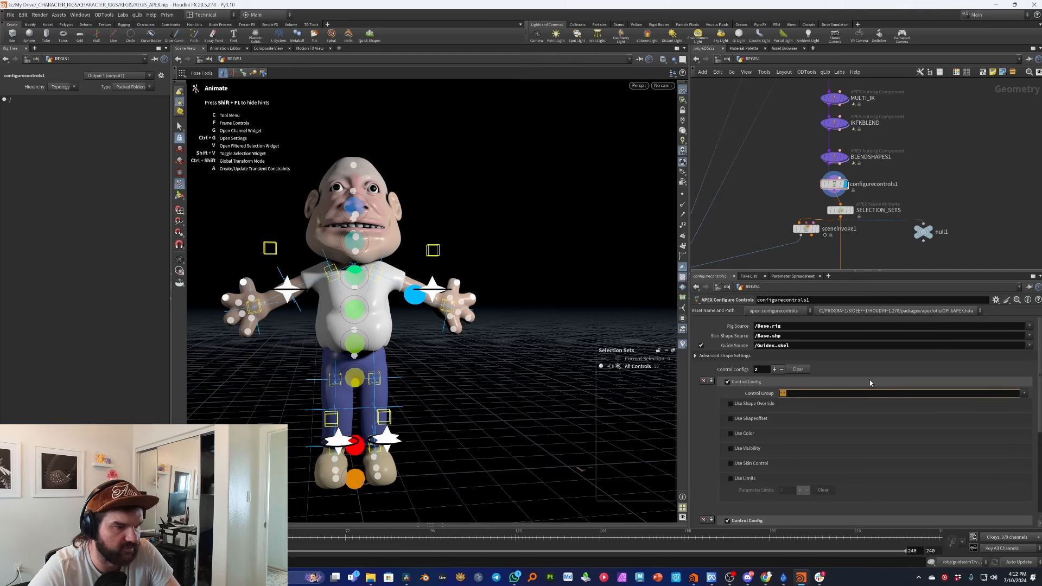
text(*finger*)
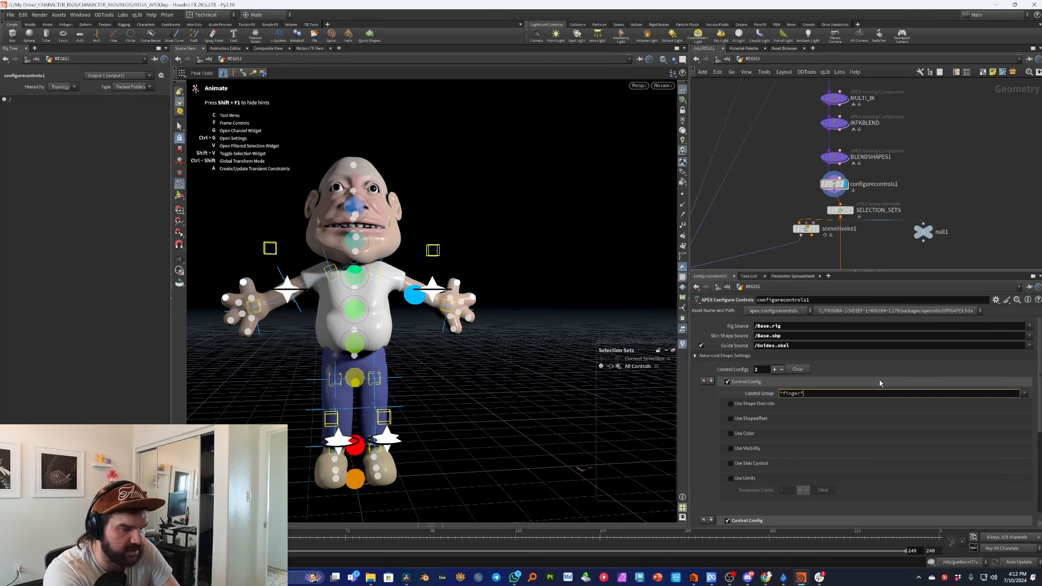
key(Return)
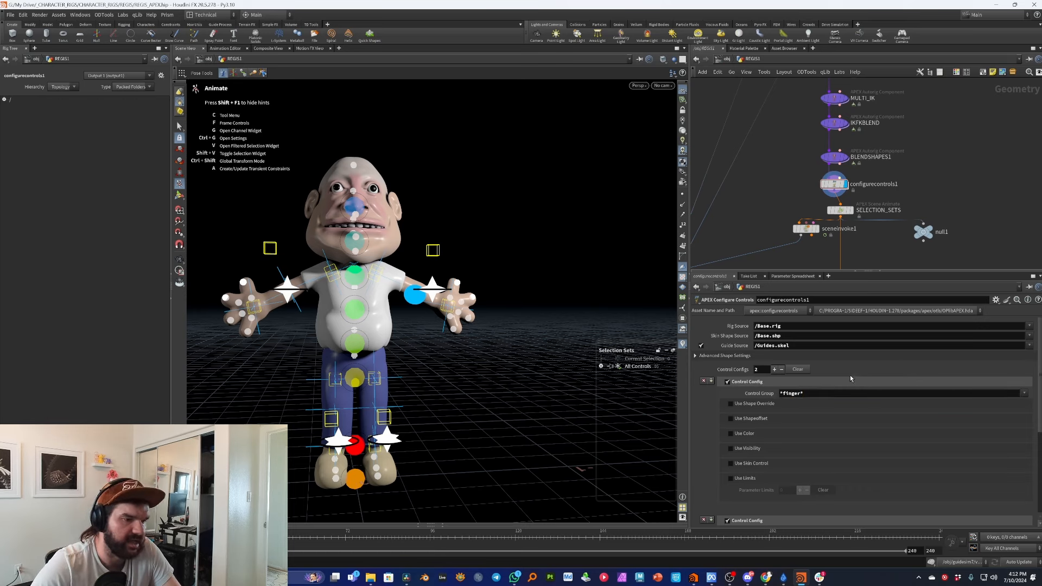
Enable the finger config's shape override, set it to circle_wires, and inspect the finger controls on the hand.
click(730, 403)
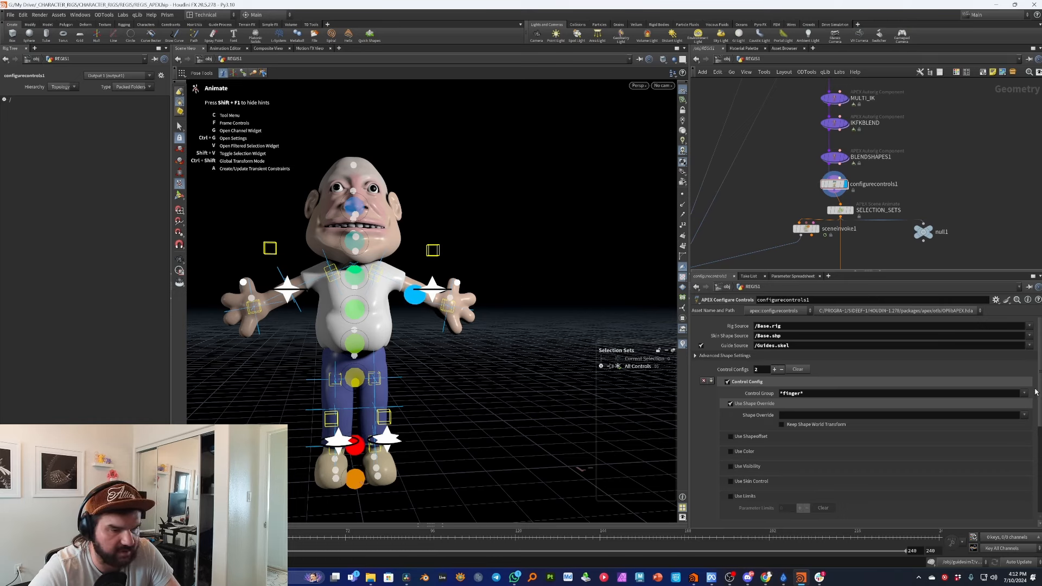
click(1024, 415)
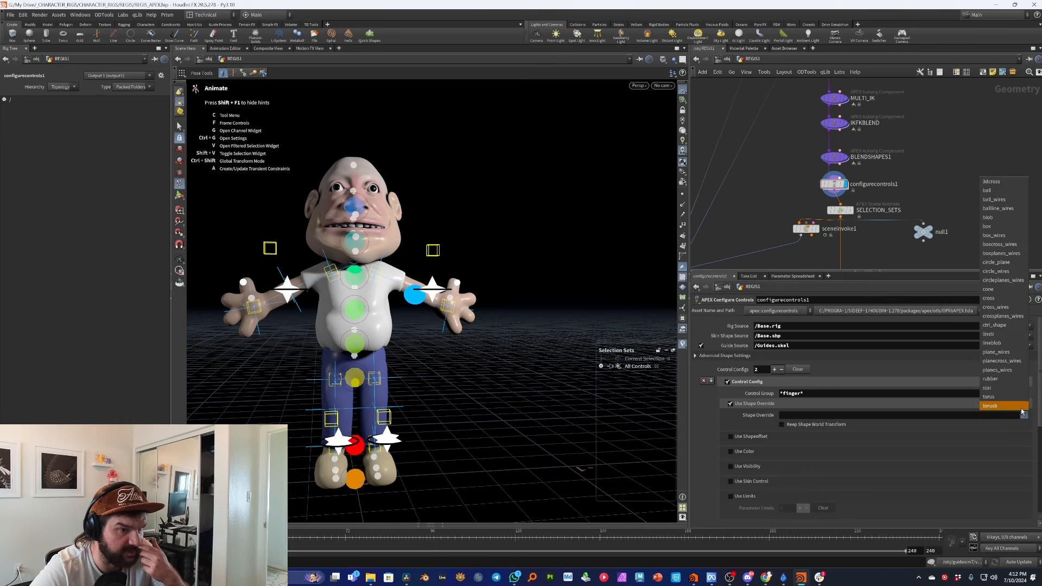
click(1003, 271)
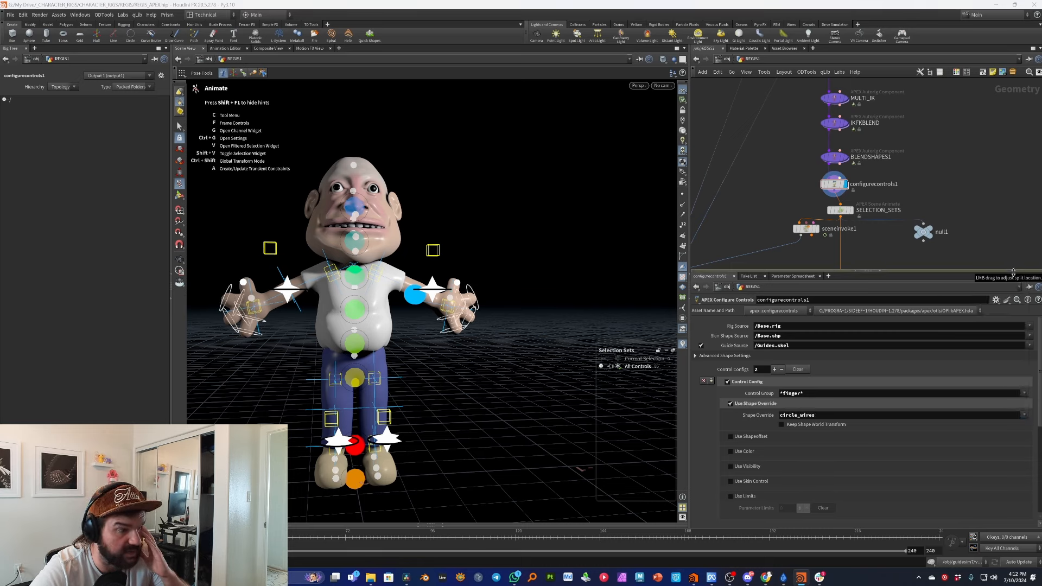
alt+drag(471, 293, 347, 287)
alt+right_drag(348, 287, 487, 319)
alt+drag(487, 319, 467, 312)
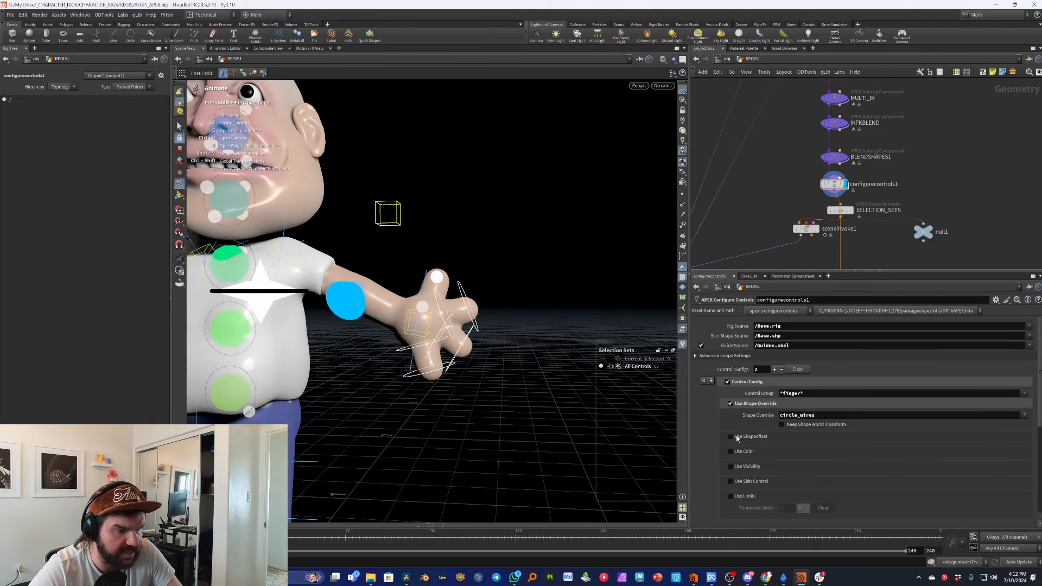
Extend the *finger* config's control group with a second wildcard pattern for the thumb controls.
click(823, 395)
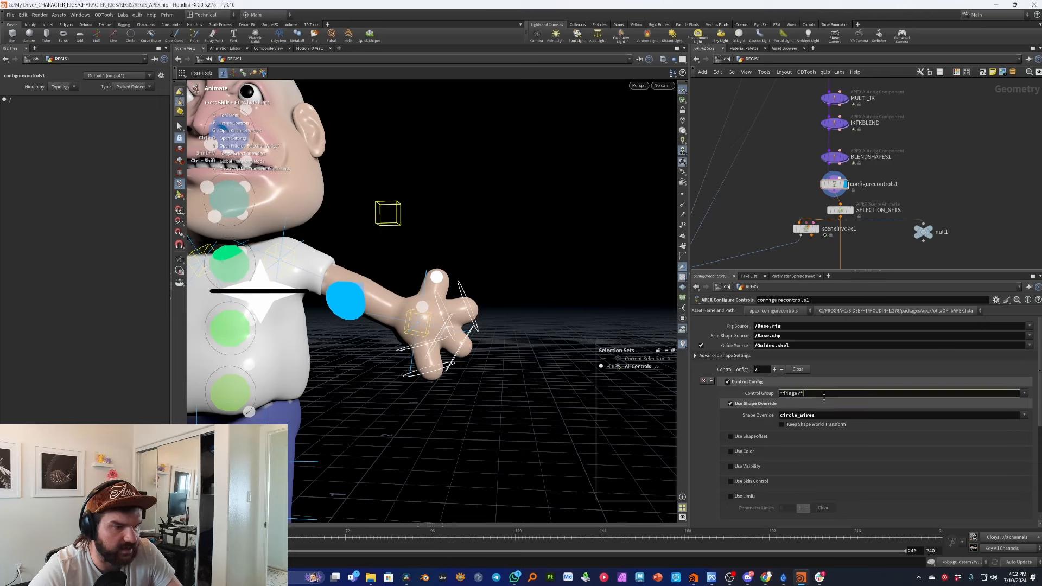
text(*)
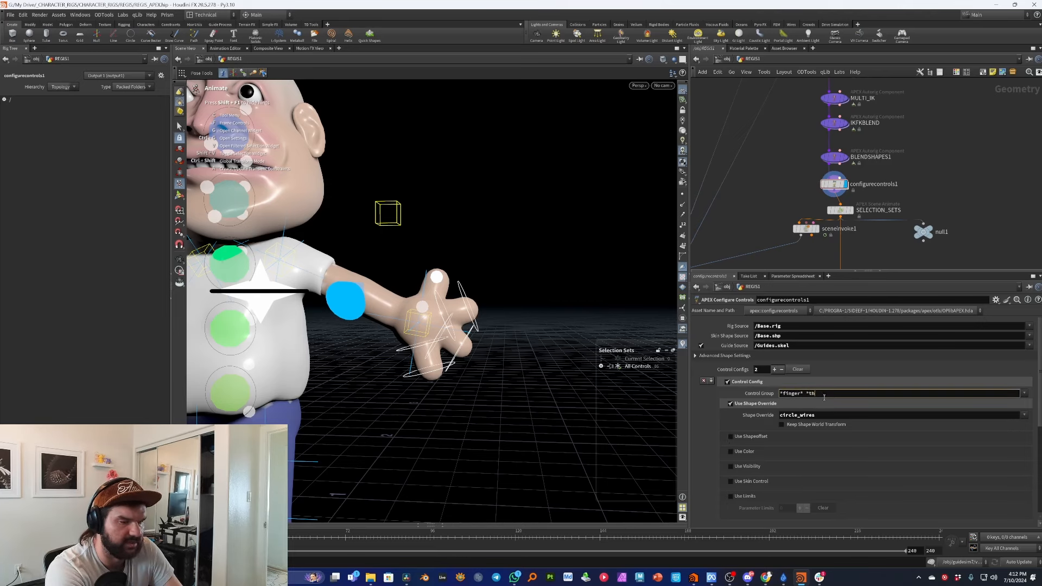
Set the first control configuration's group to *finger* *thumb* so the thumb controls also use the circle_wires shape.
text(thumb*)
key(Return)
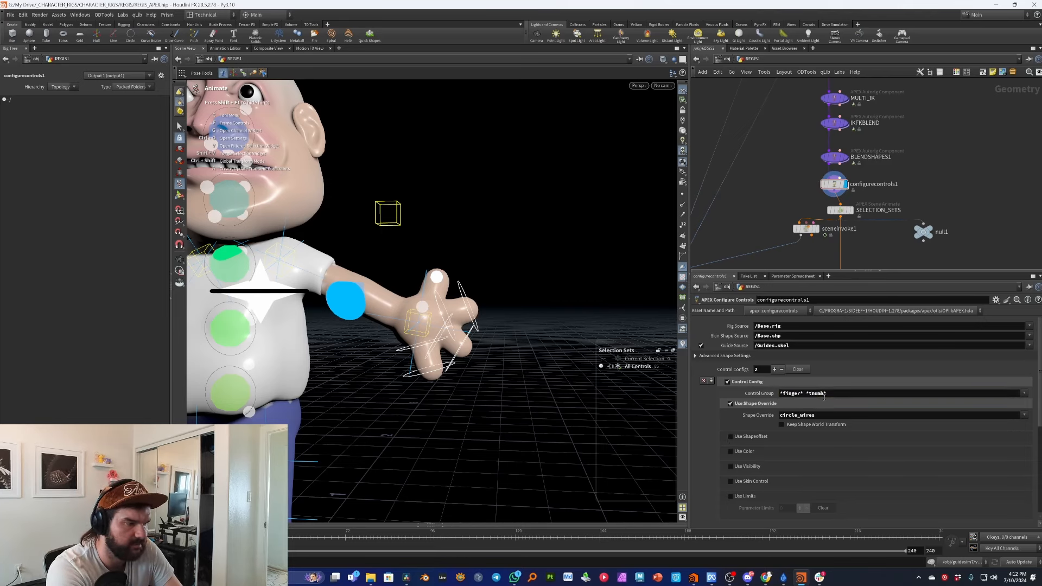
mouse_move(438, 323)
alt+mouse_down()
mouse_move(501, 312)
mouse_move(449, 312)
alt+mouse_up()
alt+right_drag(494, 309, 456, 299)
alt+drag(479, 296, 494, 279)
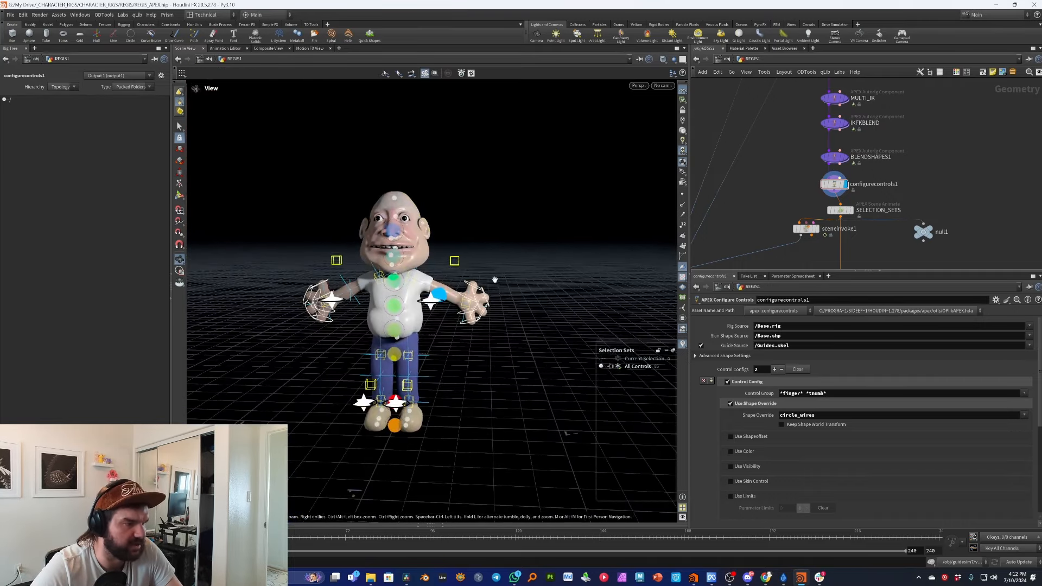
alt+right_drag(494, 279, 577, 307)
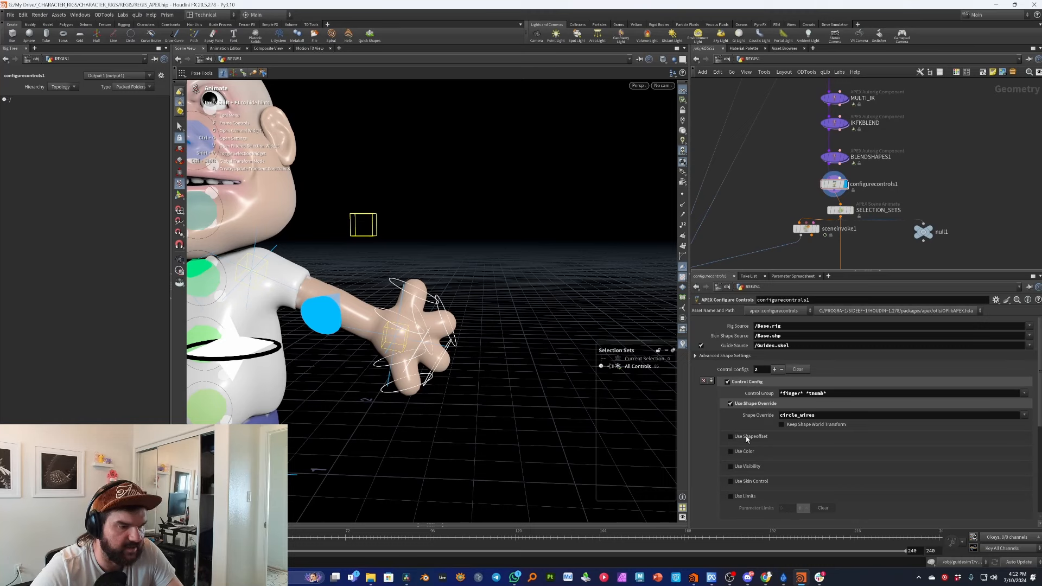
Enable the shape offset for the finger and thumb controls with a Z translation of 0.1 and a scale of 0.5.
click(730, 437)
mouse_move(753, 476)
middle_down()
mouse_move(733, 474)
mouse_move(764, 478)
middle_up()
mouse_move(961, 460)
middle_down()
mouse_move(980, 457)
mouse_move(961, 460)
middle_up()
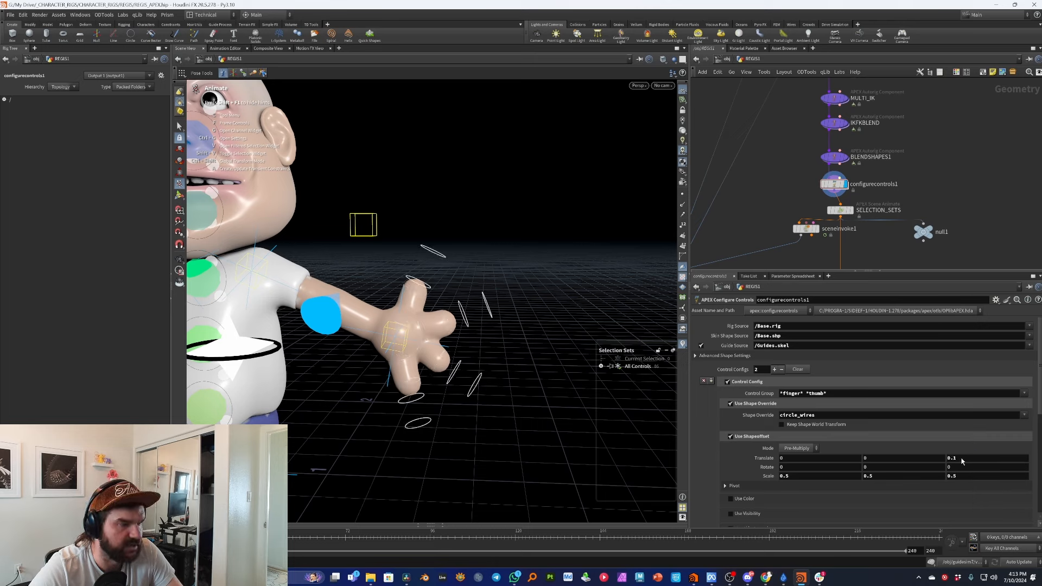
Test picking the offset thumb controls and box-selecting the hand's finger controls on the character.
click(429, 292)
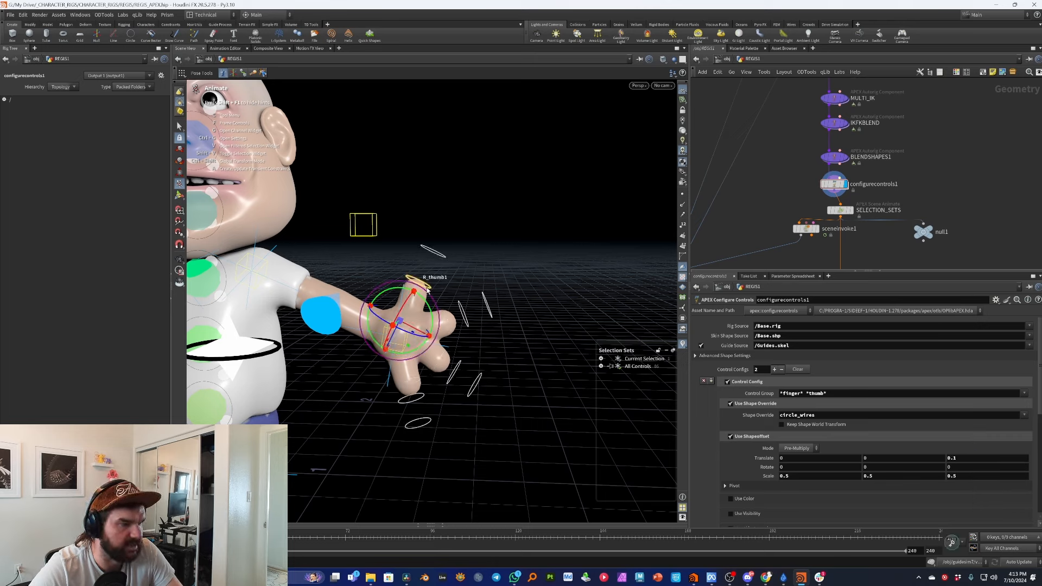
click(468, 257)
click(424, 260)
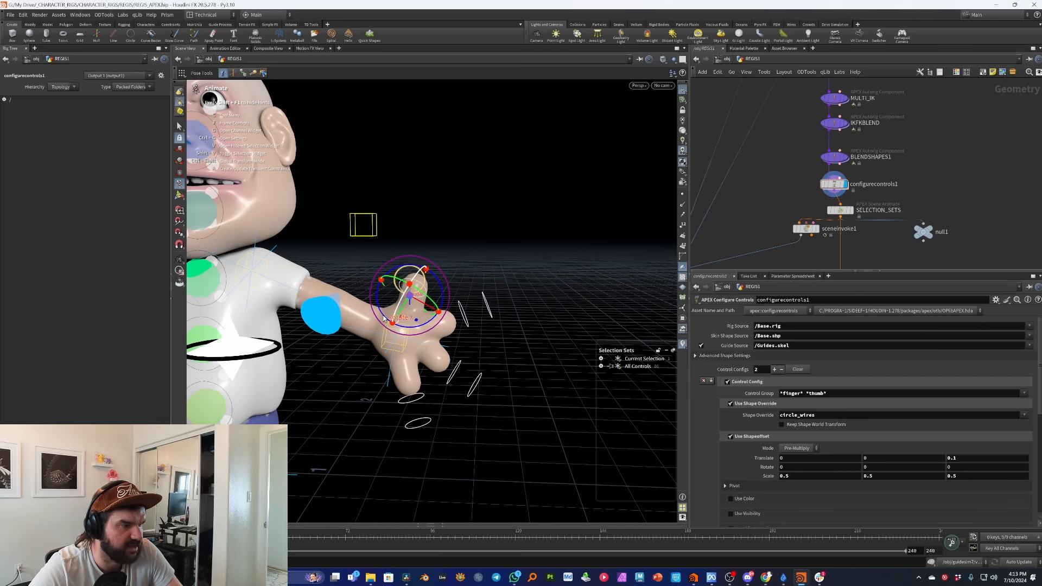
click(392, 347)
alt+drag(477, 347, 512, 294)
drag(549, 404, 460, 266)
alt+drag(512, 405, 478, 411)
shift+drag(471, 448, 401, 326)
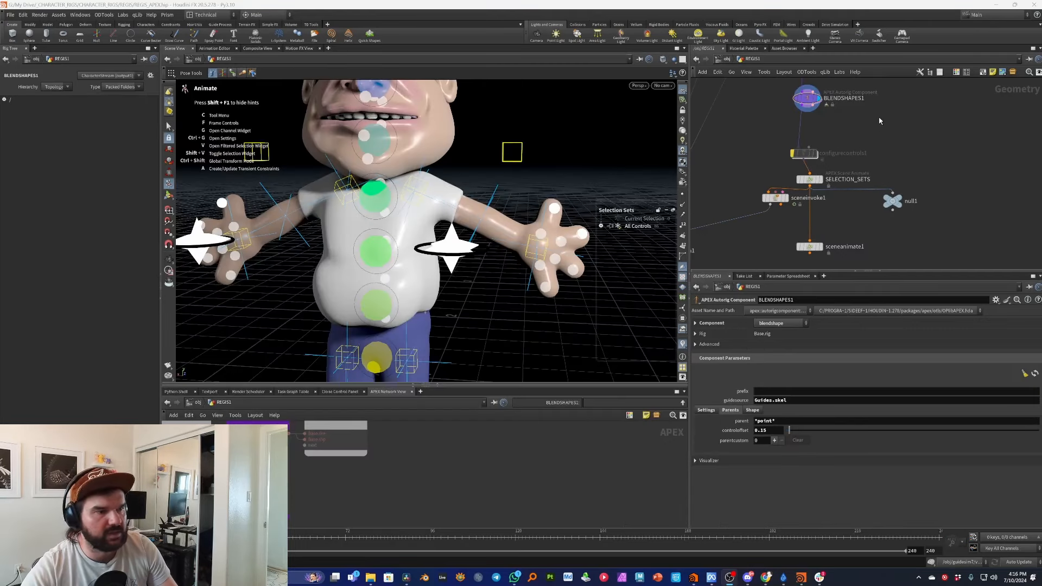
Add an APEX Autorig Component and insert it between BLENDSHAPES1 and the bypassed configure controls node.
middle_drag(880, 120, 878, 135)
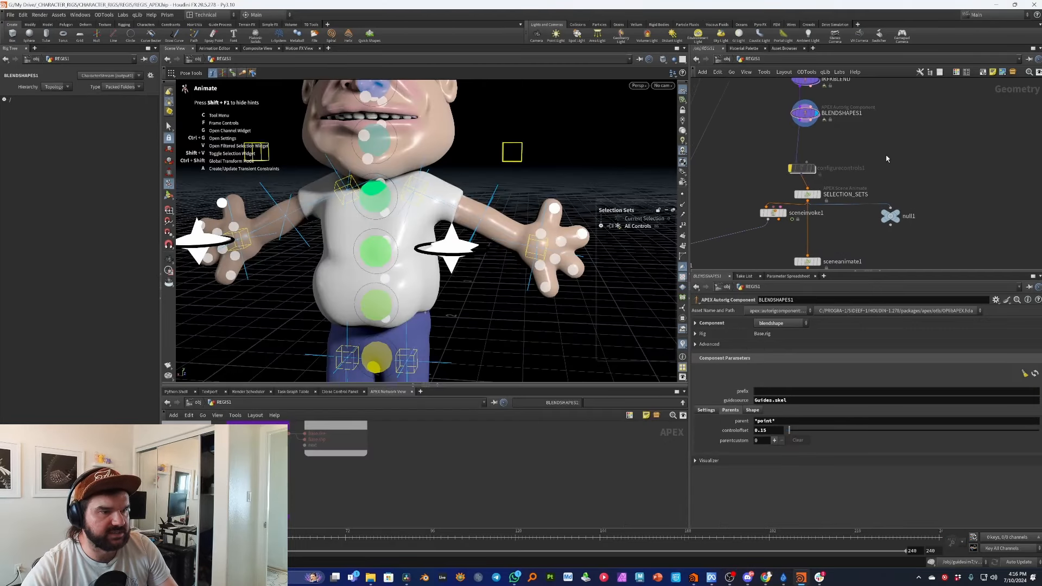
key(Tab)
text(null)
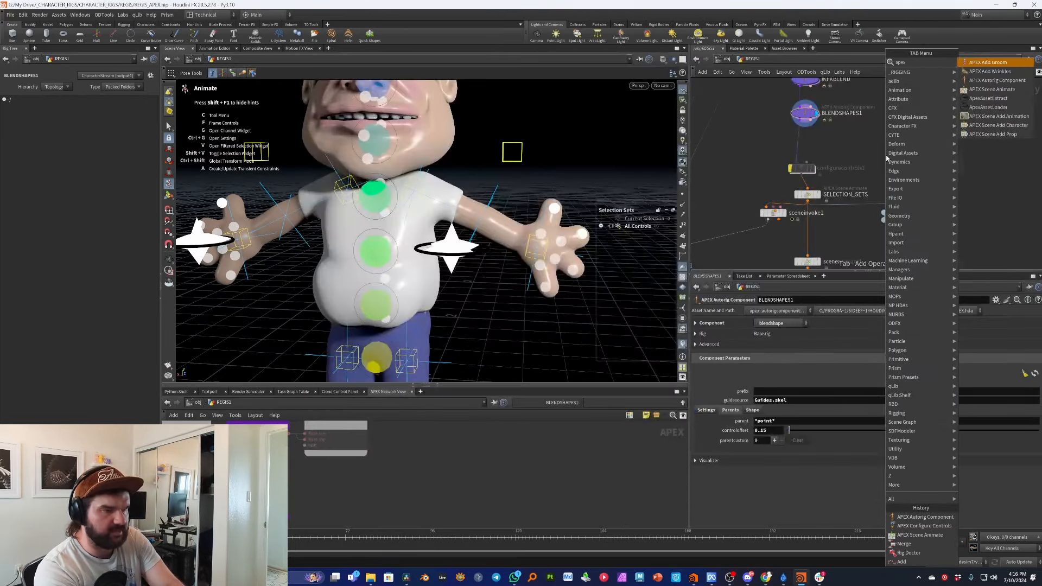
key(Return)
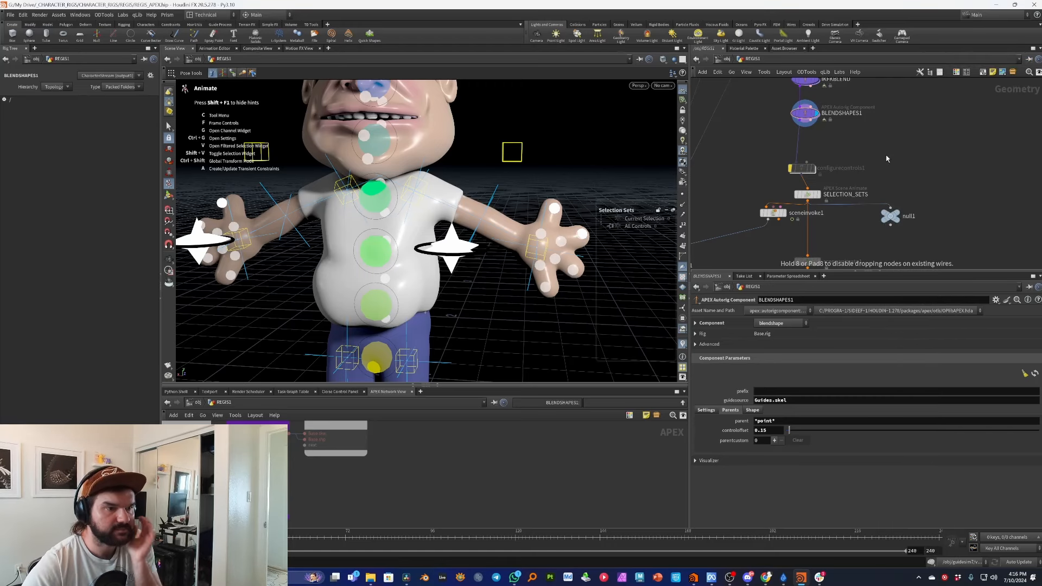
click(886, 158)
drag(887, 158, 805, 146)
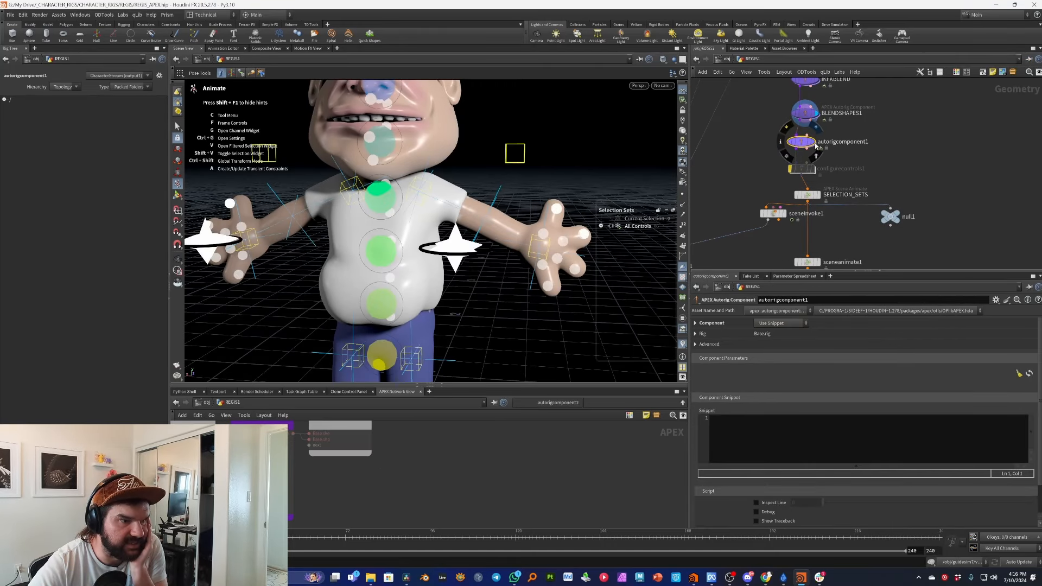
Set the new autorig component to deltamush and check its node in the APEX graph.
click(781, 323)
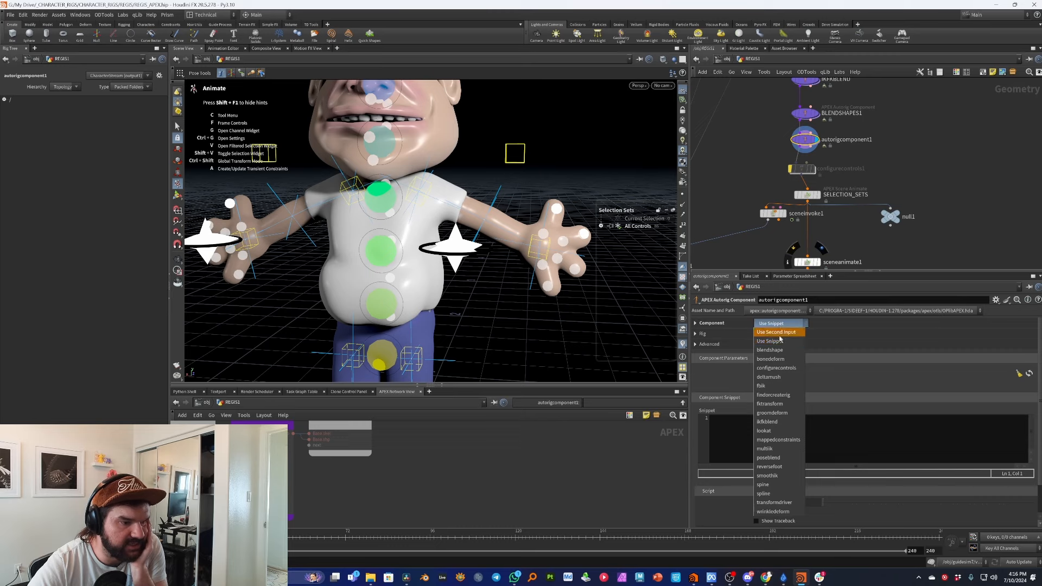
click(776, 380)
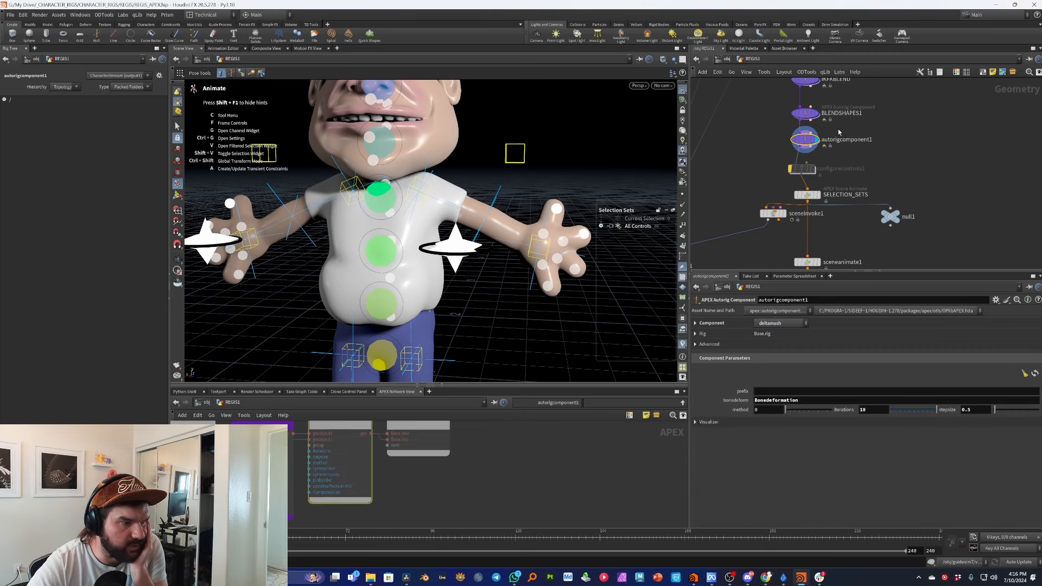
scroll(505, 461, down, 3)
scroll(402, 443, up, 4)
scroll(403, 442, down, 1)
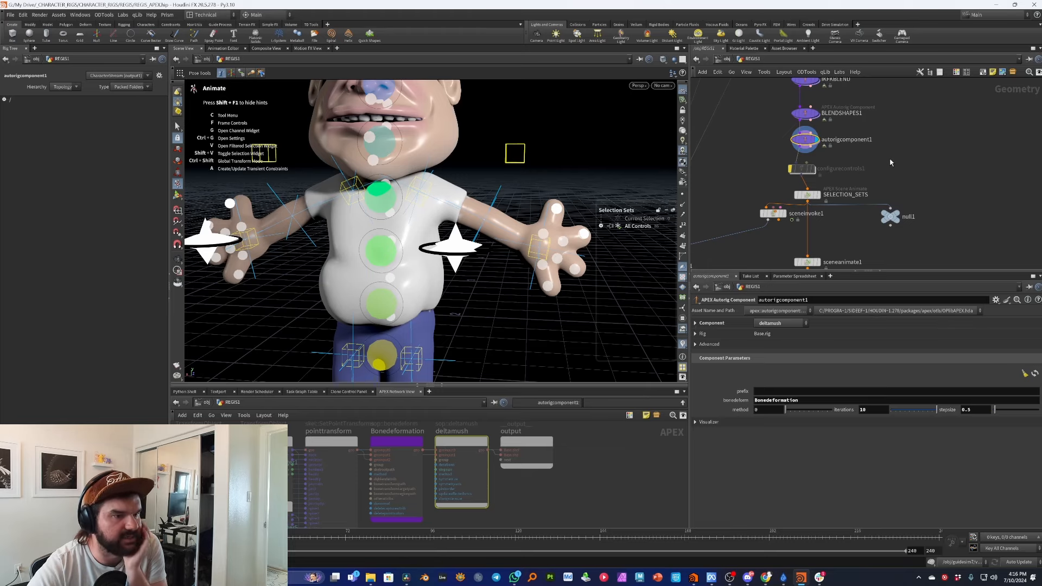
middle_drag(883, 155, 876, 177)
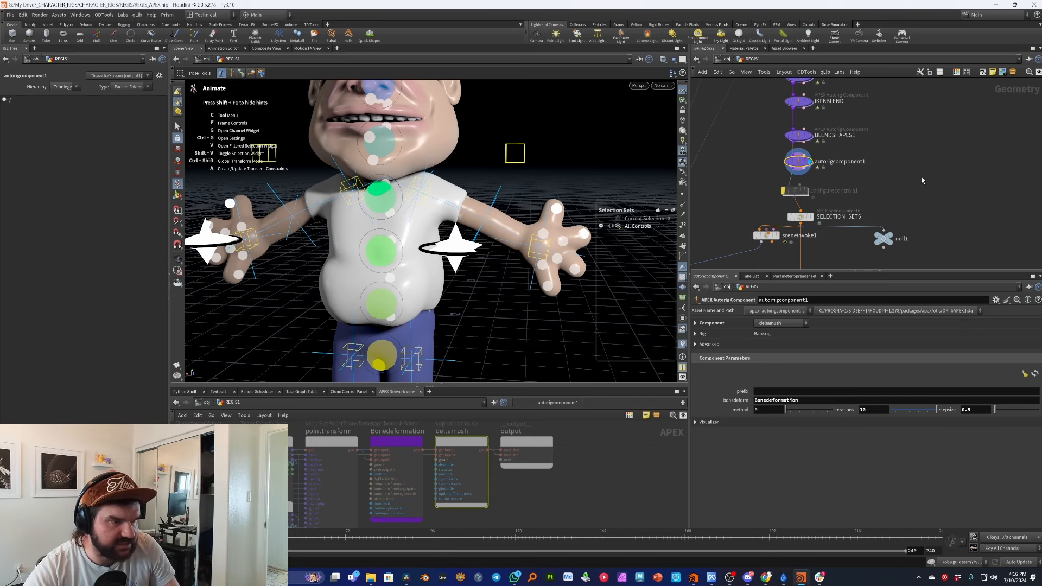
Add another APEX Autorig Component, set it to wrinkledeform, and insert it after the deltamush component.
key(Tab)
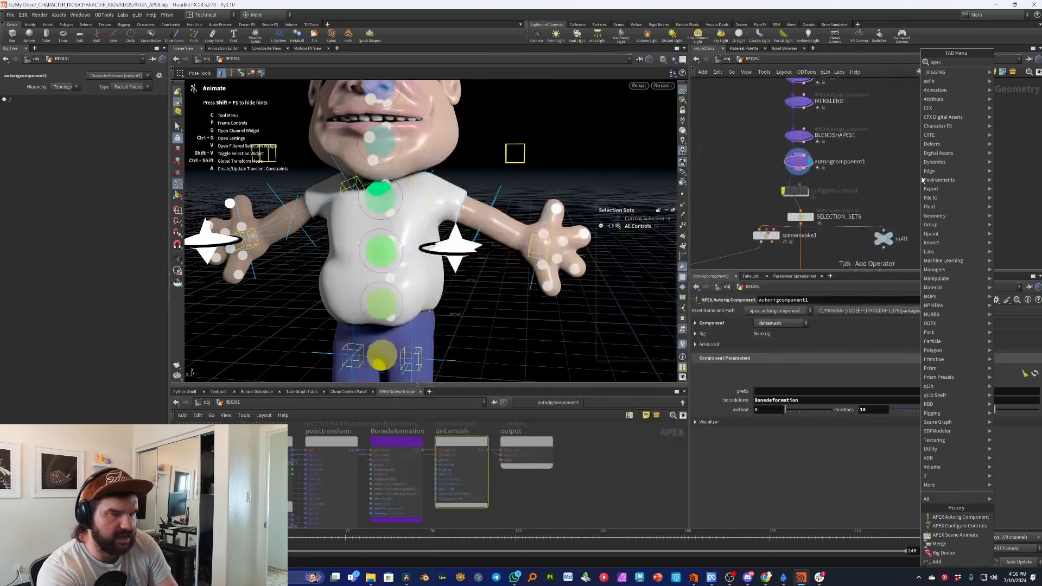
key(Escape)
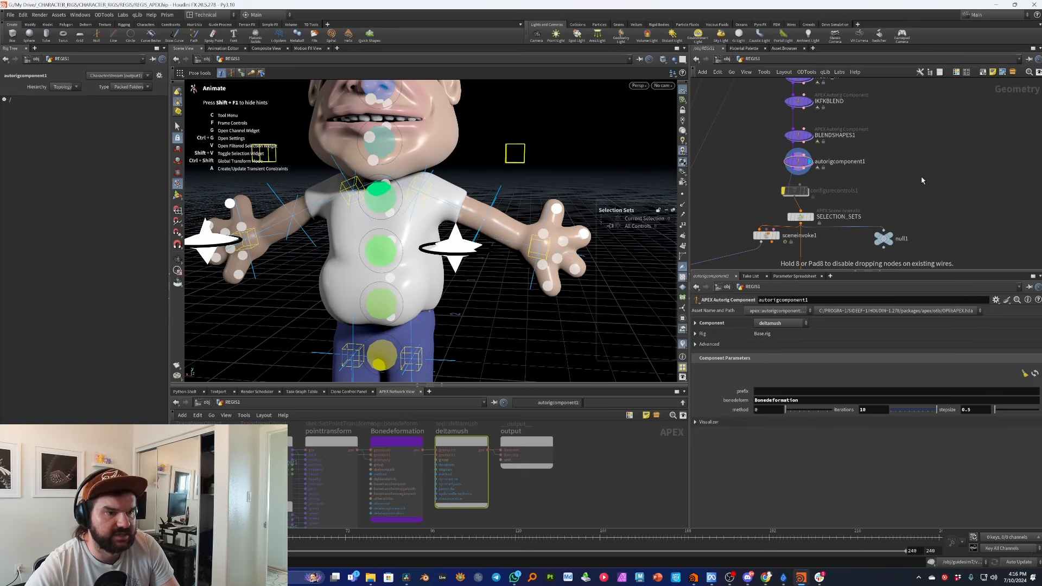
click(921, 180)
click(794, 323)
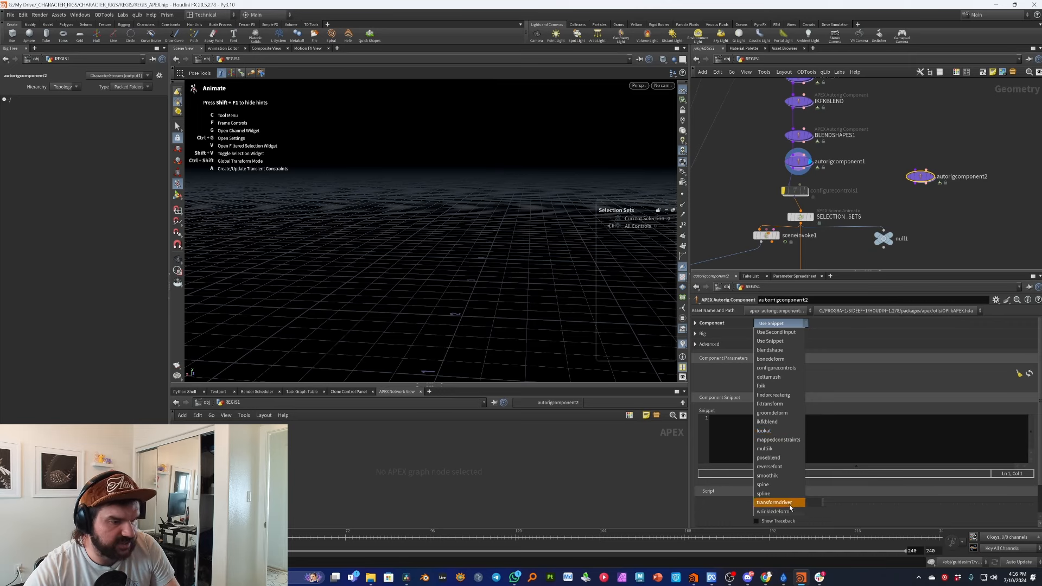
click(776, 511)
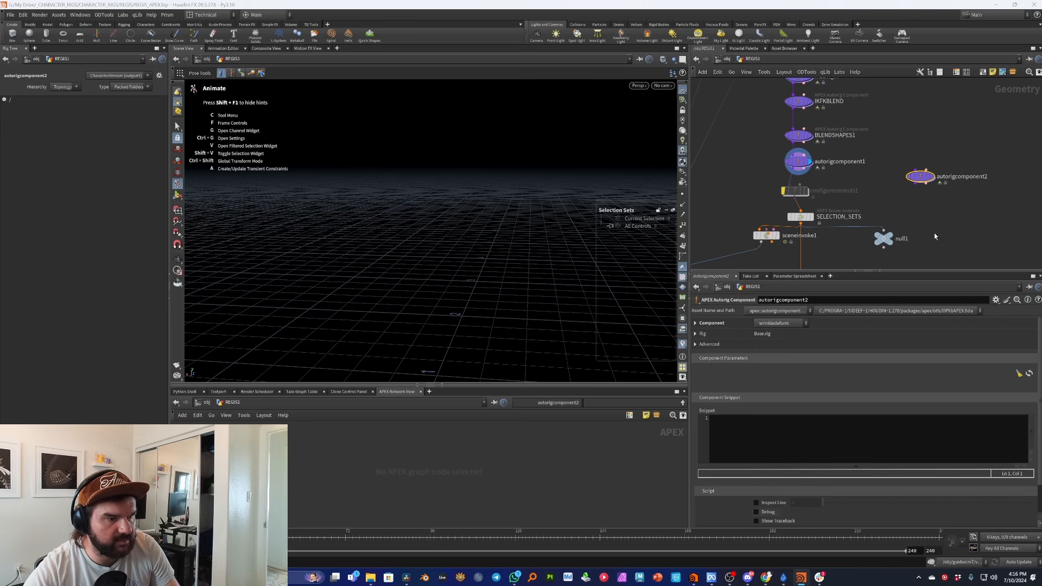
drag(922, 177, 808, 192)
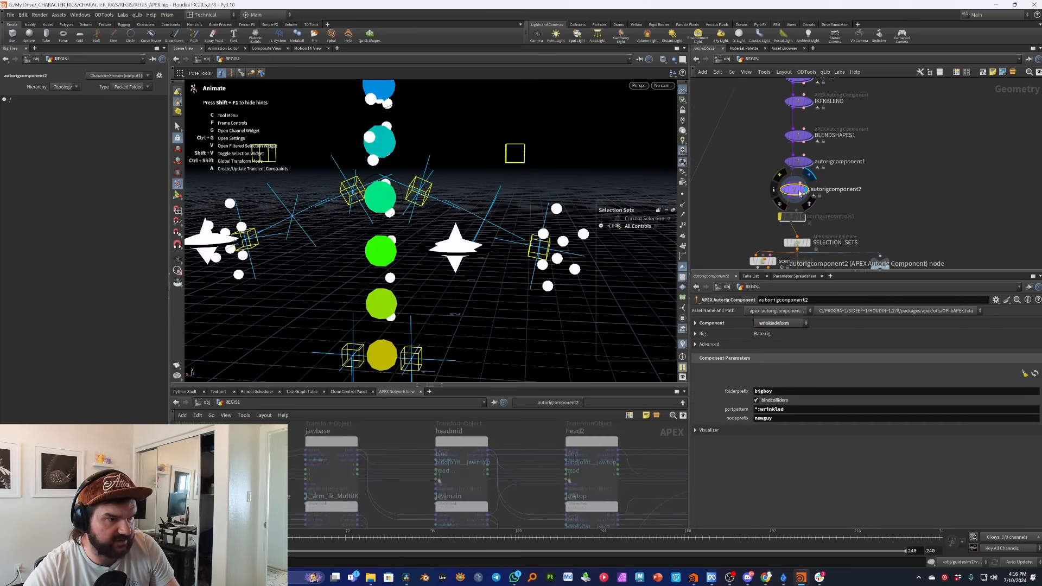
Review the wrinkledeform component's prefix and port pattern parameters, and delete that component.
scroll(885, 191, down, 3)
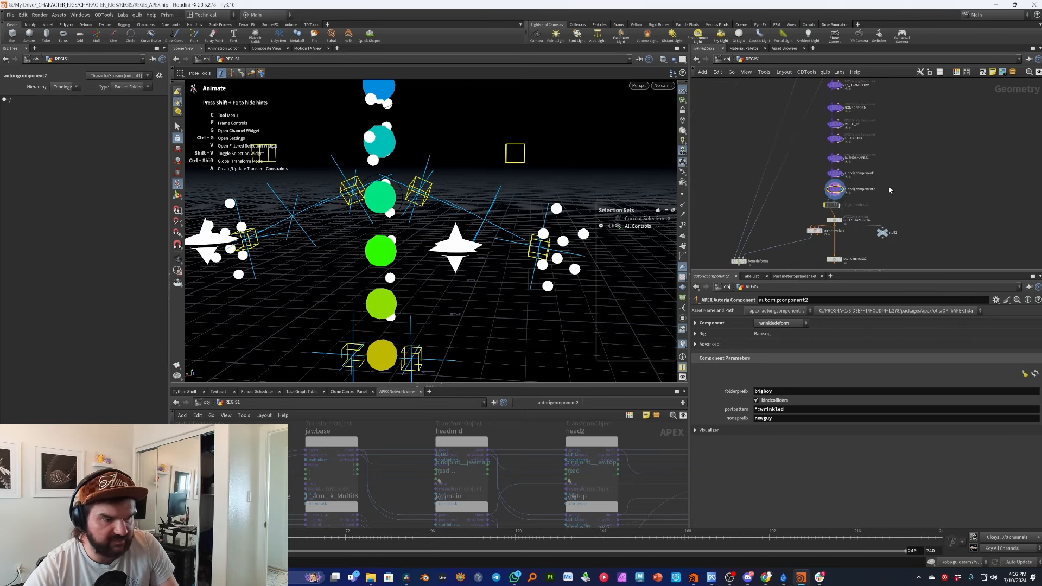
click(801, 392)
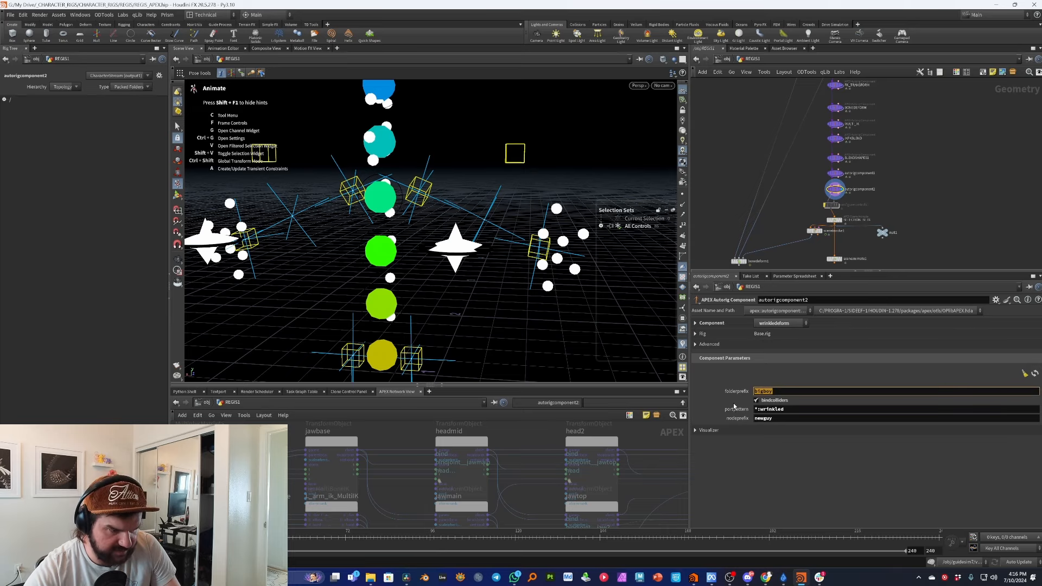
click(786, 390)
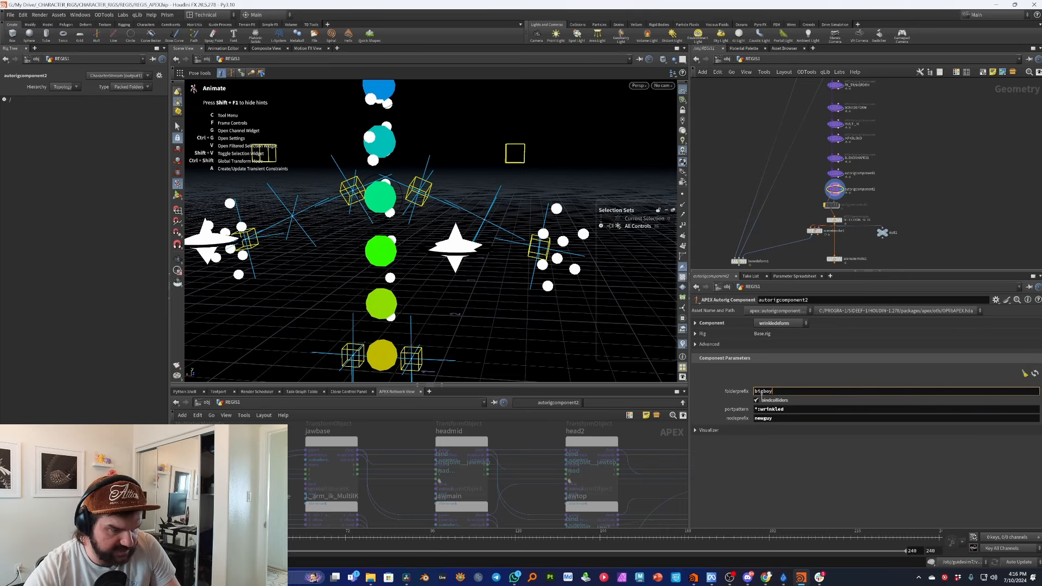
double_click(800, 420)
click(799, 409)
scroll(888, 181, up, 3)
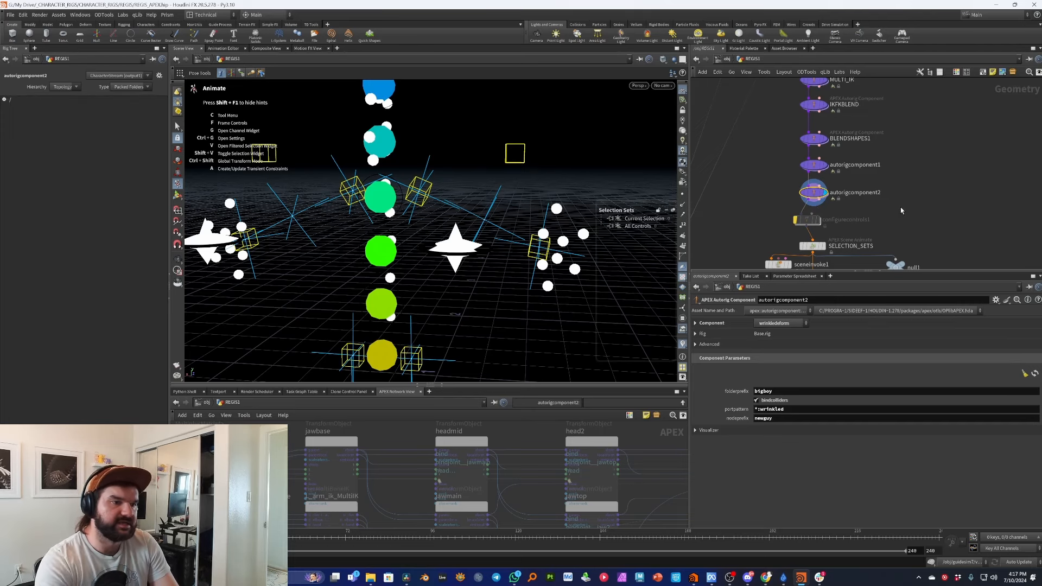
key(Delete)
Add an APEX Add Wrinkles node and insert it between the deltamush component and the bypassed configure controls node.
key(Tab)
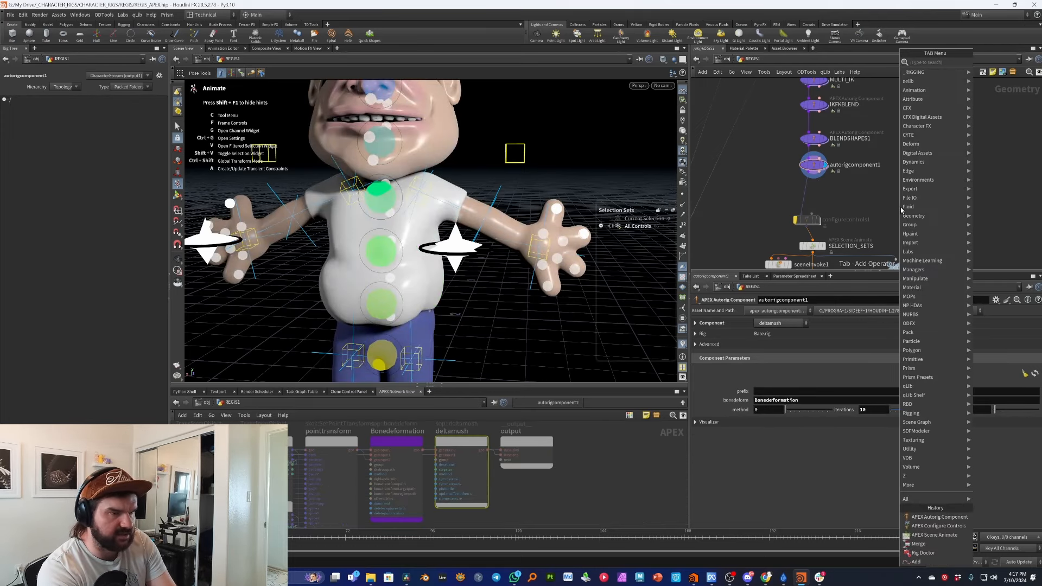
text(apex a)
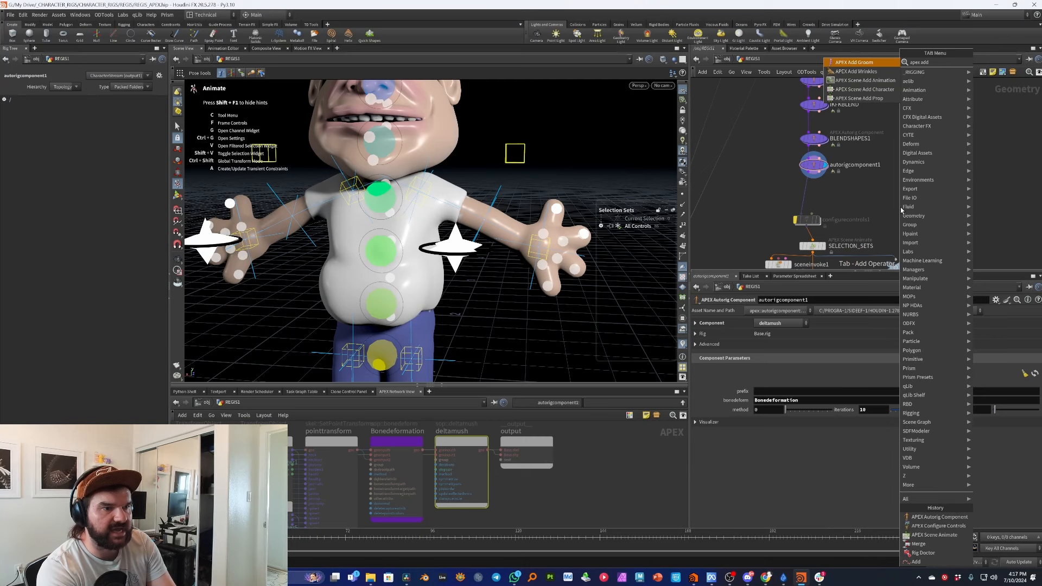
text(dd)
click(855, 71)
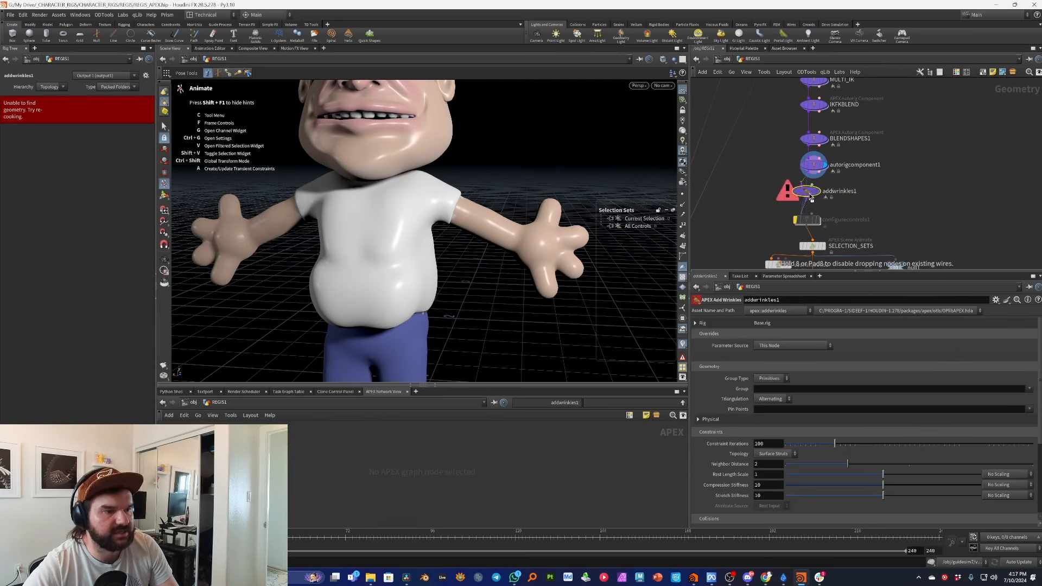
click(826, 200)
click(824, 196)
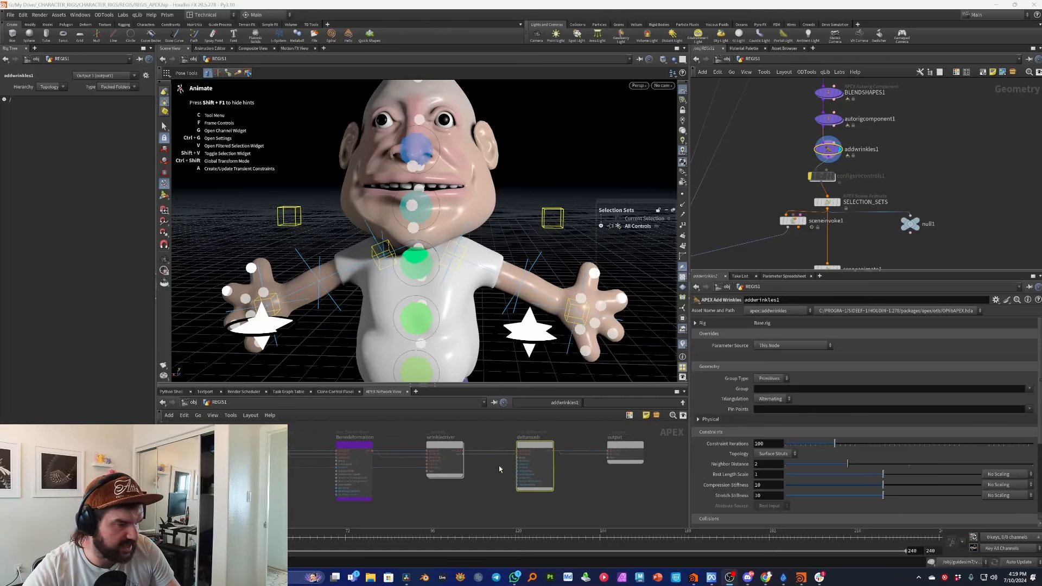
Move the wrinkle driver node aside in the APEX graph to inspect its connections, and test the jaw control on the character.
middle_drag(499, 467, 509, 456)
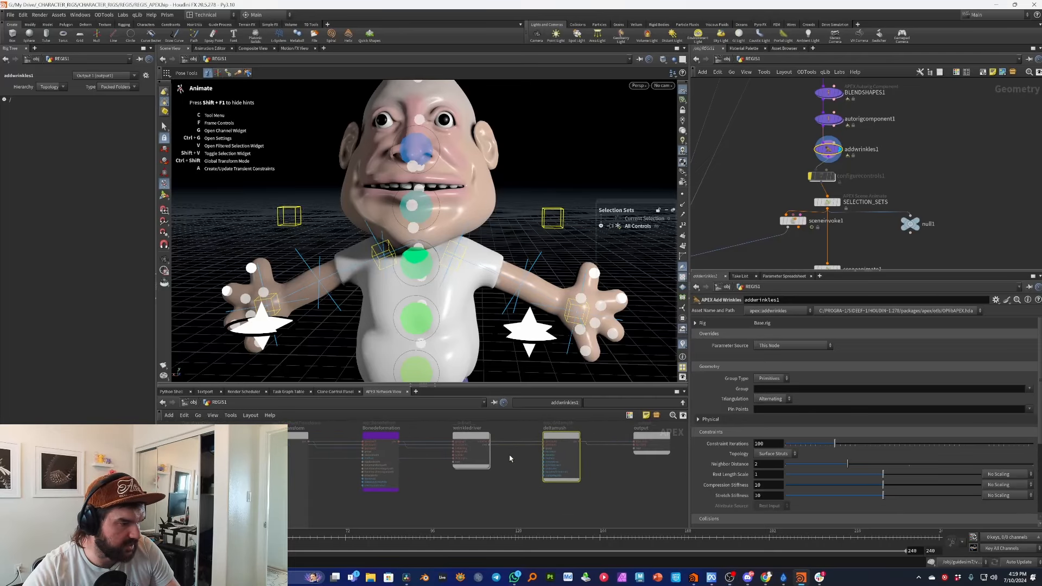
drag(465, 442, 477, 474)
middle_drag(553, 501, 503, 517)
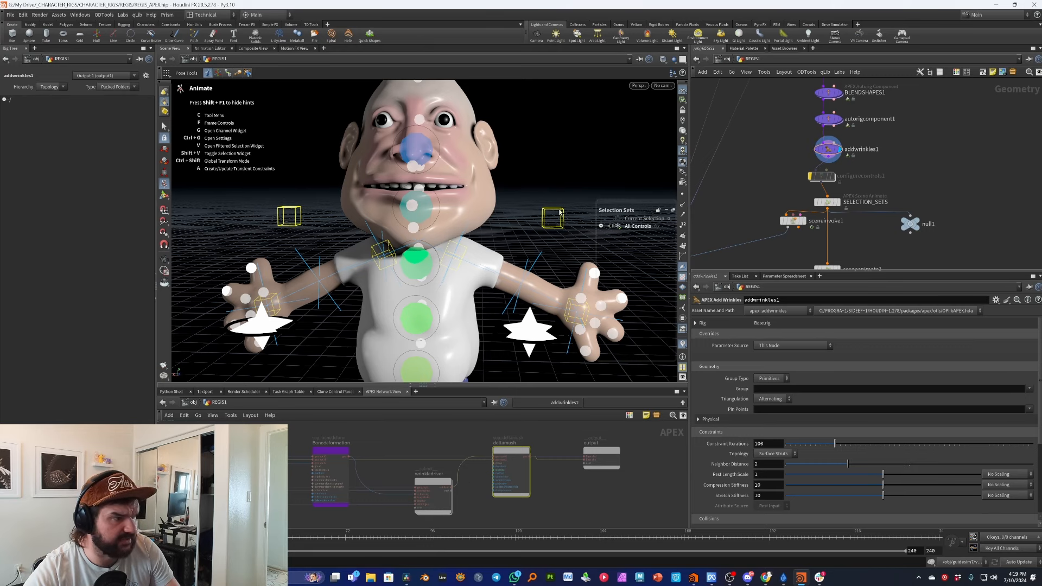
alt+drag(559, 212, 476, 181)
click(392, 215)
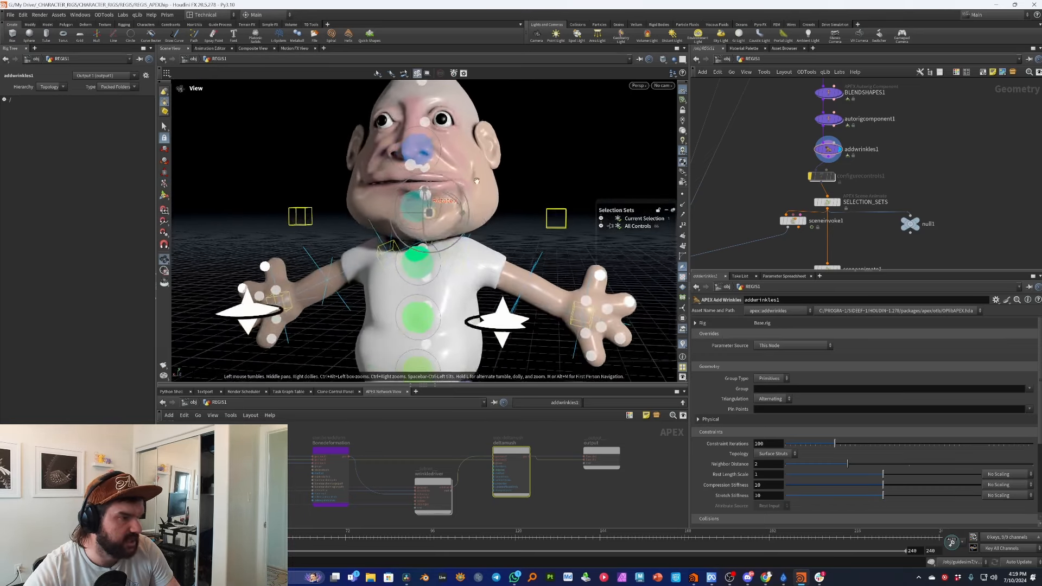
Compare the deltamush component's parameters with the Add Wrinkles node's settings and APEX graph.
middle_drag(911, 126, 896, 158)
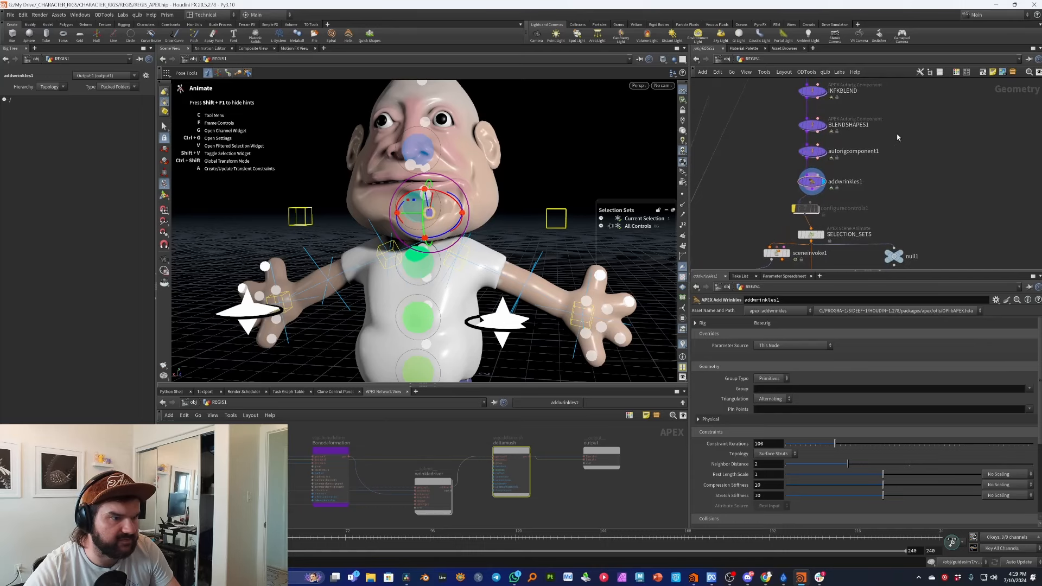
drag(871, 151, 751, 161)
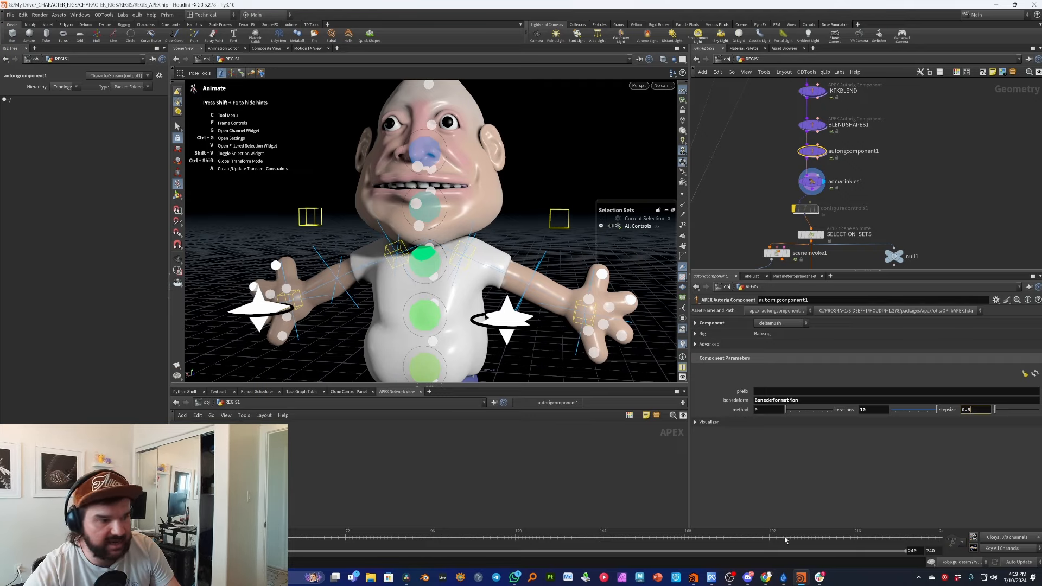
drag(876, 177, 799, 191)
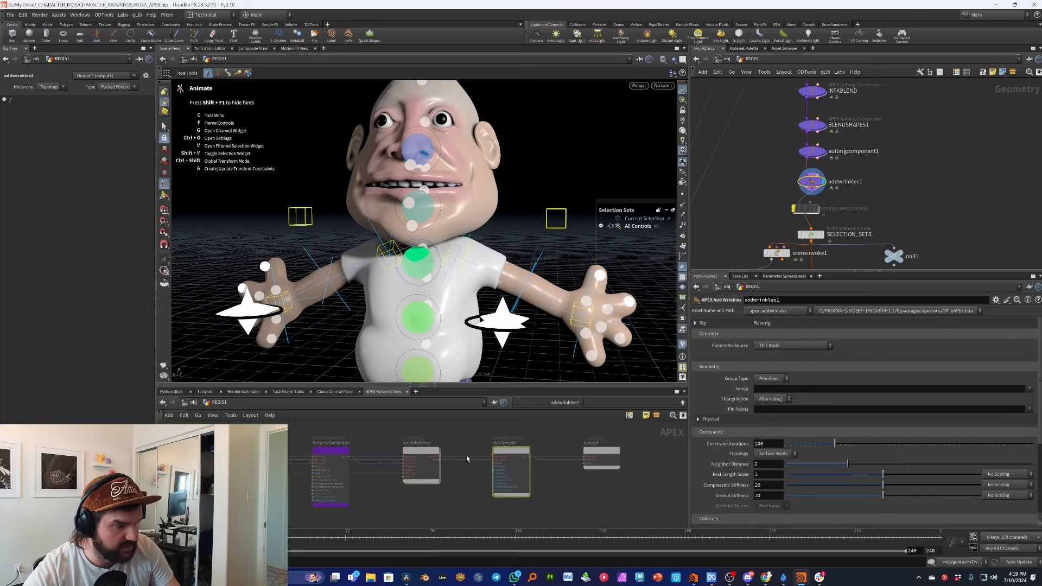
click(881, 165)
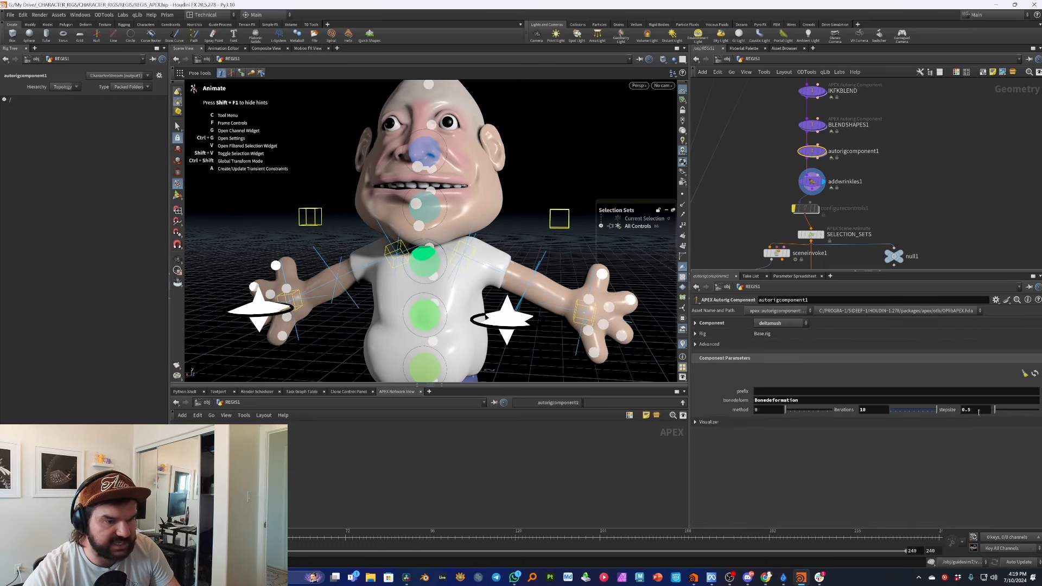
Set the deltamush component's stepsize to 0.01 and select the character's jaw control.
key(BackSpace)
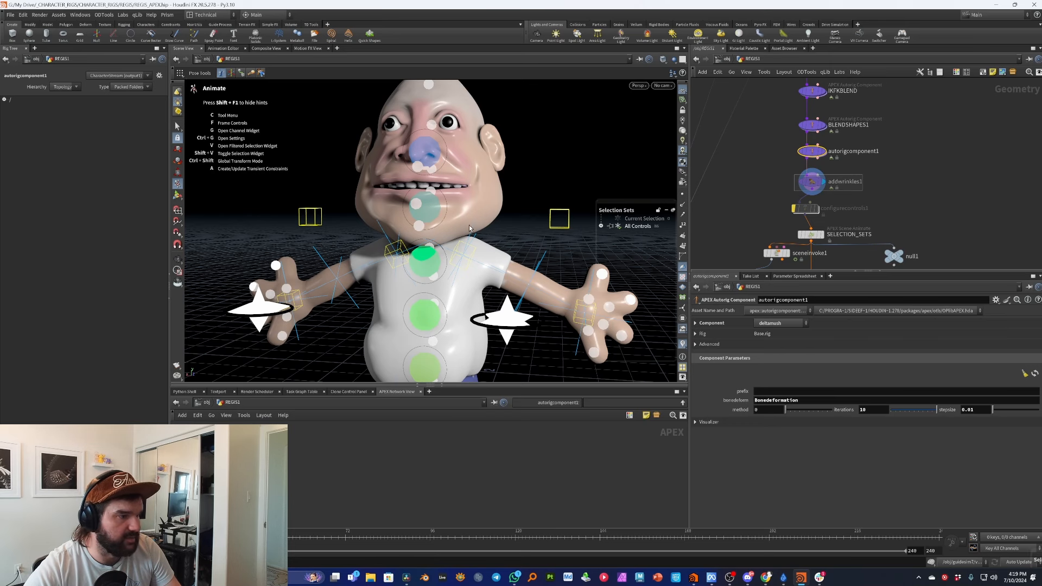
mouse_move(411, 212)
alt+mouse_down()
mouse_move(395, 223)
mouse_move(412, 230)
mouse_move(428, 203)
mouse_move(417, 220)
mouse_move(411, 212)
alt+mouse_up()
click(408, 229)
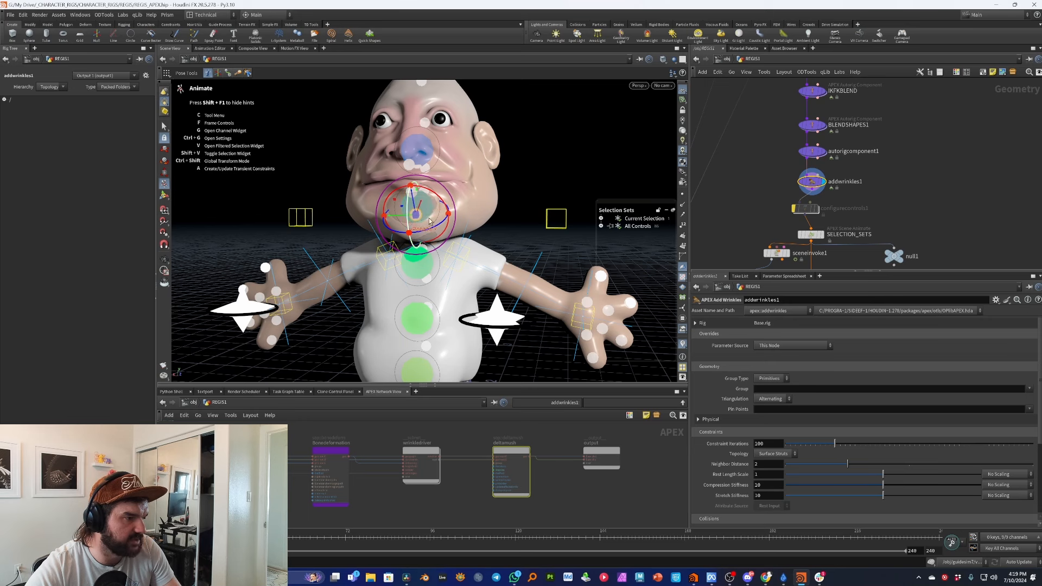
Test the body deformation by manipulating a torso control and viewing the character from several angles.
alt+drag(506, 176, 441, 196)
click(464, 299)
drag(464, 298, 482, 307)
alt+right_drag(481, 308, 429, 274)
alt+drag(428, 273, 468, 256)
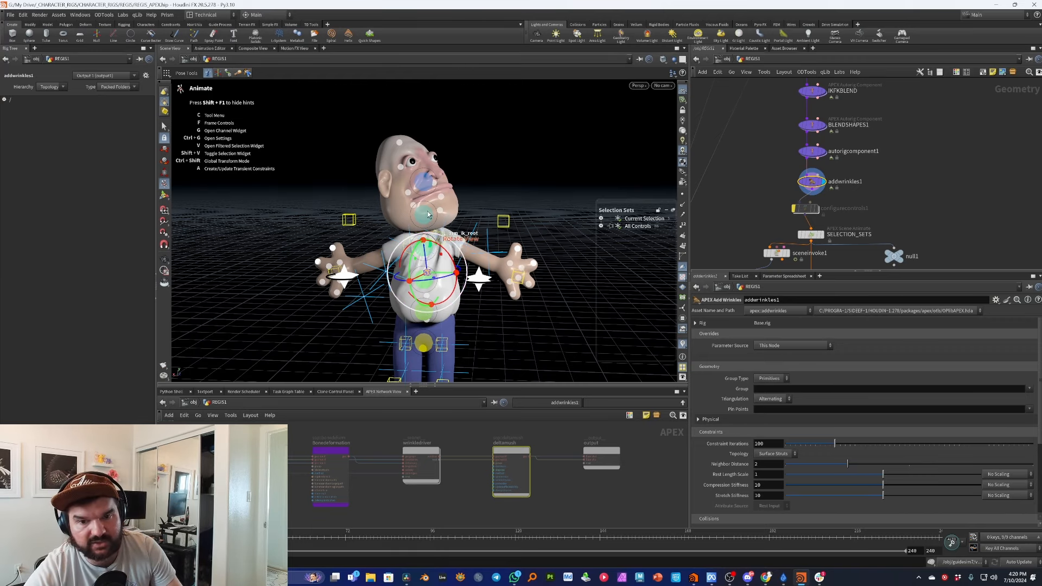
mouse_move(365, 263)
alt+mouse_down()
mouse_move(404, 261)
mouse_move(358, 257)
alt+mouse_up()
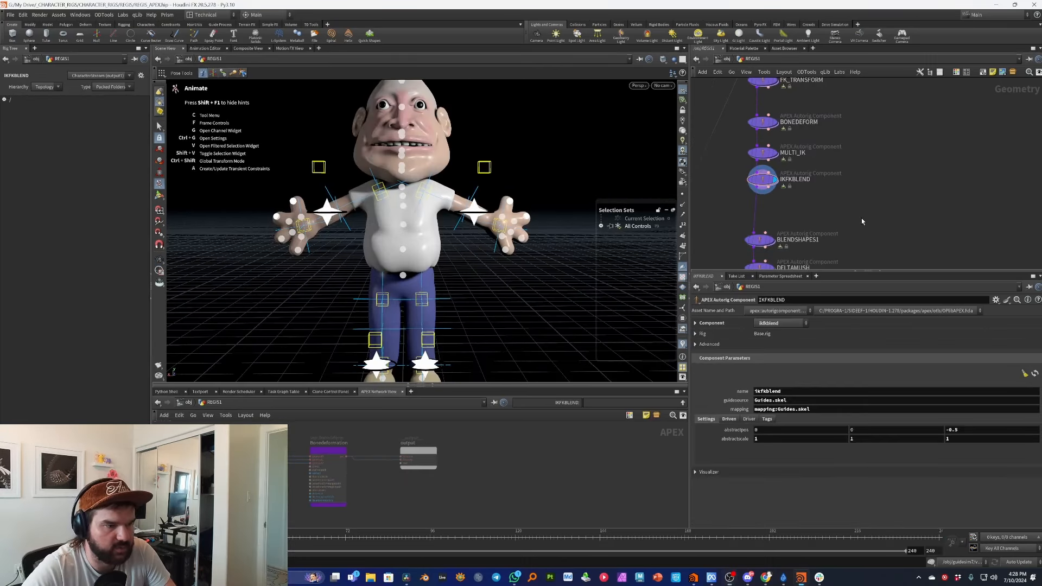
Add an APEX Autorig Component node beside the rig chain and set its component to fbik.
key(Tab)
text(autorig)
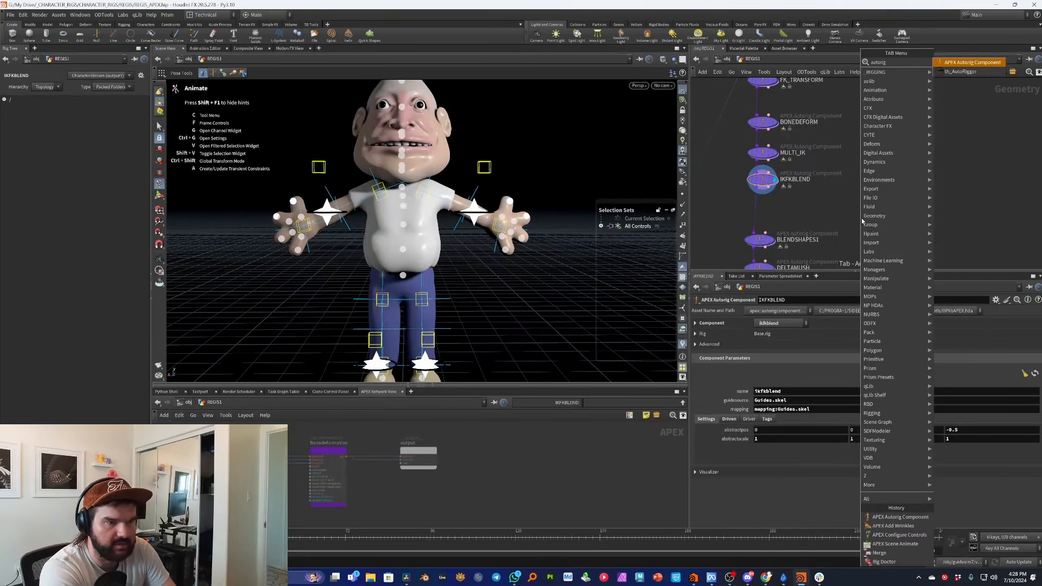
key(Return)
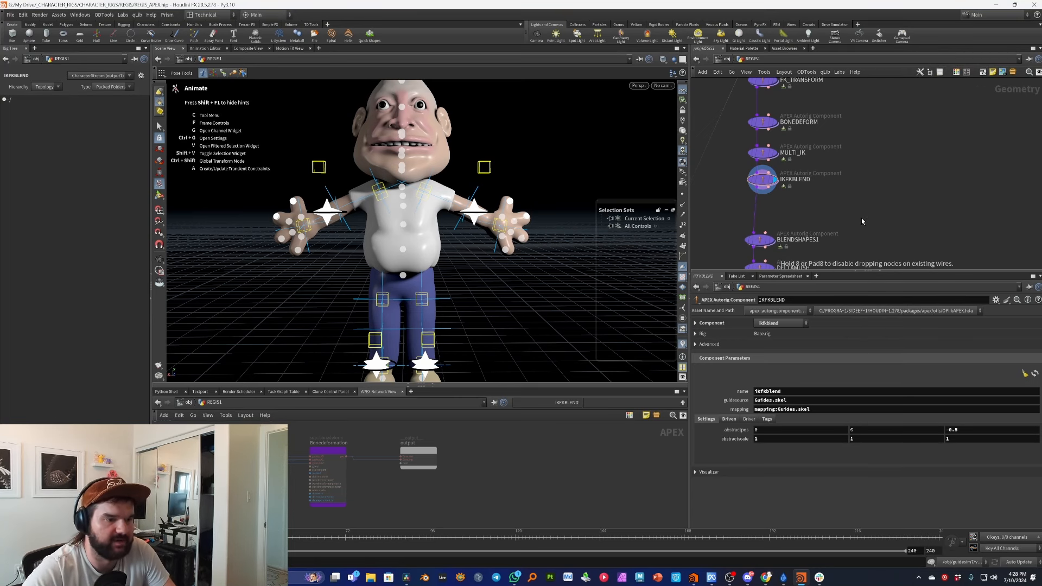
click(861, 217)
click(781, 323)
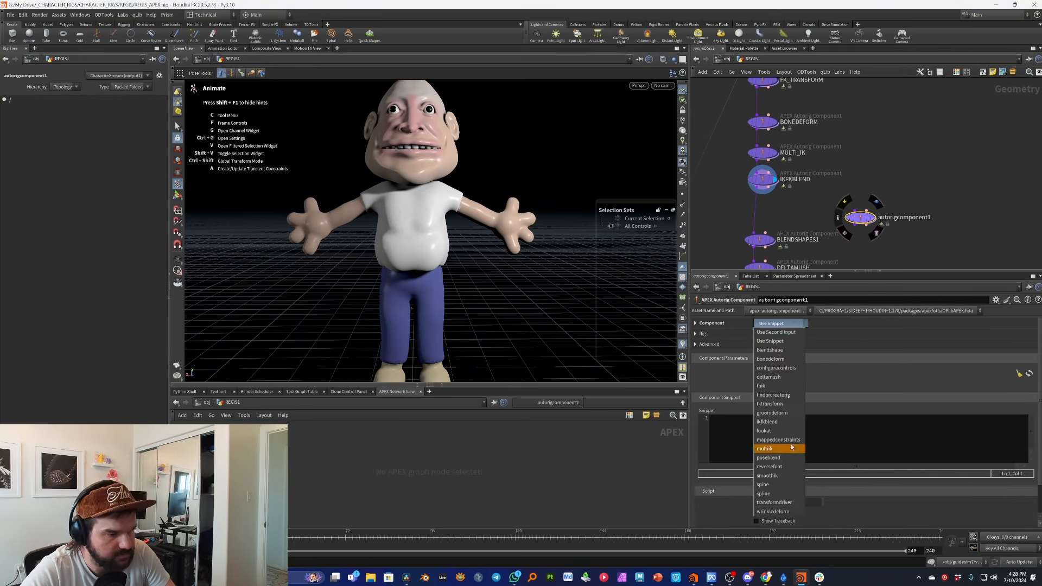
click(781, 386)
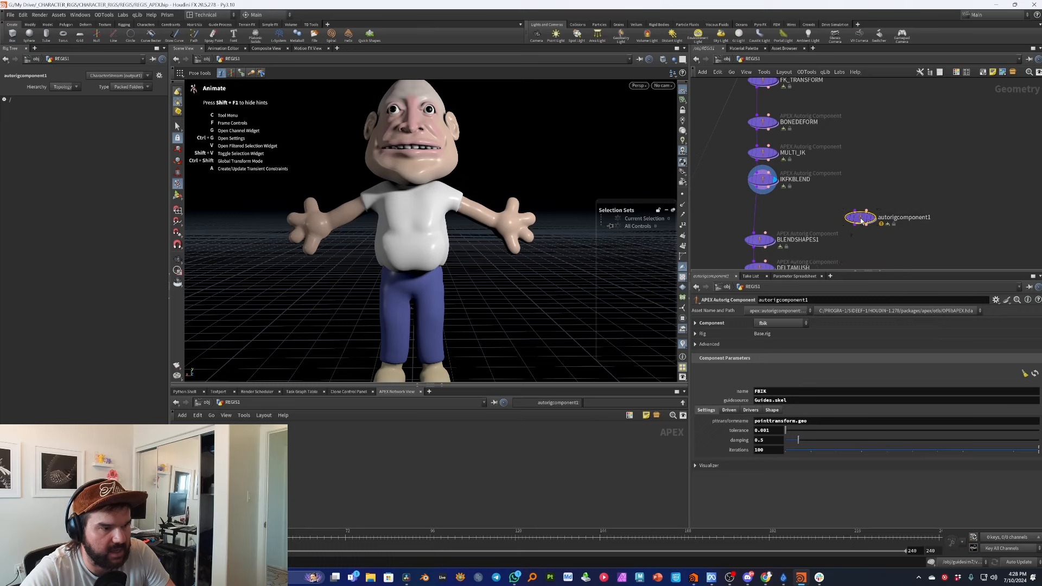
Insert the fbik component between IKFKBLEND and BLENDSHAPES1, and display its output on the character.
drag(853, 221, 762, 211)
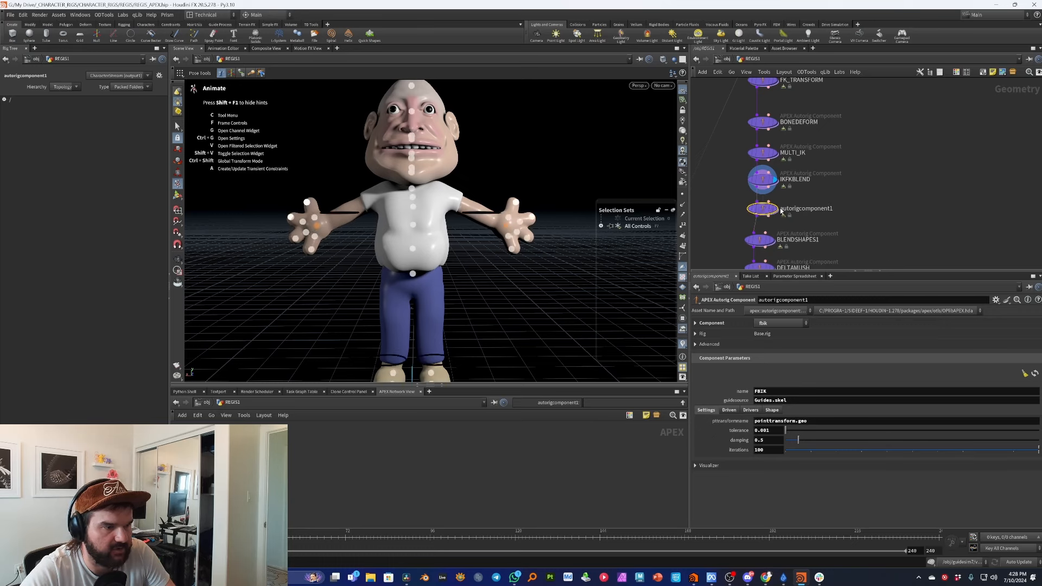
middle_drag(858, 210, 867, 212)
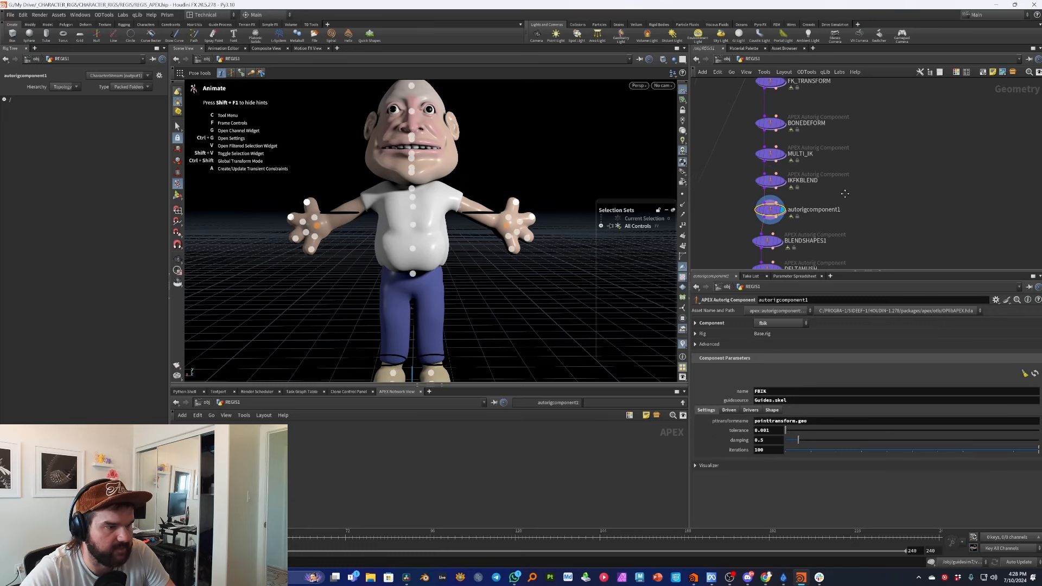
click(867, 212)
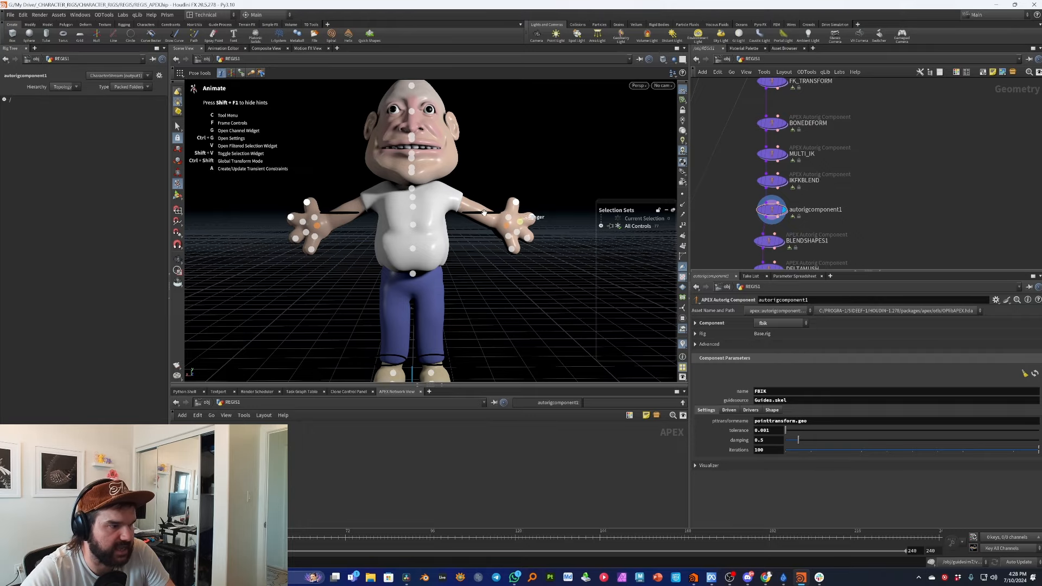
alt+drag(484, 213, 408, 172)
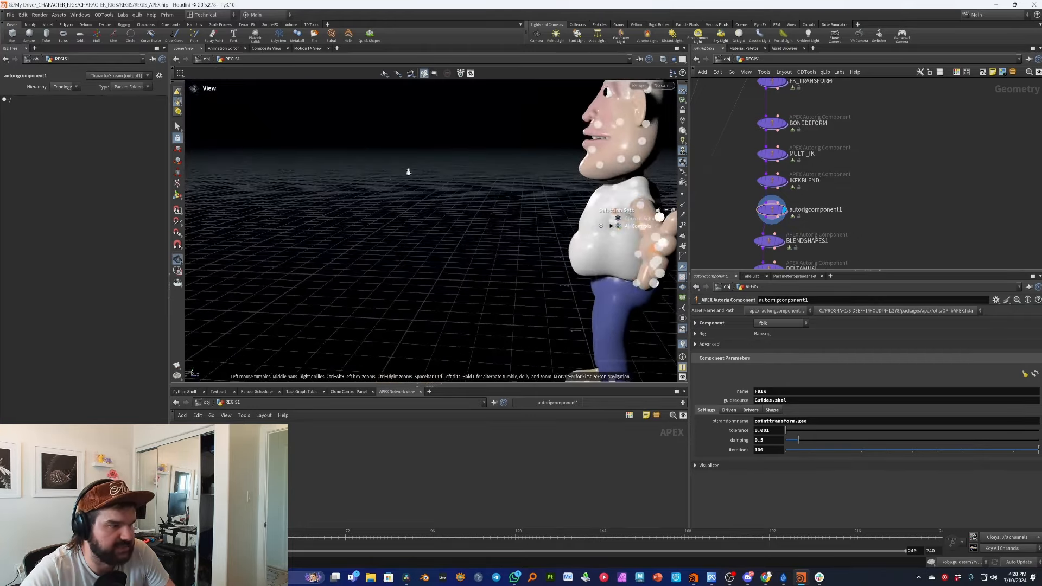
alt+right_drag(408, 172, 421, 134)
drag(422, 132, 498, 335)
alt+drag(559, 241, 632, 217)
Bypass the MULTI_IK and IKFKBLEND components, and rename the fbik component node as FBIK.
drag(917, 190, 743, 145)
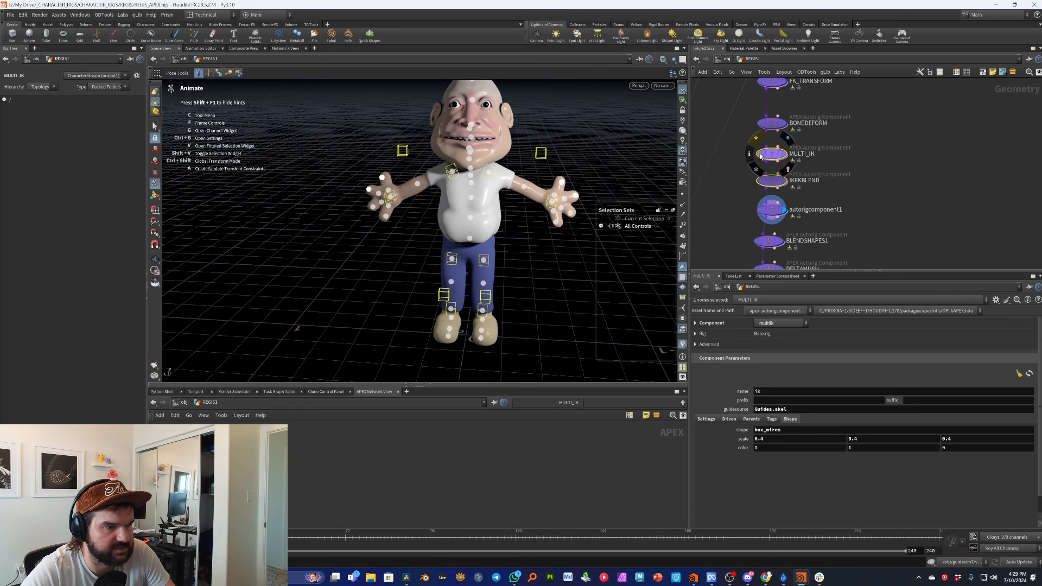
key(b)
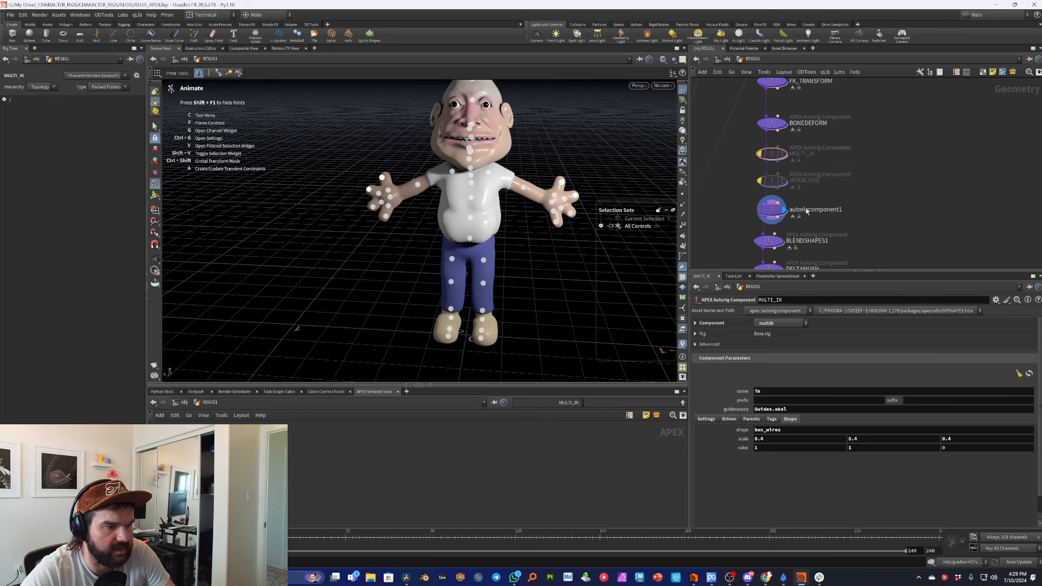
double_click(807, 212)
text(FBIK)
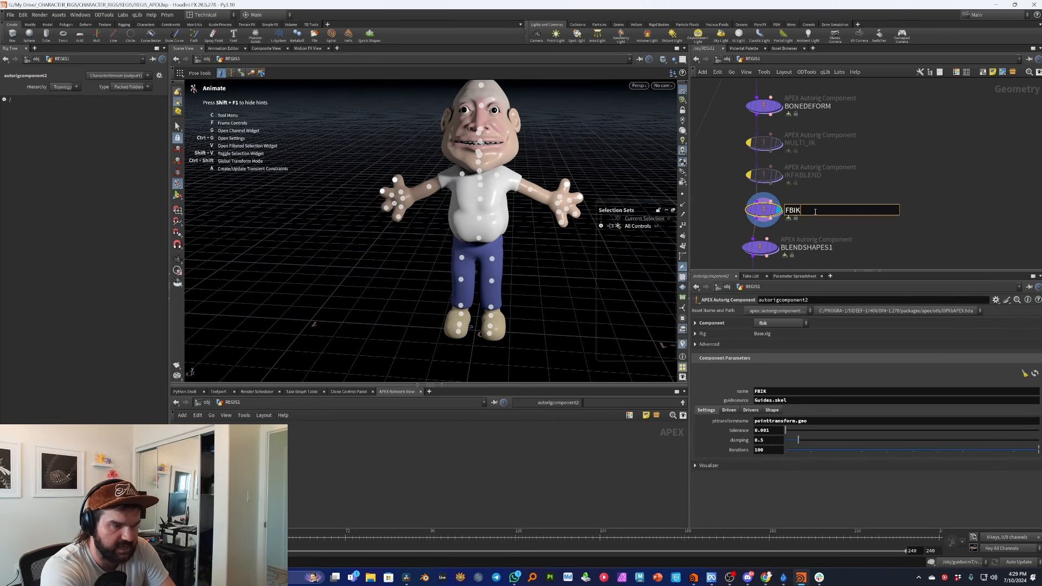
key(Return)
Test the full-body IK by pulling one hand control outward from the body, and undo the move.
click(532, 205)
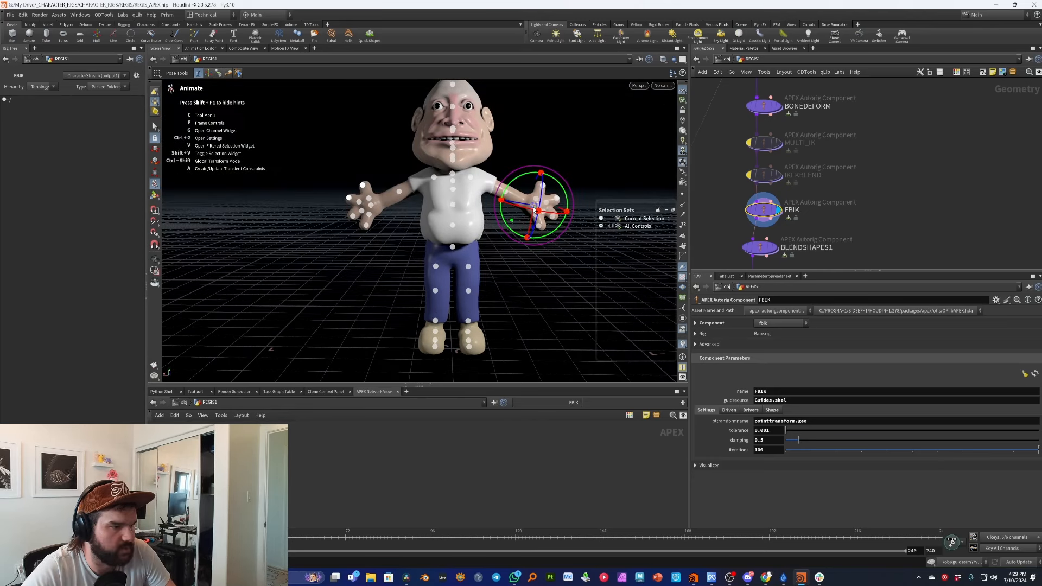
drag(534, 205, 610, 213)
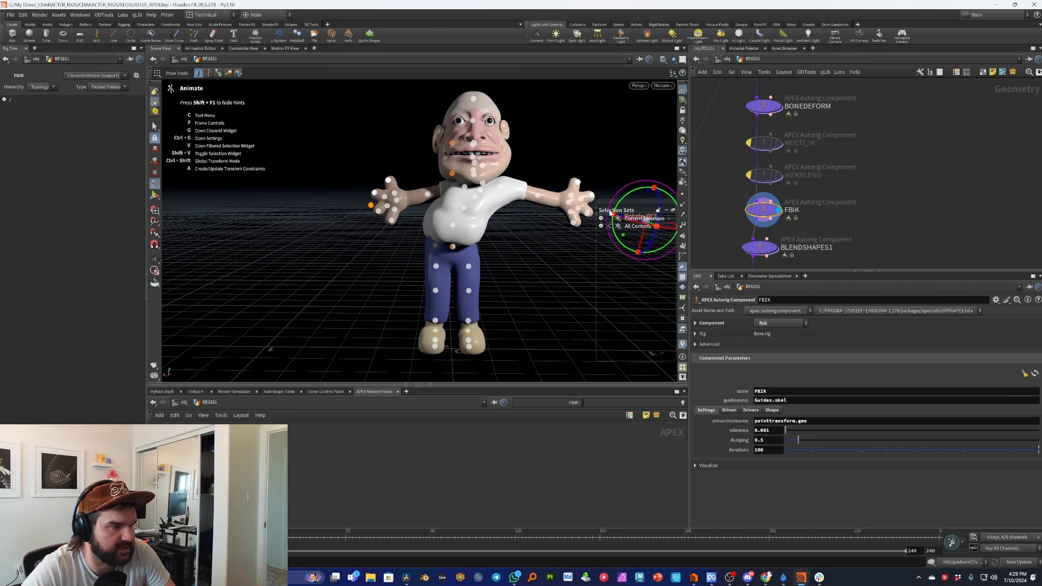
key(ctrl+z)
alt+drag(603, 171, 542, 208)
Review the FBIK component's shape parameters and inspect the hand and body controls on the character.
click(771, 410)
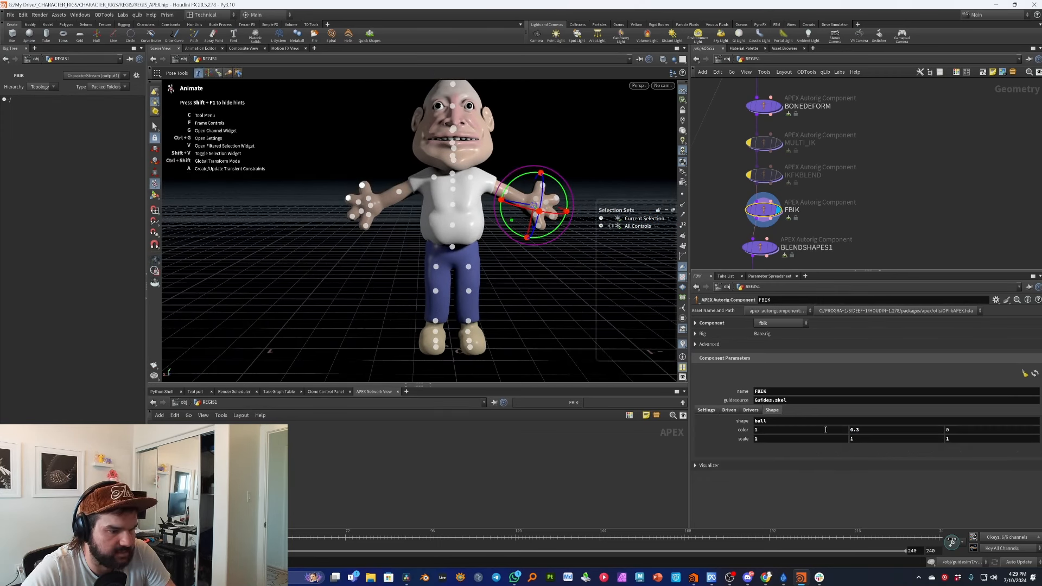
scroll(529, 234, up, 10)
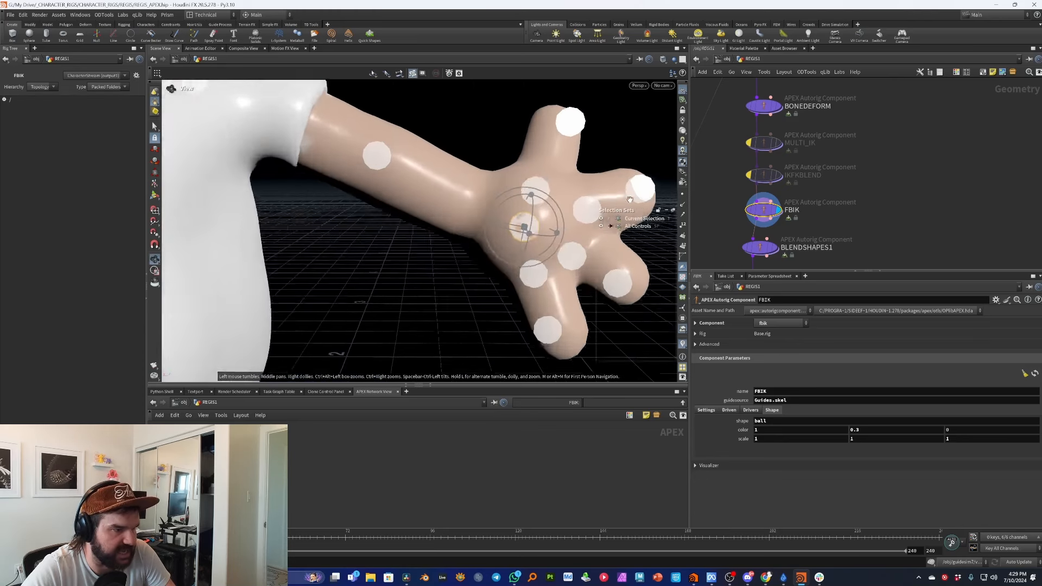
alt+drag(515, 240, 461, 211)
alt+right_drag(510, 146, 418, 157)
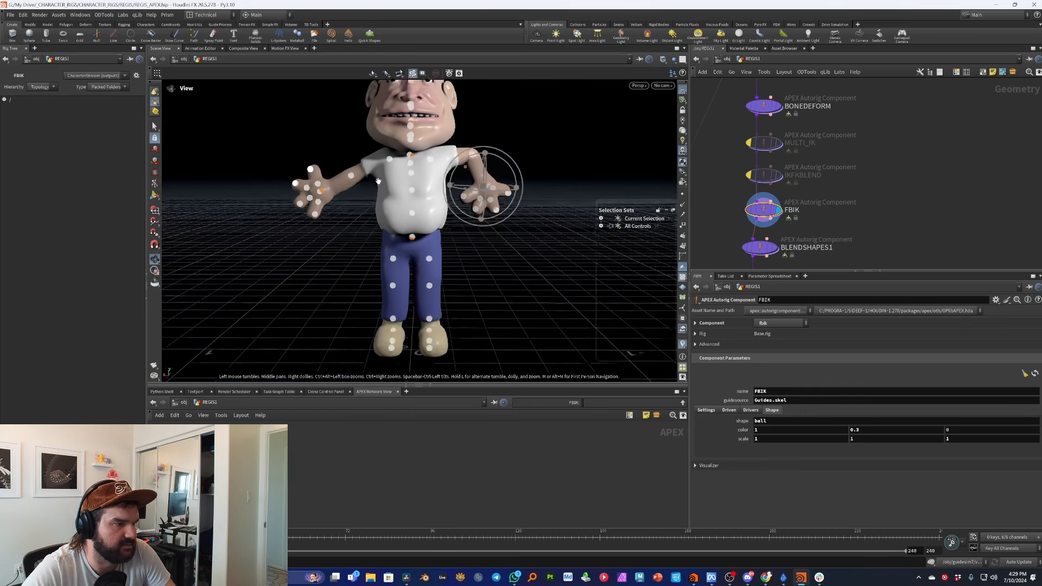
drag(417, 157, 388, 157)
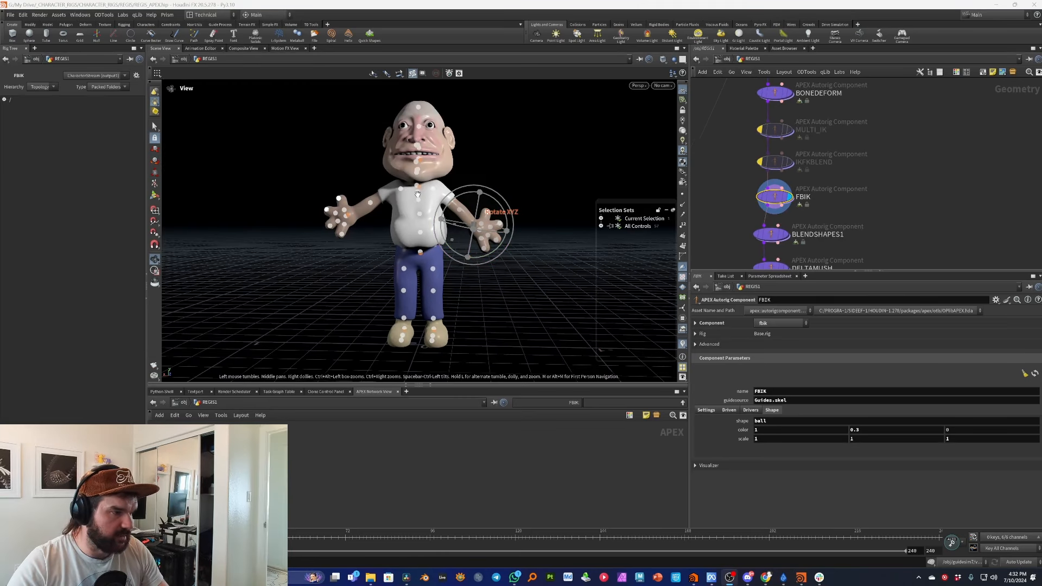
alt+right_drag(475, 226, 521, 222)
alt+middle_drag(521, 222, 497, 269)
Compare the FBIK component's driven pattern with its drivers pattern, noting how fingers are handled.
click(729, 410)
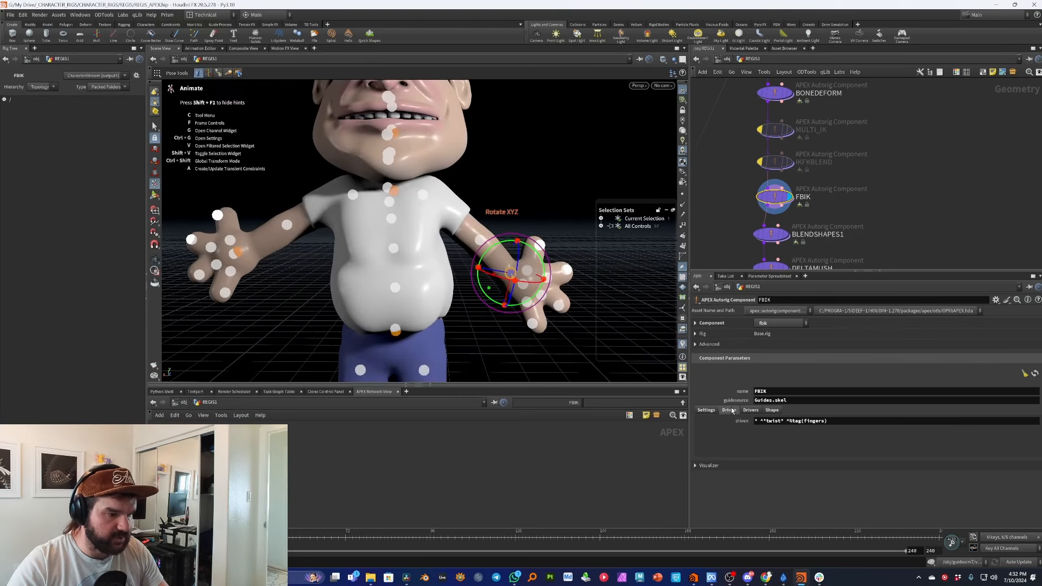
click(752, 411)
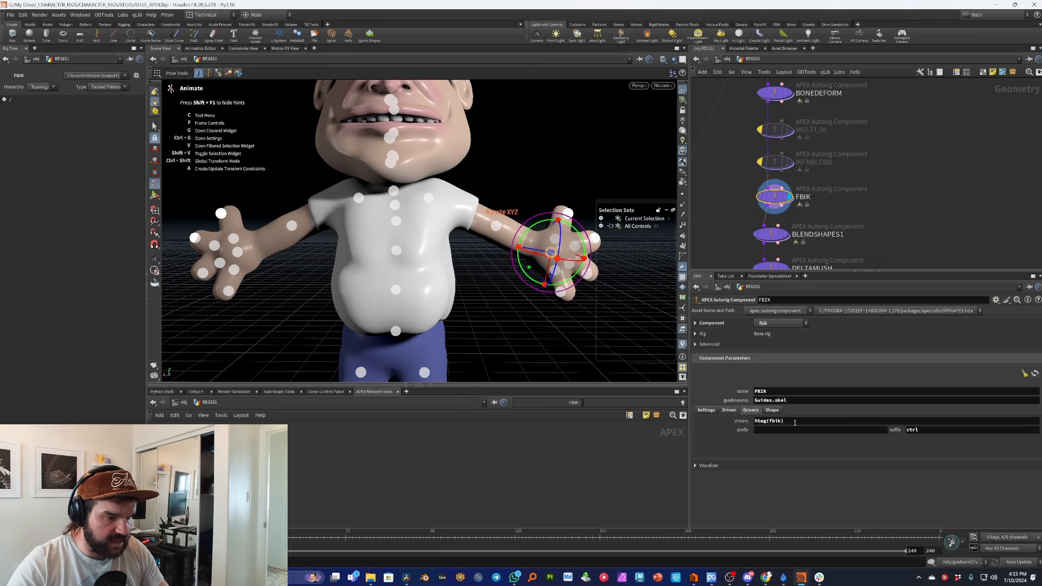
click(788, 425)
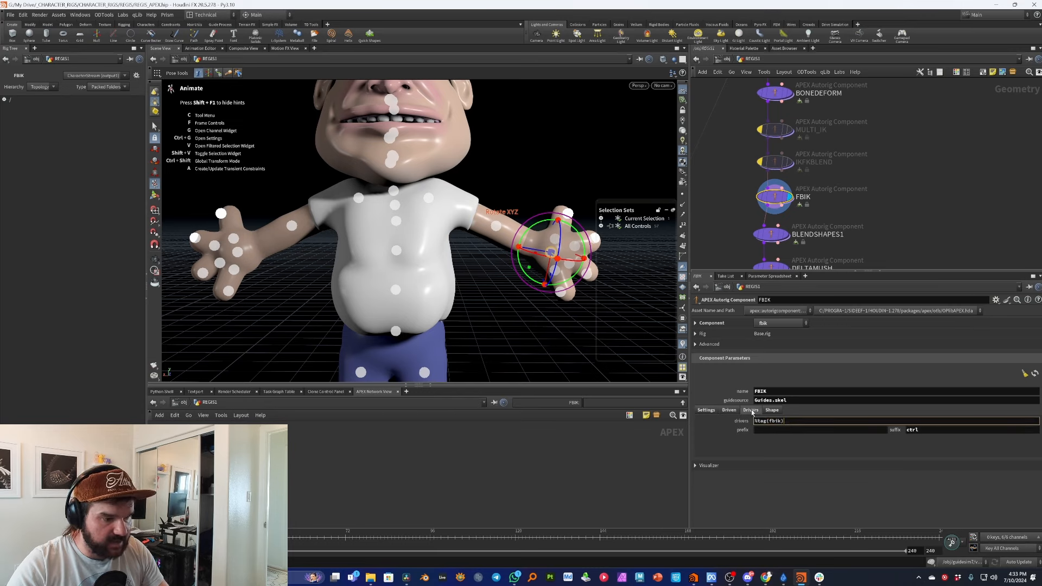
click(734, 411)
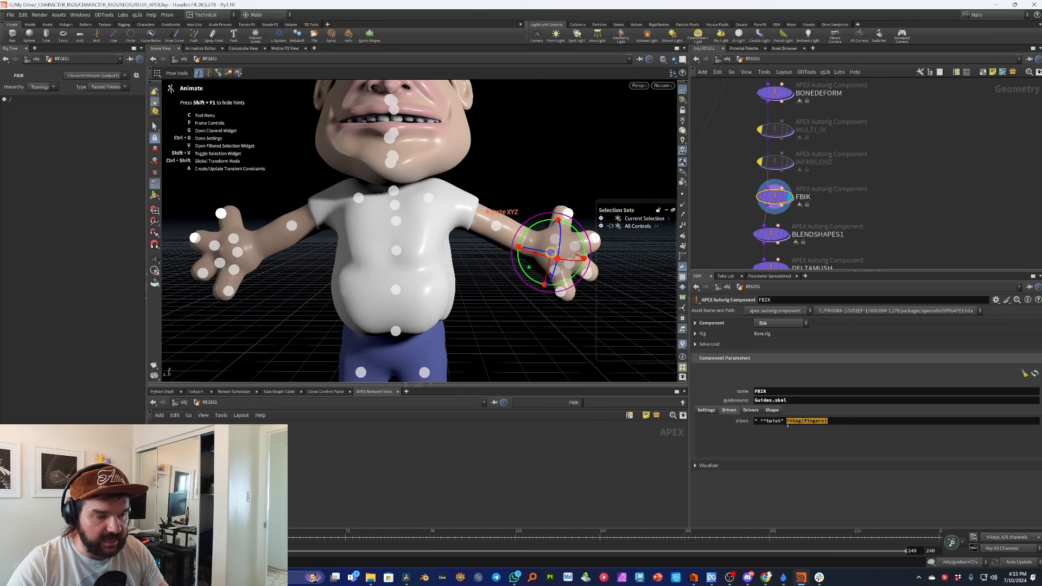
click(856, 423)
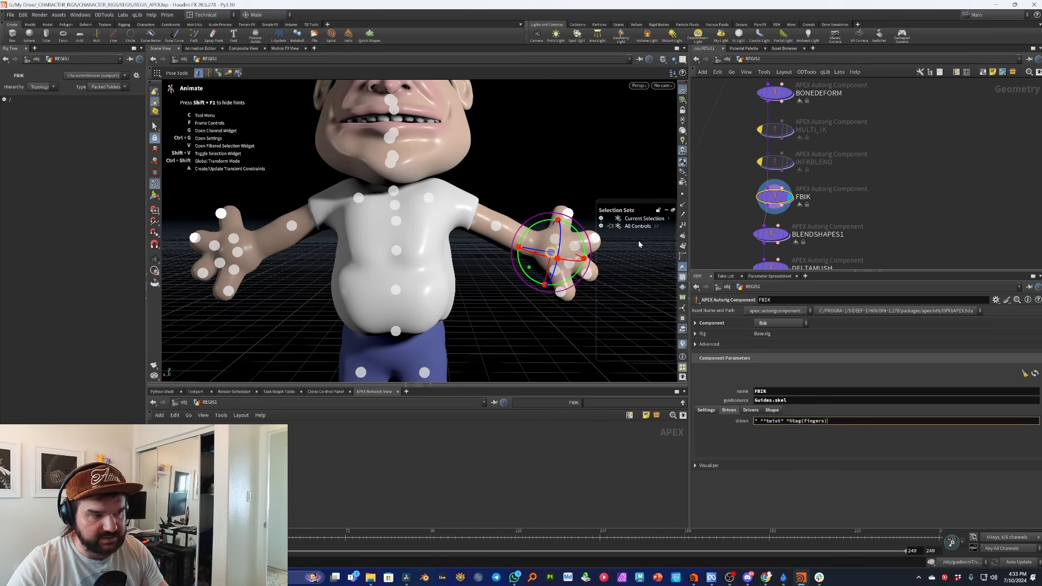
Check the finger, forearm and torso controls on the character against the driven pattern.
click(558, 255)
click(561, 245)
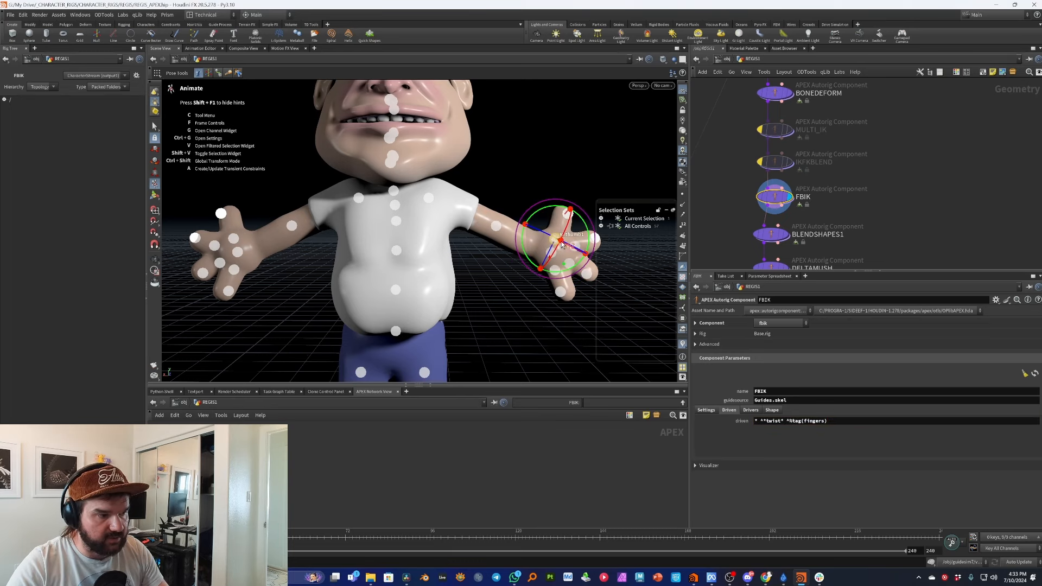
click(521, 220)
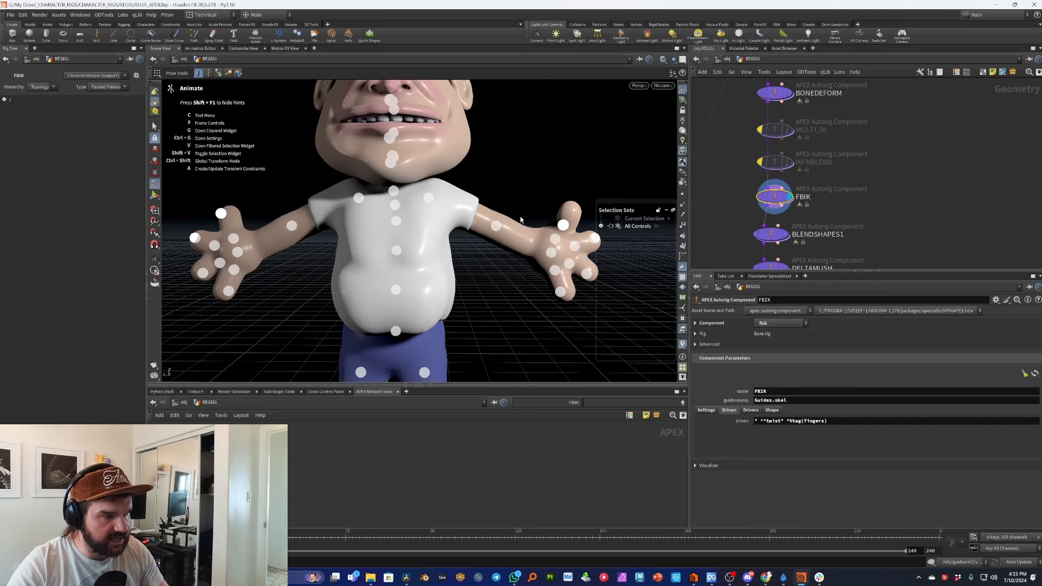
click(496, 225)
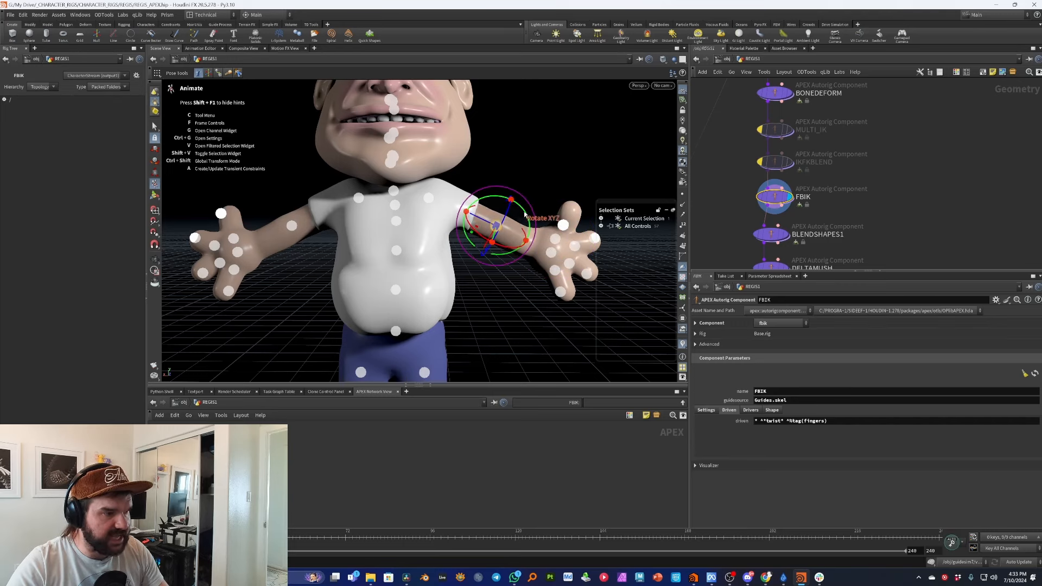
click(396, 250)
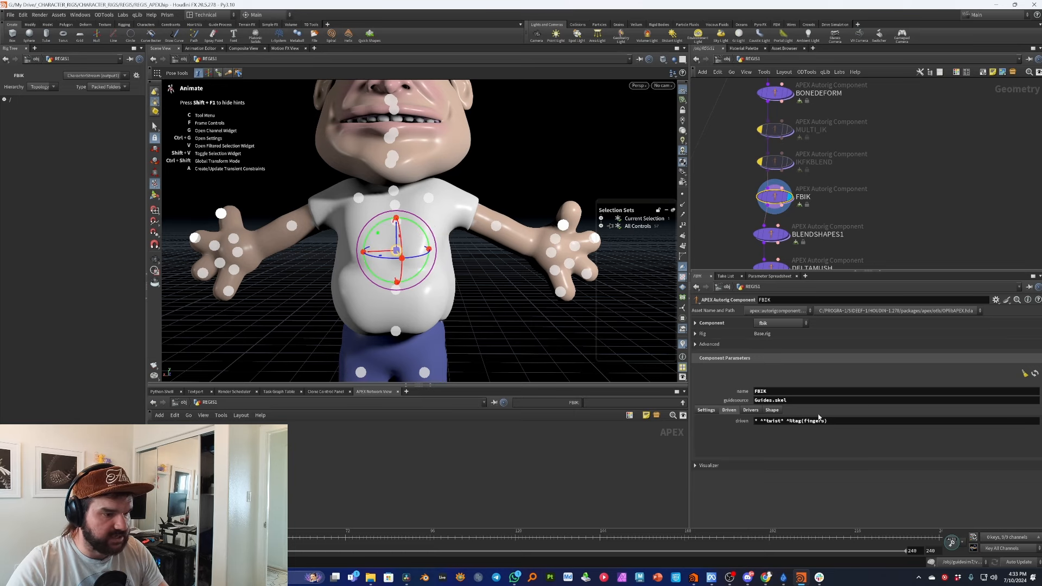
Examine the twist and fingers exclusions in the FBIK driven pattern and the fbik tag in its drivers pattern.
click(808, 422)
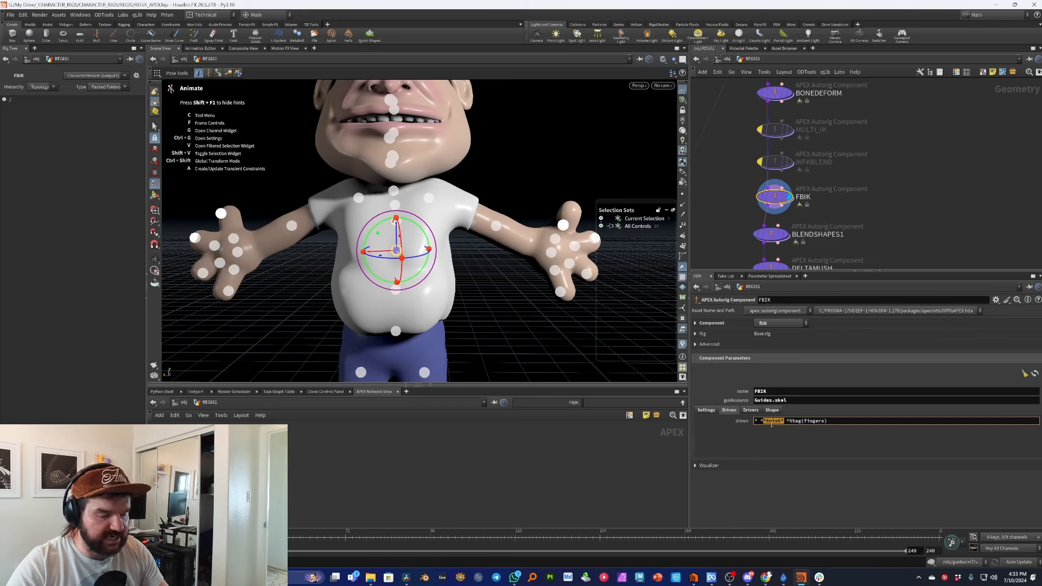
click(726, 440)
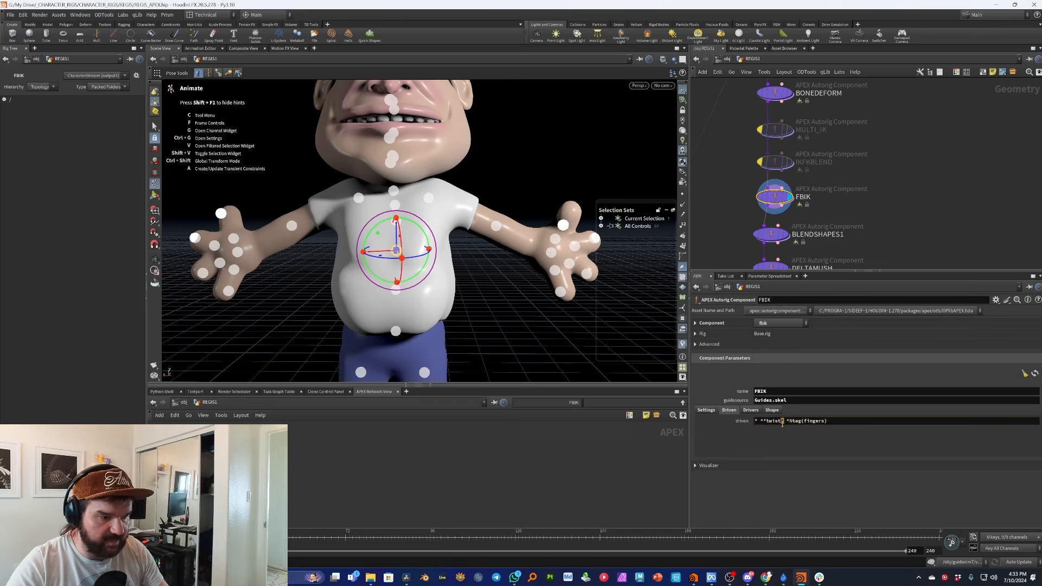
double_click(762, 427)
click(750, 410)
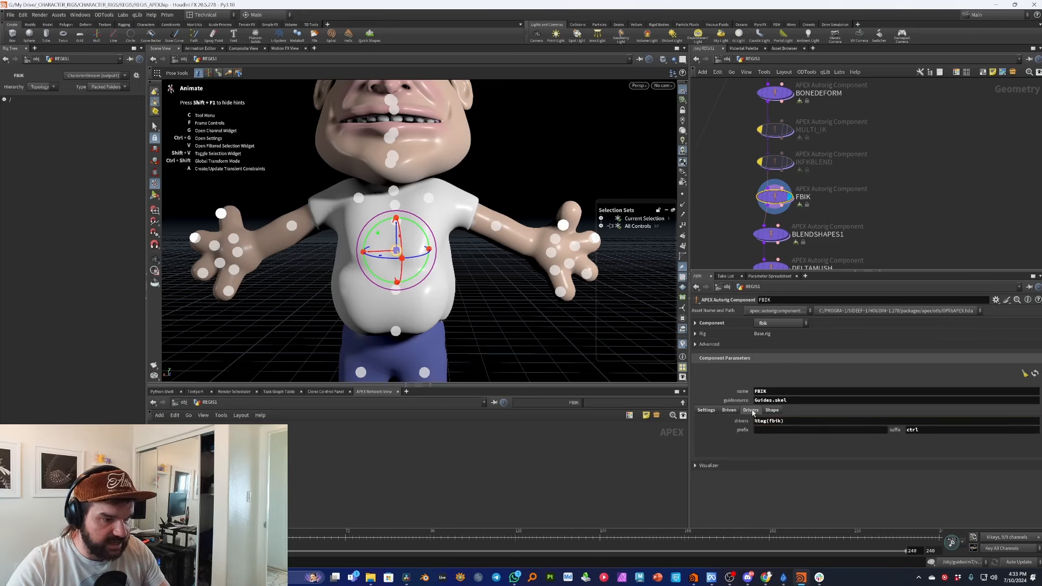
double_click(798, 421)
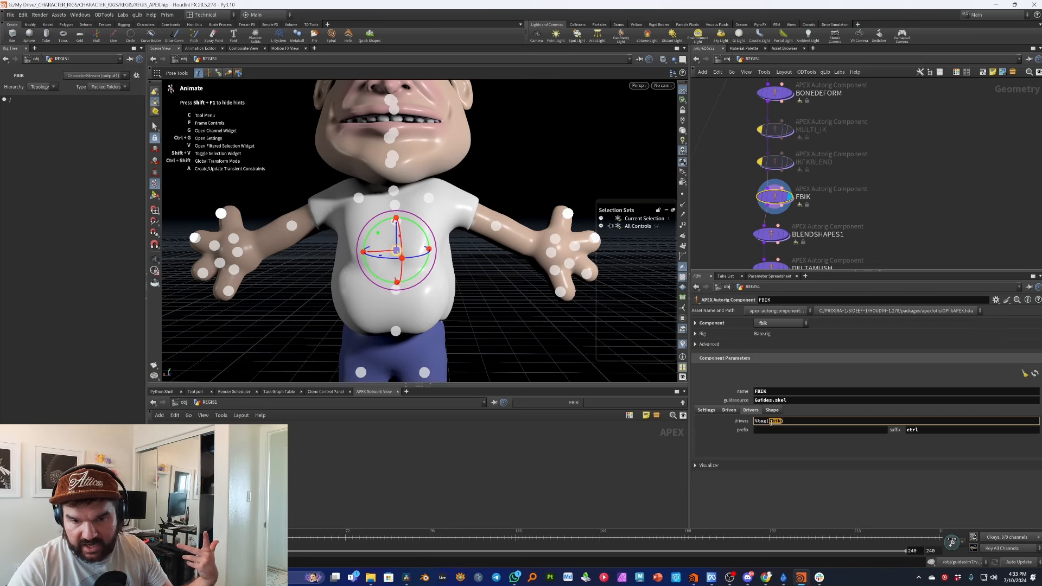
Examine the joint tags assigned by attribadjustarray1 on the skeleton, checking where the fbik tag sits from head to feet.
scroll(799, 253, down, 4)
middle_drag(808, 117, 806, 168)
scroll(825, 168, up, 6)
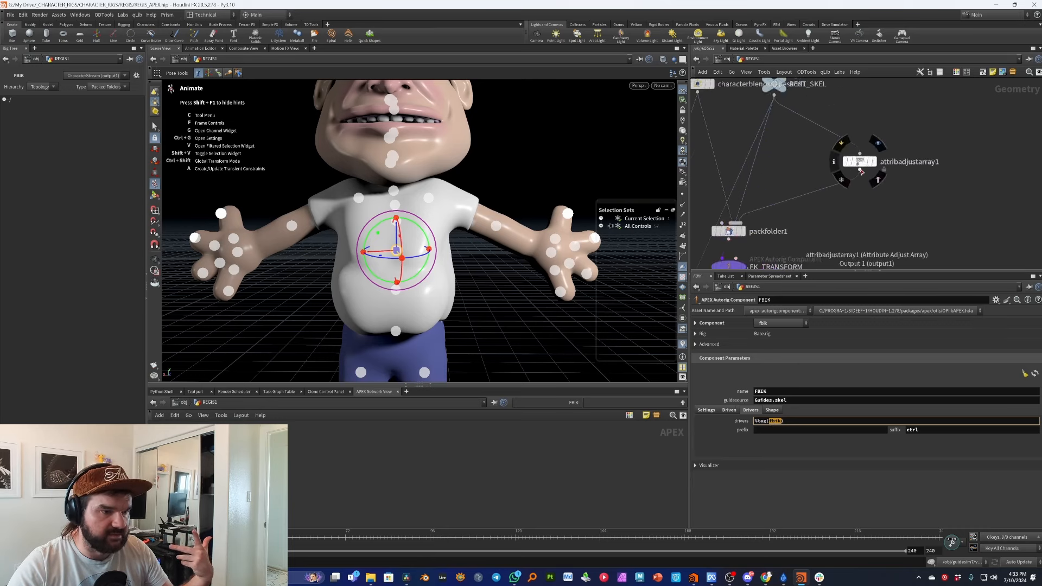
click(862, 162)
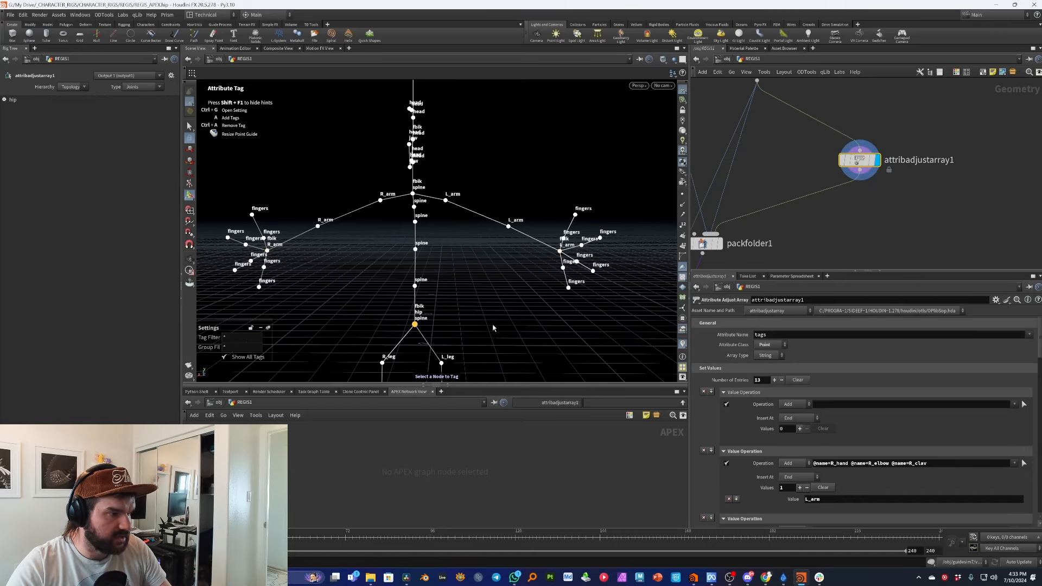
alt+drag(413, 197, 375, 213)
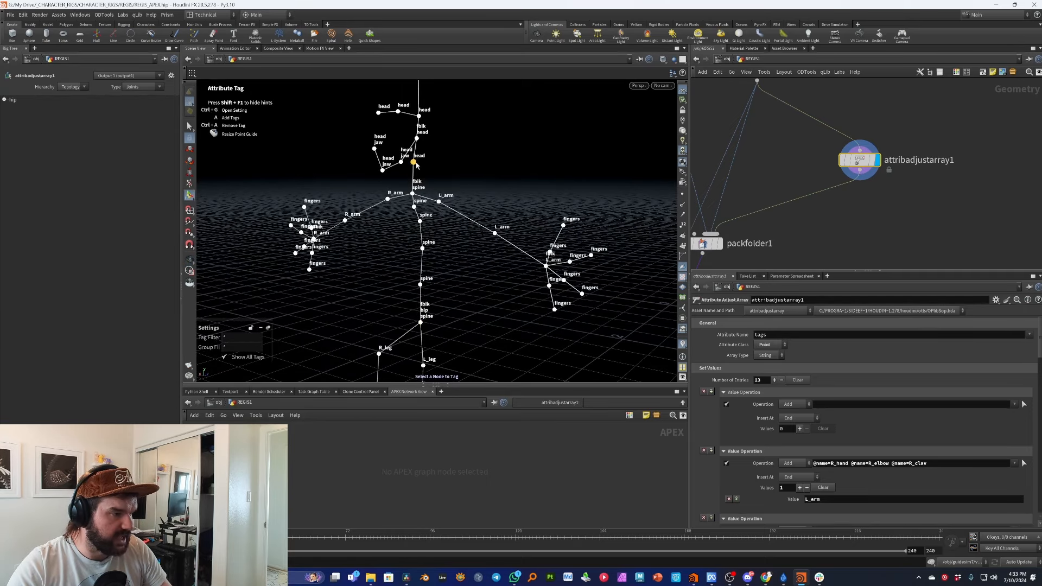
click(413, 197)
alt+right_drag(413, 197, 448, 234)
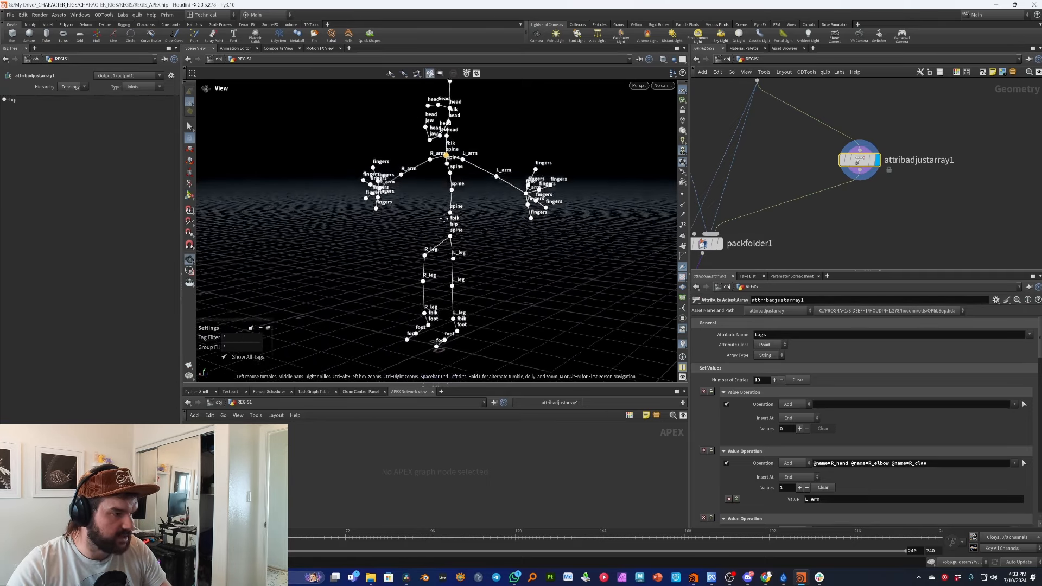
alt+drag(448, 233, 476, 260)
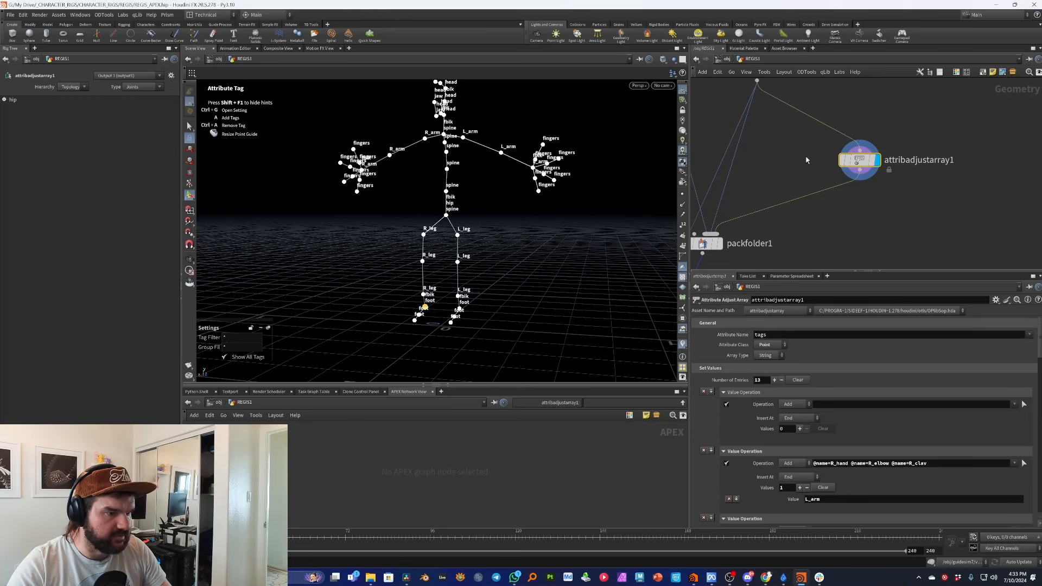
Look up the available control shape names in the shape override options of configurecontrols1.
scroll(806, 160, down, 6)
middle_drag(821, 214, 823, 167)
scroll(823, 168, up, 3)
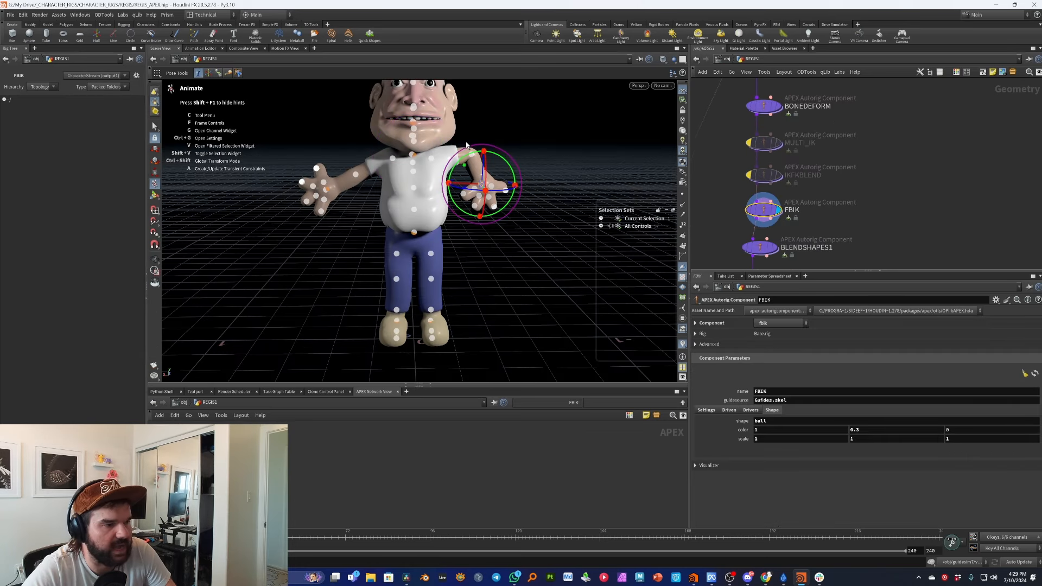
click(477, 185)
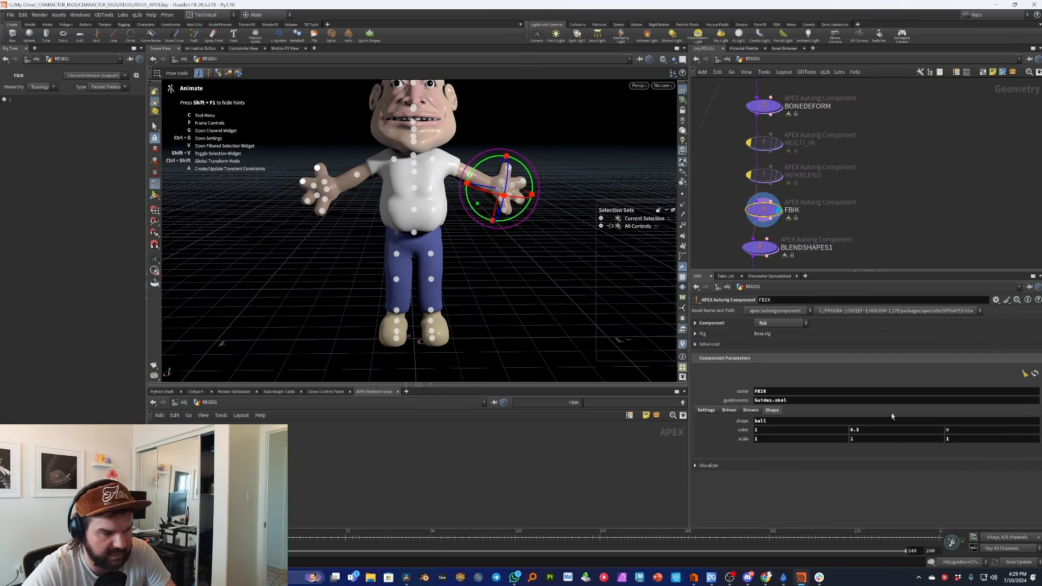
click(813, 422)
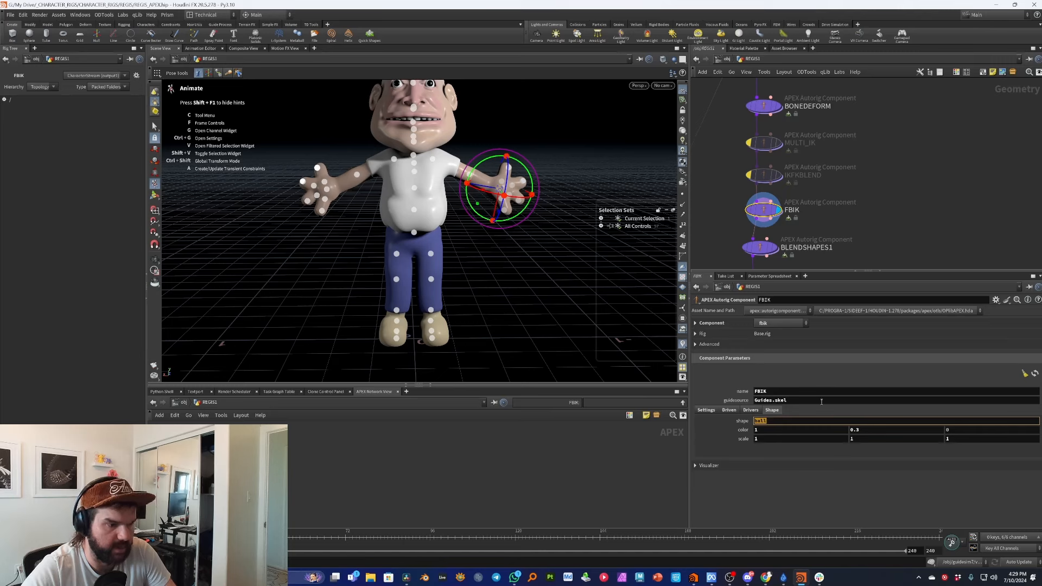
scroll(822, 157, down, 2)
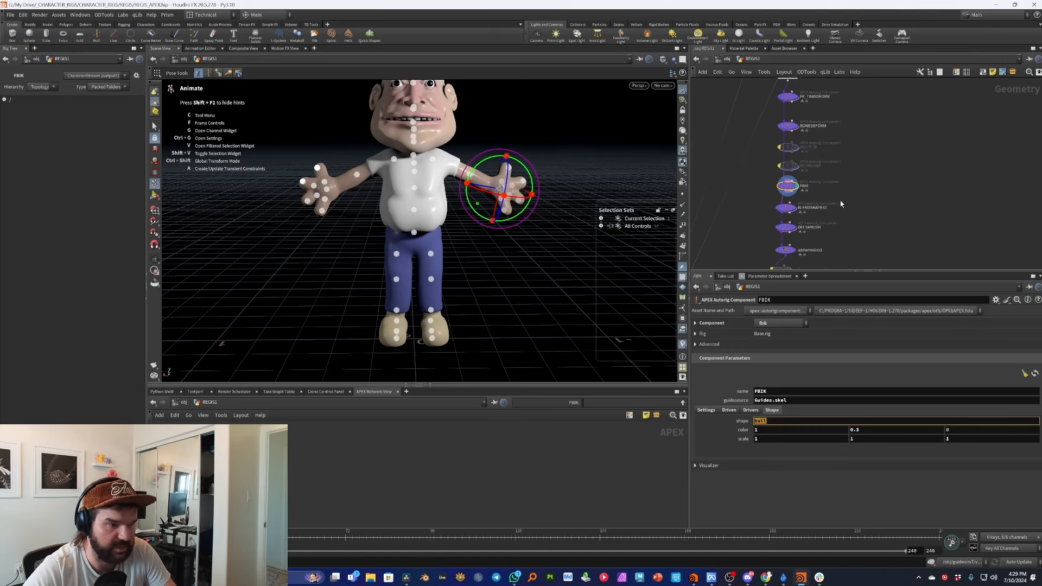
middle_drag(832, 263, 823, 179)
scroll(821, 177, up, 1)
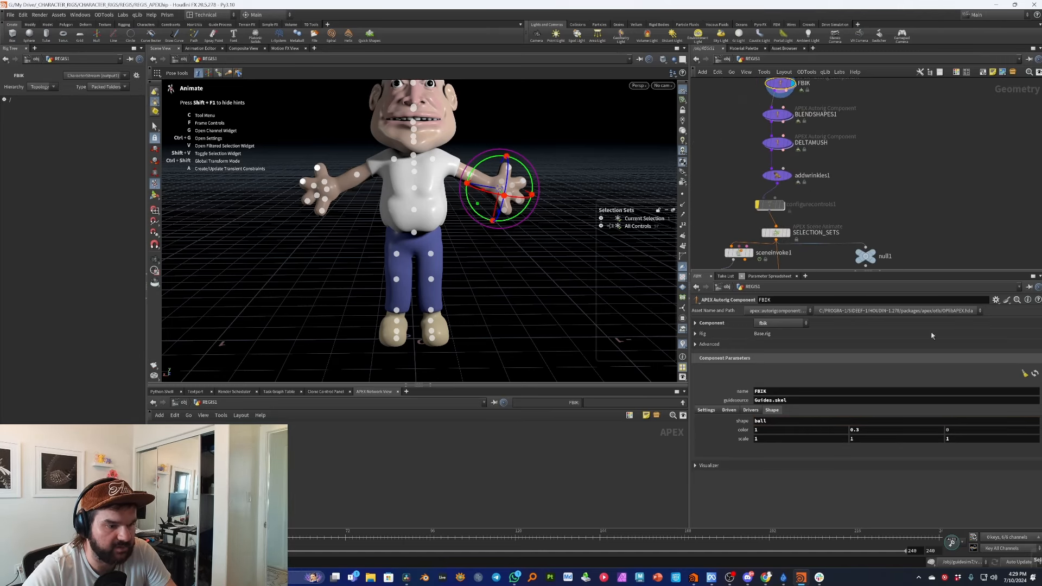
click(776, 206)
scroll(841, 247, up, 1)
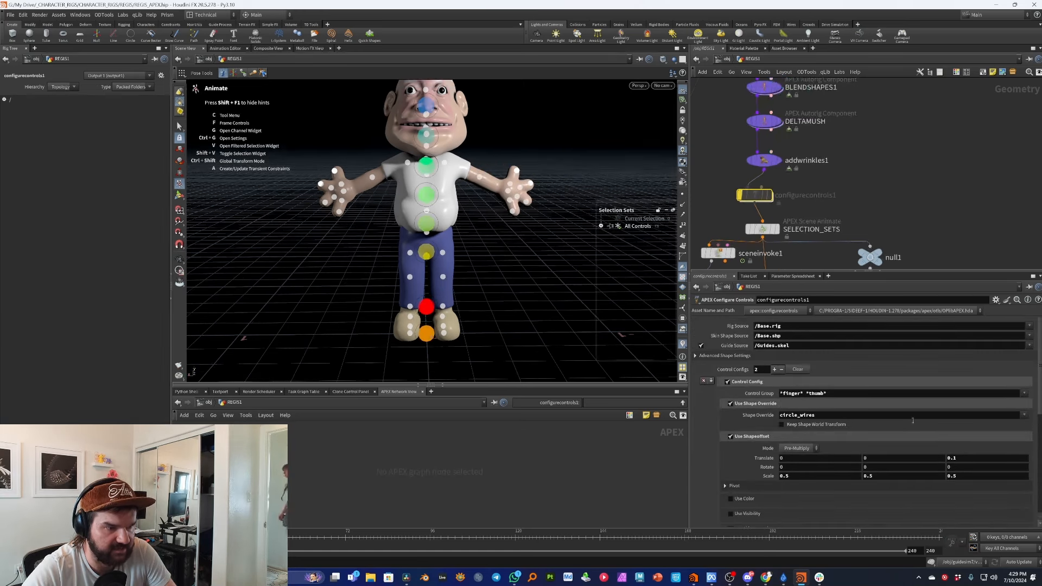
click(1024, 415)
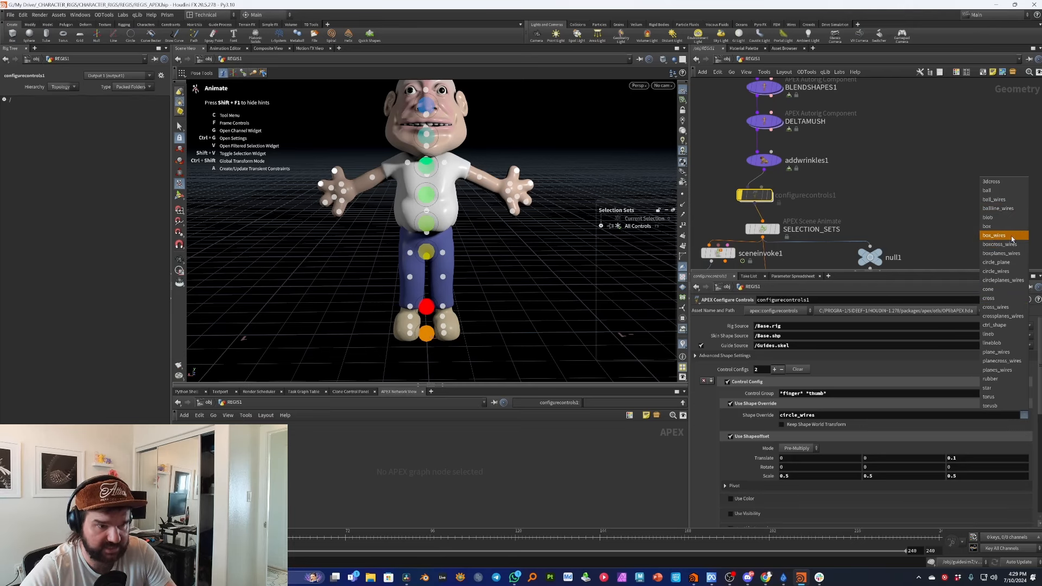
Set the FBIK component's control shape to box_wires.
middle_drag(885, 217, 884, 261)
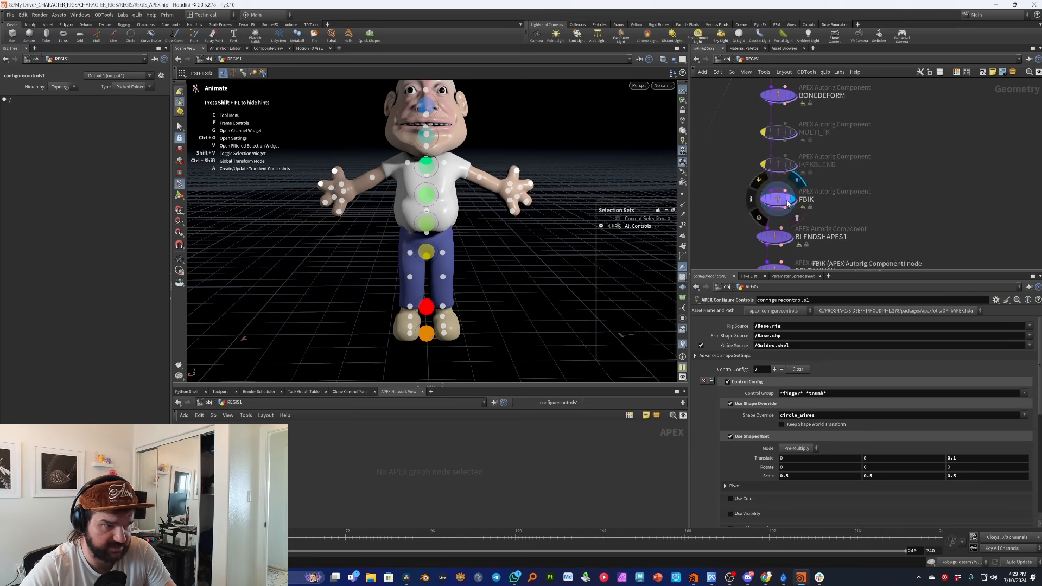
click(777, 198)
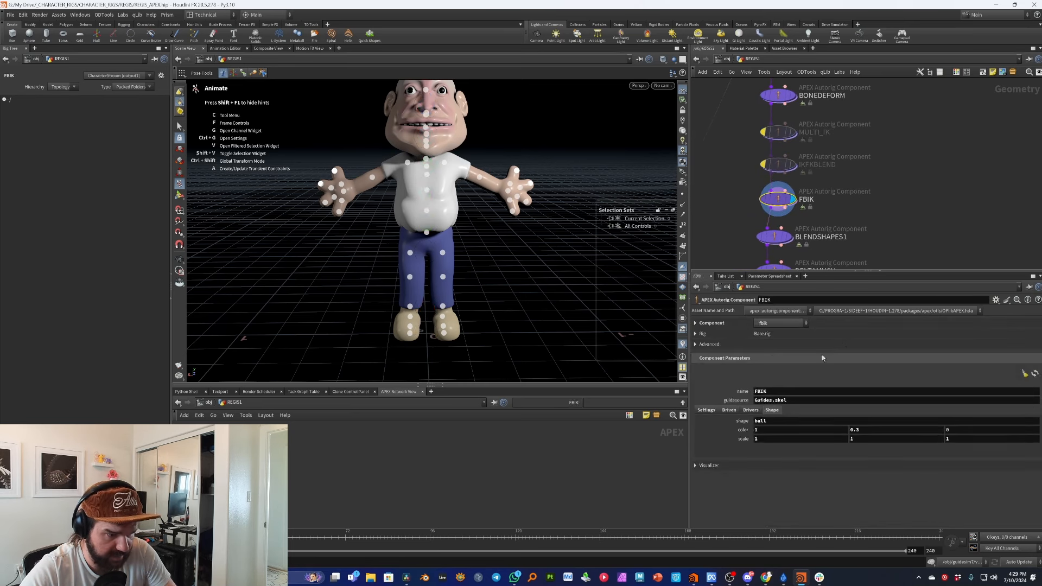
text(box_)
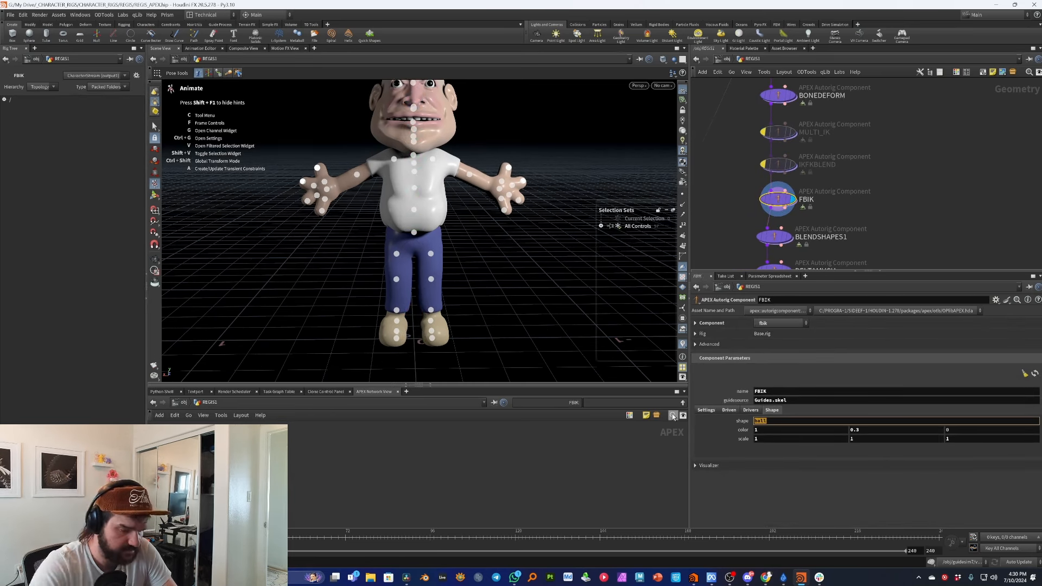
text(wire)
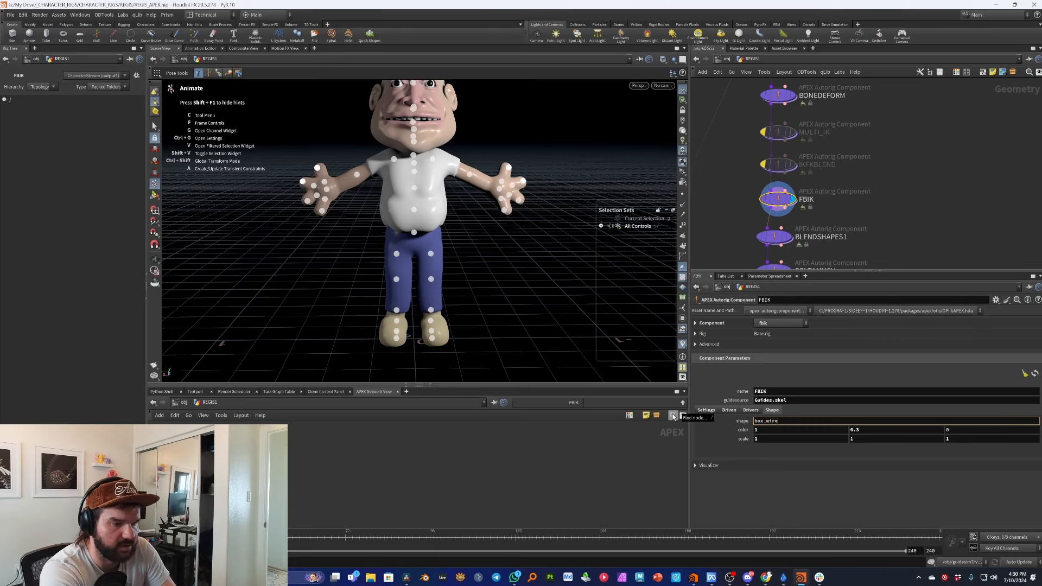
text(s)
key(Return)
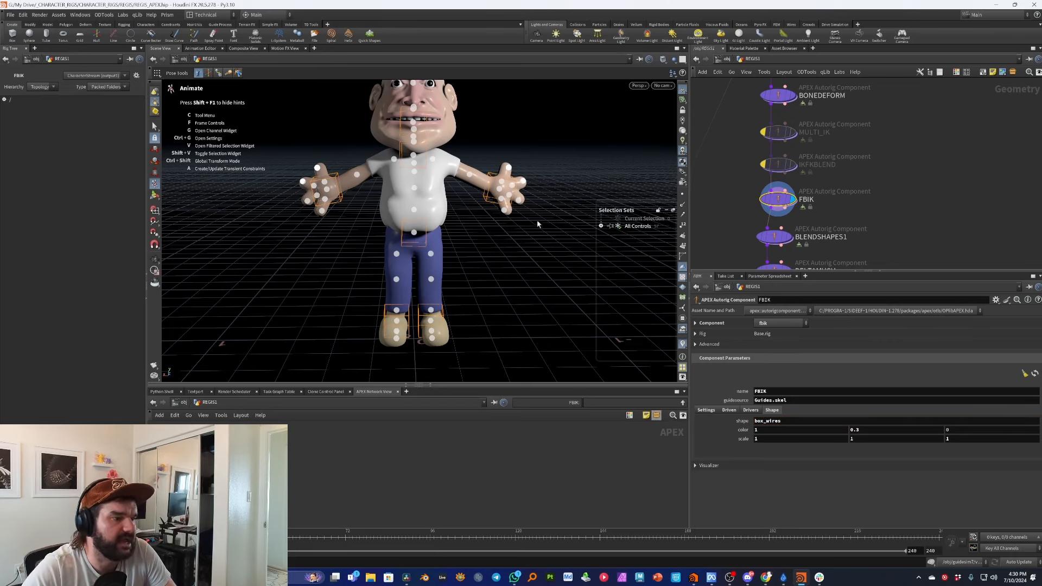
Test the FBIK box control on the character's right hand by moving it toward the torso.
alt+drag(537, 224, 472, 206)
click(484, 225)
click(544, 209)
click(346, 219)
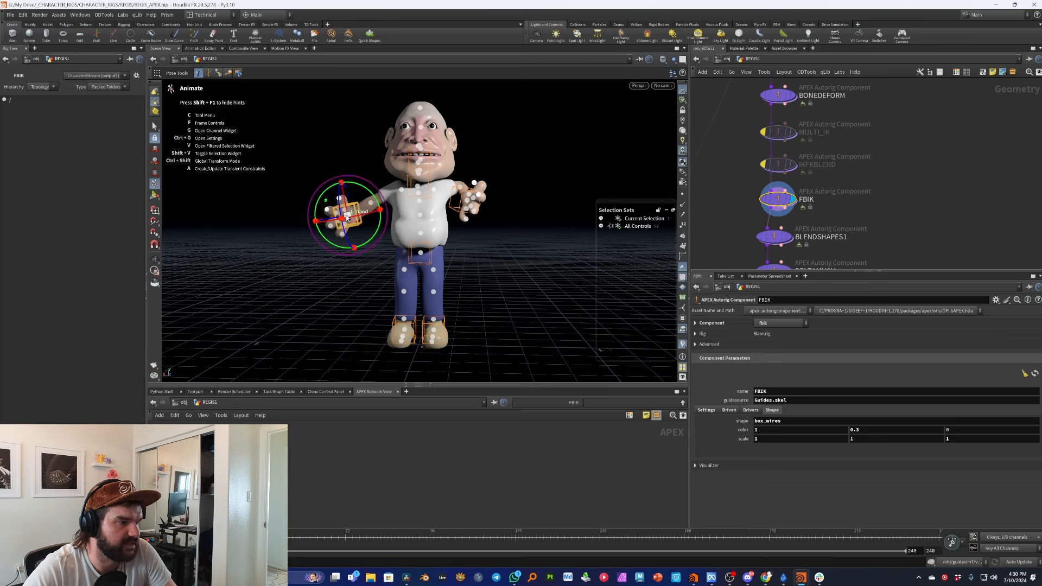
drag(345, 219, 369, 209)
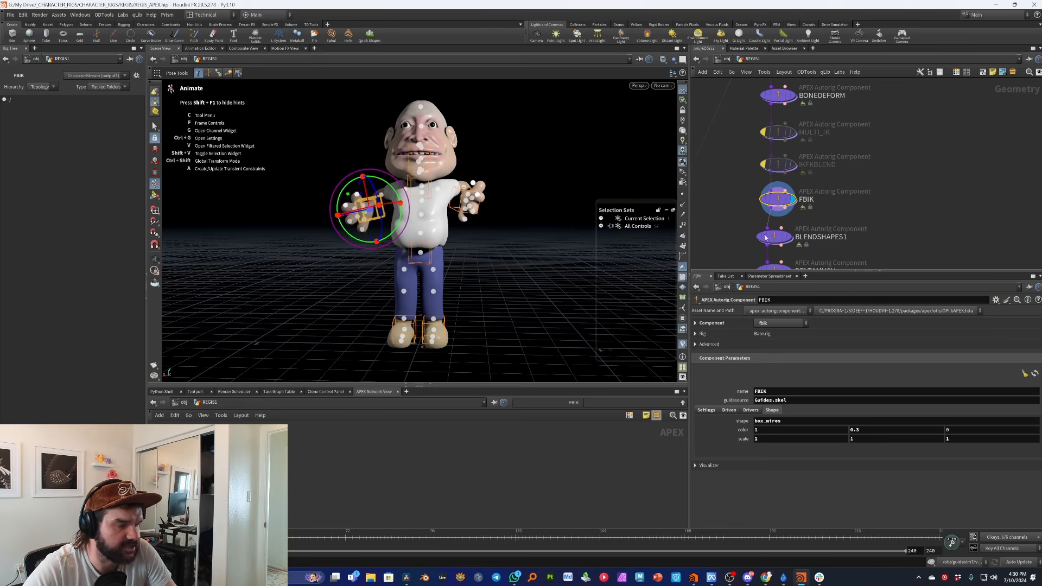
Step through the BLENDSHAPES1 and DELTAMUSH components and display the rig at addwrinkles1.
click(877, 219)
middle_drag(876, 219, 881, 129)
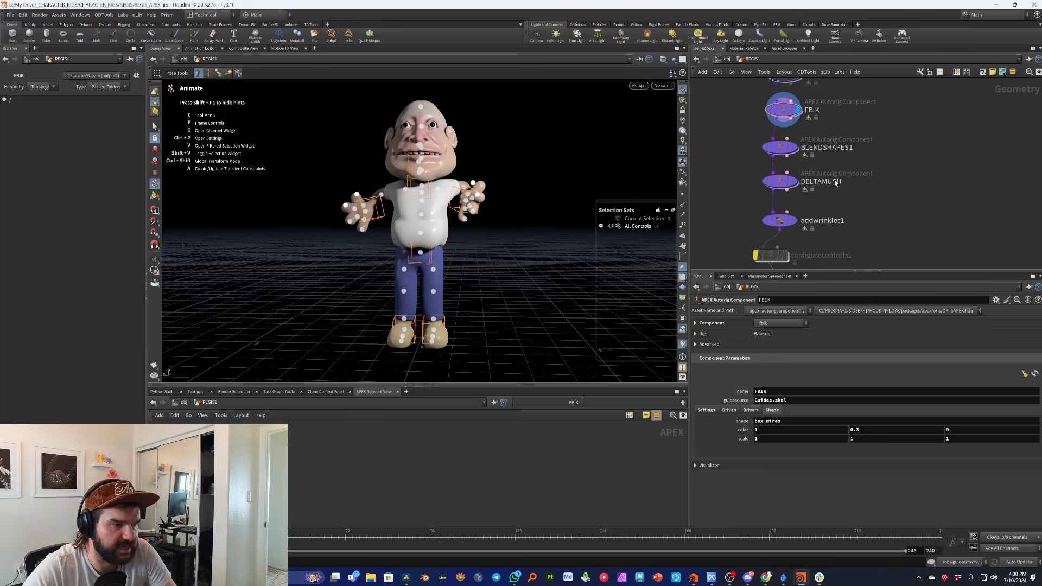
click(781, 148)
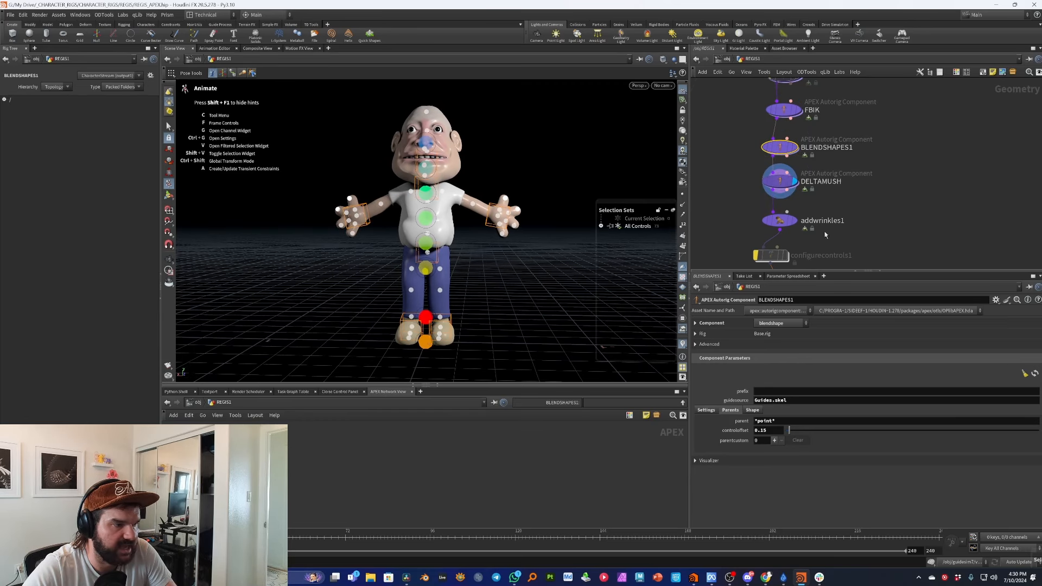
click(780, 181)
middle_drag(865, 197, 880, 159)
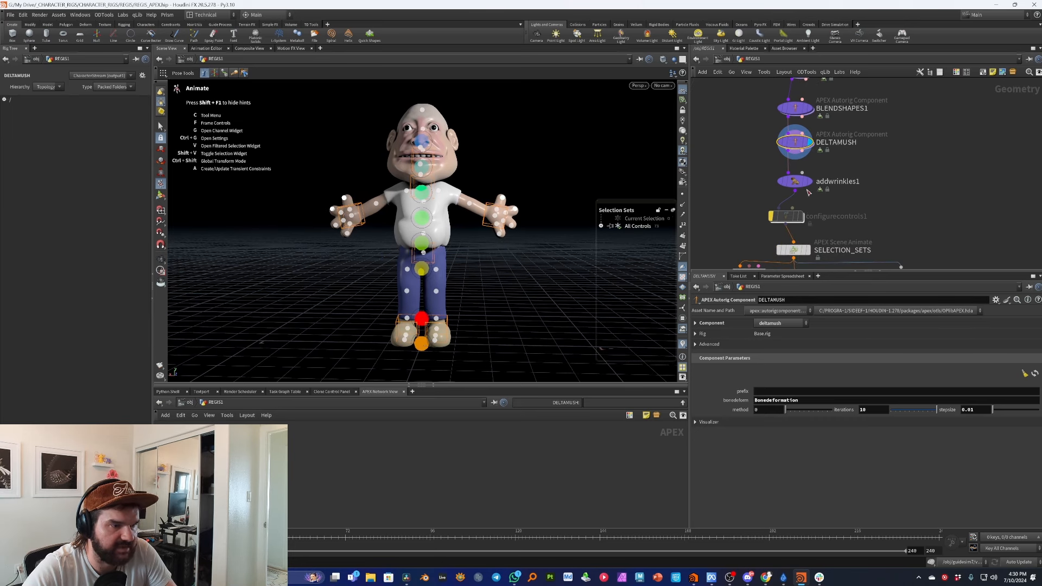
click(795, 182)
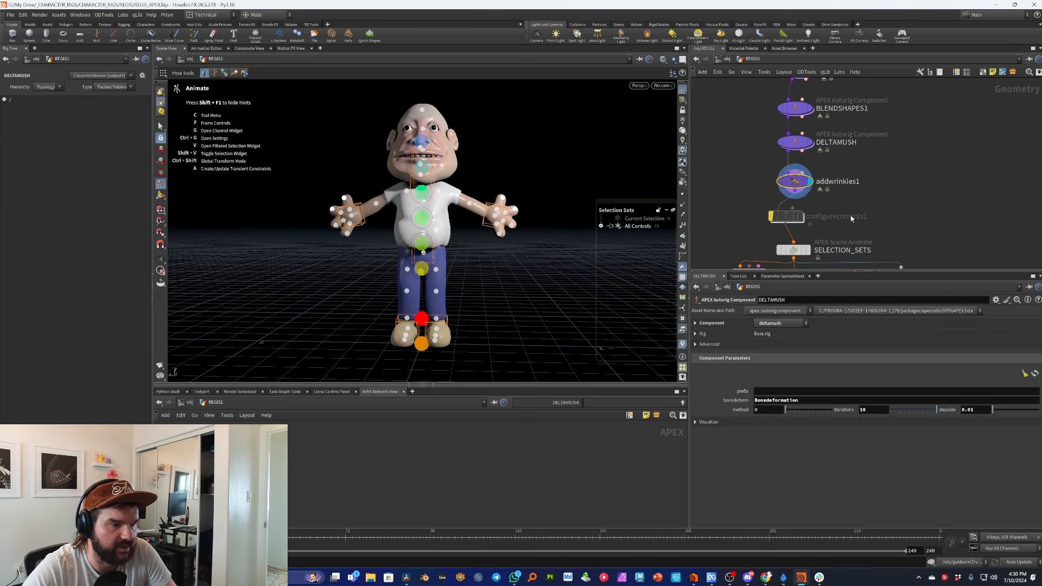
Add an APEX Scene Animate node fed by the output of addwrinkles1 and place it beside the main chain.
click(795, 199)
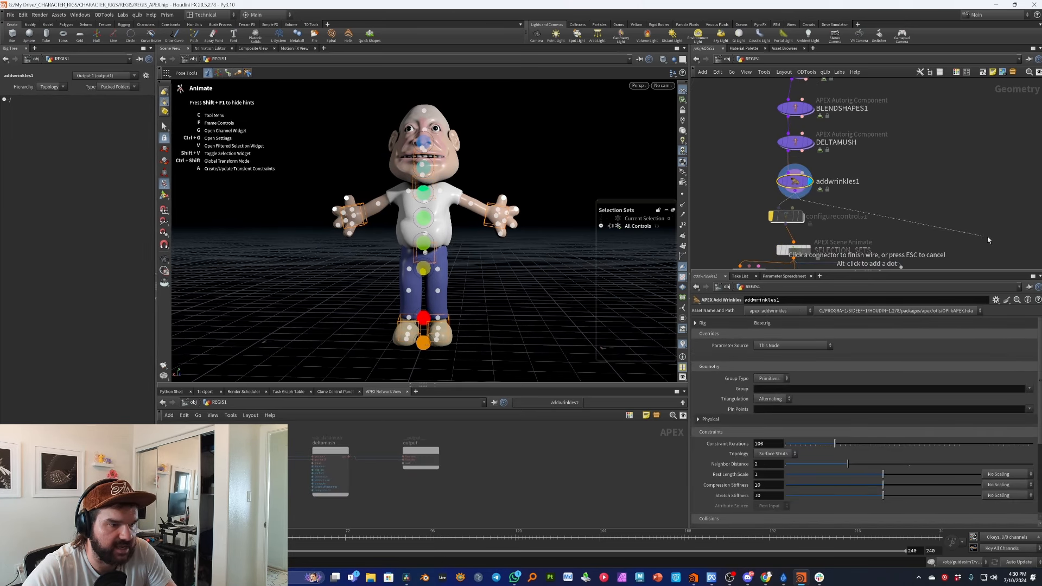
key(Tab)
text(apex scene)
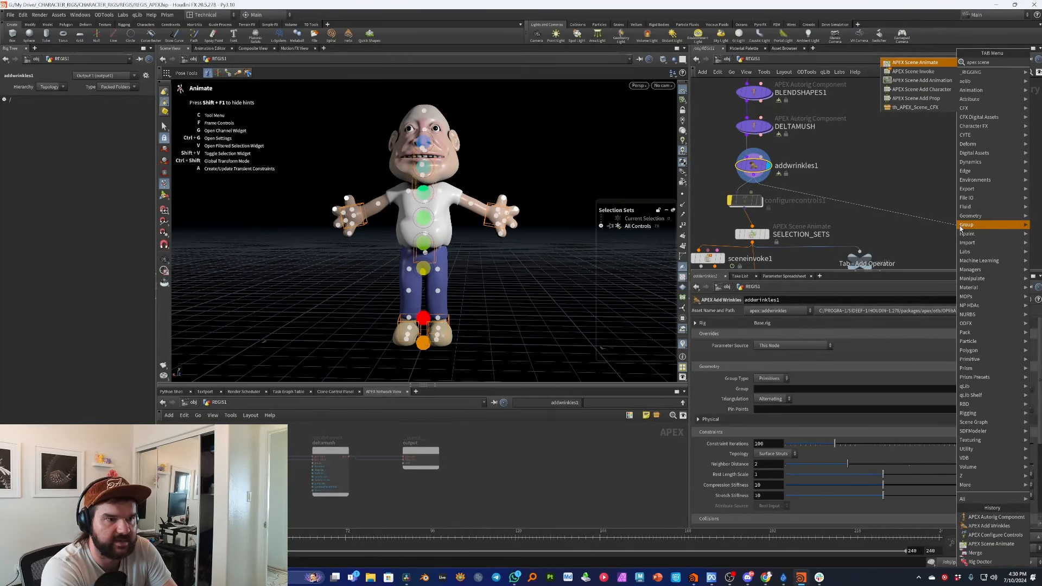
click(959, 229)
click(960, 228)
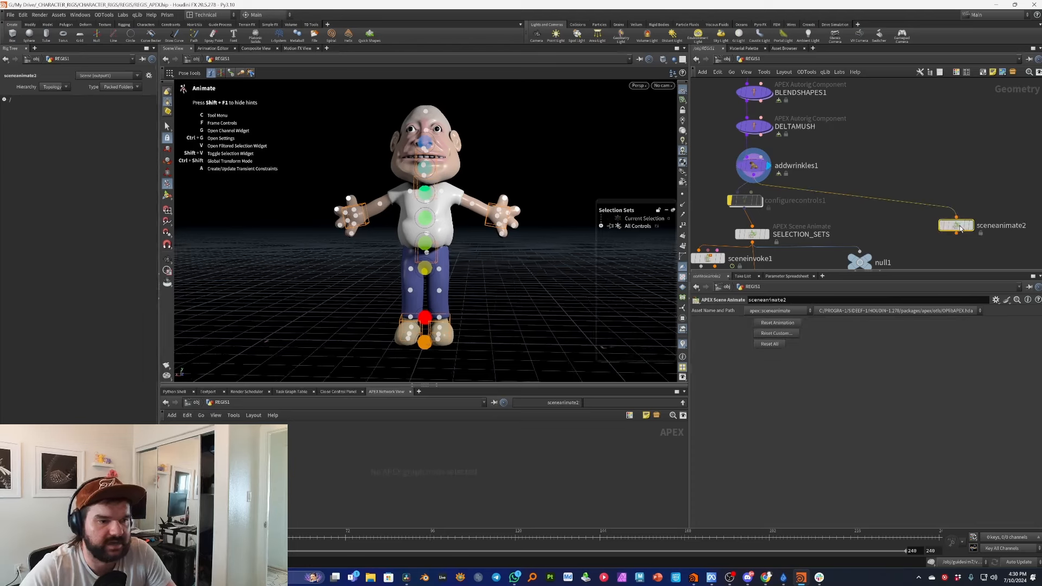
drag(958, 228, 951, 237)
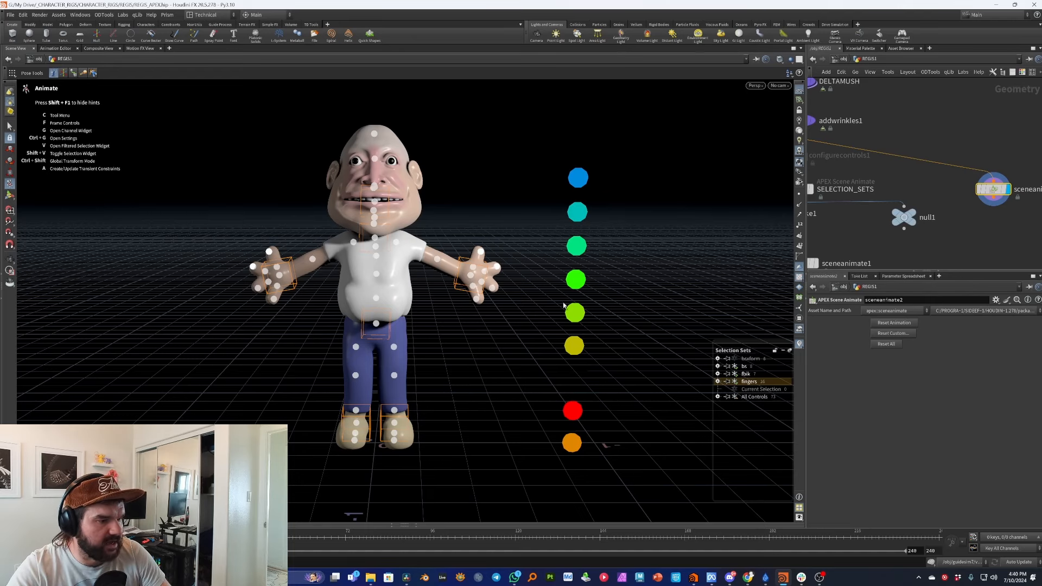
Limit the visible controls to the bs and fbik selection sets, keeping the fingers set hidden.
click(736, 382)
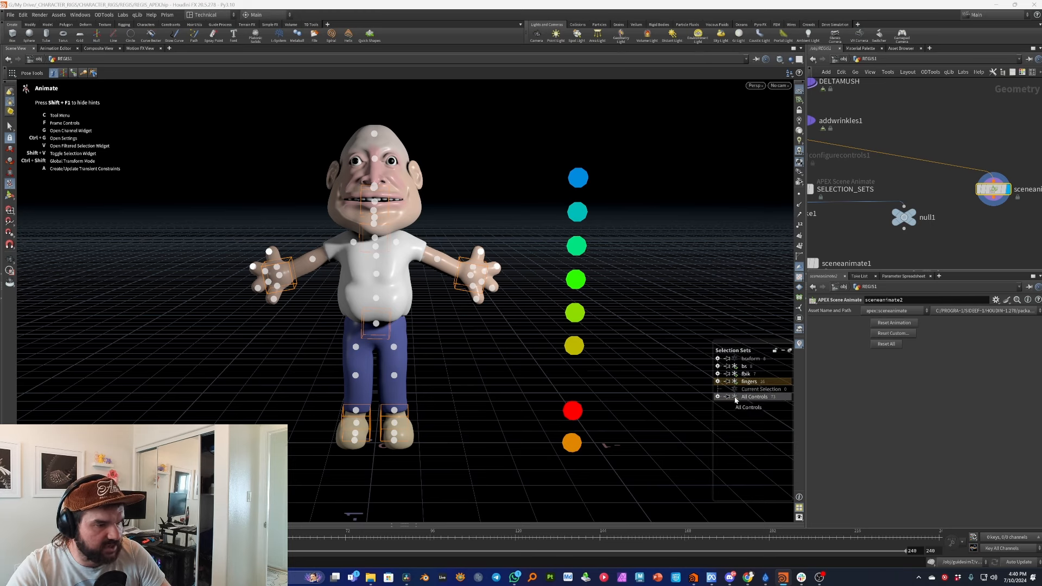
click(736, 397)
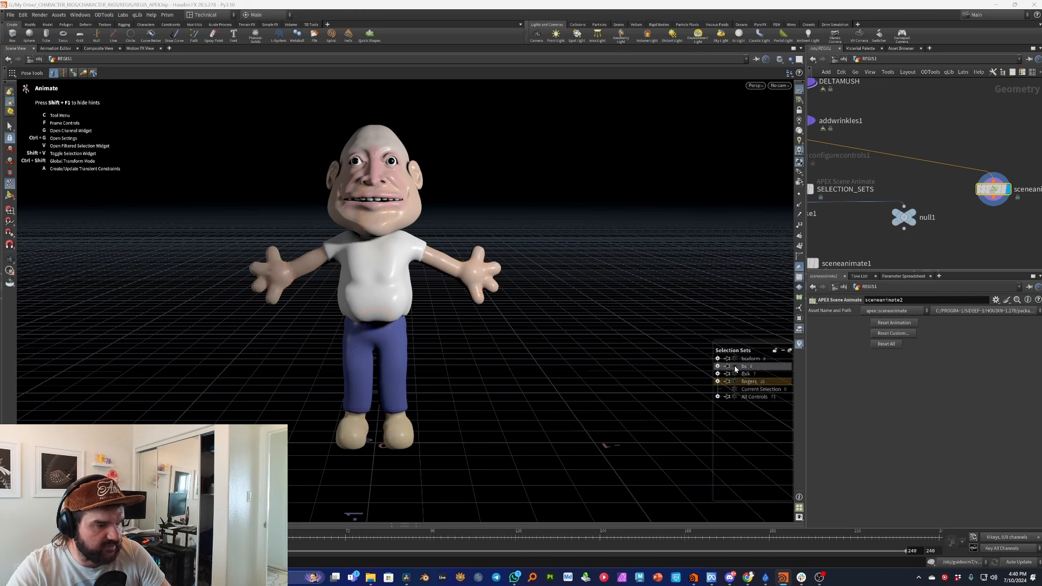
click(735, 367)
click(735, 373)
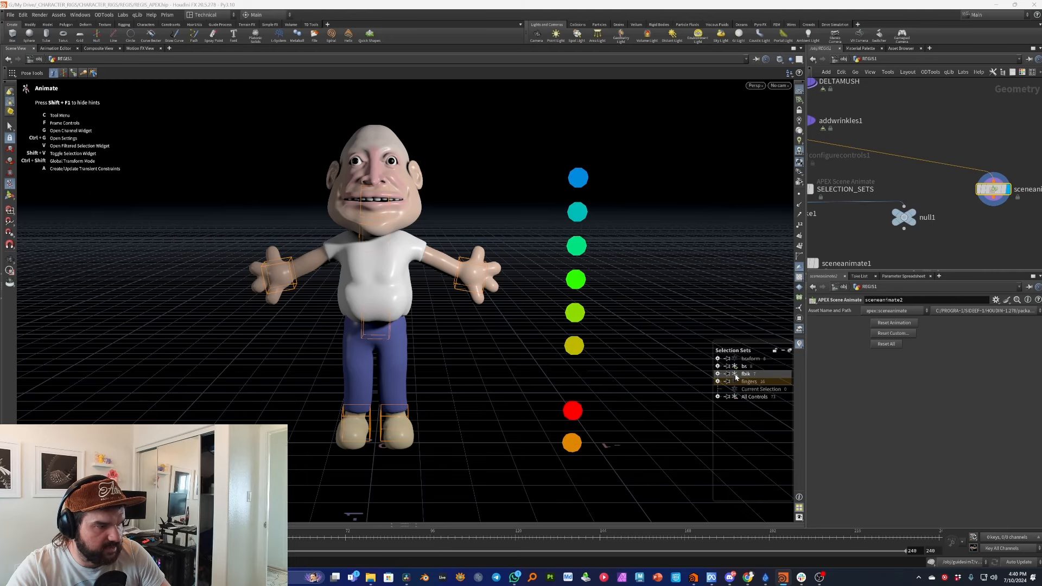
click(735, 383)
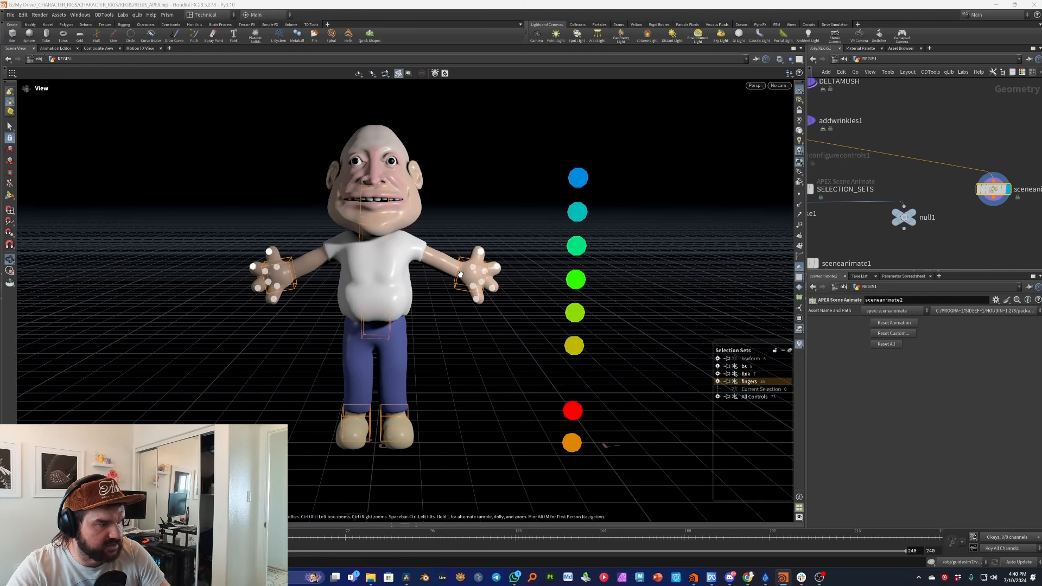
alt+drag(461, 287, 440, 318)
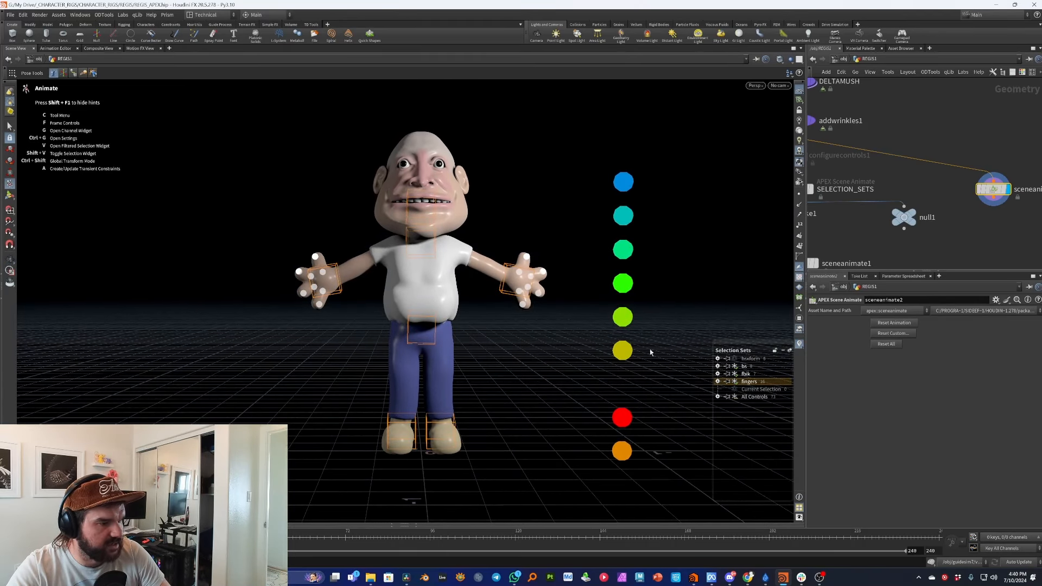
click(733, 382)
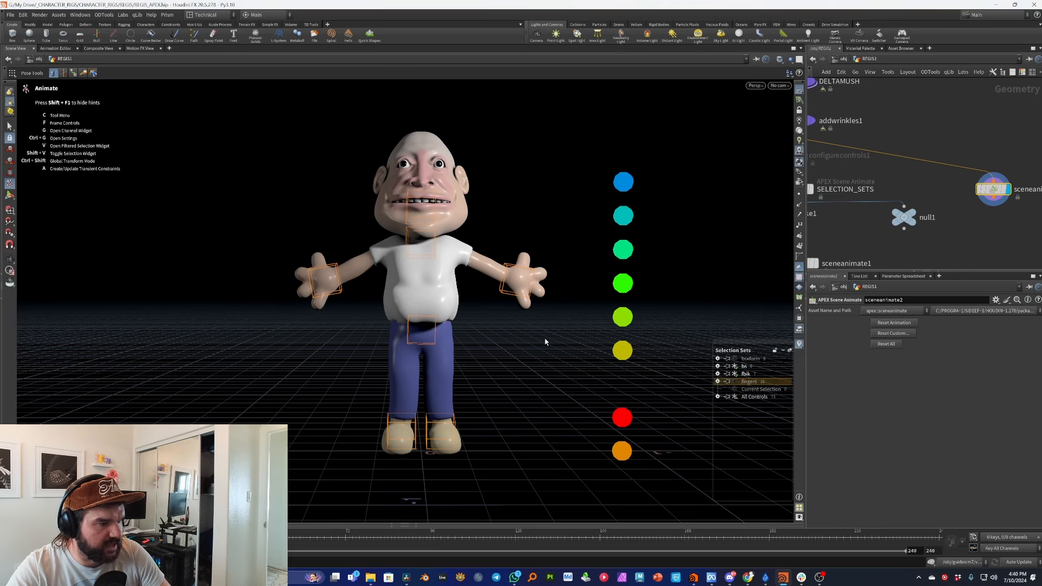
Select the upper-body FBIK box controls and lower them to compress the torso and wrinkle the shirt.
drag(554, 377, 260, 147)
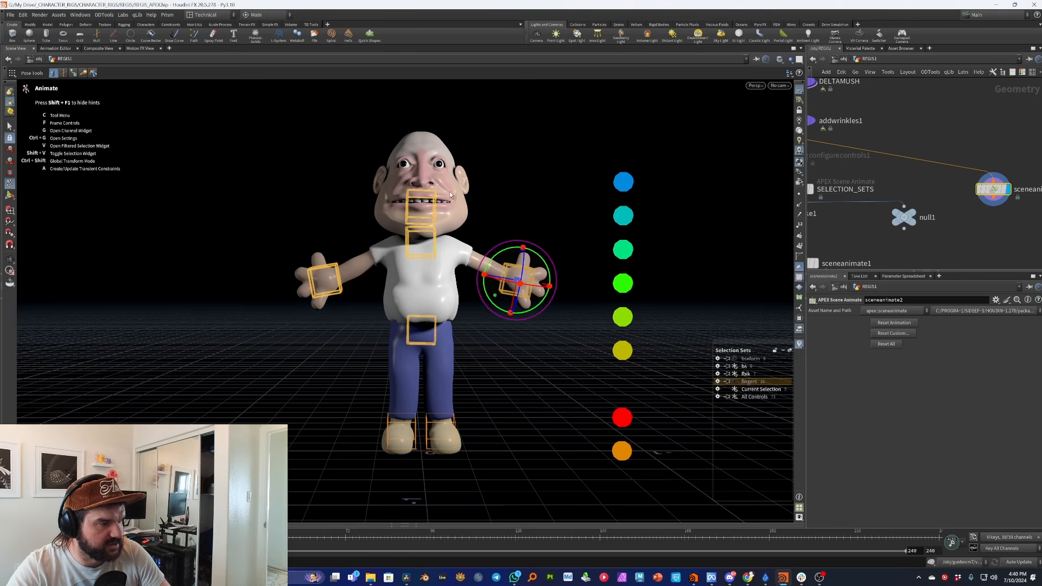
click(436, 325)
alt+drag(436, 332, 422, 289)
alt+right_drag(407, 202, 468, 214)
mouse_move(467, 214)
alt+mouse_down()
mouse_move(375, 233)
mouse_move(478, 225)
alt+mouse_up()
alt+right_drag(478, 225, 457, 230)
click(520, 227)
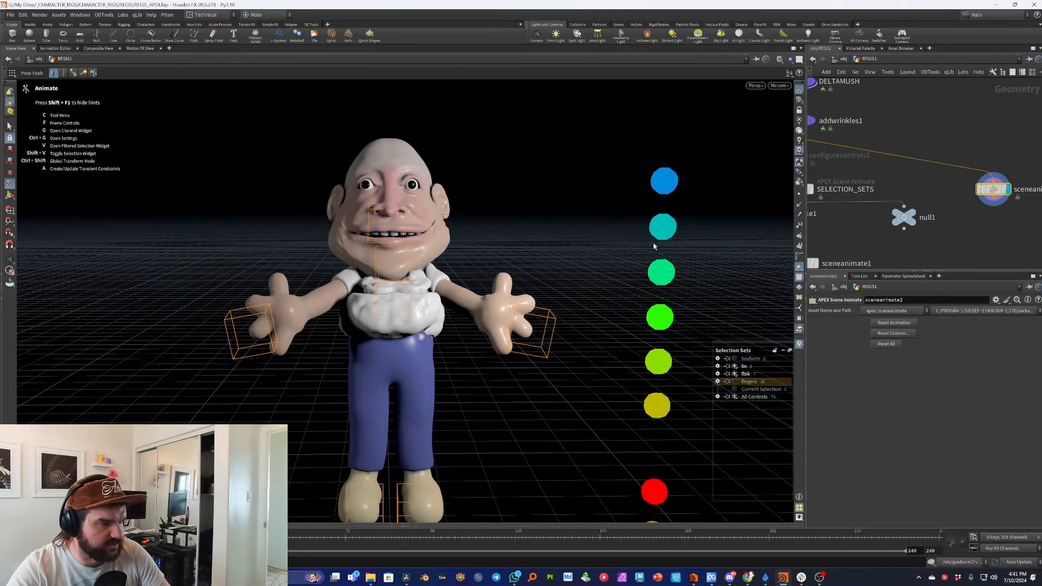
Shift the green-teal and cyan facial blendshape controls to pucker the character's mouth.
click(662, 274)
drag(662, 275, 724, 273)
click(663, 226)
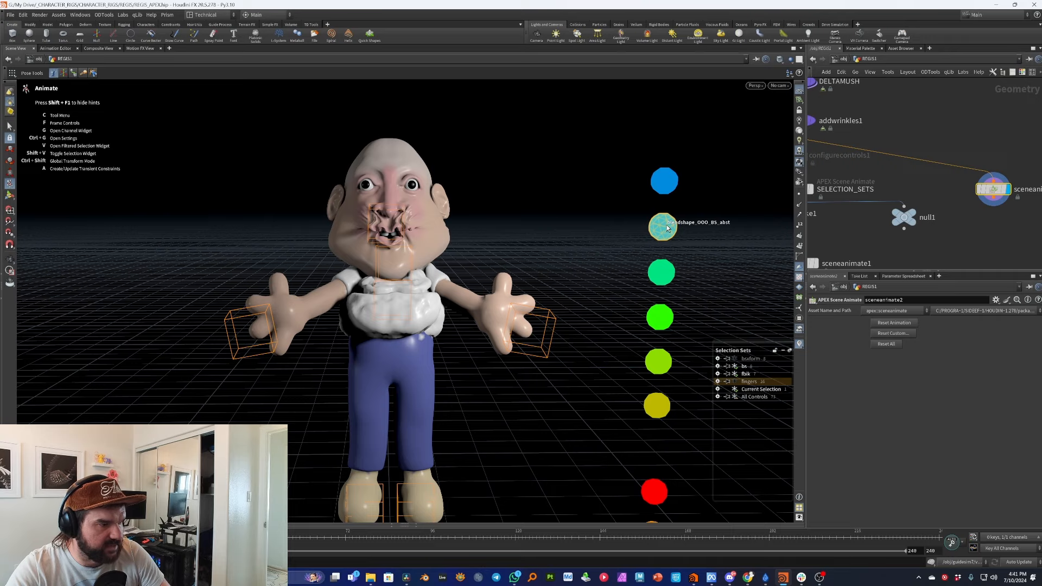
drag(668, 227, 676, 227)
Examine the wrinkle deformation around the puckered mouth close up, from the side and at full-body distance.
alt+right_drag(422, 194, 588, 176)
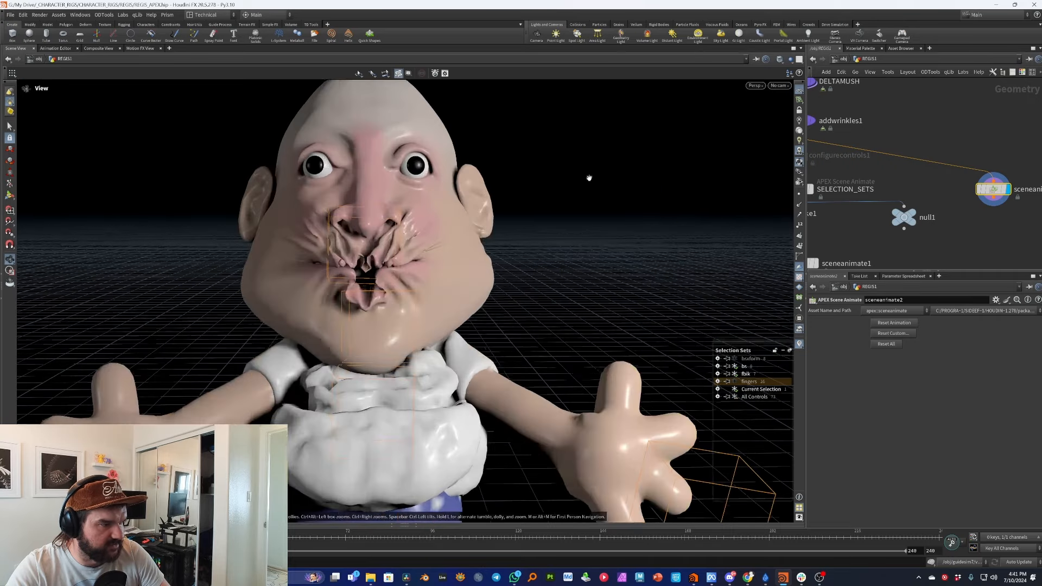
alt+drag(588, 177, 417, 245)
alt+right_drag(417, 245, 445, 251)
alt+drag(445, 251, 469, 219)
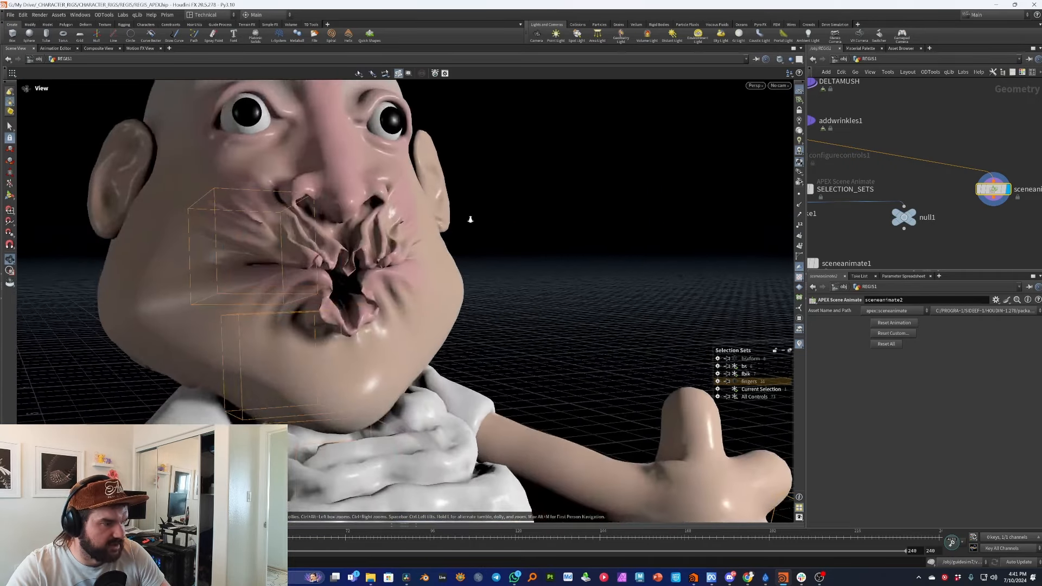
alt+right_drag(470, 219, 358, 226)
alt+drag(358, 226, 282, 238)
alt+right_drag(282, 239, 220, 248)
alt+middle_drag(219, 249, 219, 212)
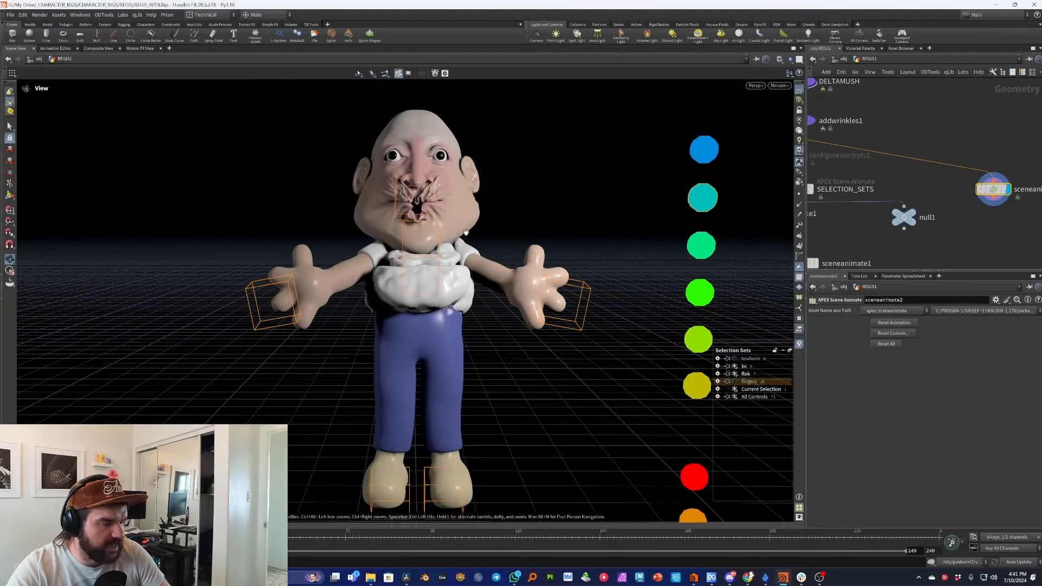
alt+right_drag(547, 228, 513, 233)
alt+middle_drag(512, 233, 487, 234)
Undo the blendshape changes and the torso compression back to the rest pose.
key(ctrl+z)
key(ctrl+z)
key(ctrl+z)
key(ctrl+z)
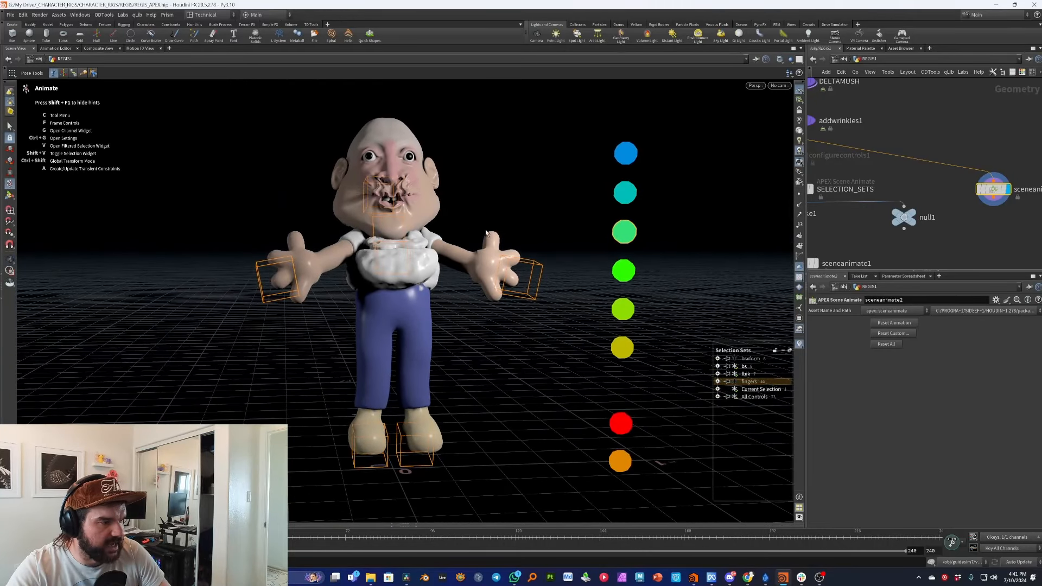
key(ctrl+z)
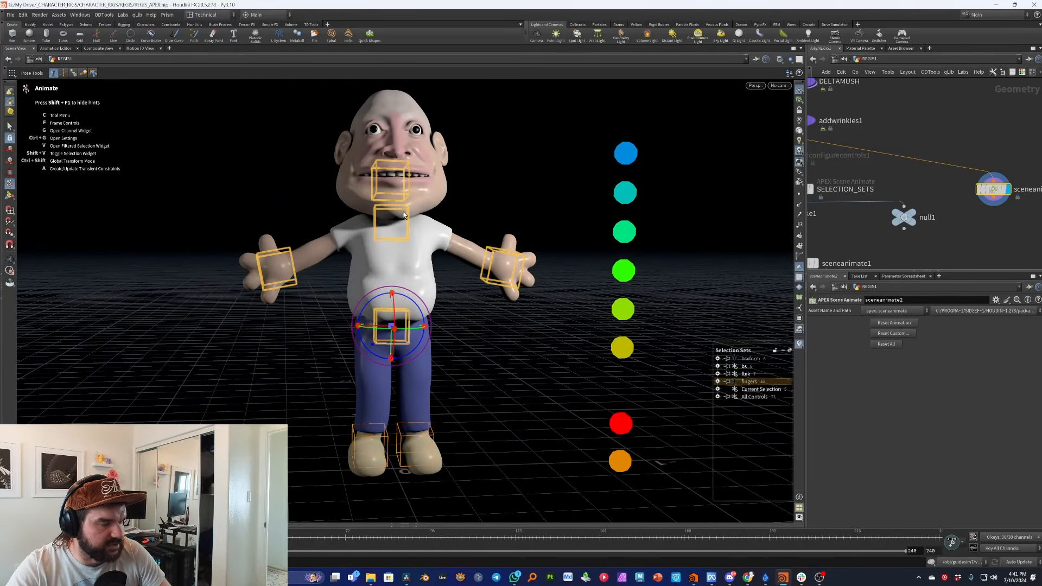
key(ctrl+z)
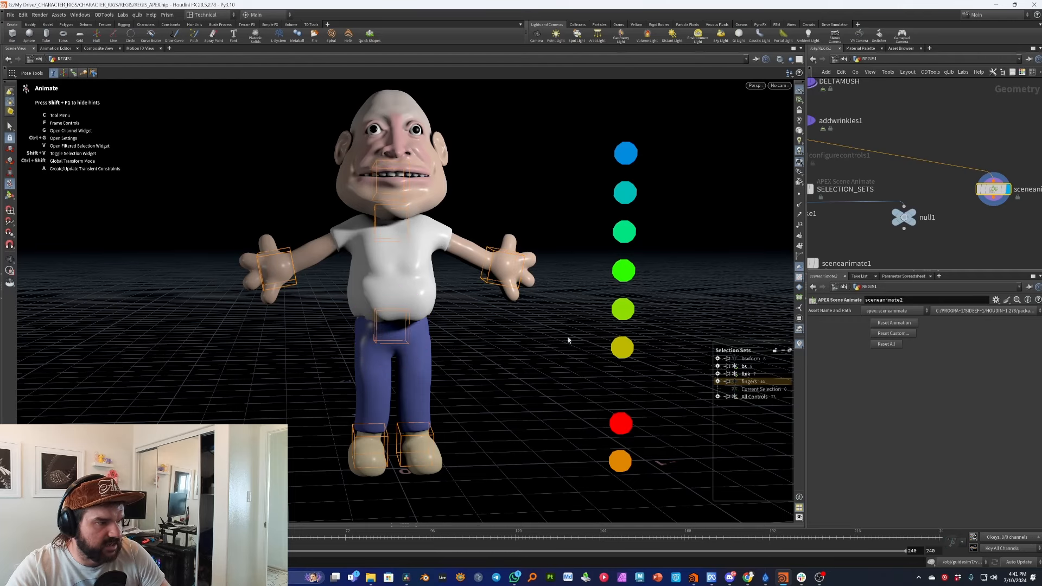
drag(568, 339, 218, 134)
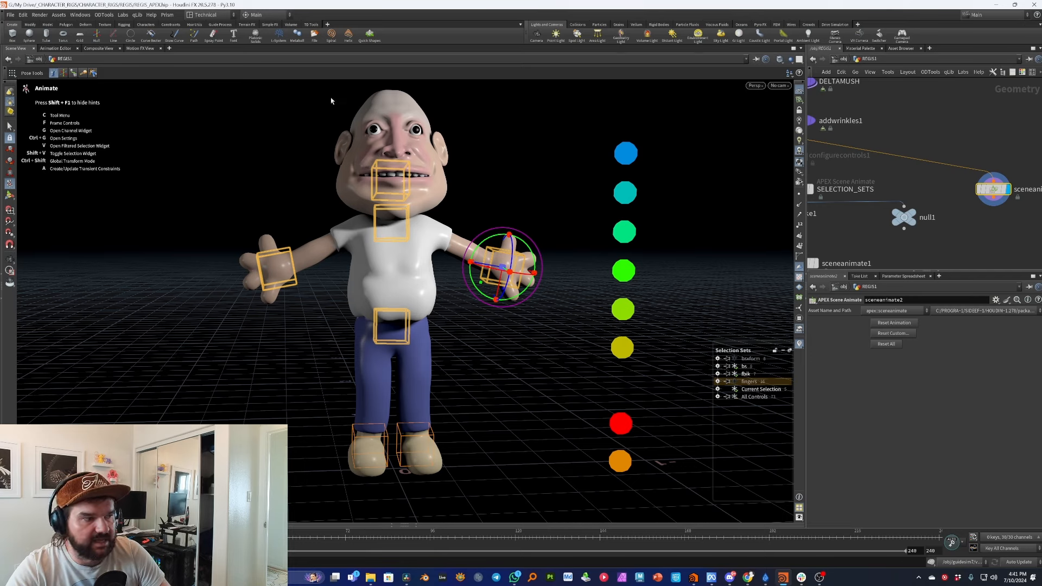
click(409, 314)
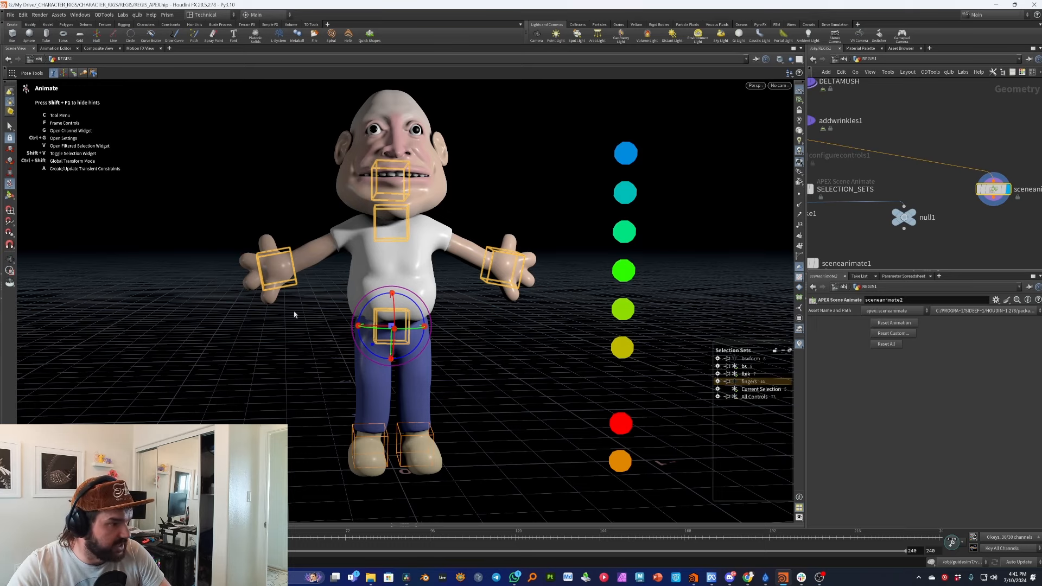
click(543, 364)
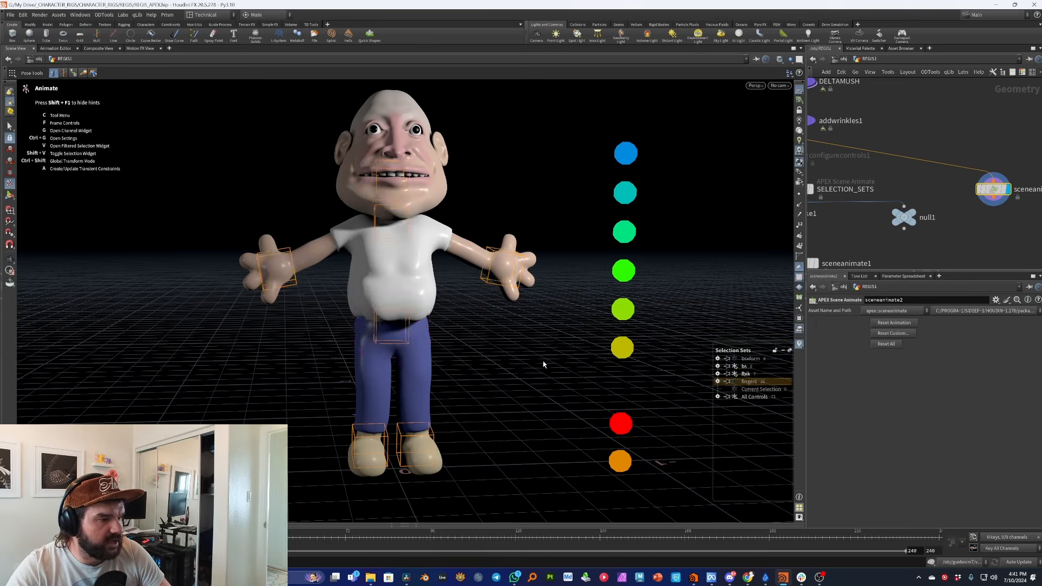
drag(571, 129, 187, 356)
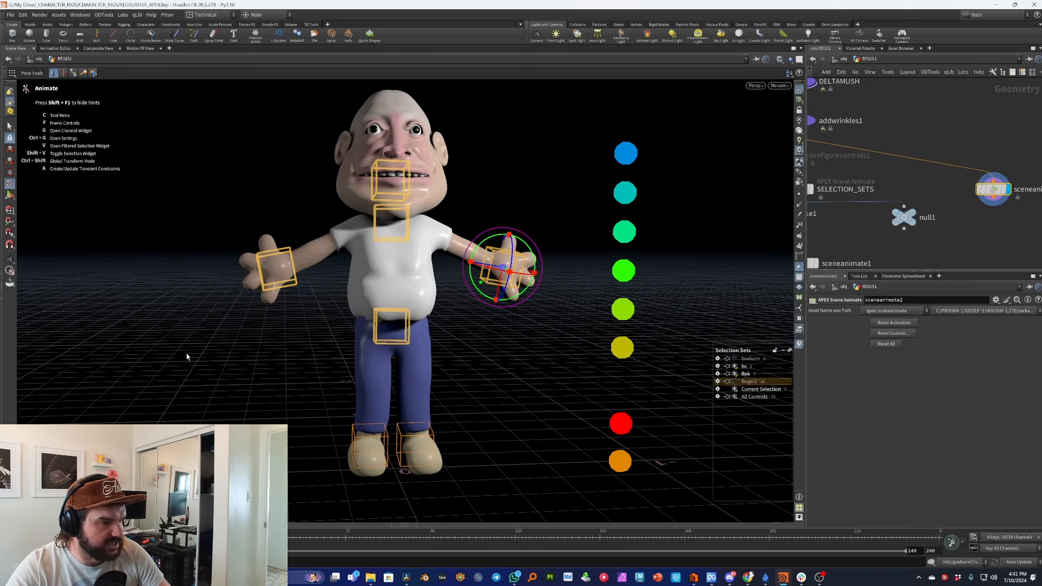
click(383, 330)
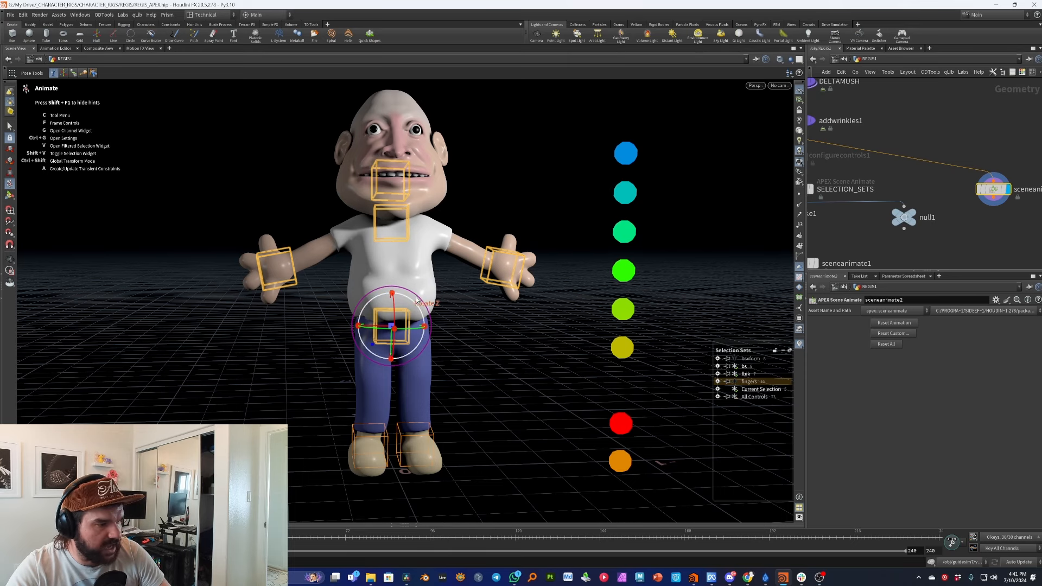
Keyframe all the FBIK box controls, including both feet, in the rest pose and advance the timeline.
drag(549, 484, 184, 90)
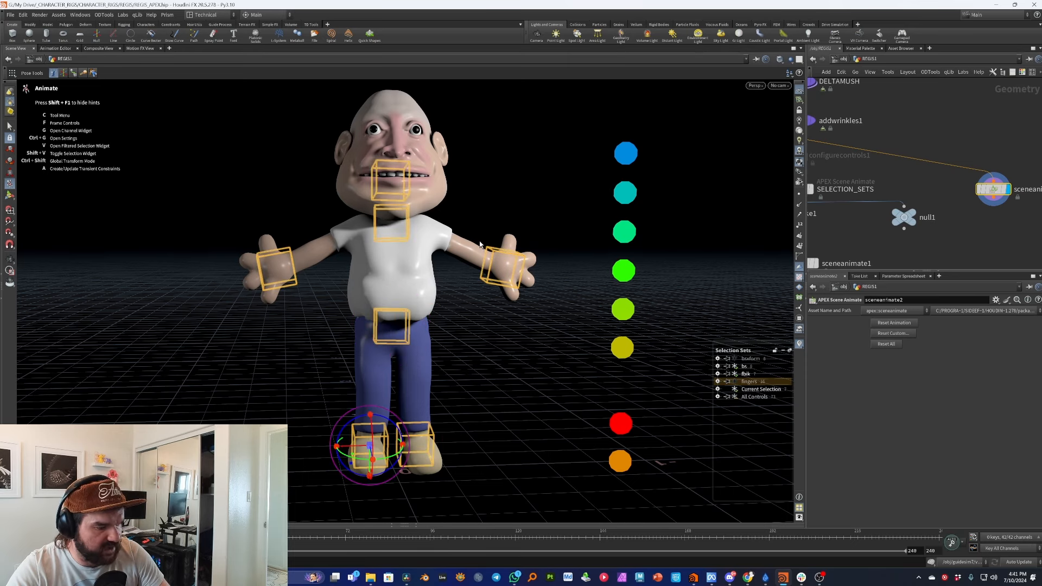
key(k)
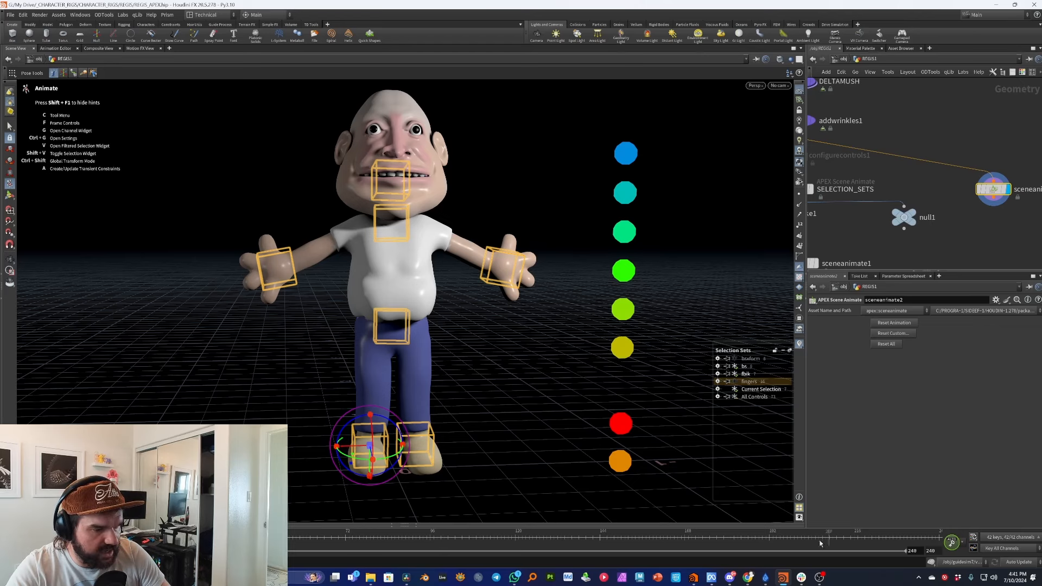
key(Right)
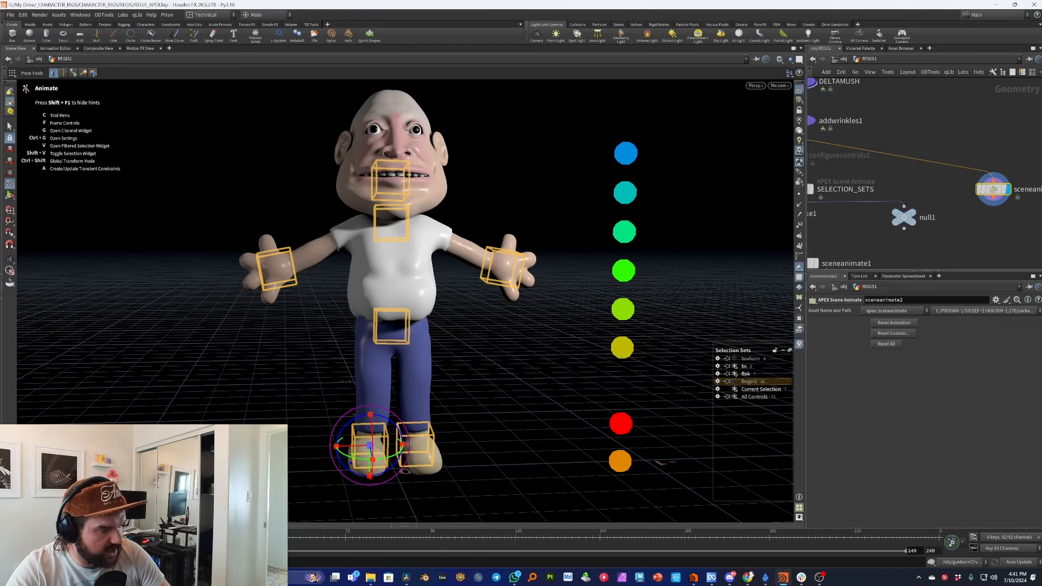
Select the upper-body FBIK controls with the hip control as pivot and rotate them about 26 degrees into a sideways lean.
click(474, 352)
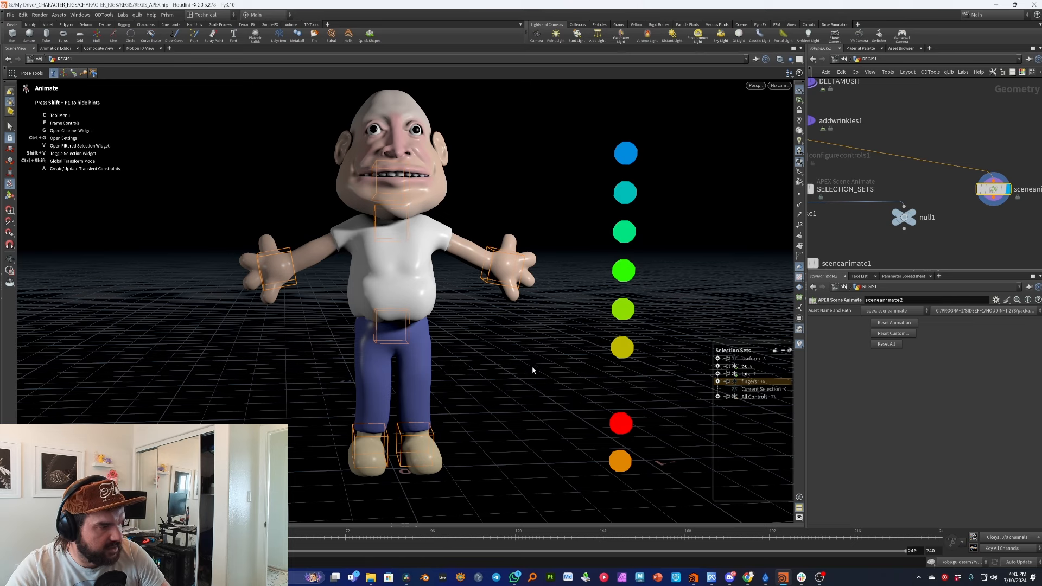
drag(553, 374, 295, 174)
click(392, 318)
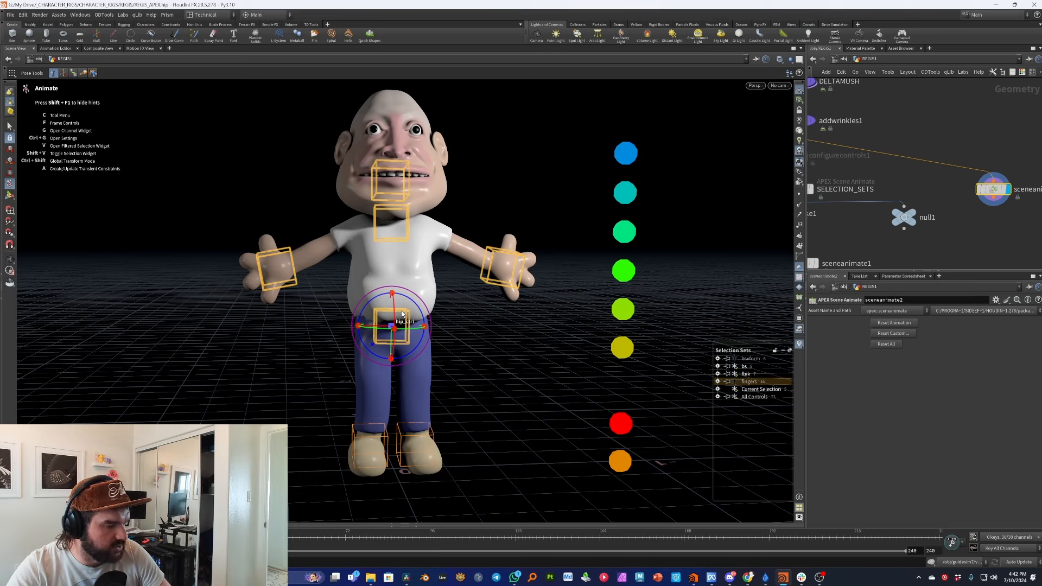
drag(378, 302, 471, 332)
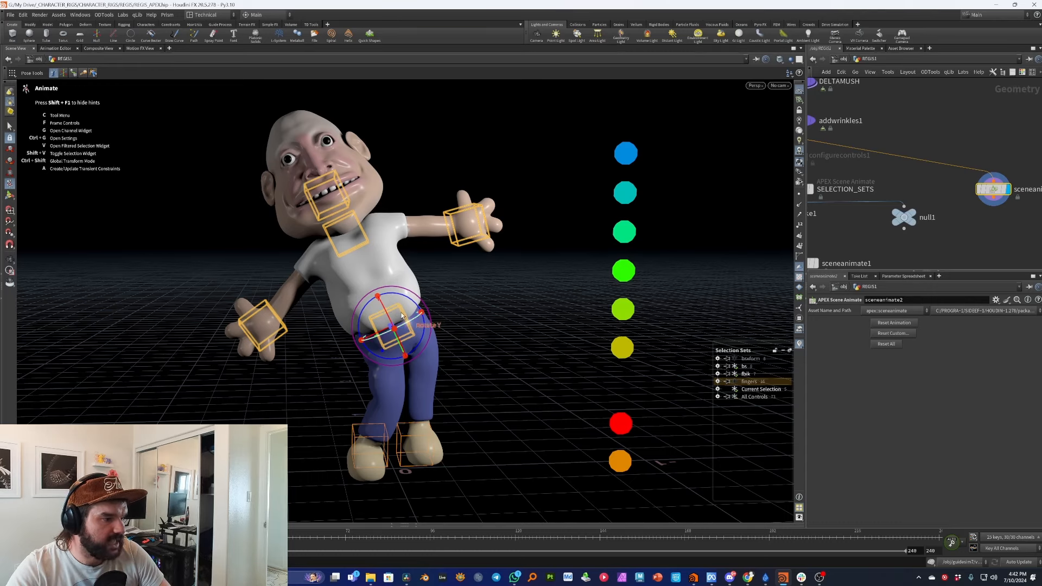
Drop the hip control from the selection and rotate the remaining upper-body controls around the chest to deepen the sideways lean.
click(466, 225)
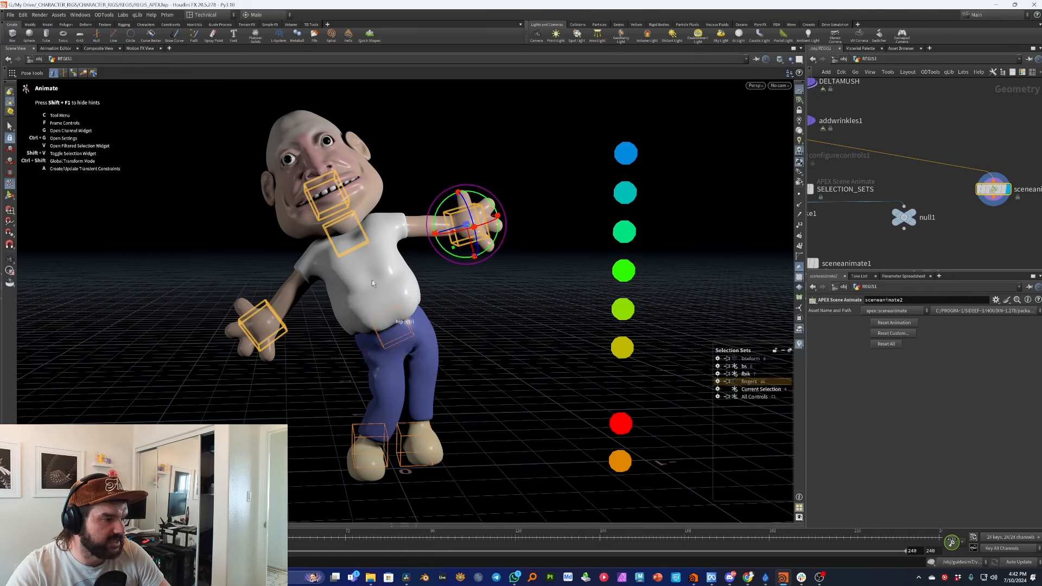
click(362, 245)
drag(313, 226, 429, 231)
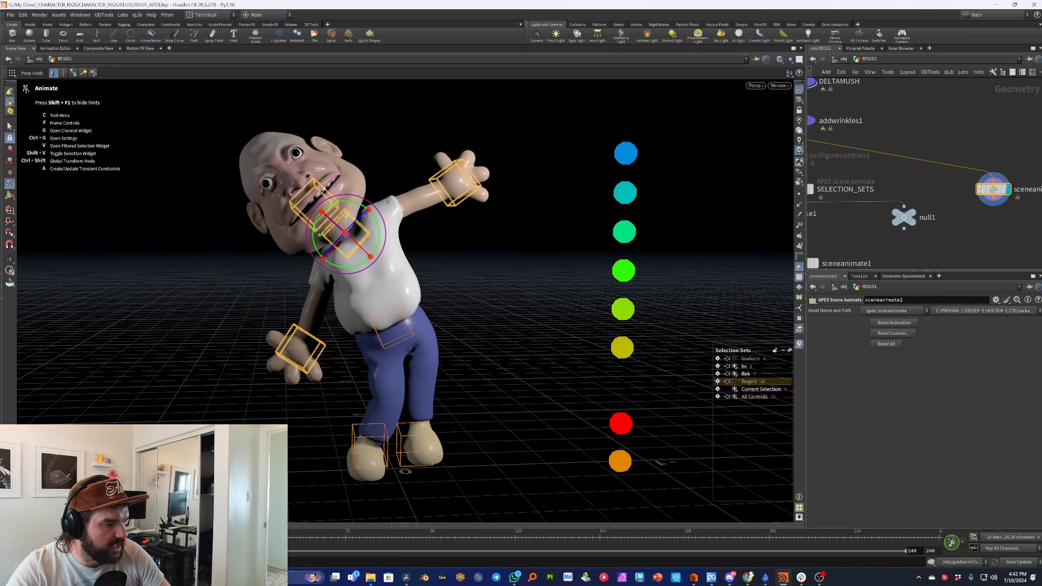
mouse_move(177, 537)
mouse_down()
mouse_move(97, 537)
mouse_move(177, 537)
mouse_up()
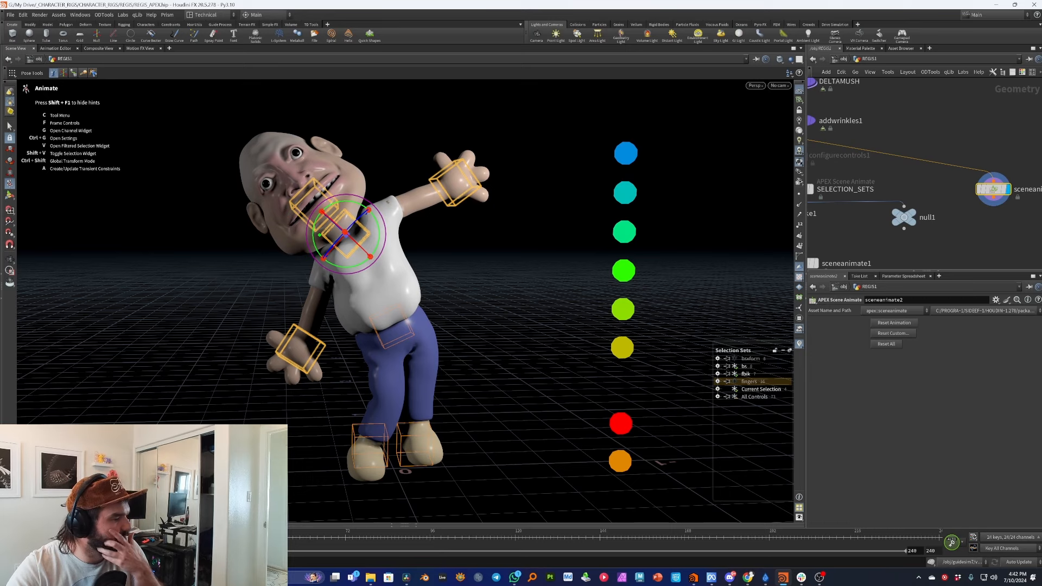
Bypass the addwrinkles1 and DELTAMUSH nodes in the rig network.
scroll(981, 221, down, 3)
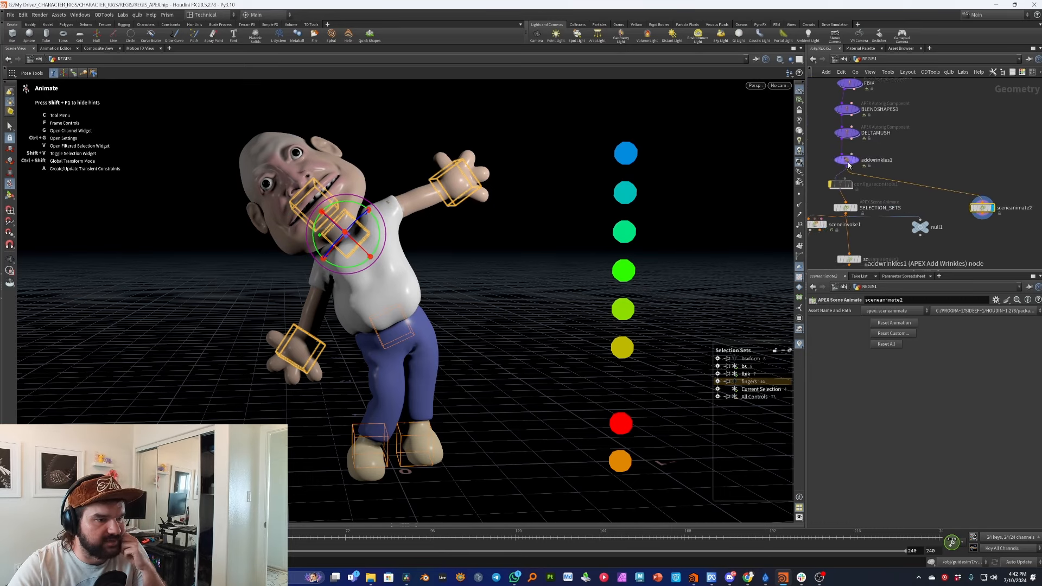
click(836, 161)
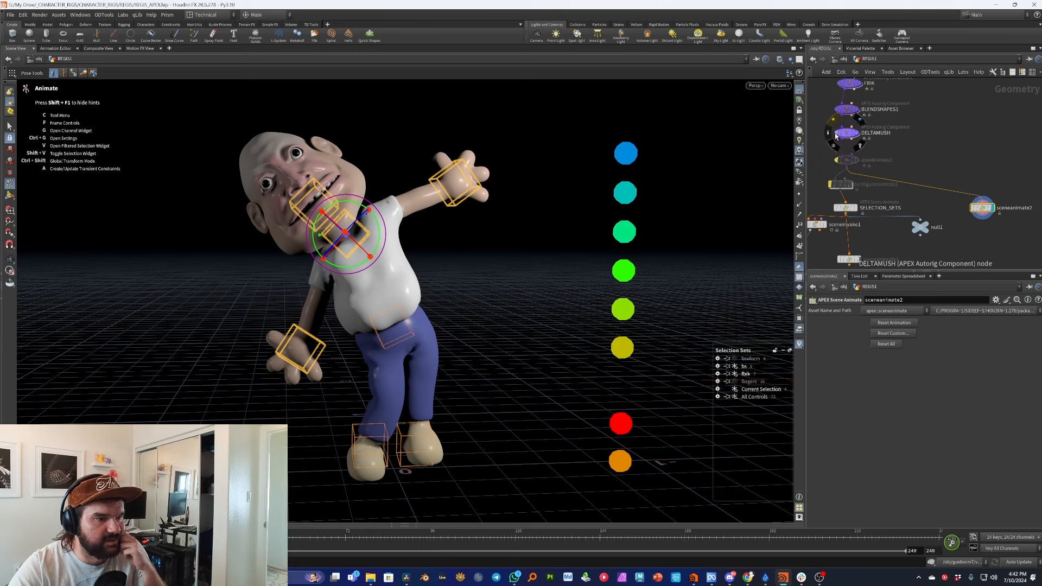
click(836, 133)
middle_drag(975, 174, 917, 148)
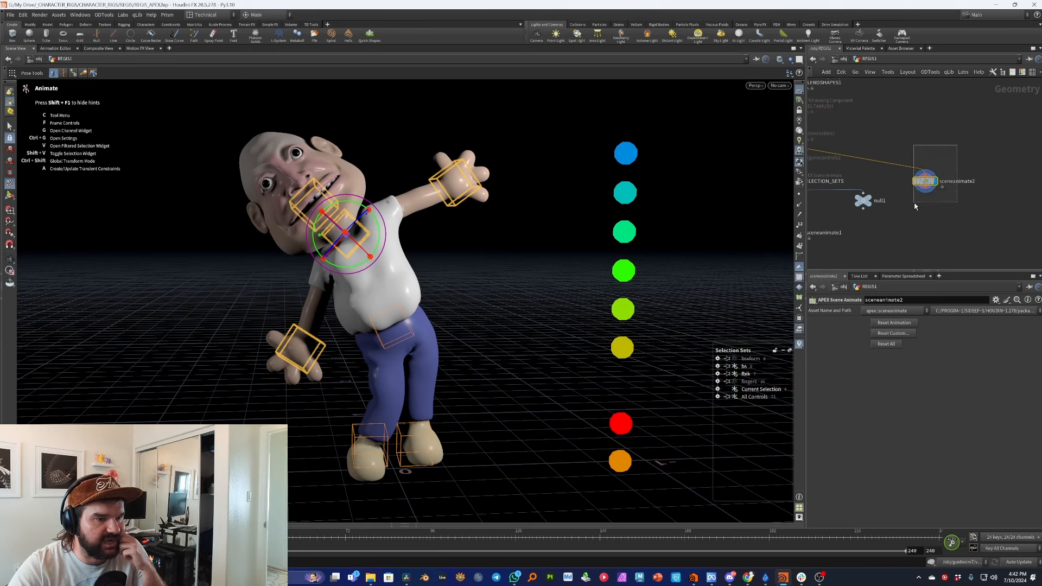
Run a custom reset on sceneanimate2 for the entries from Base.rig through WrinkleSolver.apxgraph, leaving animation, scene.graph and selectionsets out.
click(900, 332)
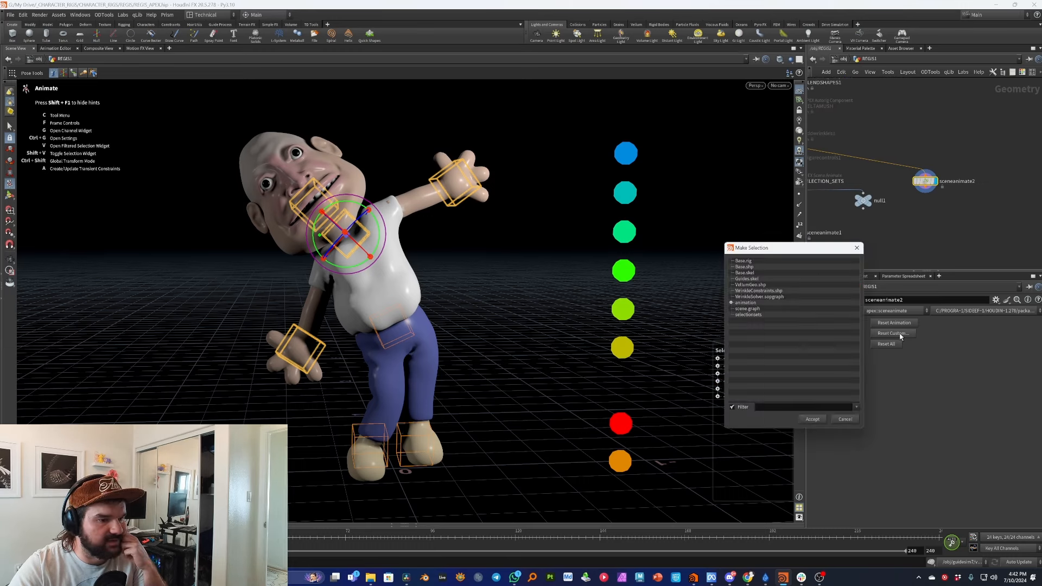
drag(768, 296, 767, 263)
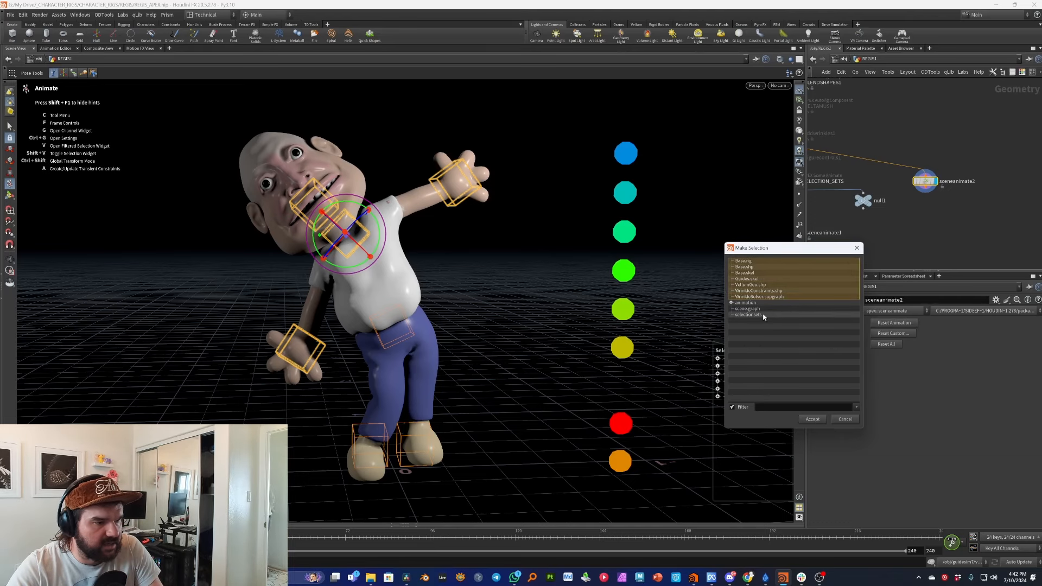
click(812, 420)
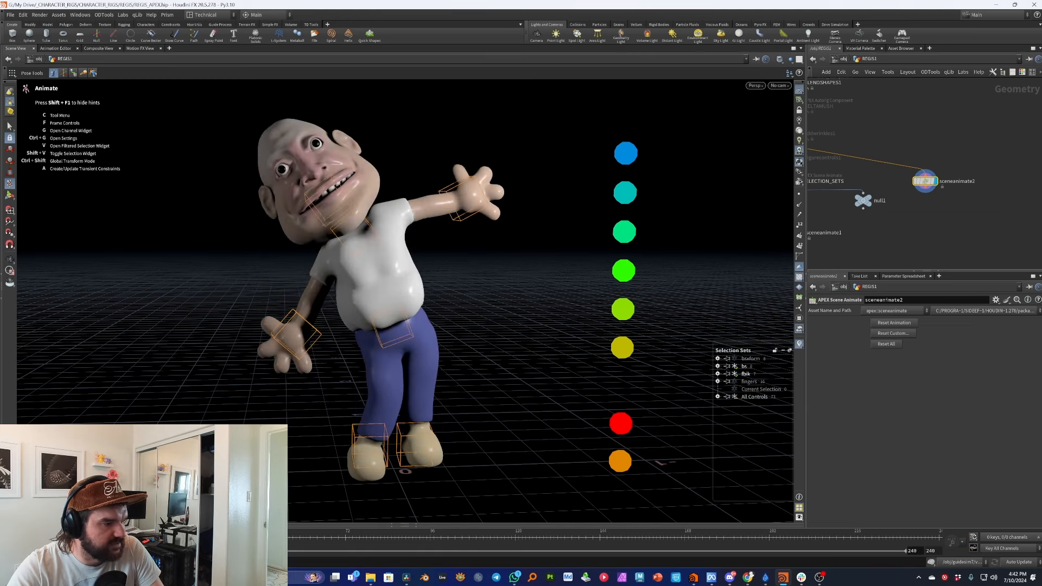
Rotate one foot control and move it up and outward into a kicked-out leg pose, then advance the timeline.
click(413, 442)
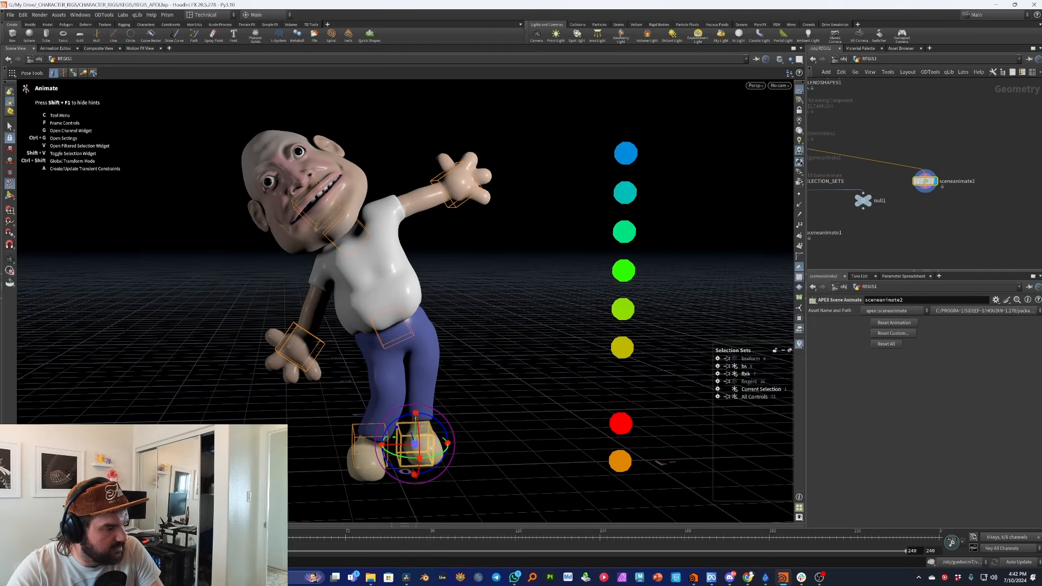
drag(421, 445, 479, 411)
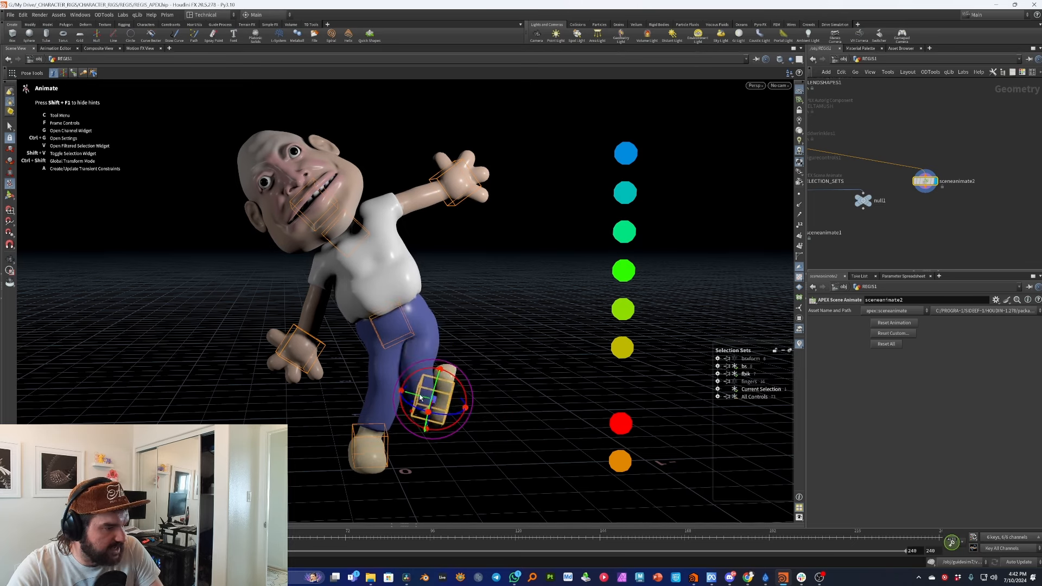
drag(414, 397, 474, 412)
key(space)
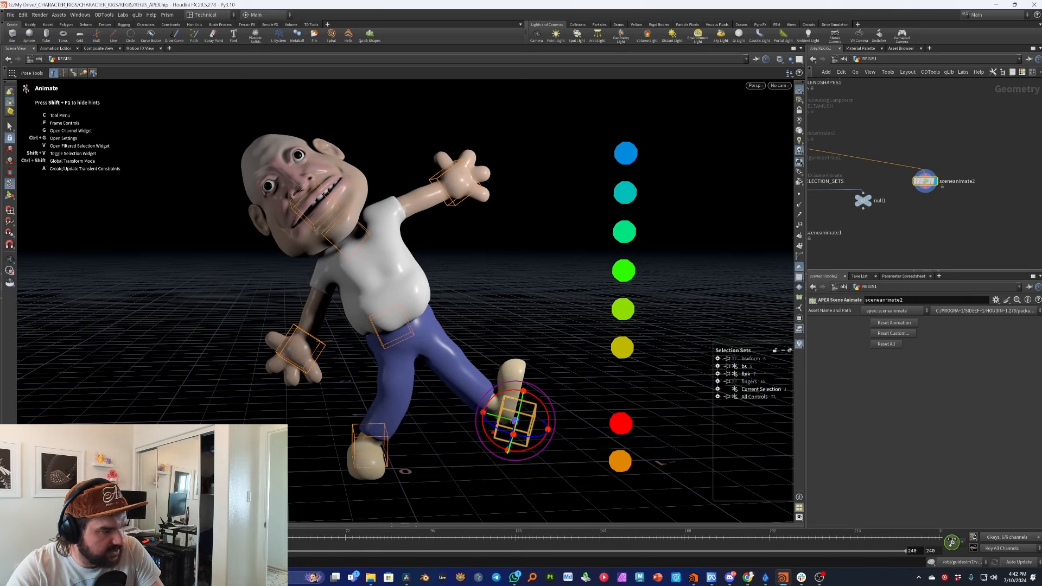
mouse_move(178, 537)
mouse_down()
mouse_move(99, 537)
mouse_move(187, 537)
mouse_up()
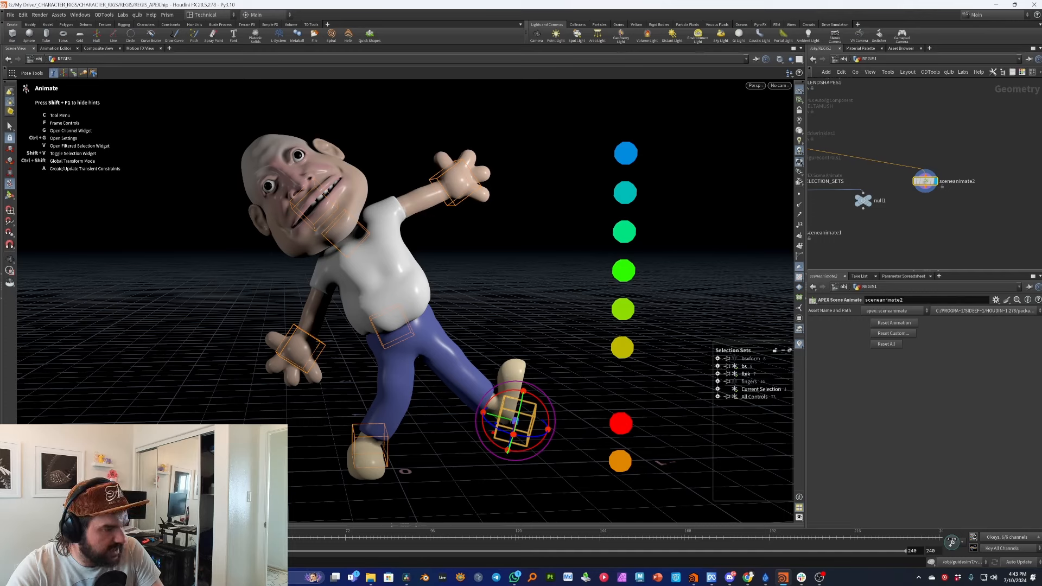
Select all the FBIK box controls and reset their transforms to the rest pose at this frame.
click(580, 374)
drag(270, 118, 231, 87)
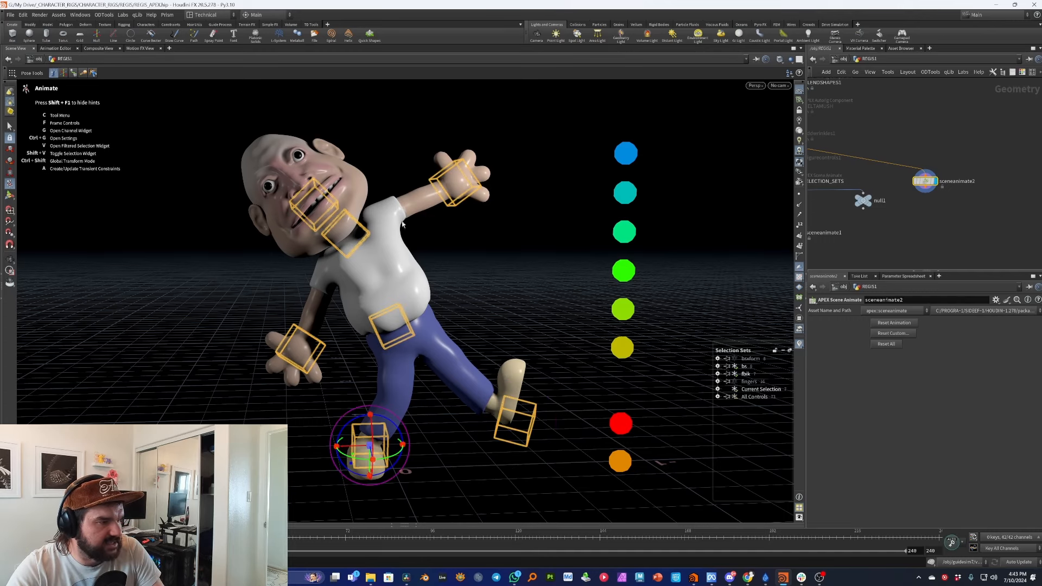
key(g)
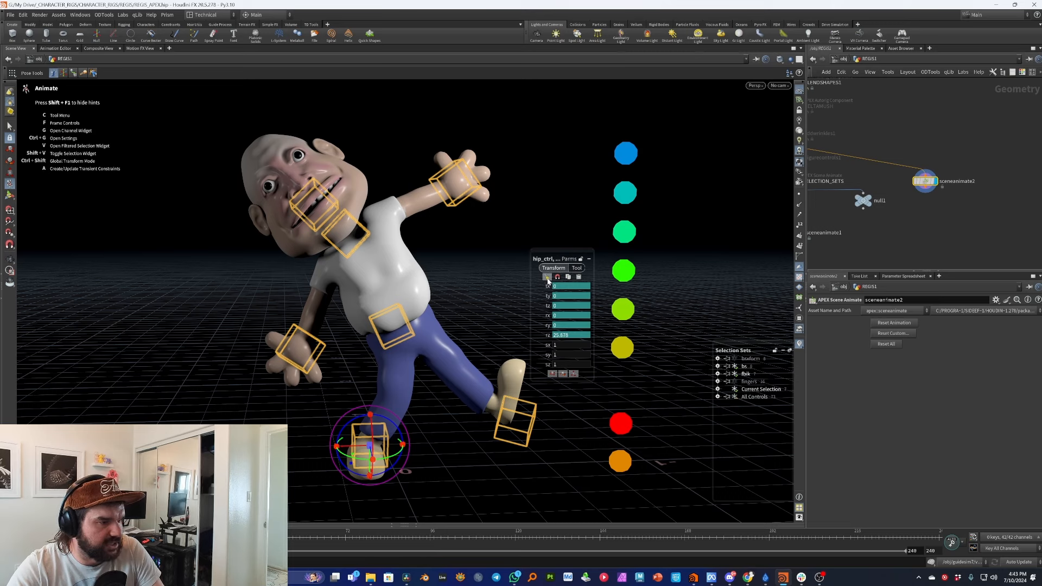
click(547, 277)
click(502, 167)
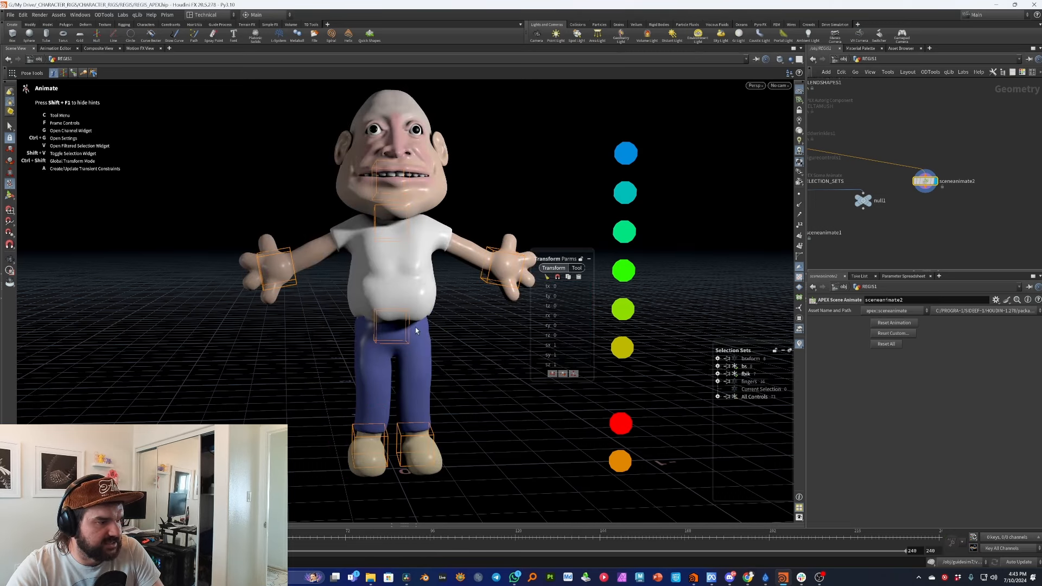
Move both hand controls down beside the hips, rotating L_hand_ctrl so the character's hands rest at the waist.
click(495, 254)
drag(502, 280, 429, 309)
click(295, 273)
click(282, 275)
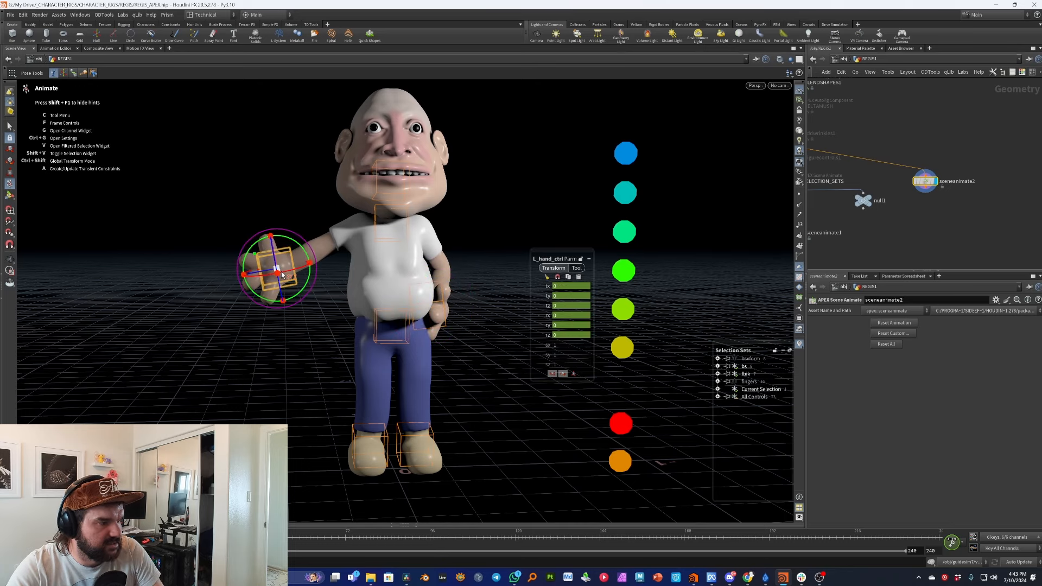
drag(283, 274, 353, 308)
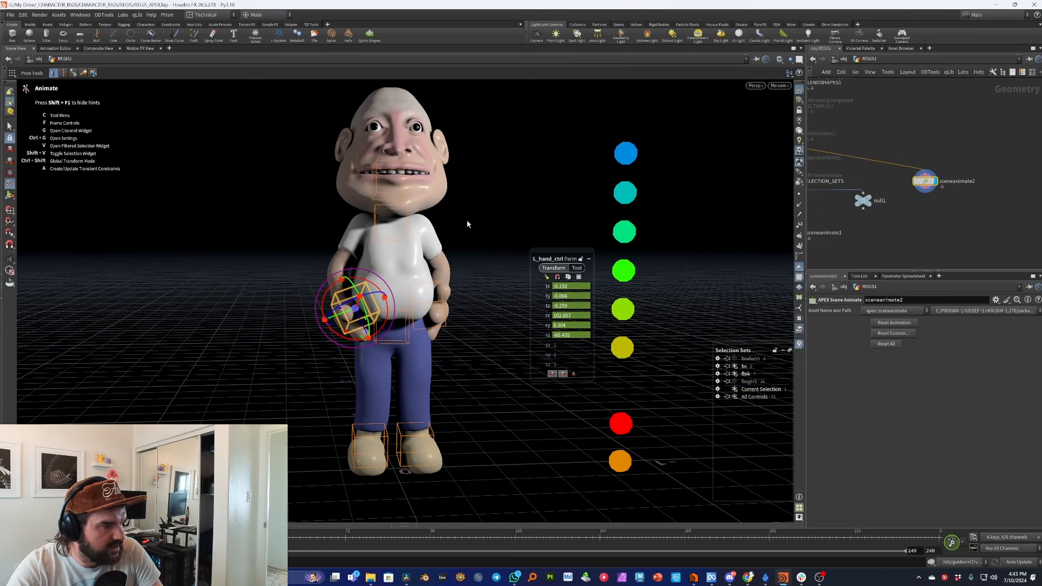
Scale the hip, torso, head and hand controls down vertically and slightly wider to squash the upper body.
click(467, 222)
drag(487, 356, 304, 109)
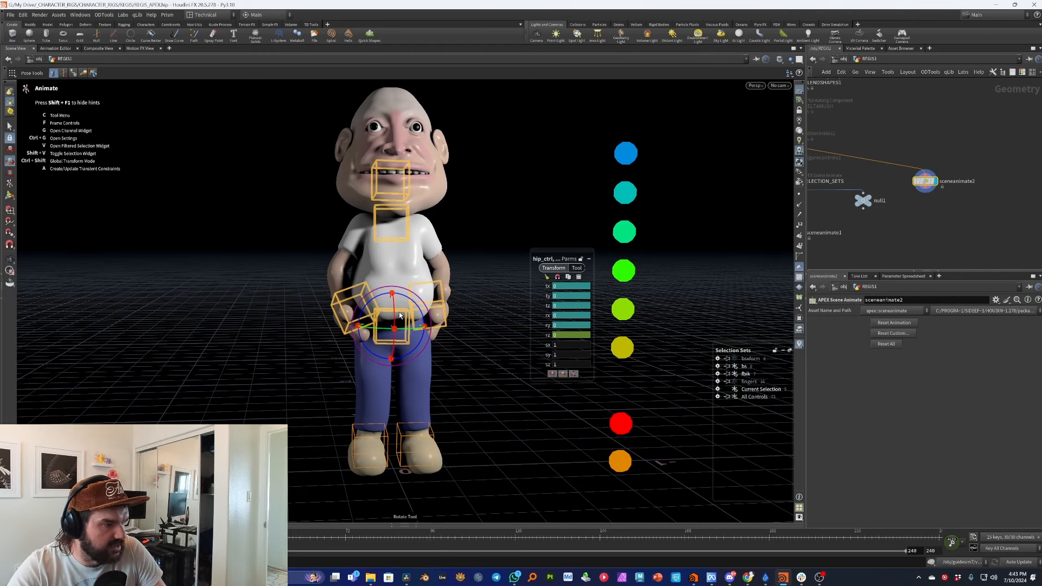
key(t)
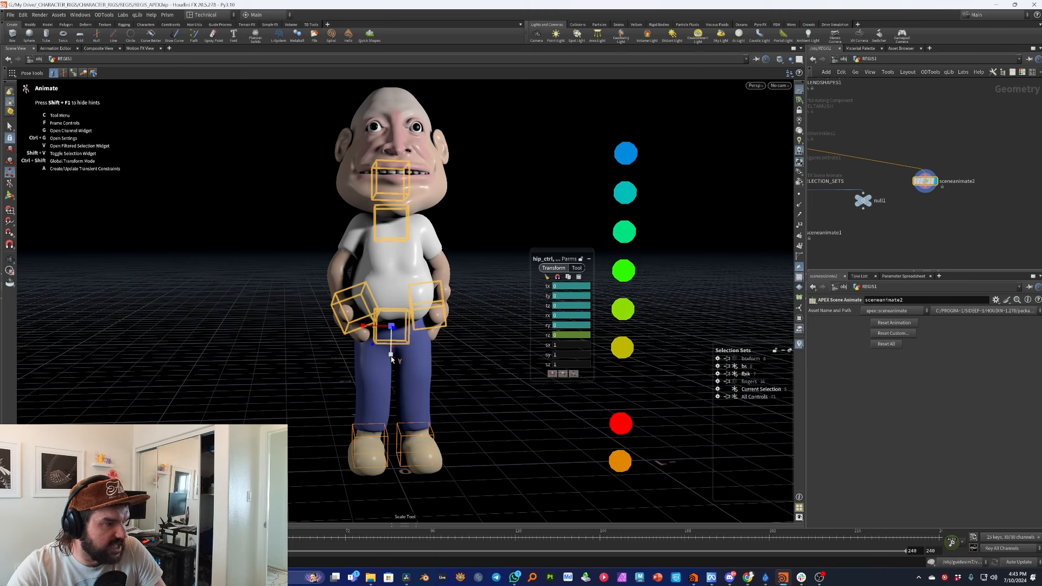
drag(392, 355, 426, 317)
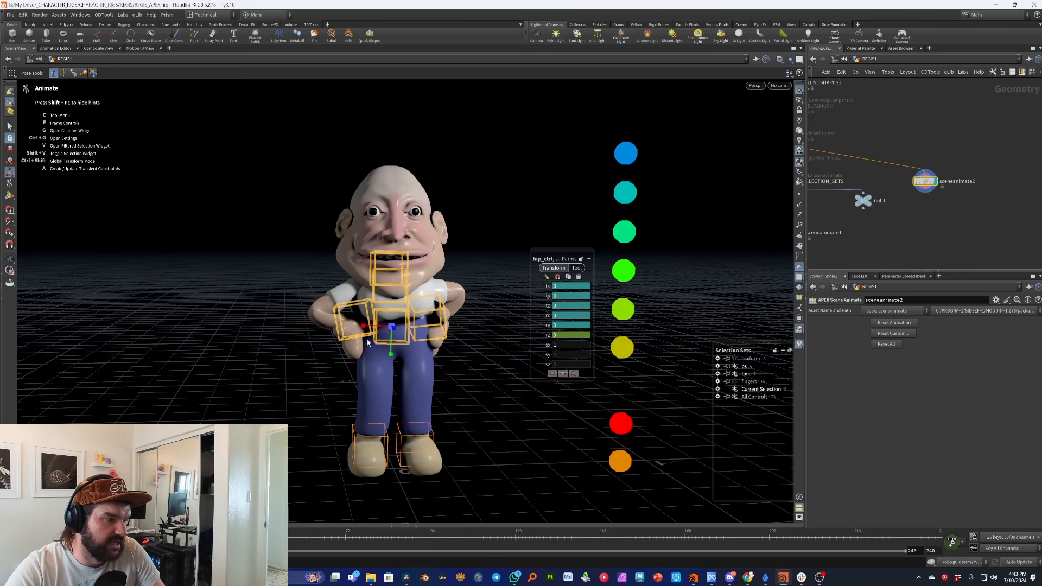
drag(364, 328, 362, 329)
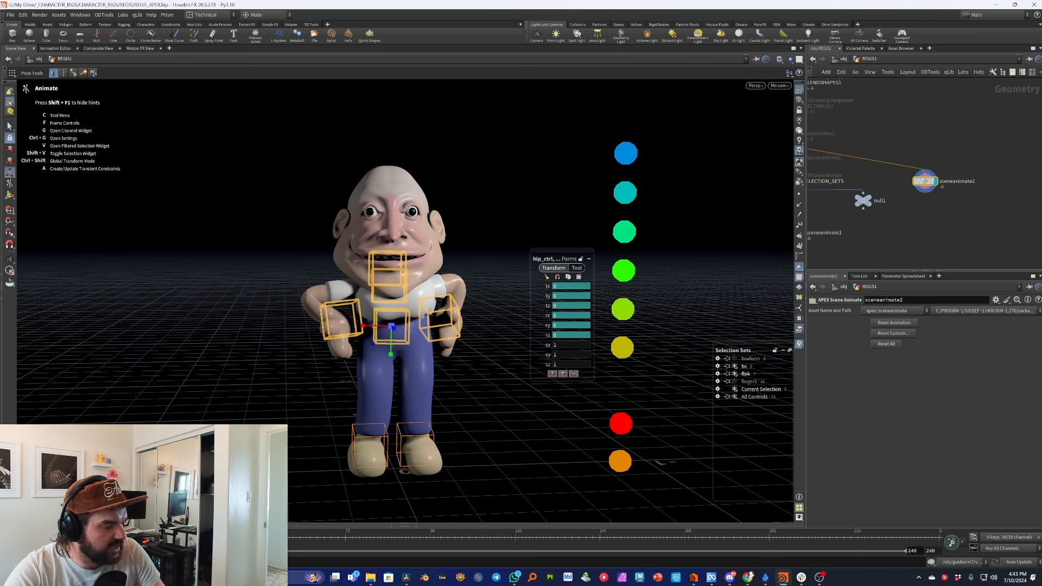
Select all the FBIK box controls and reset their transforms to the rest pose.
click(512, 377)
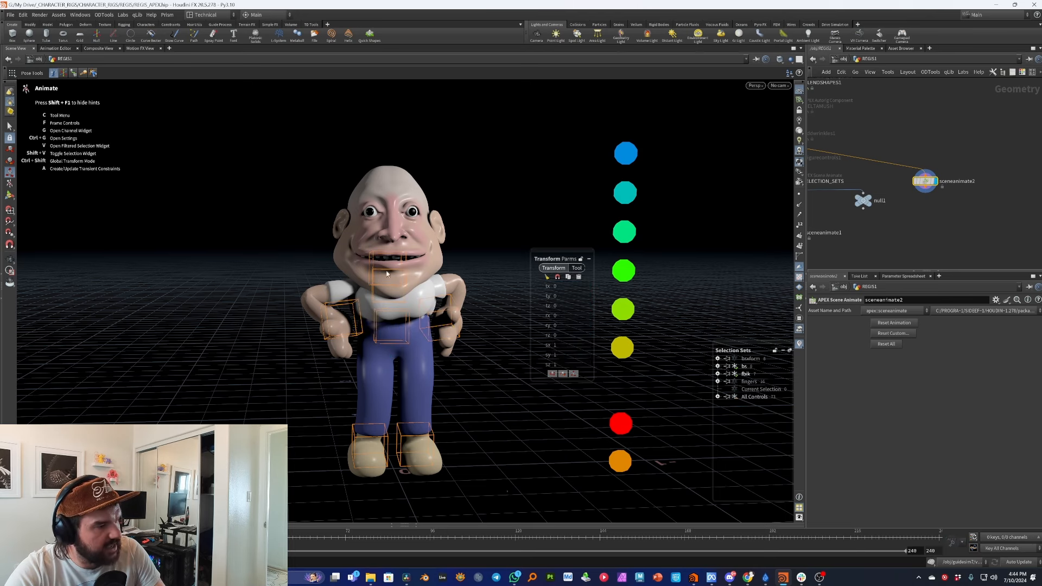
drag(291, 147, 505, 490)
click(547, 277)
click(296, 246)
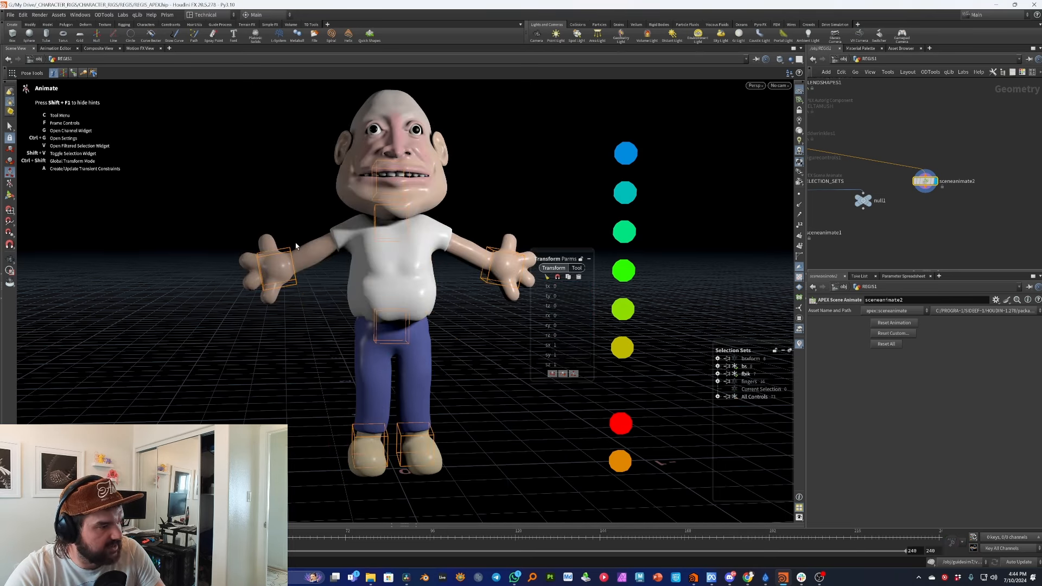
Pose L_hand_ctrl raised and turned outward so that arm lifts away from the body.
click(296, 269)
drag(269, 265, 340, 285)
click(441, 362)
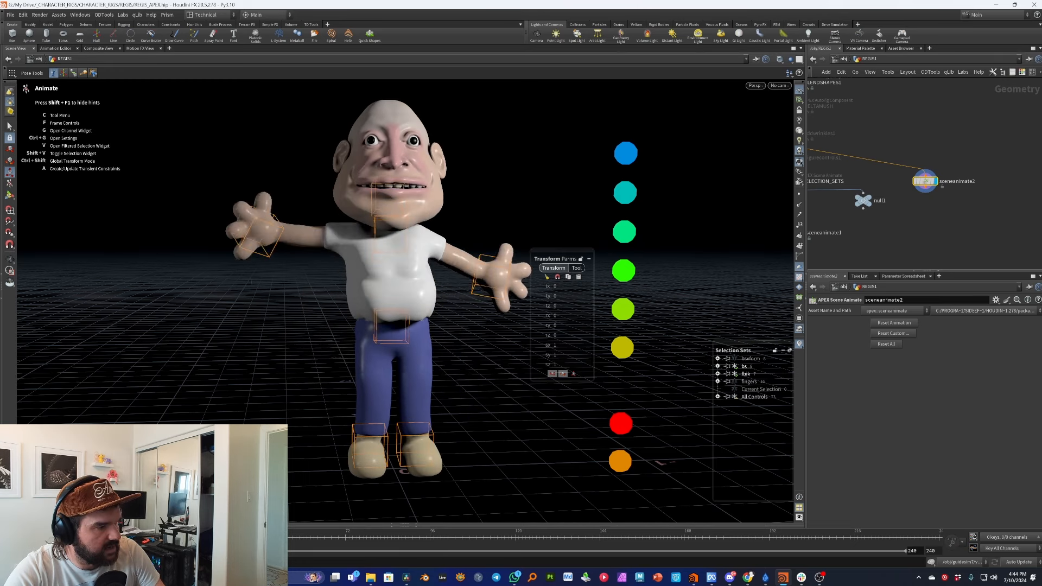
Rotate the hip, torso, head and hand controls together about 30 degrees around Z into a sideways lean.
drag(532, 483, 209, 81)
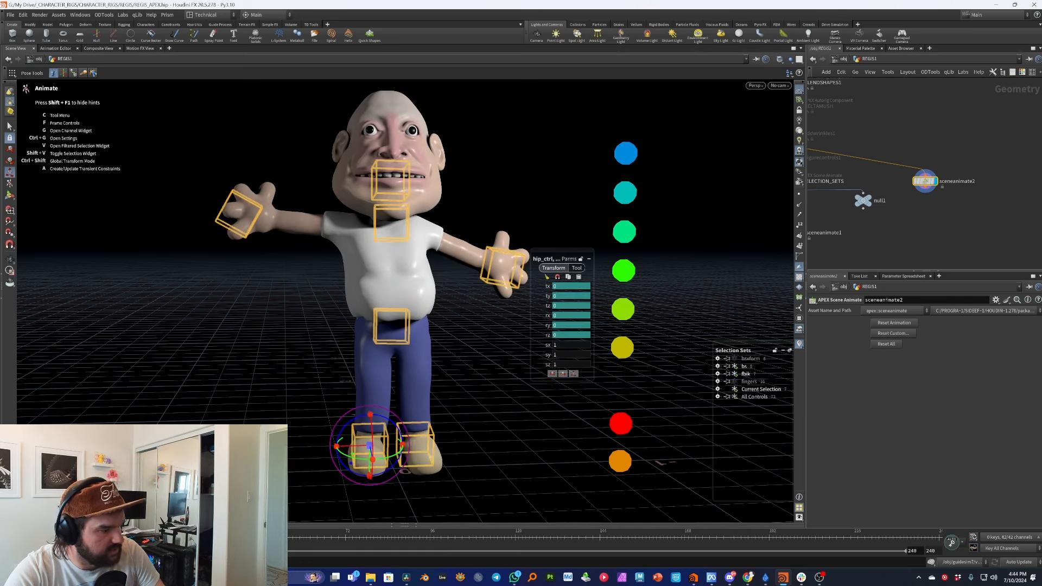
click(483, 356)
drag(519, 371, 165, 81)
shift+click(407, 313)
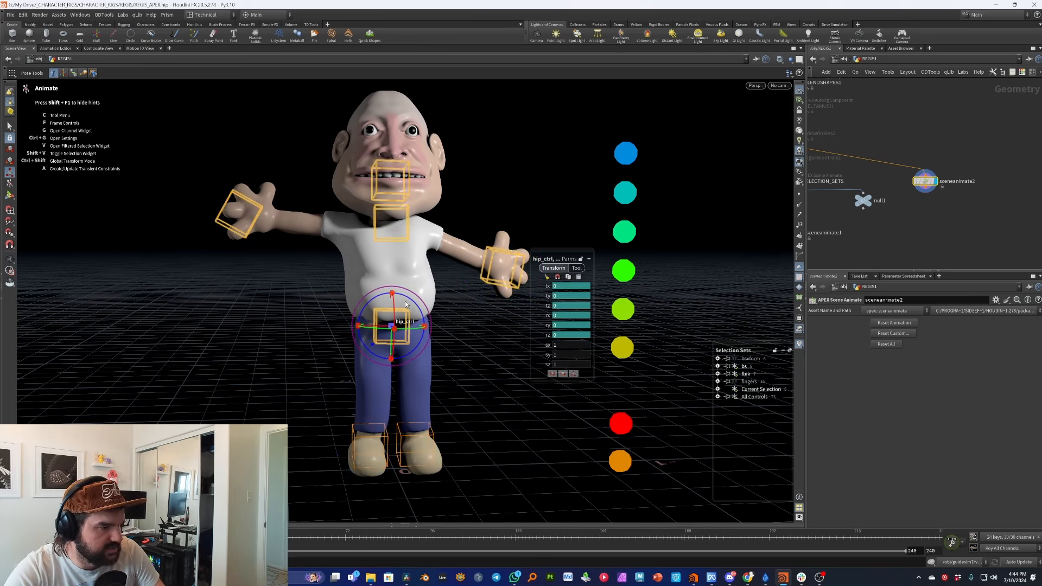
drag(413, 302, 422, 316)
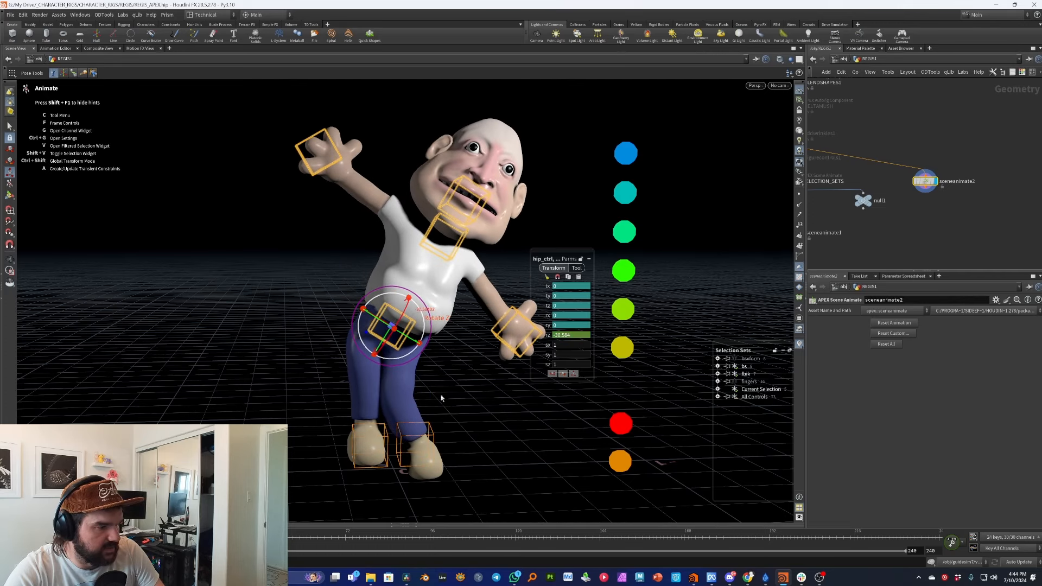
click(441, 399)
Move L_leg4_ctrl outward and up to about 0.34 in X and -0.22 in Y, rotating the foot into a kick.
click(368, 449)
drag(368, 449, 304, 419)
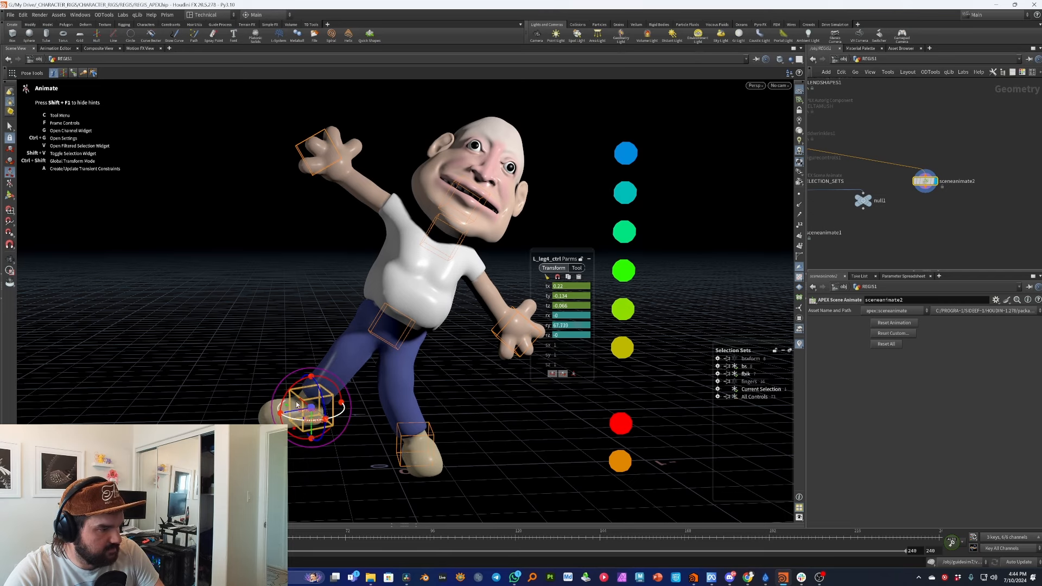
drag(291, 384, 324, 374)
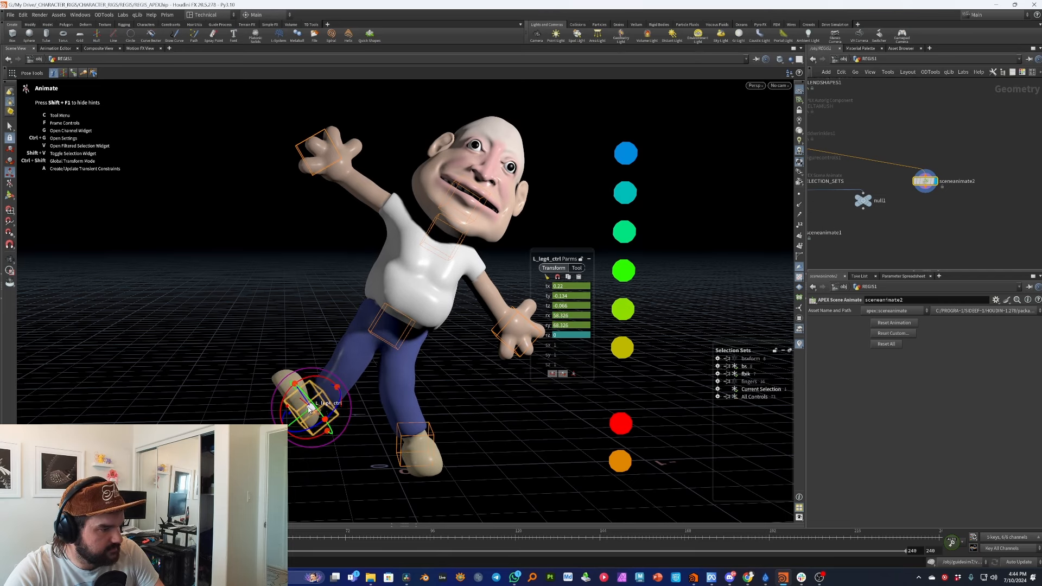
drag(311, 412, 280, 388)
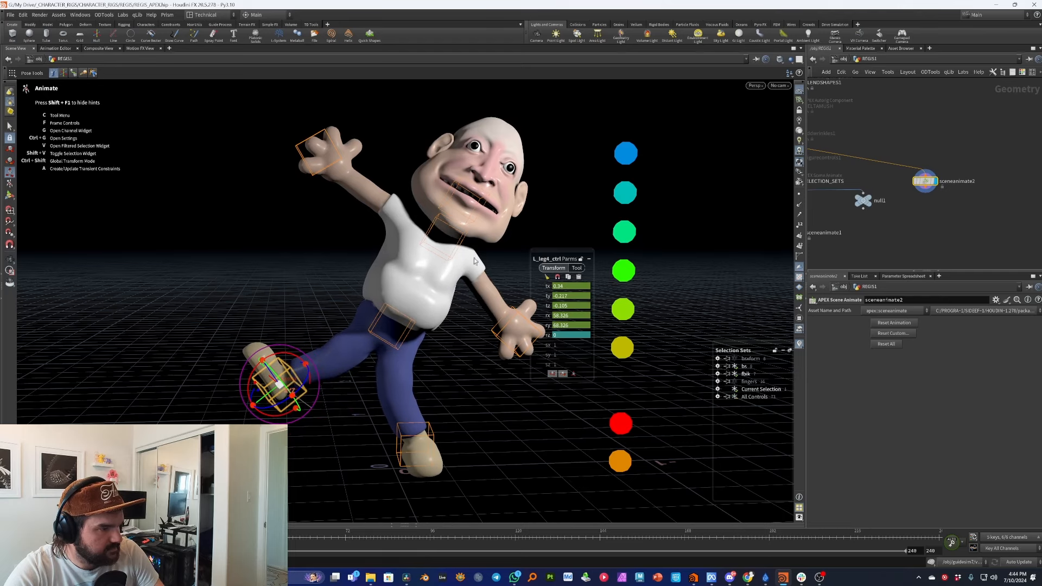
click(686, 272)
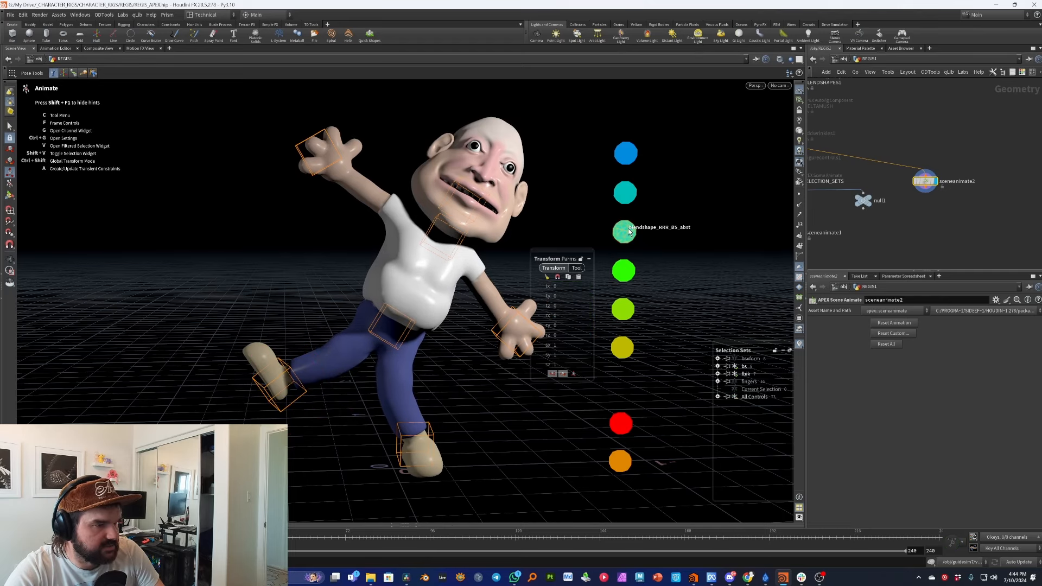
Shape the mouth with the facial sliders, setting the RRR blendshape to about 0.9 and LIPS to about 1.23.
click(628, 236)
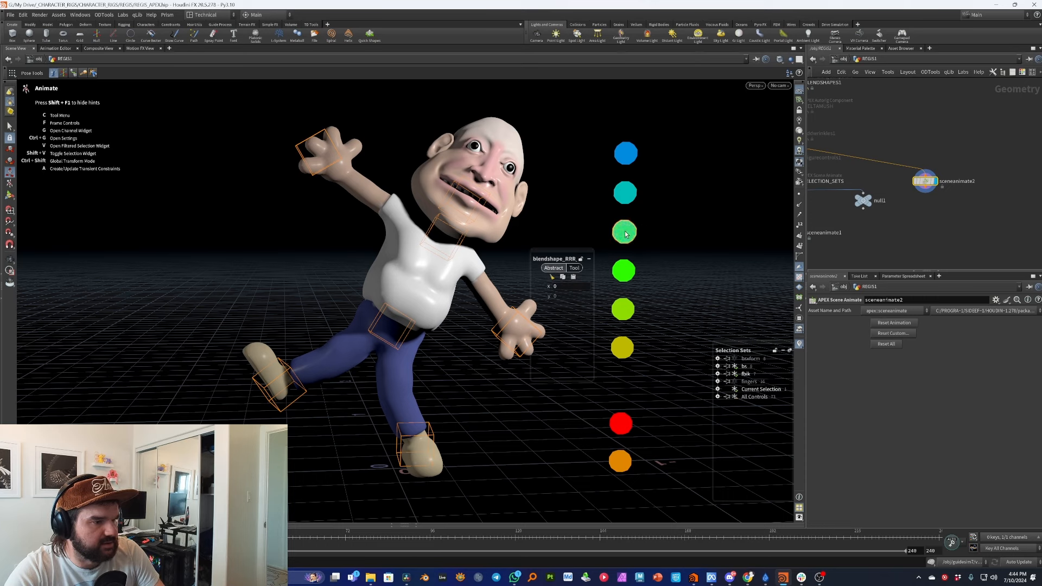
drag(627, 235, 645, 232)
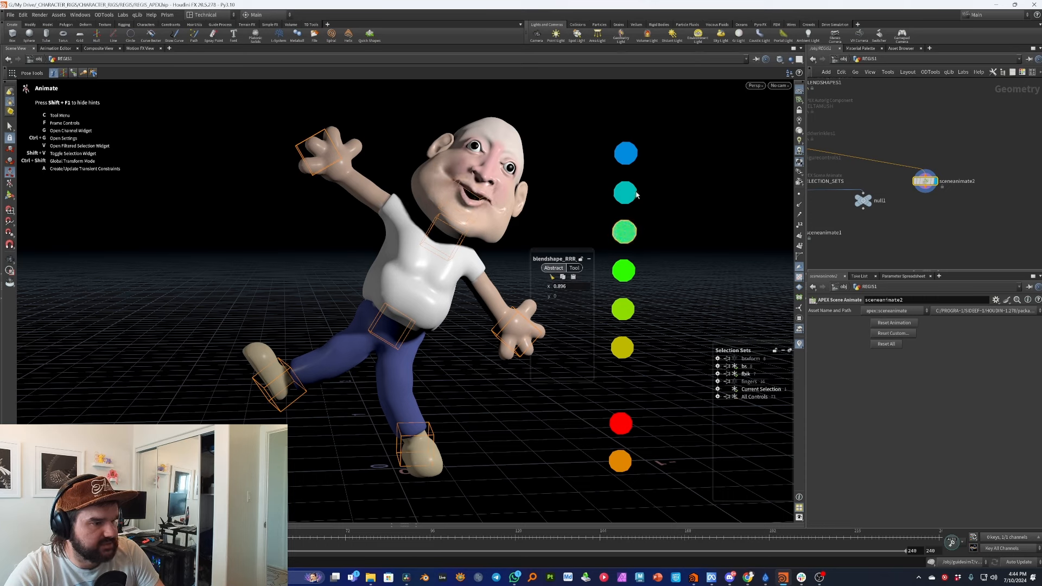
drag(636, 194, 620, 194)
click(626, 153)
mouse_move(626, 154)
mouse_down()
mouse_move(653, 156)
mouse_move(637, 164)
mouse_up()
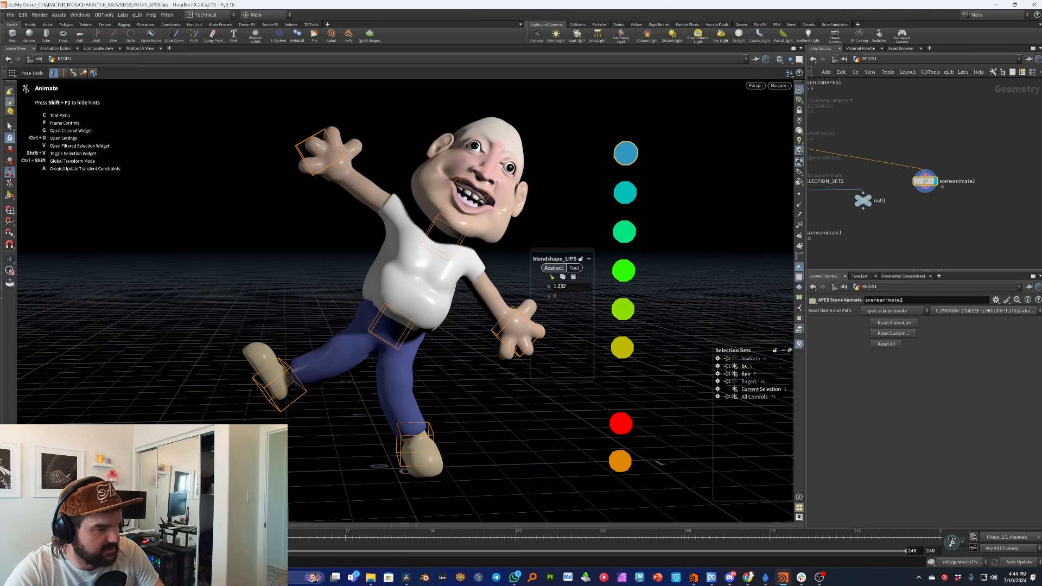
Select all eight facial blendshape controls and keyframe them on the leaning pose.
drag(697, 252, 607, 126)
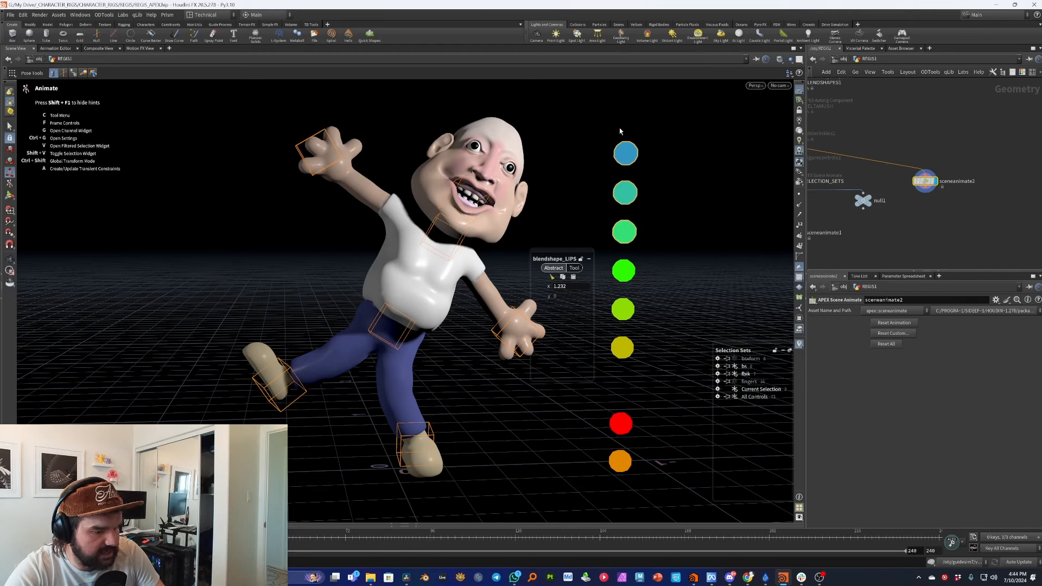
key(k)
drag(592, 427, 565, 495)
key(k)
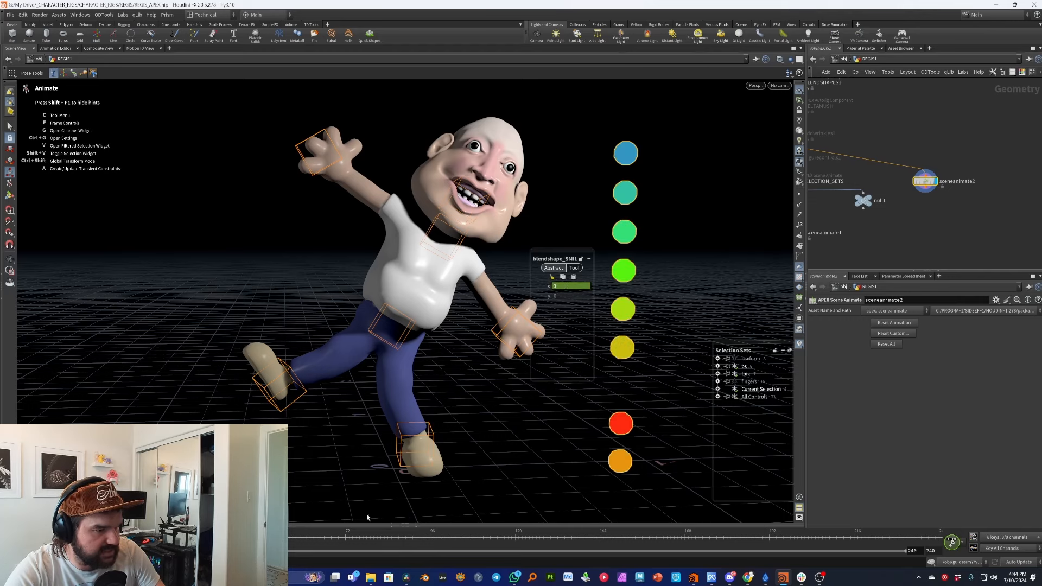
Step to the squashed pose and reset the upper four facial blendshape controls there.
key(Up)
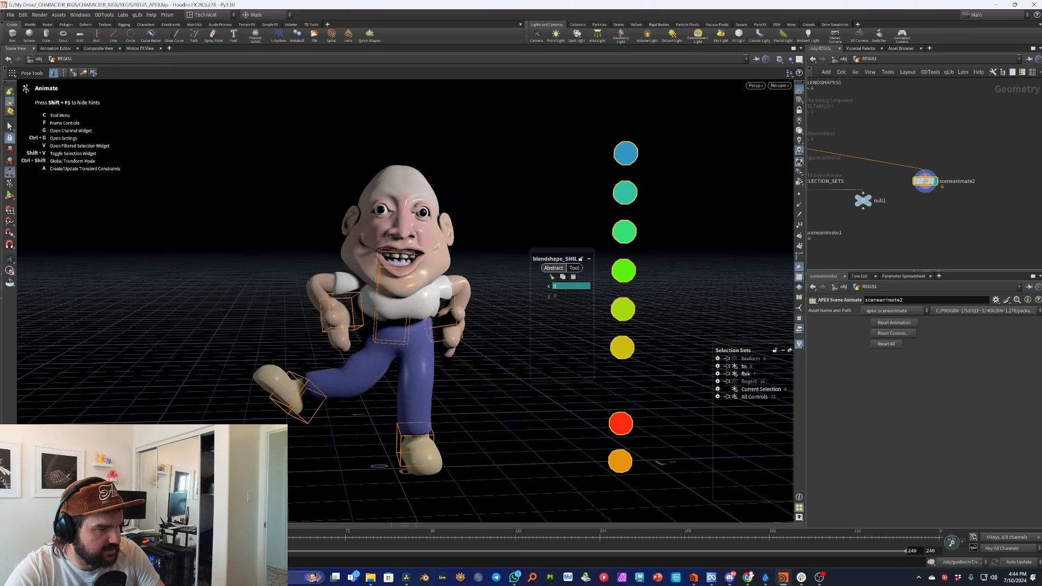
click(709, 265)
drag(603, 116, 711, 276)
click(553, 279)
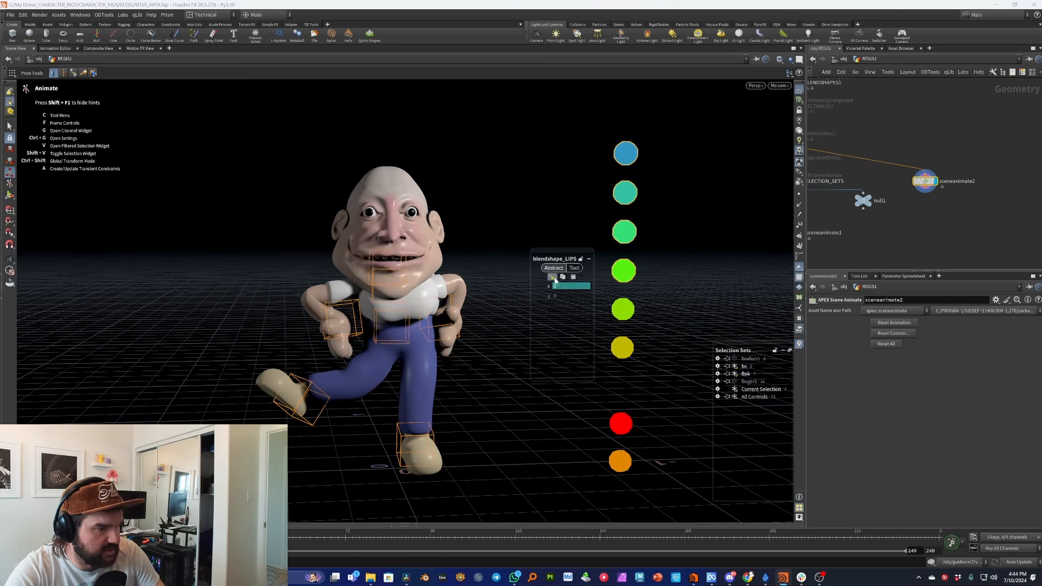
click(404, 499)
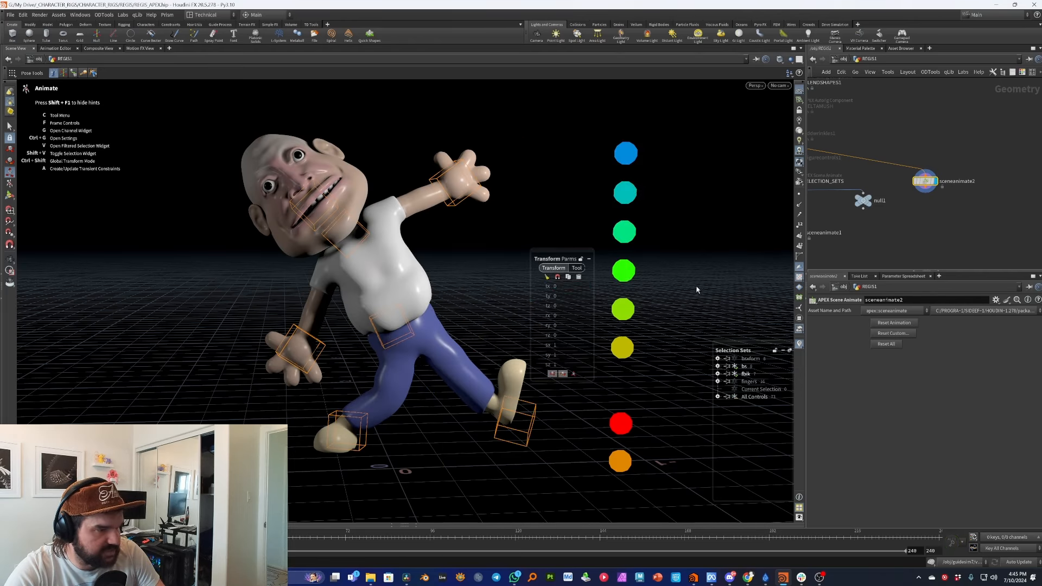
Adjust the yellow and red blendshape controls, and undo the recent facial and pose edits.
drag(622, 347, 688, 367)
click(621, 423)
key(ctrl+z)
key(ctrl+z)
key(ctrl+z)
key(ctrl+z)
key(ctrl+z)
key(ctrl+z)
key(ctrl+z)
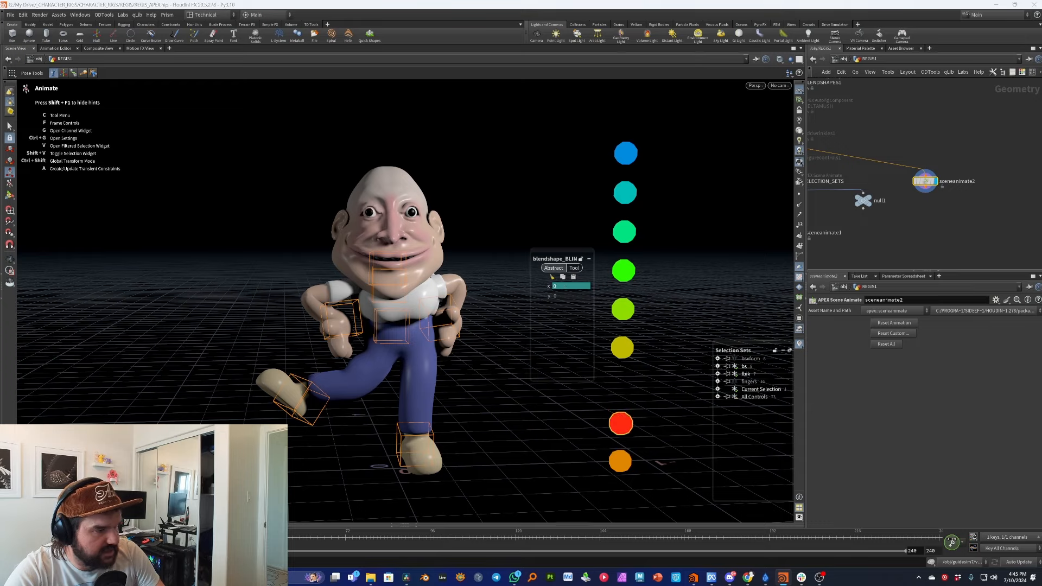
key(ctrl+z)
key(ctrl+z)
key(ctrl+z)
key(ctrl+z)
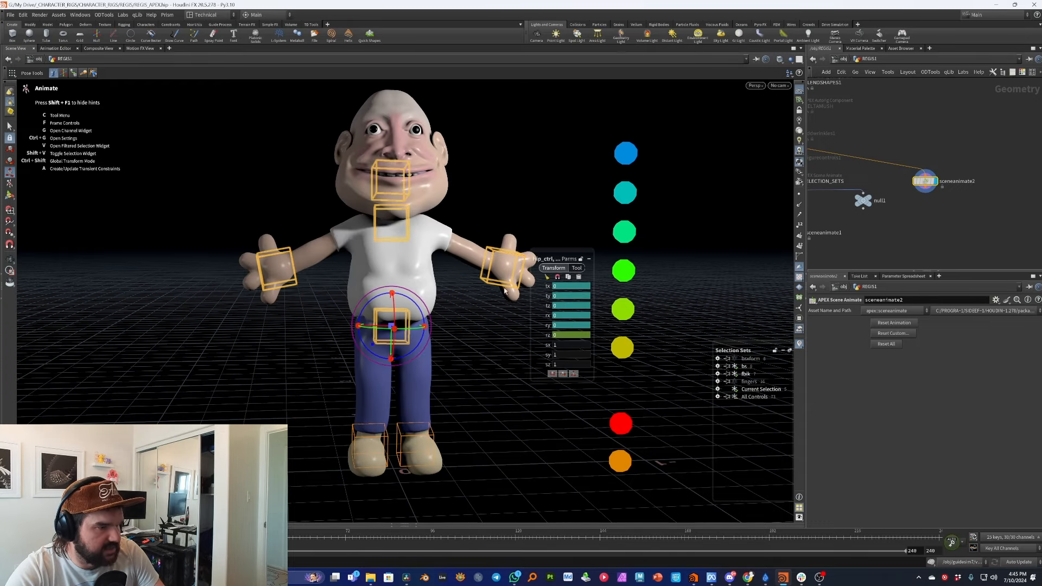
key(ctrl+z)
key(ctrl+z)
key(ctrl+z)
key(ctrl+z)
key(ctrl+z)
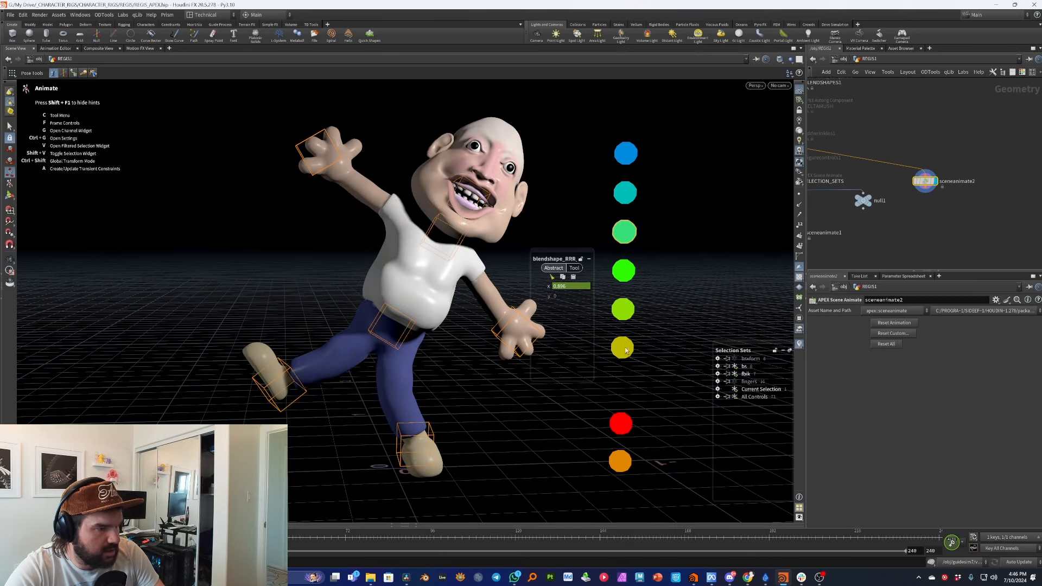
click(624, 423)
click(624, 461)
key(Left)
click(621, 423)
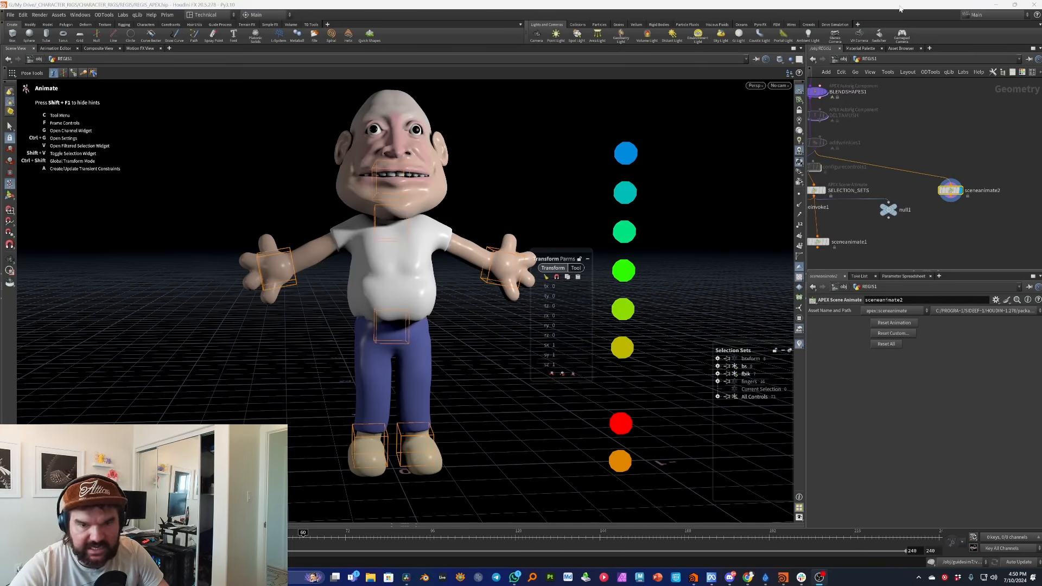
At frame 72, move and rotate the hip, torso, head and hand controls together so the body lifts and leans sideways.
click(958, 239)
scroll(966, 222, up, 2)
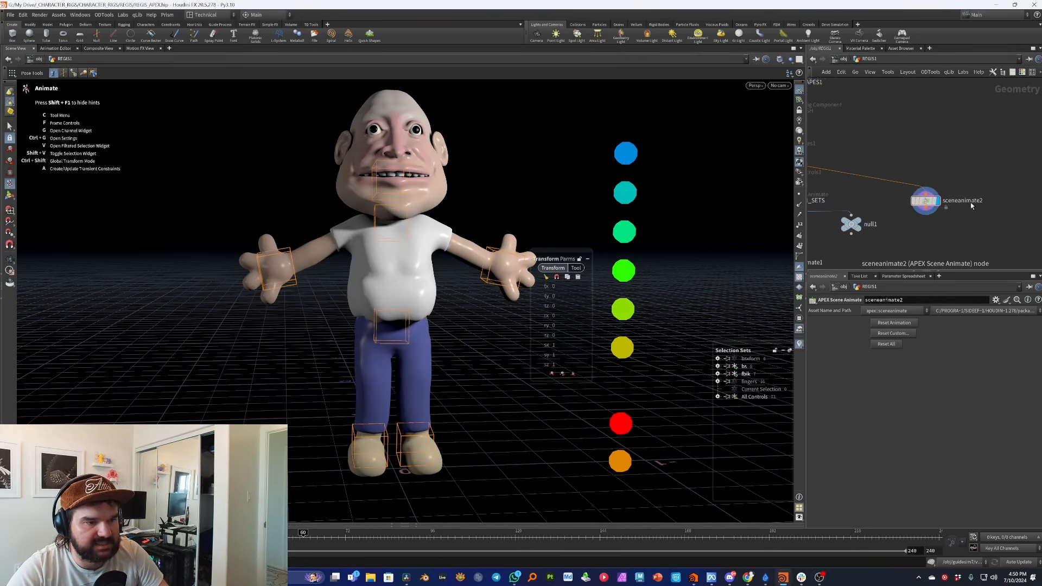
drag(982, 160, 919, 224)
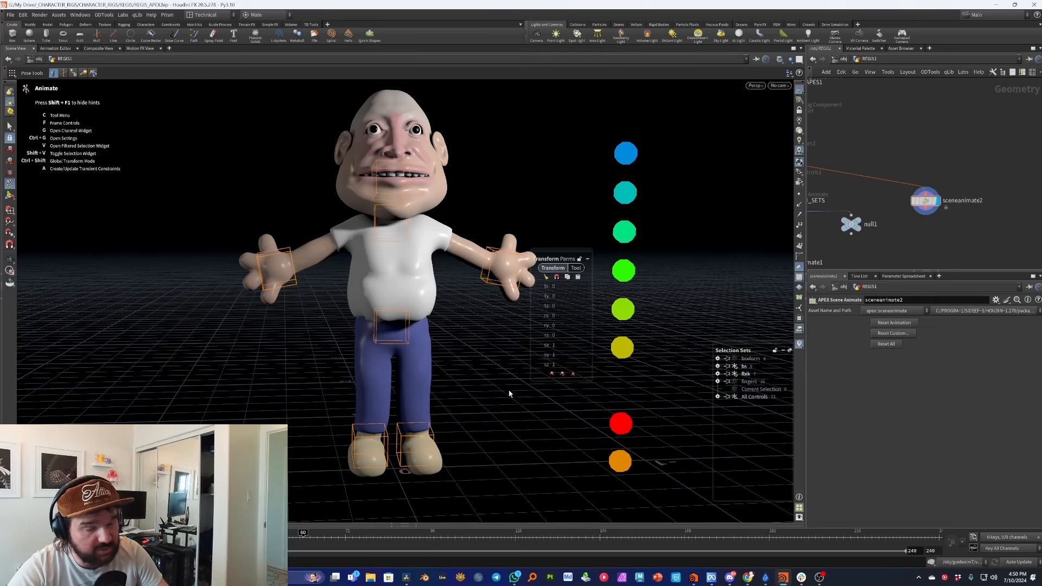
drag(130, 543, 329, 543)
click(491, 251)
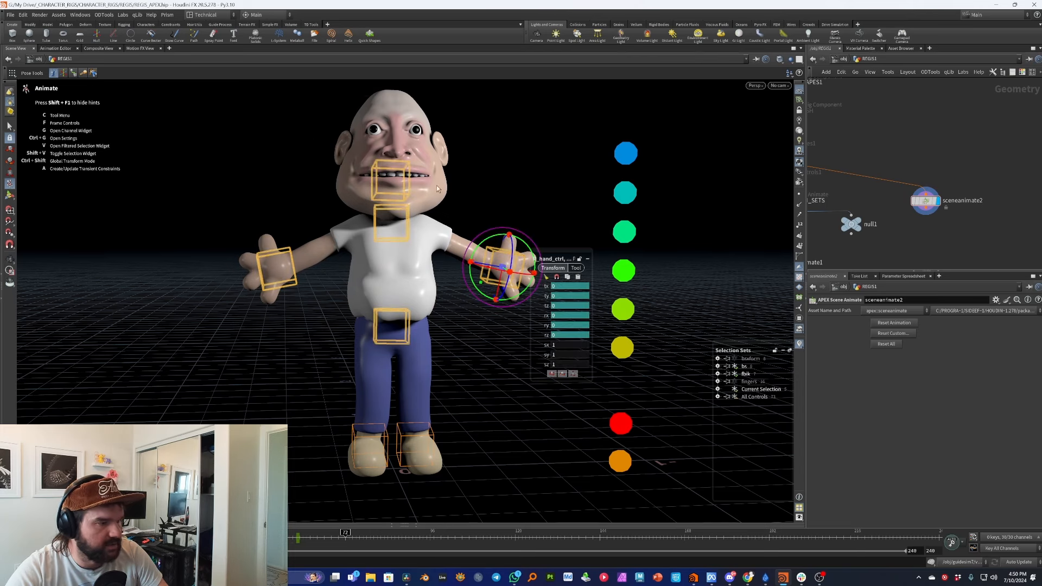
drag(488, 244, 438, 343)
click(439, 347)
Raise L_leg4_ctrl to about 0.26 in X and -0.91 in Y, rotated about -116 degrees in Z, as a high kick.
click(356, 463)
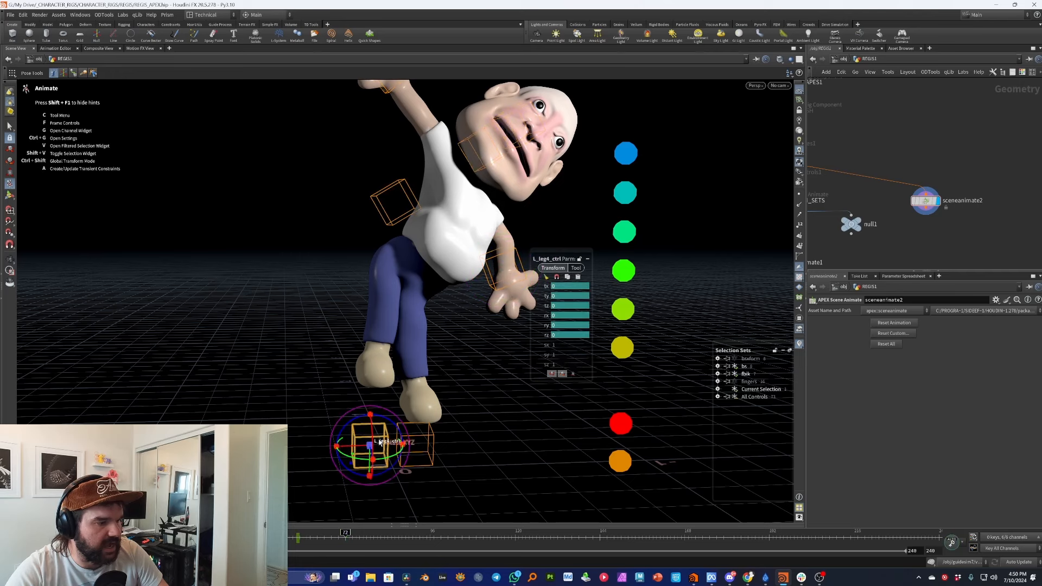
drag(352, 468, 283, 237)
drag(357, 228, 334, 335)
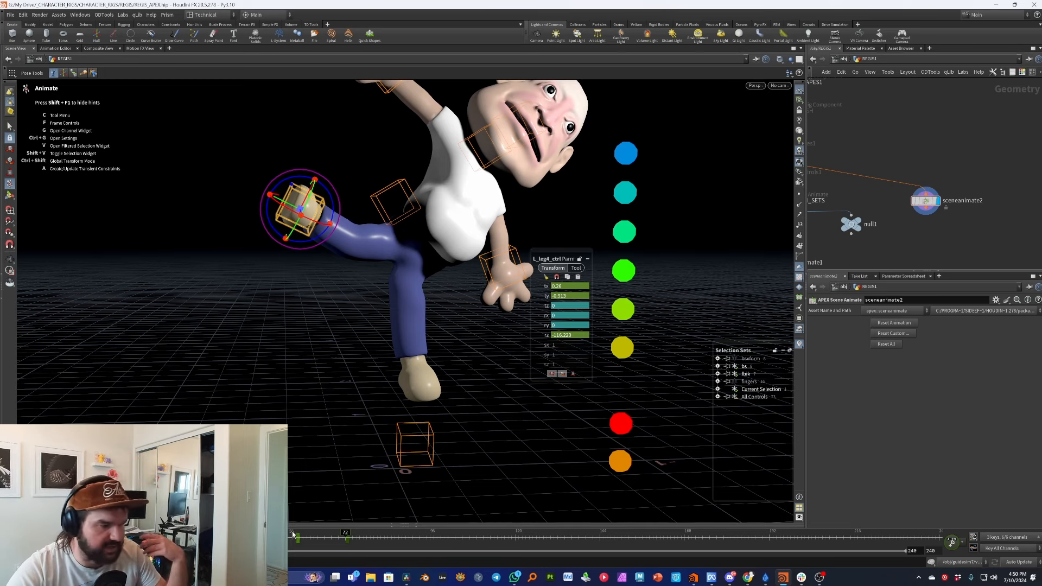
At frame 82, swing R_hand_ctrl outward and up away from the body and rotate it about Y.
drag(347, 538, 381, 542)
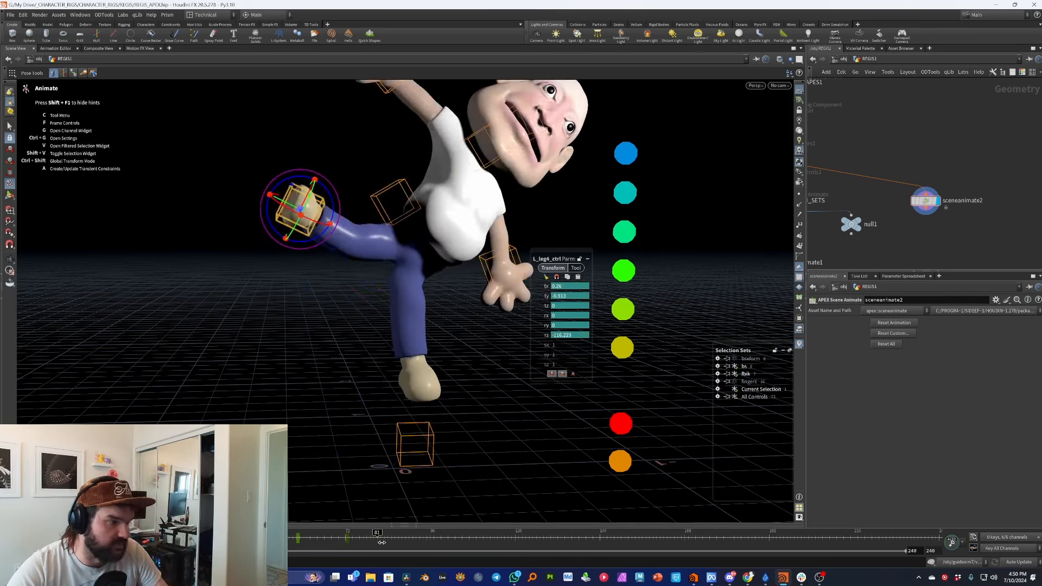
click(466, 418)
alt+right_drag(412, 310, 358, 292)
alt+middle_drag(358, 292, 322, 305)
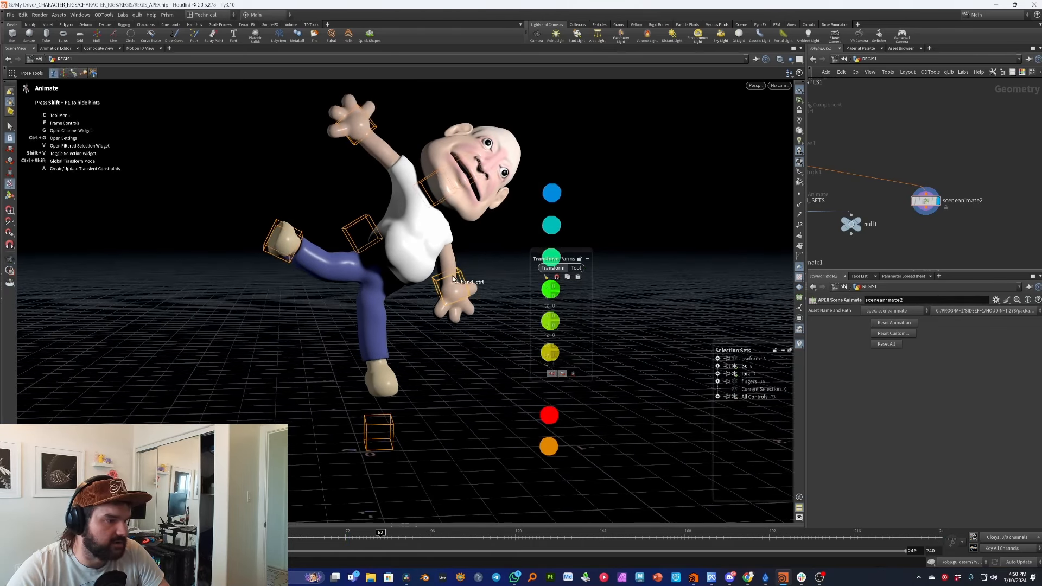
click(454, 289)
drag(454, 287, 541, 226)
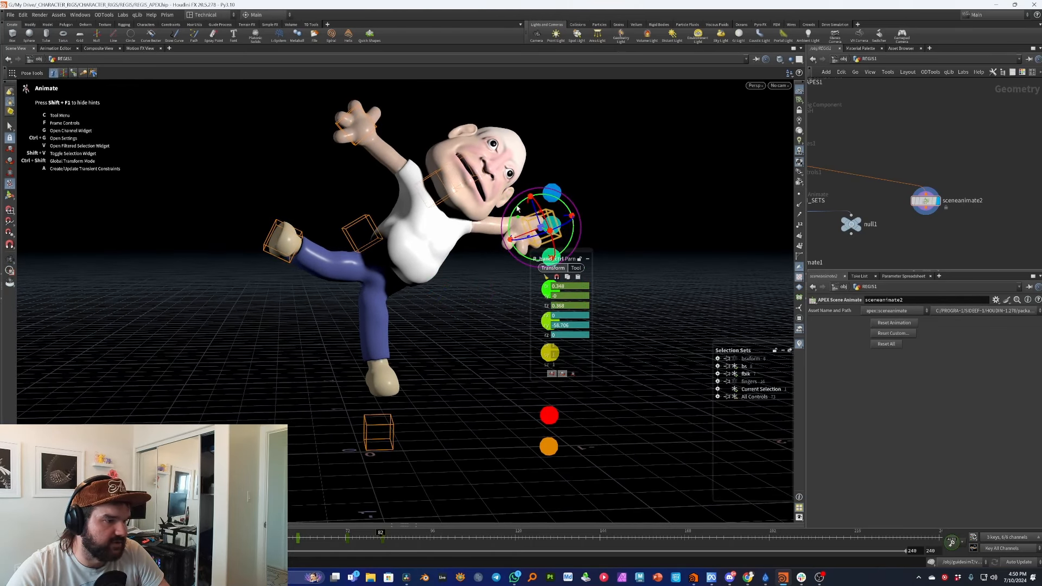
drag(494, 268, 498, 274)
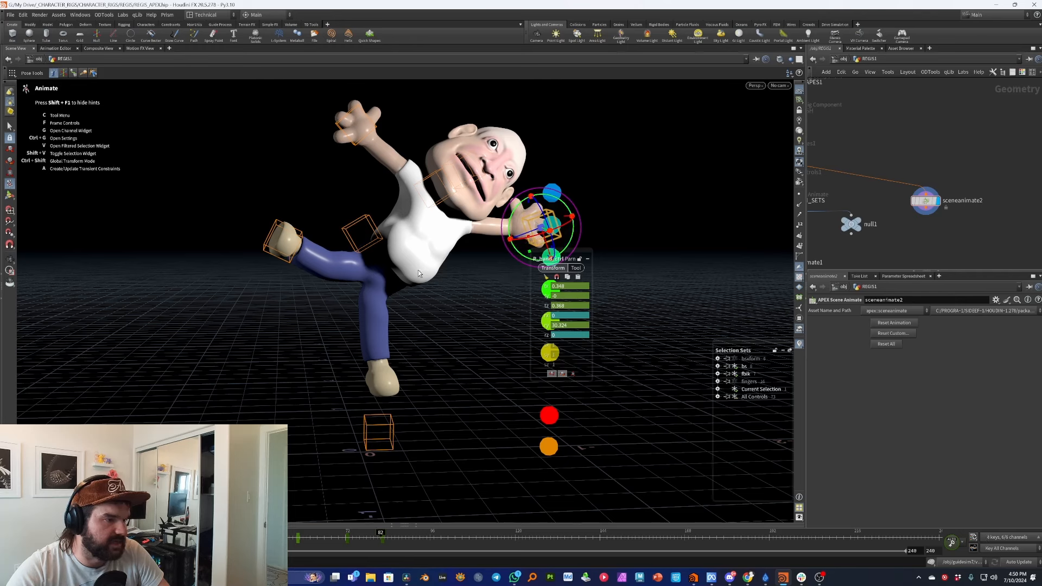
Select all the FBIK controls and rotate and move them together, flipping the character upside down onto its right hand.
drag(490, 105, 263, 491)
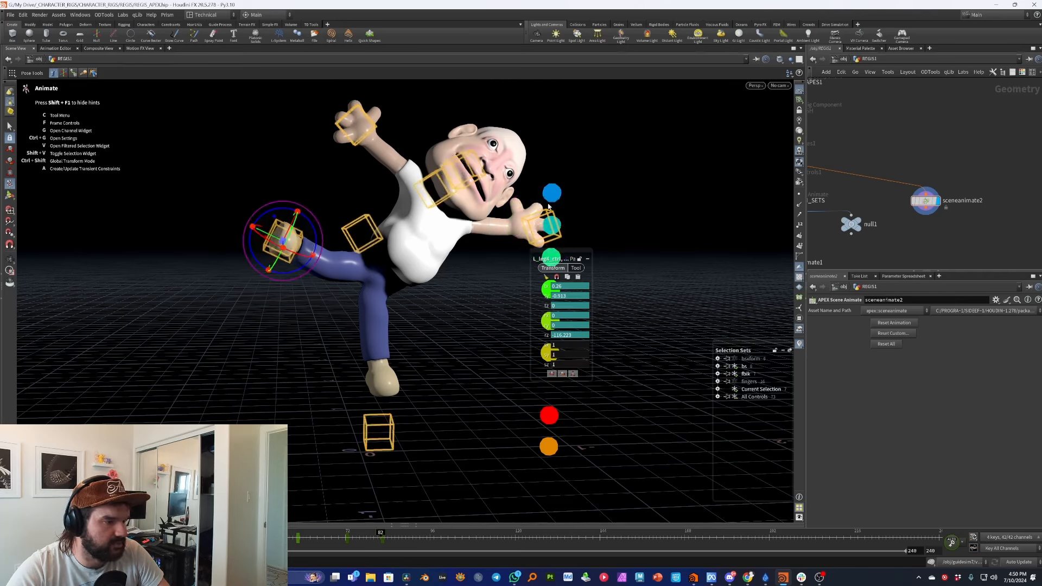
shift+click(534, 217)
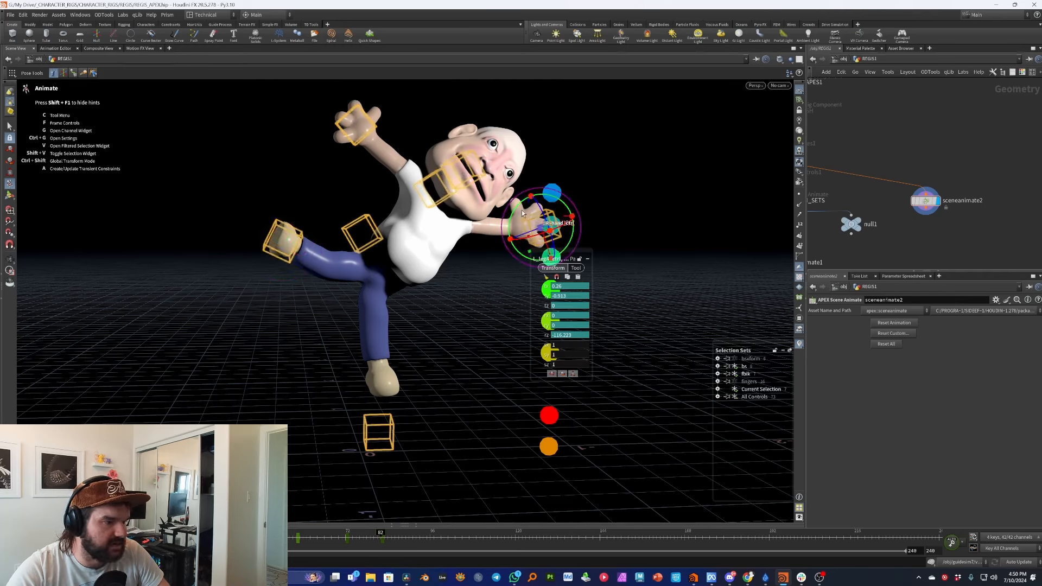
drag(518, 207, 613, 213)
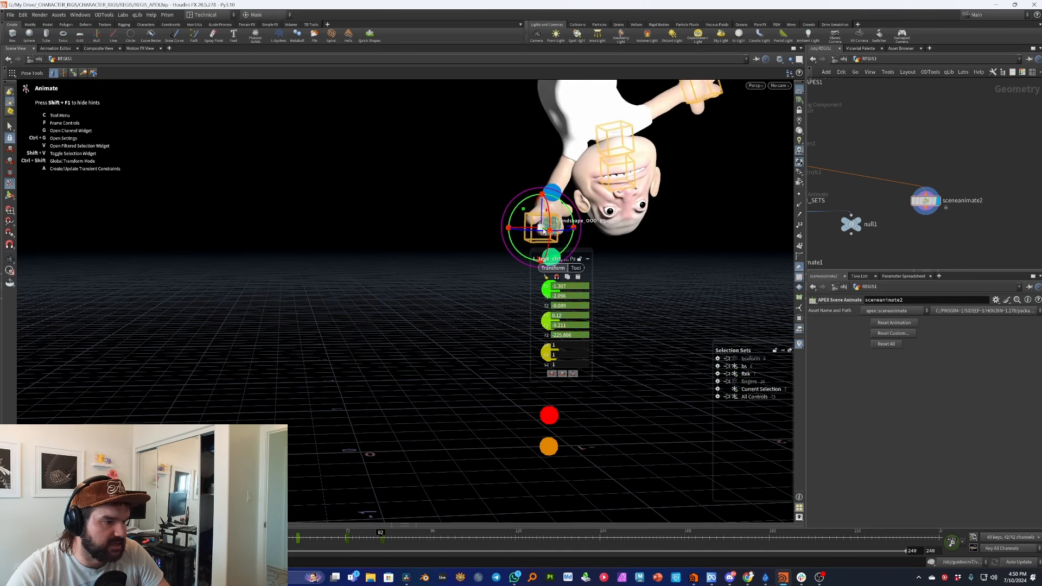
drag(541, 225, 357, 448)
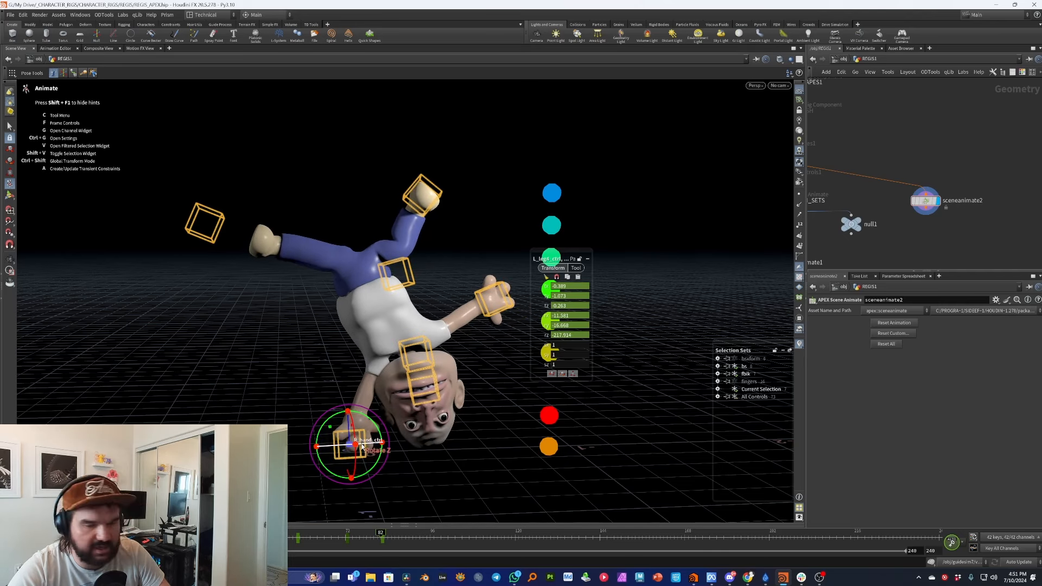
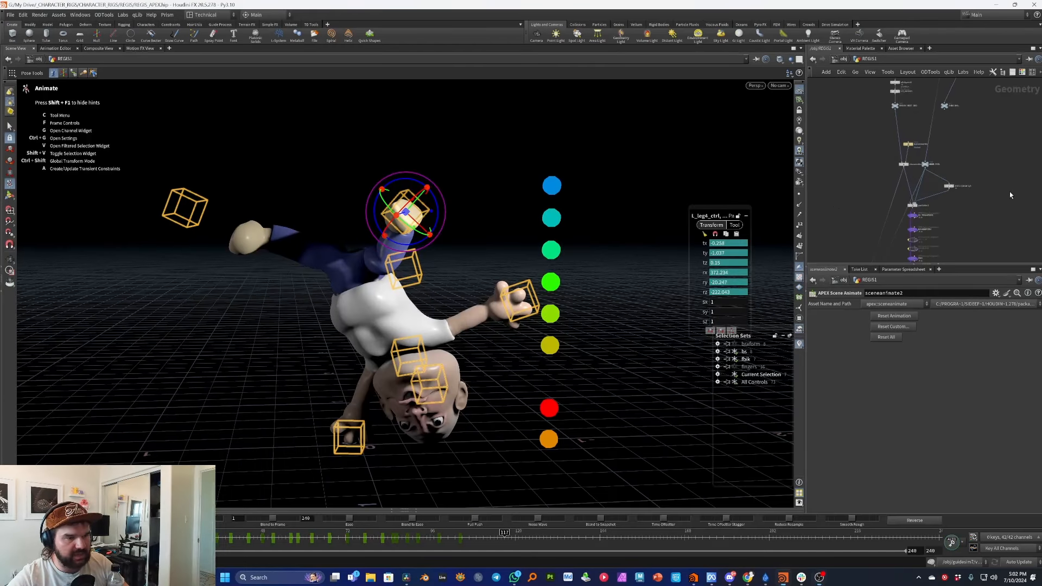
scroll(1009, 191, up, 3)
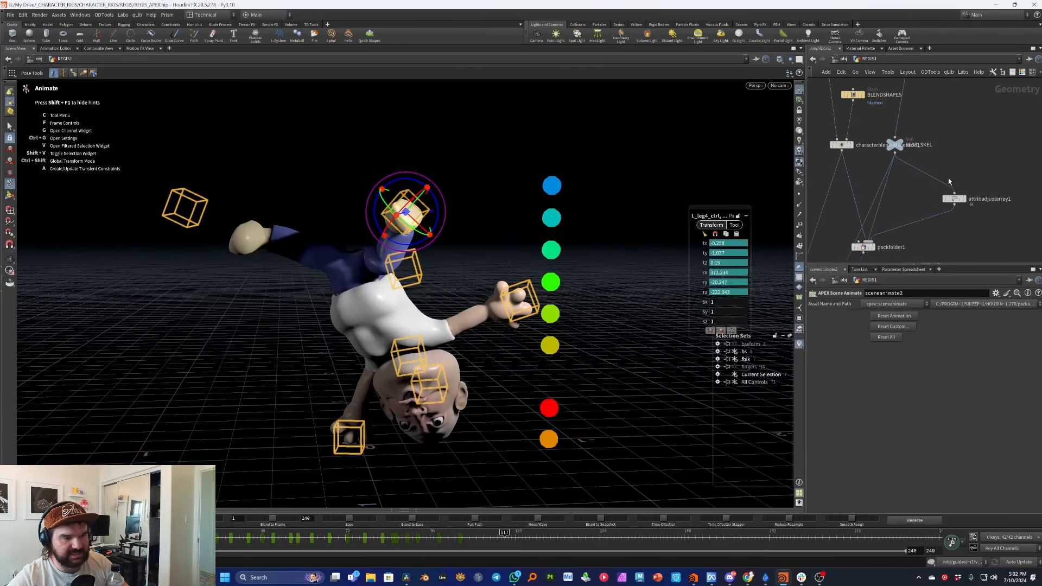
scroll(971, 114, down, 4)
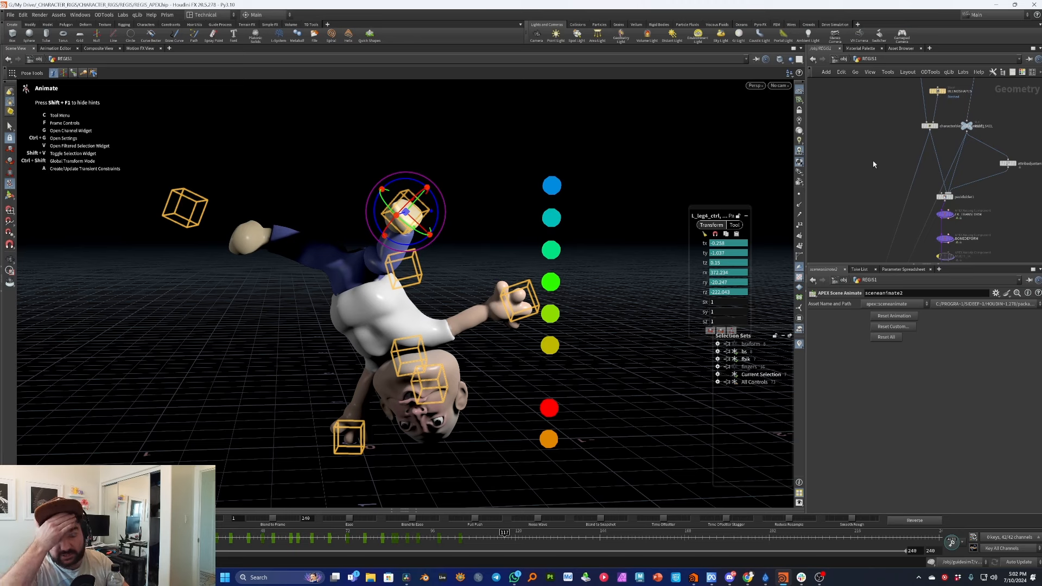
key(Tab)
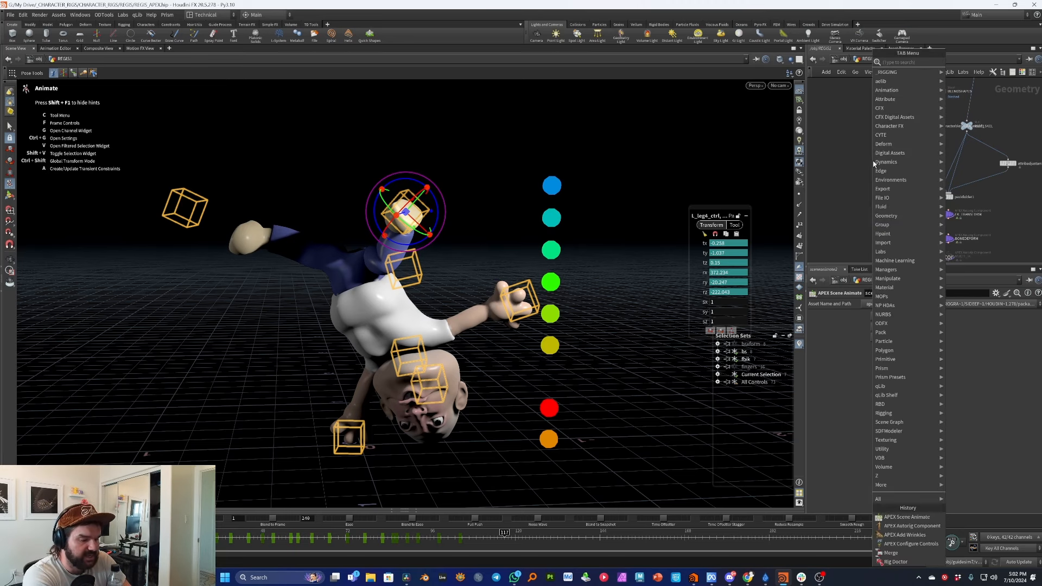
click(830, 158)
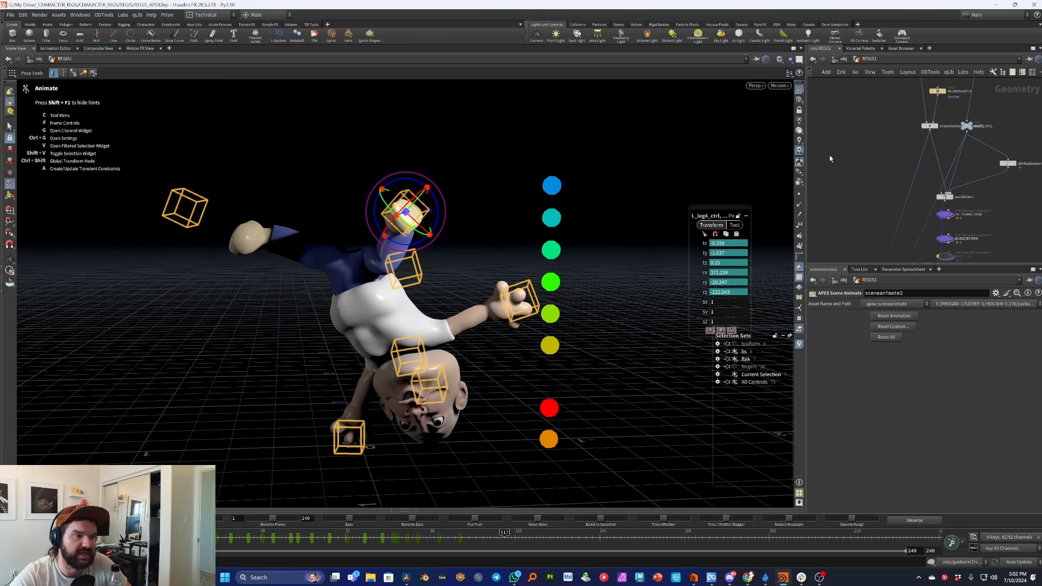
Return to the object level and frame REGIS_hairgen in the viewport to examine the head hair and eyebrows.
click(843, 59)
scroll(896, 101, down, 4)
scroll(907, 169, up, 4)
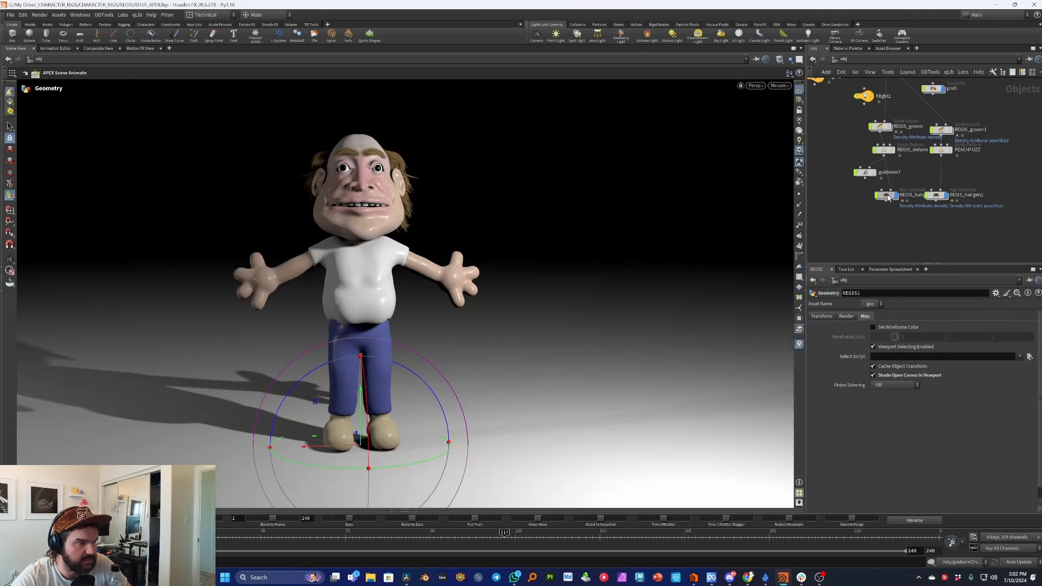
click(888, 198)
key(Escape)
key(f)
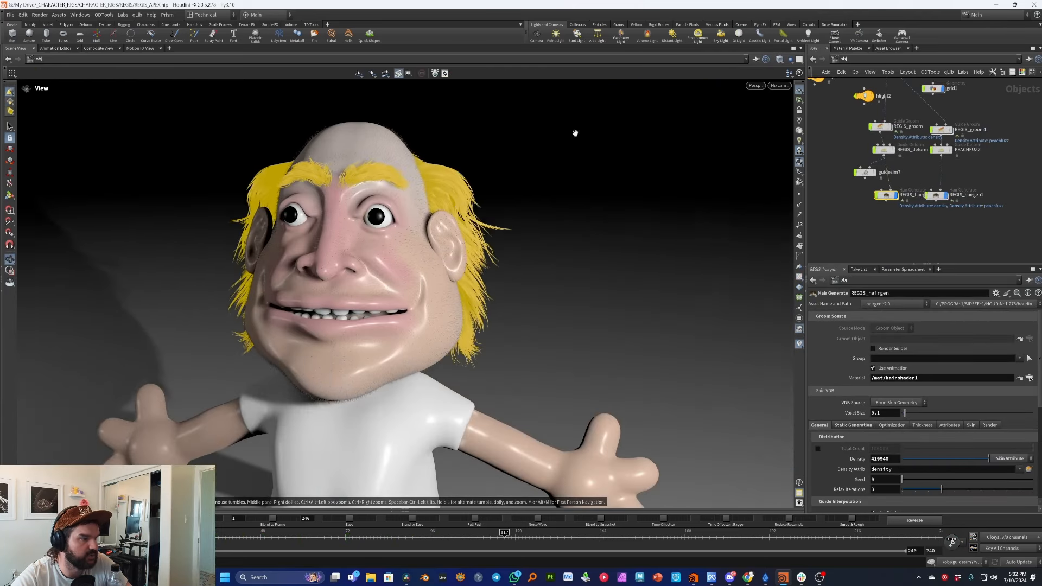
drag(619, 147, 399, 208)
key(Return)
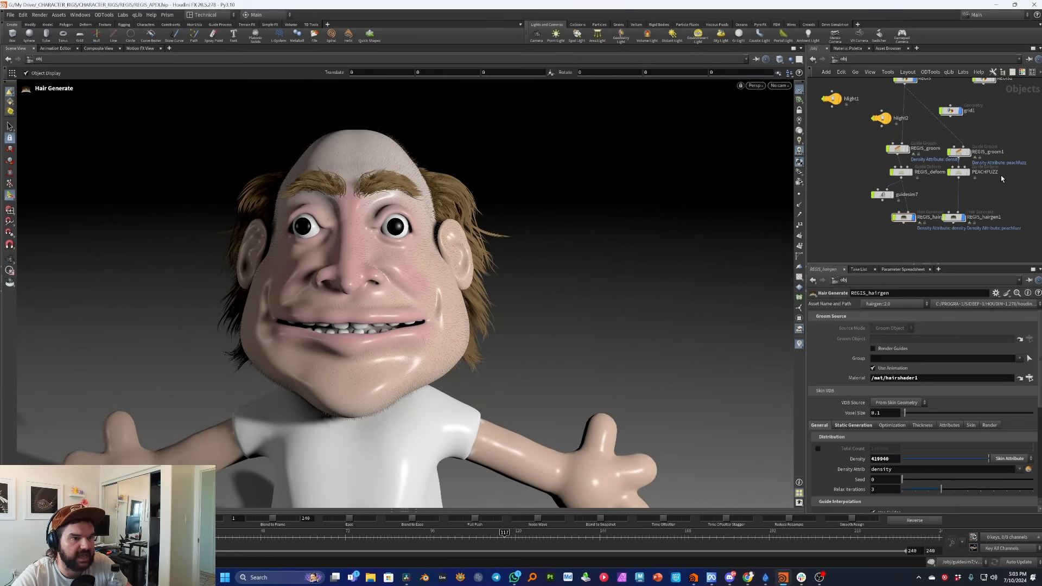
Hide both hair generators, REGIS_hairgen and REGIS_hairgen1, in the object network.
middle_drag(919, 116, 916, 164)
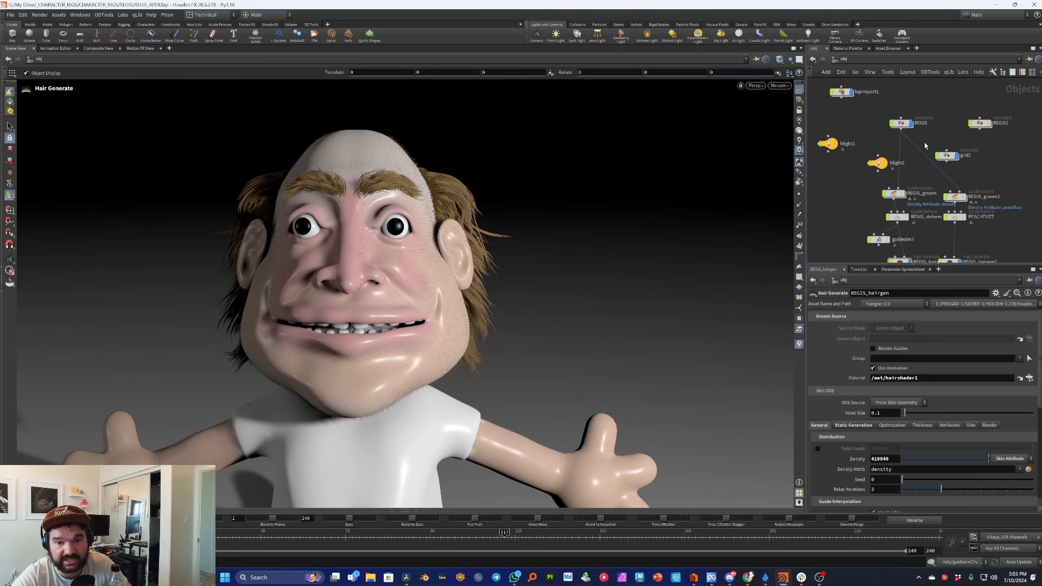
scroll(975, 111, down, 2)
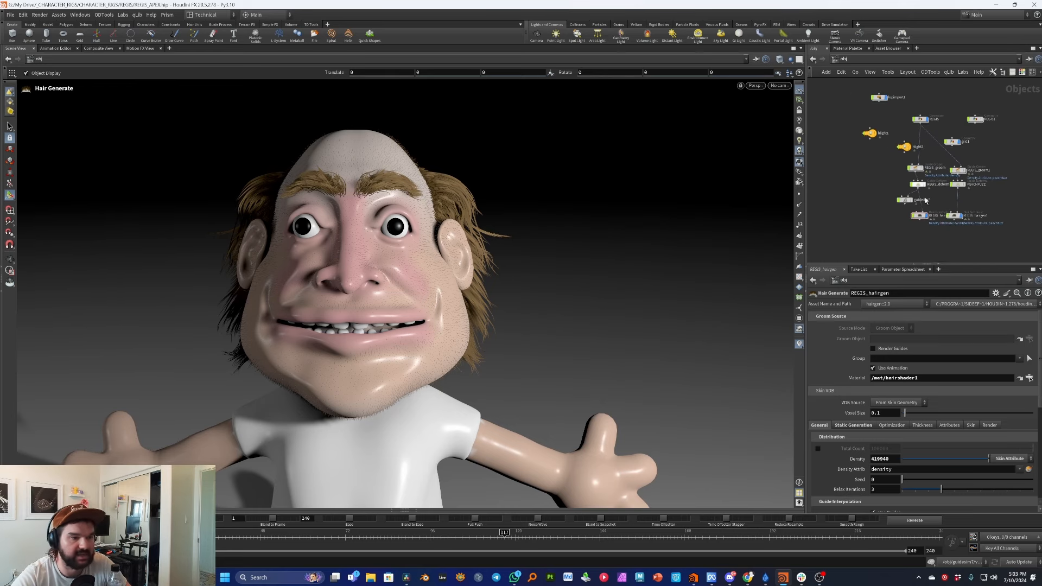
scroll(930, 196, up, 1)
scroll(998, 210, up, 2)
drag(1014, 215, 892, 239)
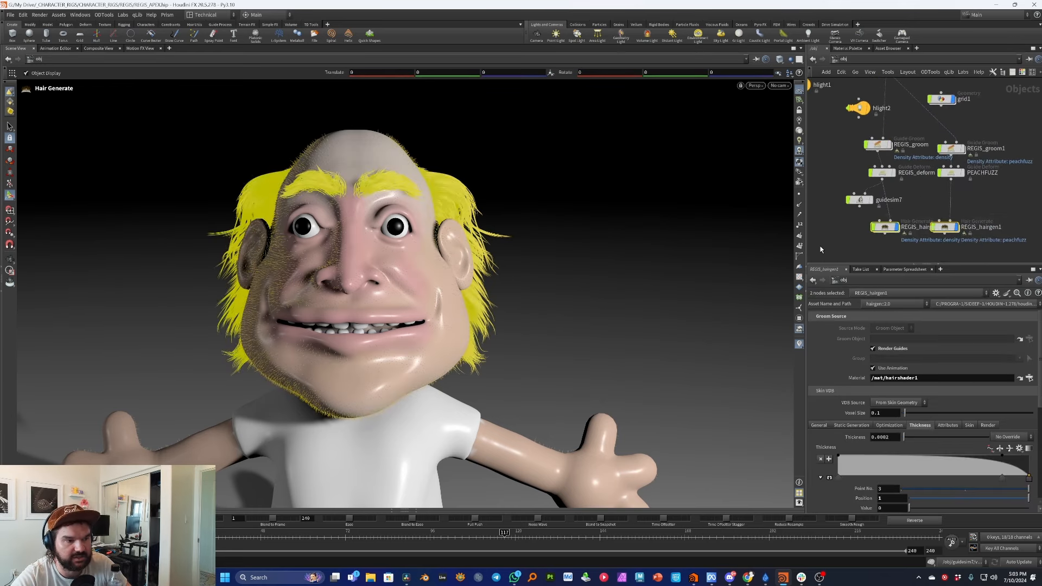
click(965, 229)
scroll(868, 230, down, 2)
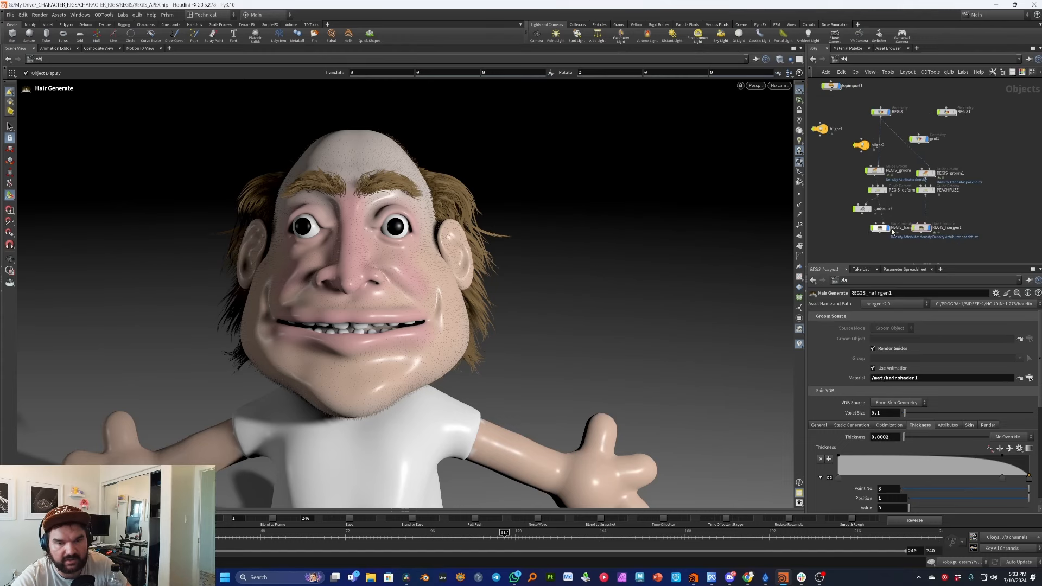
drag(963, 215, 891, 238)
click(888, 228)
click(979, 214)
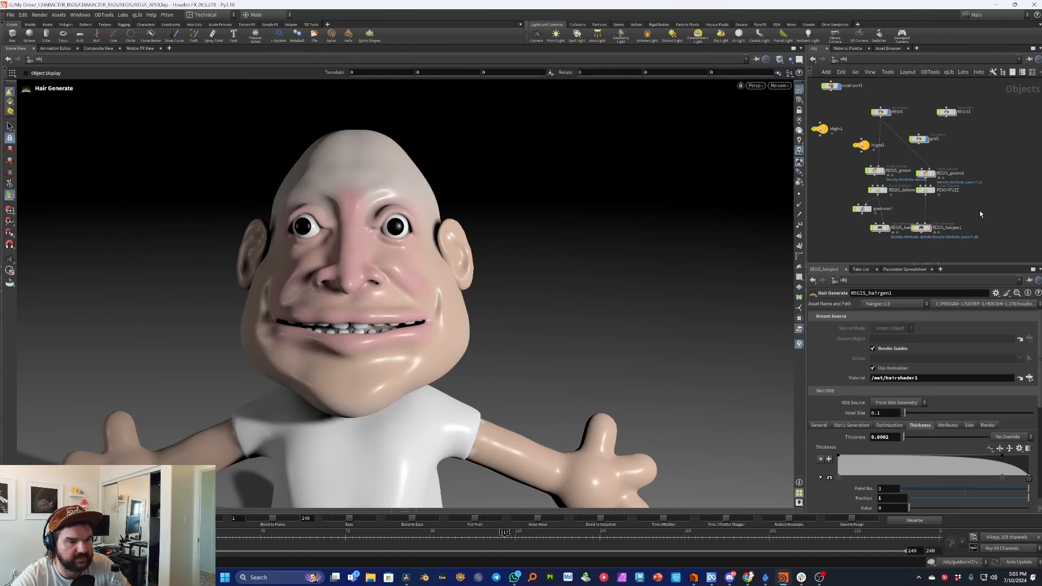
Enter the REGIS1 geometry network and place an Object Merge node beside the blendshape and skeleton nodes.
double_click(882, 112)
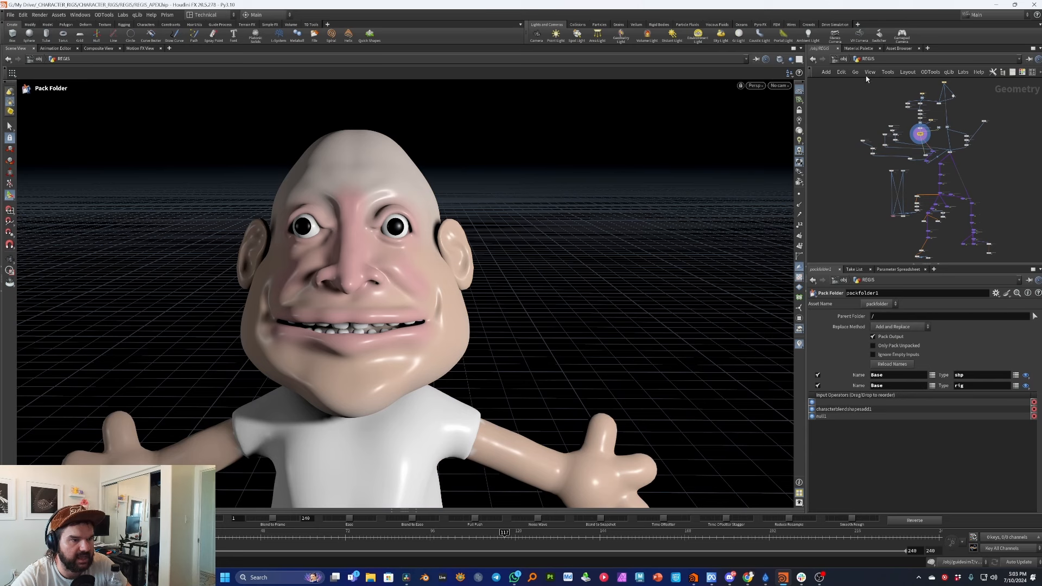
click(843, 59)
double_click(946, 113)
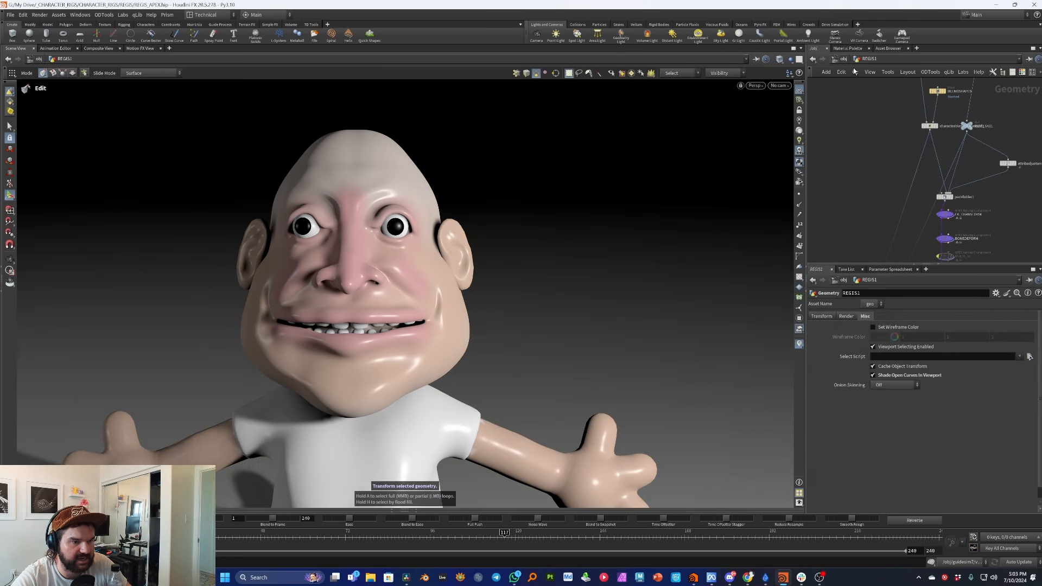
key(Tab)
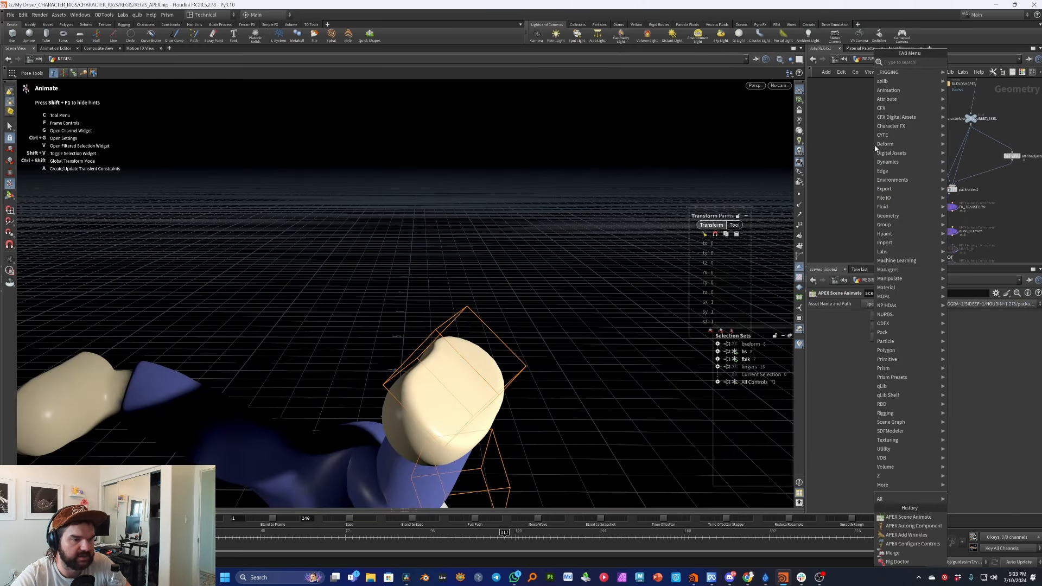
text(objec)
key(Return)
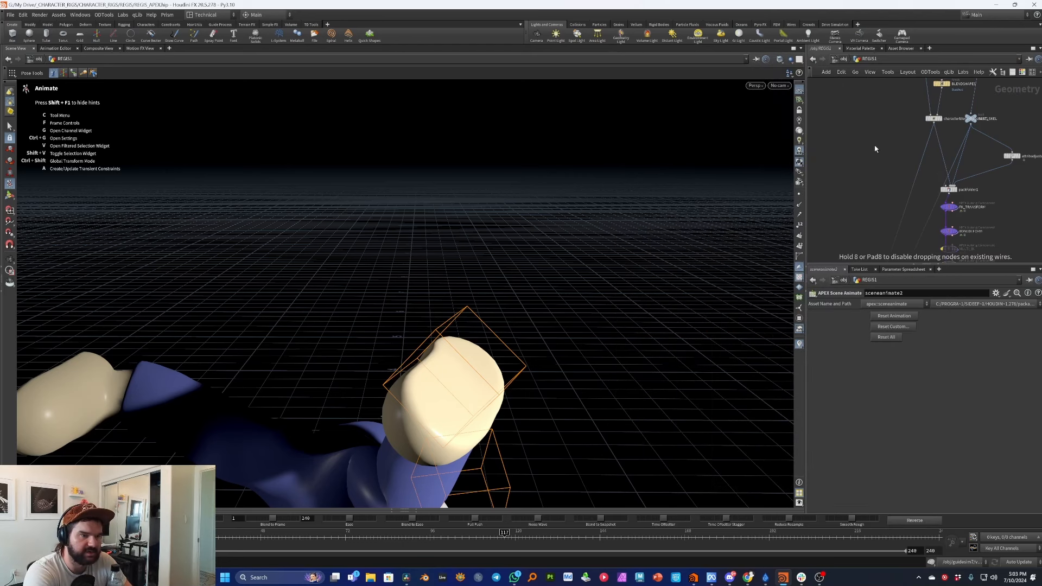
click(875, 148)
Set the Object Merge's Object 1 to /obj/REGIS_hairgen and display the node's result.
click(1024, 338)
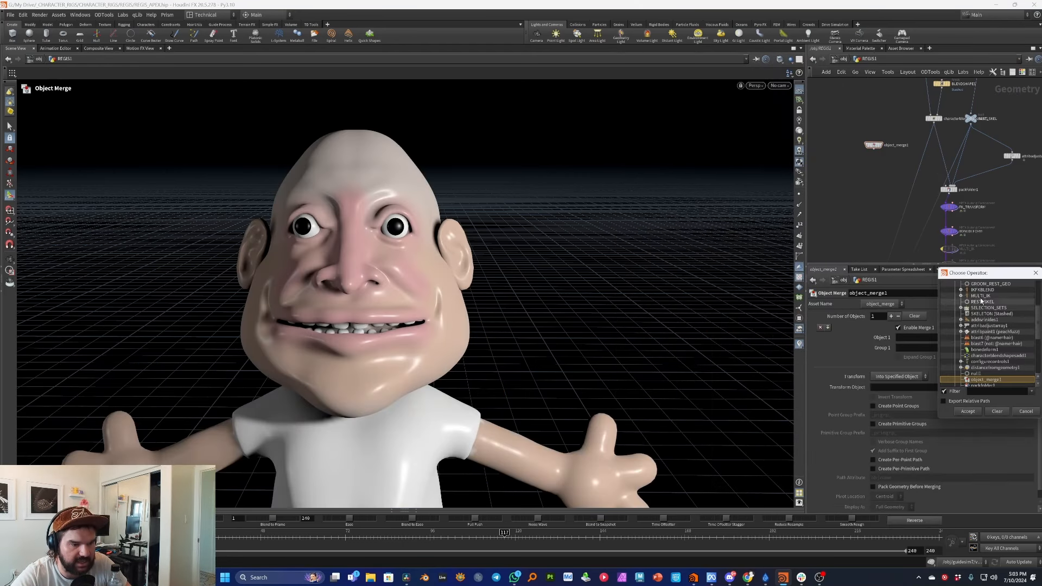
click(956, 308)
click(955, 308)
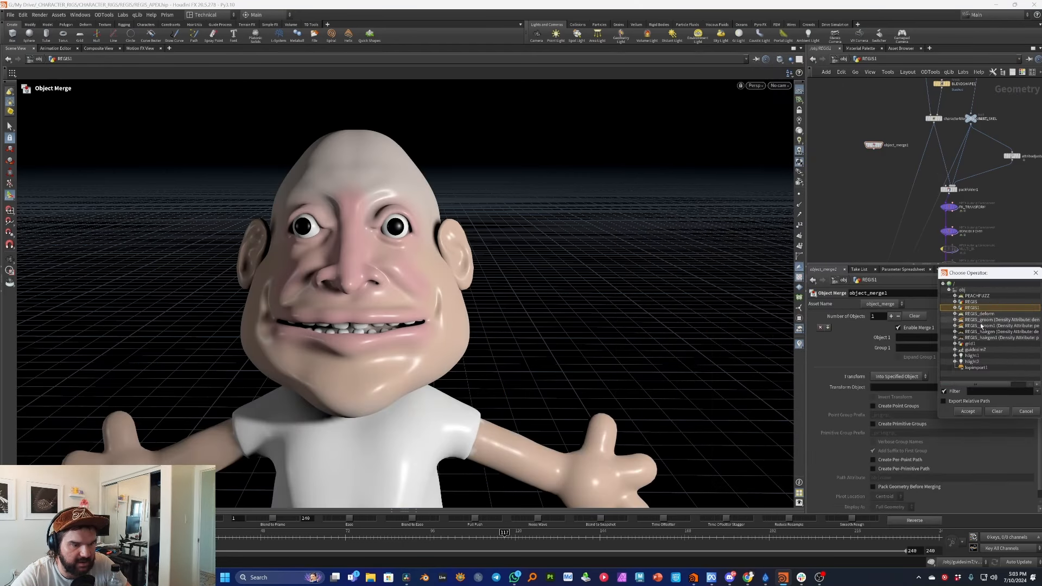
double_click(999, 332)
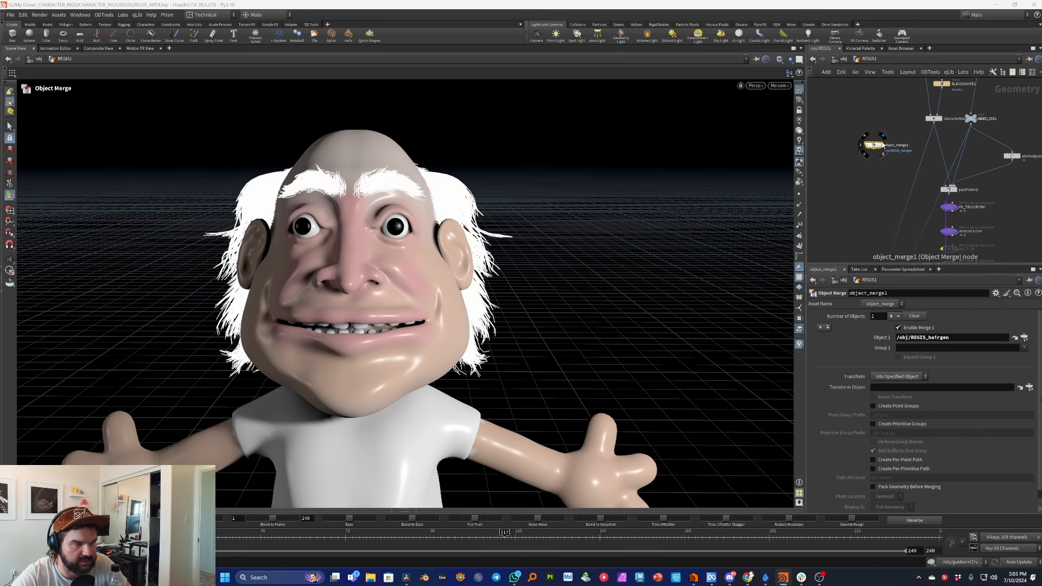
click(884, 146)
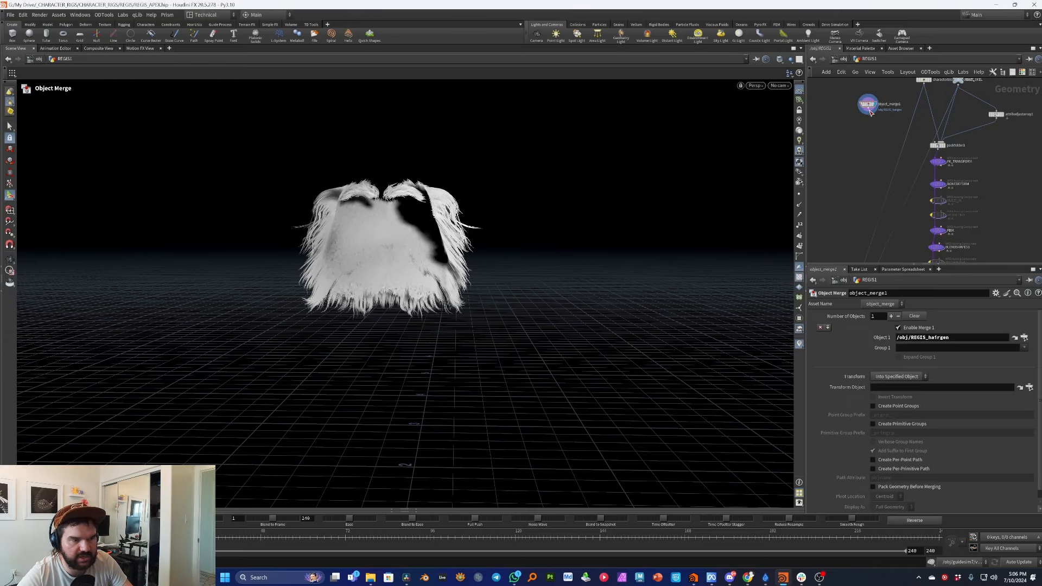
Add a Color node, connect it below the hair's Object Merge and display it.
scroll(869, 113, up, 3)
scroll(505, 193, up, 4)
key(Tab)
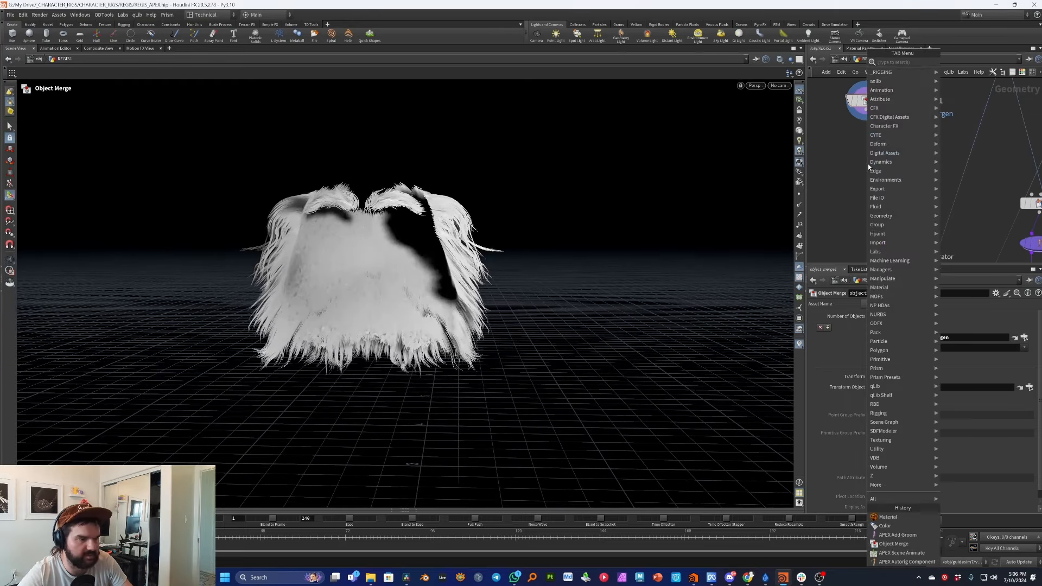
text(color)
key(Return)
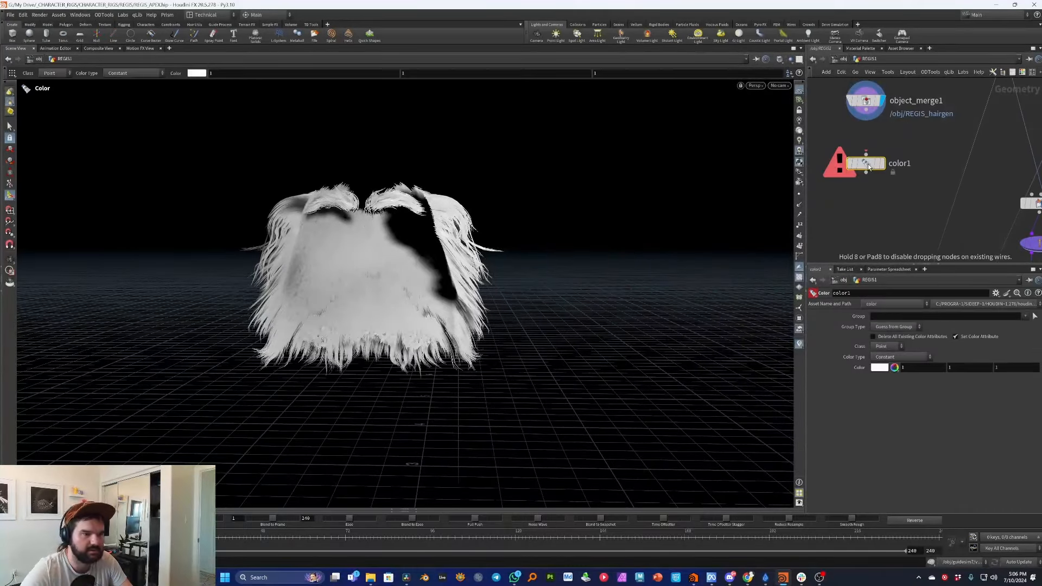
click(867, 164)
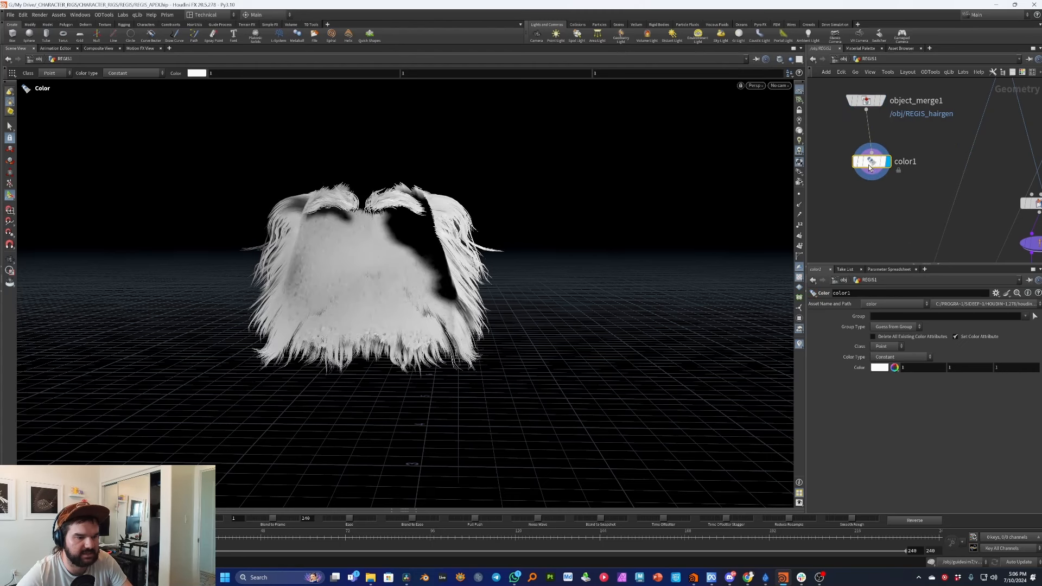
Set the hair's Color node to a dark brown of 0.073, 0.0365, 0.
click(881, 369)
click(865, 329)
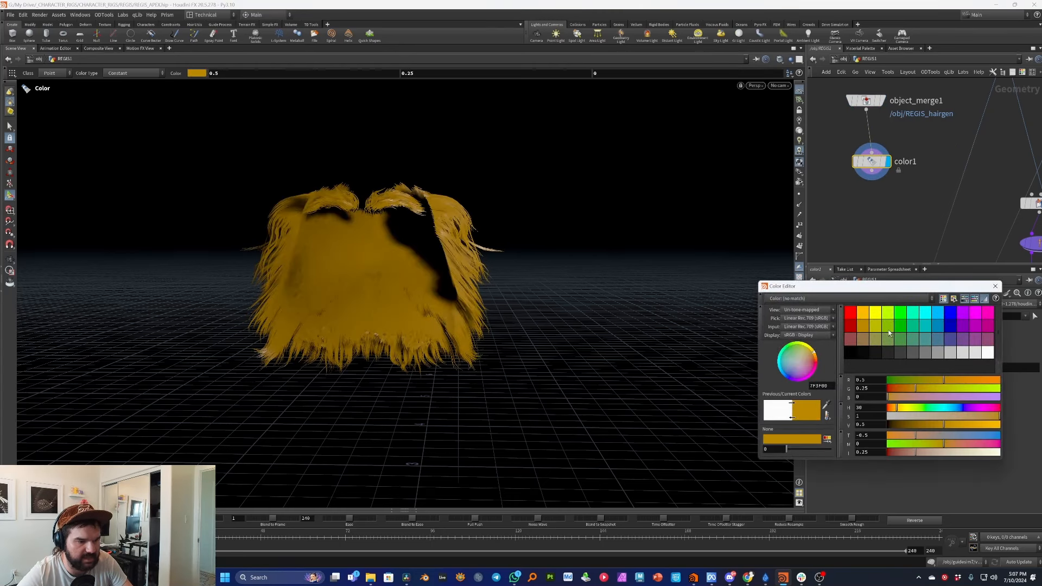
drag(903, 427, 898, 425)
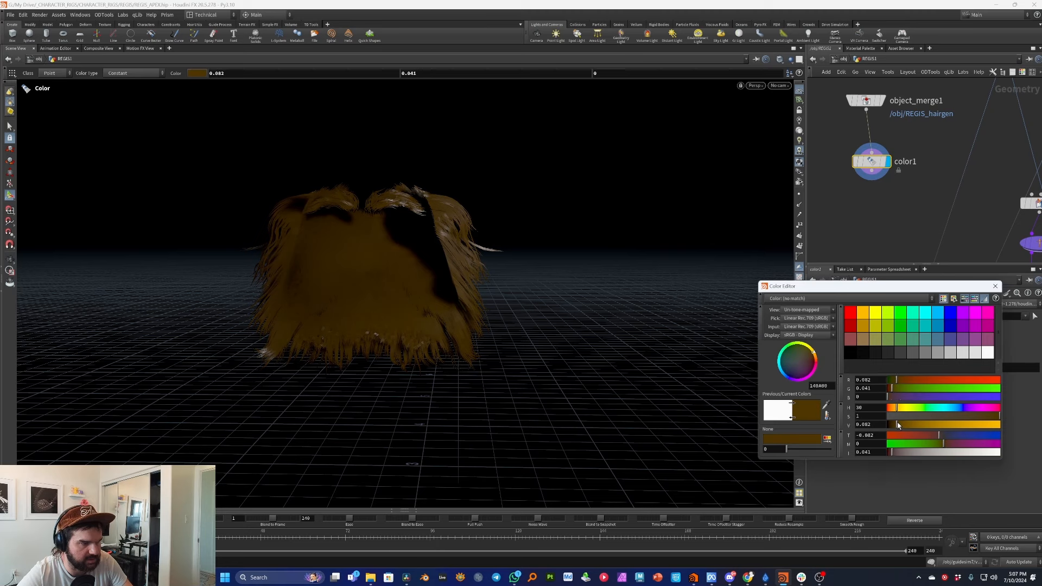
click(994, 286)
scroll(866, 146, down, 5)
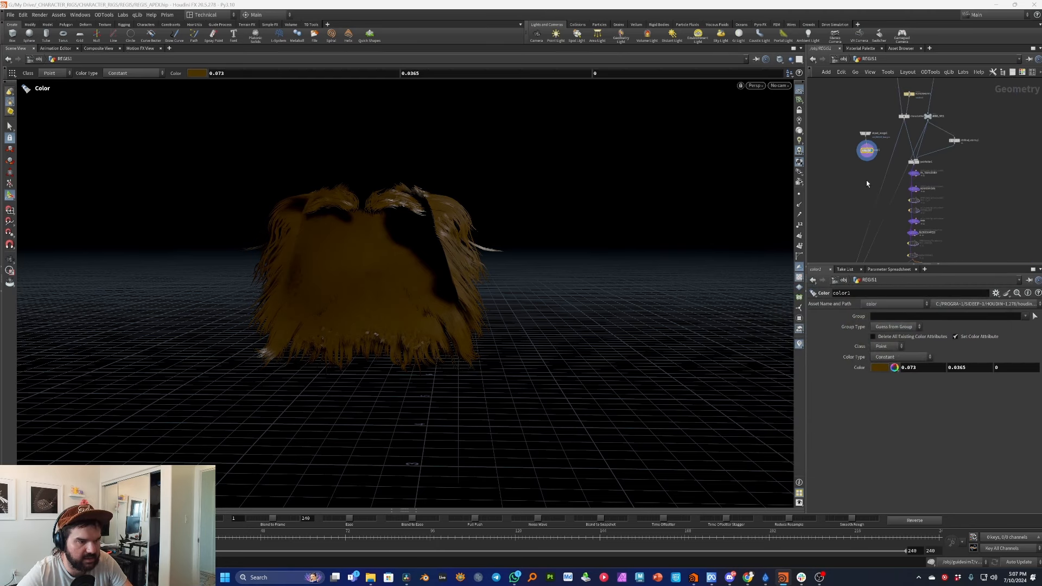
Move the hair's Object Merge and Color nodes beside the animation nodes and insert an APEX Add Groom node before sceneanimate2.
drag(865, 181, 1016, 231)
scroll(988, 196, up, 5)
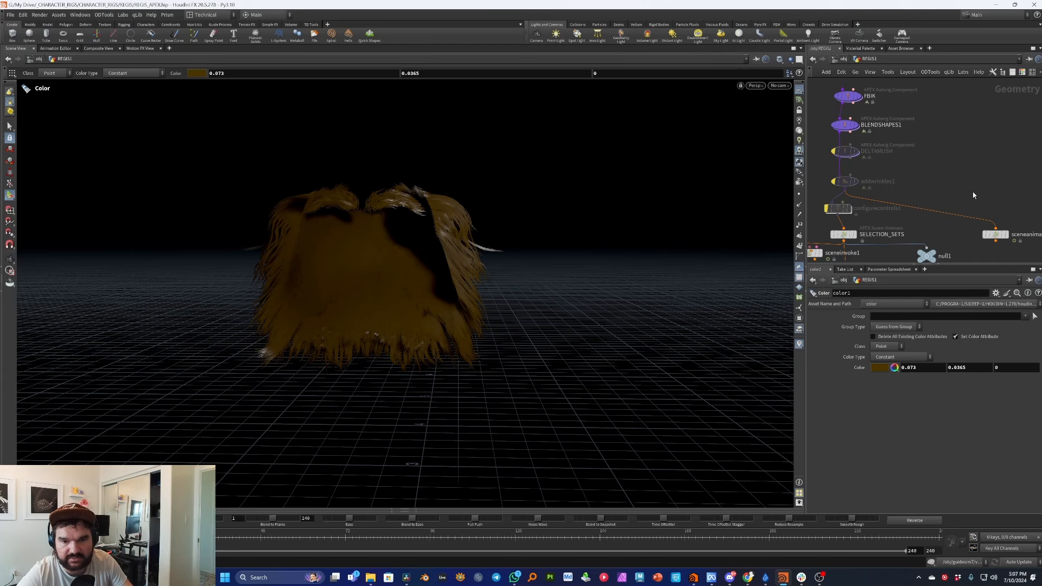
key(Tab)
text(a)
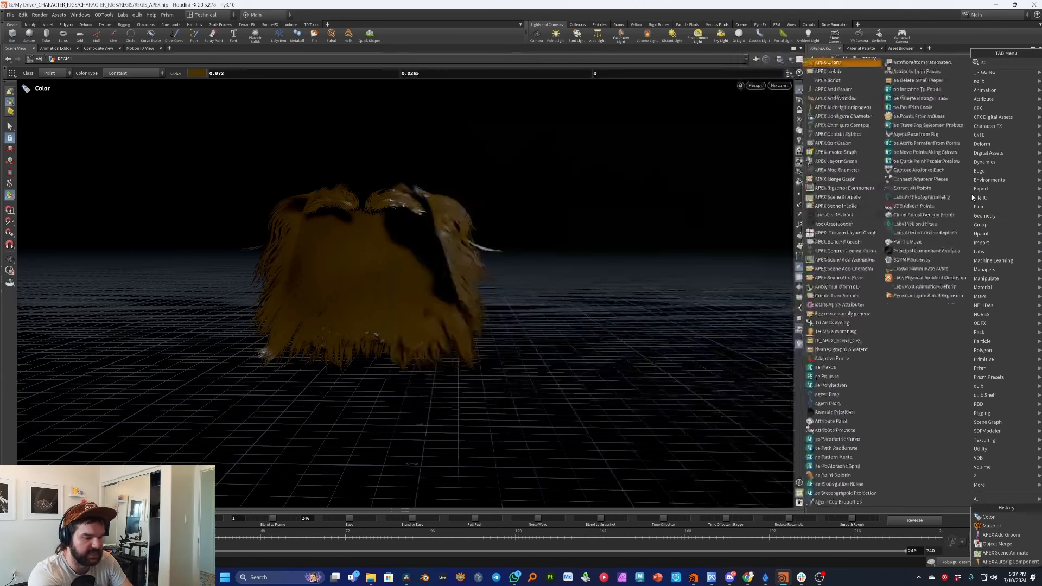
text(pex add)
key(Return)
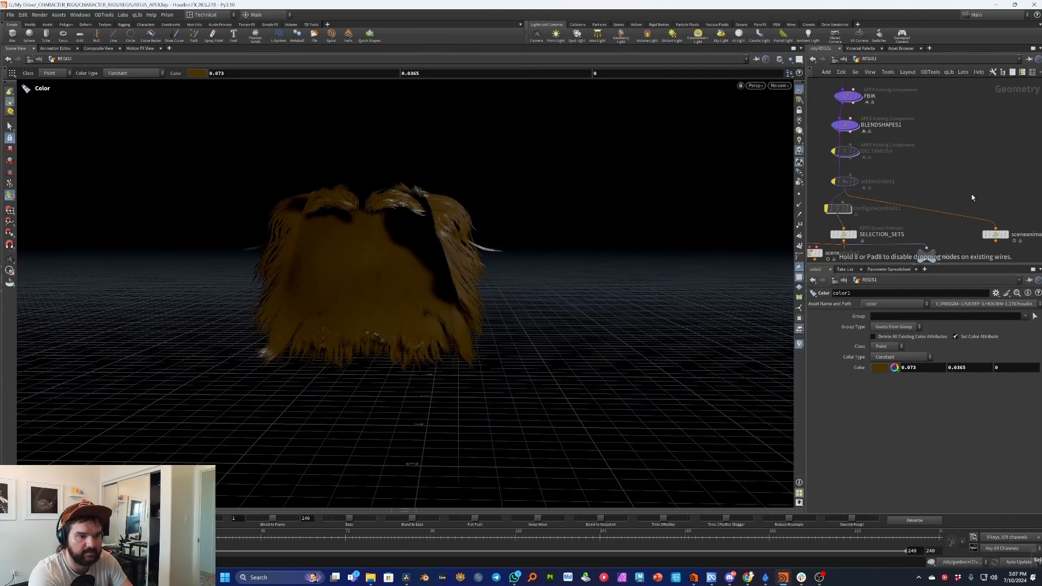
click(971, 193)
Connect the hair's Color node to the APEX Add Groom node and display the groomed character.
middle_drag(971, 194, 899, 215)
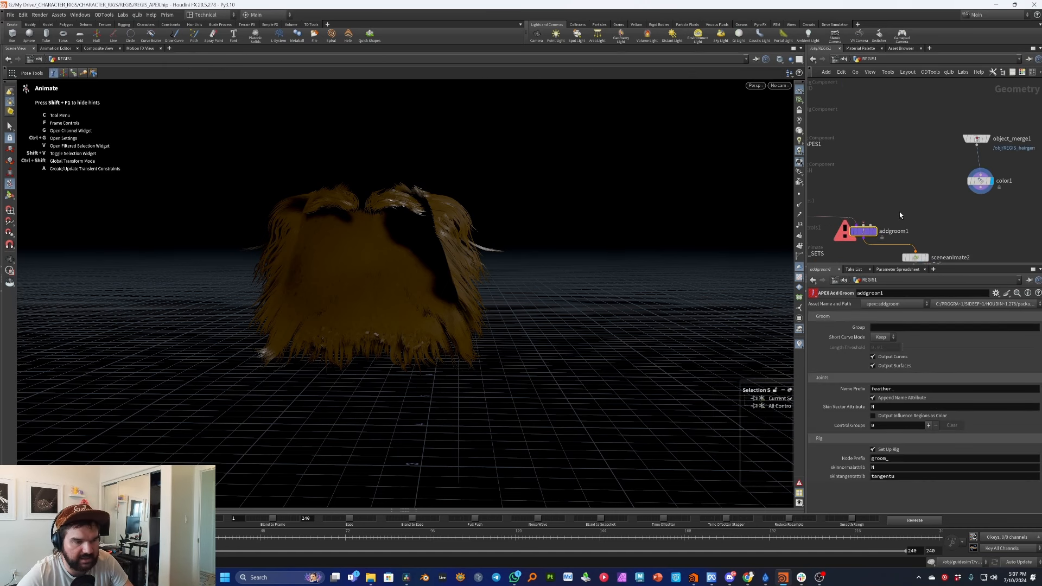
click(865, 224)
click(863, 231)
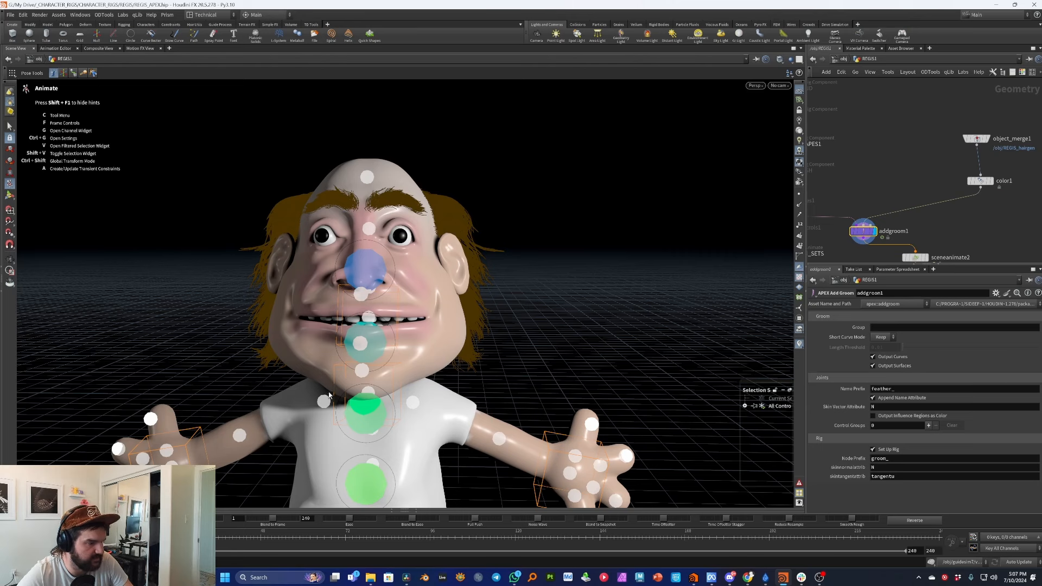
Try rotating the character's head control to test how the attached hair follows, and undo the rotation.
click(371, 391)
drag(397, 378, 401, 355)
key(ctrl+z)
key(ctrl+z)
click(394, 354)
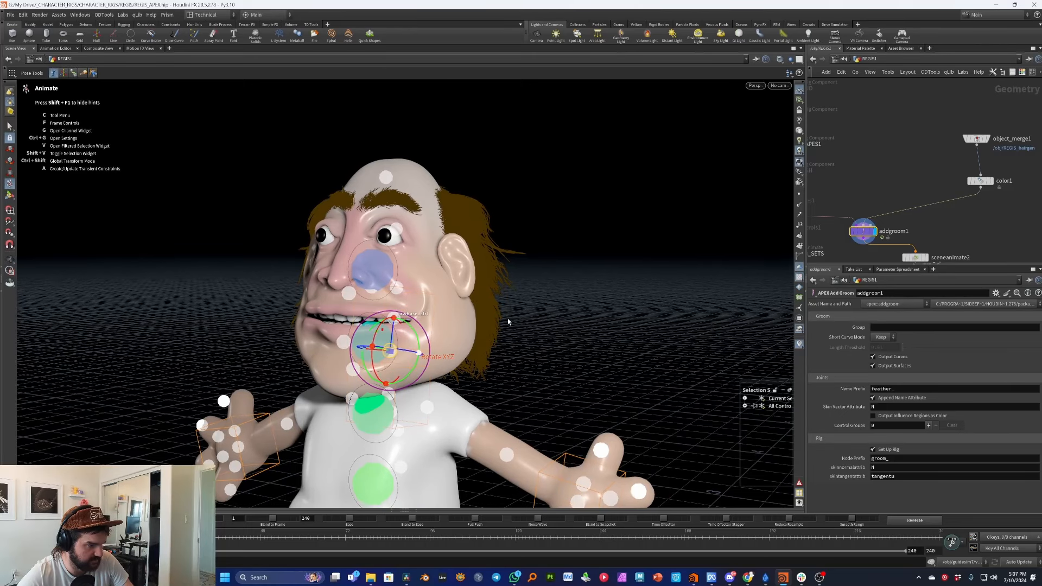
click(418, 314)
click(428, 295)
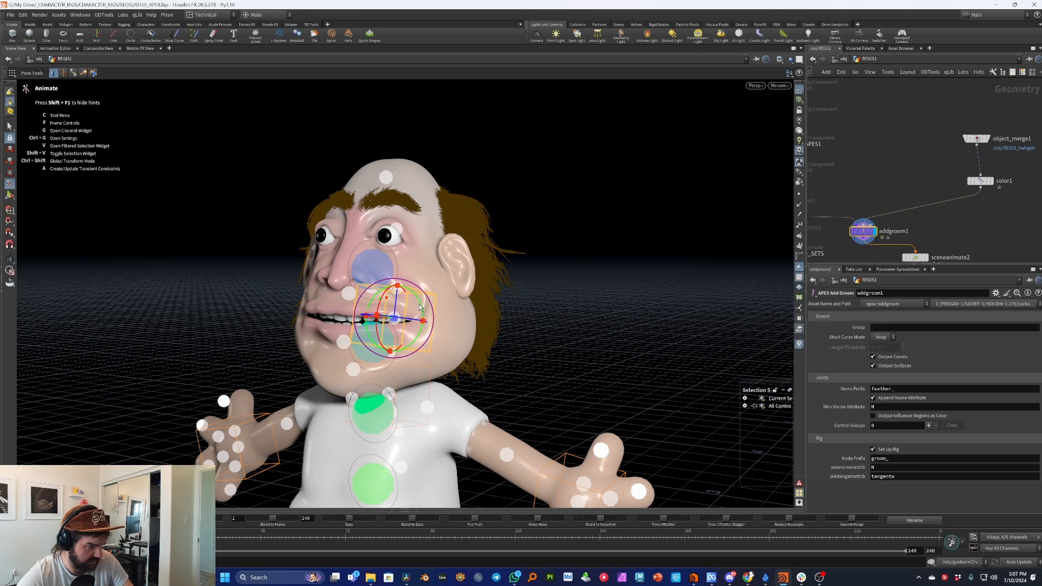
drag(422, 311, 426, 257)
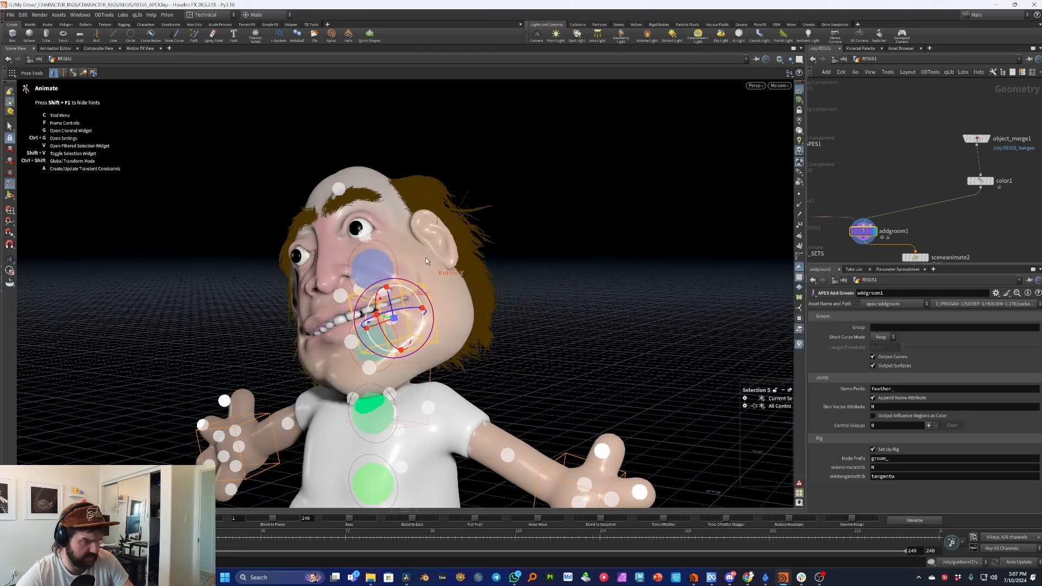
key(ctrl+z)
Display and select the sceneanimate2 node below the APEX Add Groom node.
scroll(855, 129, down, 1)
middle_drag(930, 244, 934, 205)
scroll(923, 194, up, 4)
click(911, 199)
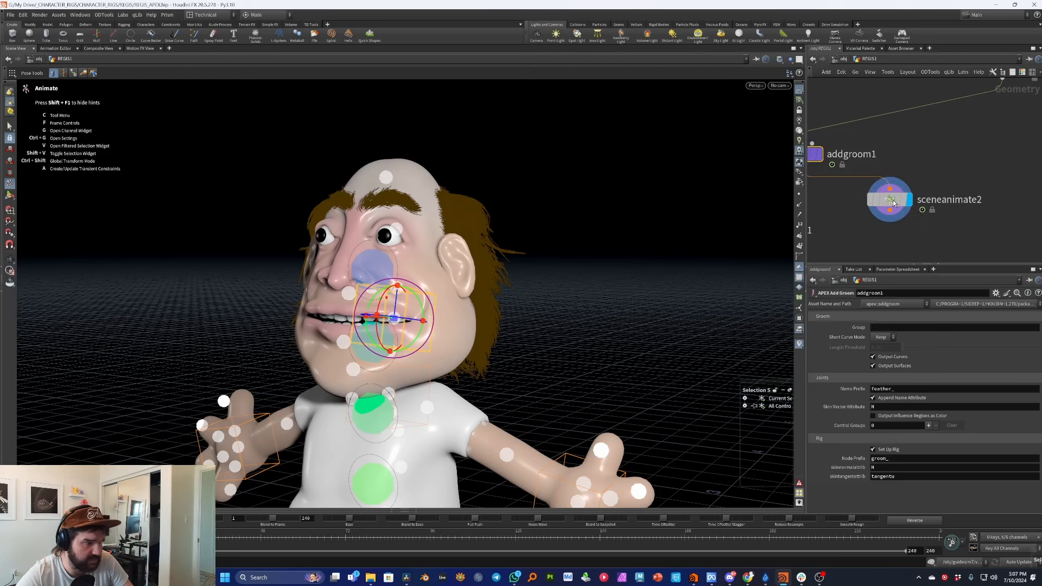
click(893, 199)
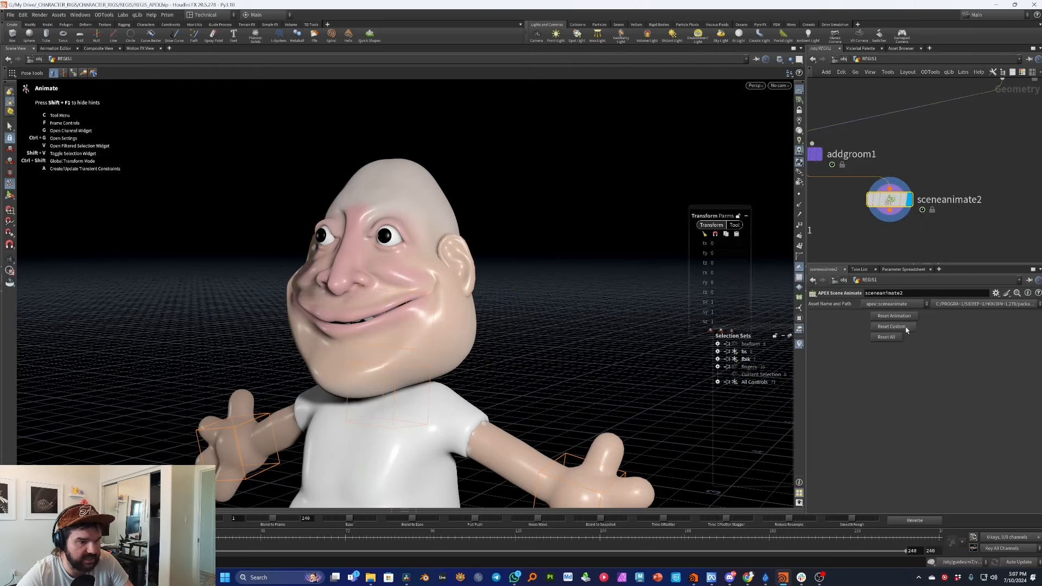
Run a custom reset on sceneanimate2 for the Base.rig, Base.shp, Base.skel, Groom.shp, Groom.skel and Guides.skel entries.
click(904, 327)
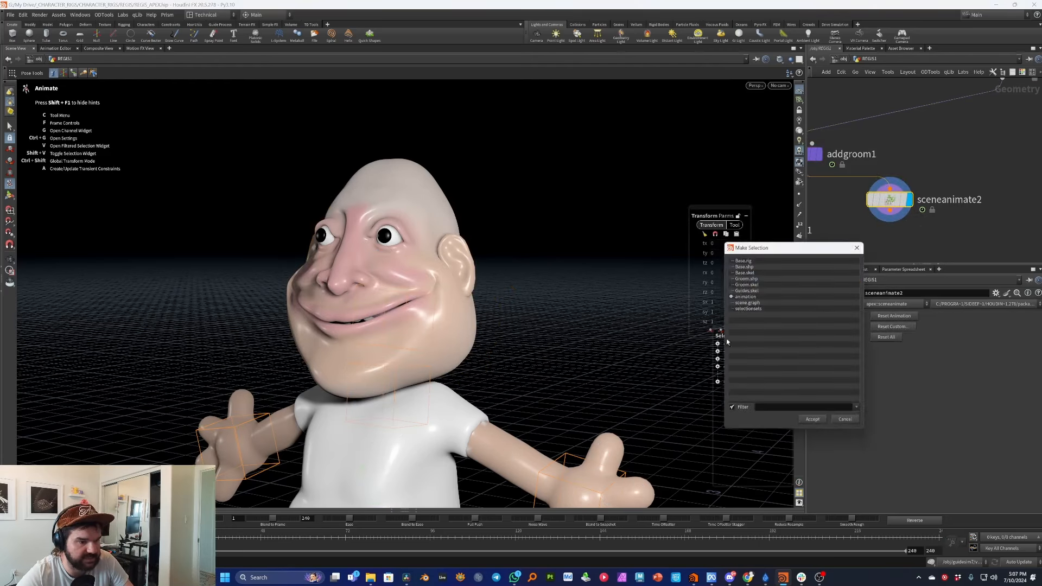
click(765, 290)
shift+click(764, 279)
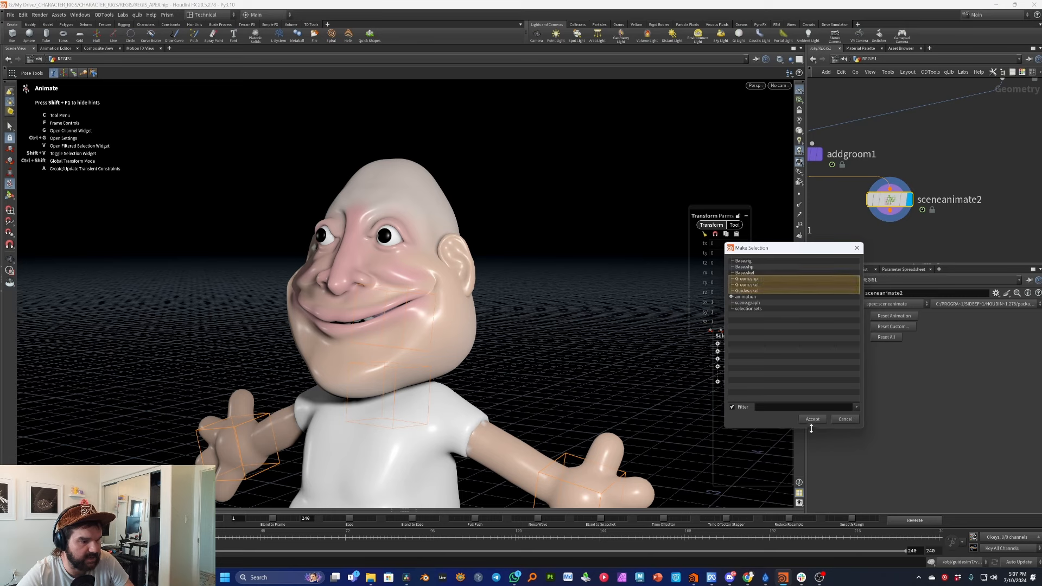
shift+click(763, 261)
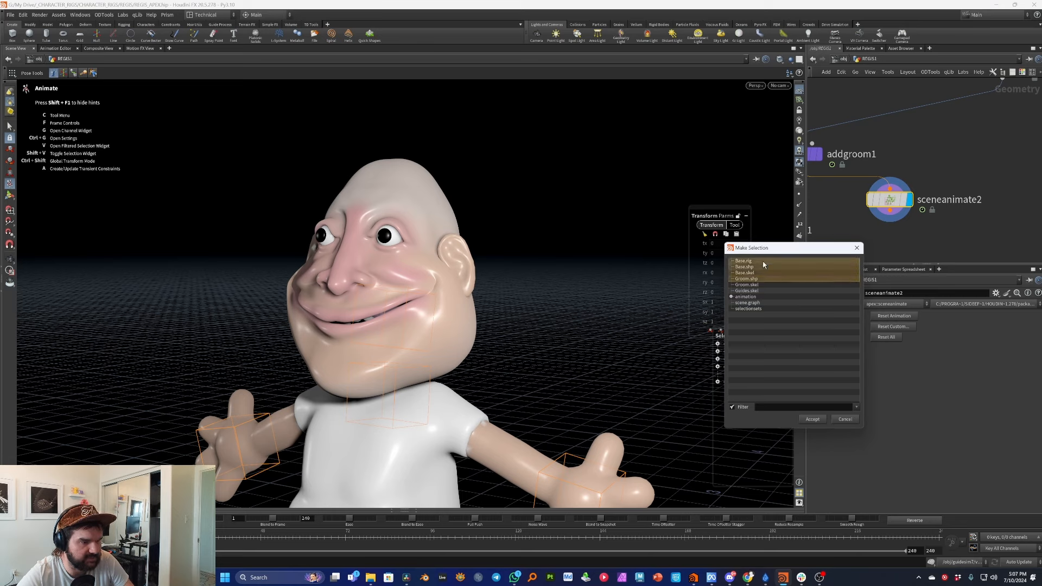
click(797, 291)
shift+click(771, 261)
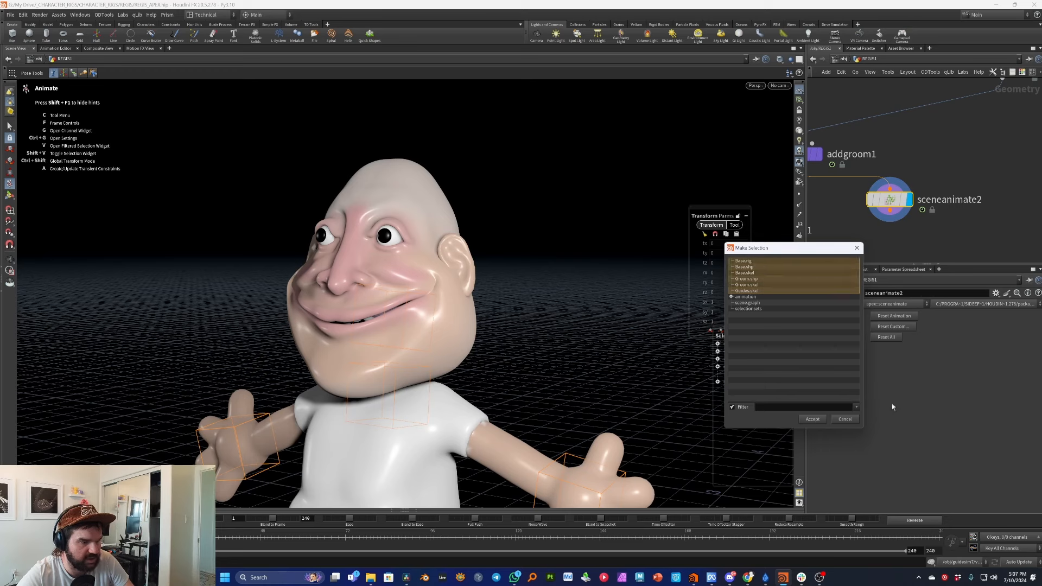
click(812, 419)
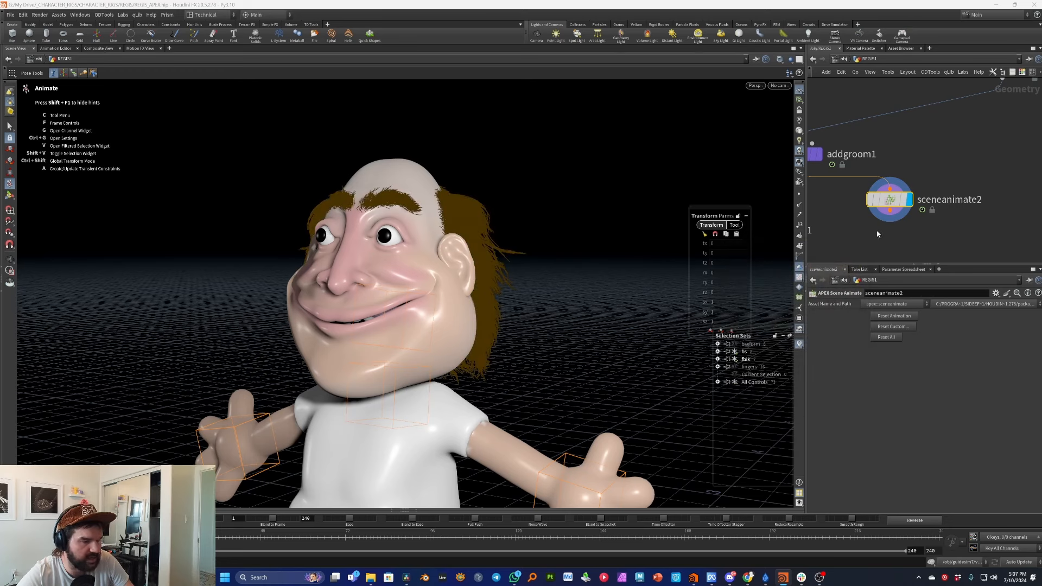
Scrub the animation to frame 70 and examine how the hair and eyebrows follow the tilted head.
scroll(984, 158, down, 3)
drag(99, 535, 353, 465)
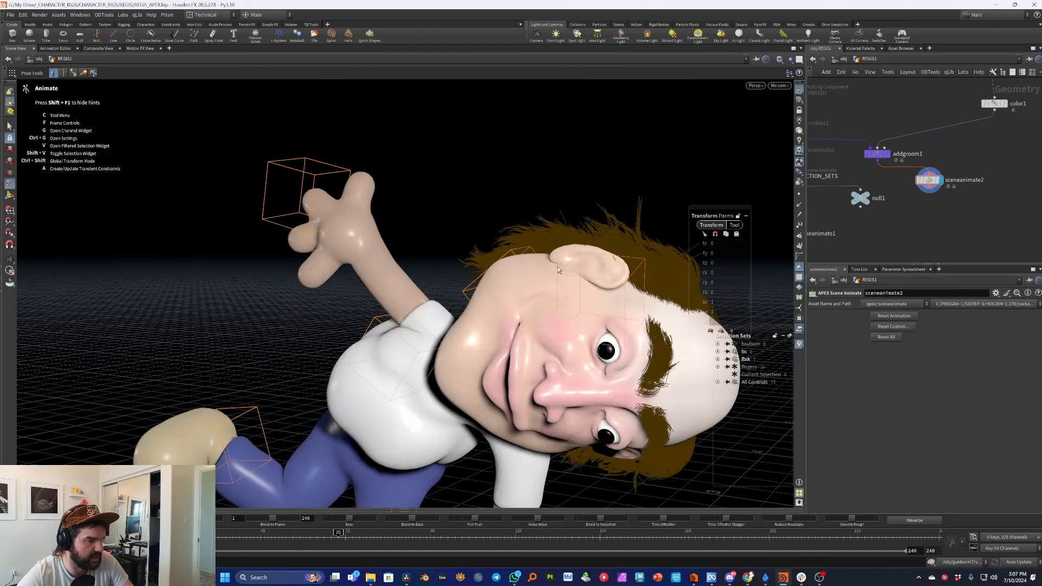
alt+right_drag(558, 266, 543, 239)
alt+drag(542, 239, 583, 236)
alt+middle_drag(583, 236, 567, 201)
alt+drag(567, 201, 577, 200)
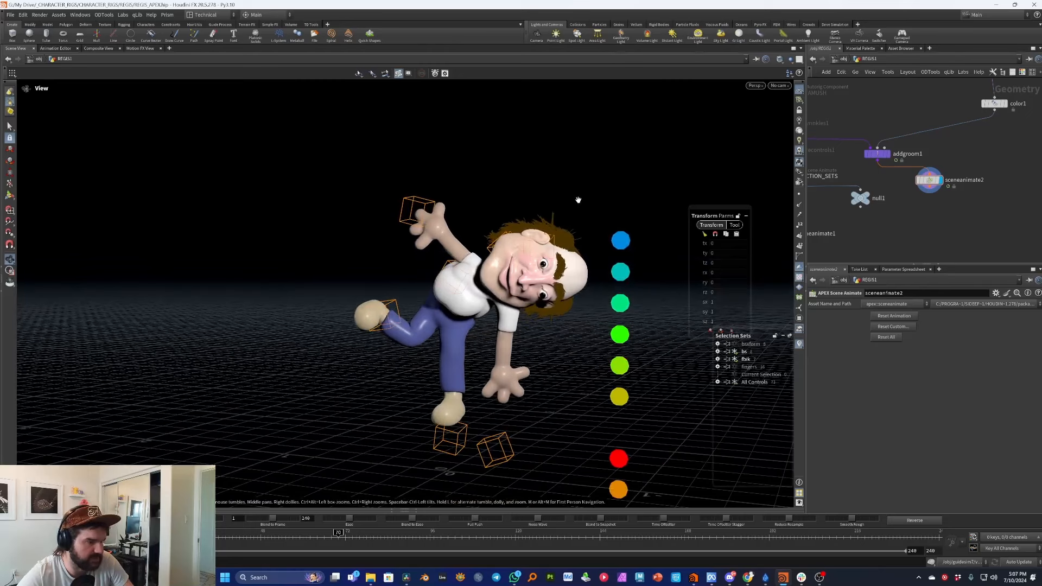
alt+right_drag(578, 200, 797, 238)
alt+middle_drag(798, 238, 588, 223)
alt+right_drag(588, 223, 705, 163)
alt+middle_drag(705, 163, 523, 244)
alt+drag(522, 244, 474, 278)
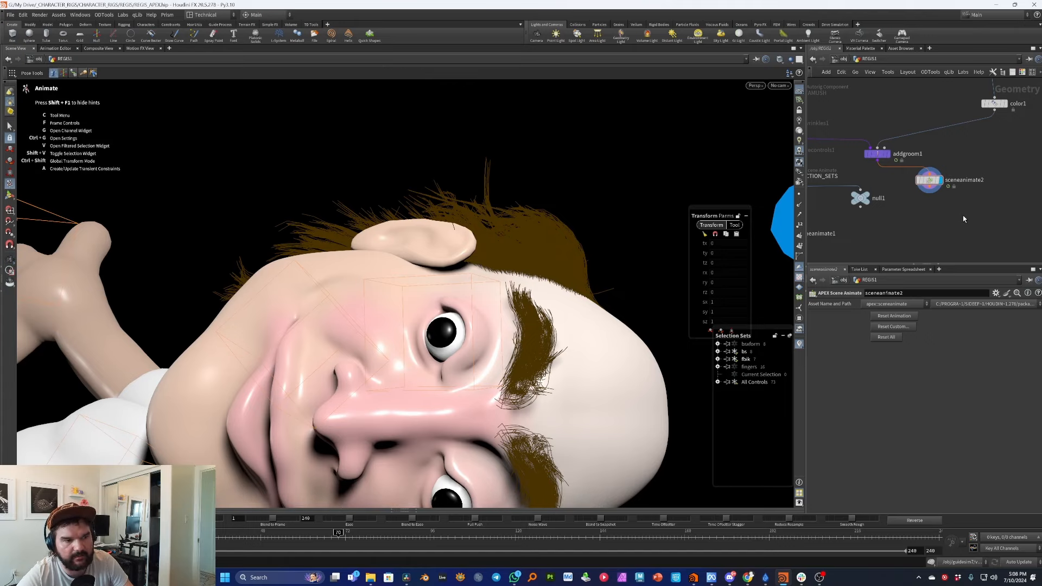
Move the APEX Scene Invoke node to an empty spot below sceneanimate2.
middle_drag(965, 219, 1009, 171)
scroll(967, 180, down, 2)
scroll(970, 182, up, 1)
scroll(991, 178, down, 3)
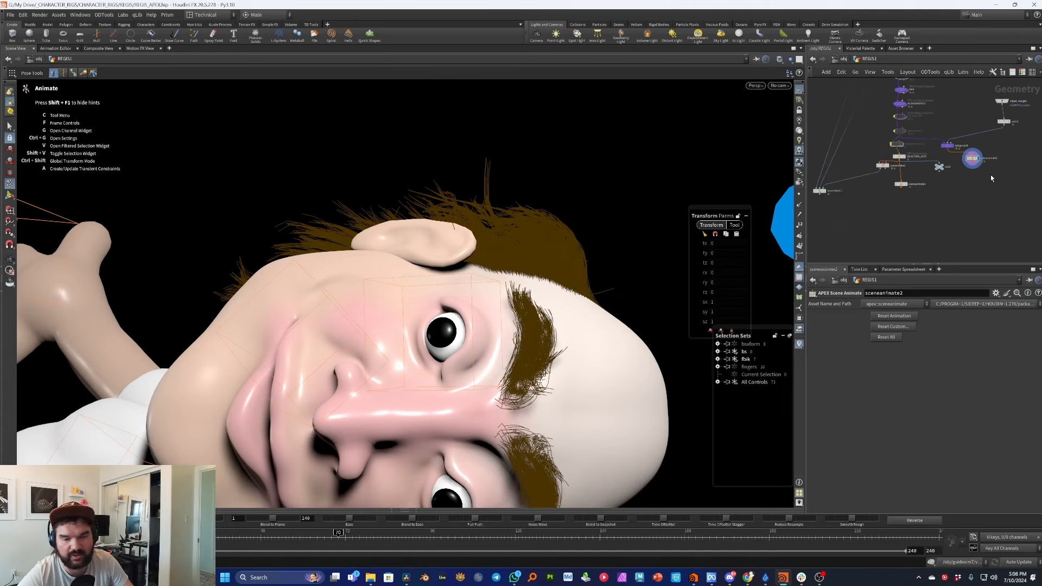
scroll(991, 174, up, 3)
middle_drag(991, 174, 919, 196)
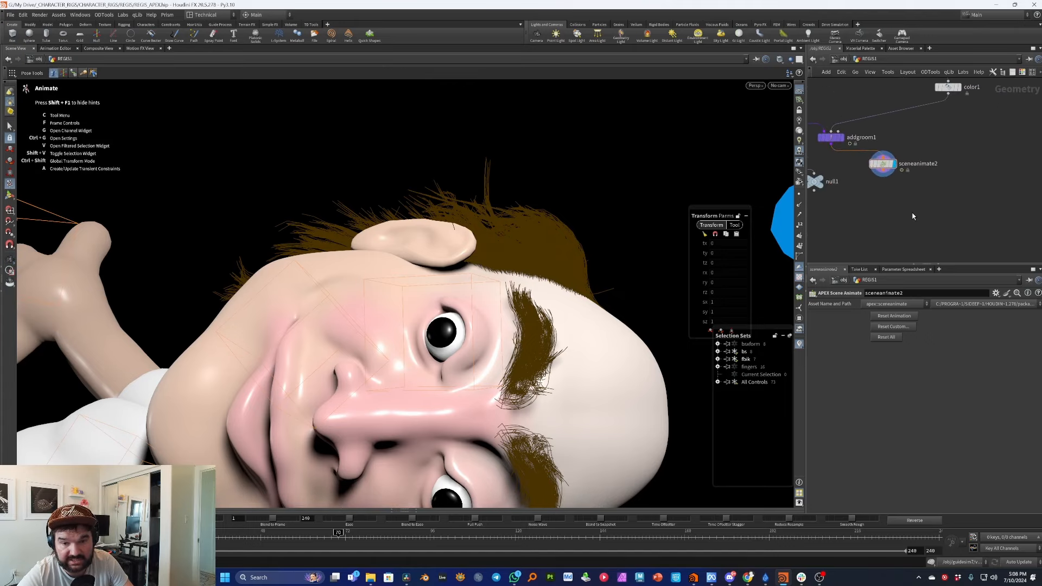
scroll(910, 201, down, 4)
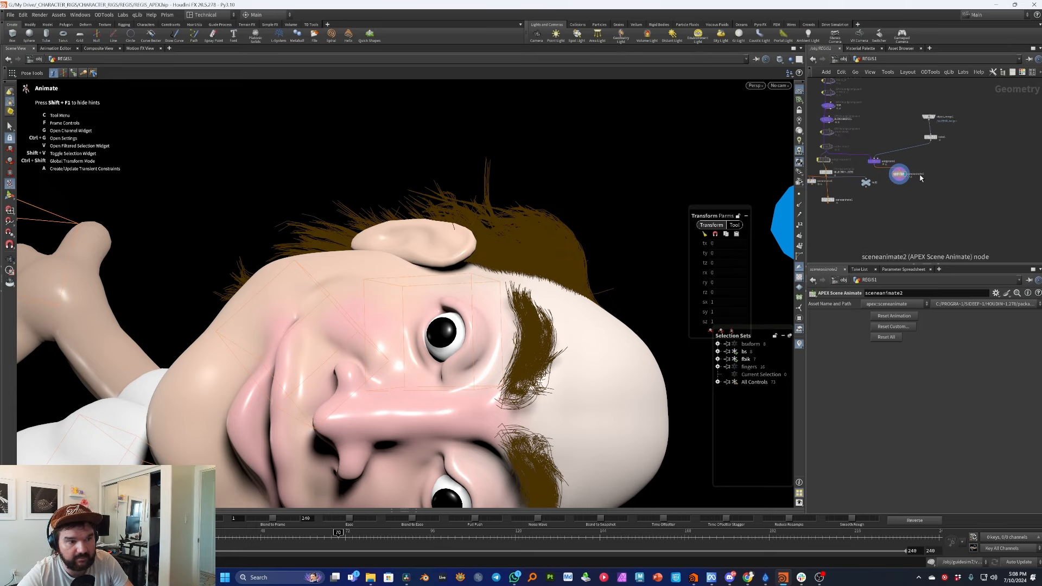
middle_drag(970, 204, 937, 195)
scroll(926, 194, up, 2)
drag(844, 172, 966, 207)
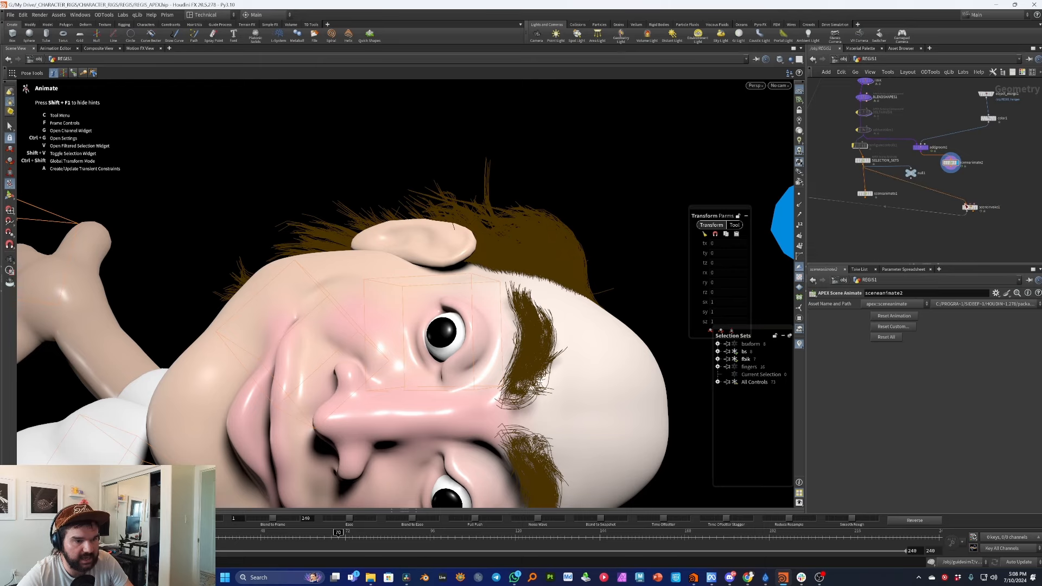
Feed sceneanimate2 into the APEX Scene Invoke node, then select and display it.
scroll(969, 206, up, 3)
click(957, 202)
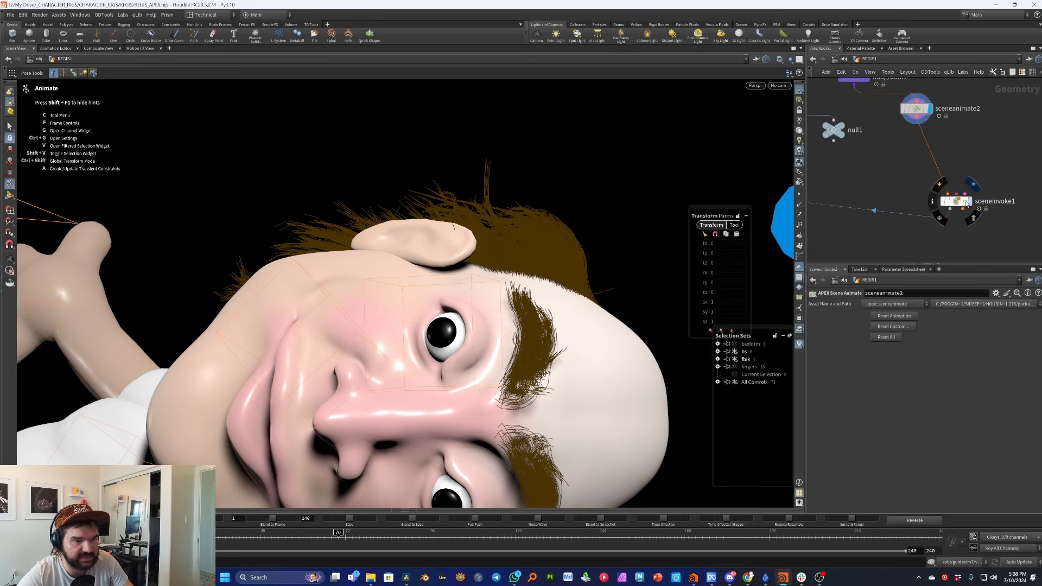
click(956, 204)
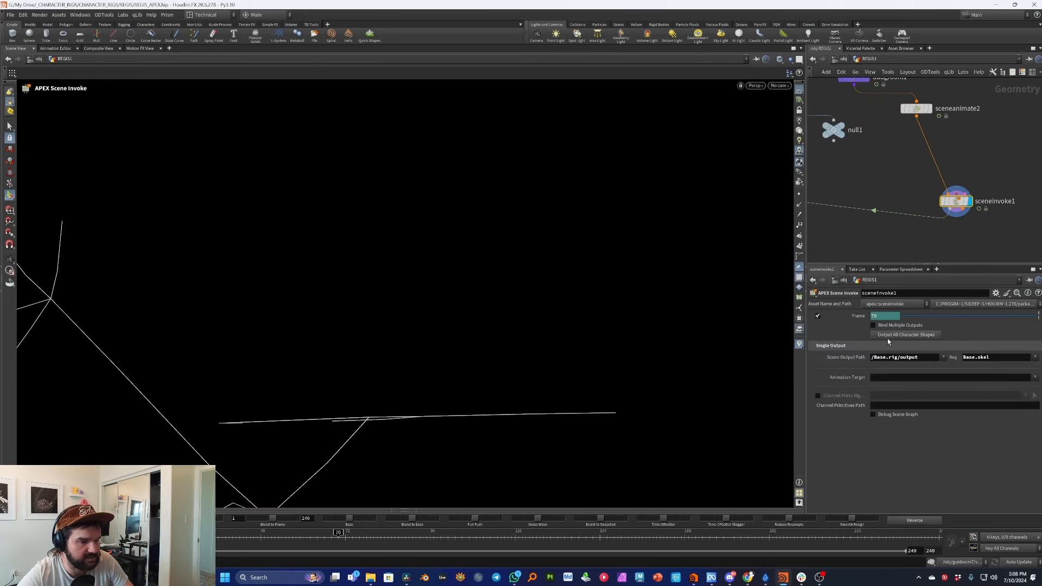
Set the Scene Invoke node's single output key to Base.shp.
key(space+g)
alt+drag(470, 258, 555, 216)
alt+right_drag(556, 216, 750, 343)
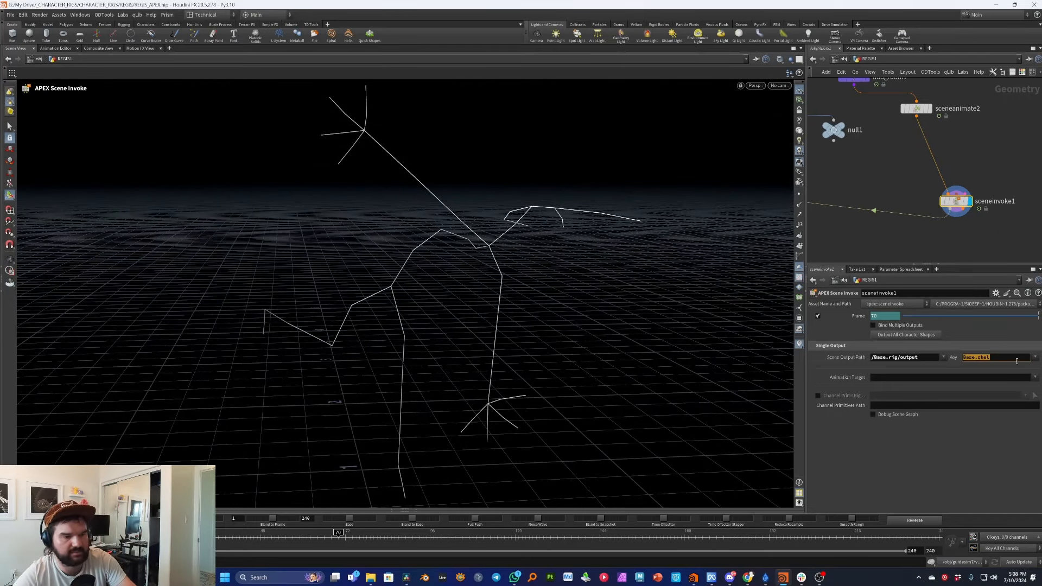
key(BackSpace)
click(1035, 357)
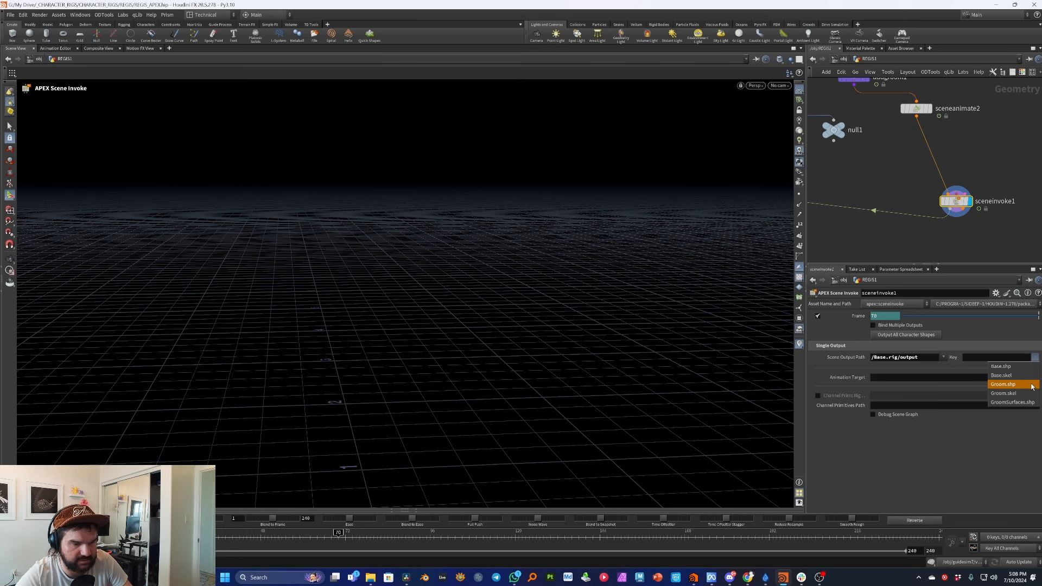
click(1024, 368)
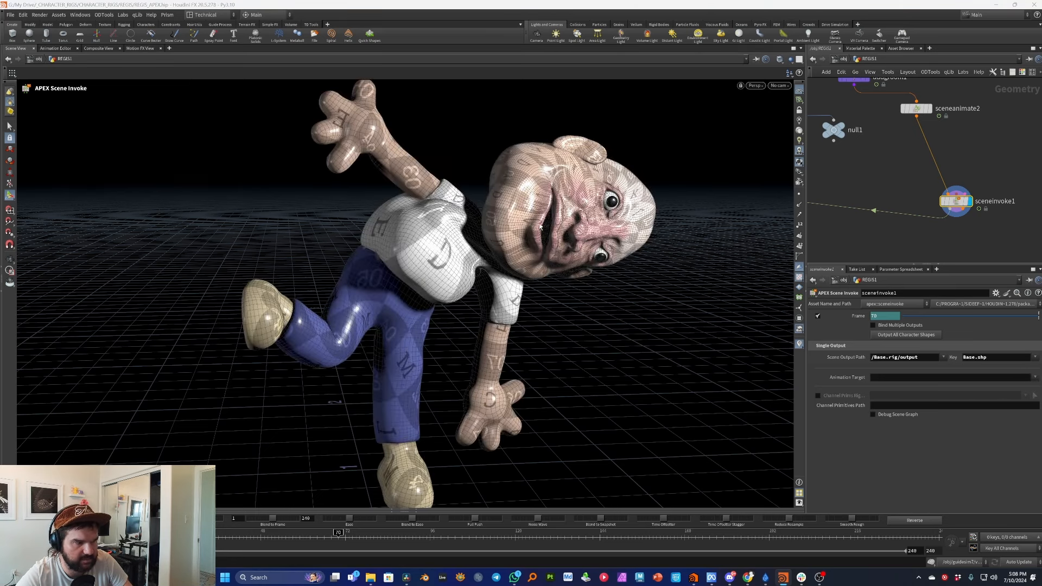
Make the Scene Invoke node output all character shapes.
alt+drag(540, 227, 461, 241)
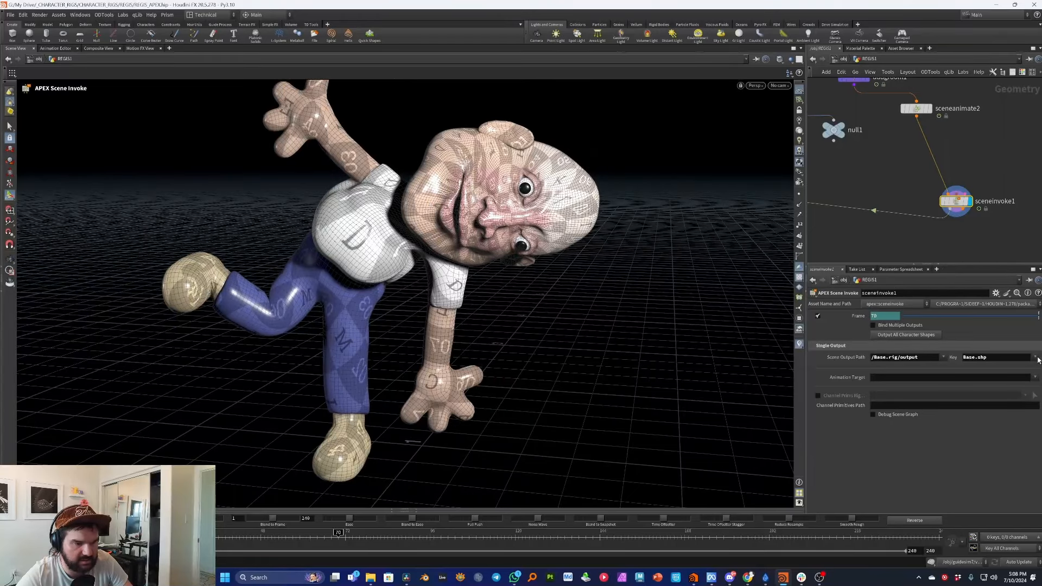
click(1035, 358)
click(916, 334)
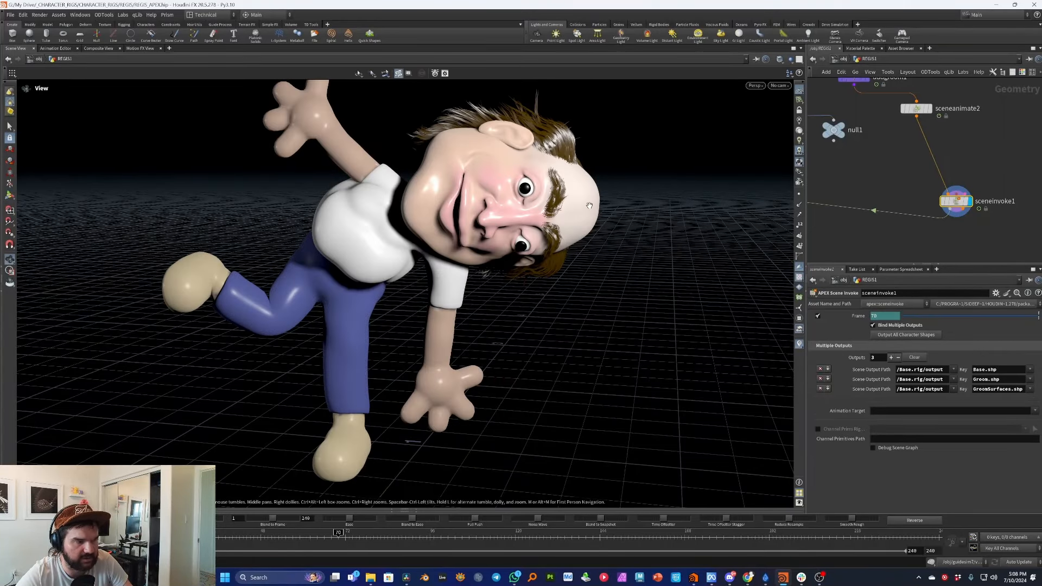
Examine the hair and eyebrows on the Scene Invoke result up close from several angles.
alt+drag(588, 161, 548, 152)
alt+right_drag(548, 152, 499, 155)
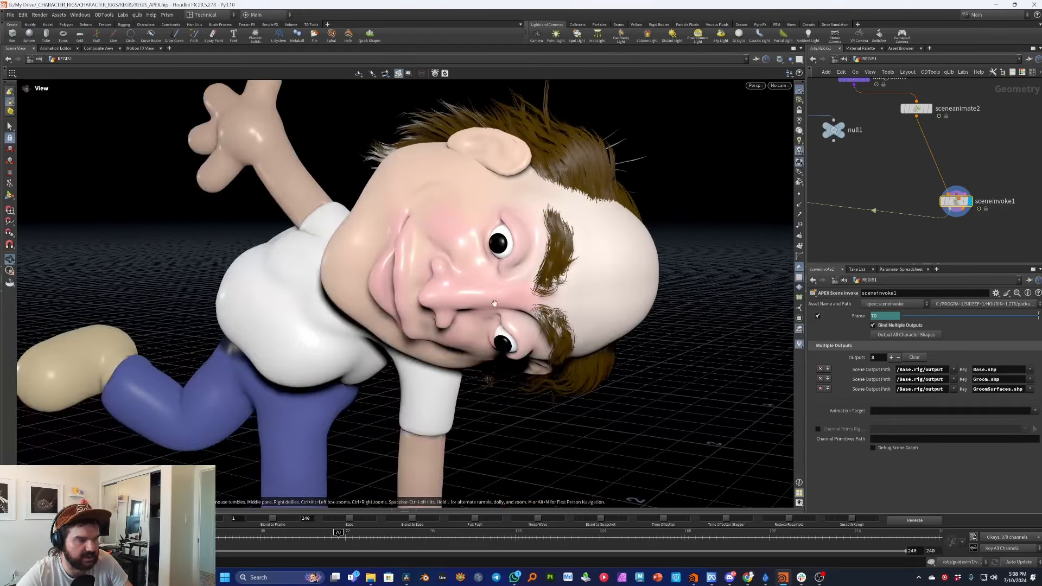
alt+drag(500, 155, 507, 204)
alt+right_drag(507, 204, 684, 206)
alt+drag(684, 206, 572, 196)
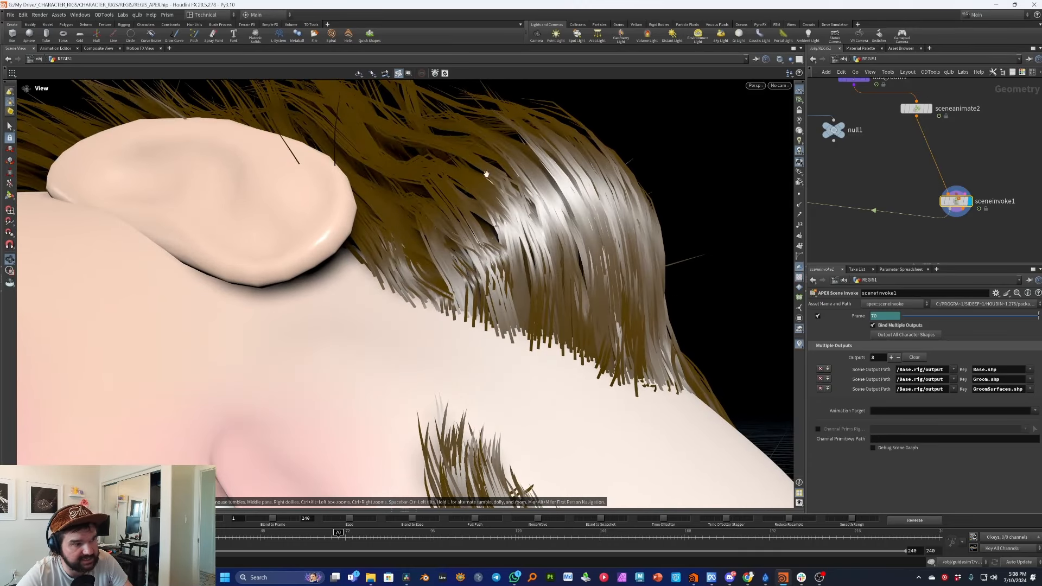
drag(486, 175, 533, 126)
right_drag(533, 126, 431, 157)
drag(432, 156, 460, 193)
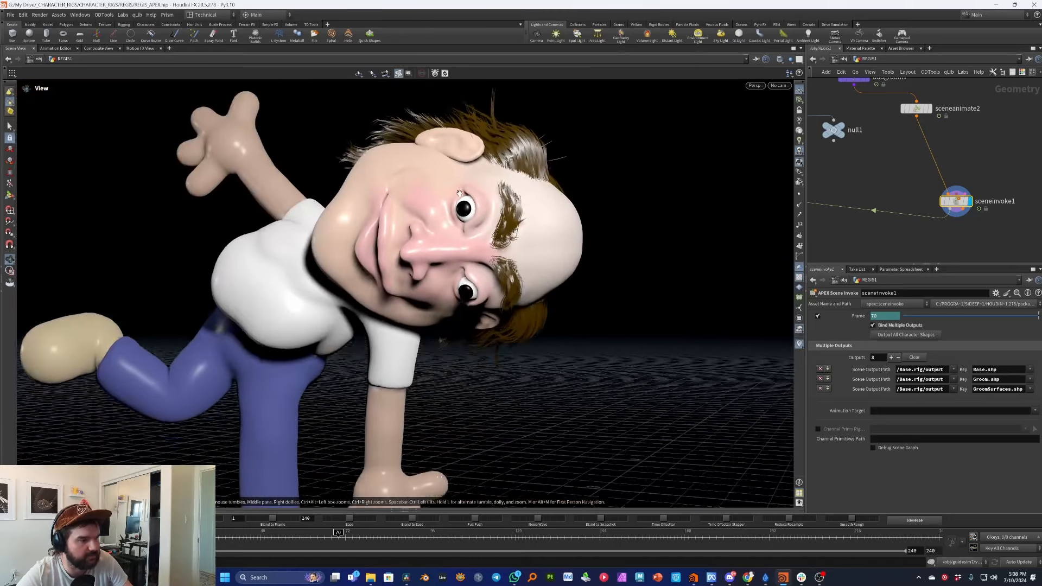
Scrub to frame 59 and inspect the character's face and hair from the front.
key(h)
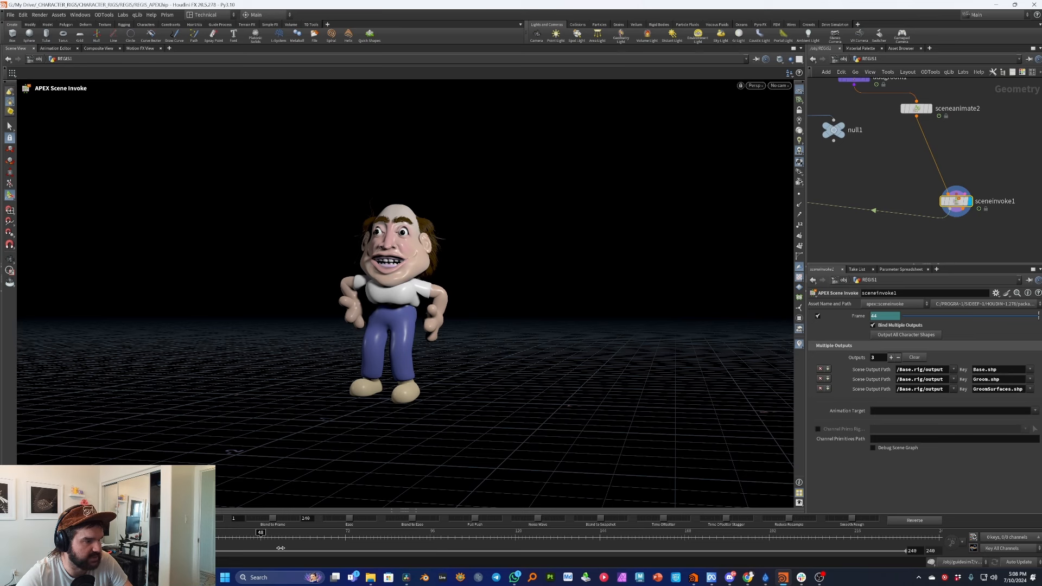
right_drag(632, 182, 700, 157)
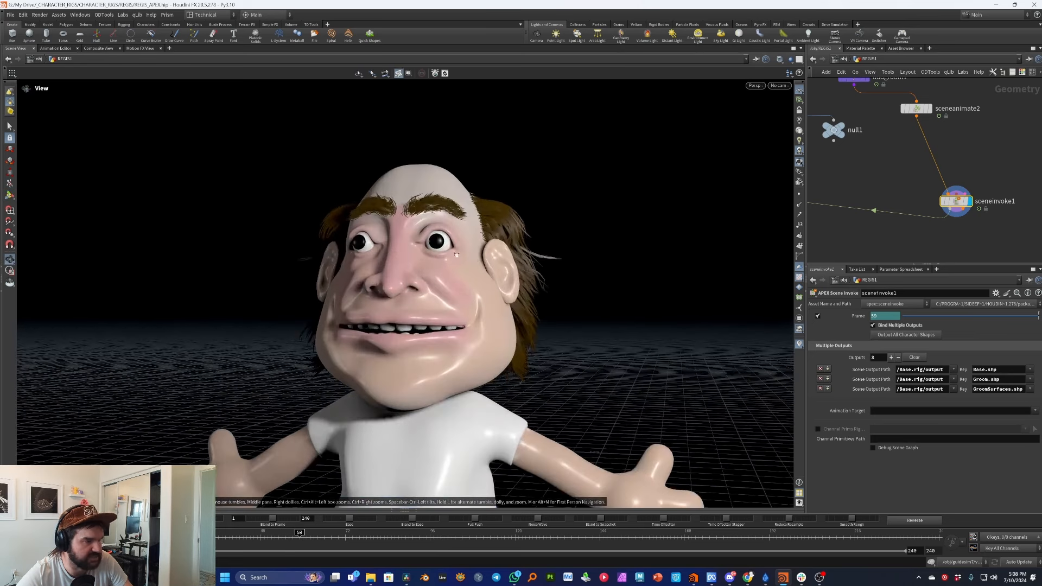
drag(700, 158, 743, 176)
scroll(946, 228, down, 5)
scroll(911, 162, up, 4)
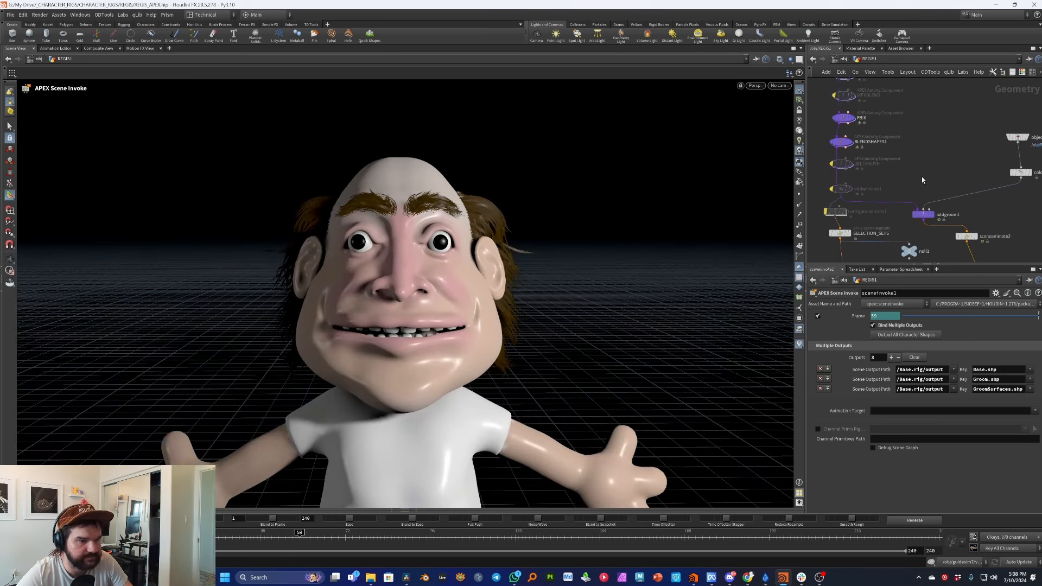
Display the result of the addgroom1 node.
scroll(921, 177, up, 4)
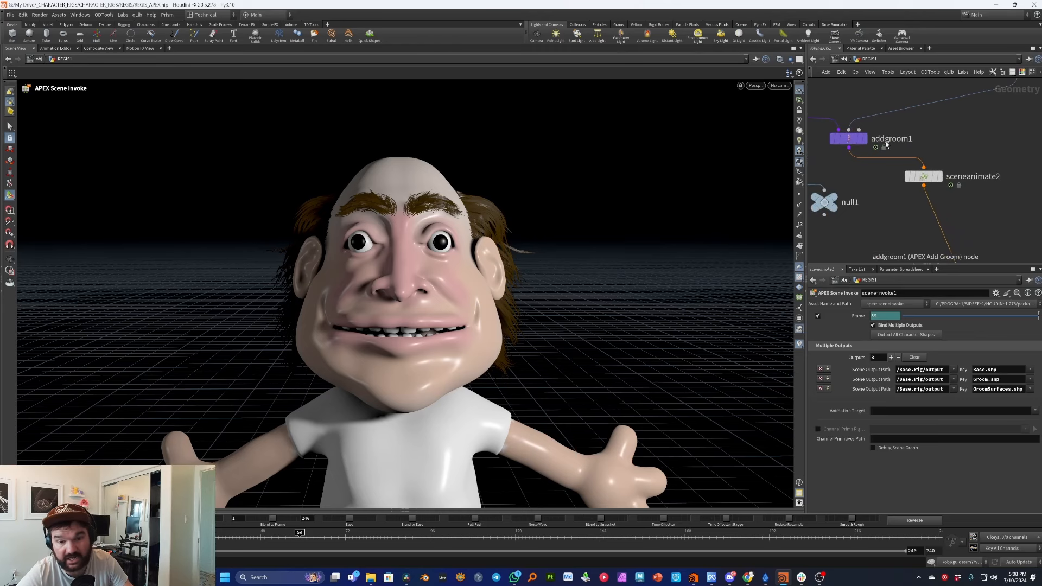
click(866, 140)
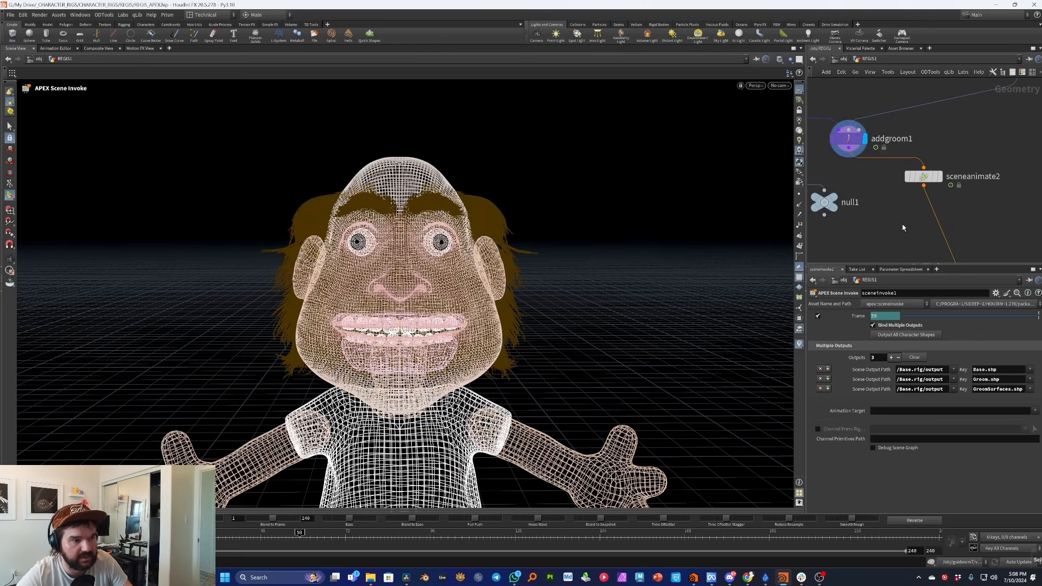
click(848, 140)
scroll(911, 213, down, 6)
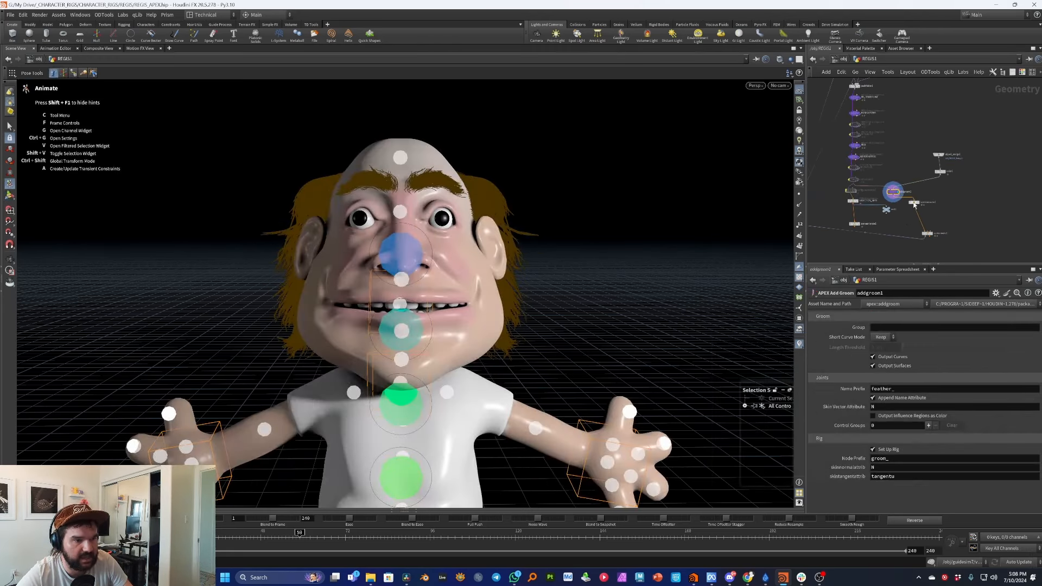
Duplicate the hair's Object Merge and Color nodes and point the copied Object Merge to /obj/REGIS_hairgen1.
scroll(924, 157, up, 4)
scroll(974, 190, up, 1)
middle_drag(973, 189, 925, 183)
drag(955, 217, 878, 98)
key(ctrl+c)
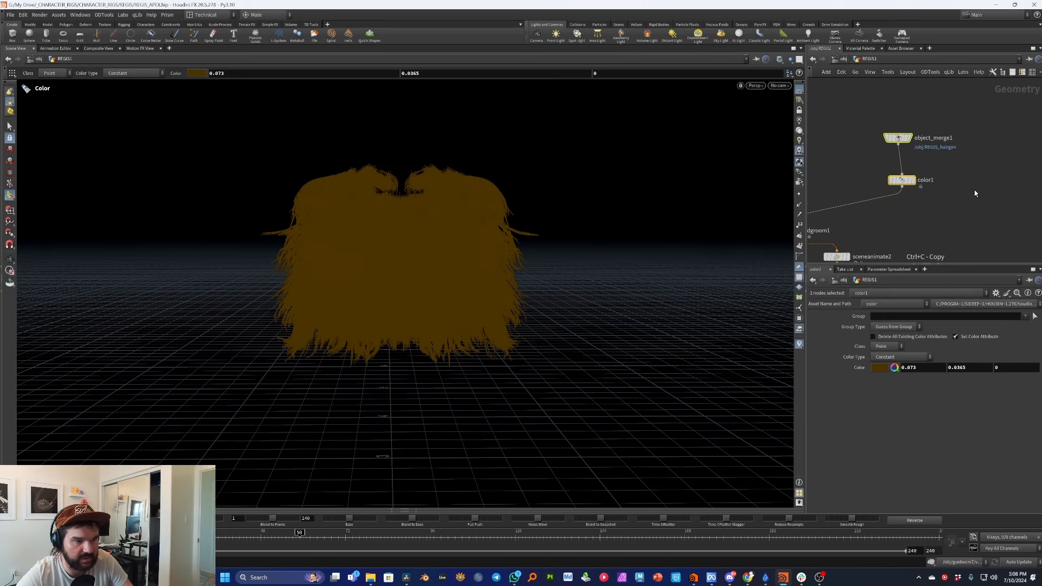
key(ctrl+v)
click(971, 168)
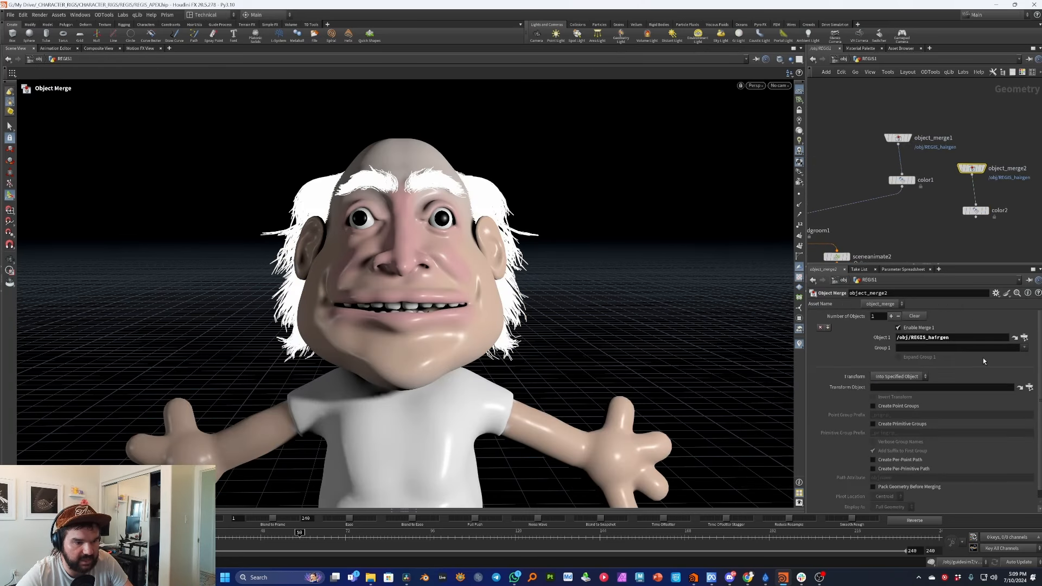
click(1024, 339)
double_click(985, 334)
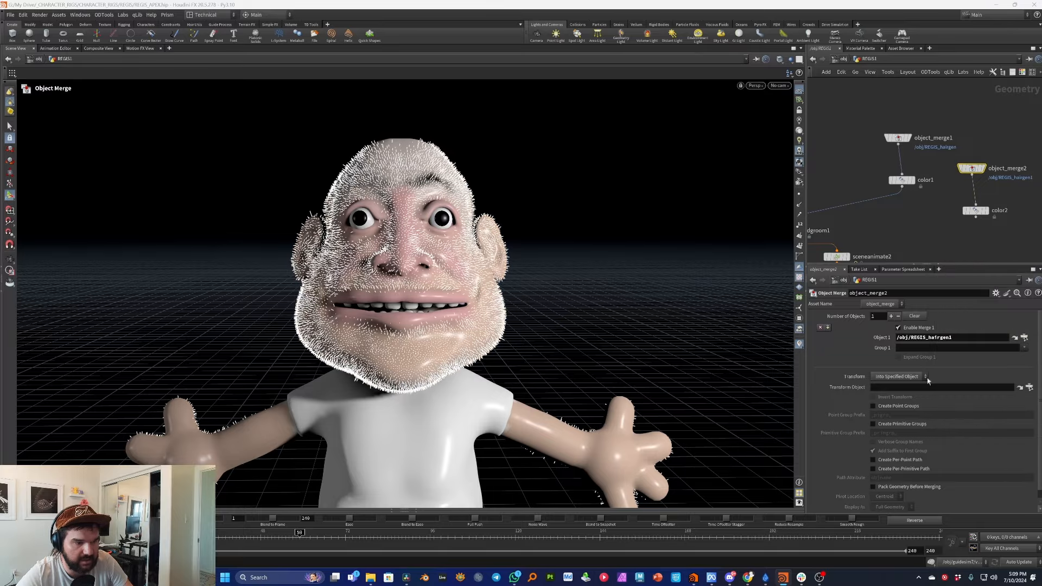
Display the duplicated Color node and brighten its color to 0.785, 0.3925, 0.
click(979, 212)
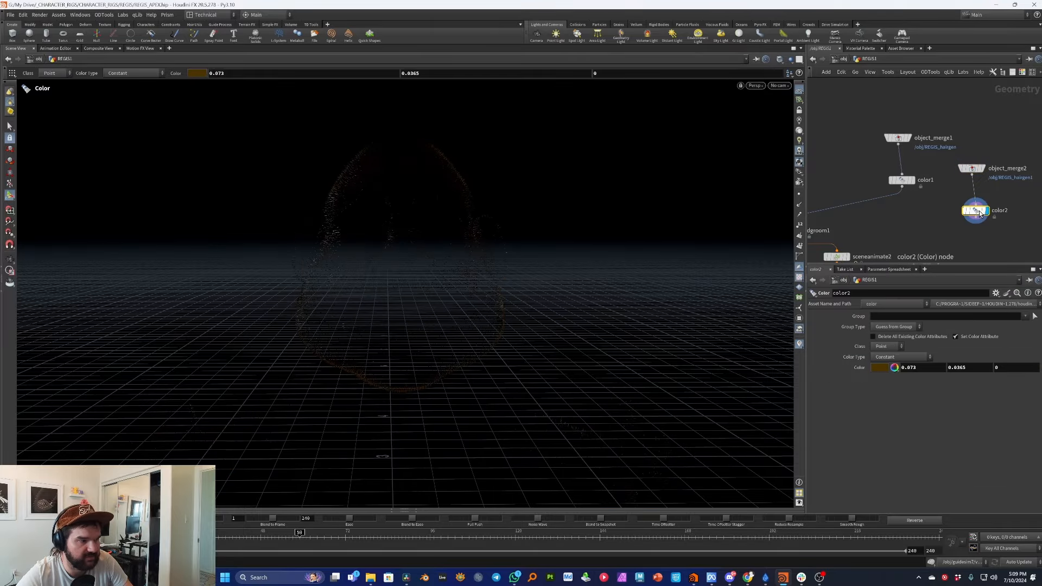
alt+drag(282, 228, 430, 202)
alt+right_drag(430, 203, 513, 163)
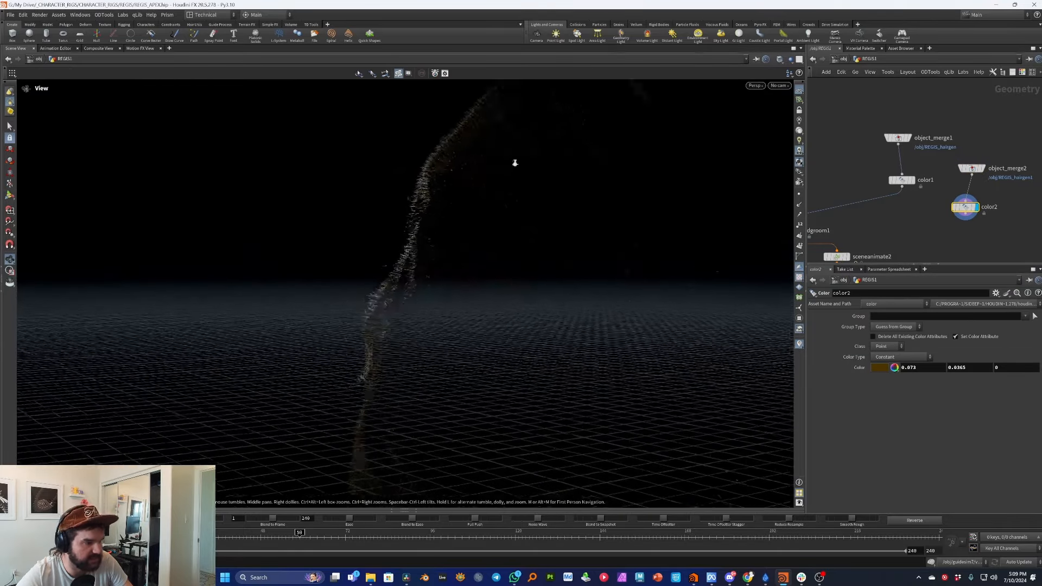
alt+drag(513, 163, 453, 149)
alt+right_drag(452, 149, 382, 247)
alt+drag(381, 247, 565, 237)
alt+right_drag(564, 237, 534, 263)
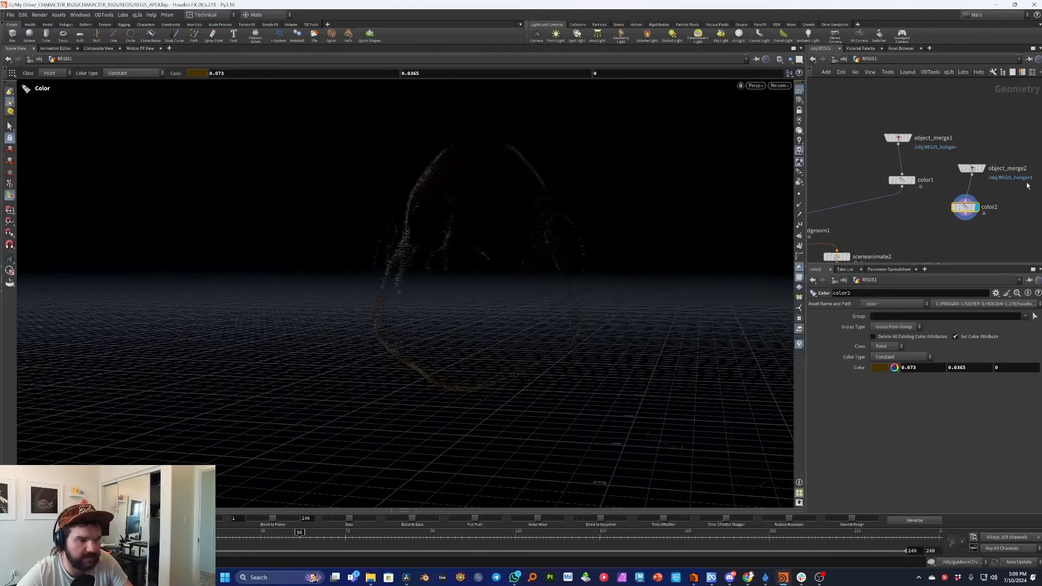
scroll(986, 219, down, 1)
middle_drag(955, 257, 1028, 188)
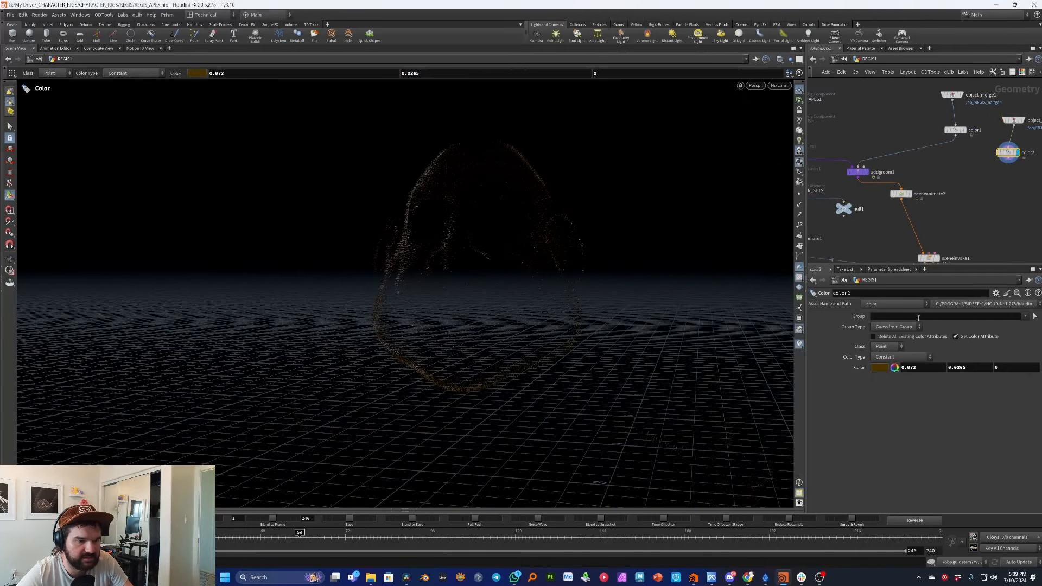
click(886, 369)
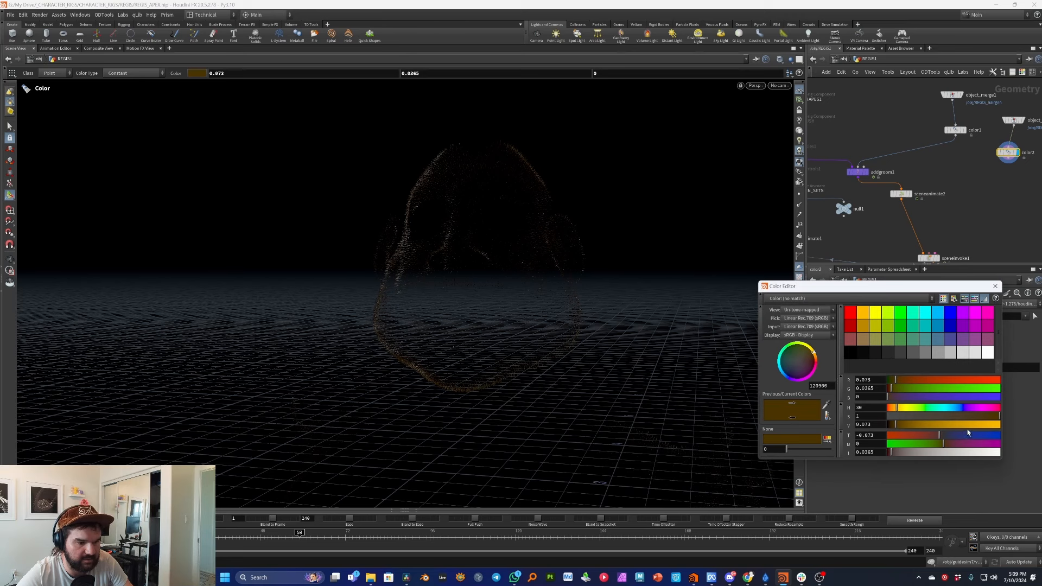
drag(972, 425, 975, 425)
click(994, 286)
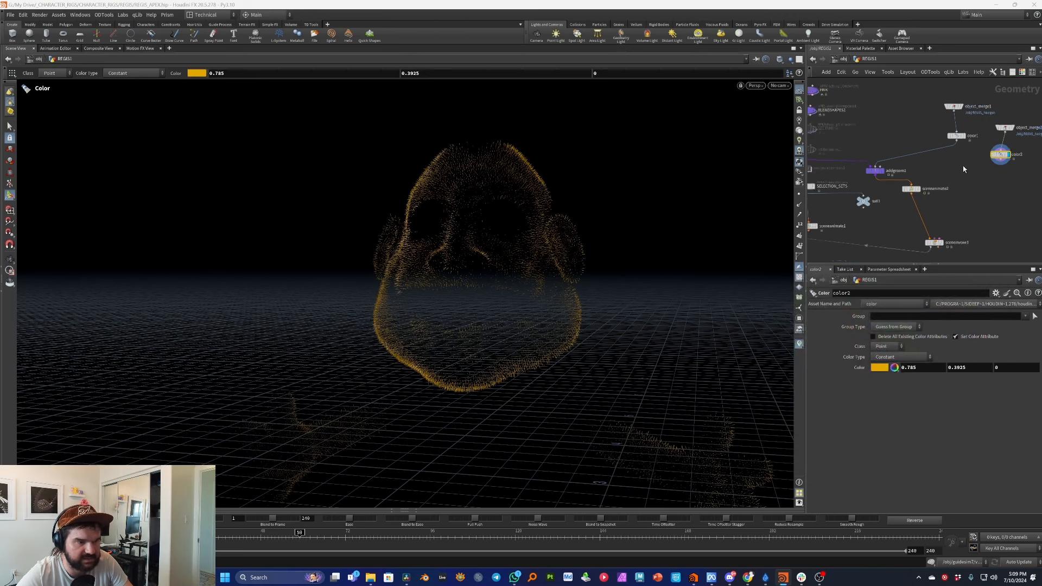
Duplicate addgroom1, insert the copy between addgroom1 and sceneanimate2, connect color2 as its groom input, and display it.
scroll(960, 170, up, 2)
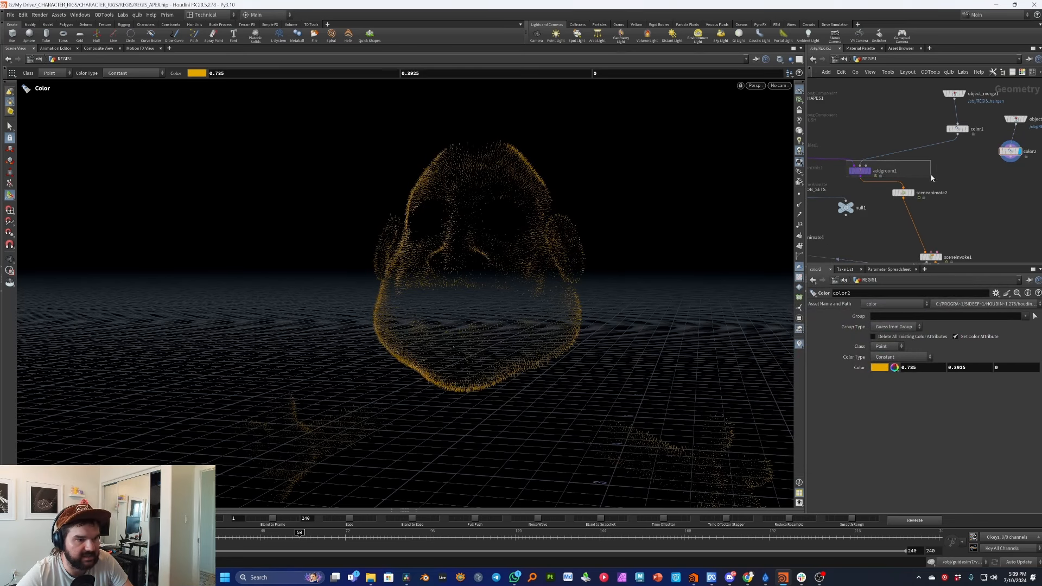
drag(932, 178, 932, 177)
key(ctrl+c)
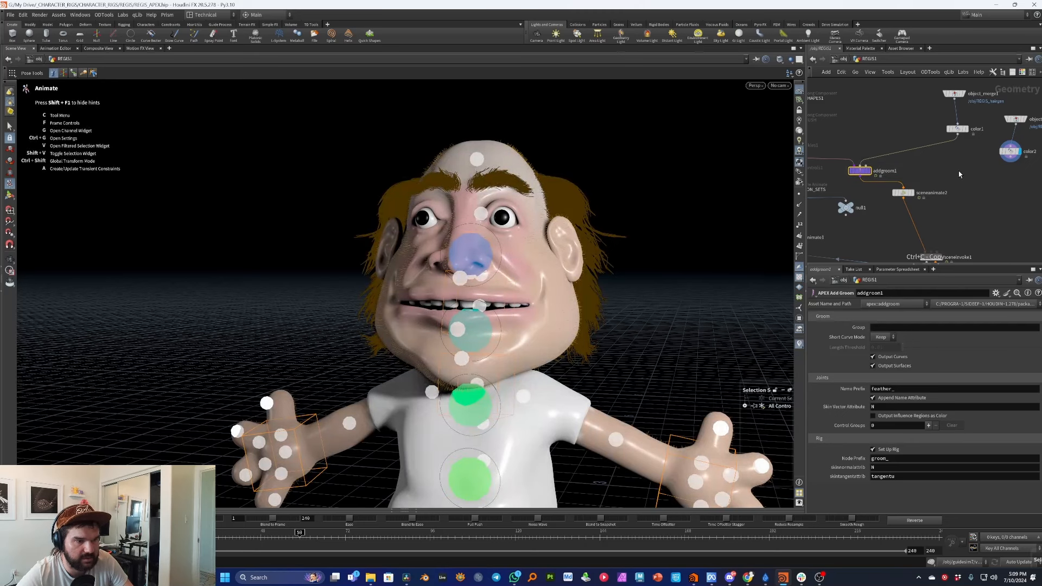
key(ctrl+v)
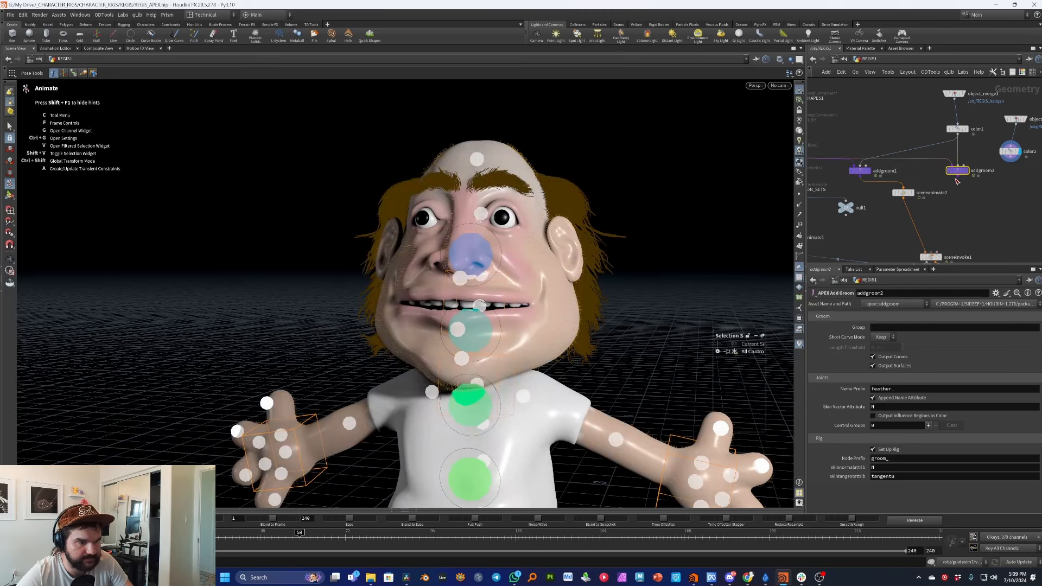
drag(957, 170, 886, 185)
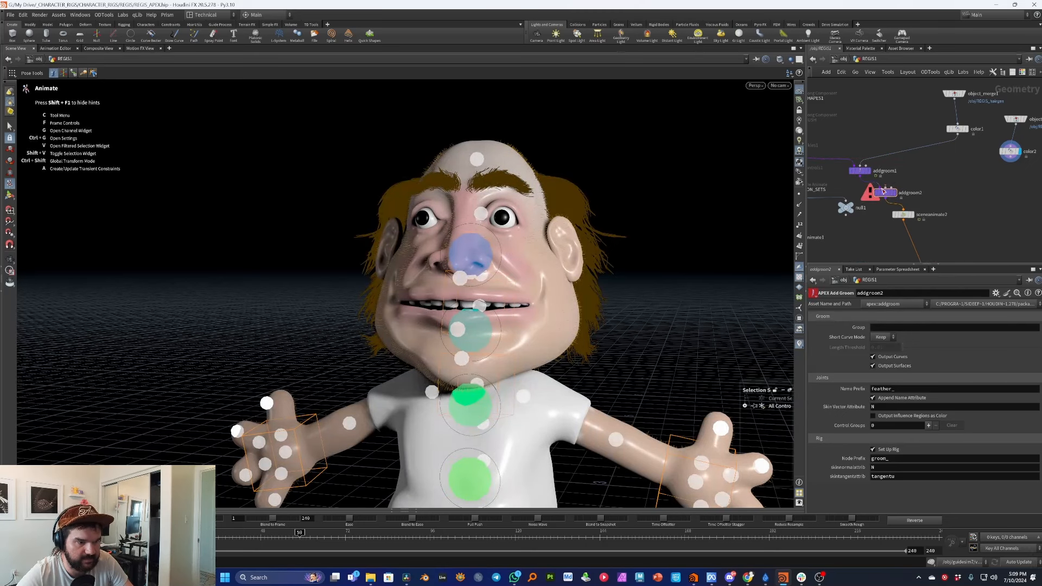
click(1010, 157)
click(885, 187)
click(894, 193)
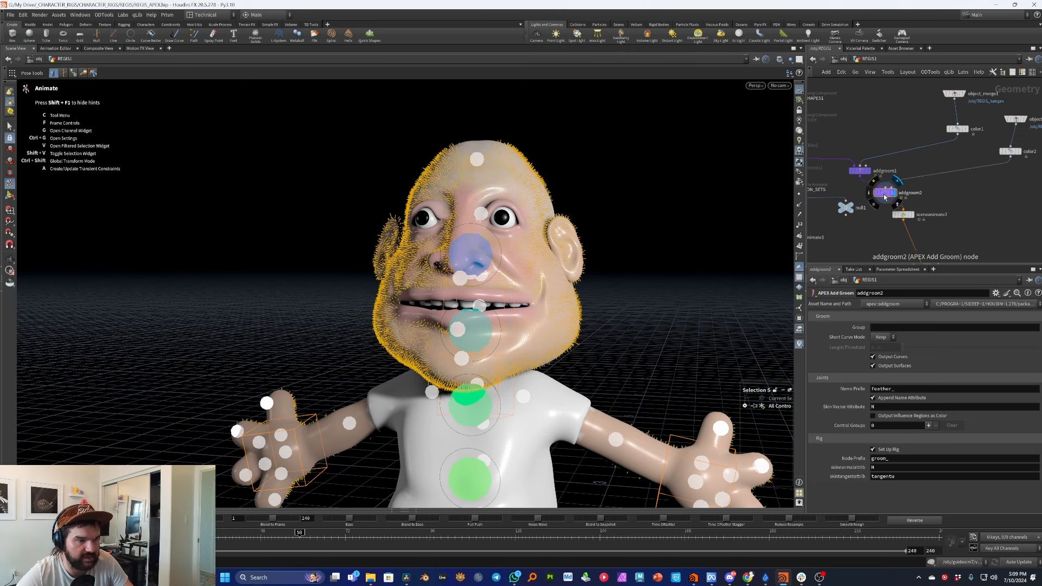
Inspect the peach fuzz on the face and check the Groom.shp and Groom.skel entries in addgroom2's rig tree.
alt+drag(559, 204, 551, 174)
alt+right_drag(551, 174, 515, 233)
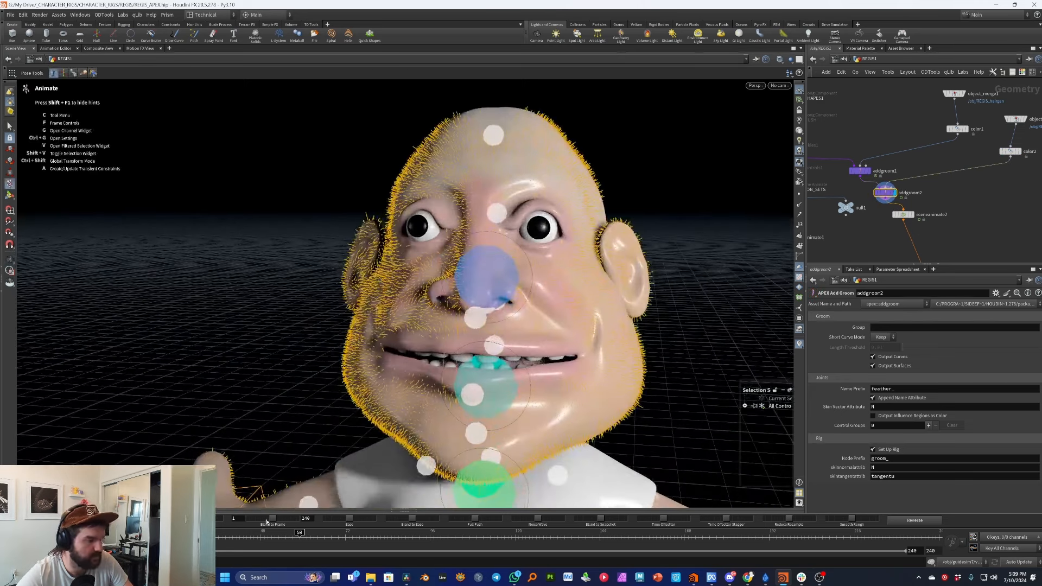
click(2, 204)
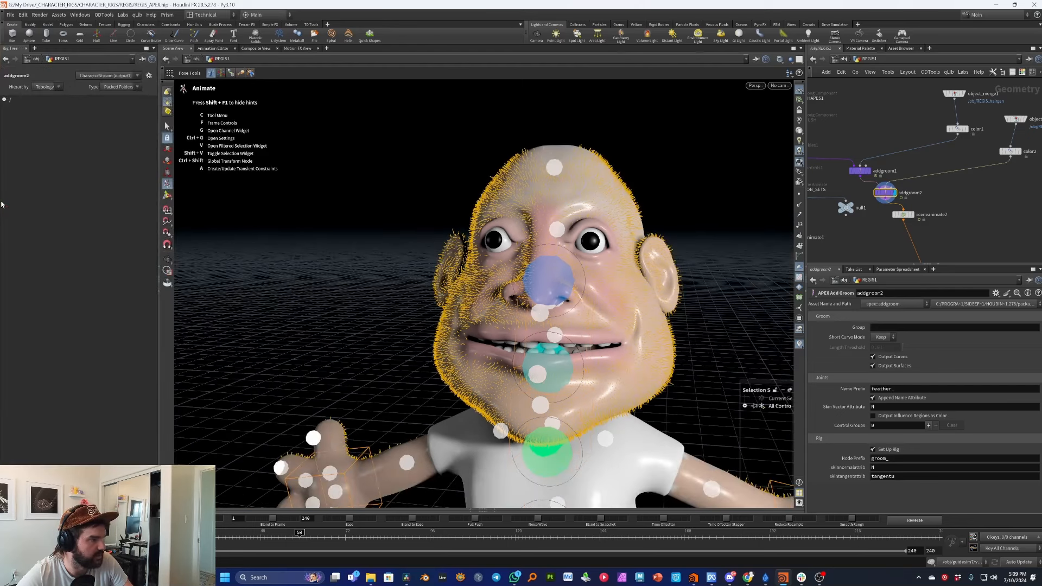
click(69, 114)
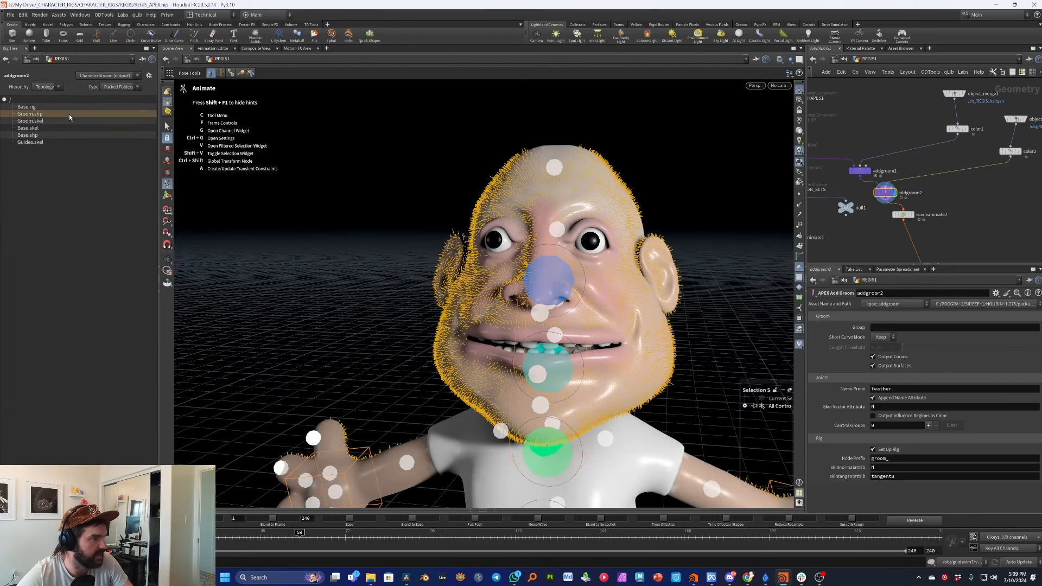
click(58, 121)
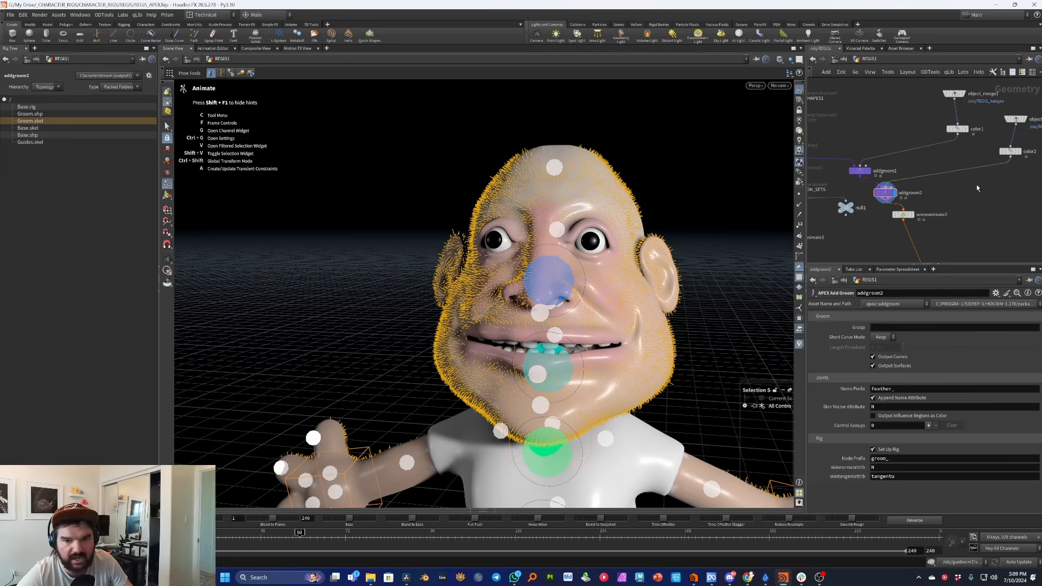
Allow editing of the addgroom2 node's contents and enter its internal network.
middle_drag(952, 205, 976, 204)
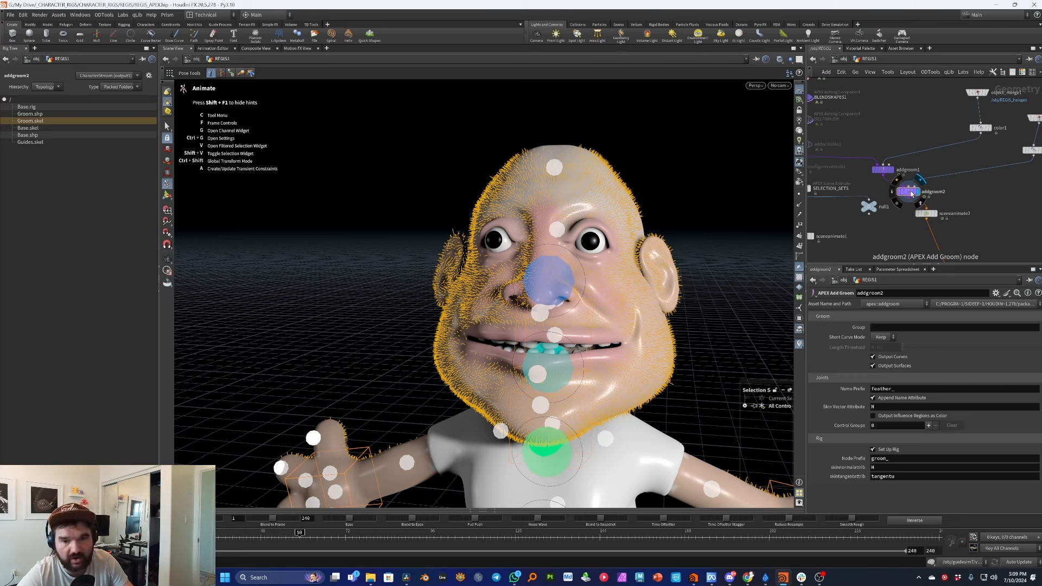
right_click(911, 193)
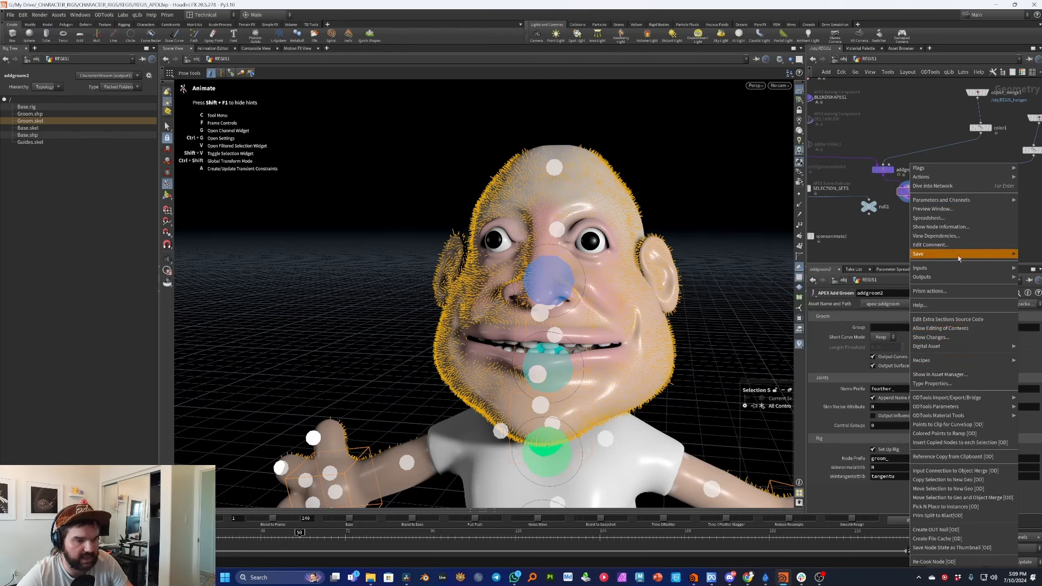
mouse_move(969, 281)
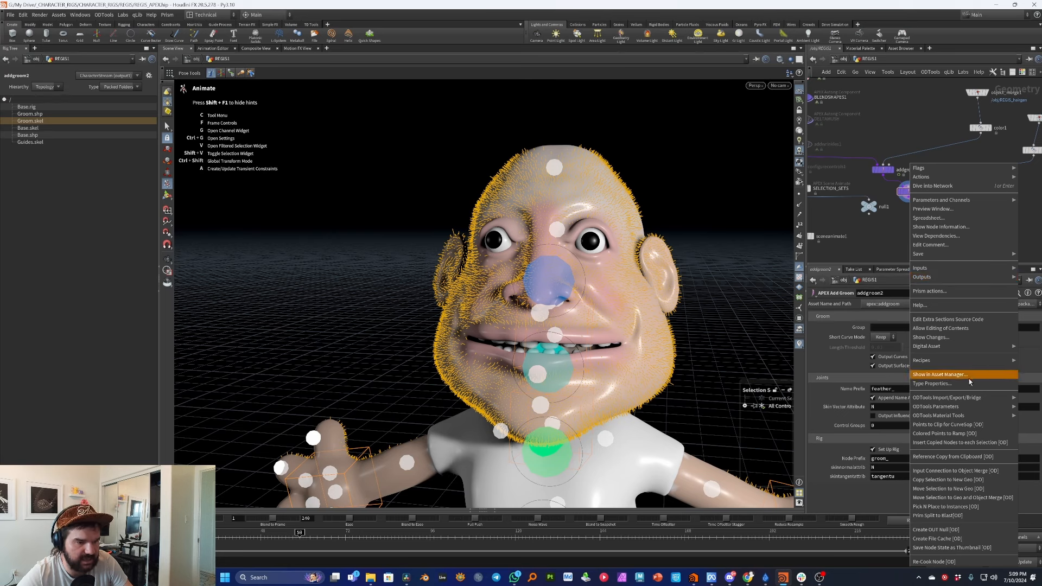
click(969, 329)
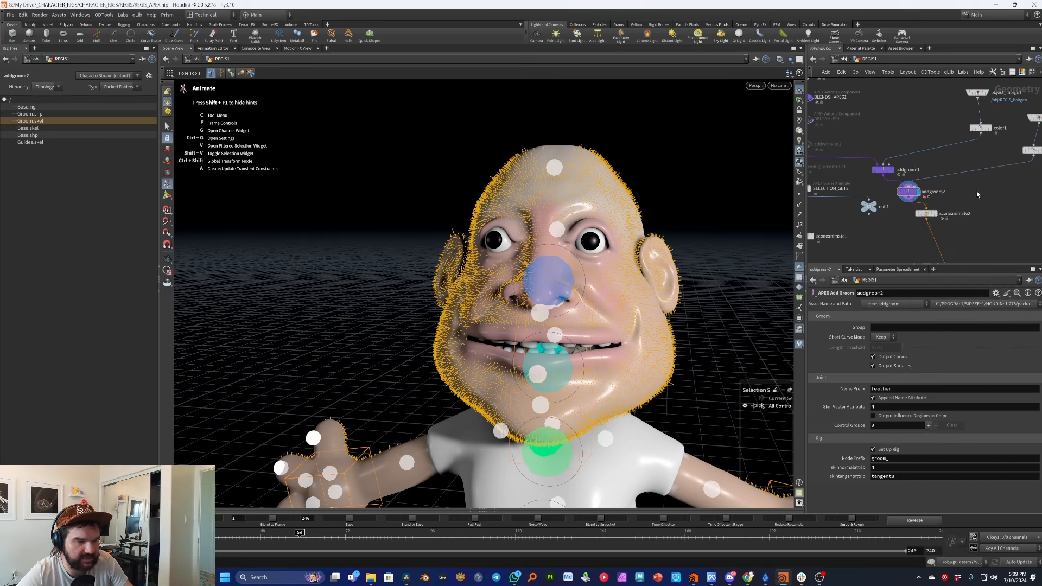
double_click(906, 190)
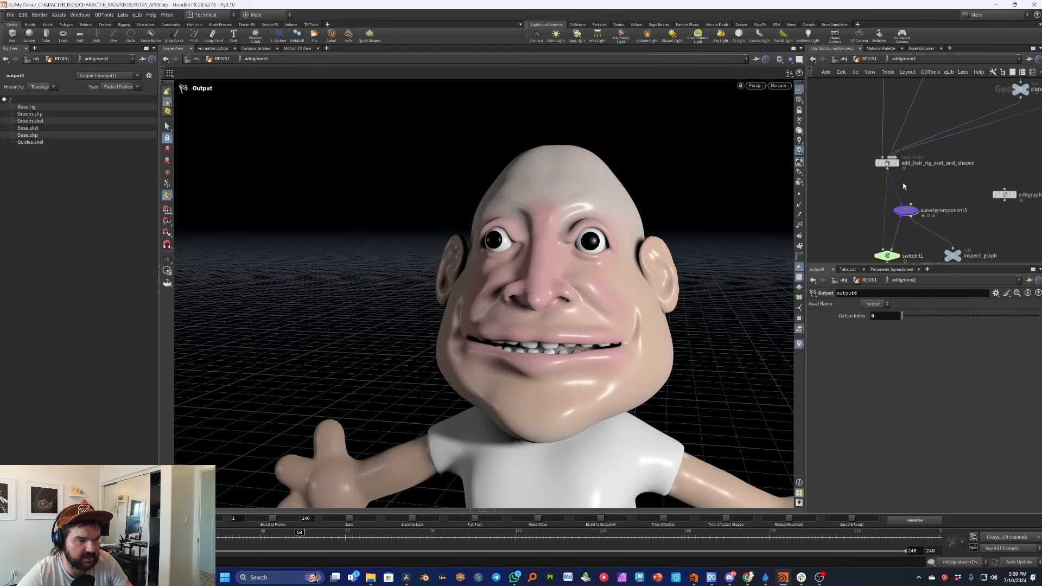
Rename the Groom shp and skel entries in the add_hair_rig_skel_and_shapes Pack Folder node to GroomPEACHFUZZ.
click(885, 178)
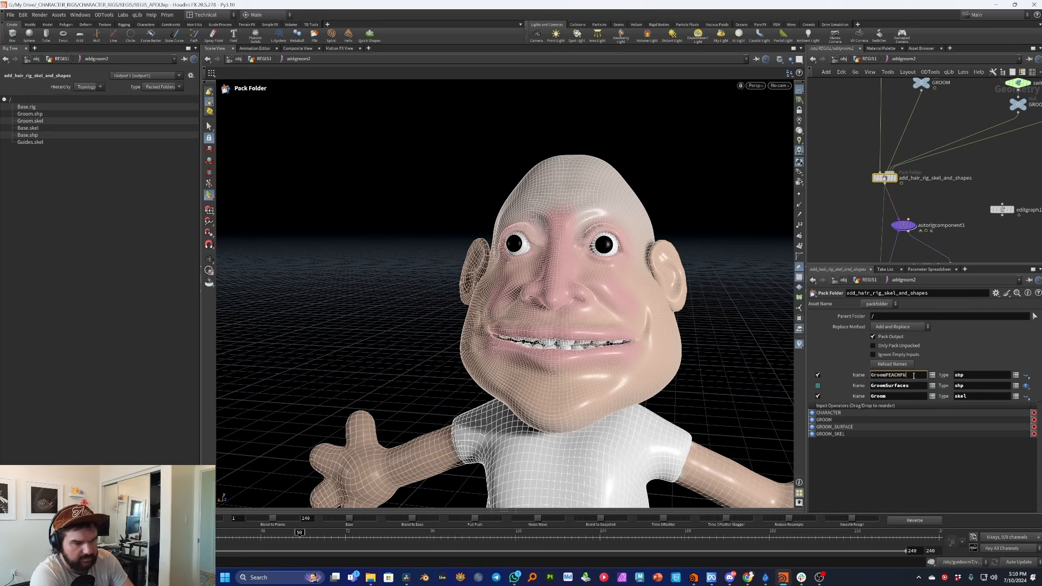
key(Tab)
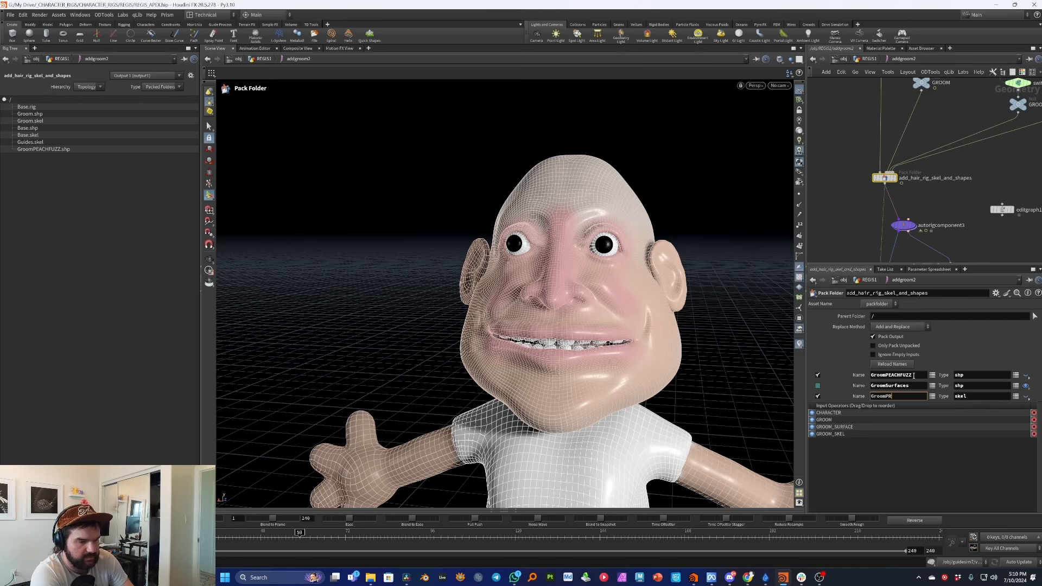
key(Return)
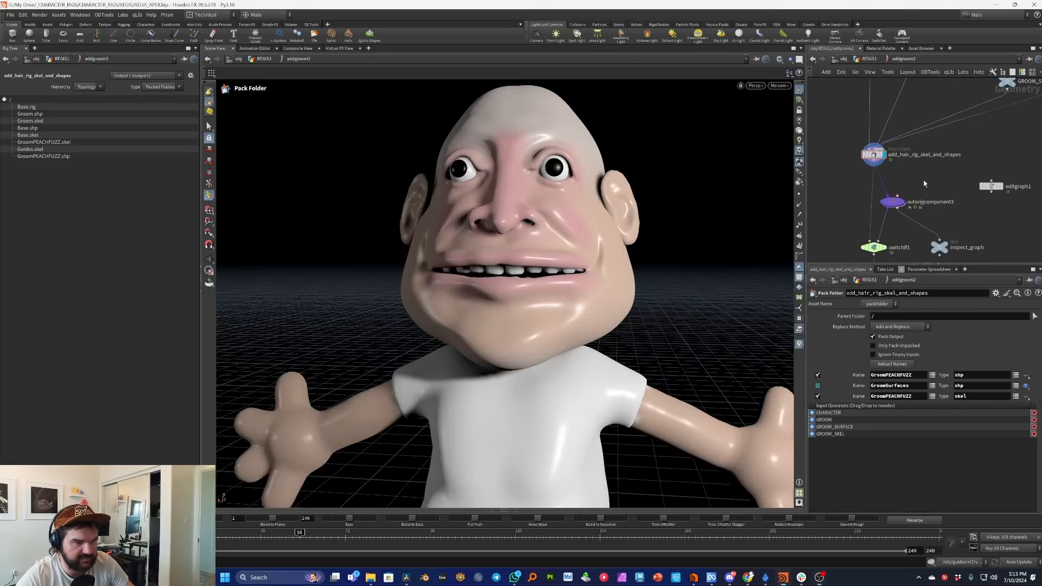
Set autorigcomponent3's groom name to GroomPEACHFUZZ.shp and groom skeleton name to GroomPEACHFUZZ.skel, then return to the REGIS1 network.
click(897, 206)
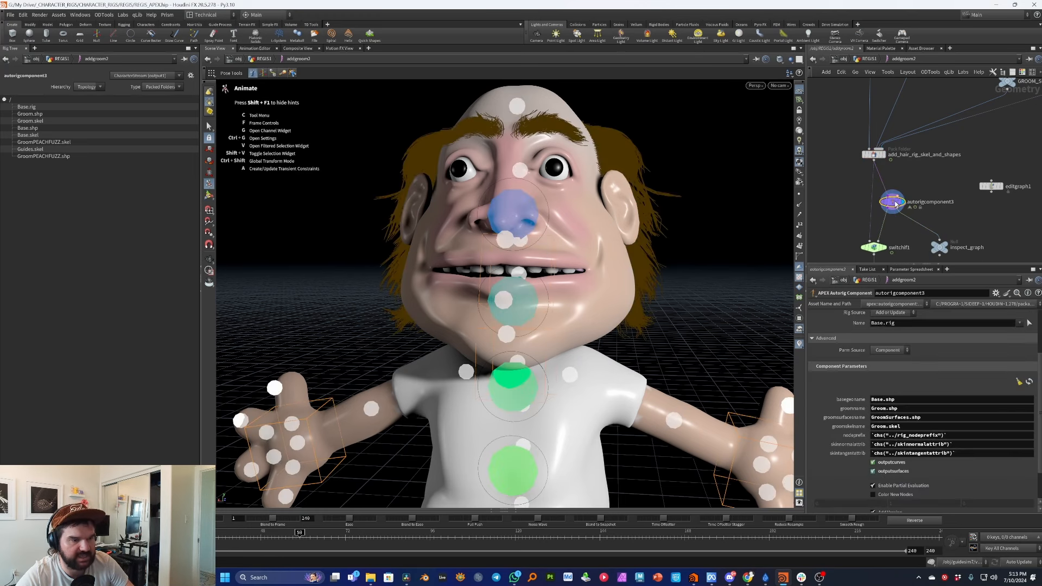
click(888, 410)
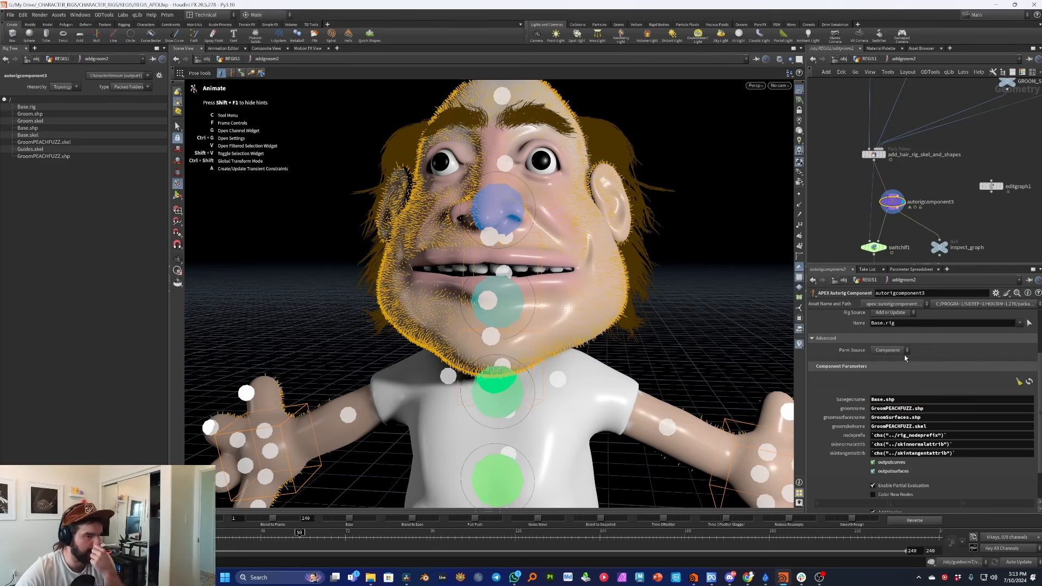
click(868, 280)
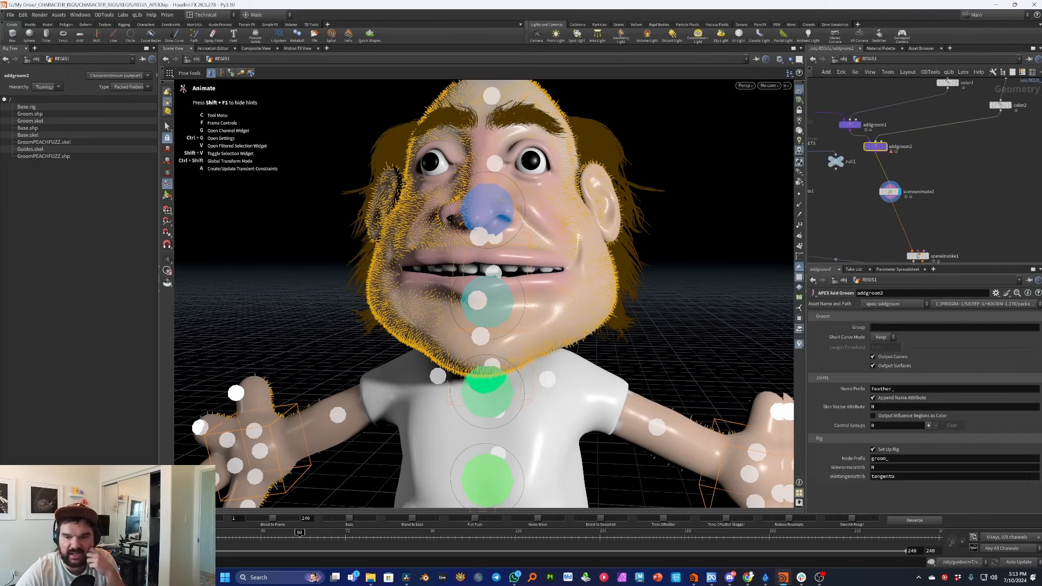
Run a custom reset on sceneanimate2 for the entries from Base.rig through Guides.skel, leaving the animation entry out.
drag(990, 208, 846, 169)
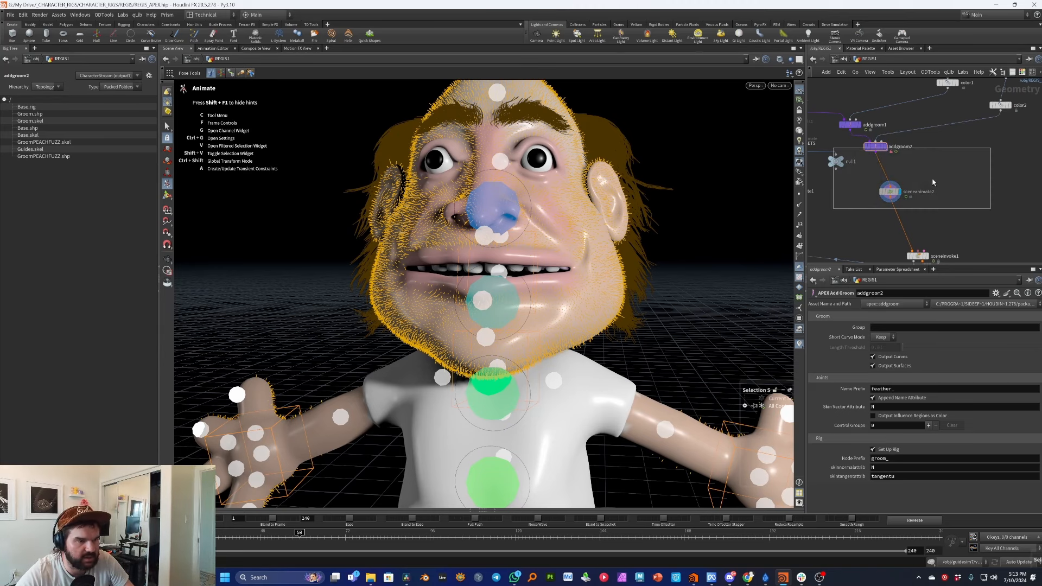
click(889, 191)
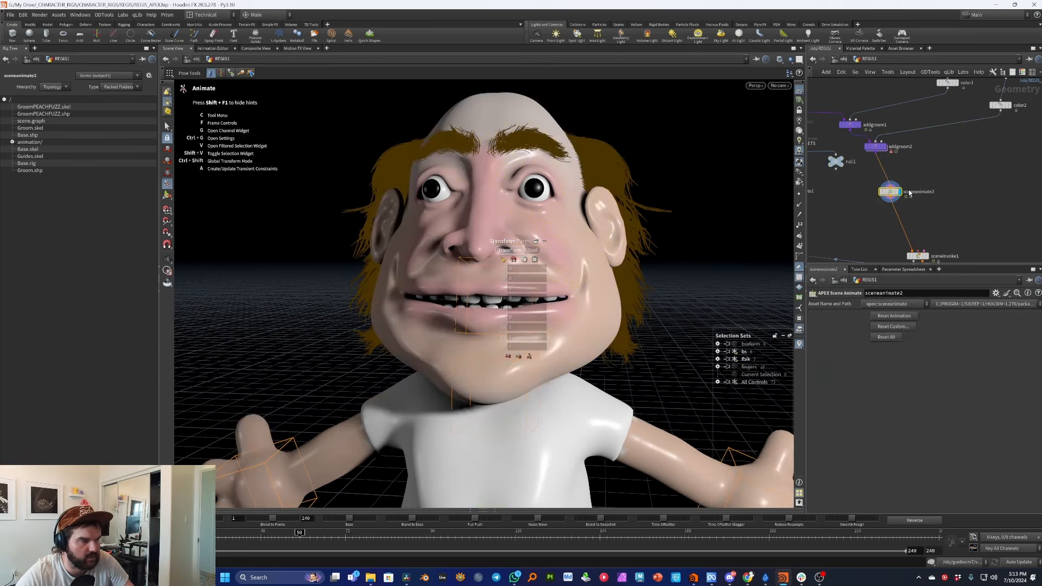
click(902, 330)
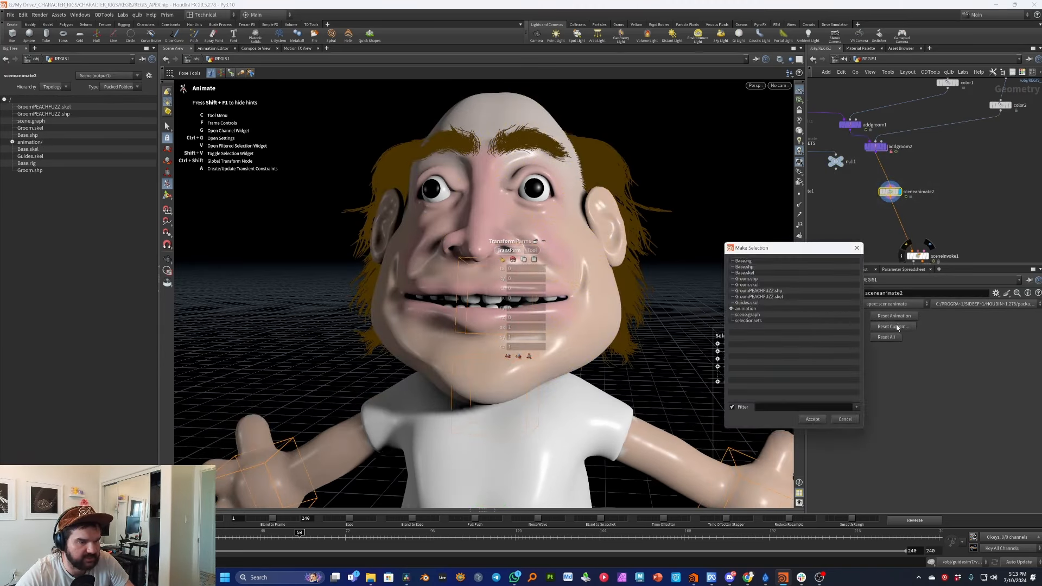
click(758, 303)
shift+click(753, 261)
click(812, 419)
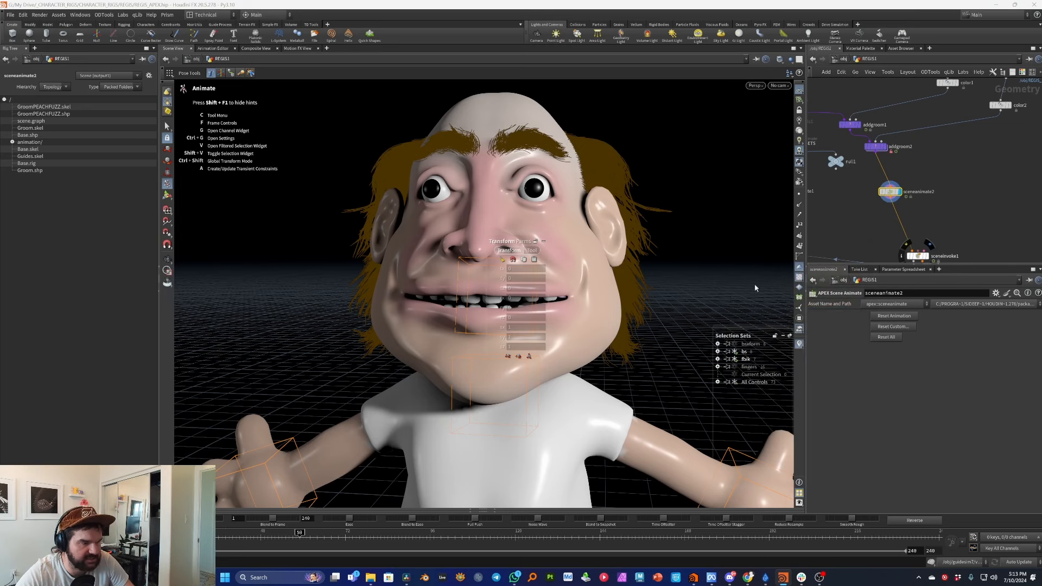
Display sceneinvoke1 and output all character shapes, including GroomPEACHFUZZ.shp.
middle_drag(948, 215, 938, 156)
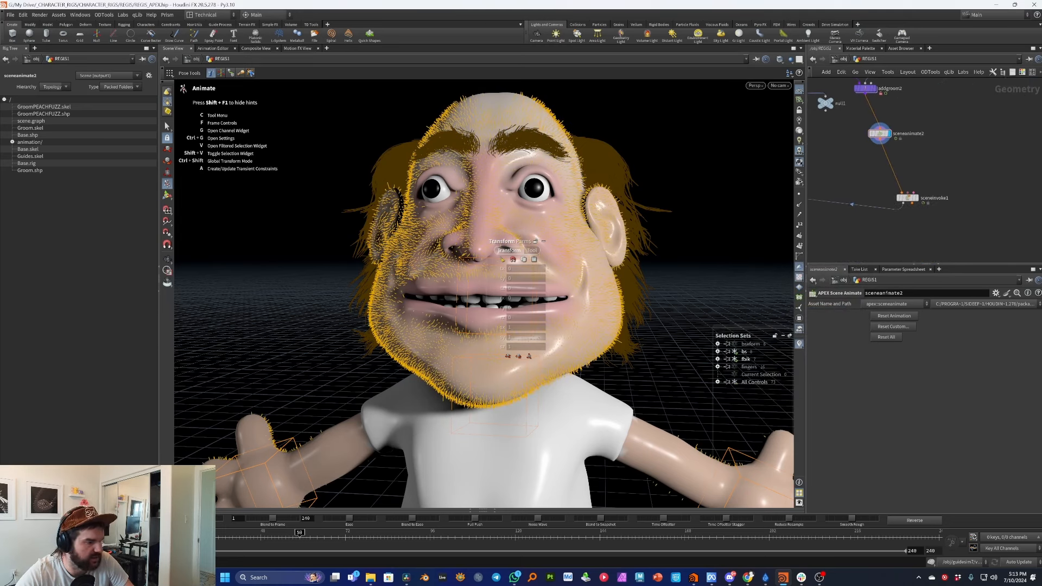
click(912, 199)
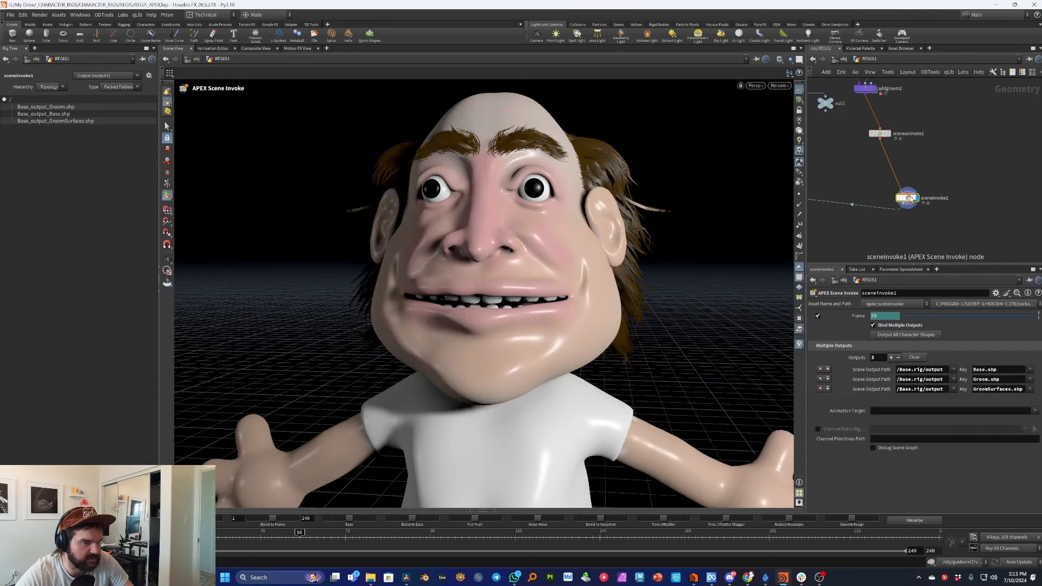
click(920, 336)
alt+drag(642, 222, 557, 264)
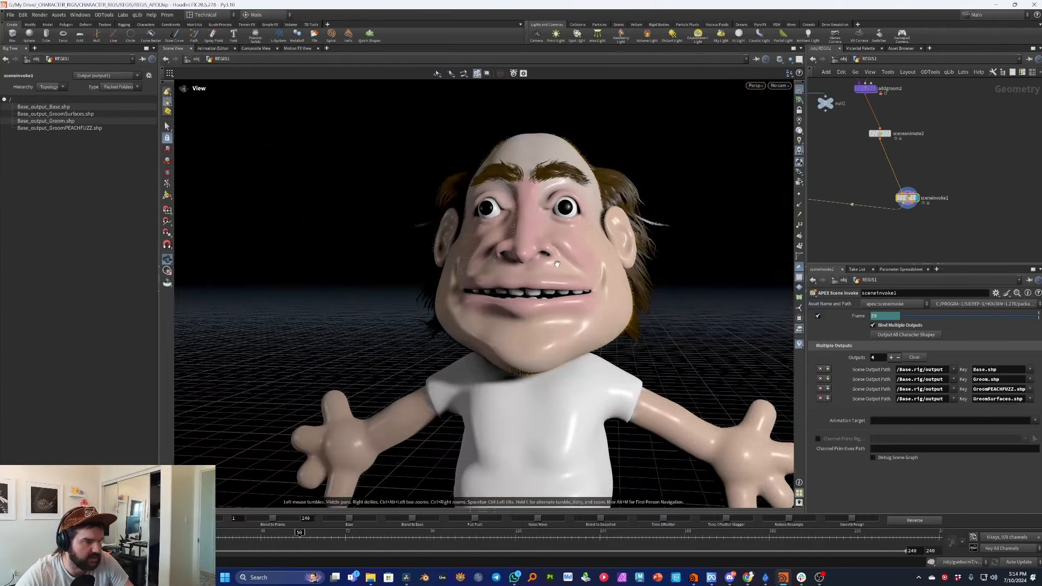
Examine the peach fuzz up close on the wrinkled face in the animated pose at frame 73.
click(141, 534)
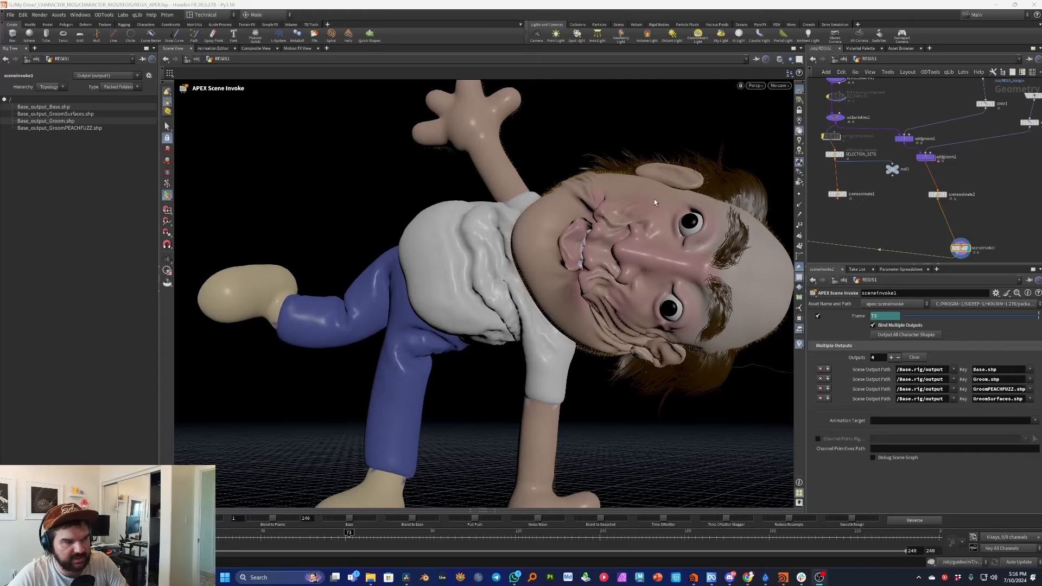
alt+drag(647, 237, 602, 211)
alt+right_drag(602, 211, 753, 183)
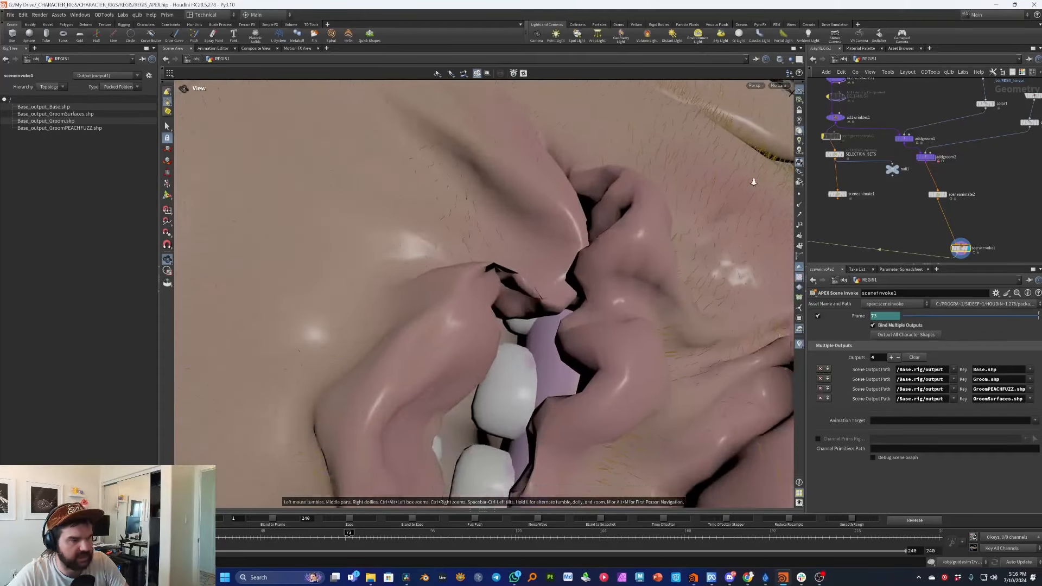
drag(753, 182, 571, 237)
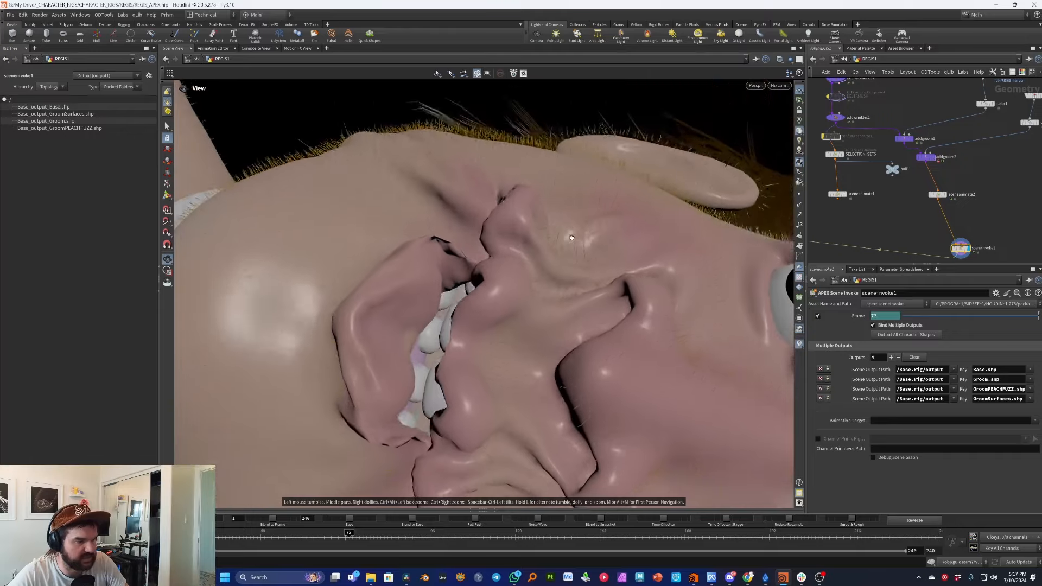
scroll(572, 238, down, 15)
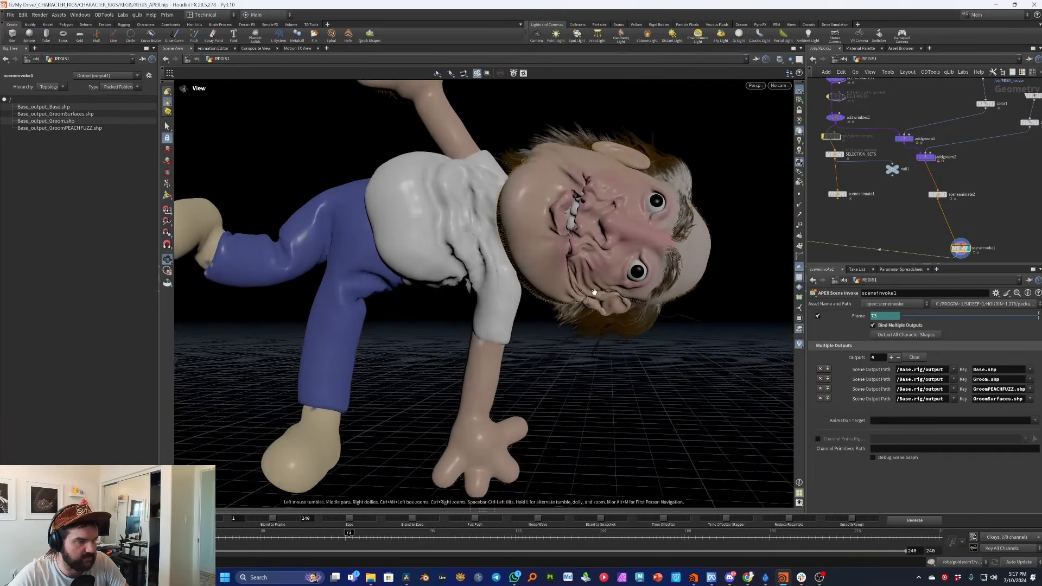
scroll(594, 292, down, 5)
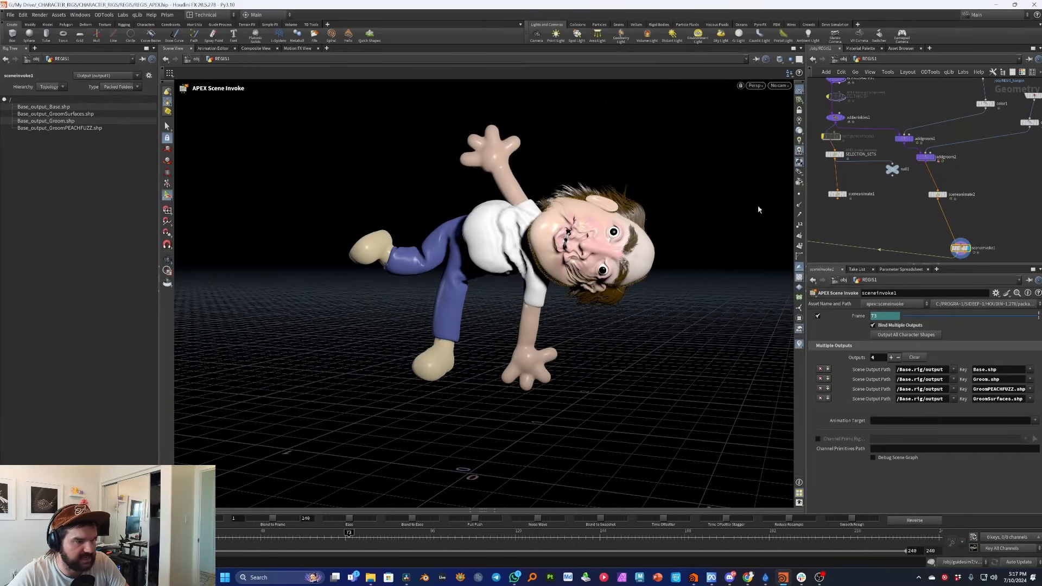
Play the Scene Invoke result to check the full body with both grooms, then rewind to the first frame.
alt+drag(483, 429, 490, 401)
click(100, 535)
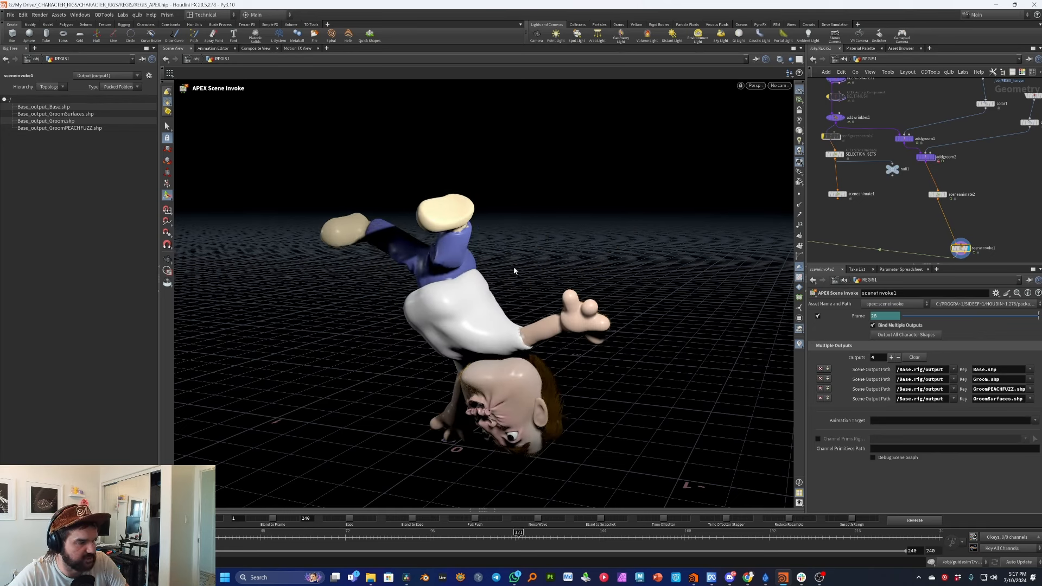
key(ctrl+Up)
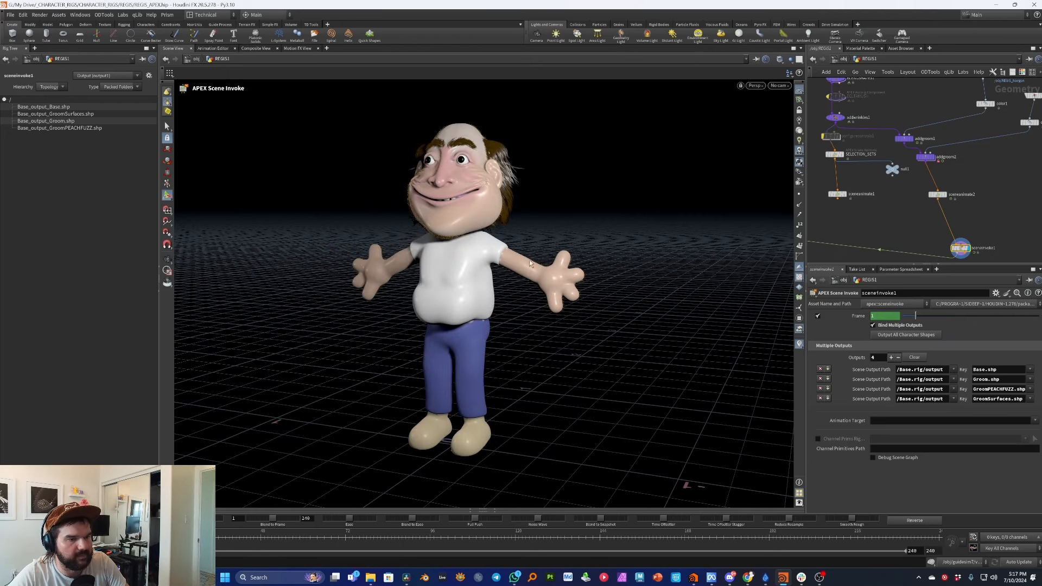
Display sceneanimate2, enter its Animate state and close the error console.
click(945, 194)
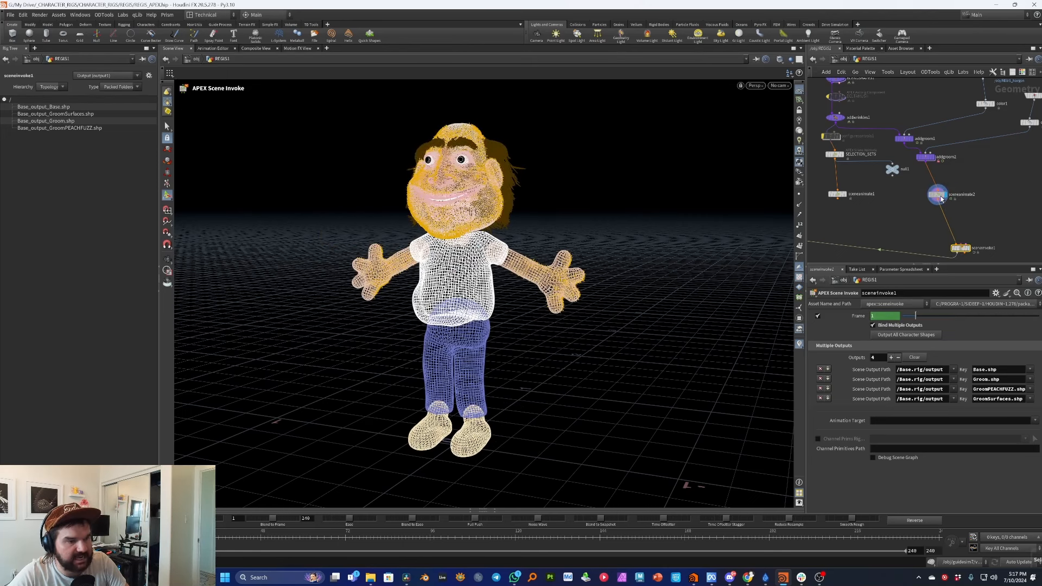
key(Return)
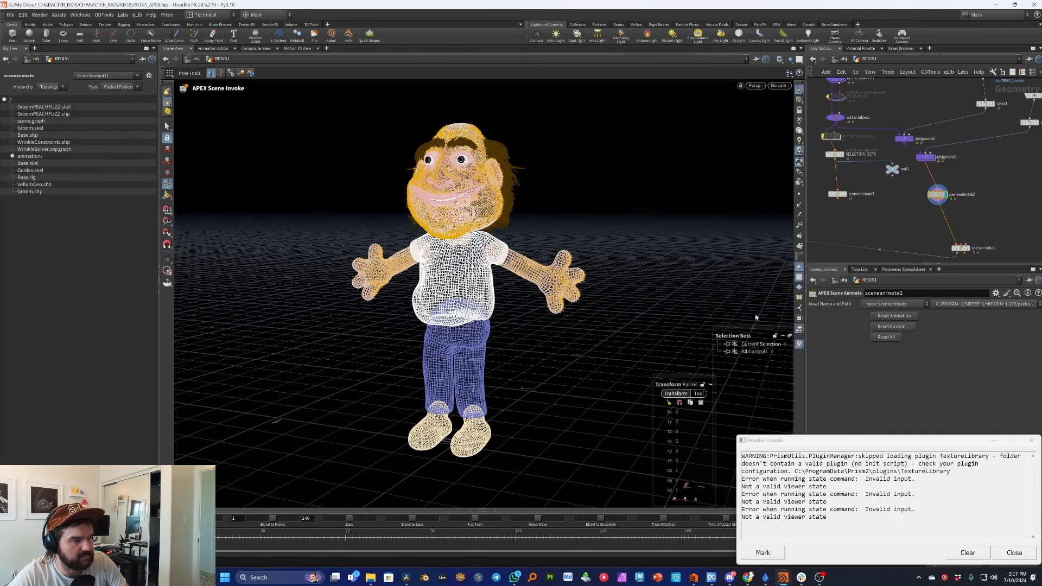
click(1010, 552)
alt+drag(515, 330, 415, 342)
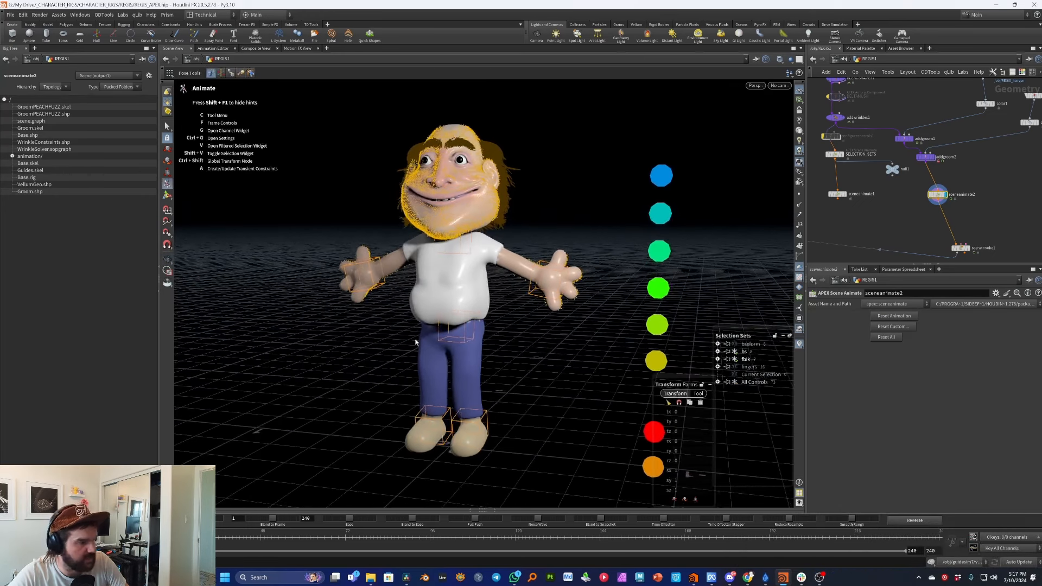
Play and replay the animation from the first frame in the Animate state to check how the grooms follow the body.
key(Up)
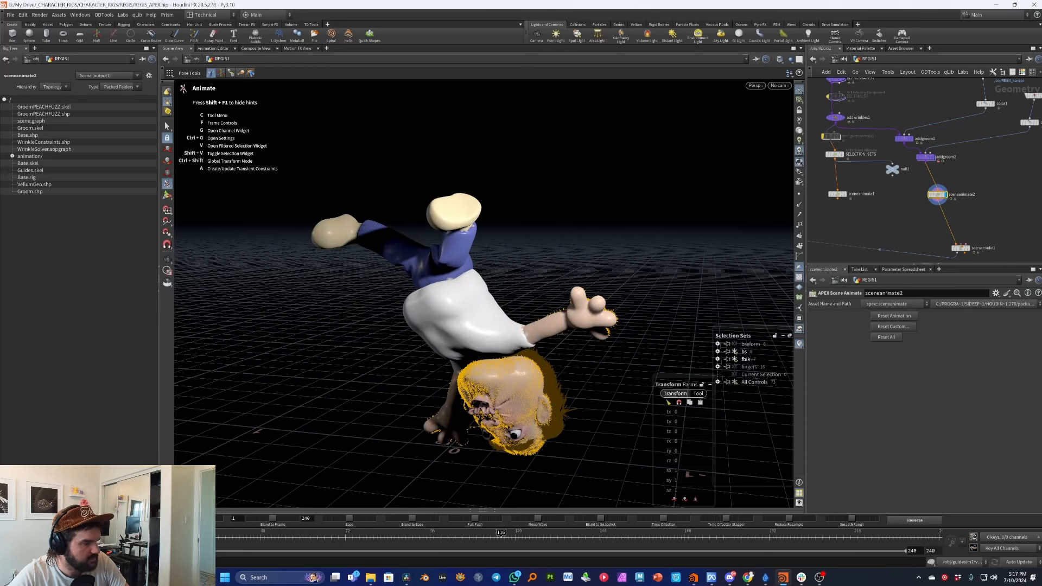
key(ctrl+Up)
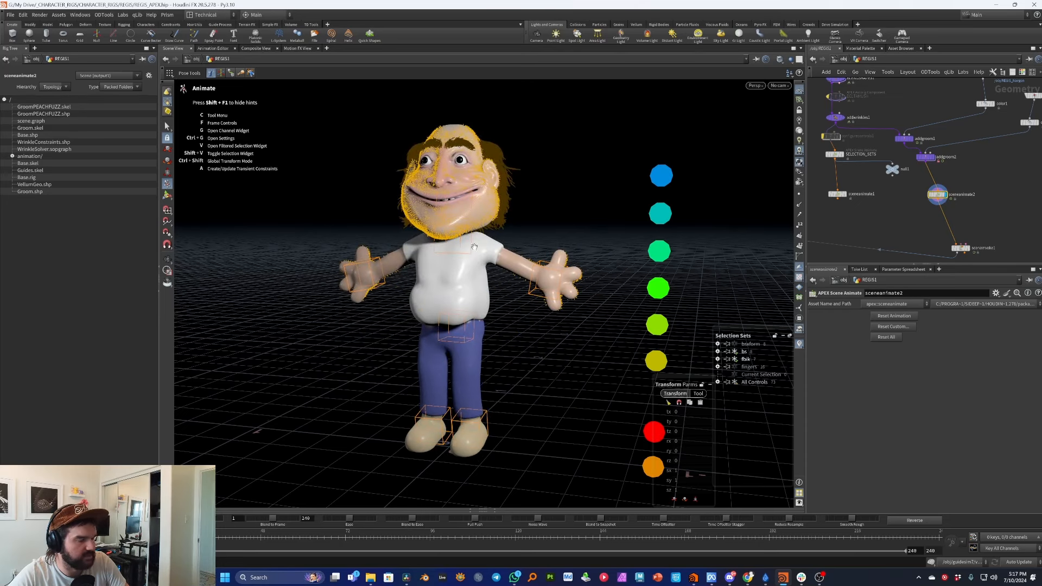
alt+drag(410, 254, 456, 248)
alt+middle_drag(455, 248, 473, 254)
alt+drag(473, 254, 467, 264)
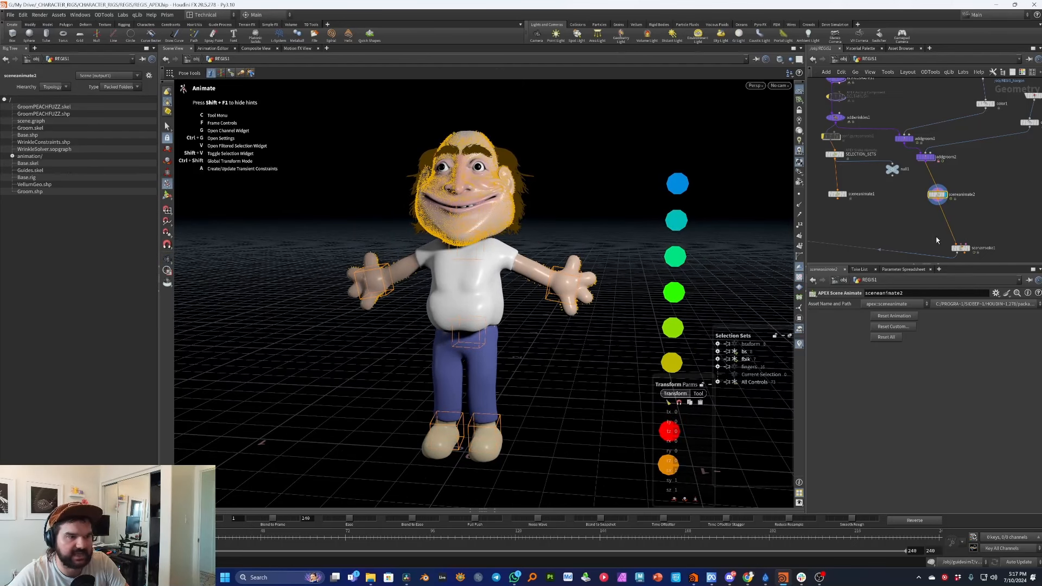
middle_drag(933, 237, 934, 237)
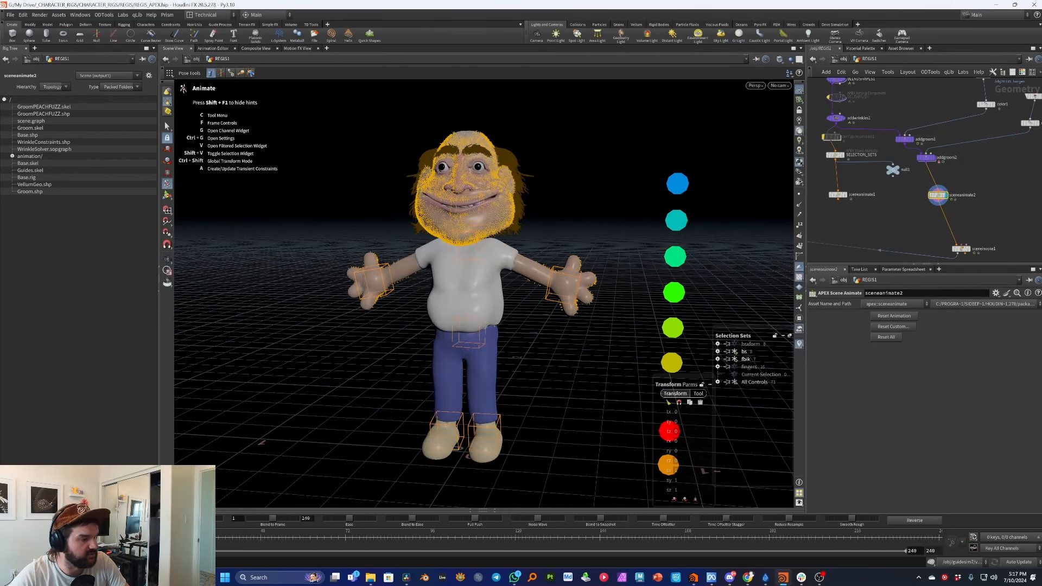
key(Up)
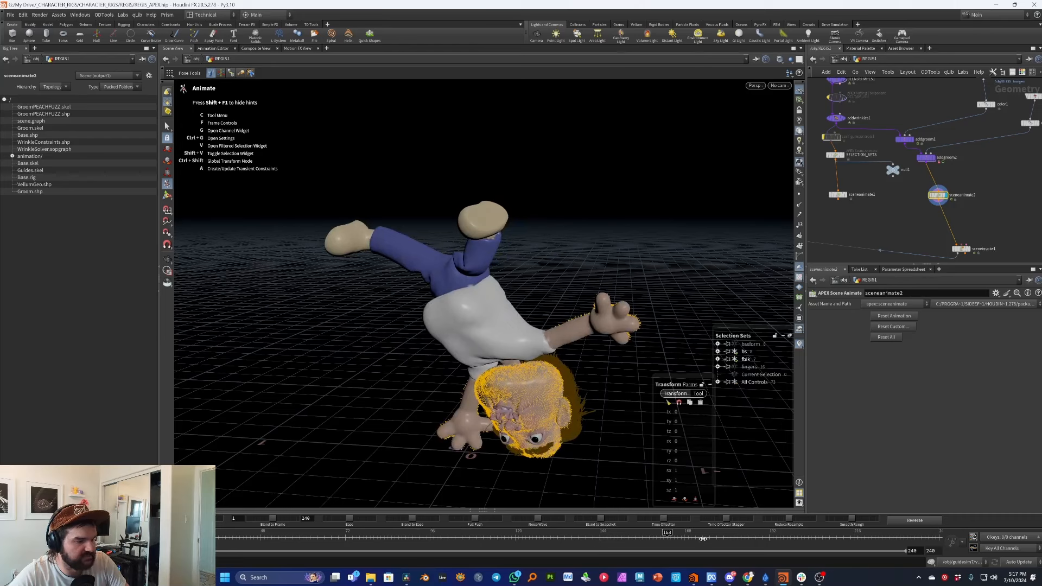
Go to frame 172, select the neck_ctrl control and try its rotation handle.
drag(702, 539, 699, 537)
click(524, 353)
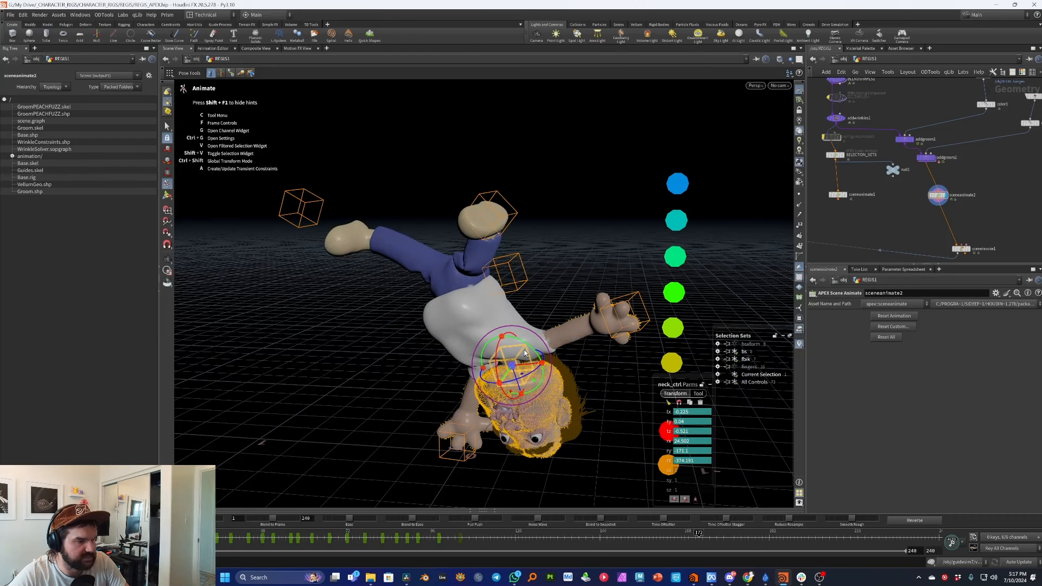
drag(515, 368, 492, 344)
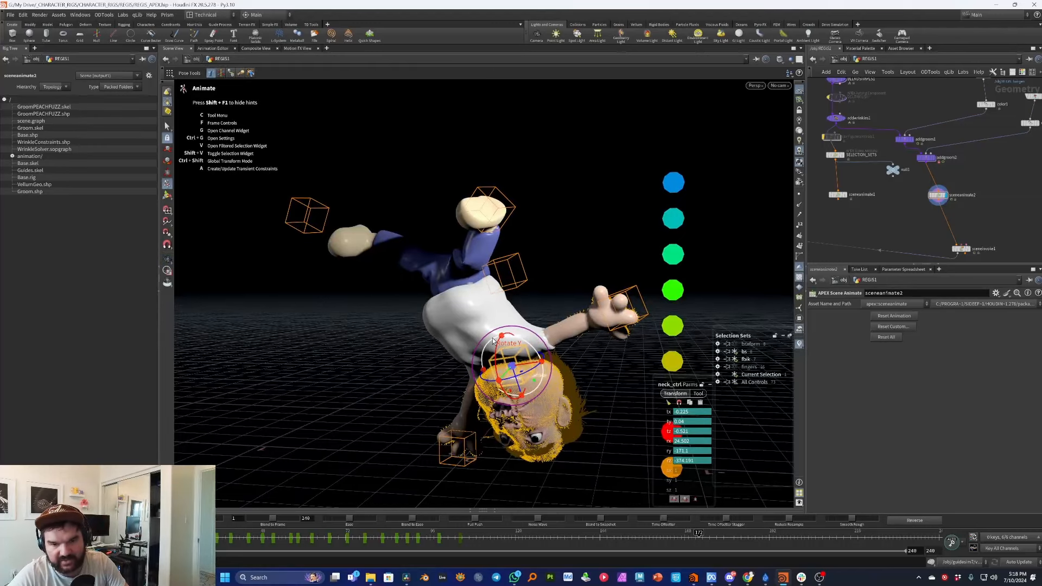